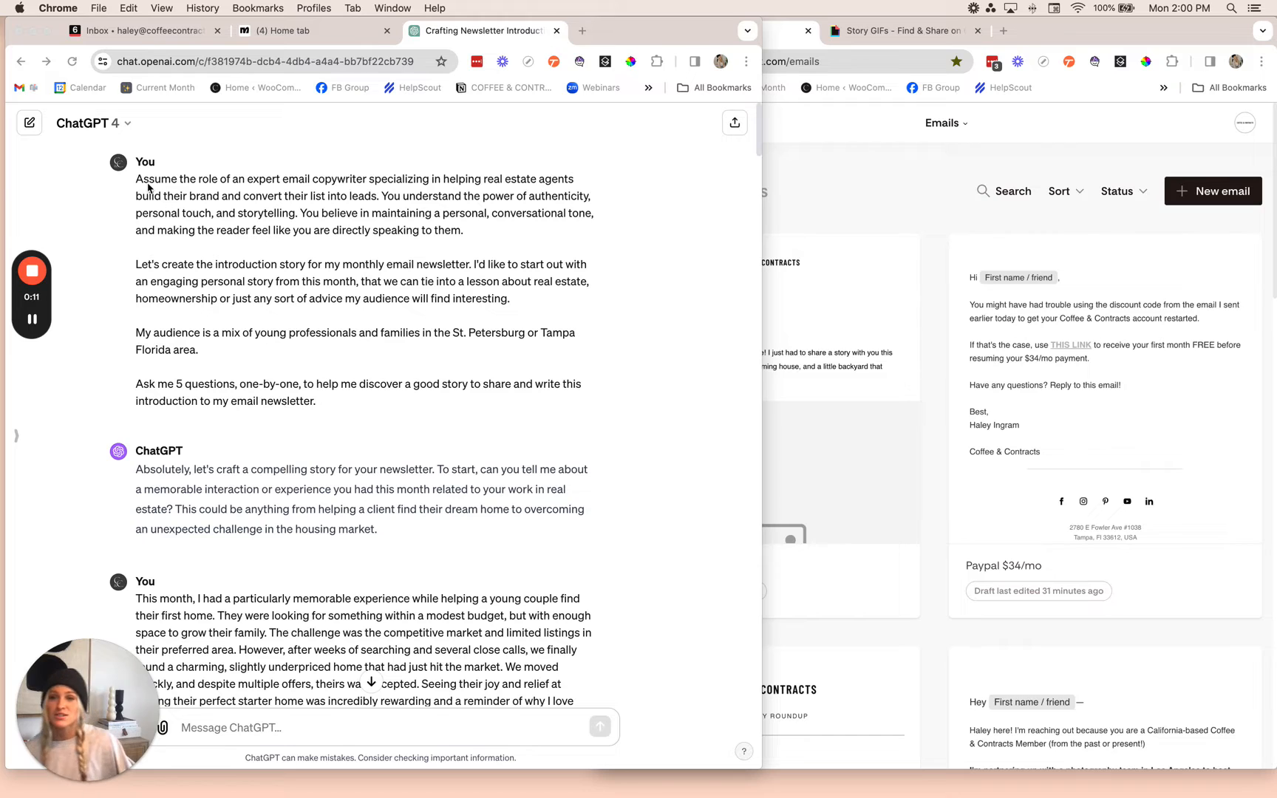
Review the opening prompt's copywriter role, tone, newsletter introduction task, target audience and request for five one-by-one questions.
{"action": "left_click", "coordinate": [149, 186]}
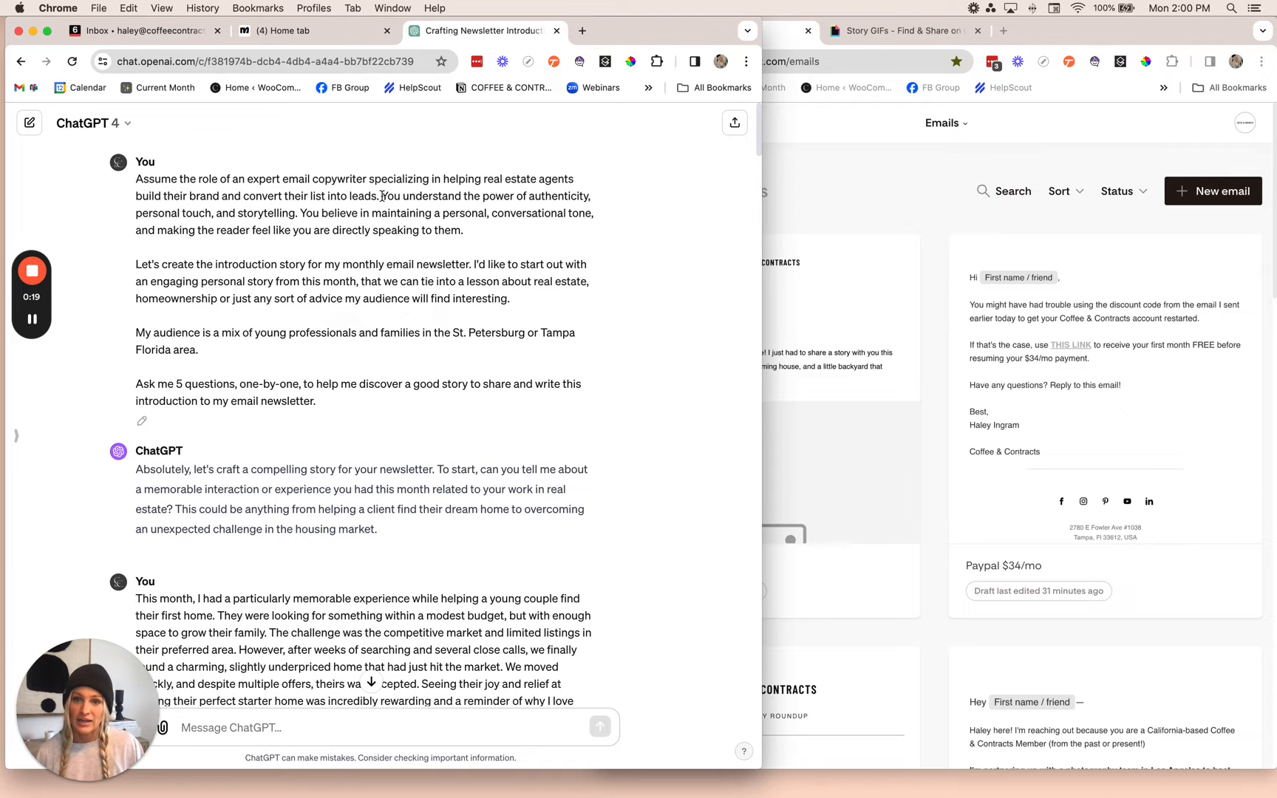
{"action": "left_click_drag", "start_coordinate": [381, 196], "coordinate": [477, 237]}
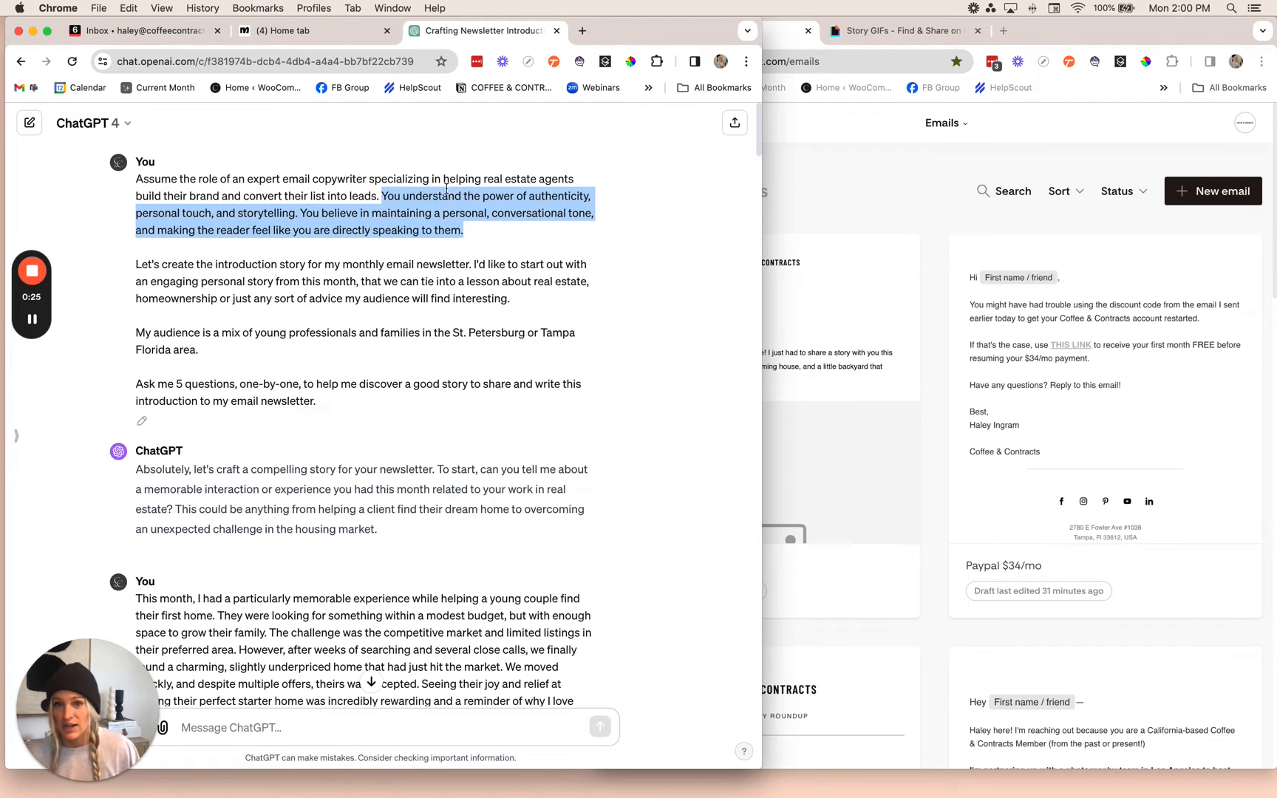
{"action": "left_click", "coordinate": [443, 214]}
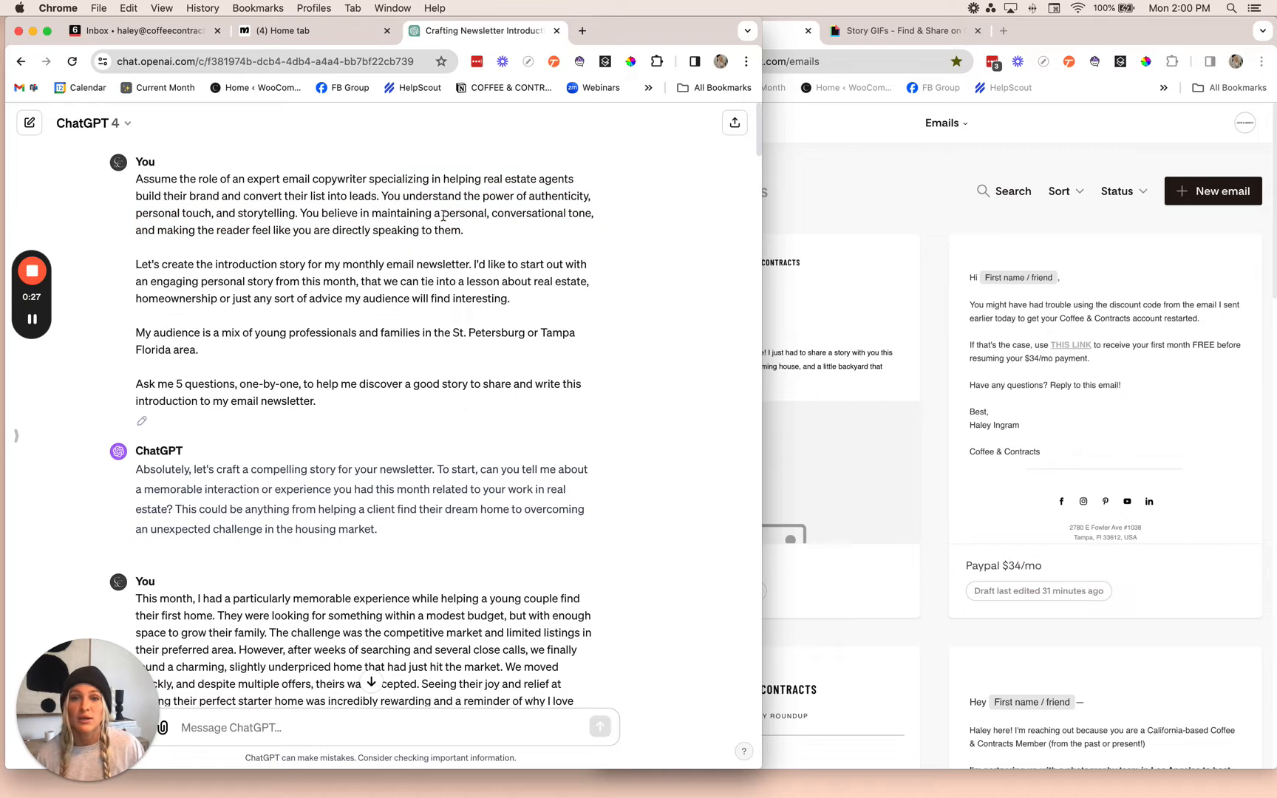
{"action": "left_click_drag", "start_coordinate": [442, 214], "coordinate": [533, 214]}
{"action": "left_click_drag", "start_coordinate": [226, 230], "coordinate": [279, 230]}
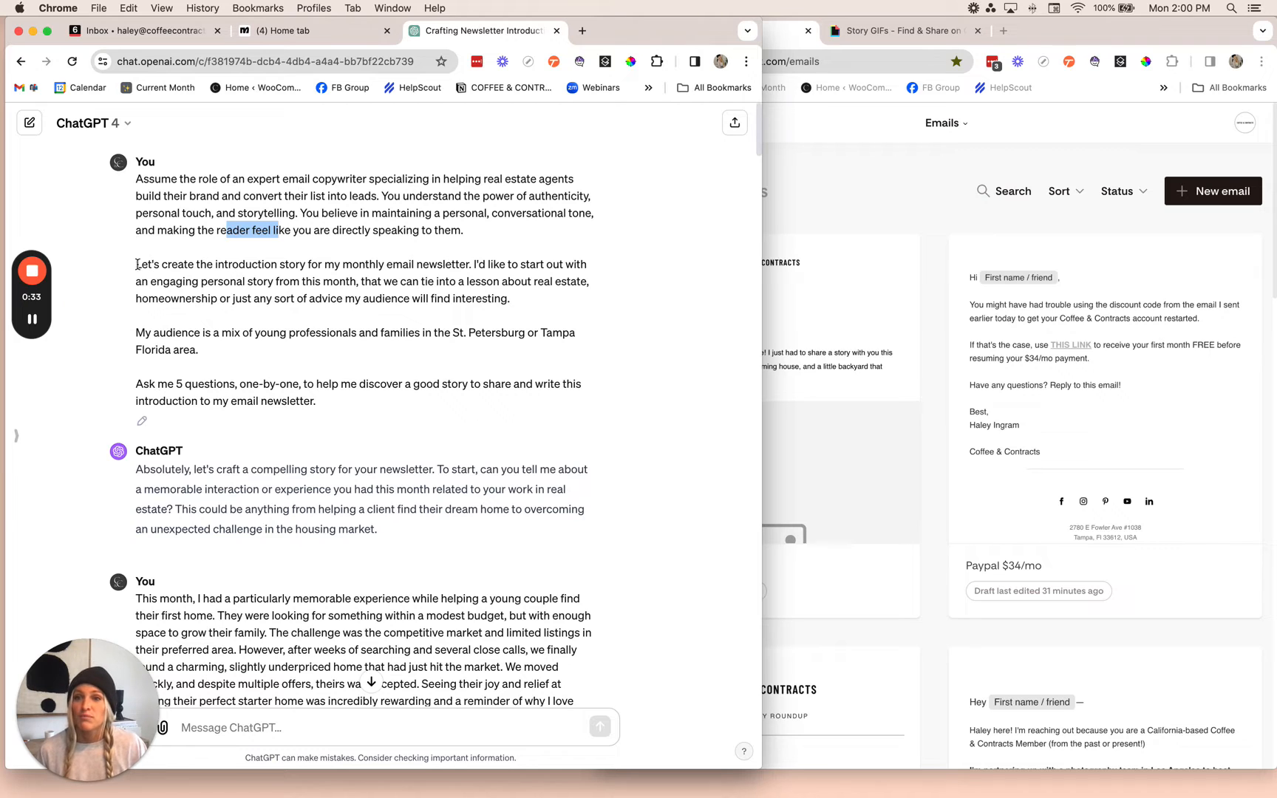
{"action": "left_click_drag", "start_coordinate": [136, 263], "coordinate": [336, 264]}
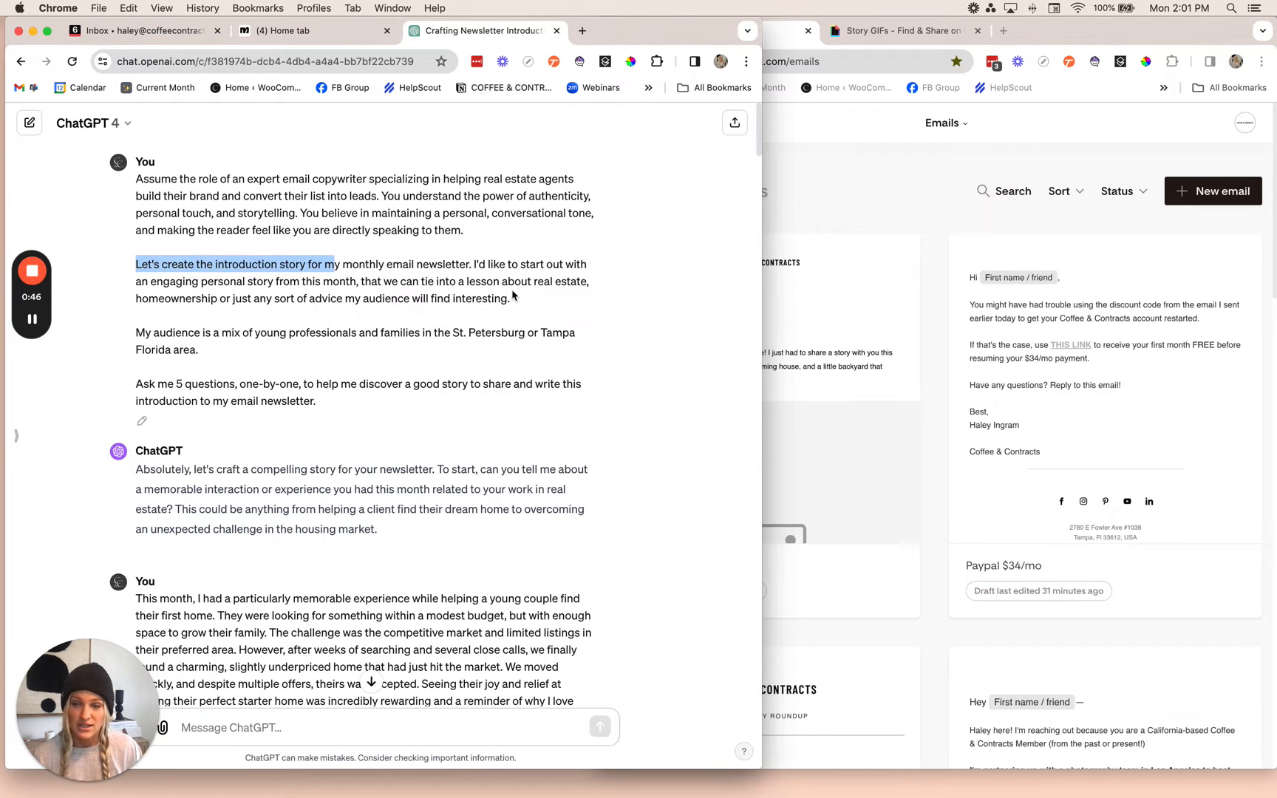
{"action": "left_click_drag", "start_coordinate": [135, 178], "coordinate": [135, 333]}
{"action": "left_click", "coordinate": [236, 349]}
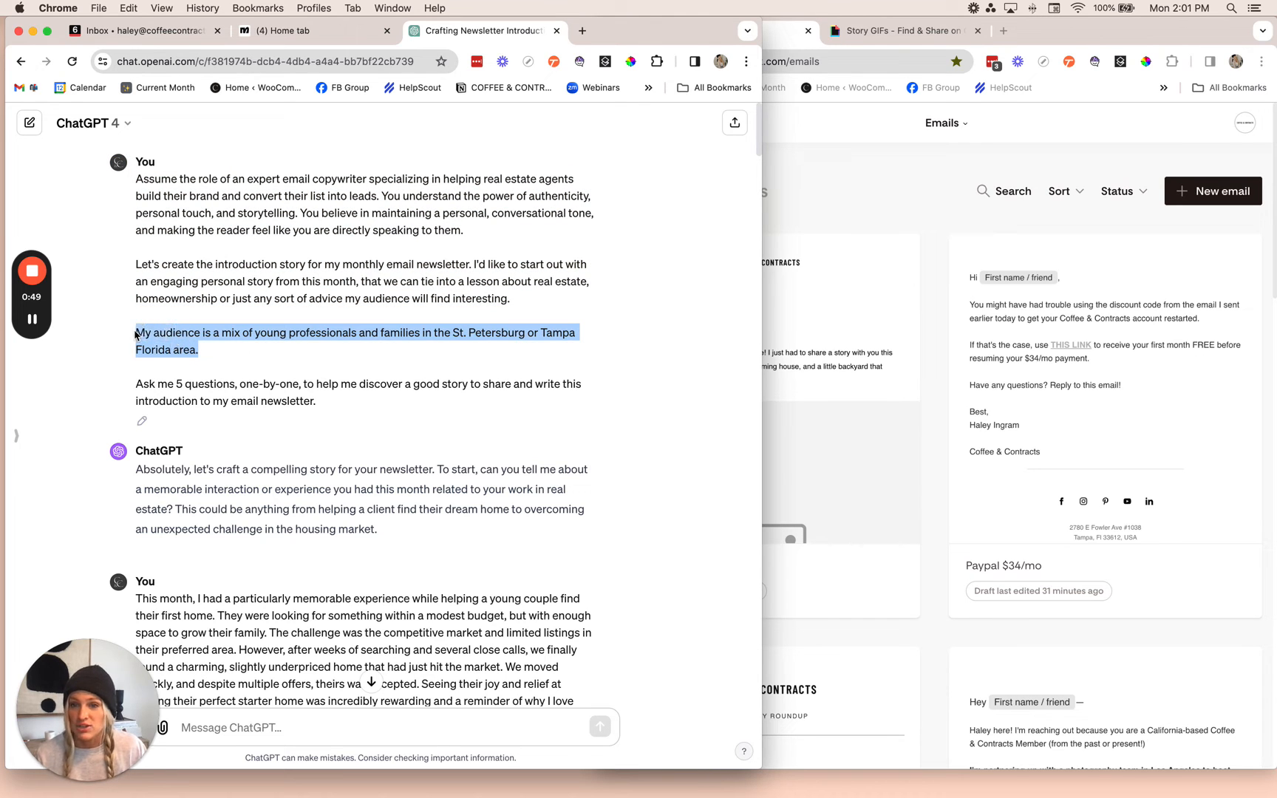
{"action": "left_click", "coordinate": [238, 350]}
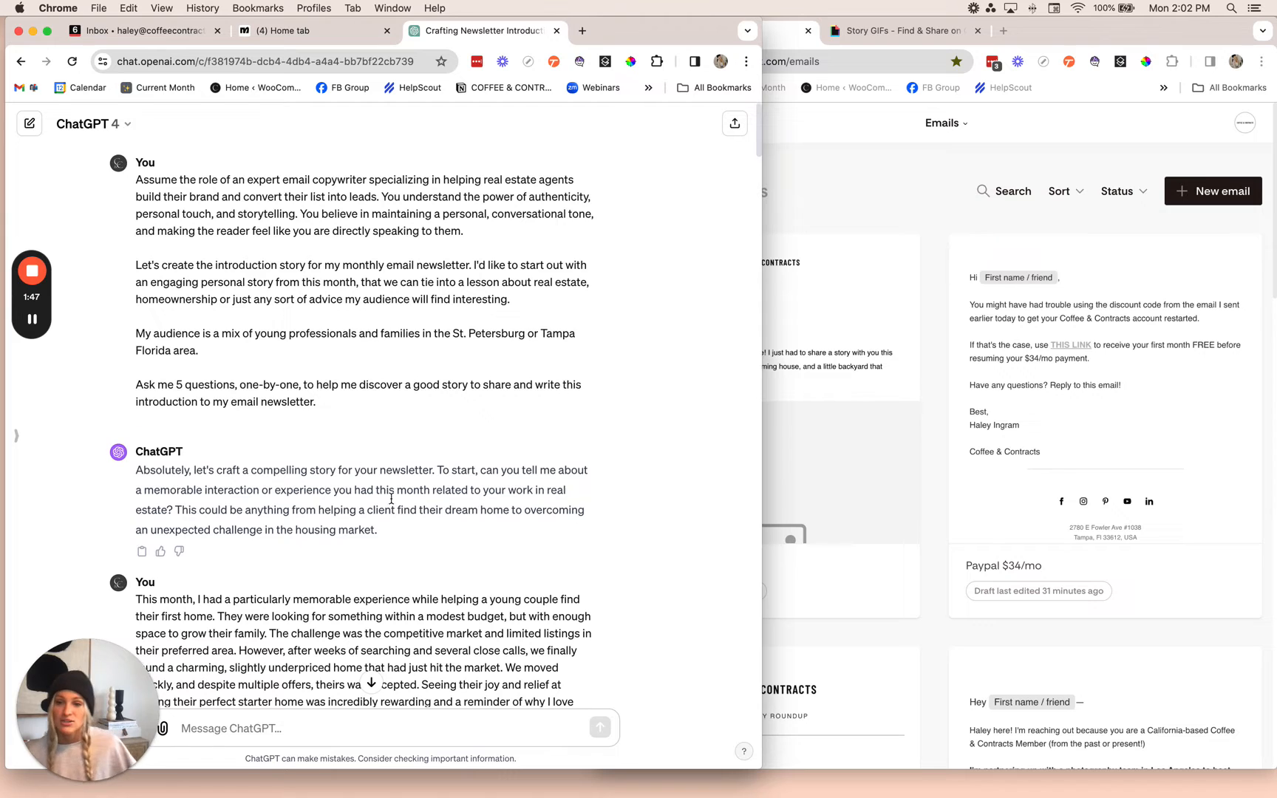
Read ChatGPT's first question about a memorable real estate experience and the answer about the young couple's first home.
{"action": "scroll", "coordinate": [385, 525], "scroll_direction": "down", "scroll_amount": 3}
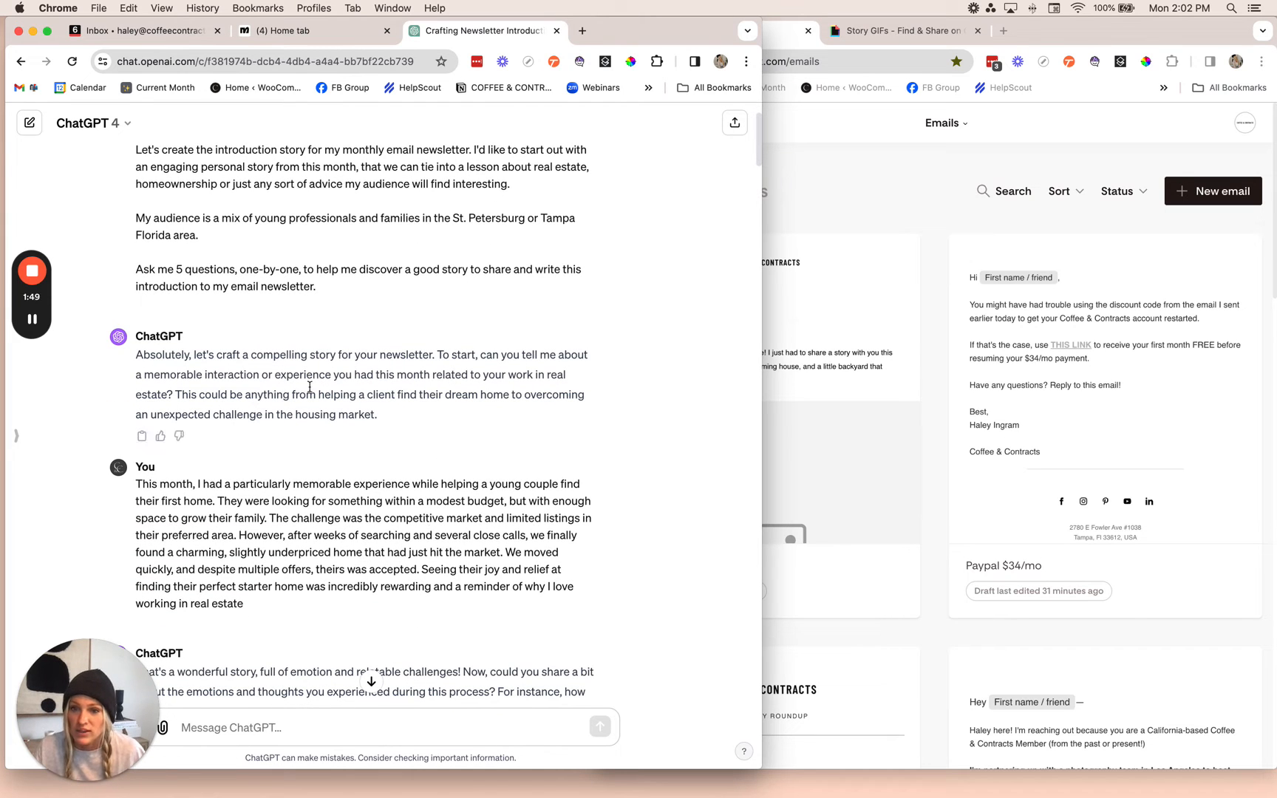
{"action": "scroll", "coordinate": [342, 428], "scroll_direction": "down", "scroll_amount": 2}
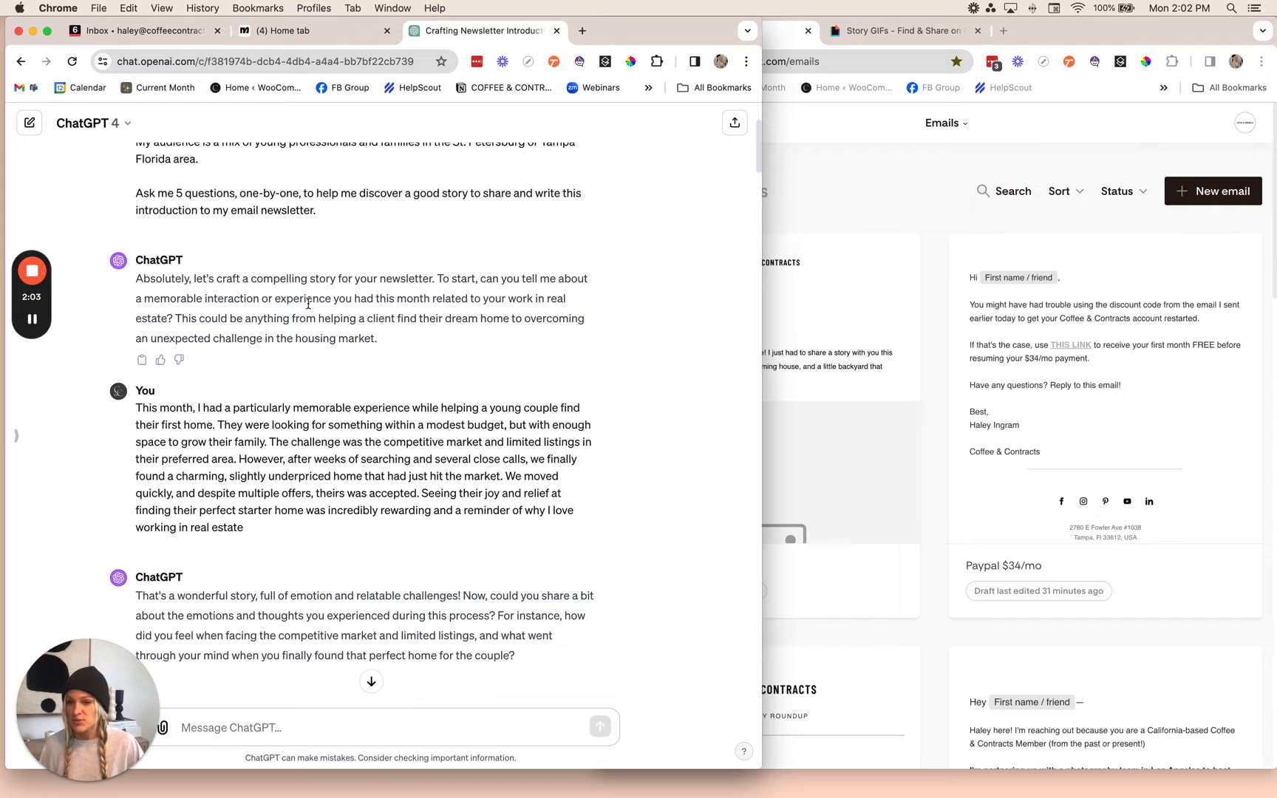
{"action": "scroll", "coordinate": [309, 304], "scroll_direction": "down", "scroll_amount": 1}
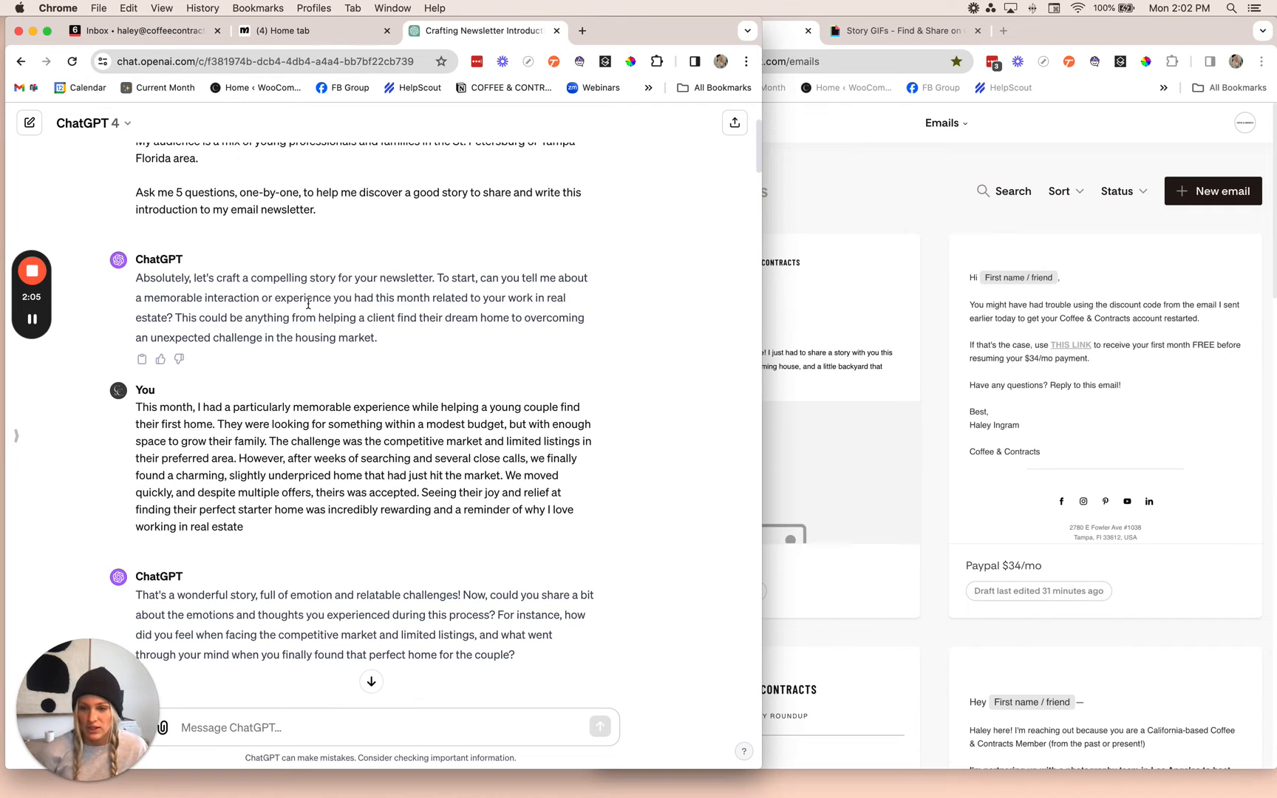
{"action": "scroll", "coordinate": [309, 303], "scroll_direction": "up", "scroll_amount": 1}
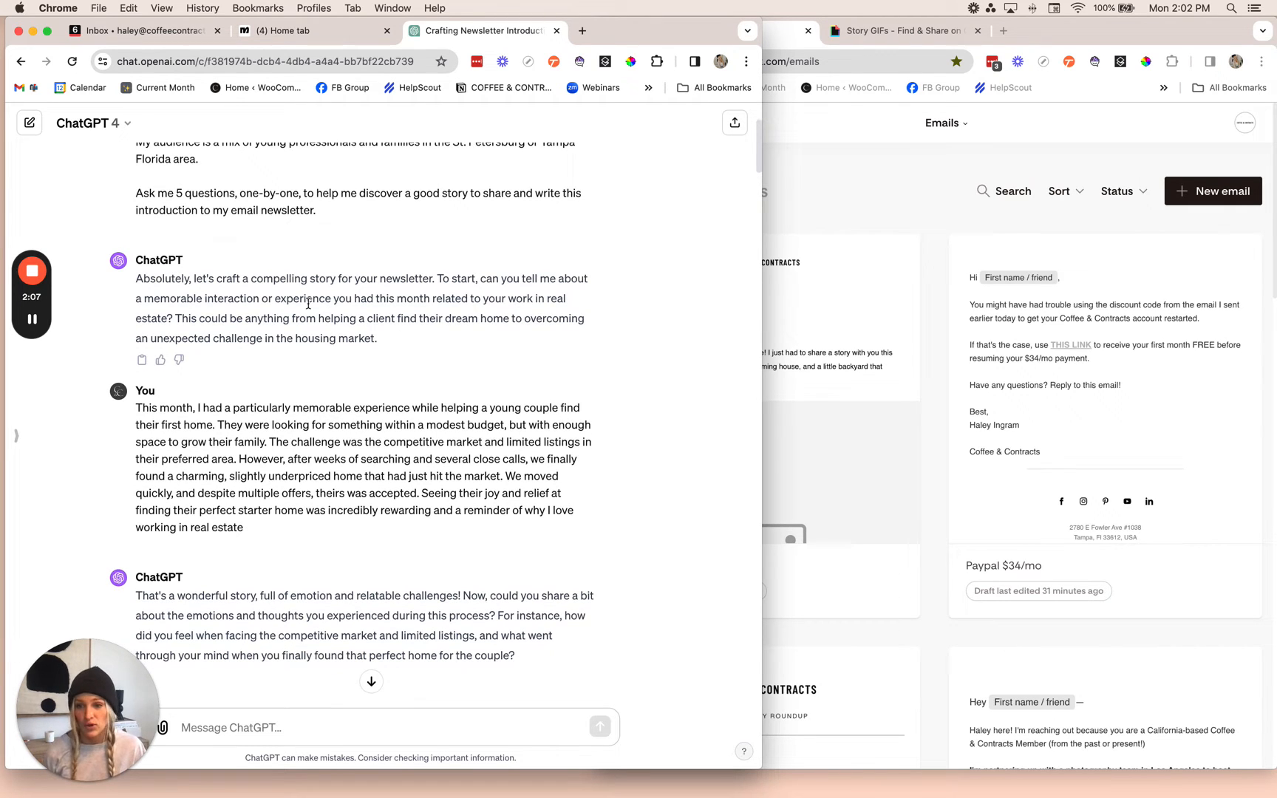
{"action": "scroll", "coordinate": [310, 326], "scroll_direction": "down", "scroll_amount": 2}
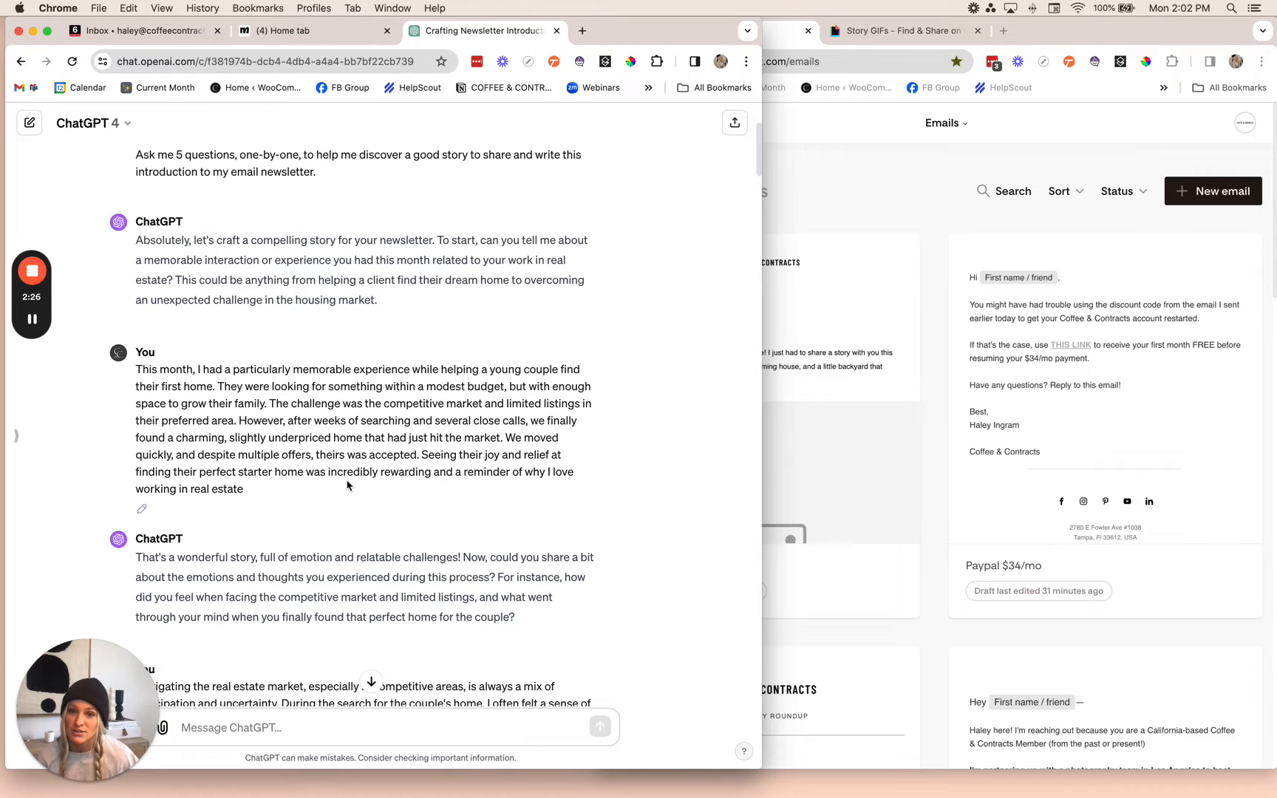
{"action": "left_click_drag", "start_coordinate": [392, 304], "coordinate": [138, 241]}
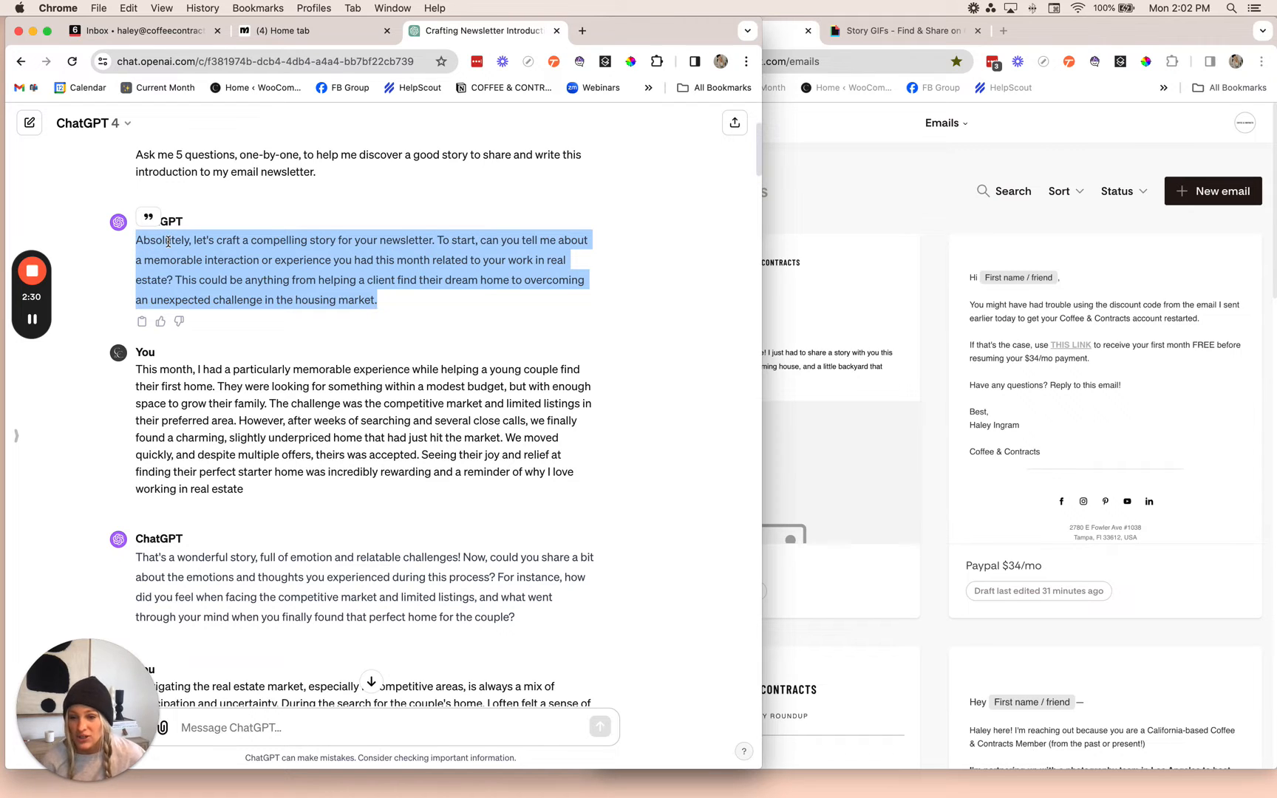
{"action": "left_click_drag", "start_coordinate": [319, 491], "coordinate": [248, 473]}
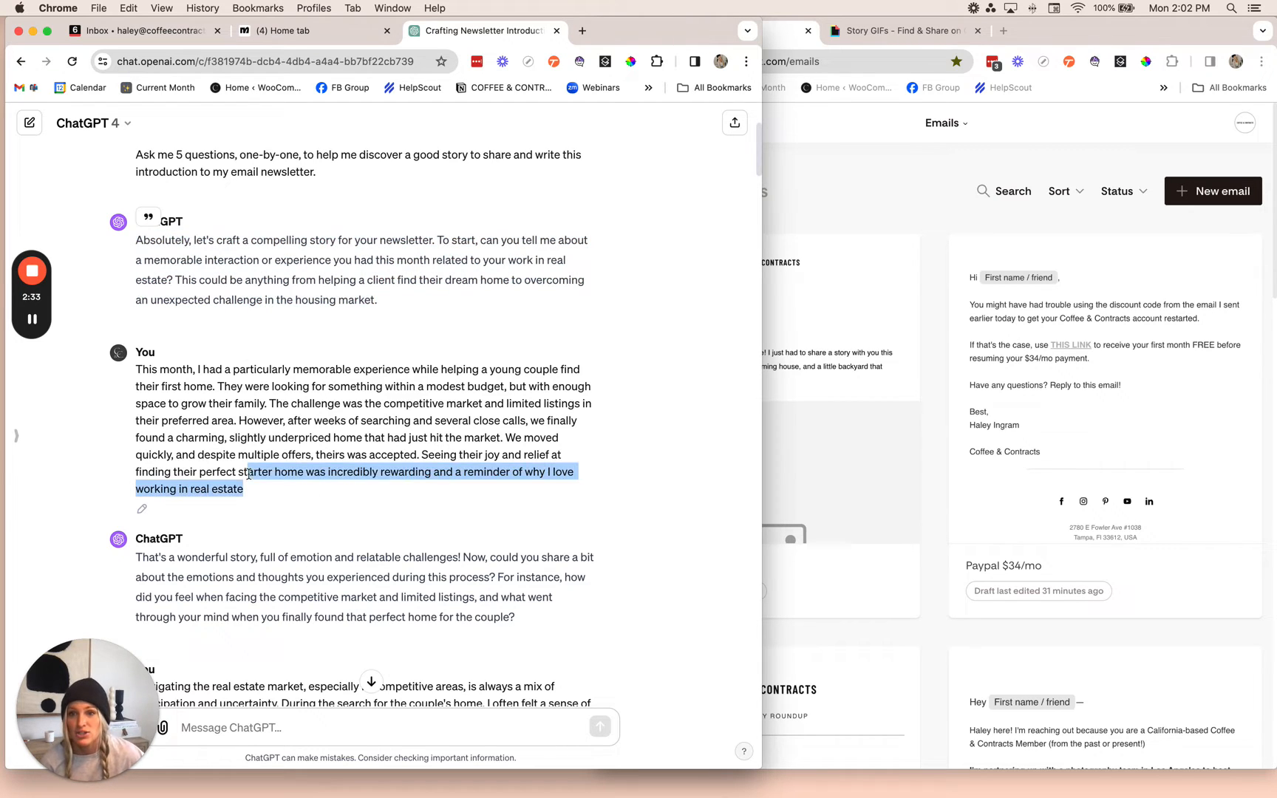
{"action": "left_click_drag", "start_coordinate": [378, 301], "coordinate": [136, 241]}
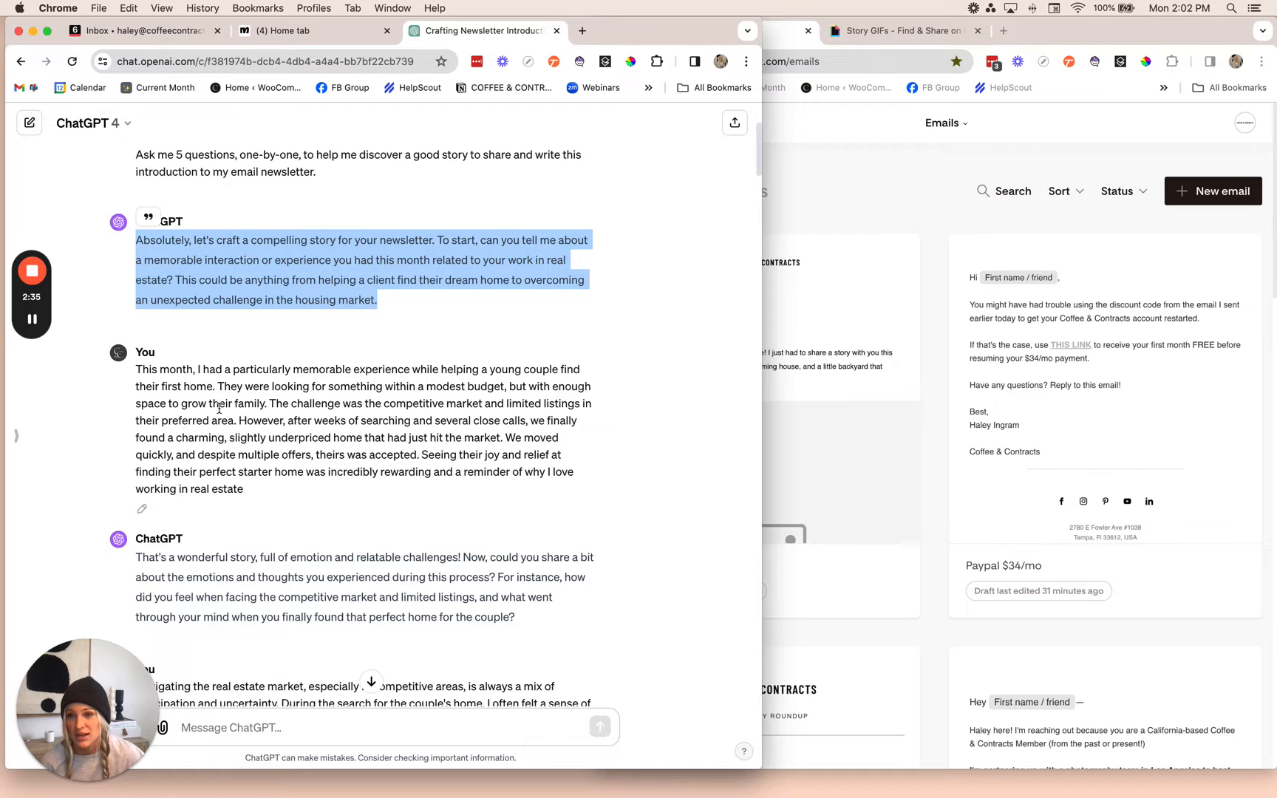
{"action": "left_click_drag", "start_coordinate": [138, 369], "coordinate": [296, 502]}
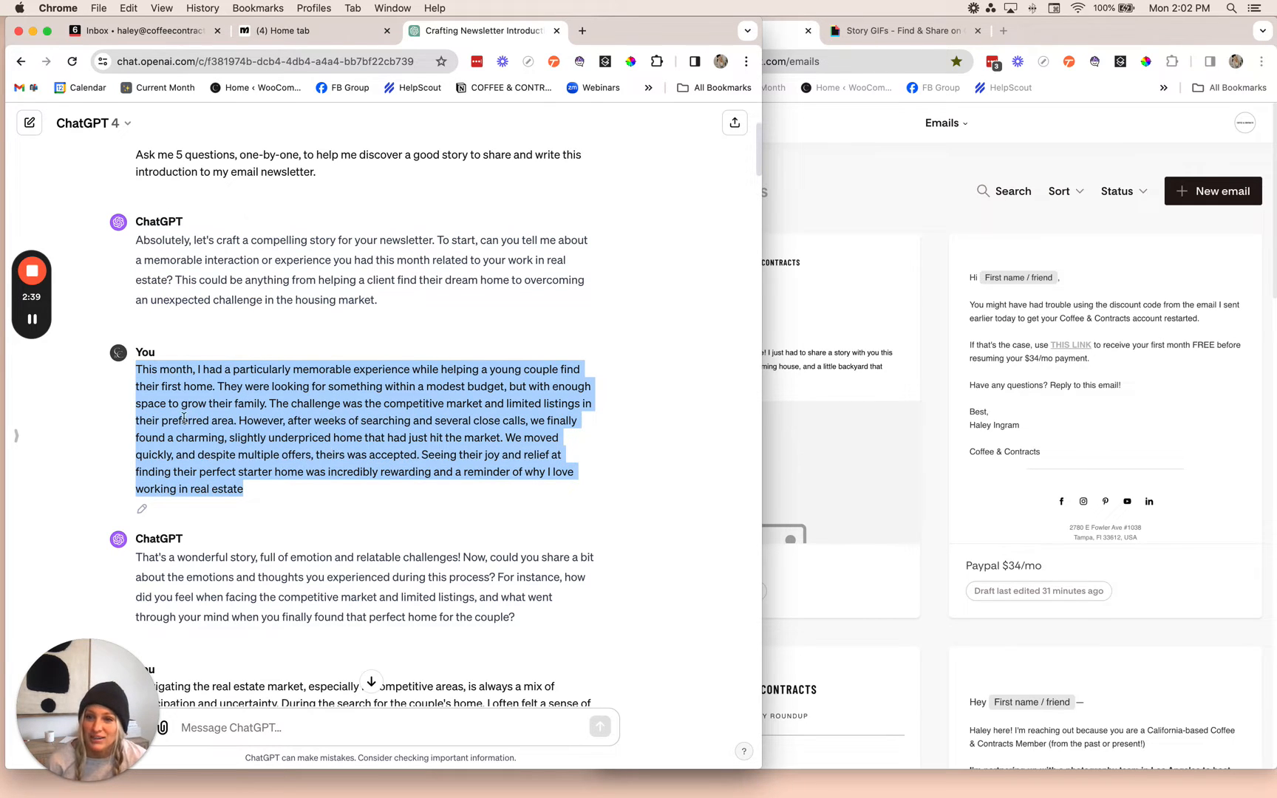
{"action": "left_click", "coordinate": [143, 399]}
{"action": "left_click_drag", "start_coordinate": [136, 369], "coordinate": [275, 492]}
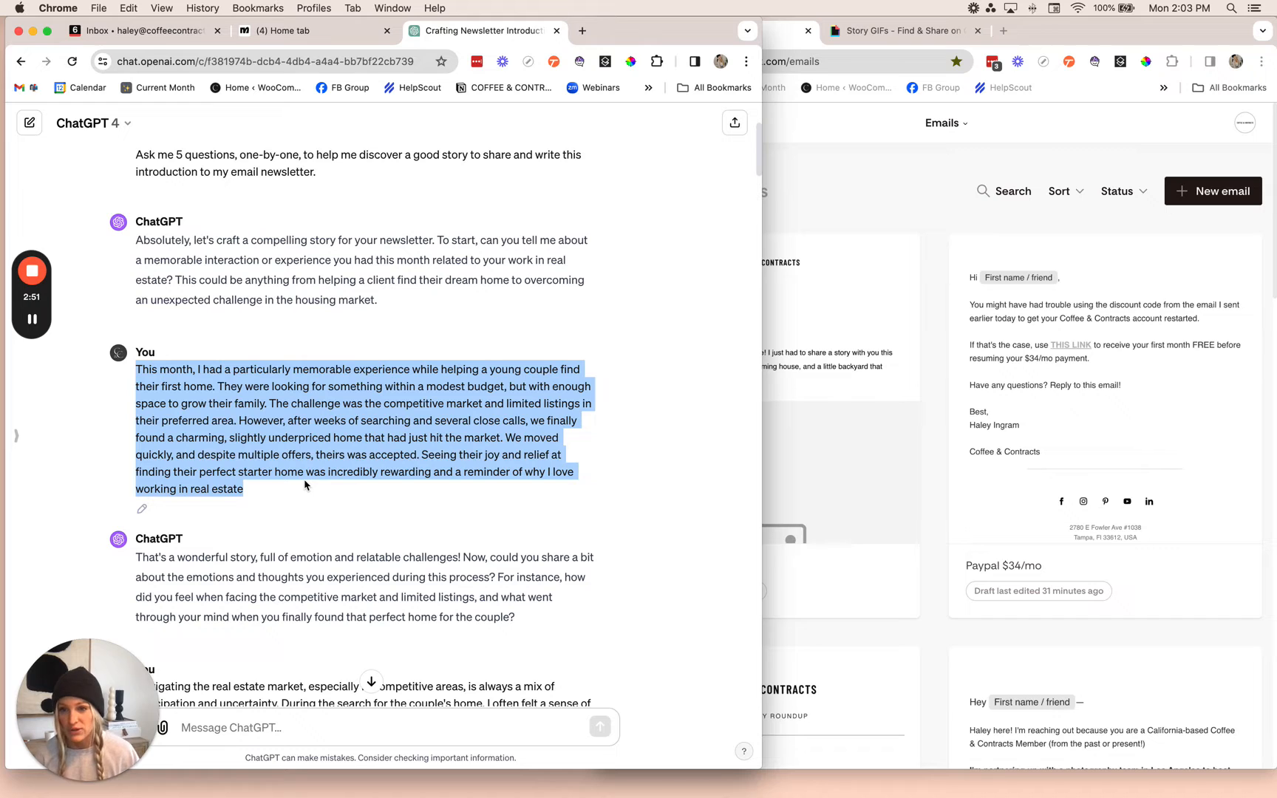
{"action": "left_click_drag", "start_coordinate": [288, 491], "coordinate": [122, 391]}
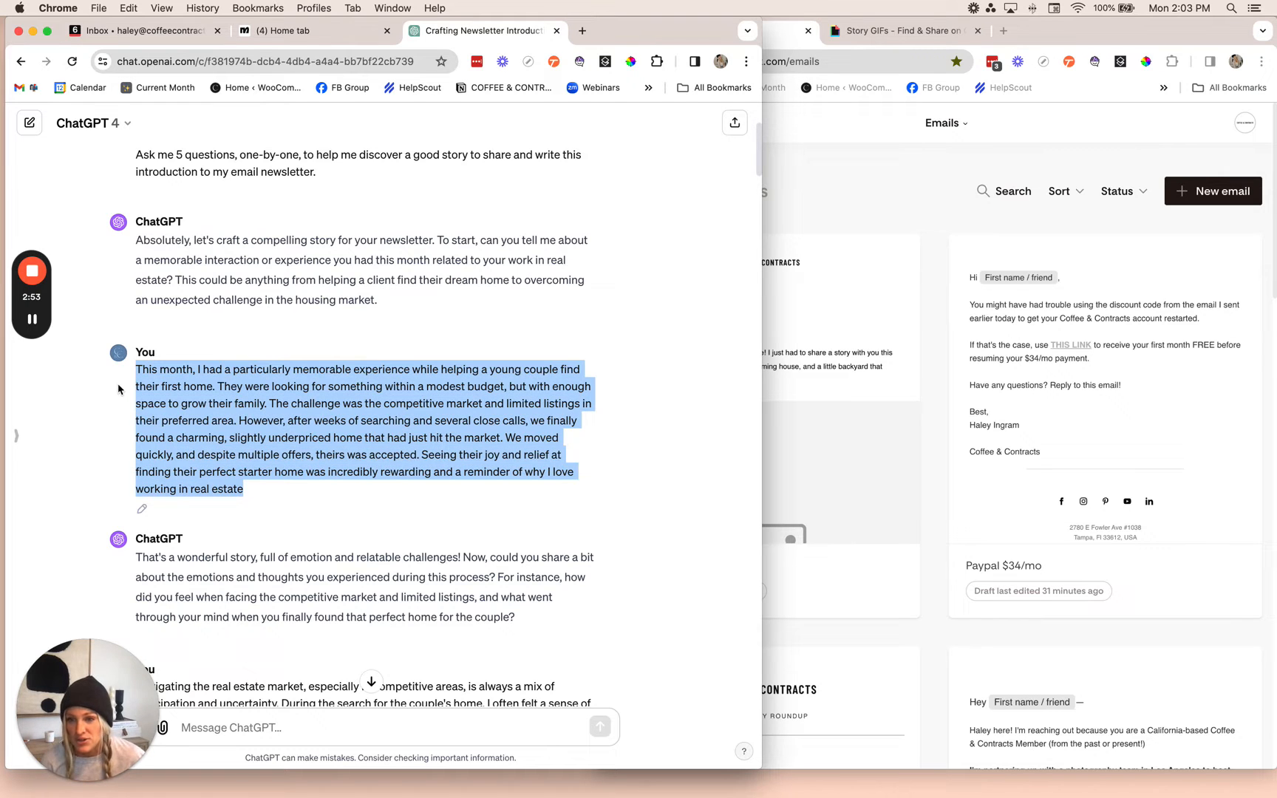
{"action": "left_click", "coordinate": [326, 460]}
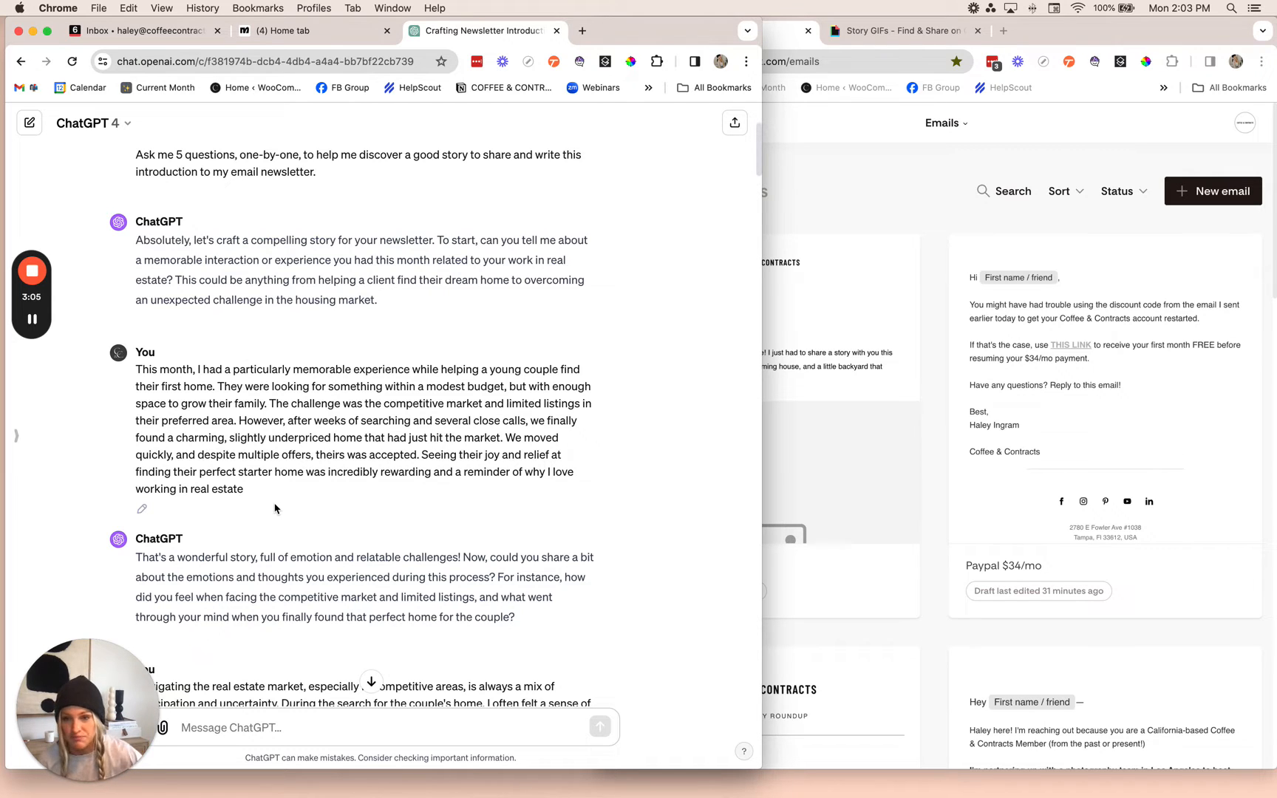
Read the second question about emotions and thoughts during the home search, along with the answer given.
{"action": "scroll", "coordinate": [274, 508], "scroll_direction": "down", "scroll_amount": 5}
{"action": "scroll", "coordinate": [222, 484], "scroll_direction": "up", "scroll_amount": 3}
{"action": "scroll", "coordinate": [216, 482], "scroll_direction": "down", "scroll_amount": 3}
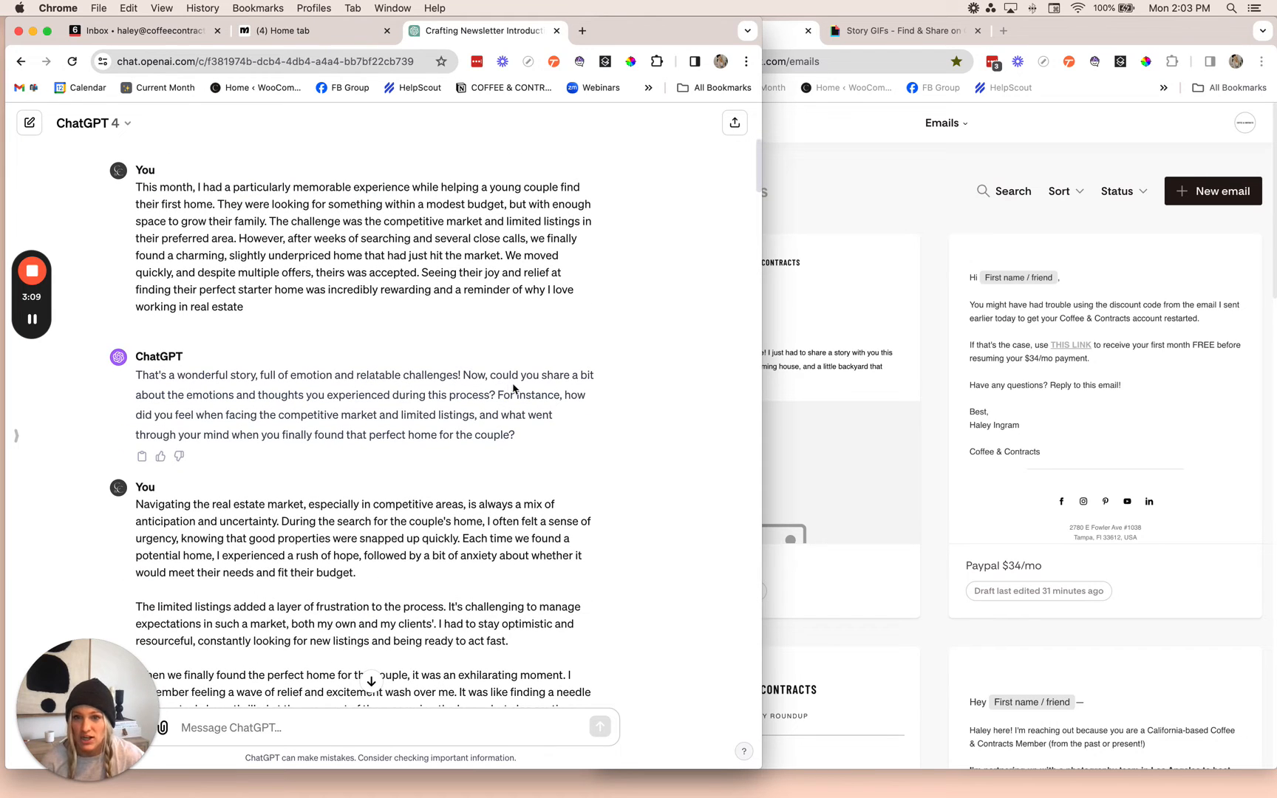
{"action": "scroll", "coordinate": [436, 427], "scroll_direction": "down", "scroll_amount": 4}
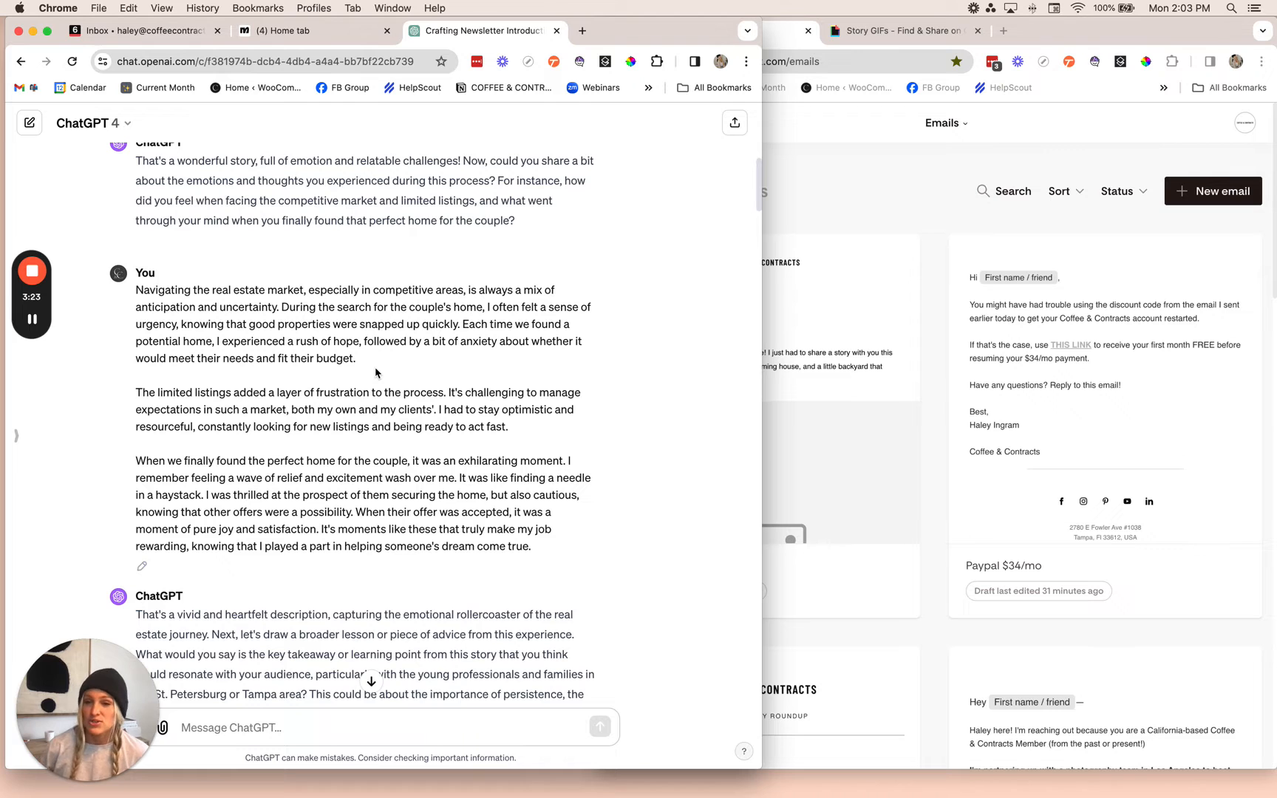
{"action": "scroll", "coordinate": [375, 371], "scroll_direction": "up", "scroll_amount": 1}
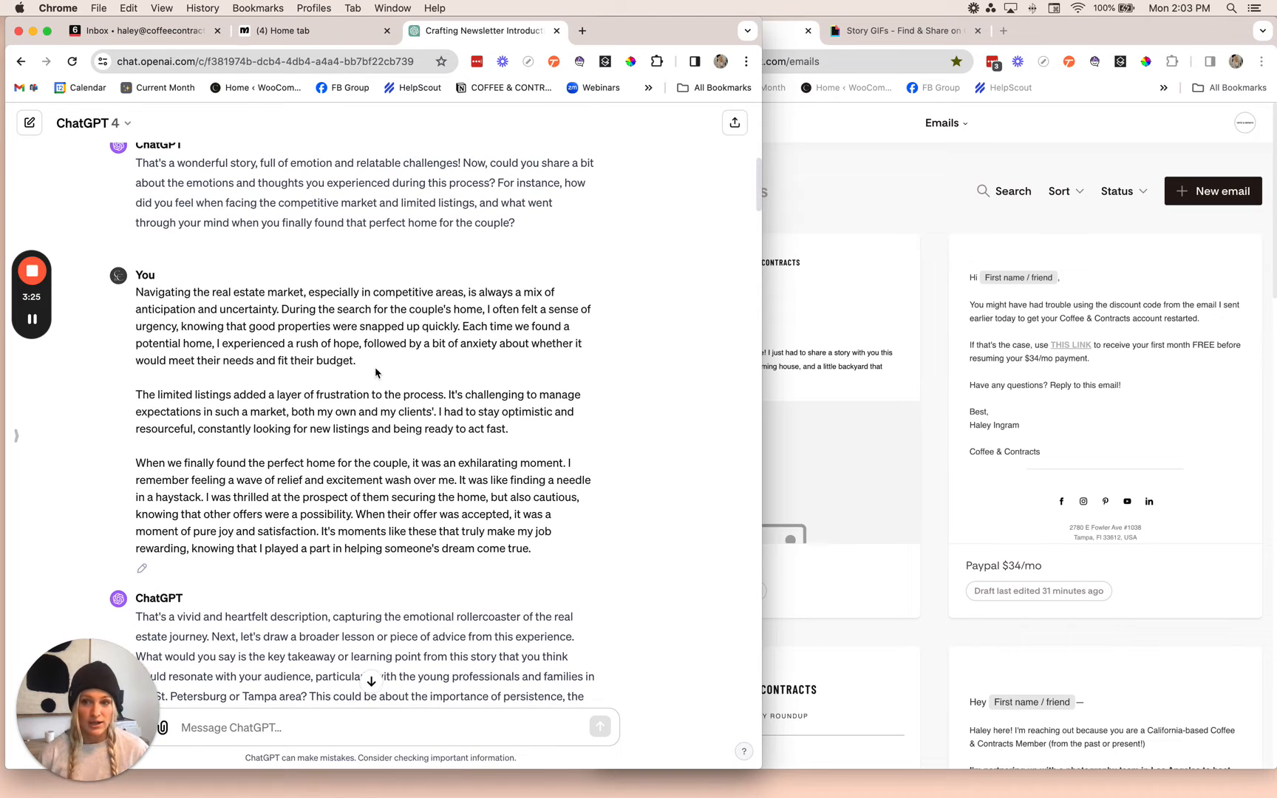
Examine the third question about the story's key takeaway for the audience and the answer on persistence and preparedness.
{"action": "scroll", "coordinate": [375, 372], "scroll_direction": "down", "scroll_amount": 5}
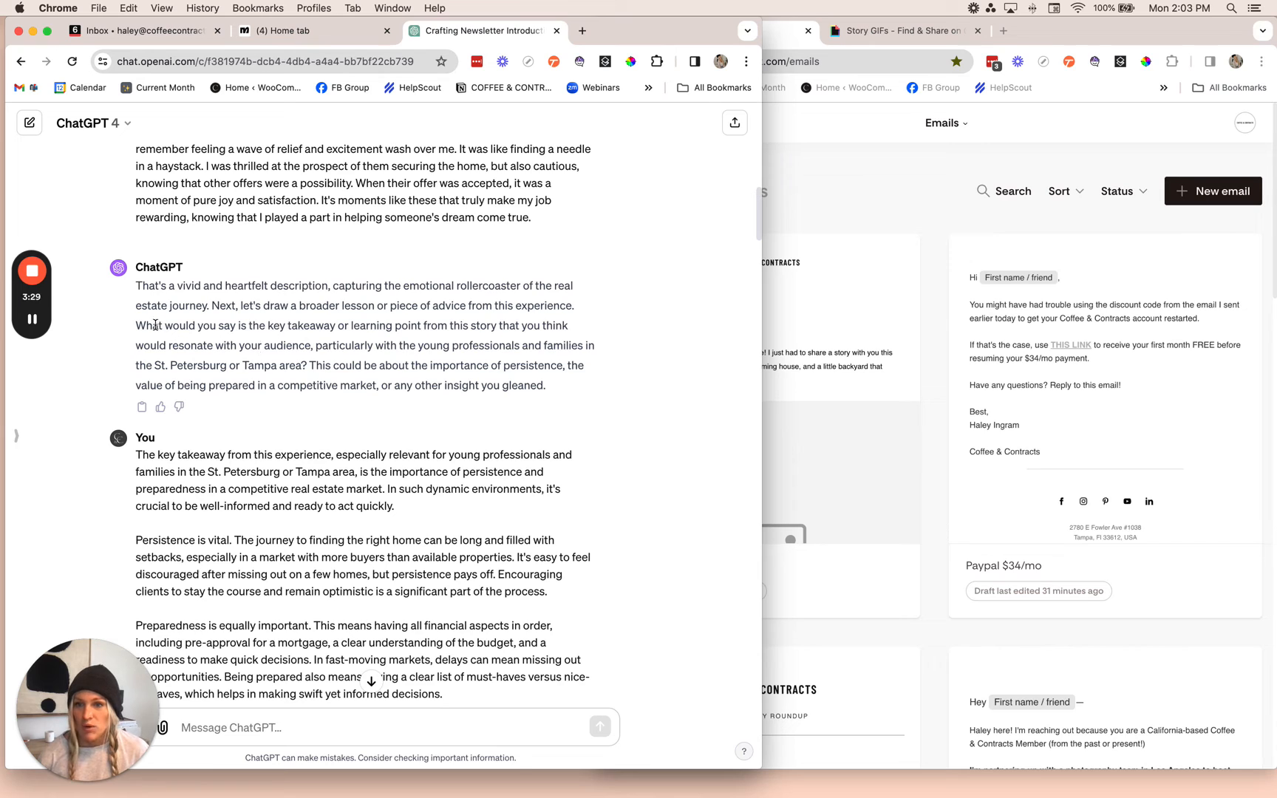
{"action": "left_click_drag", "start_coordinate": [147, 326], "coordinate": [155, 326]}
{"action": "left_click_drag", "start_coordinate": [355, 342], "coordinate": [450, 365]}
{"action": "left_click", "coordinate": [449, 365]}
{"action": "scroll", "coordinate": [404, 429], "scroll_direction": "down", "scroll_amount": 10}
{"action": "scroll", "coordinate": [405, 443], "scroll_direction": "up", "scroll_amount": 5}
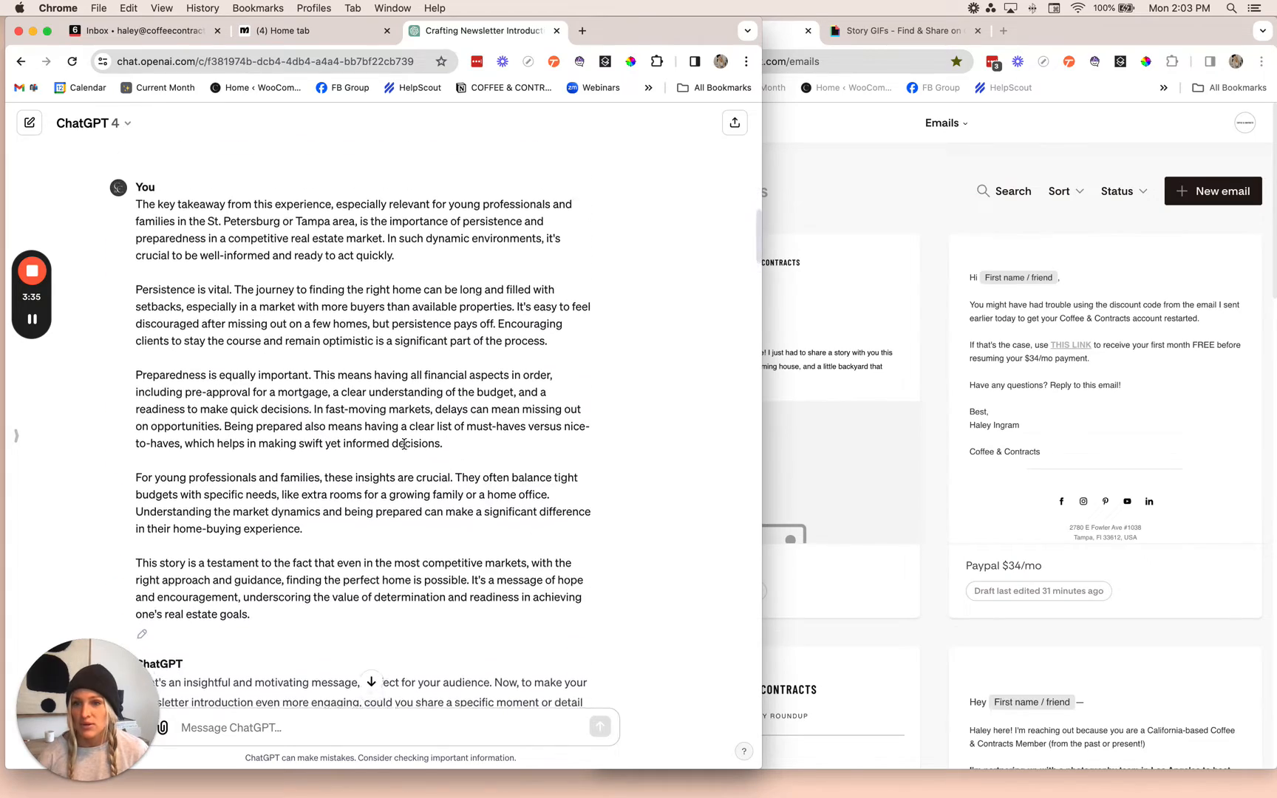
{"action": "left_click_drag", "start_coordinate": [137, 216], "coordinate": [316, 502]}
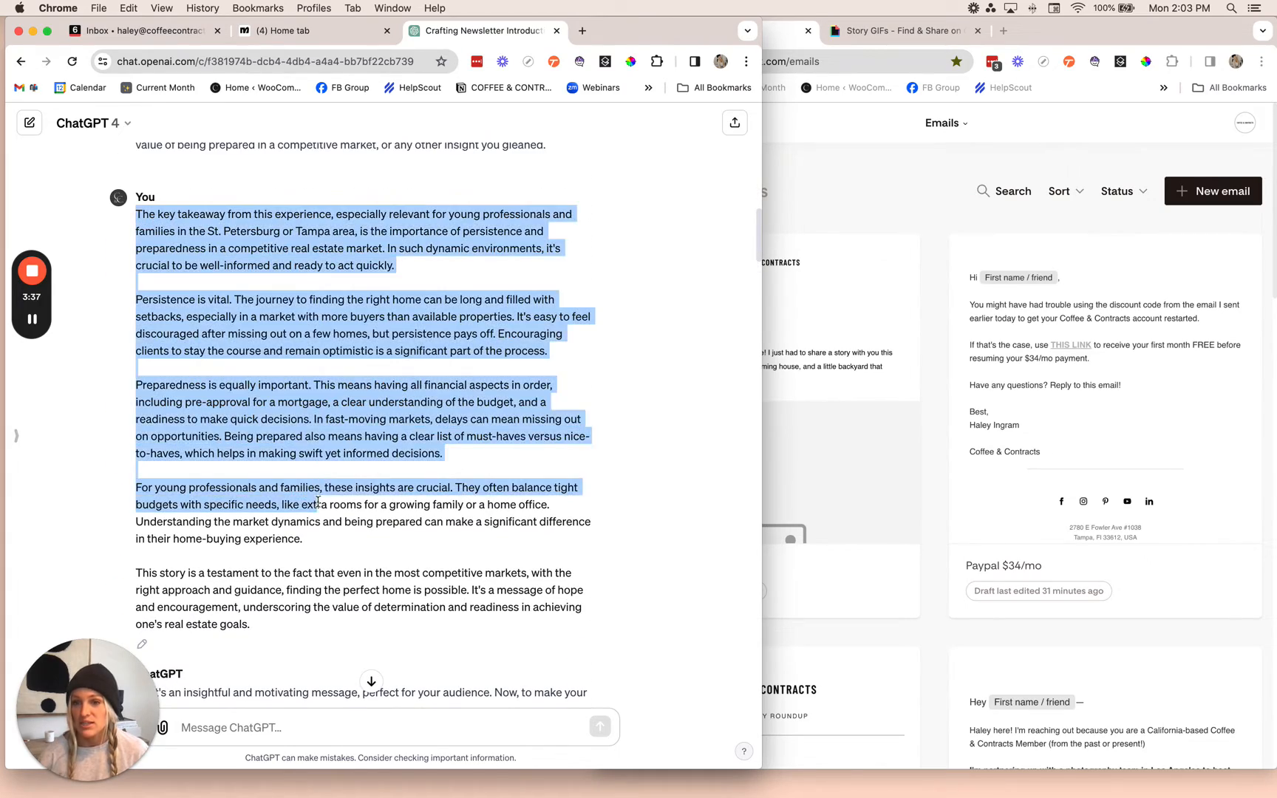
{"action": "left_click", "coordinate": [316, 503]}
Read the fourth question asking for a specific standout moment and the answer about the couple's first walk-through.
{"action": "scroll", "coordinate": [316, 503], "scroll_direction": "down", "scroll_amount": 4}
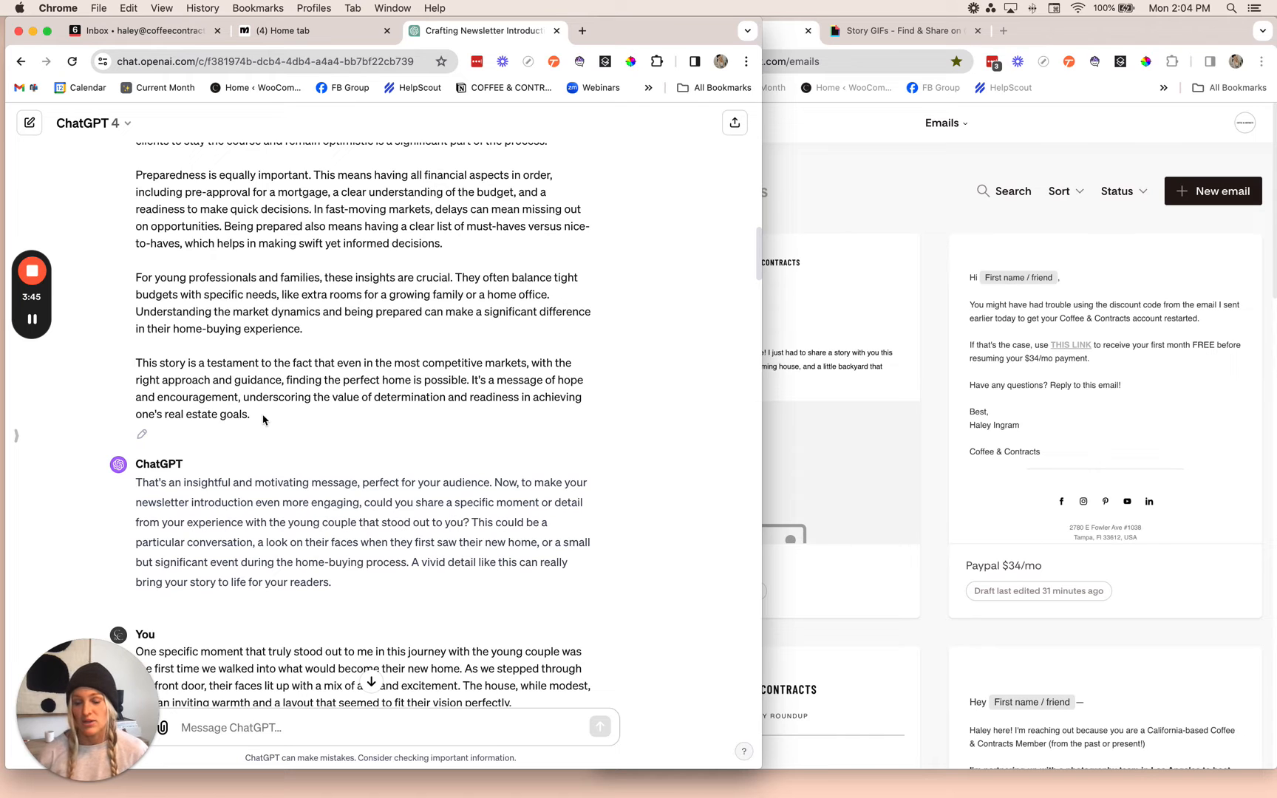
{"action": "scroll", "coordinate": [263, 420], "scroll_direction": "down", "scroll_amount": 5}
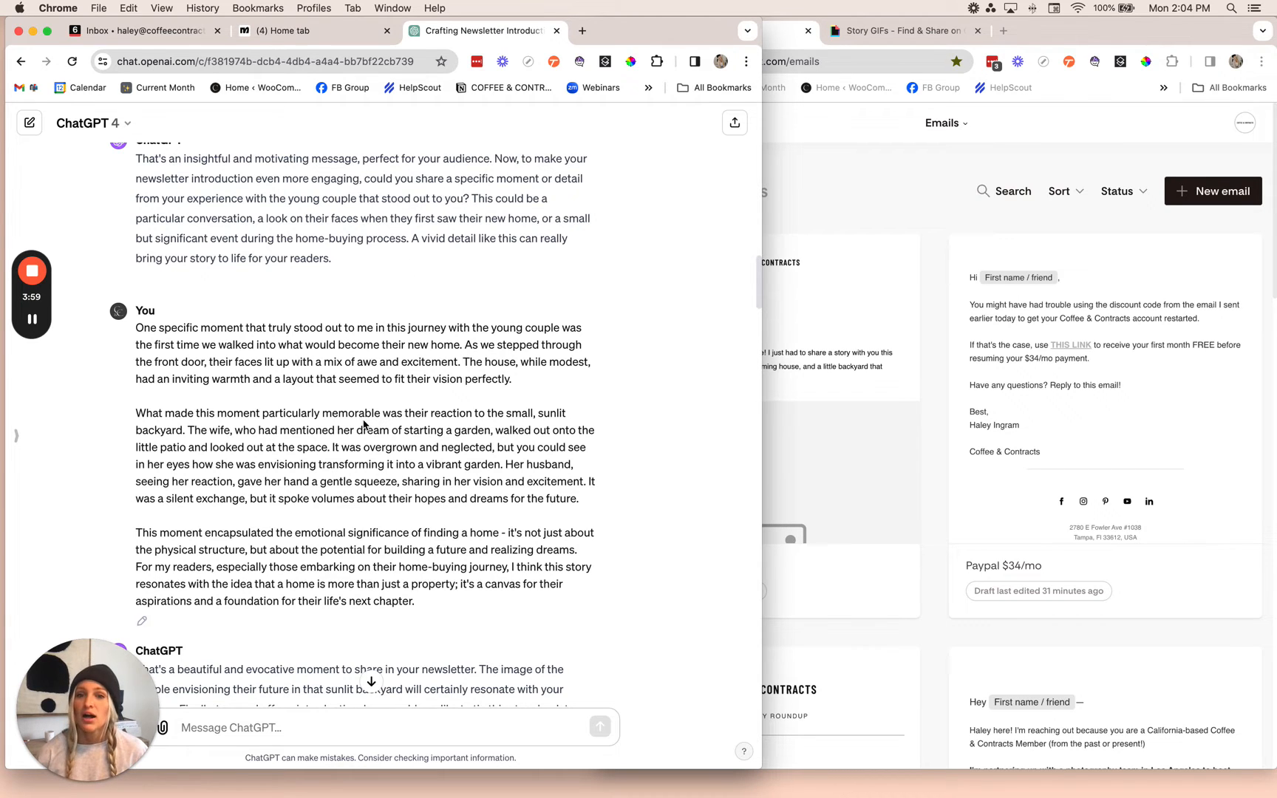
{"action": "scroll", "coordinate": [333, 407], "scroll_direction": "down", "scroll_amount": 5}
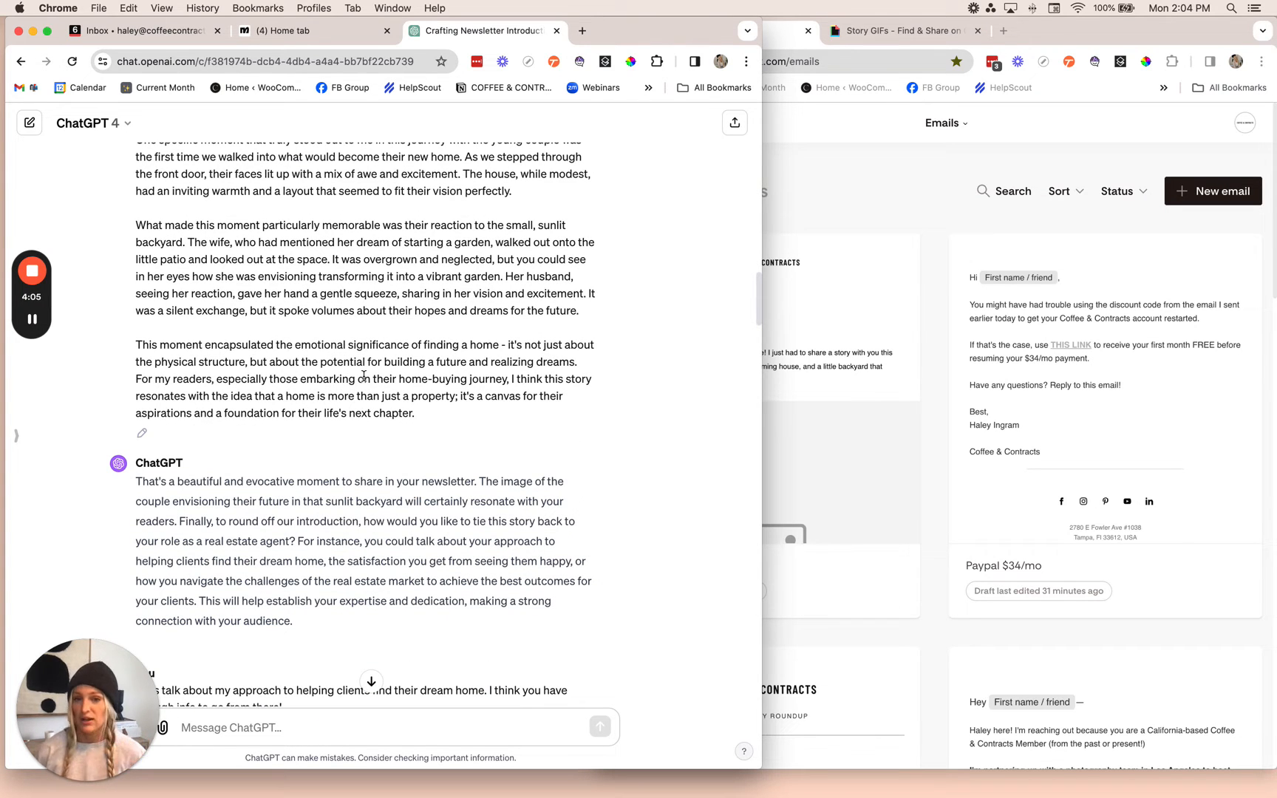
Review the final question on tying the story to the agent's role and the short reply about helping clients.
{"action": "scroll", "coordinate": [364, 377], "scroll_direction": "down", "scroll_amount": 5}
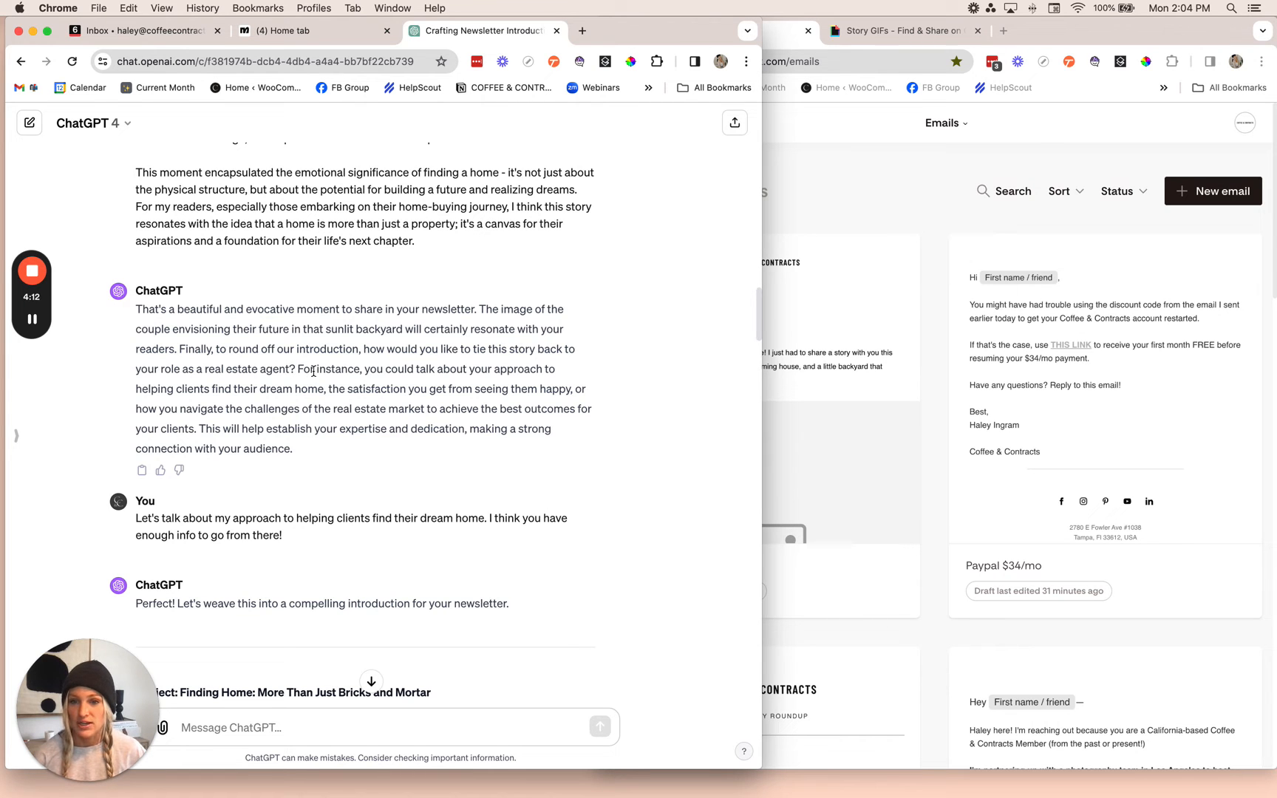
{"action": "left_click_drag", "start_coordinate": [295, 369], "coordinate": [410, 459]}
{"action": "left_click", "coordinate": [303, 349]}
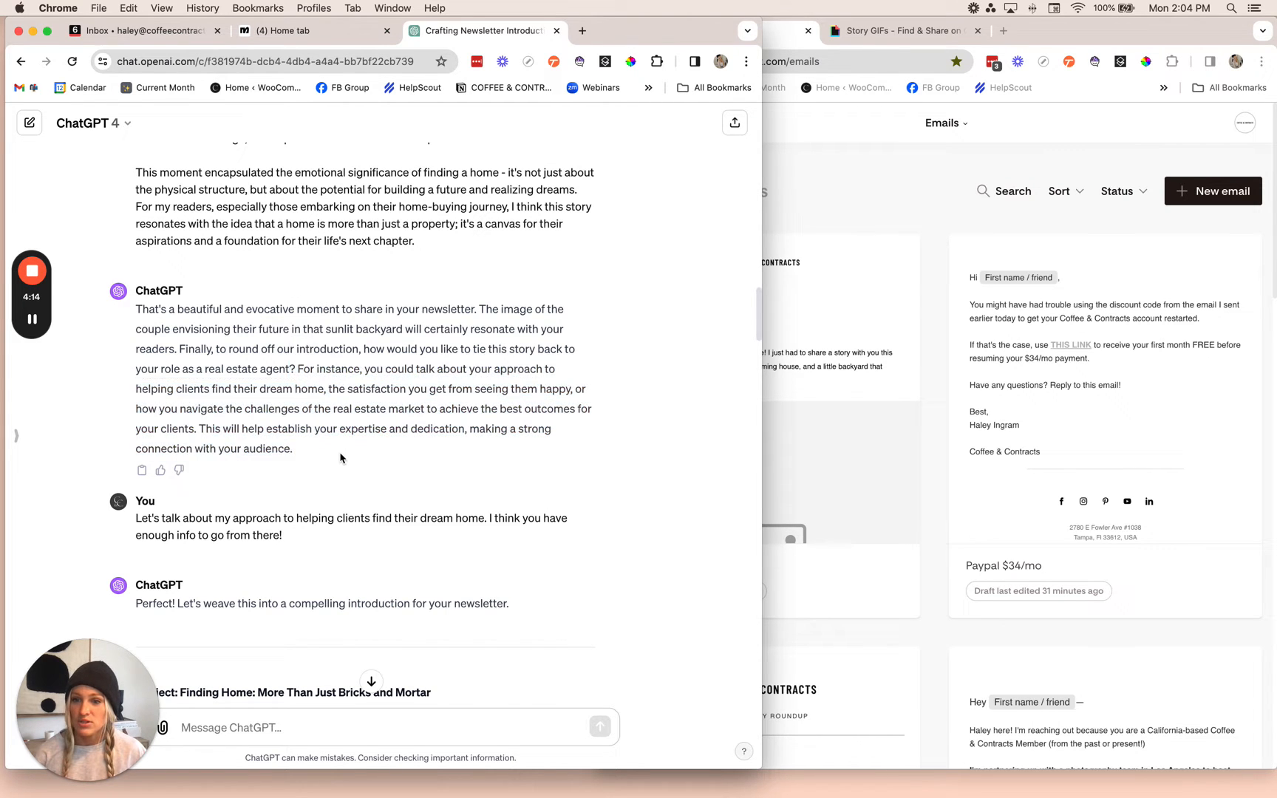
{"action": "scroll", "coordinate": [140, 403], "scroll_direction": "down", "scroll_amount": 3}
{"action": "left_click_drag", "start_coordinate": [136, 414], "coordinate": [294, 427]}
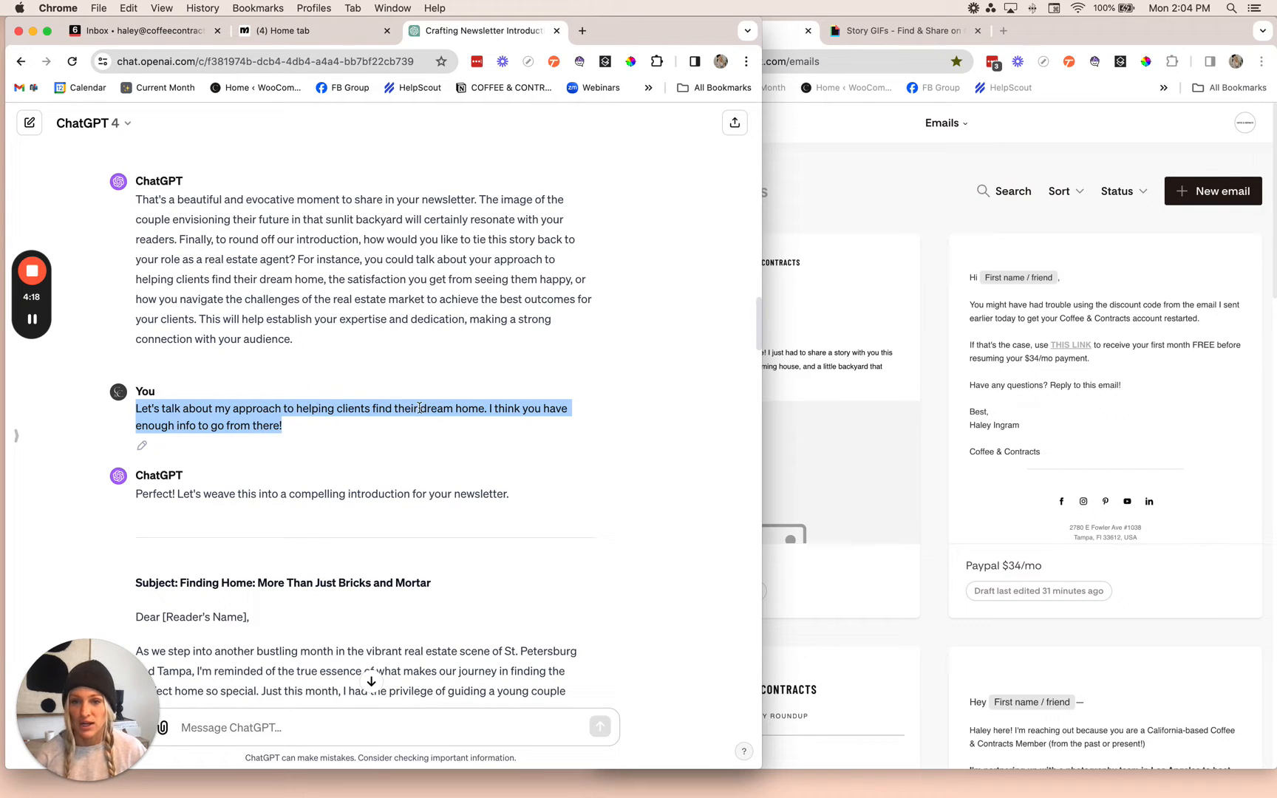
{"action": "left_click", "coordinate": [292, 433]}
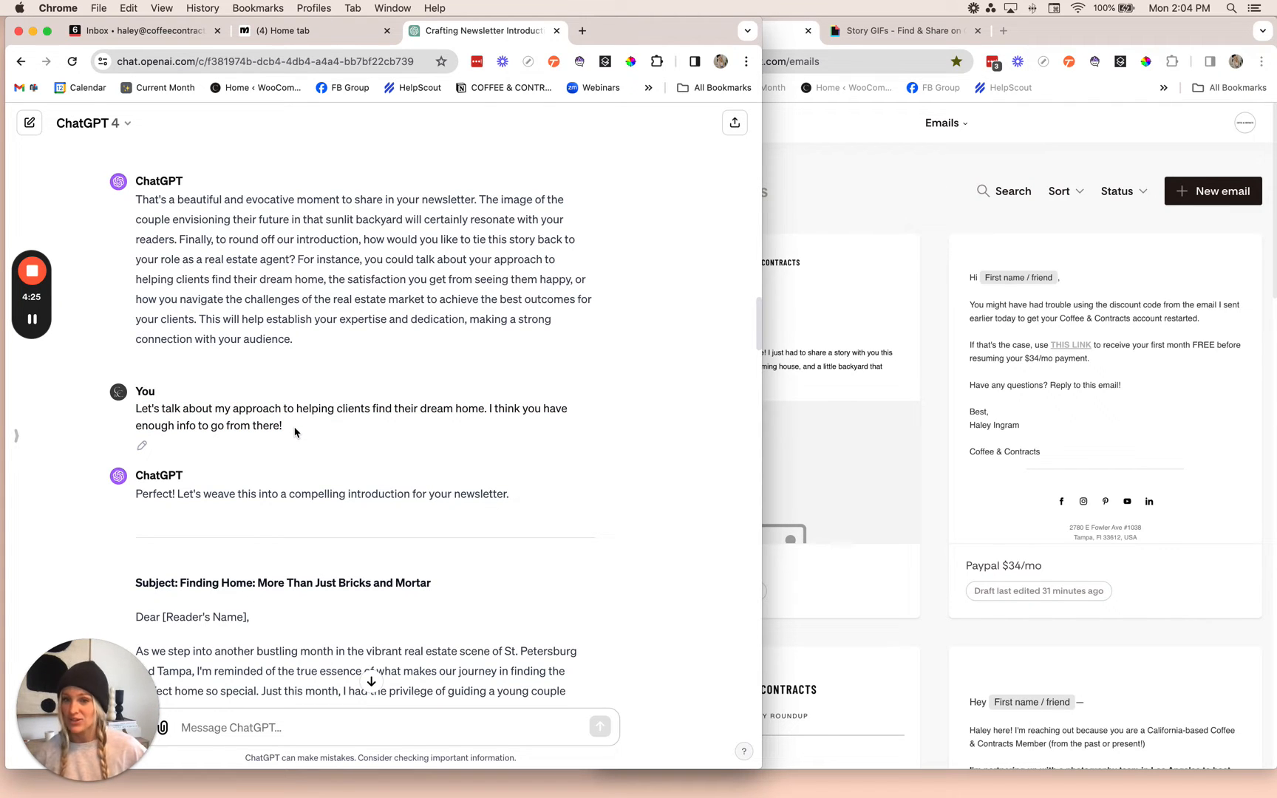
Read through the first newsletter introduction draft, titled "Finding Home: More Than Just Bricks and Mortar", down to its sign-off.
{"action": "scroll", "coordinate": [321, 417], "scroll_direction": "down", "scroll_amount": 3}
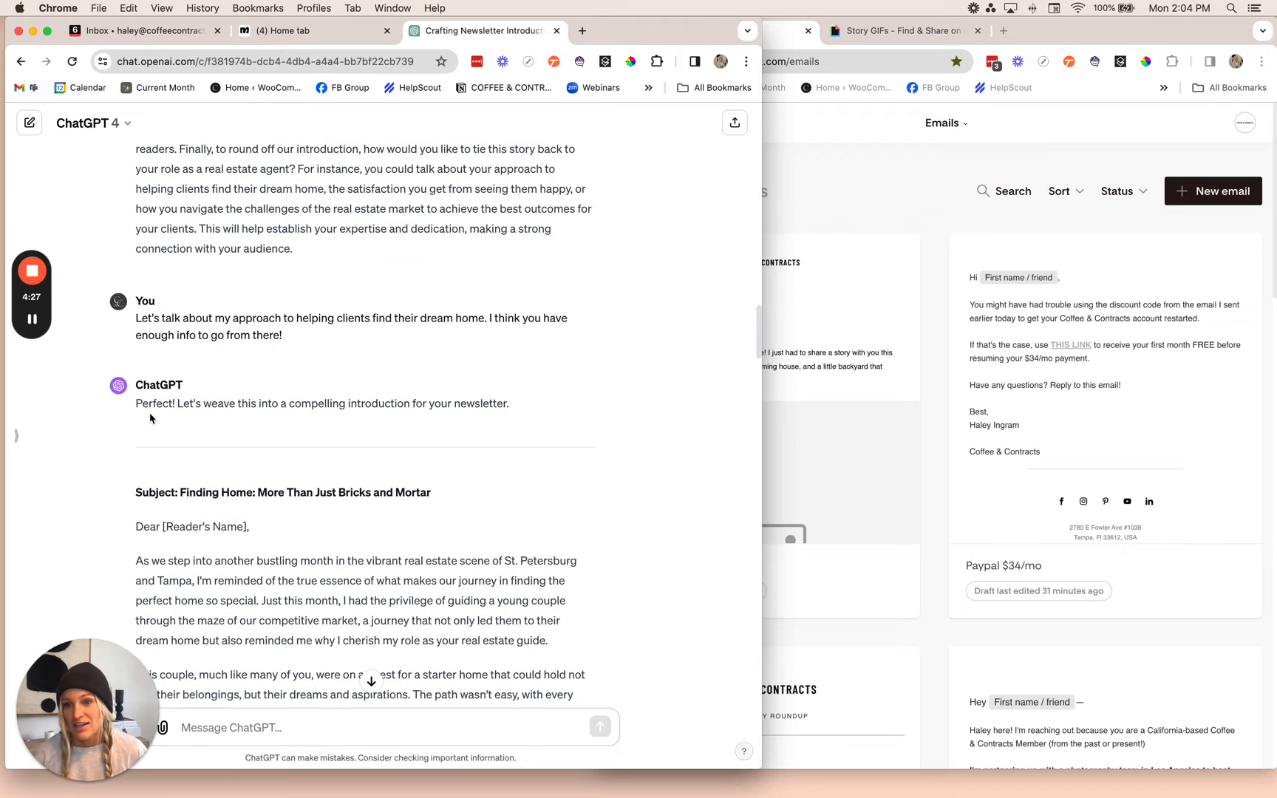
{"action": "scroll", "coordinate": [355, 422], "scroll_direction": "down", "scroll_amount": 3}
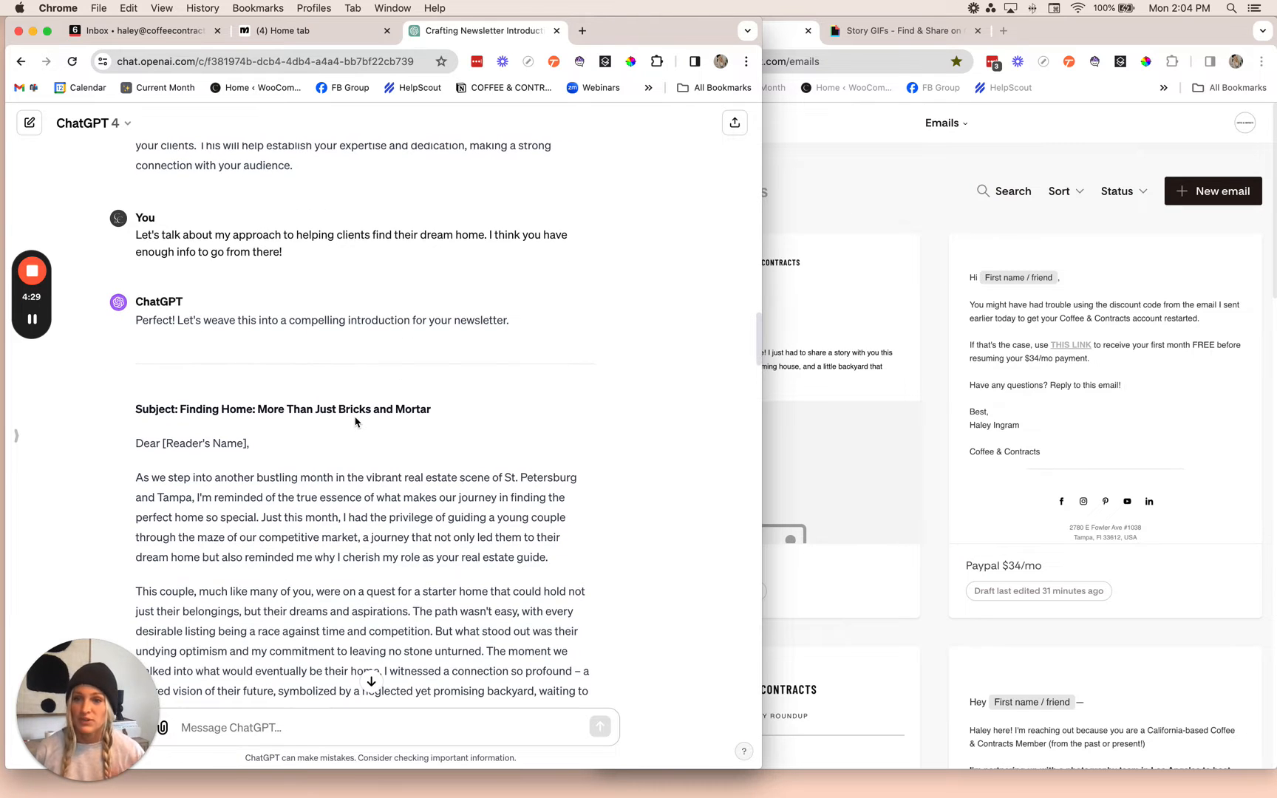
{"action": "scroll", "coordinate": [354, 422], "scroll_direction": "down", "scroll_amount": 7}
{"action": "scroll", "coordinate": [336, 416], "scroll_direction": "down", "scroll_amount": 1}
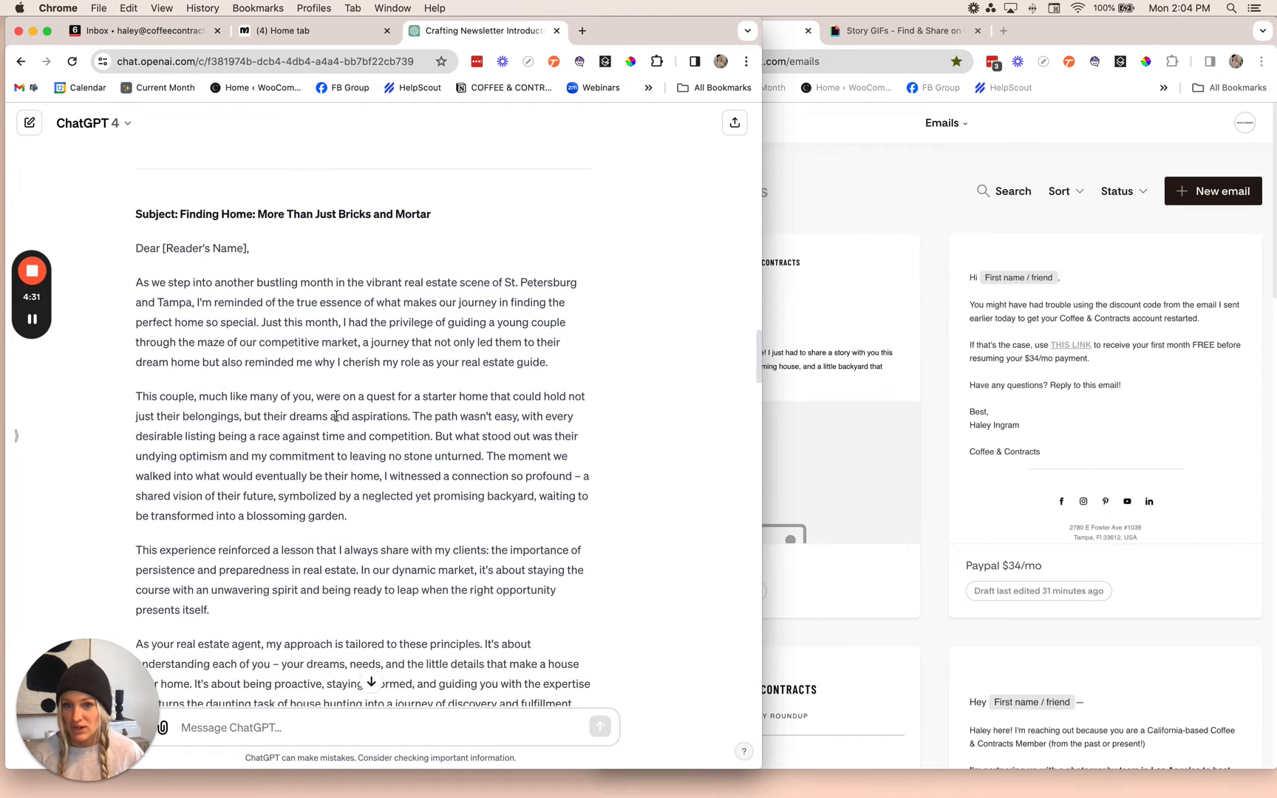
{"action": "scroll", "coordinate": [336, 416], "scroll_direction": "down", "scroll_amount": 7}
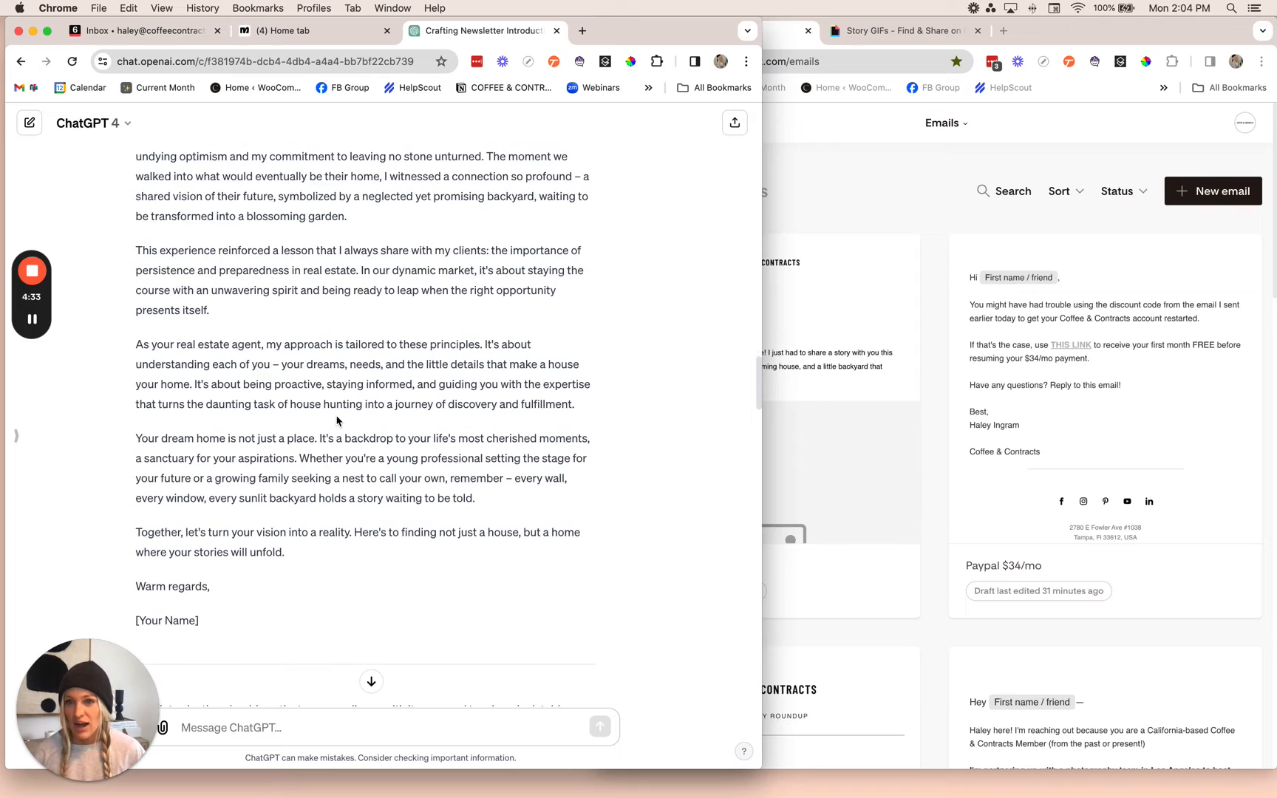
{"action": "scroll", "coordinate": [336, 421], "scroll_direction": "up", "scroll_amount": 7}
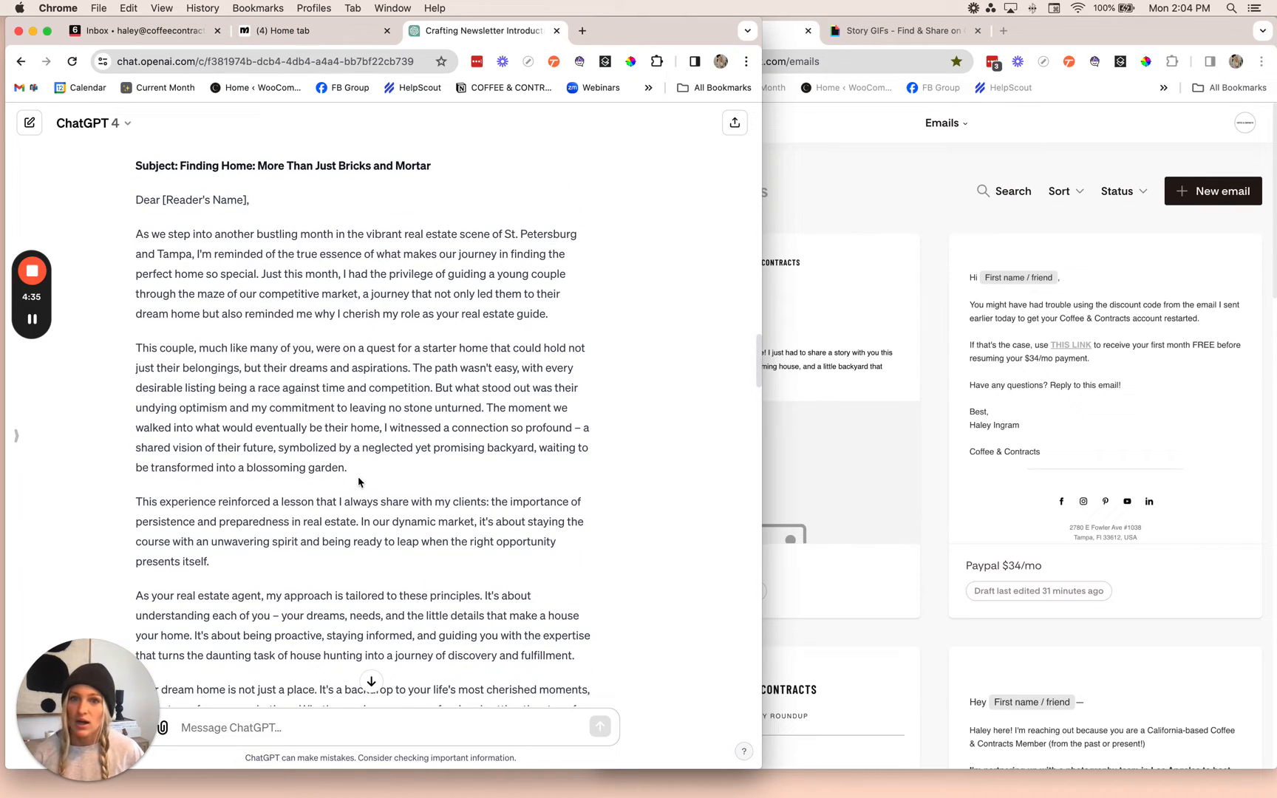
{"action": "scroll", "coordinate": [341, 502], "scroll_direction": "down", "scroll_amount": 15}
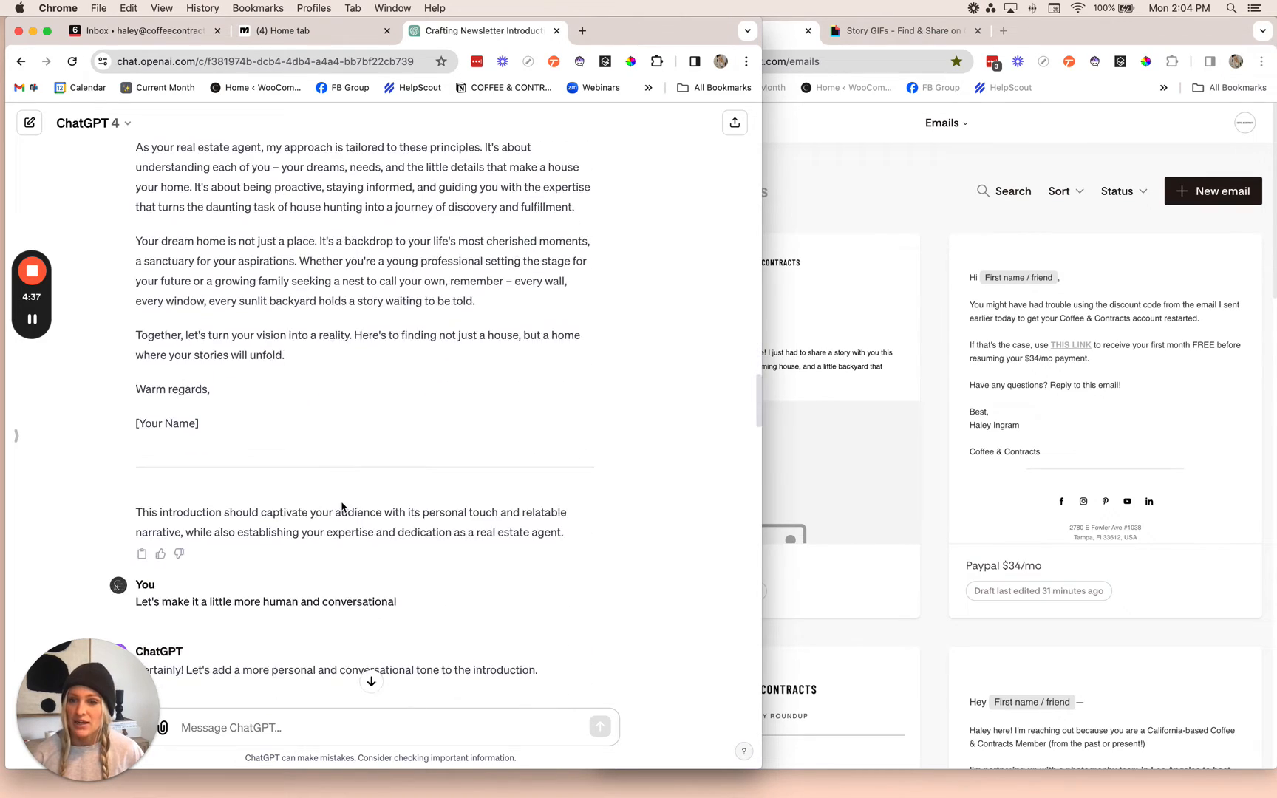
Review the request to make the introduction more human and conversational, and read the rewritten draft through to its end.
{"action": "left_click_drag", "start_coordinate": [136, 331], "coordinate": [408, 340]}
{"action": "left_click", "coordinate": [408, 340]}
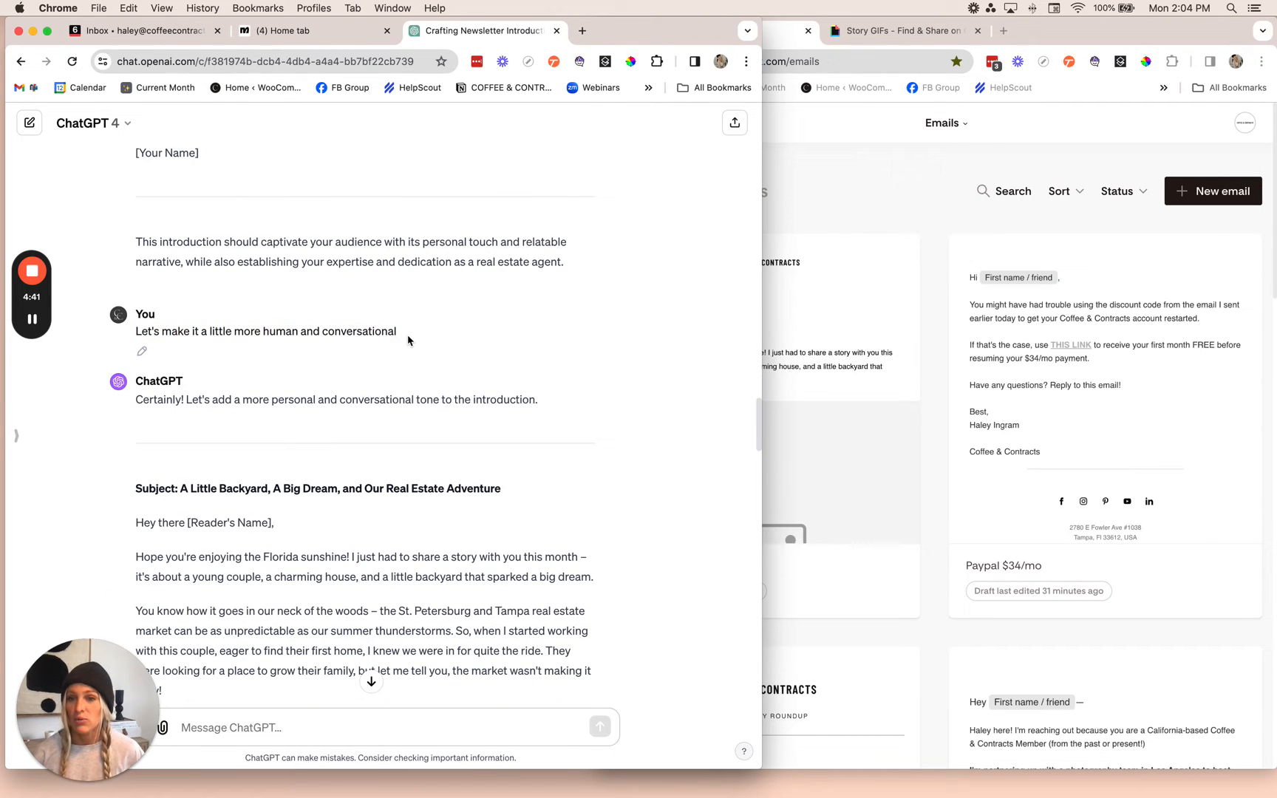
{"action": "scroll", "coordinate": [408, 340], "scroll_direction": "down", "scroll_amount": 5}
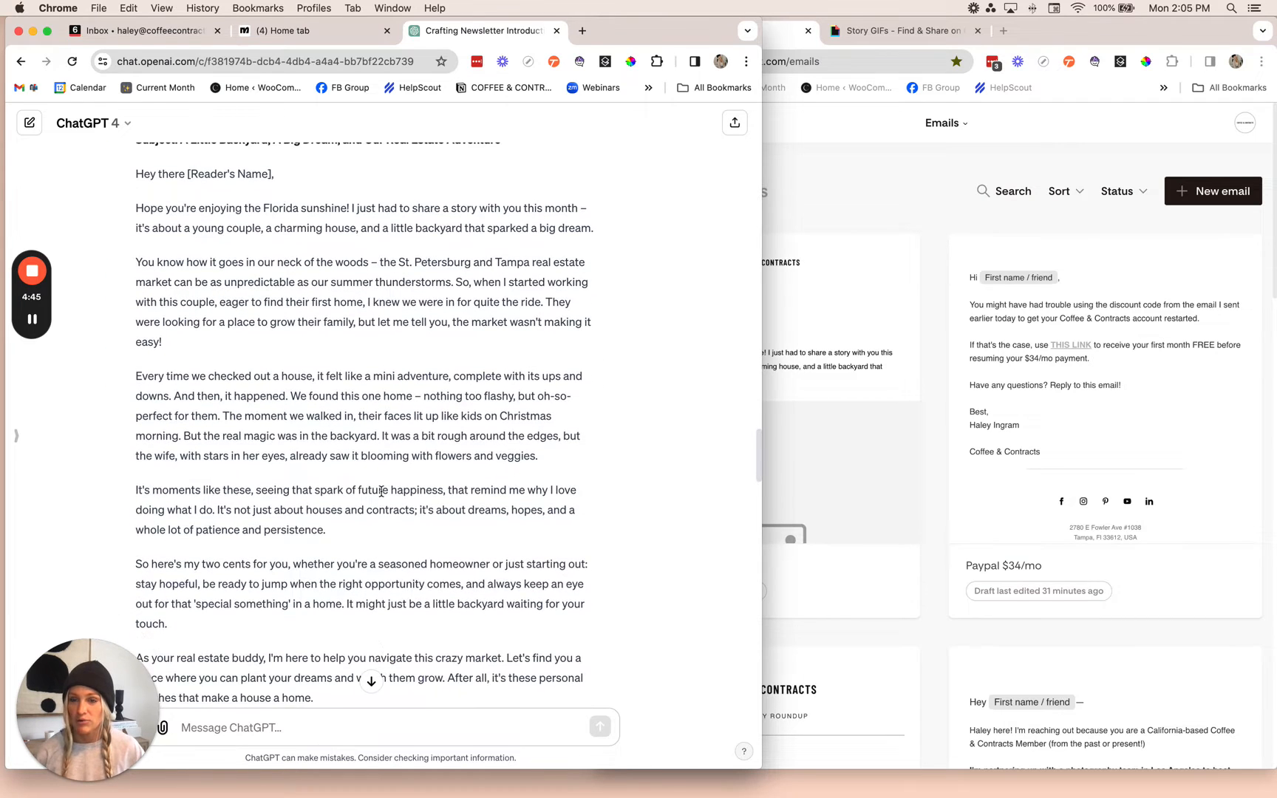
{"action": "scroll", "coordinate": [375, 492], "scroll_direction": "down", "scroll_amount": 1}
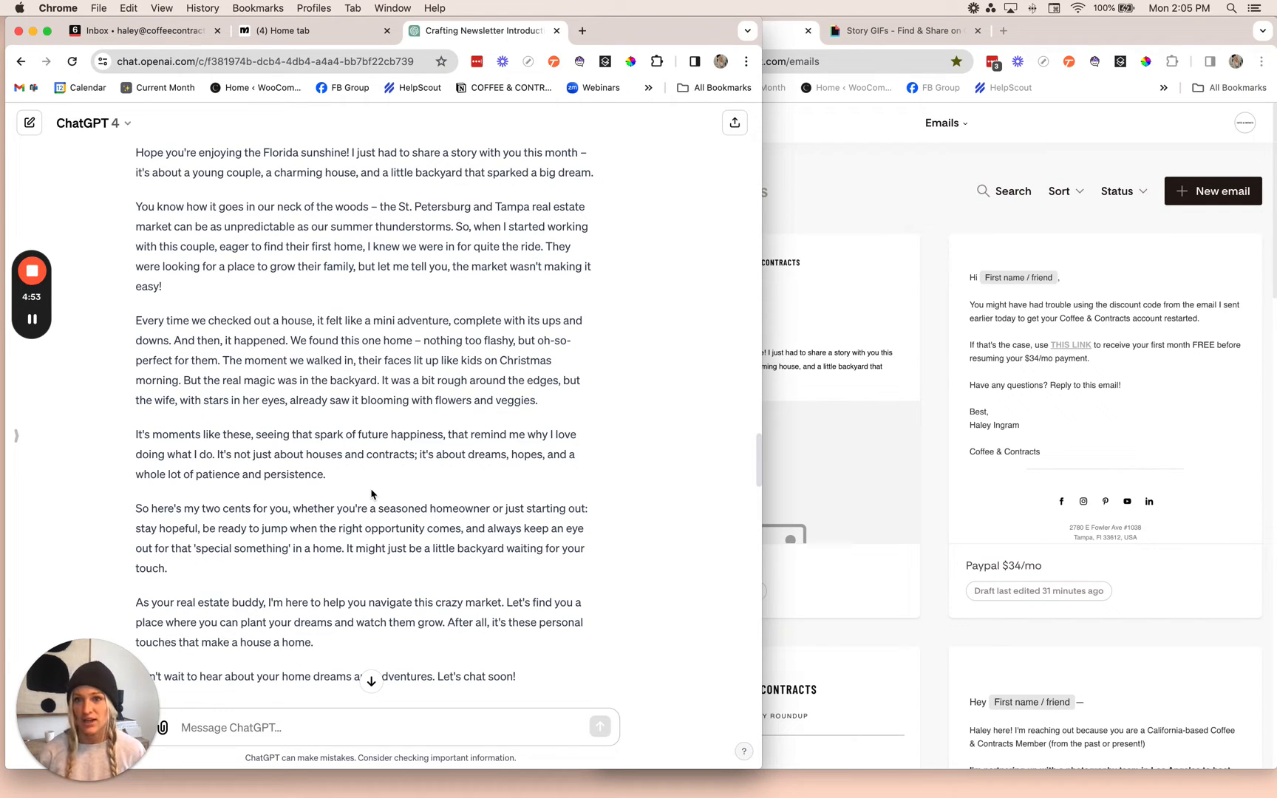
{"action": "left_click_drag", "start_coordinate": [184, 152], "coordinate": [328, 154]}
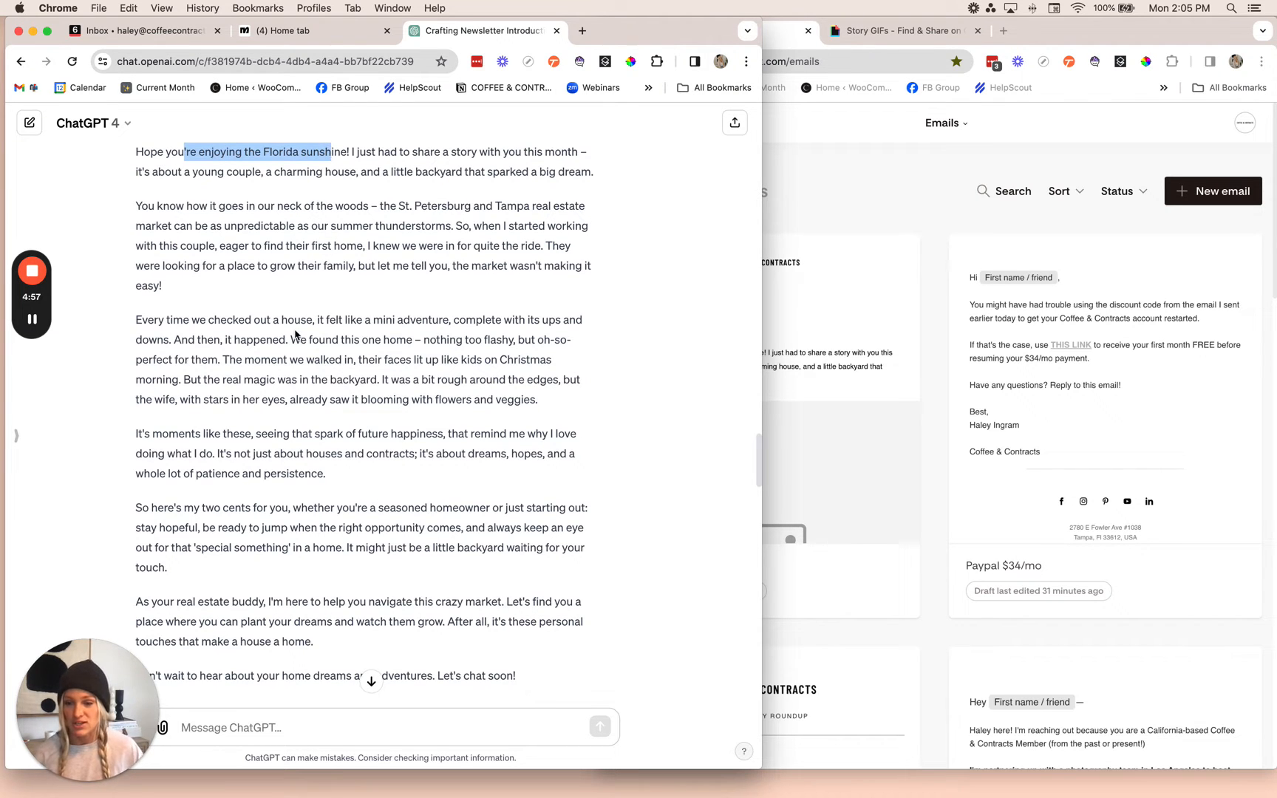
{"action": "scroll", "coordinate": [405, 440], "scroll_direction": "down", "scroll_amount": 10}
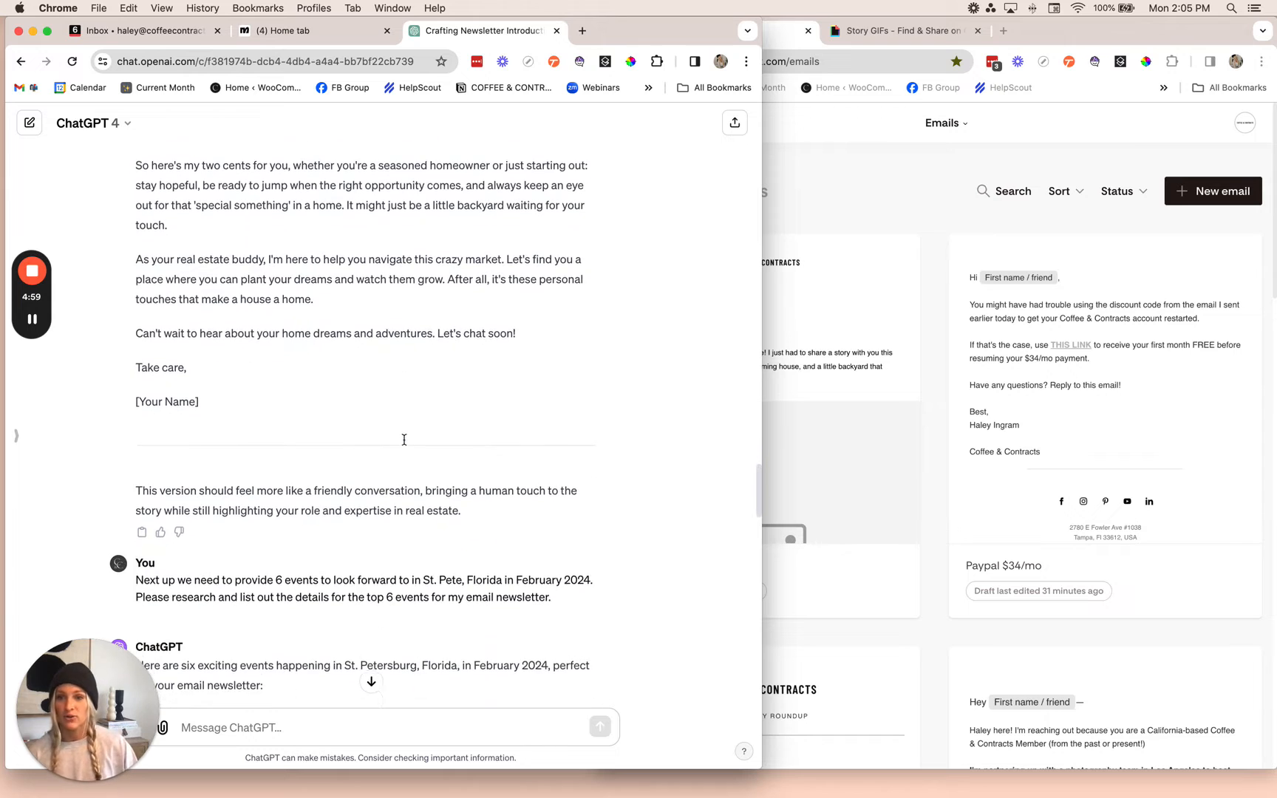
Examine the prompt asking for six events to look forward to in St. Pete, Florida in February 2024.
{"action": "scroll", "coordinate": [404, 441], "scroll_direction": "down", "scroll_amount": 2}
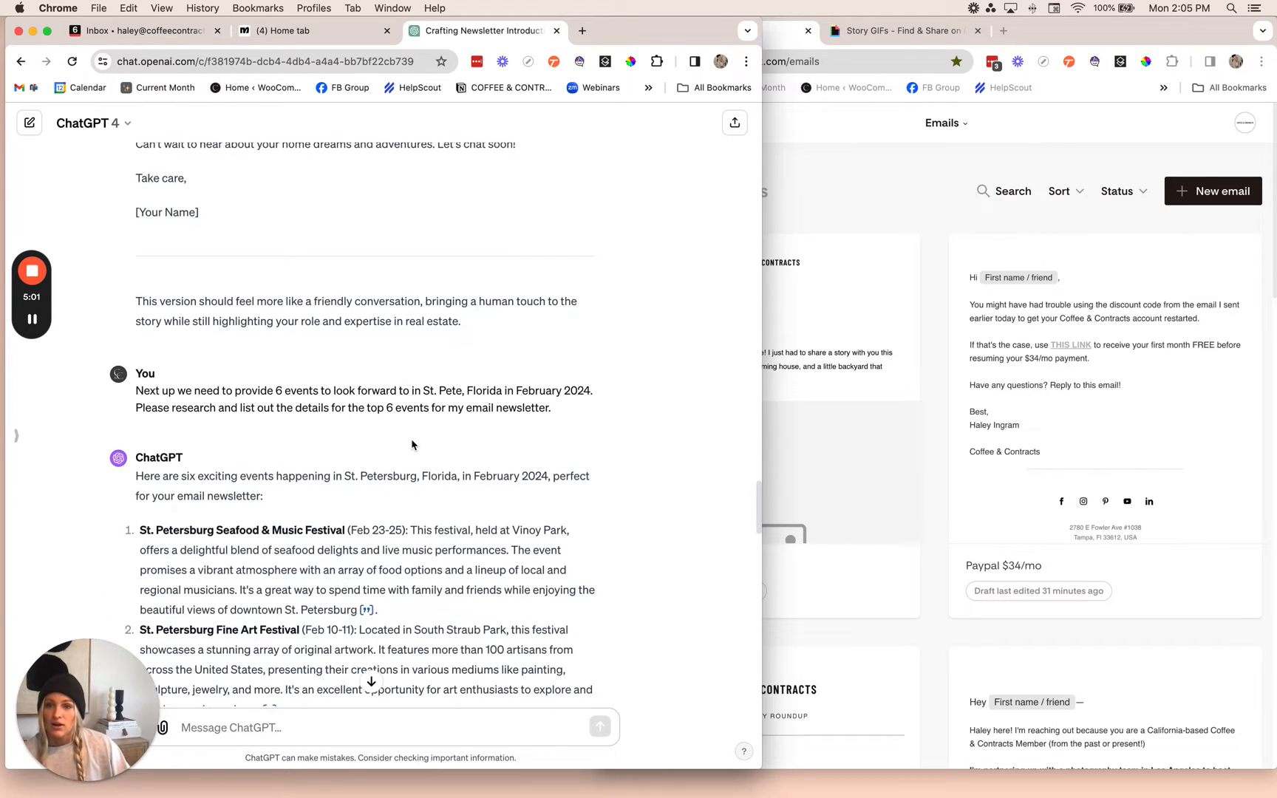
{"action": "scroll", "coordinate": [407, 441], "scroll_direction": "down", "scroll_amount": 3}
{"action": "scroll", "coordinate": [405, 439], "scroll_direction": "down", "scroll_amount": 1}
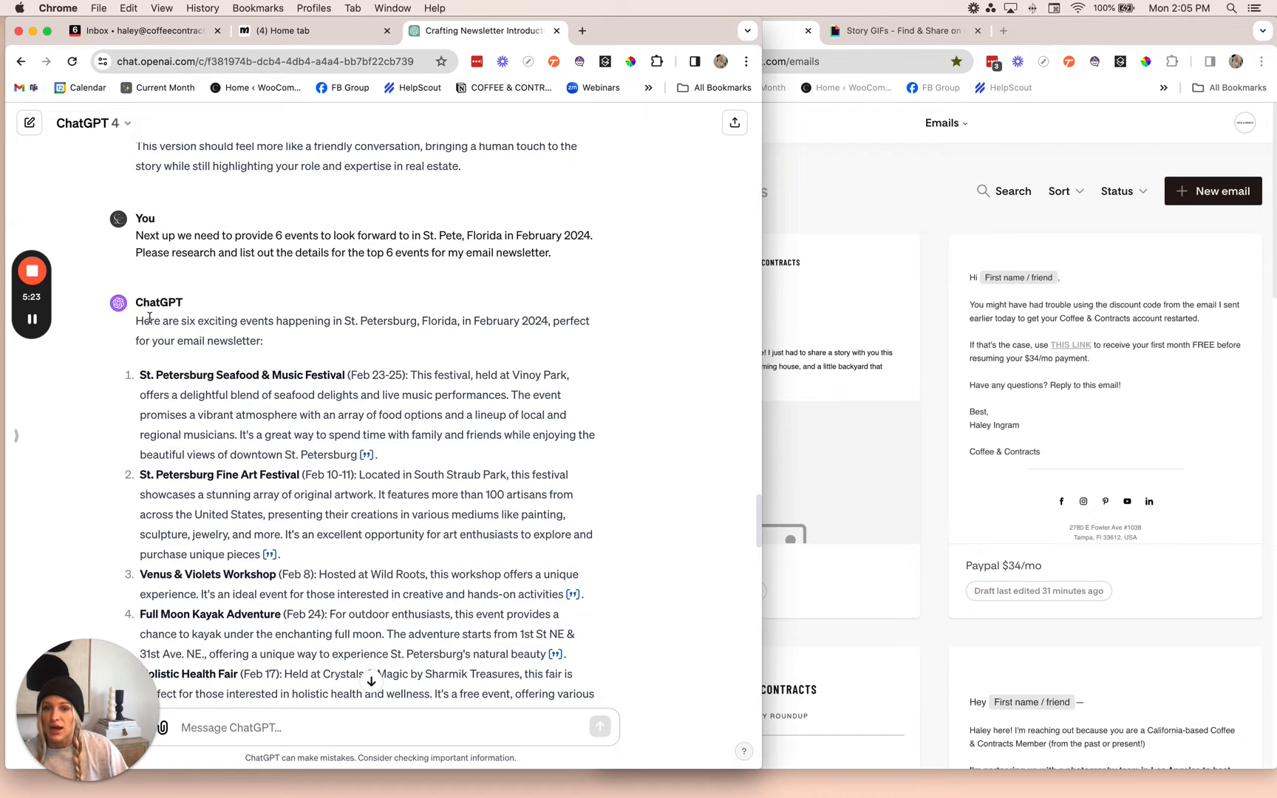
{"action": "left_click_drag", "start_coordinate": [139, 320], "coordinate": [161, 320]}
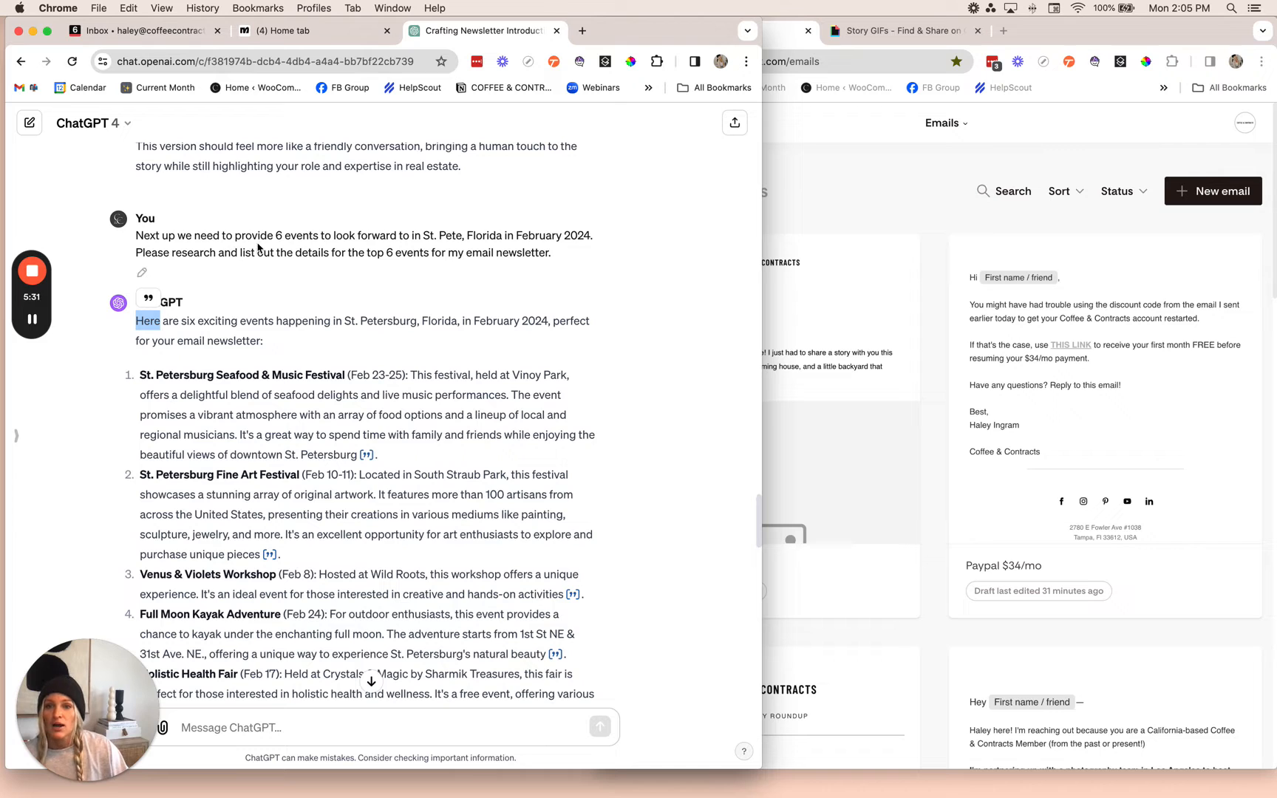
{"action": "left_click", "coordinate": [295, 238]}
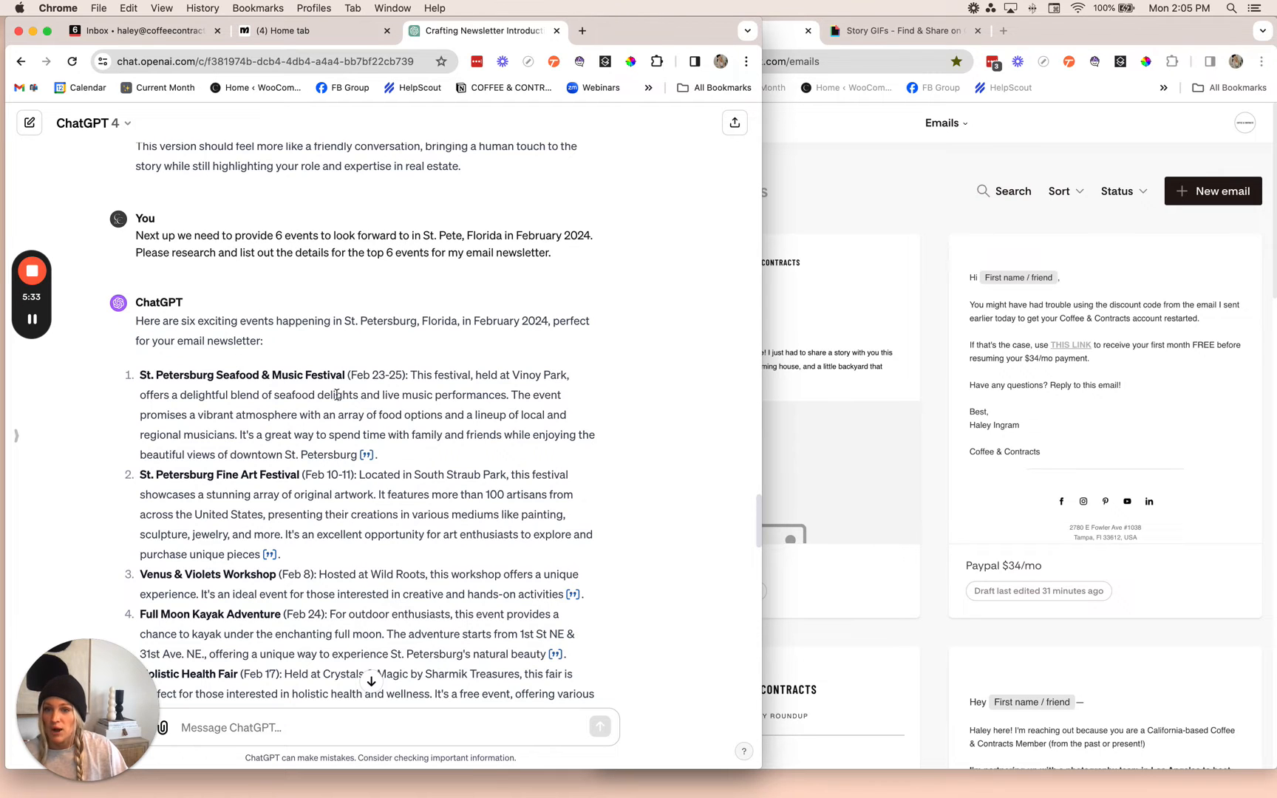
Look through the event list for the newsletter, checking the descriptions and source citations from the Seafood & Music Festival to Localtopia.
{"action": "scroll", "coordinate": [340, 396], "scroll_direction": "down", "scroll_amount": 3}
{"action": "scroll", "coordinate": [344, 399], "scroll_direction": "down", "scroll_amount": 2}
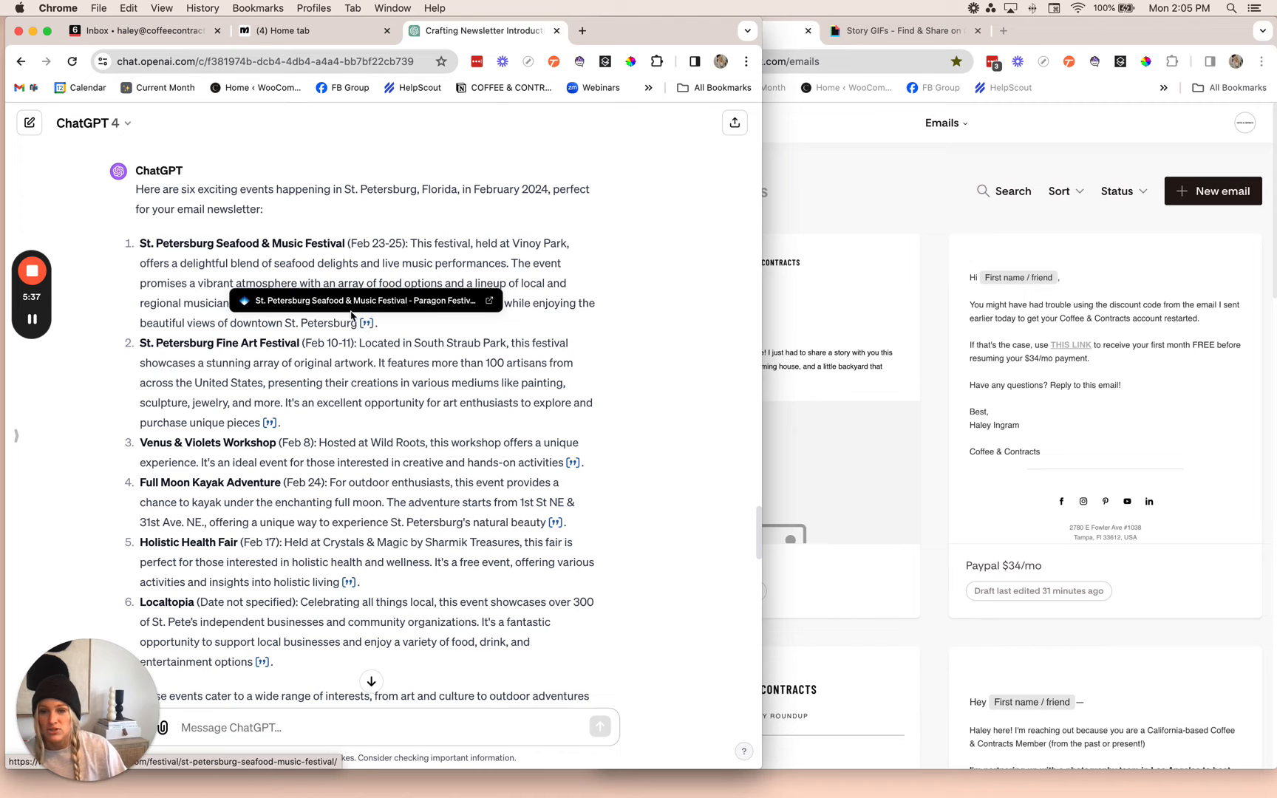
{"action": "left_click_drag", "start_coordinate": [452, 268], "coordinate": [292, 263]}
{"action": "left_click", "coordinate": [235, 274]}
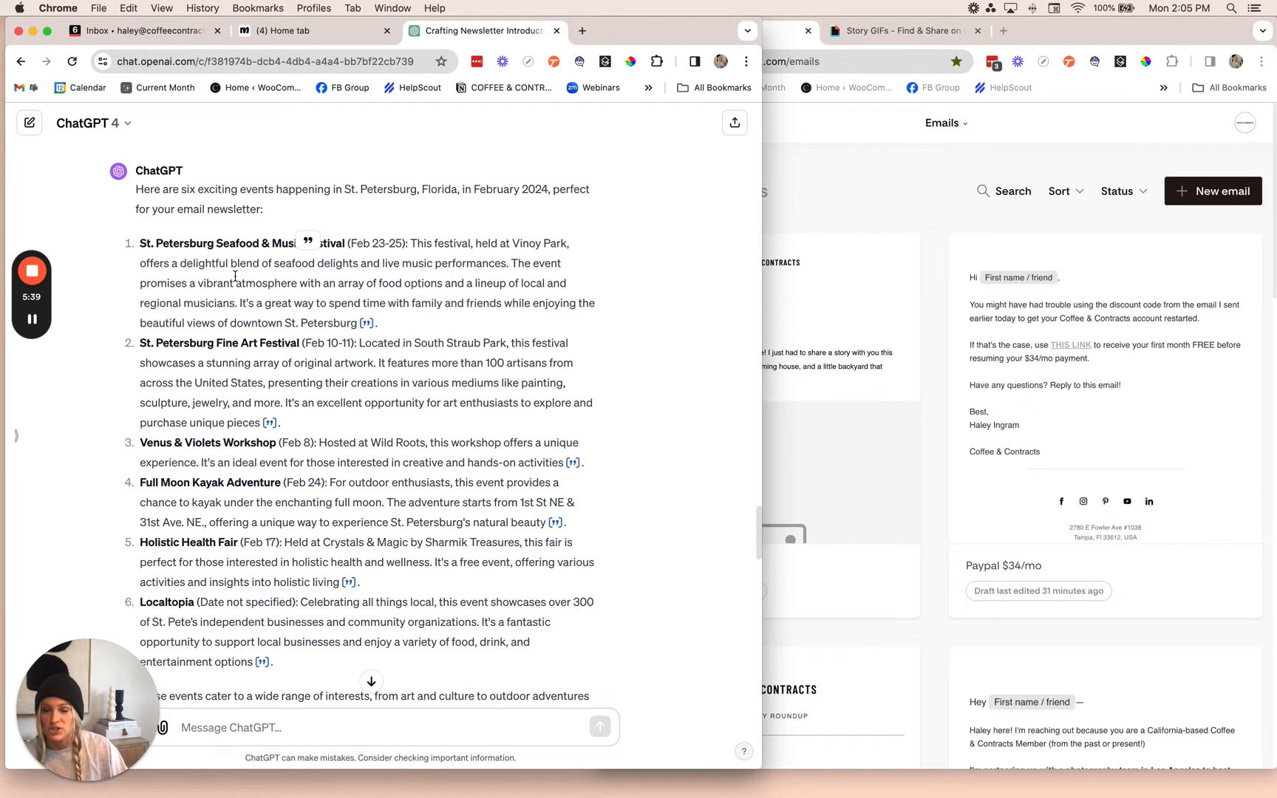
{"action": "scroll", "coordinate": [301, 315], "scroll_direction": "down", "scroll_amount": 1}
{"action": "scroll", "coordinate": [301, 315], "scroll_direction": "down", "scroll_amount": 2}
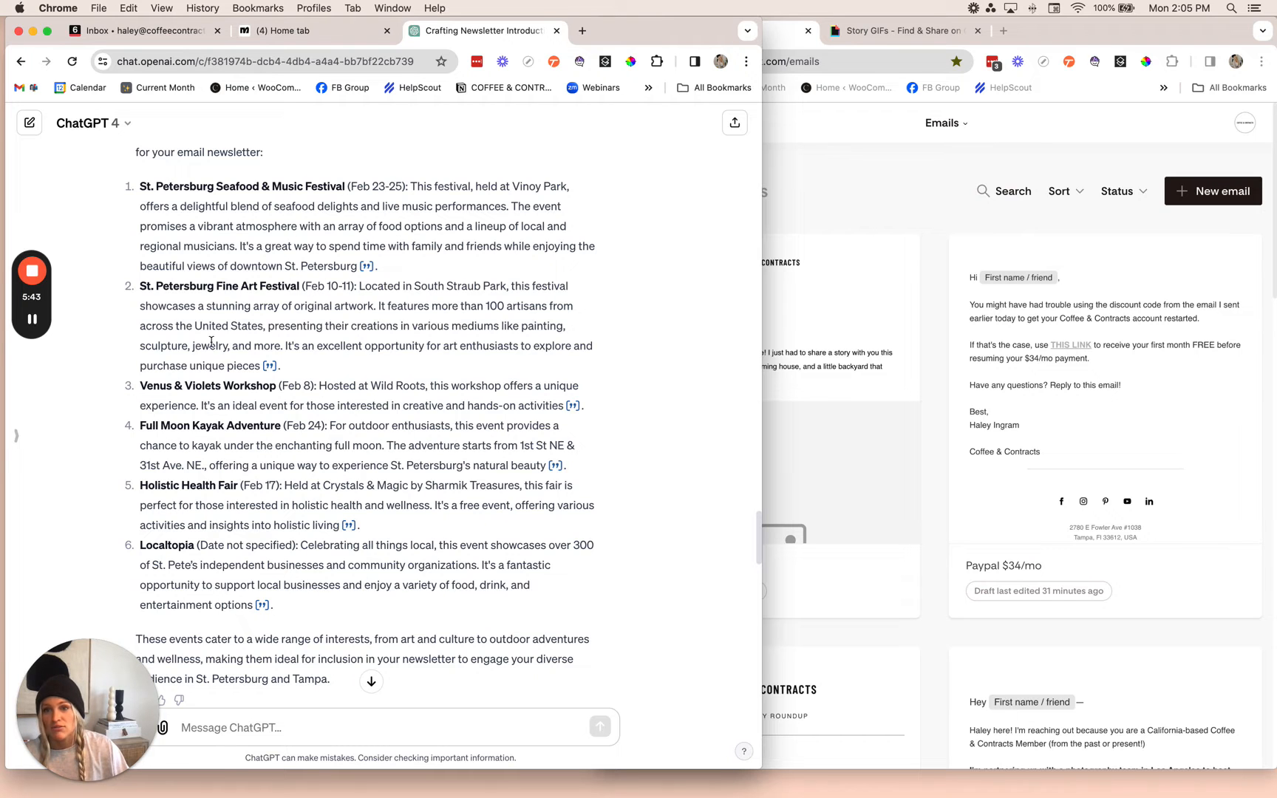
{"action": "scroll", "coordinate": [259, 409], "scroll_direction": "down", "scroll_amount": 2}
Review the "How's the market?" prompt for St. Pete and inspect the first answer's repeated paragraph and the end of its opening paragraph.
{"action": "scroll", "coordinate": [259, 409], "scroll_direction": "down", "scroll_amount": 10}
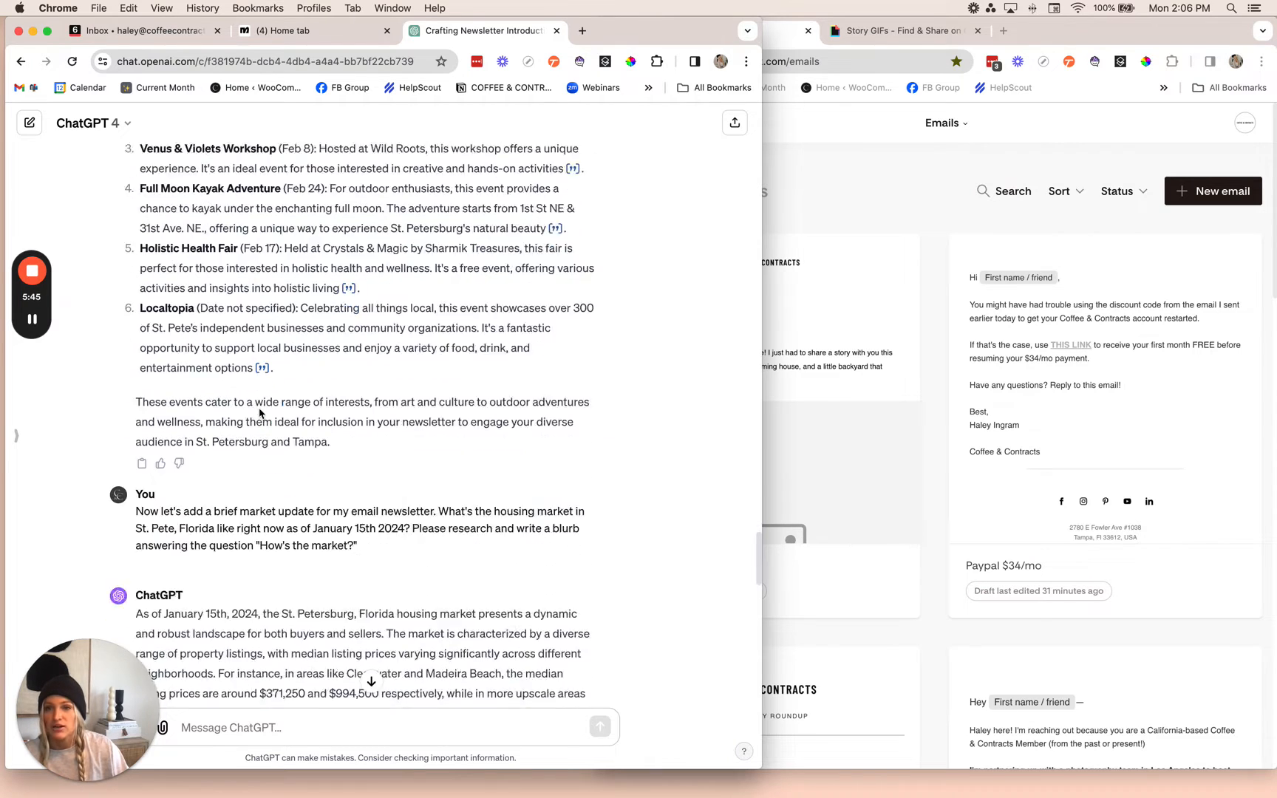
{"action": "scroll", "coordinate": [259, 413], "scroll_direction": "down", "scroll_amount": 10}
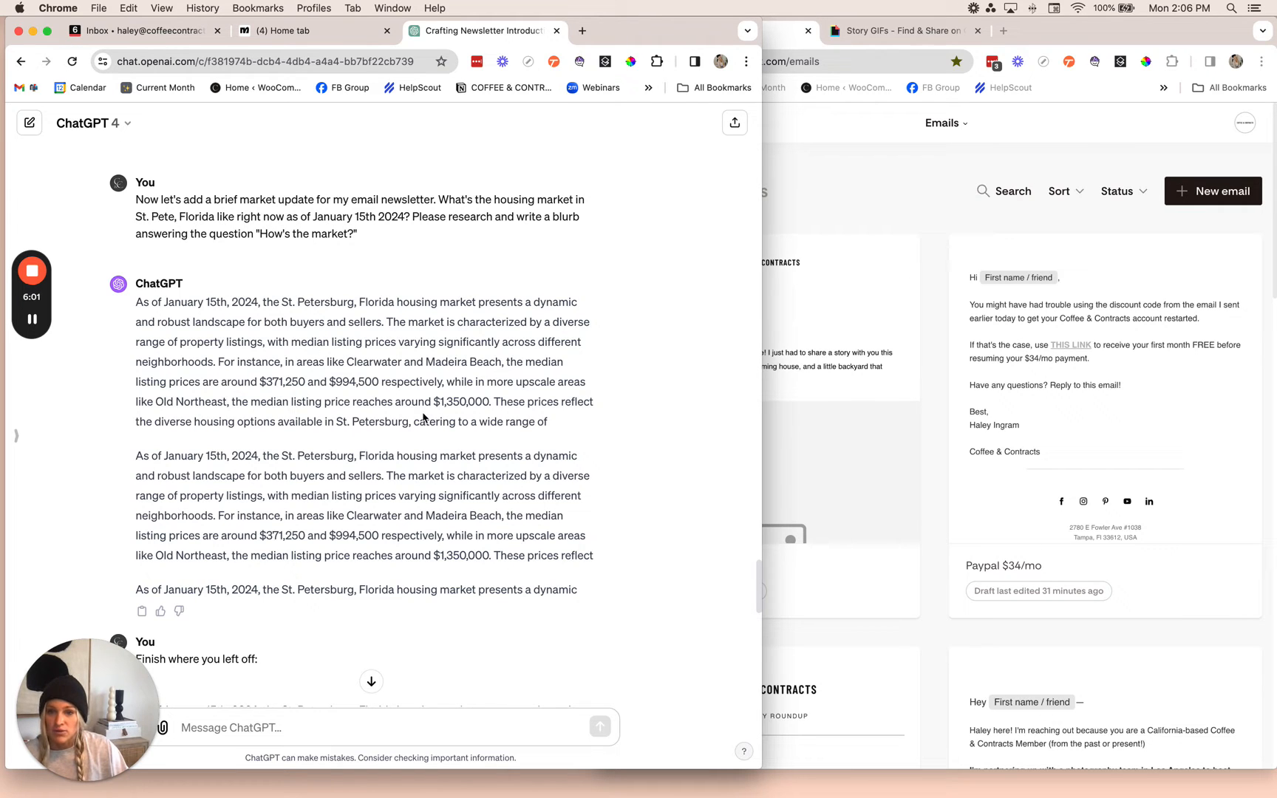
{"action": "scroll", "coordinate": [449, 418], "scroll_direction": "down", "scroll_amount": 4}
{"action": "scroll", "coordinate": [457, 418], "scroll_direction": "down", "scroll_amount": 2}
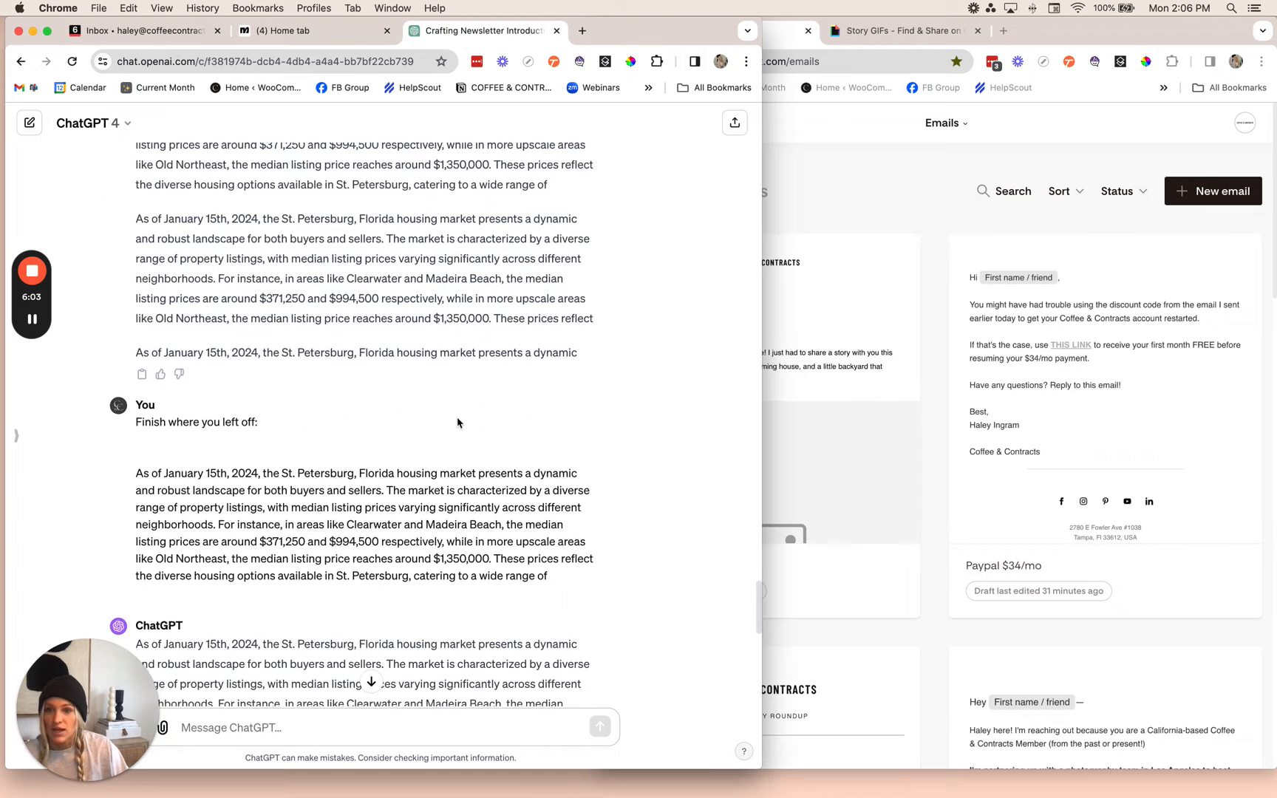
{"action": "scroll", "coordinate": [436, 459], "scroll_direction": "up", "scroll_amount": 5}
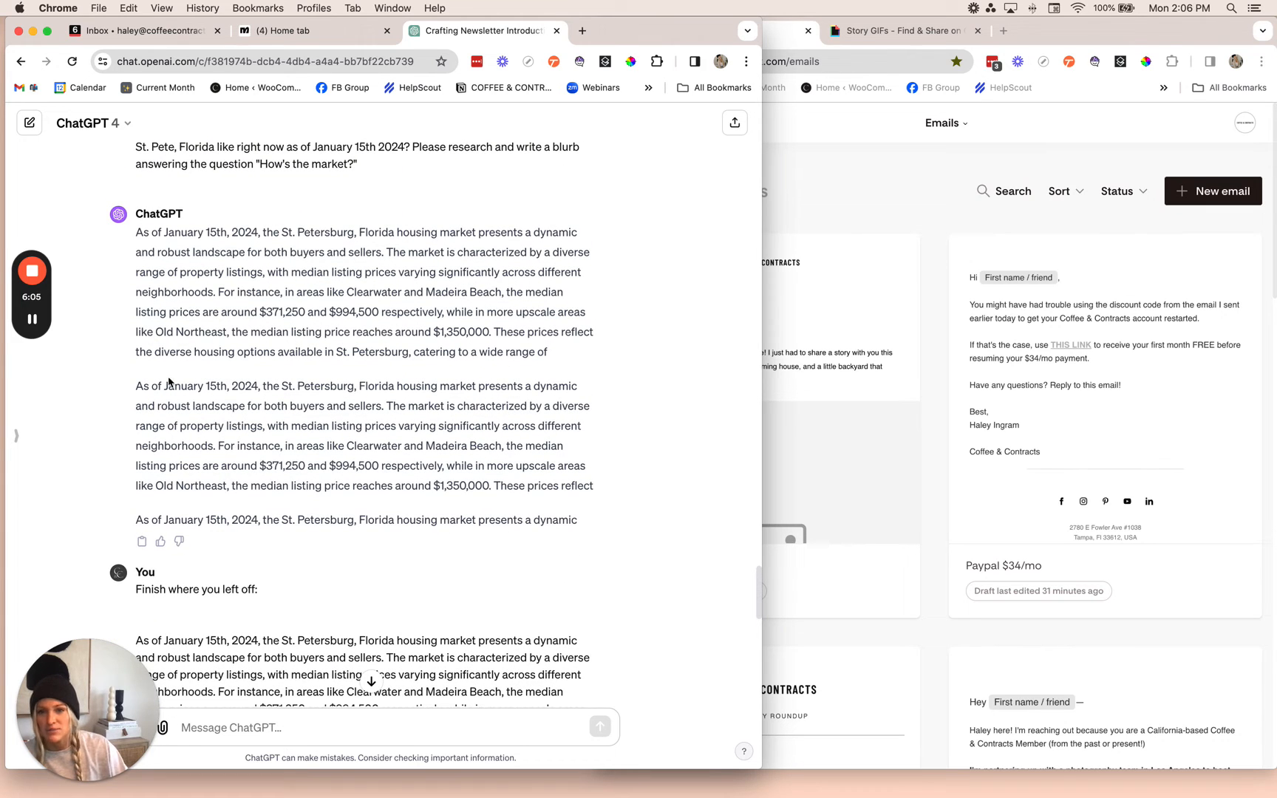
{"action": "left_click_drag", "start_coordinate": [136, 385], "coordinate": [597, 491]}
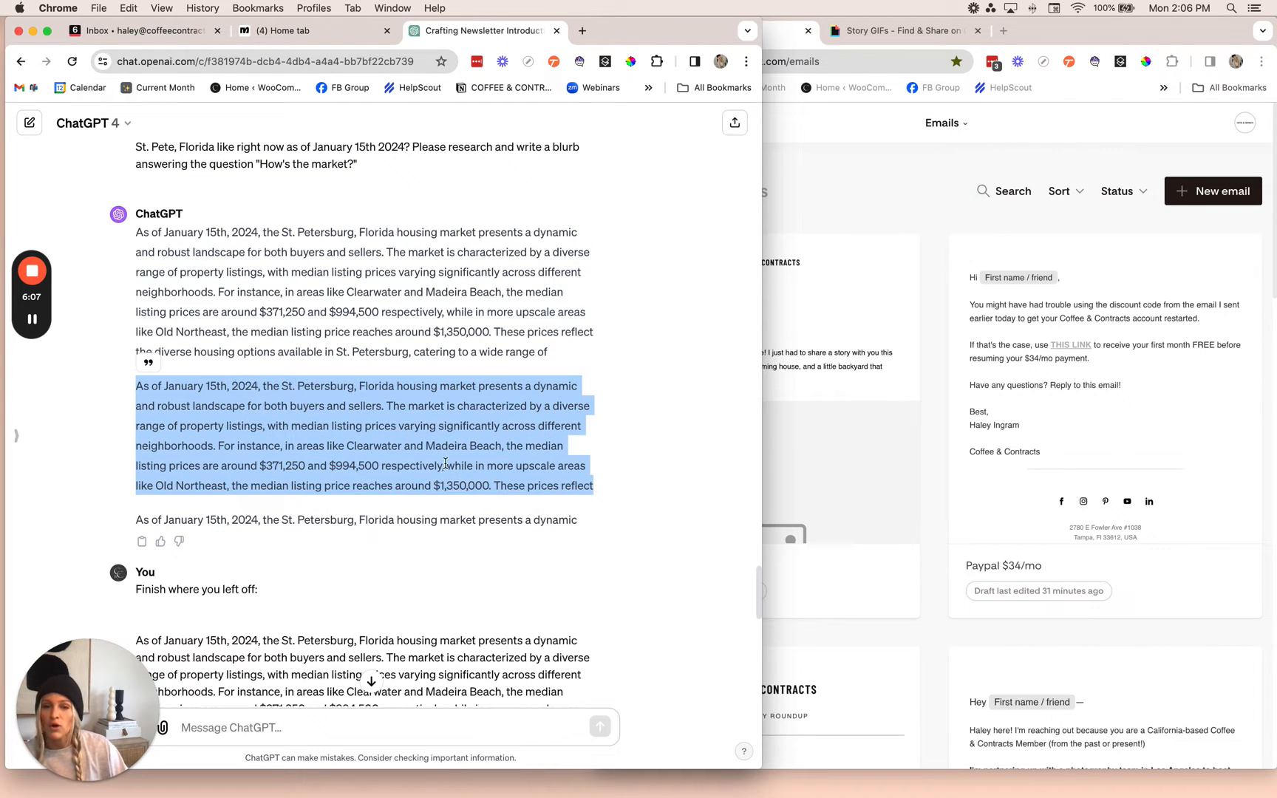
{"action": "left_click_drag", "start_coordinate": [562, 358], "coordinate": [473, 353]}
{"action": "left_click", "coordinate": [518, 361]}
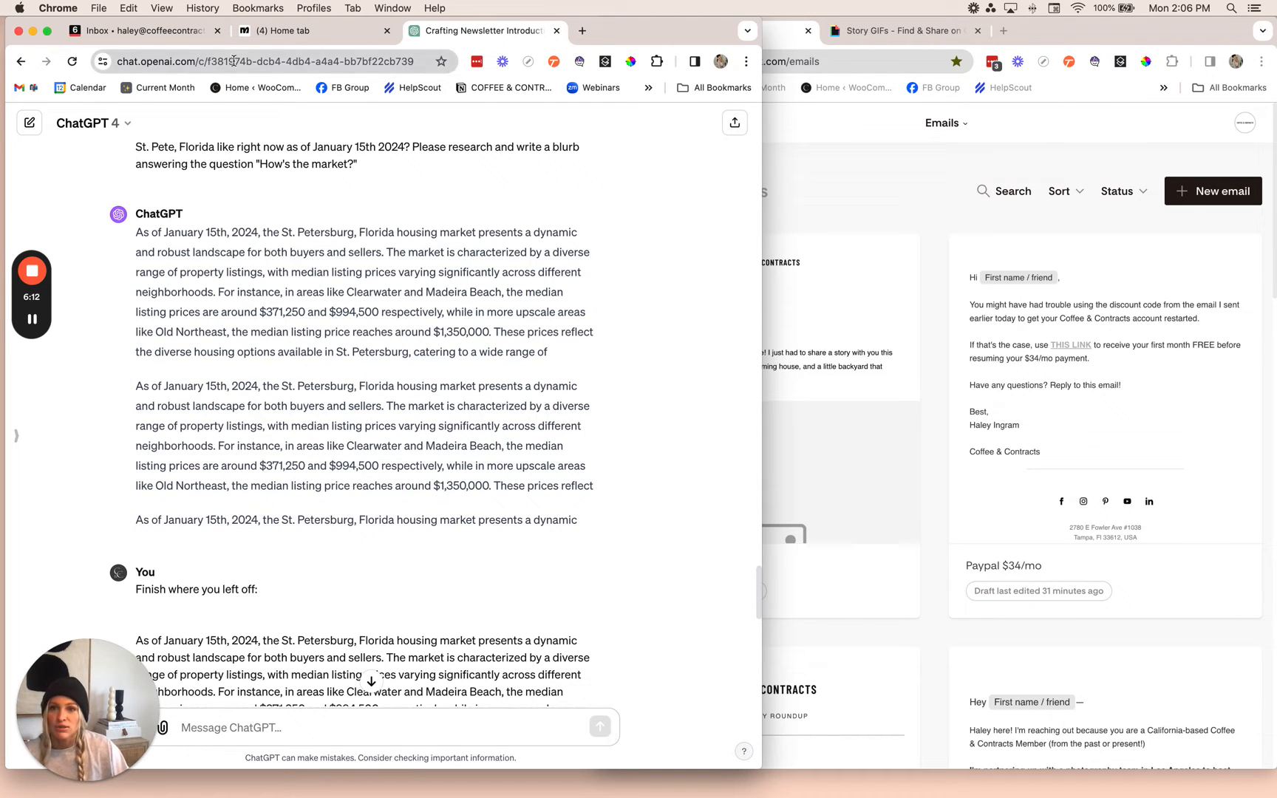
Examine the follow-up prompt "Finish where you left off:" and the market paragraph pasted beneath it.
{"action": "scroll", "coordinate": [311, 418], "scroll_direction": "down", "scroll_amount": 1}
{"action": "scroll", "coordinate": [312, 418], "scroll_direction": "down", "scroll_amount": 3}
{"action": "scroll", "coordinate": [313, 427], "scroll_direction": "up", "scroll_amount": 2}
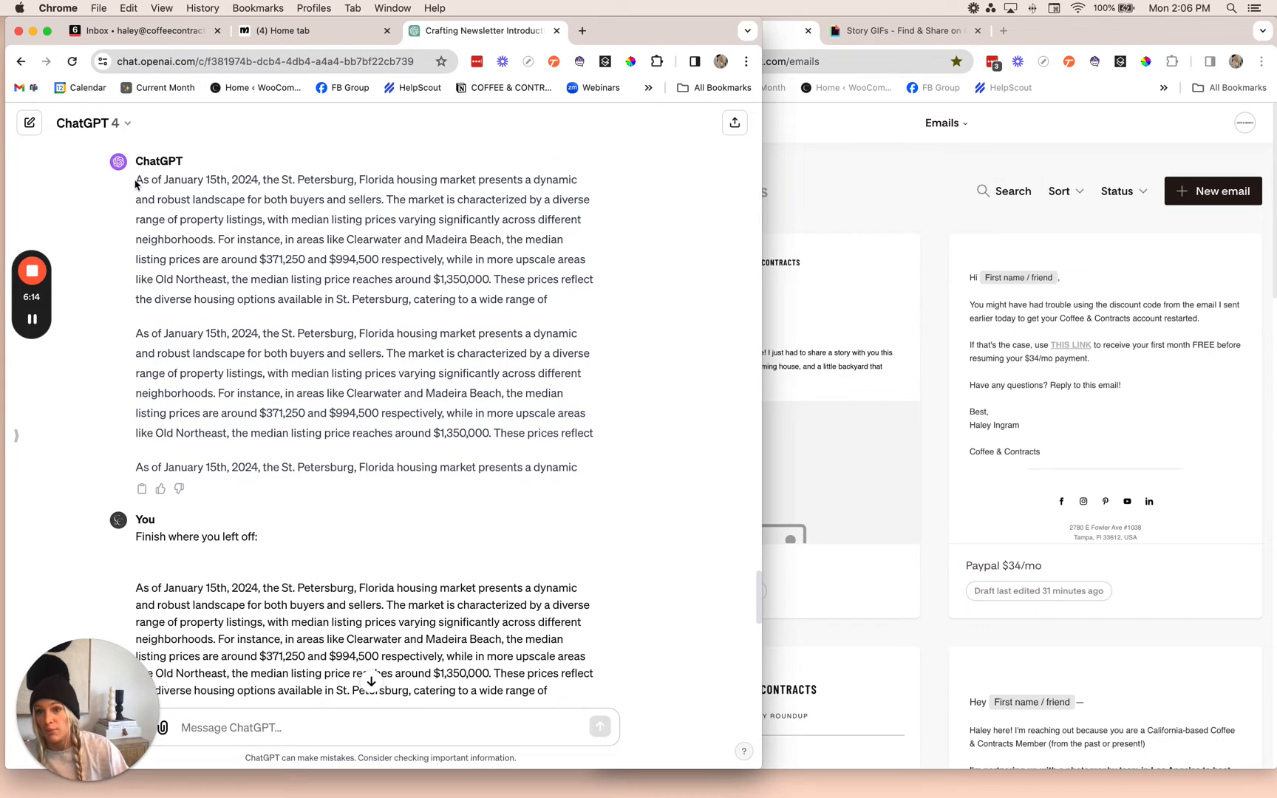
{"action": "scroll", "coordinate": [433, 428], "scroll_direction": "down", "scroll_amount": 5}
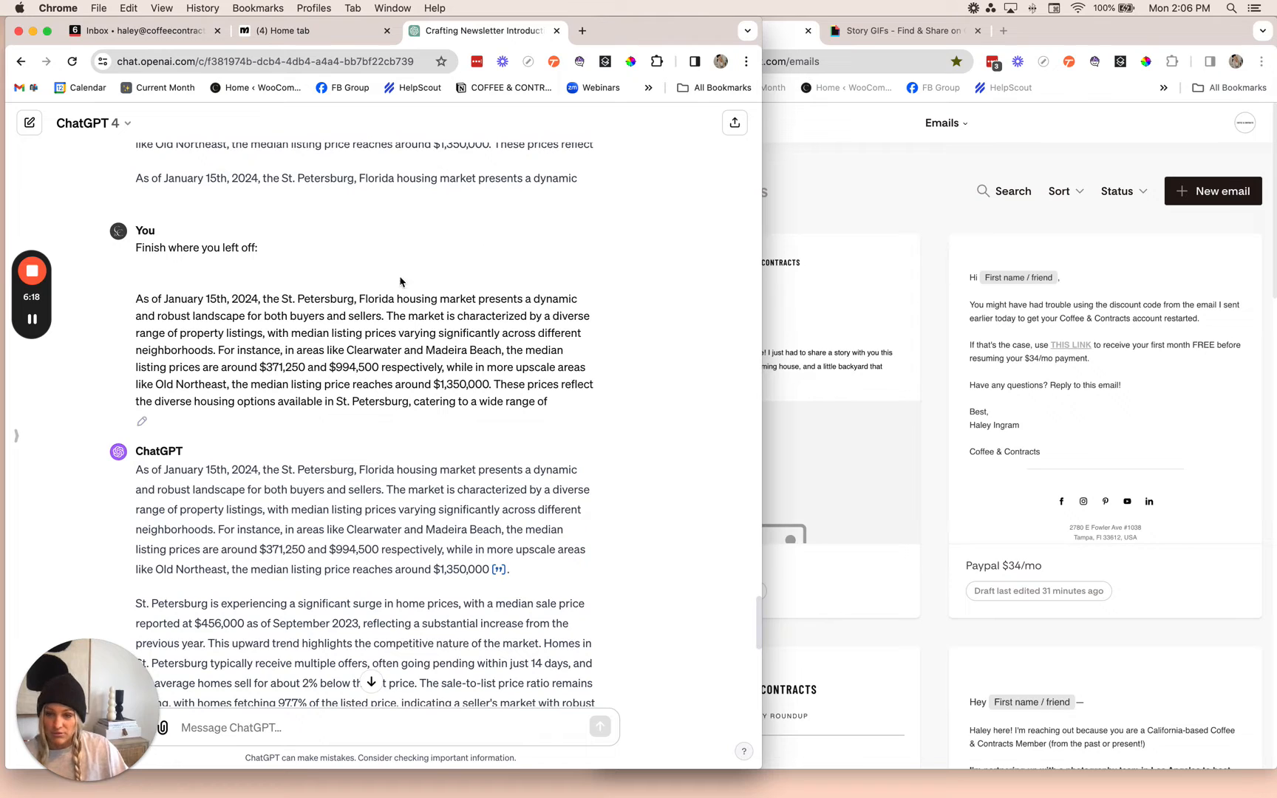
{"action": "left_click_drag", "start_coordinate": [136, 249], "coordinate": [263, 251]}
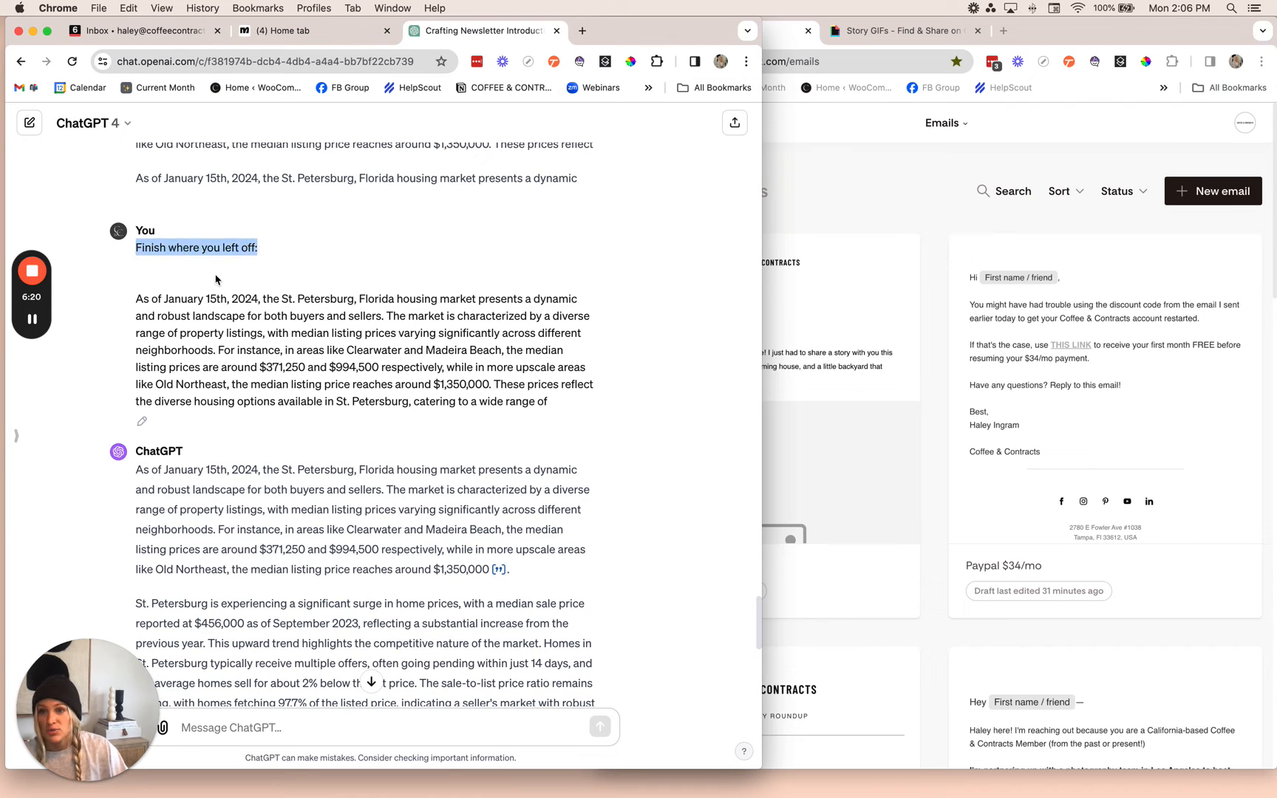
{"action": "left_click", "coordinate": [197, 282]}
{"action": "left_click_drag", "start_coordinate": [136, 299], "coordinate": [579, 433]}
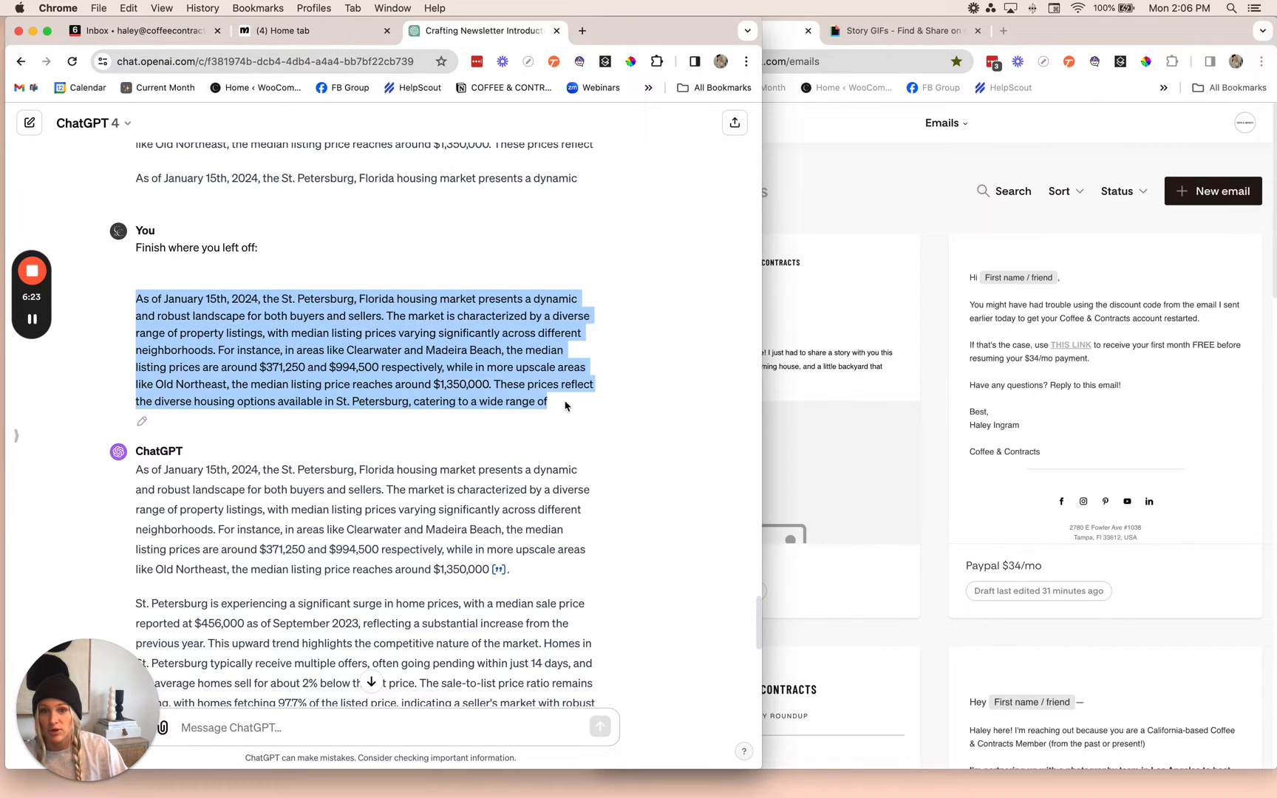
{"action": "left_click", "coordinate": [566, 407]}
Skim the continued market update and review the follow-up question "Is this relevant to February 2024?" with its answer.
{"action": "scroll", "coordinate": [461, 595], "scroll_direction": "down", "scroll_amount": 5}
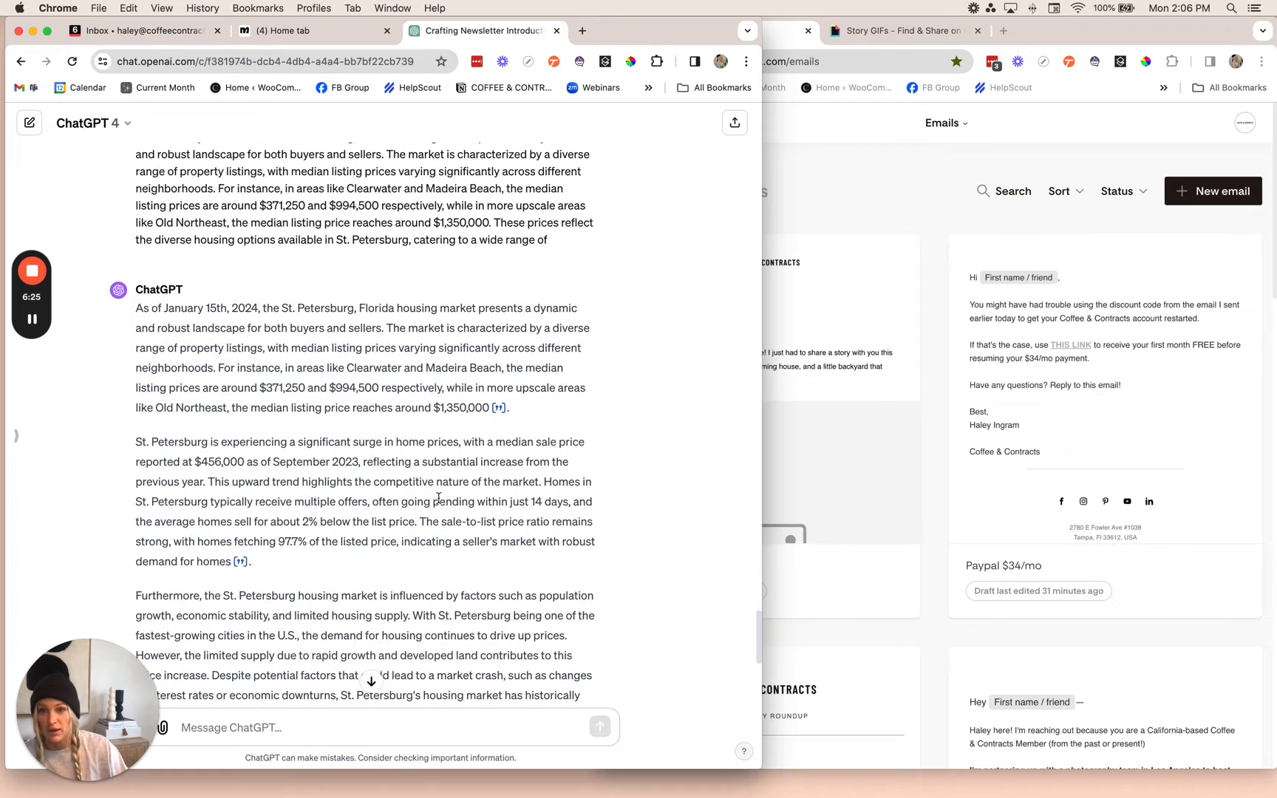
{"action": "scroll", "coordinate": [461, 595], "scroll_direction": "down", "scroll_amount": 8}
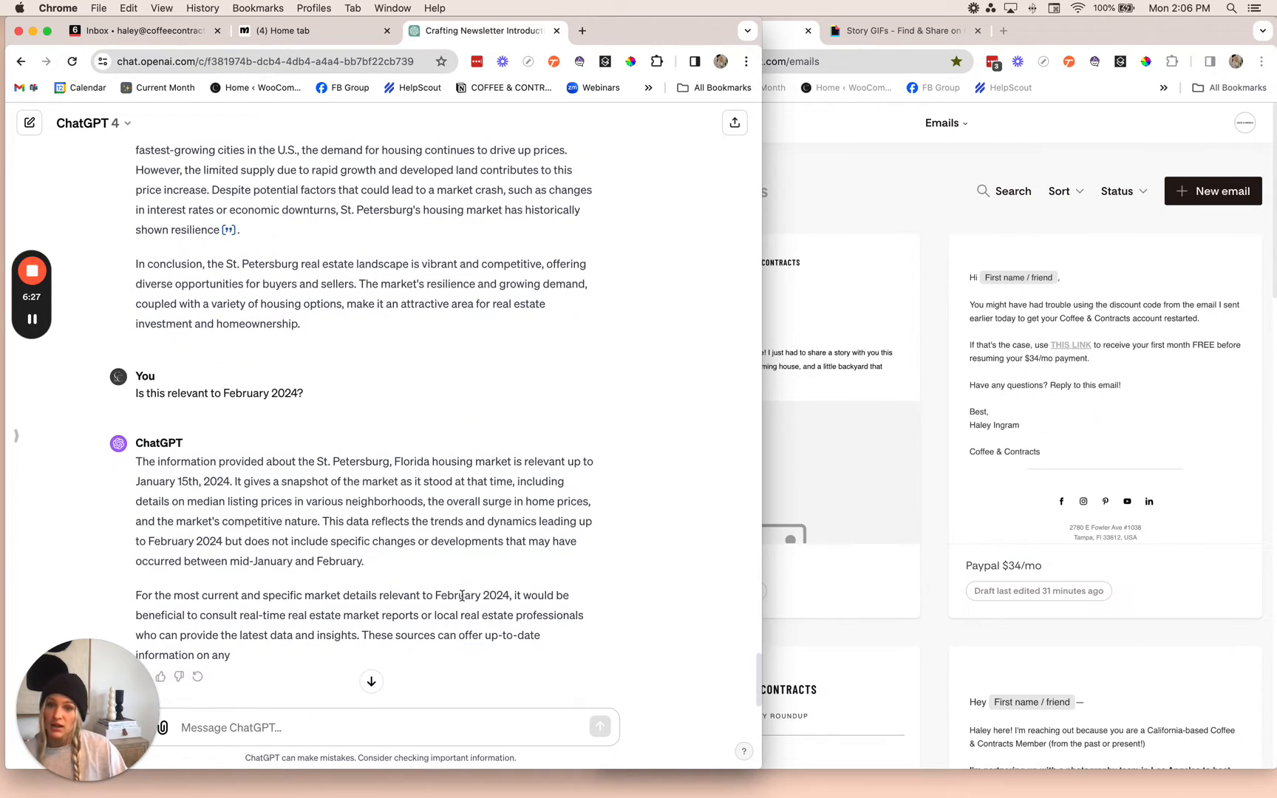
{"action": "left_click_drag", "start_coordinate": [135, 394], "coordinate": [328, 401]}
{"action": "left_click", "coordinate": [370, 398]}
{"action": "scroll", "coordinate": [370, 399], "scroll_direction": "down", "scroll_amount": 1}
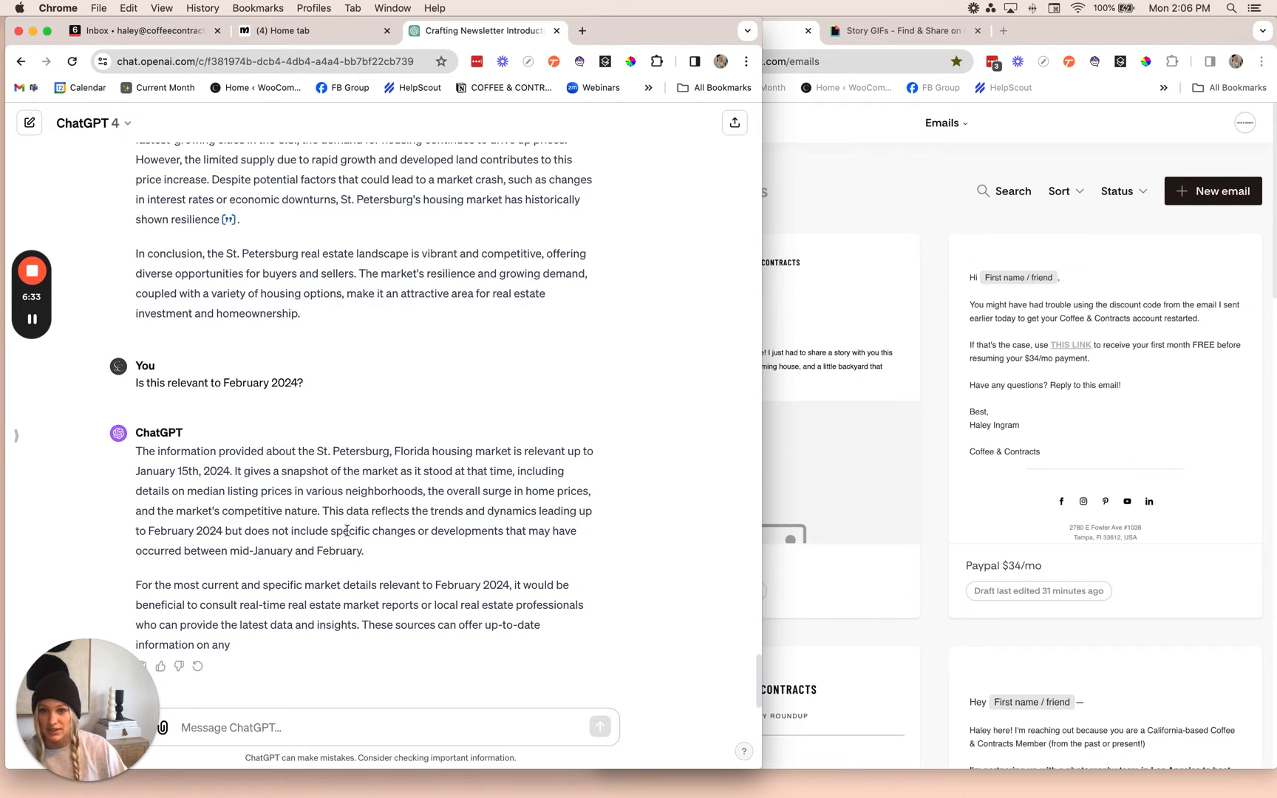
Go back over the full St. Petersburg market update, from its opening paragraph on listing prices to the conclusion.
{"action": "scroll", "coordinate": [304, 464], "scroll_direction": "up", "scroll_amount": 10}
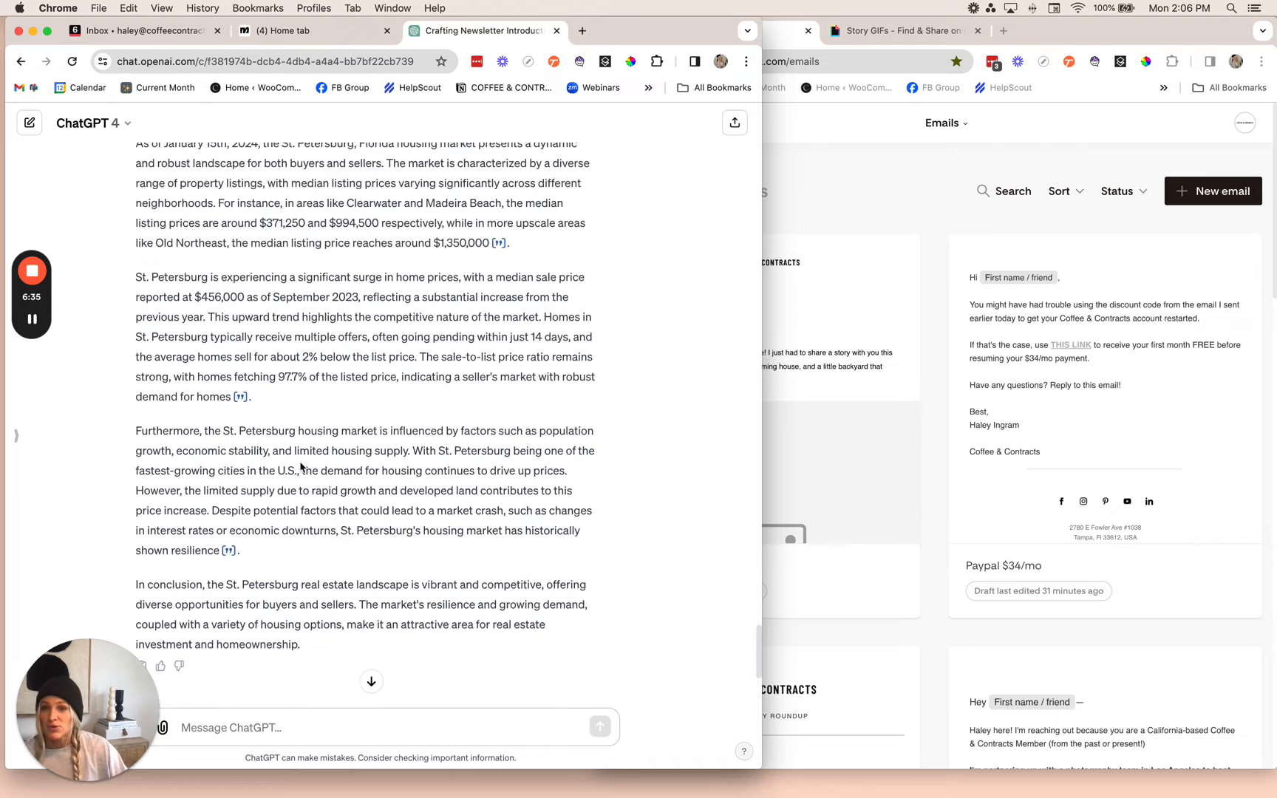
{"action": "left_click_drag", "start_coordinate": [136, 222], "coordinate": [490, 323]}
{"action": "left_click", "coordinate": [354, 421]}
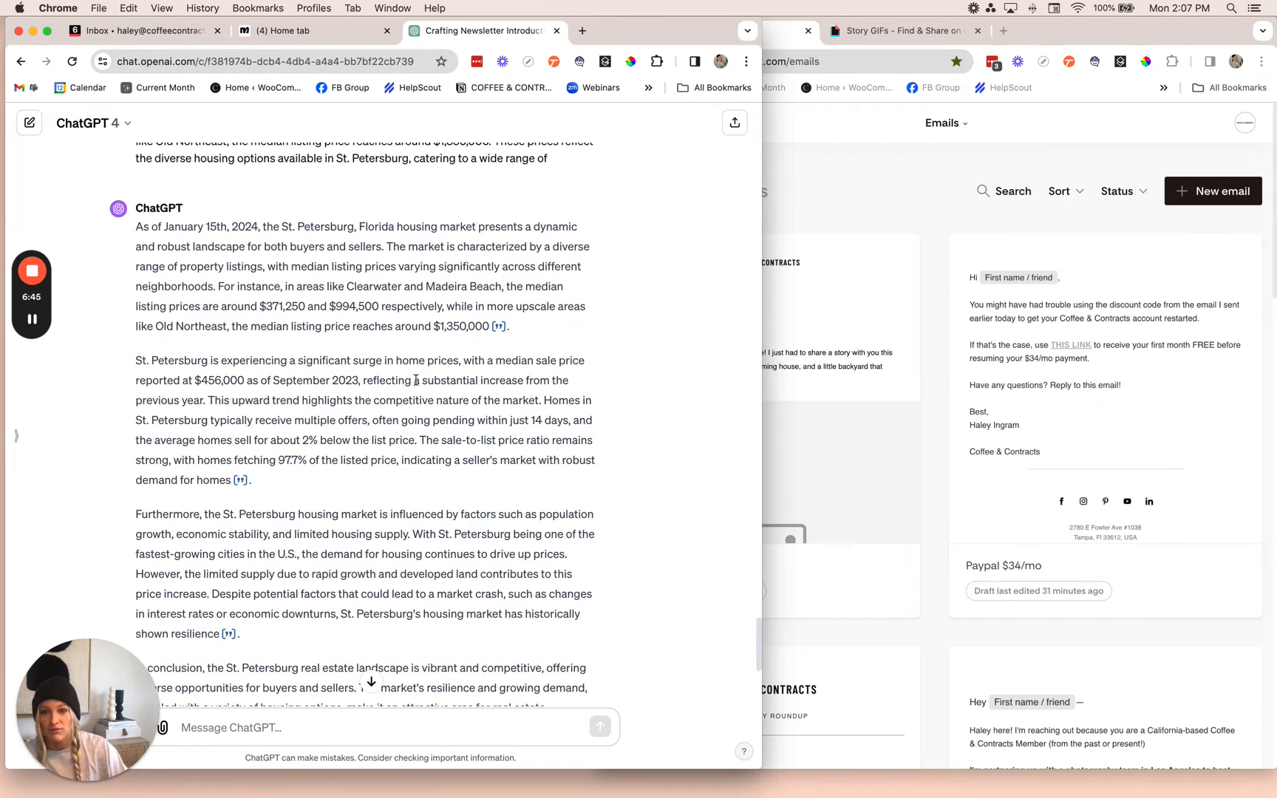
{"action": "scroll", "coordinate": [425, 371], "scroll_direction": "down", "scroll_amount": 3}
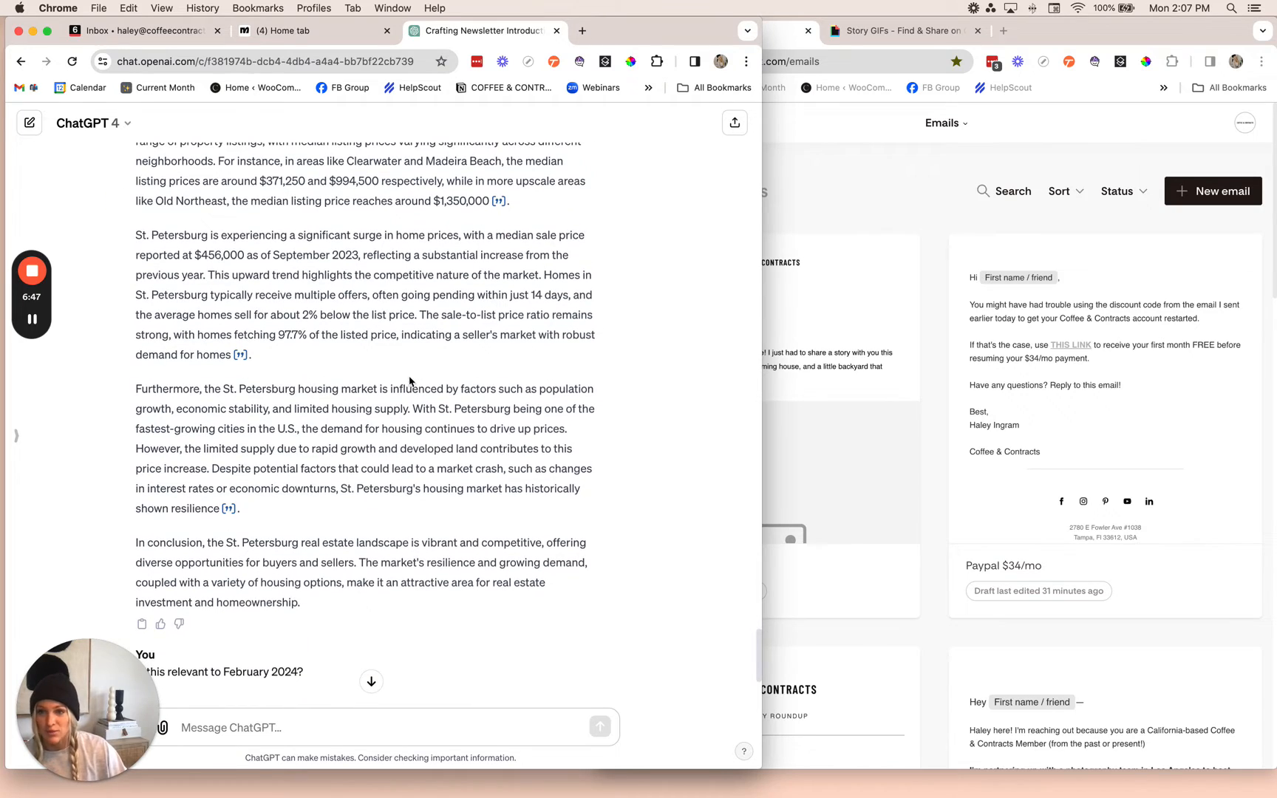
{"action": "scroll", "coordinate": [414, 381], "scroll_direction": "down", "scroll_amount": 4}
{"action": "scroll", "coordinate": [409, 382], "scroll_direction": "down", "scroll_amount": 2}
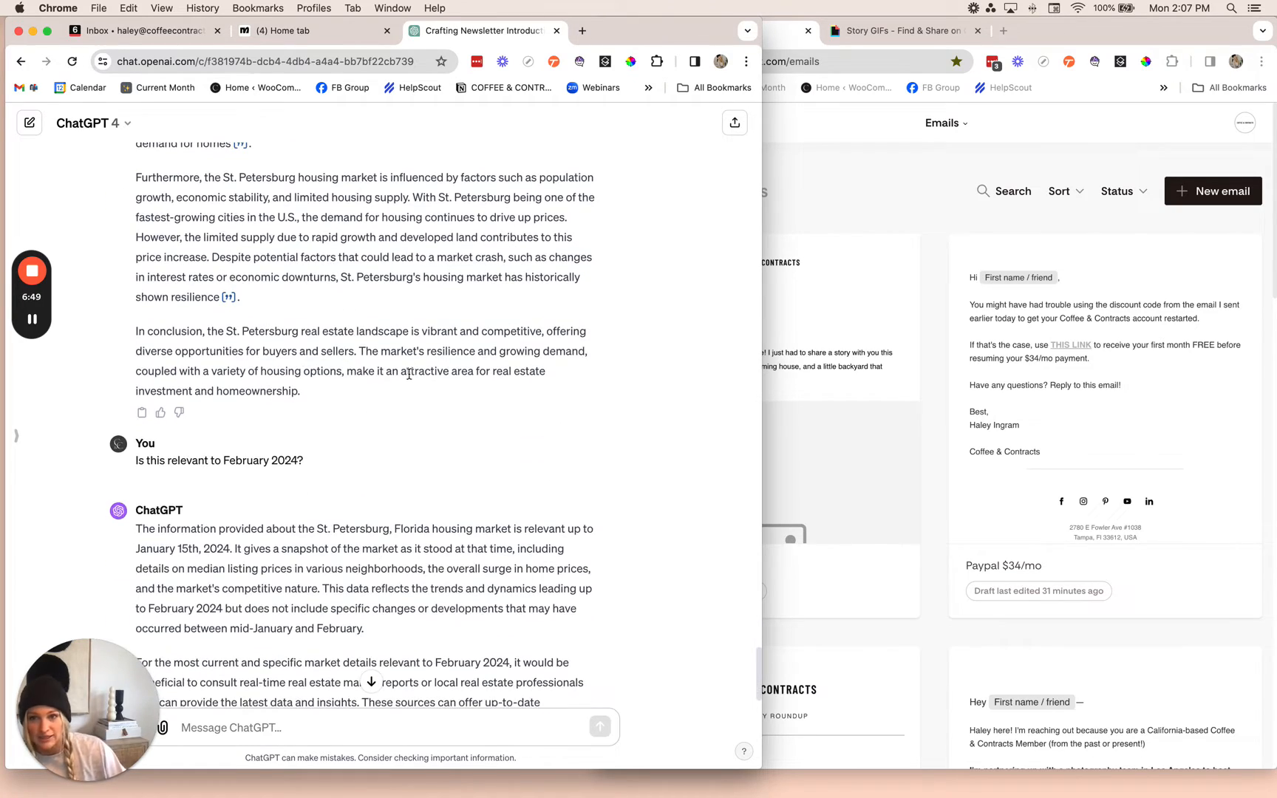
{"action": "scroll", "coordinate": [352, 391], "scroll_direction": "up", "scroll_amount": 1}
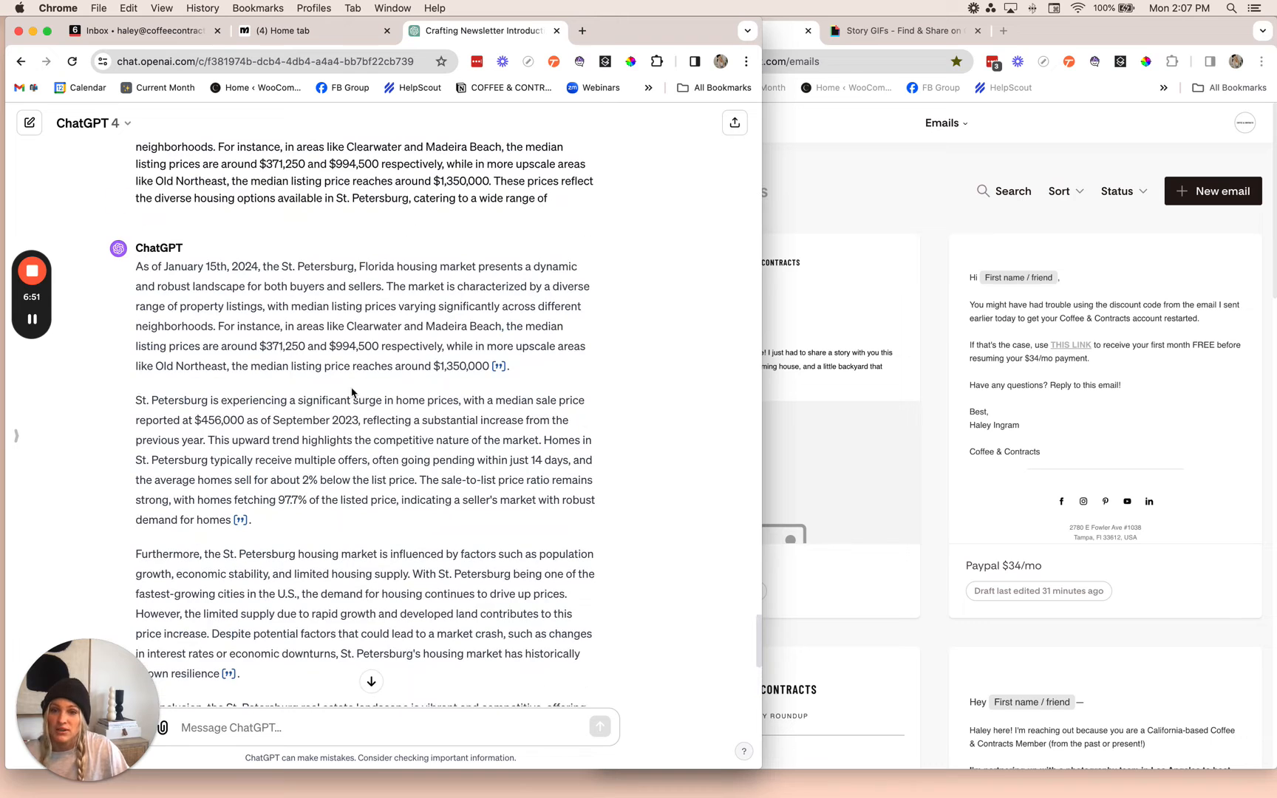
{"action": "scroll", "coordinate": [353, 414], "scroll_direction": "down", "scroll_amount": 10}
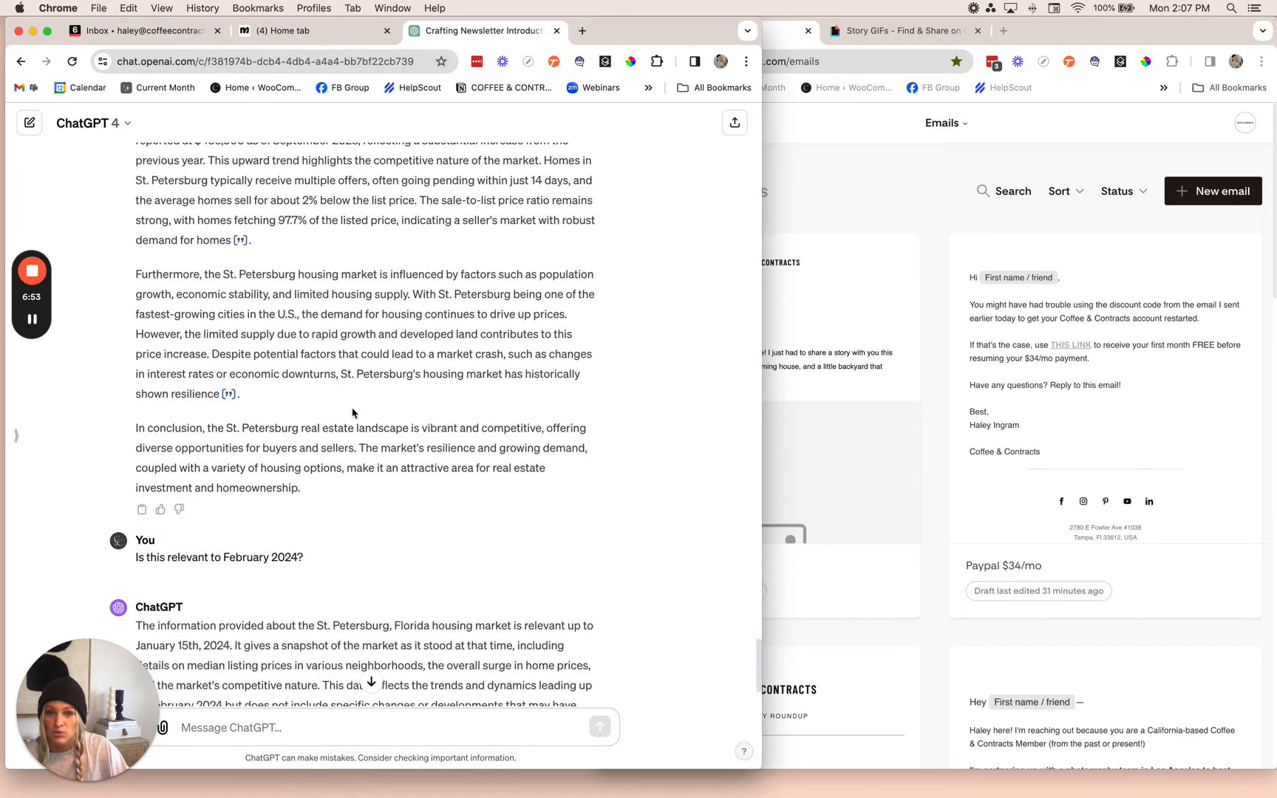
Switch to Flodesk, start a new email and filter the templates to the Plain text category.
{"action": "left_click", "coordinate": [968, 205]}
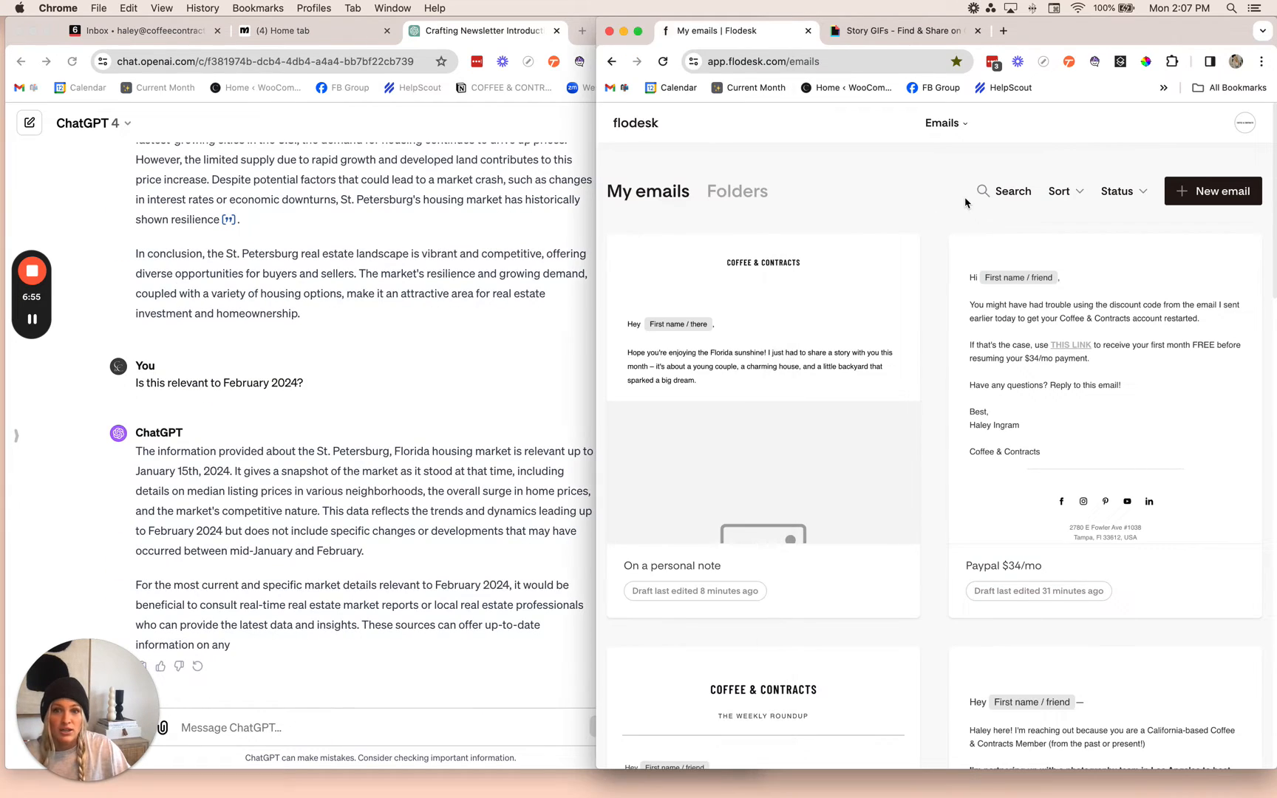
{"action": "left_click", "coordinate": [1218, 194]}
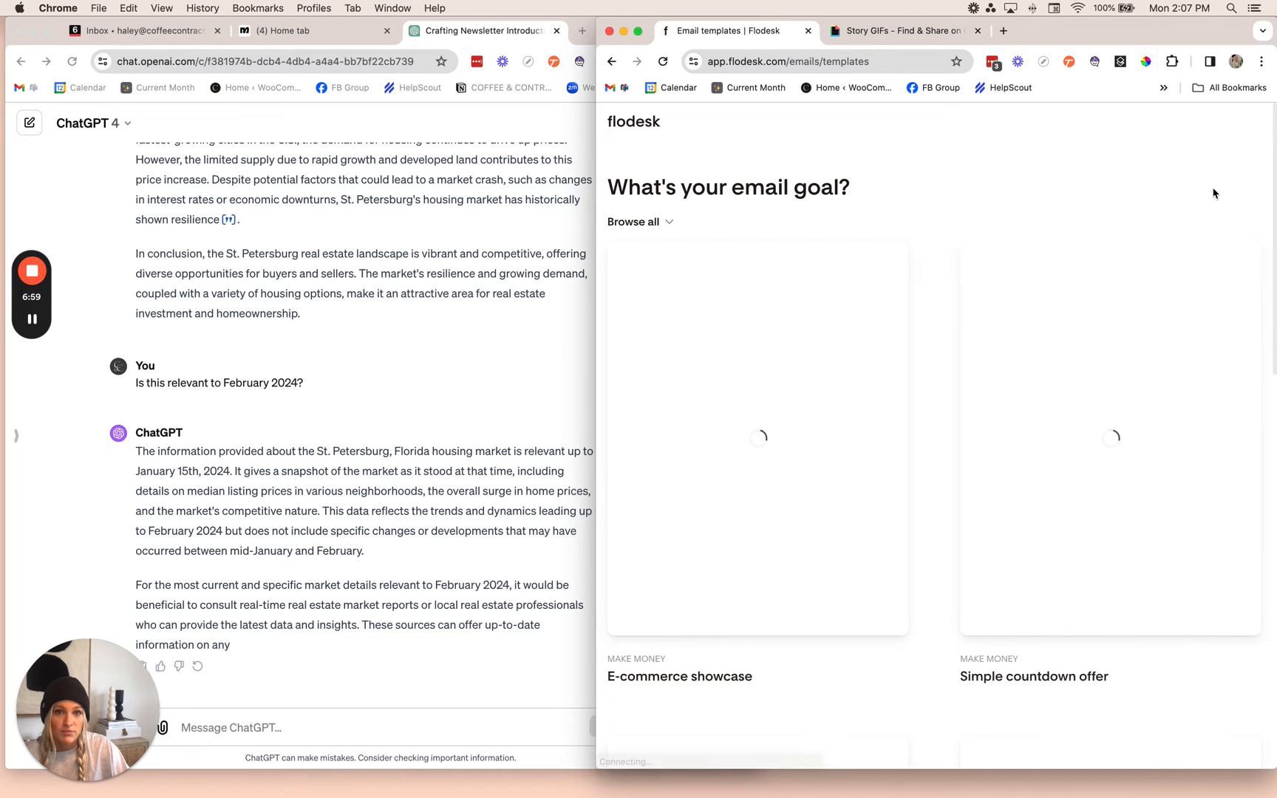
{"action": "left_click", "coordinate": [663, 222]}
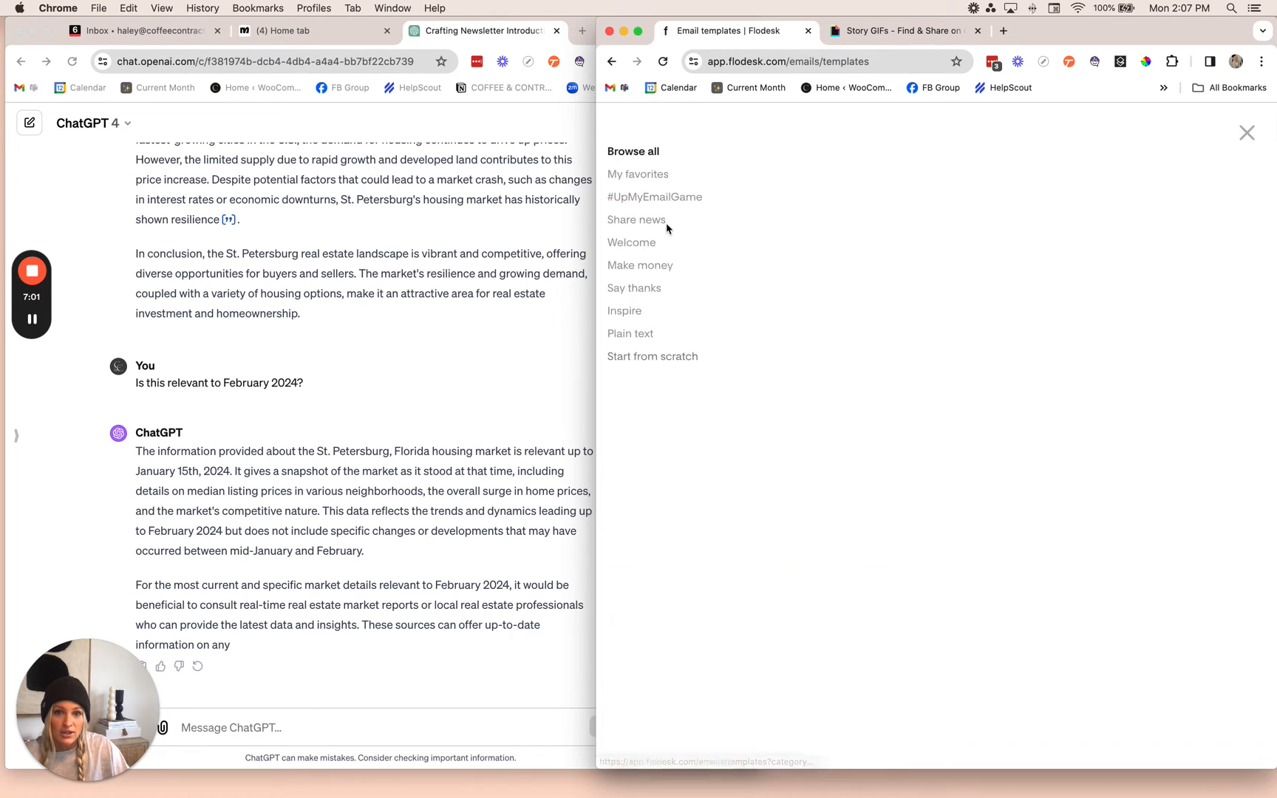
{"action": "left_click", "coordinate": [643, 341]}
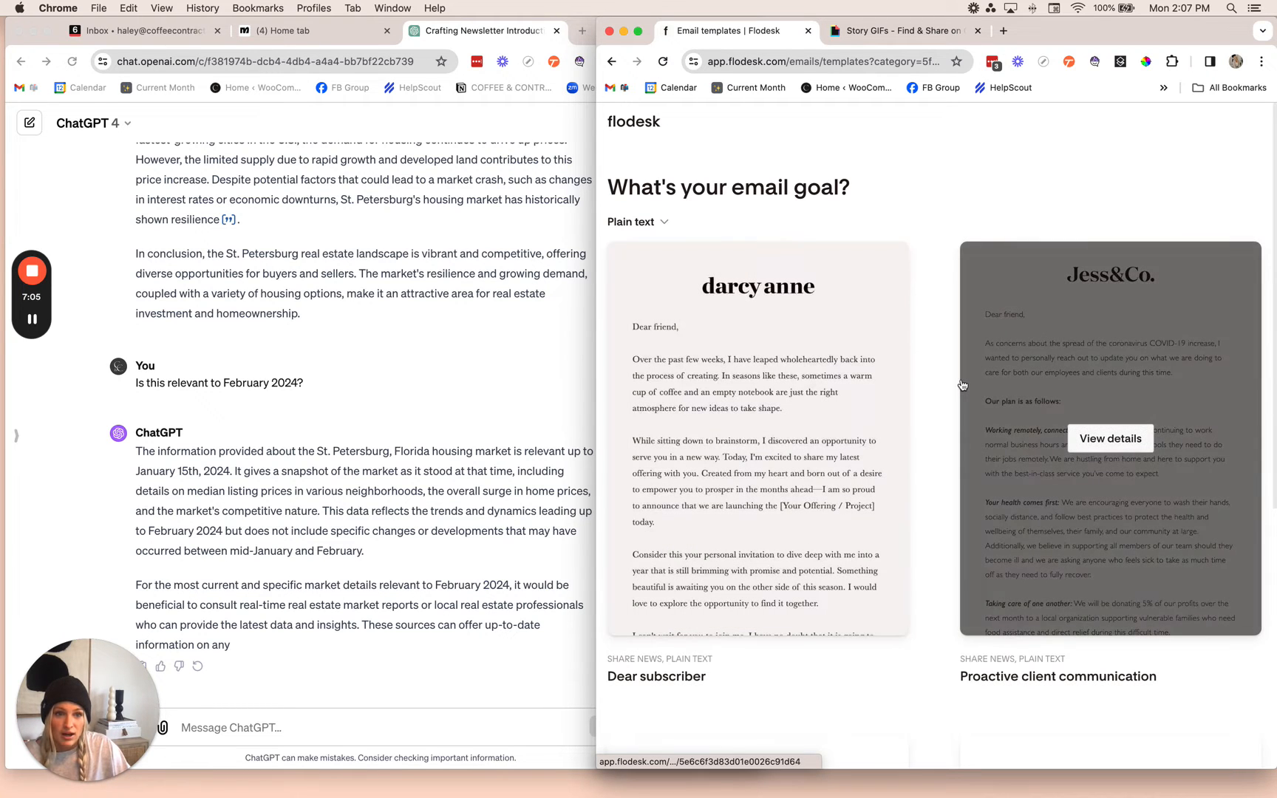
Choose the "With deep gratitude" template from the Plain text templates and start customizing it.
{"action": "scroll", "coordinate": [1096, 391], "scroll_direction": "down", "scroll_amount": 5}
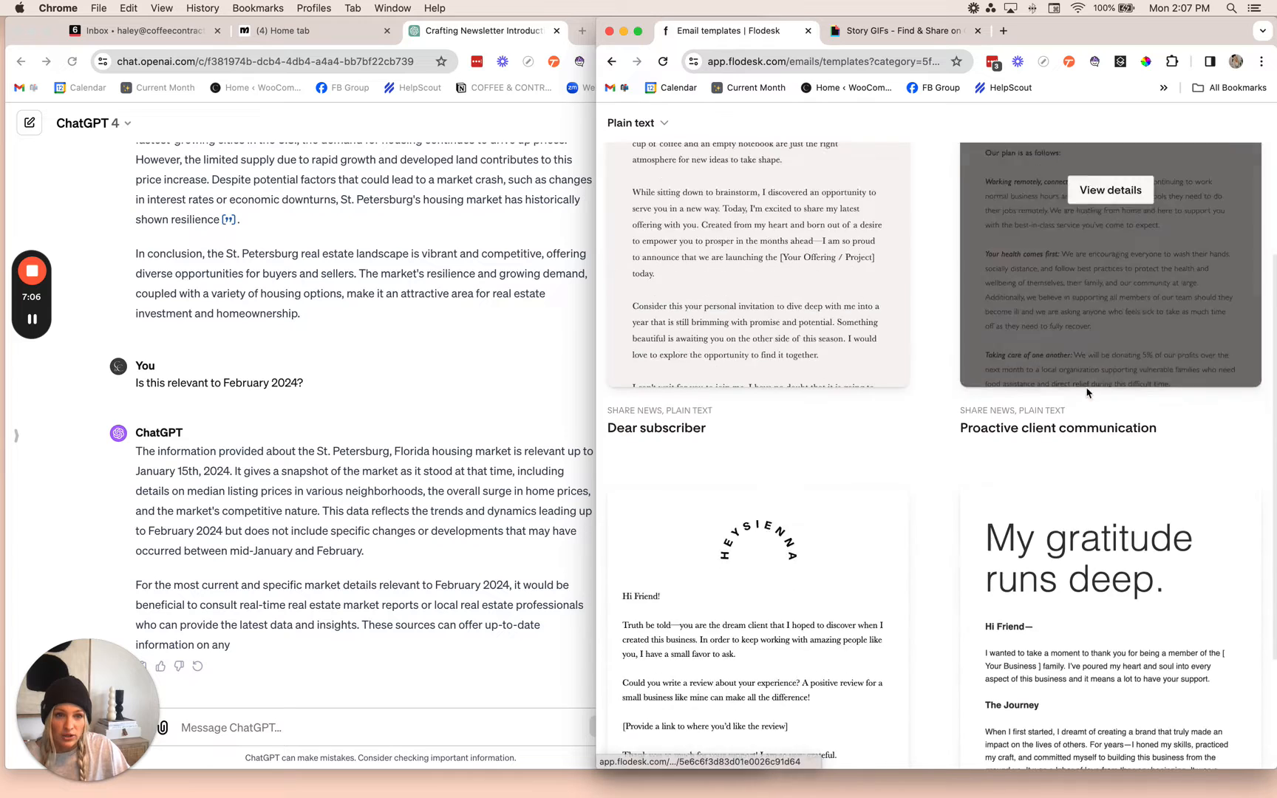
{"action": "scroll", "coordinate": [1026, 390], "scroll_direction": "down", "scroll_amount": 2}
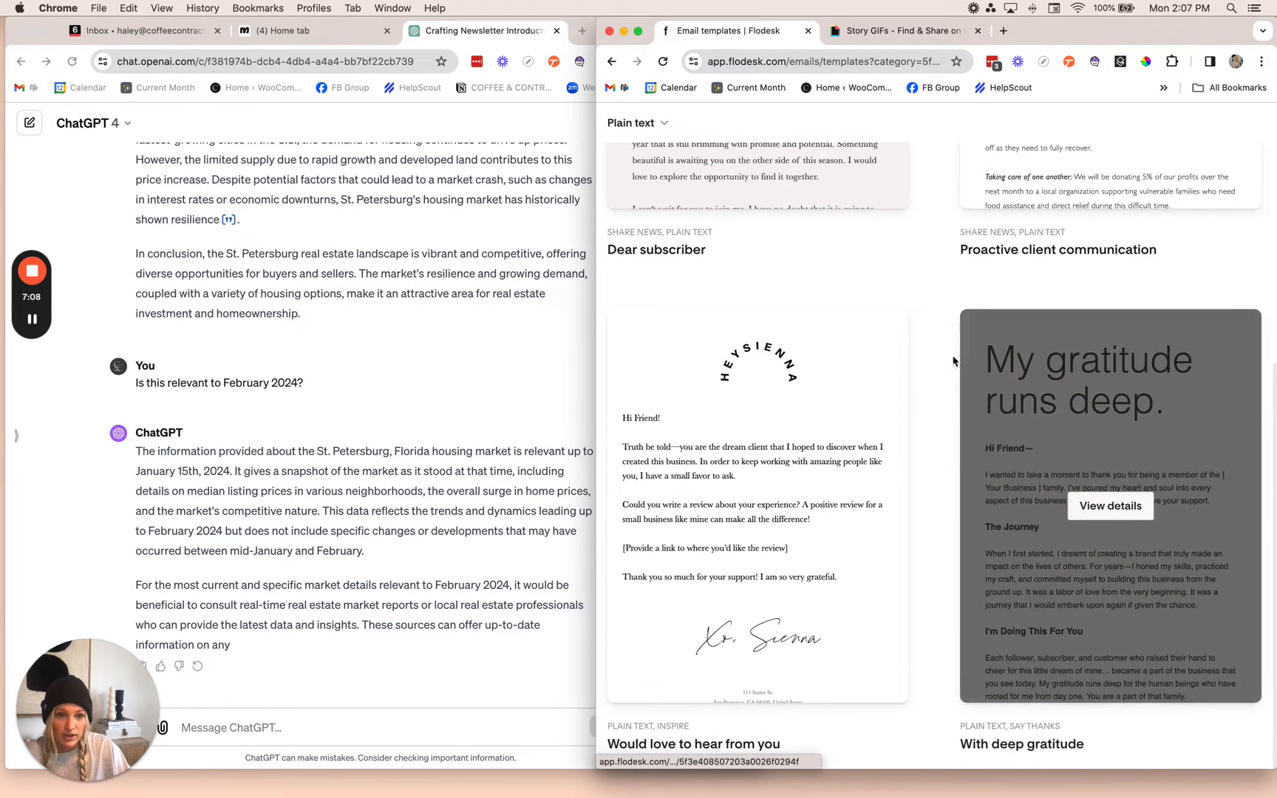
{"action": "left_click", "coordinate": [1114, 513]}
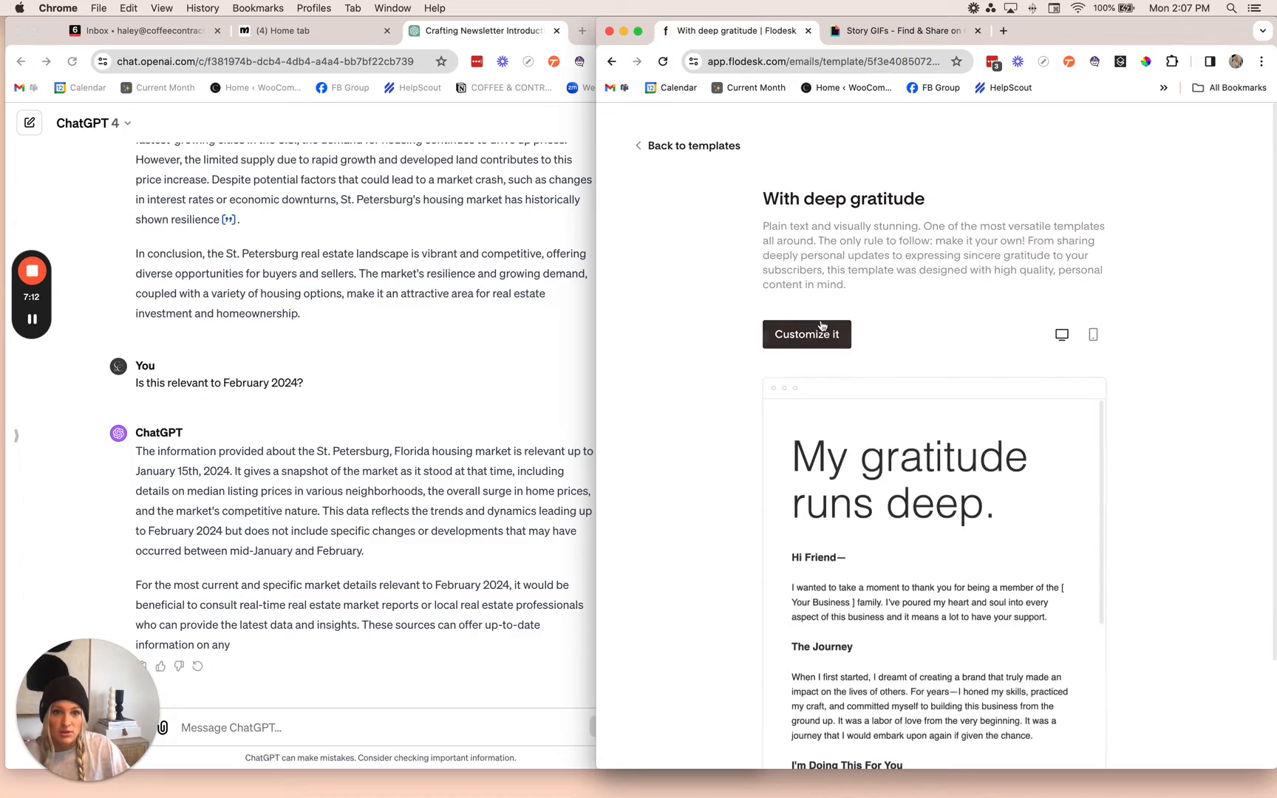
{"action": "left_click", "coordinate": [821, 325]}
Back in ChatGPT, copy the conversational introduction from "Hey there [Reader's Name]," through the paragraph ending "make a house a home.".
{"action": "left_click", "coordinate": [405, 329]}
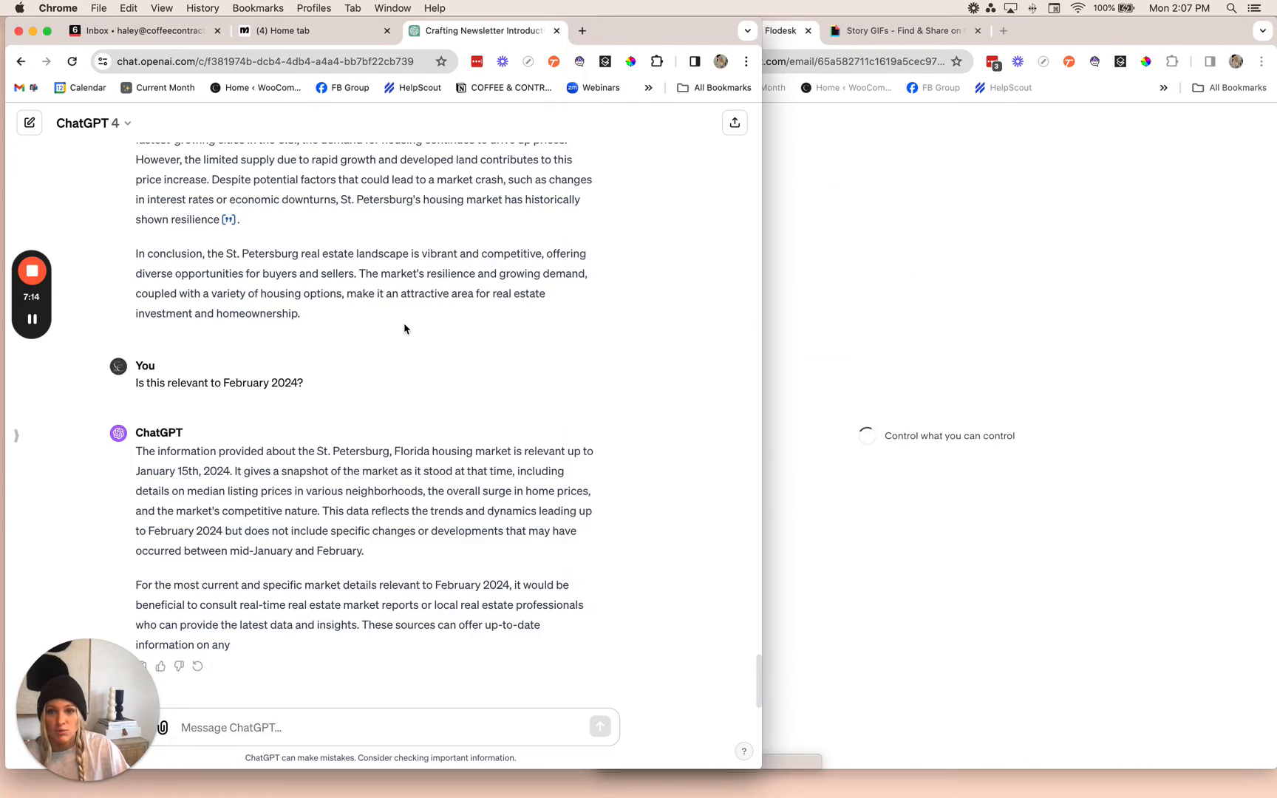
{"action": "scroll", "coordinate": [407, 336], "scroll_direction": "up", "scroll_amount": 20}
{"action": "scroll", "coordinate": [409, 341], "scroll_direction": "up", "scroll_amount": 15}
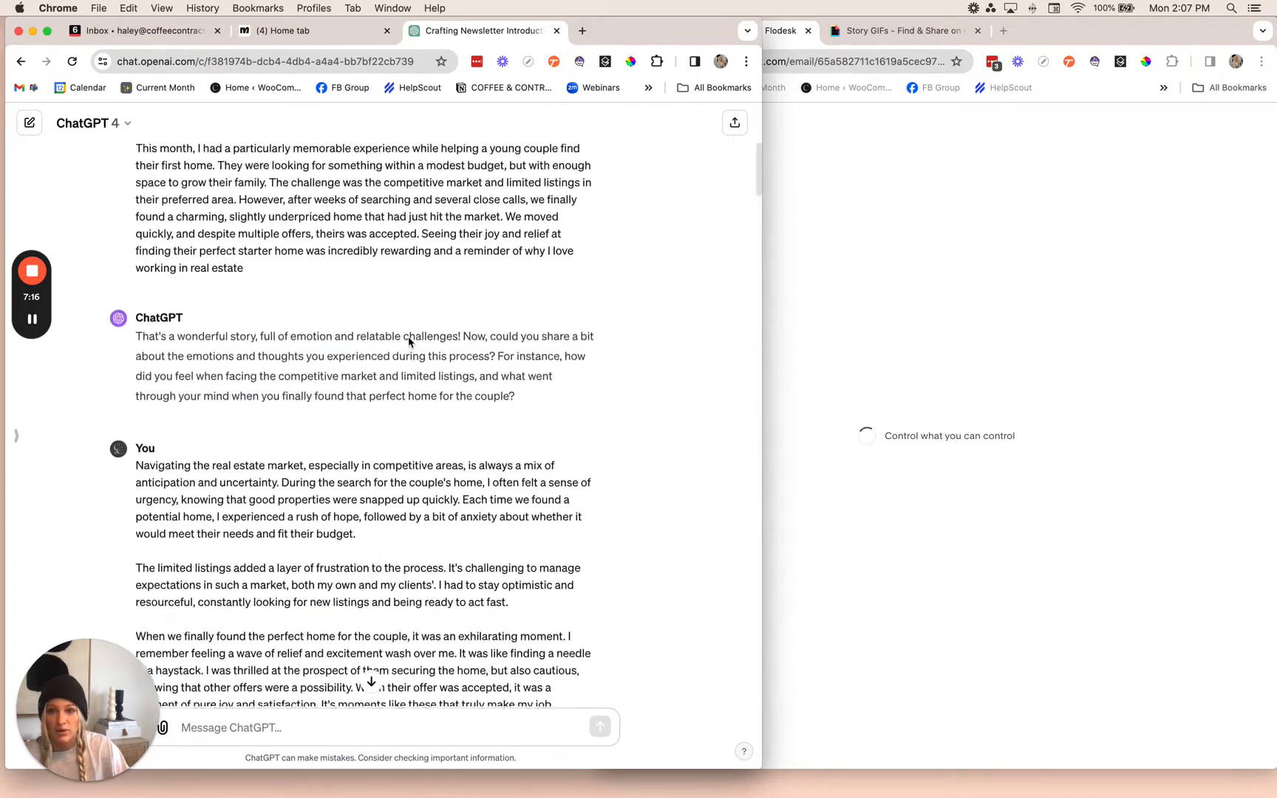
{"action": "scroll", "coordinate": [408, 340], "scroll_direction": "down", "scroll_amount": 20}
{"action": "scroll", "coordinate": [408, 338], "scroll_direction": "down", "scroll_amount": 20}
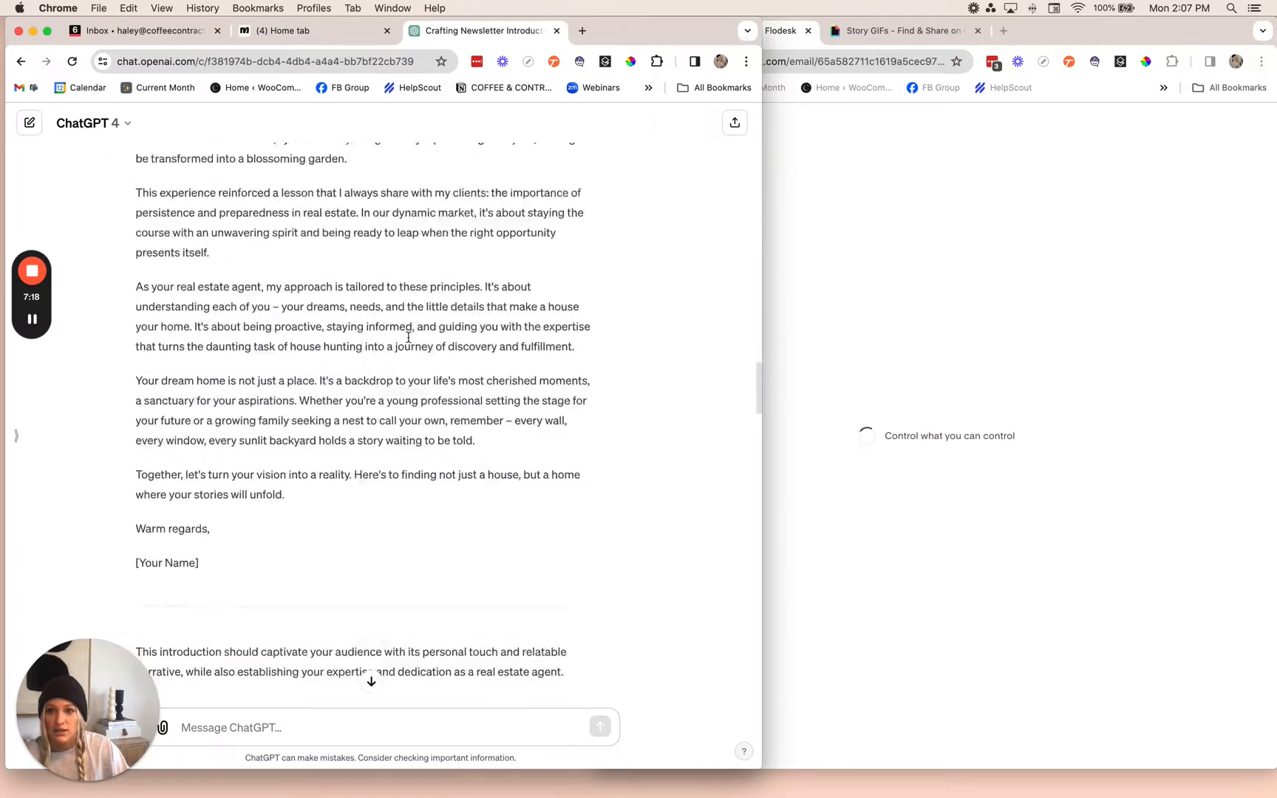
{"action": "scroll", "coordinate": [408, 338], "scroll_direction": "down", "scroll_amount": 5}
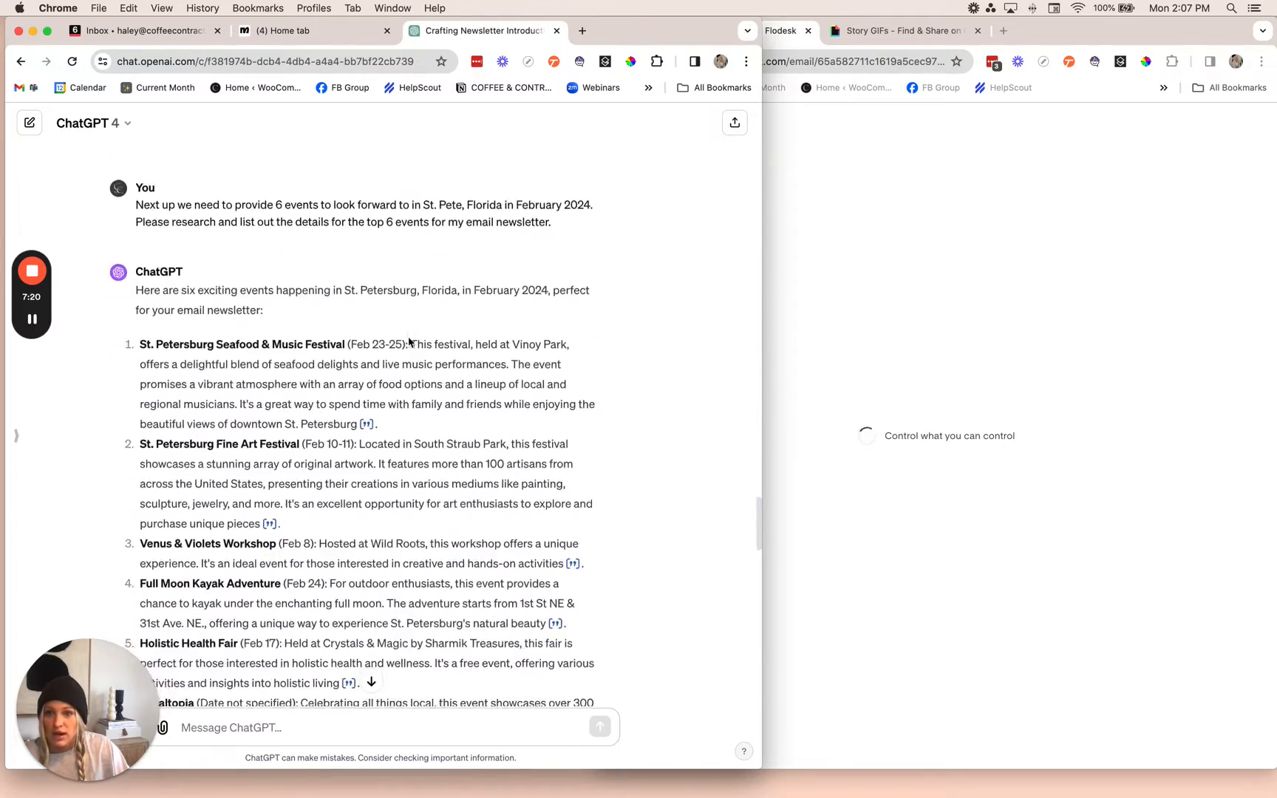
{"action": "scroll", "coordinate": [408, 337], "scroll_direction": "up", "scroll_amount": 15}
{"action": "scroll", "coordinate": [210, 478], "scroll_direction": "down", "scroll_amount": 2}
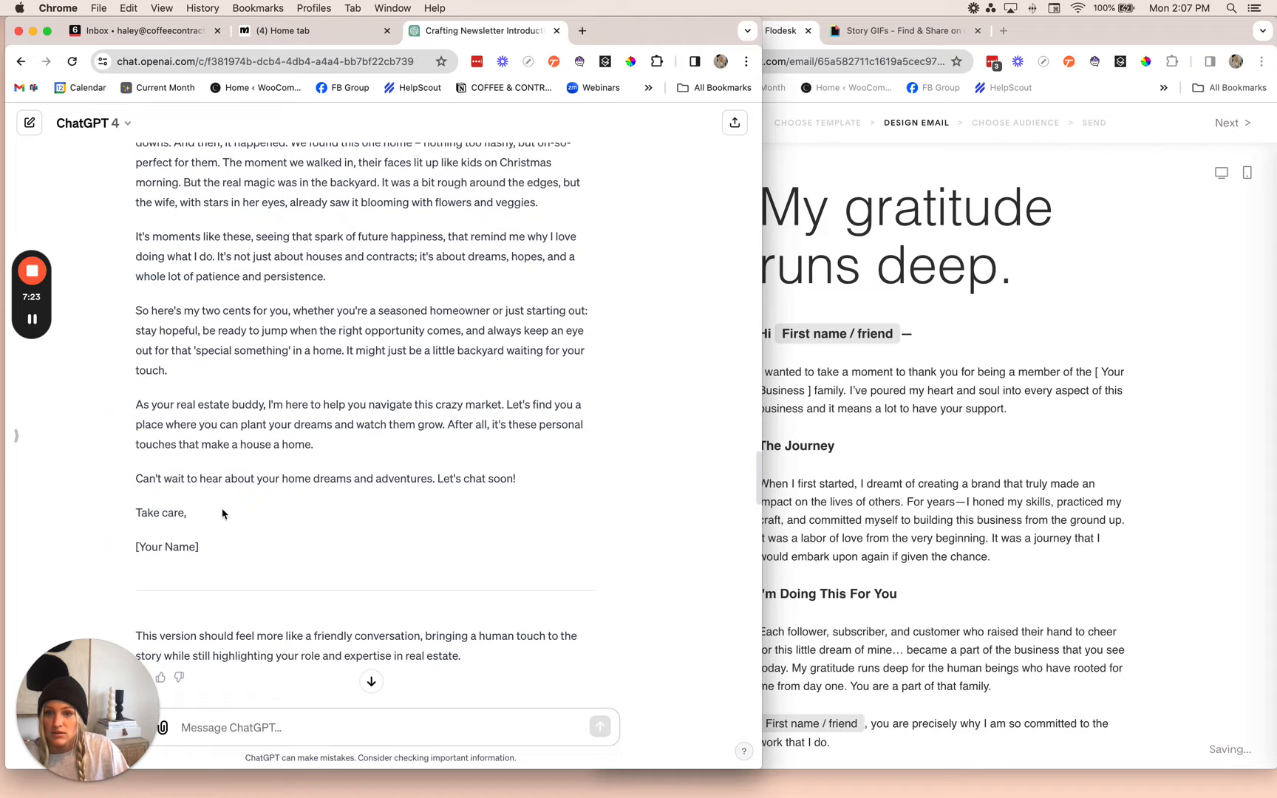
{"action": "left_click_drag", "start_coordinate": [411, 455], "coordinate": [136, 316]}
{"action": "scroll", "coordinate": [185, 391], "scroll_direction": "up", "scroll_amount": 5}
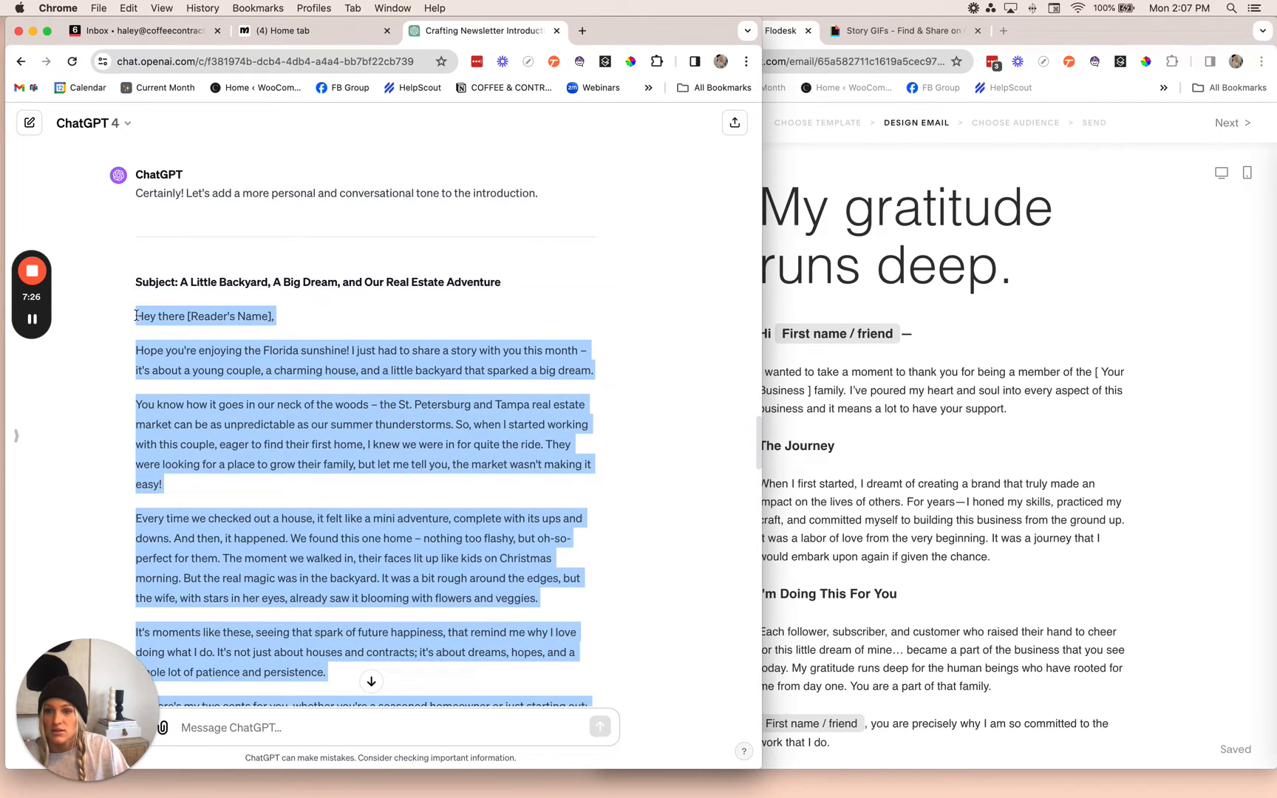
{"action": "right_click", "coordinate": [184, 325]}
{"action": "scroll", "coordinate": [319, 439], "scroll_direction": "down", "scroll_amount": 10}
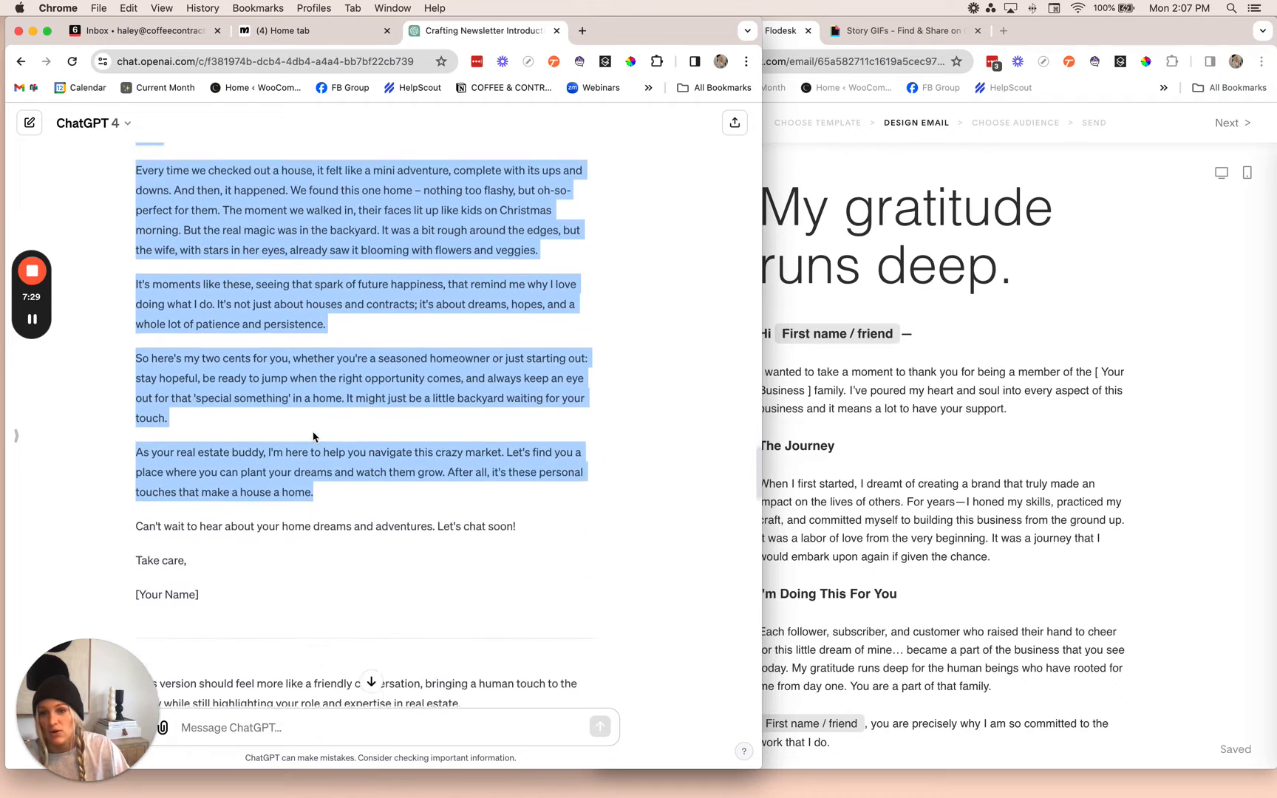
Replace all the body text beneath the email's headline in Flodesk with the copied introduction.
{"action": "left_click", "coordinate": [971, 450]}
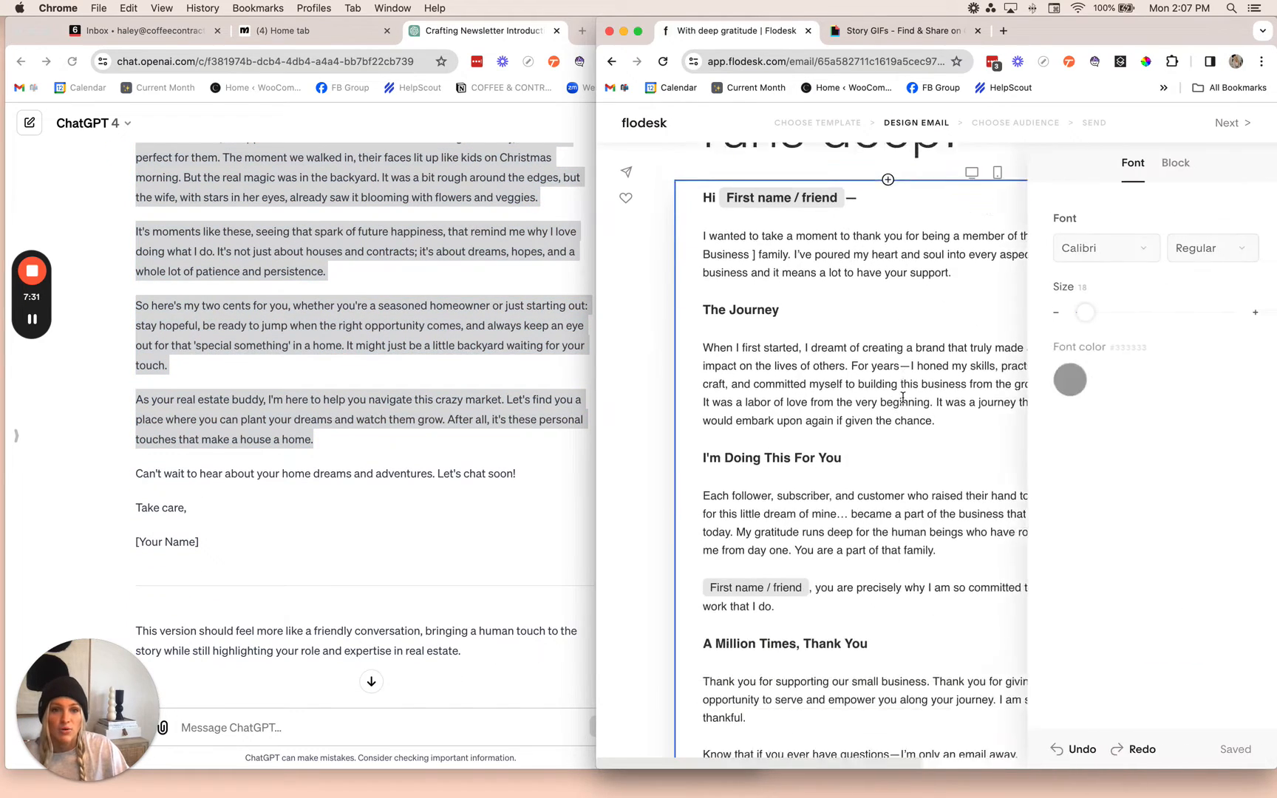
{"action": "scroll", "coordinate": [873, 342], "scroll_direction": "down", "scroll_amount": 3}
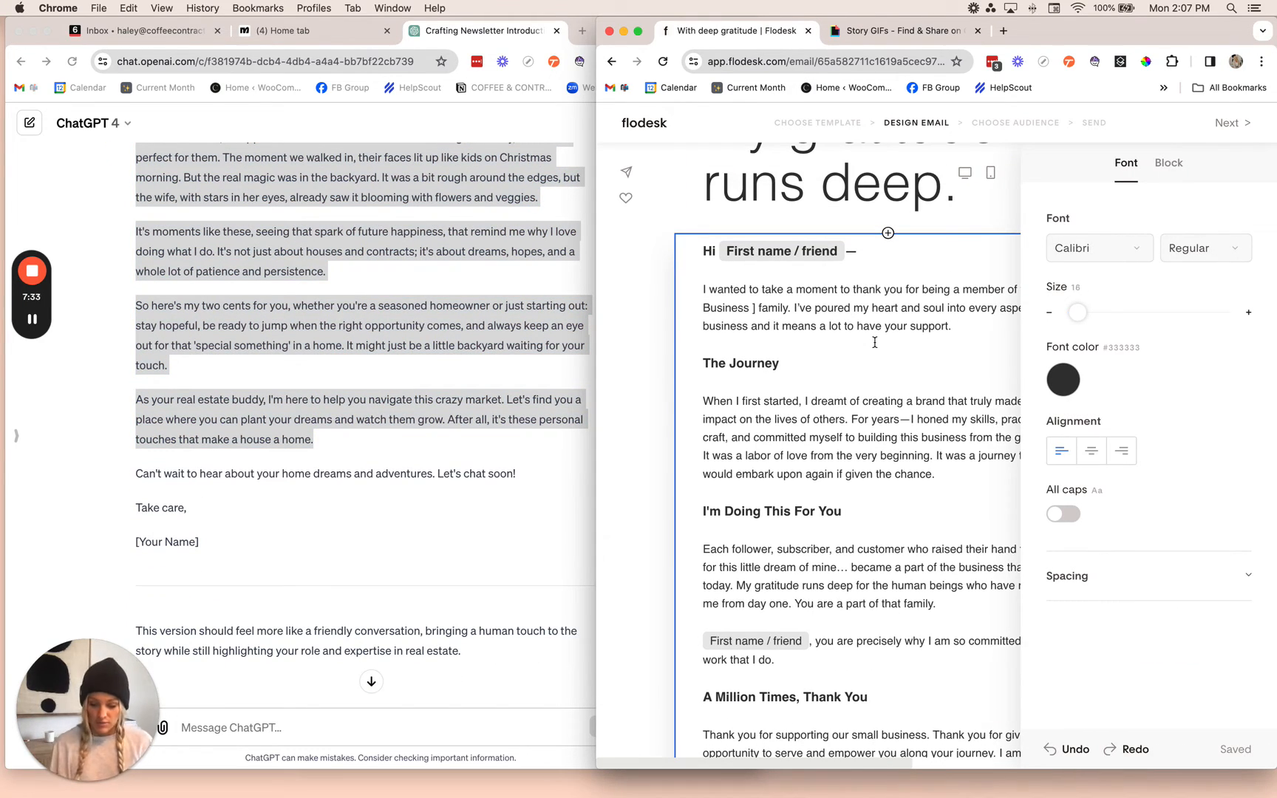
{"action": "key", "text": "super+a"}
{"action": "key", "text": "BackSpace"}
{"action": "key", "text": "super+v"}
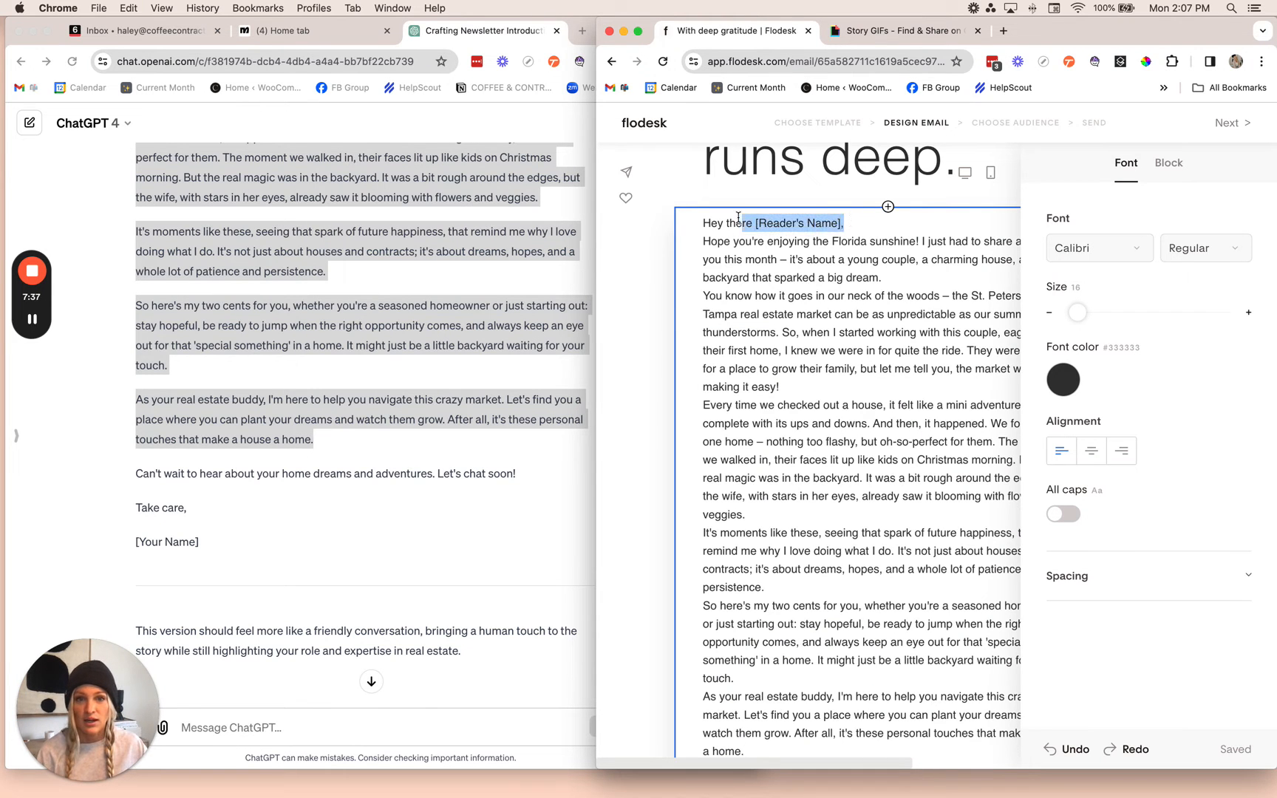
Replace "there [Reader's Name]" in the greeting with a First name personalization field that falls back to "there", widening the Flodesk window.
{"action": "left_click_drag", "start_coordinate": [737, 218], "coordinate": [727, 219]}
{"action": "key", "text": "BackSpace"}
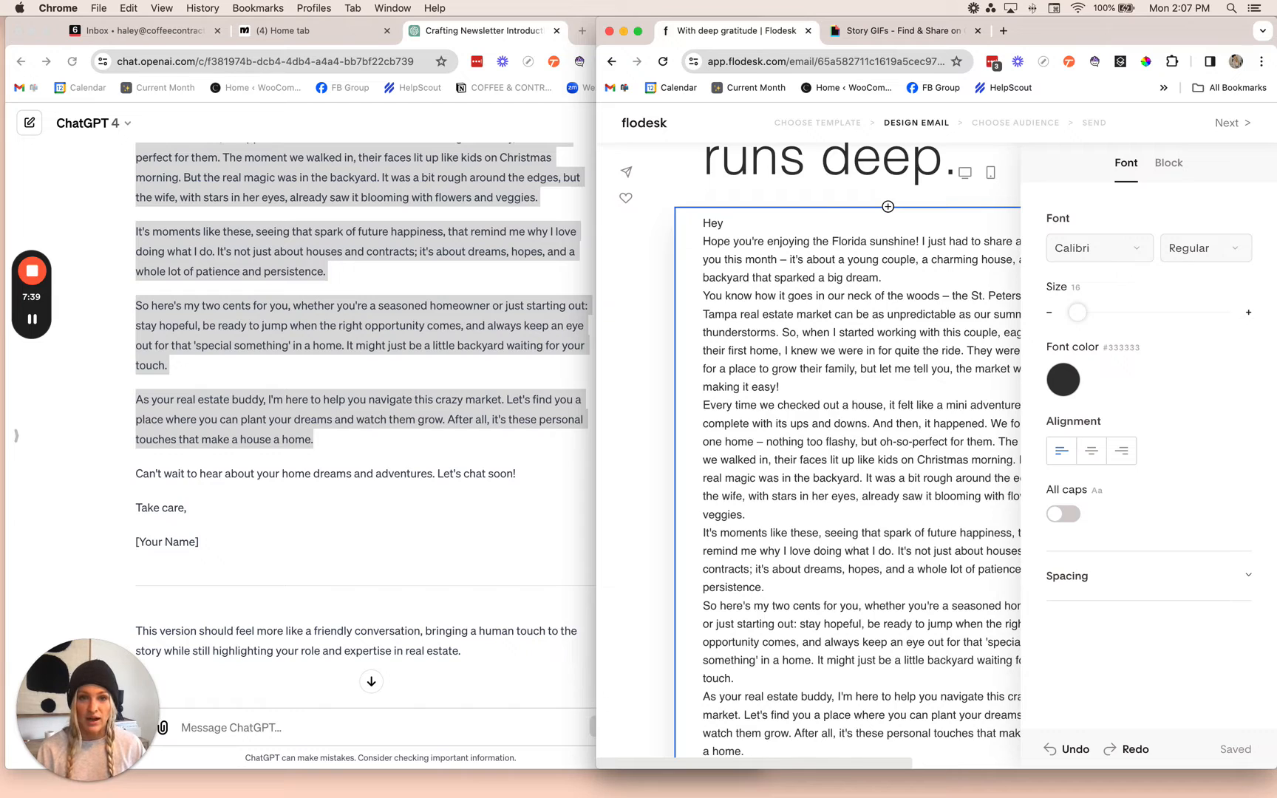
{"action": "type", "text": "@"}
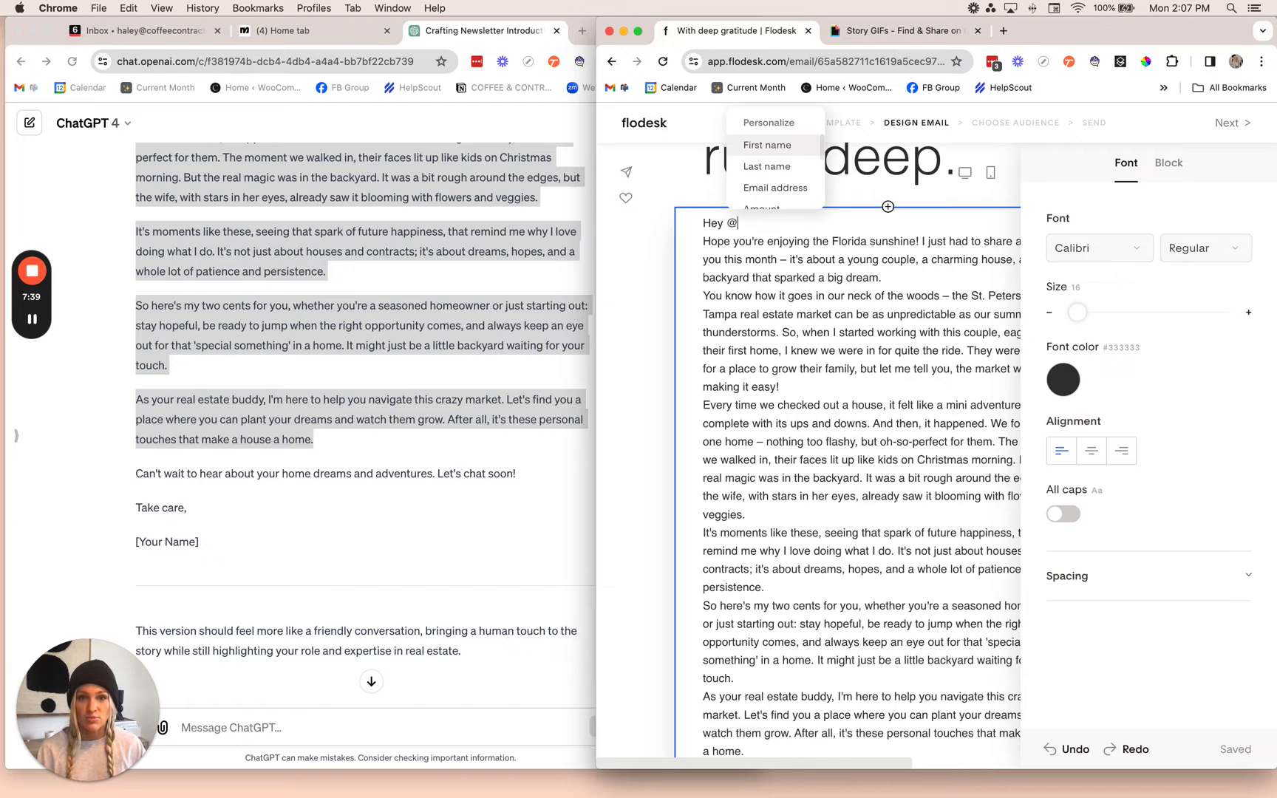
{"action": "left_click", "coordinate": [776, 144]}
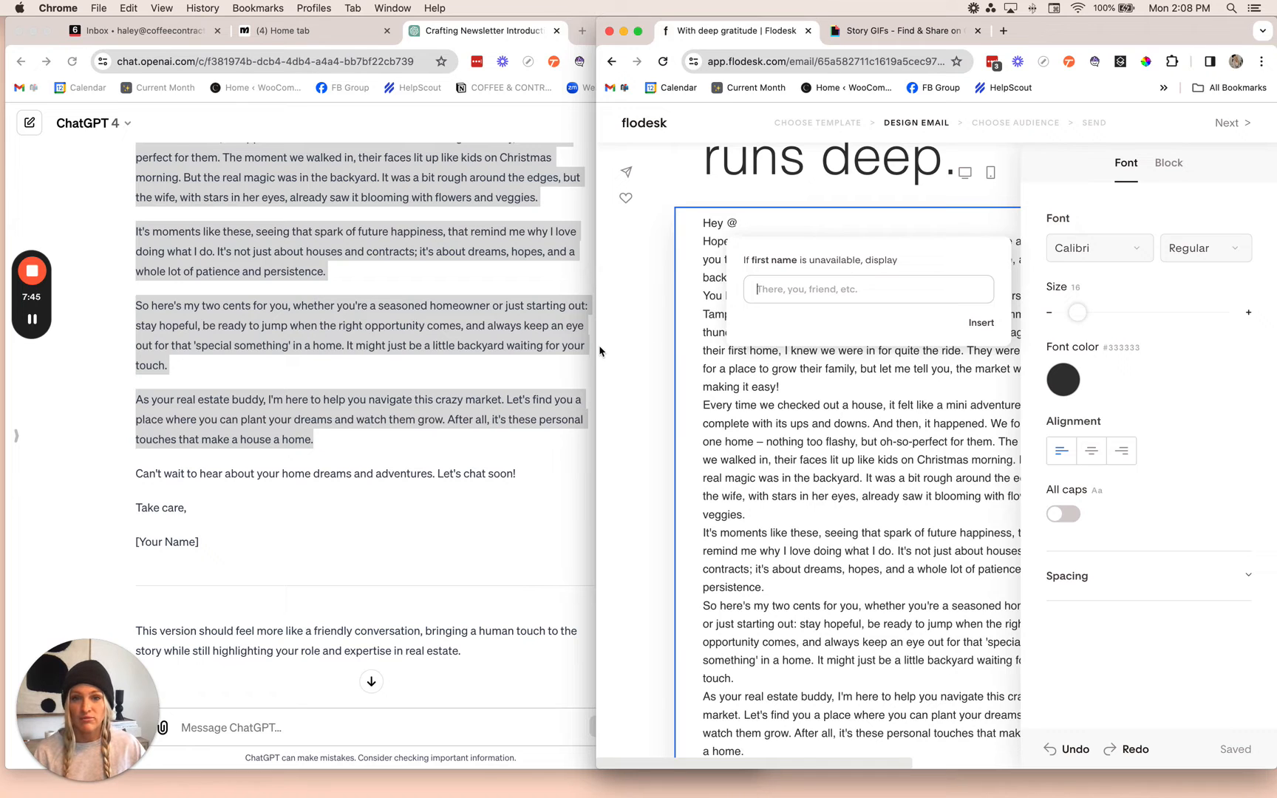
{"action": "left_click_drag", "start_coordinate": [600, 351], "coordinate": [497, 348]}
{"action": "left_click", "coordinate": [677, 293]}
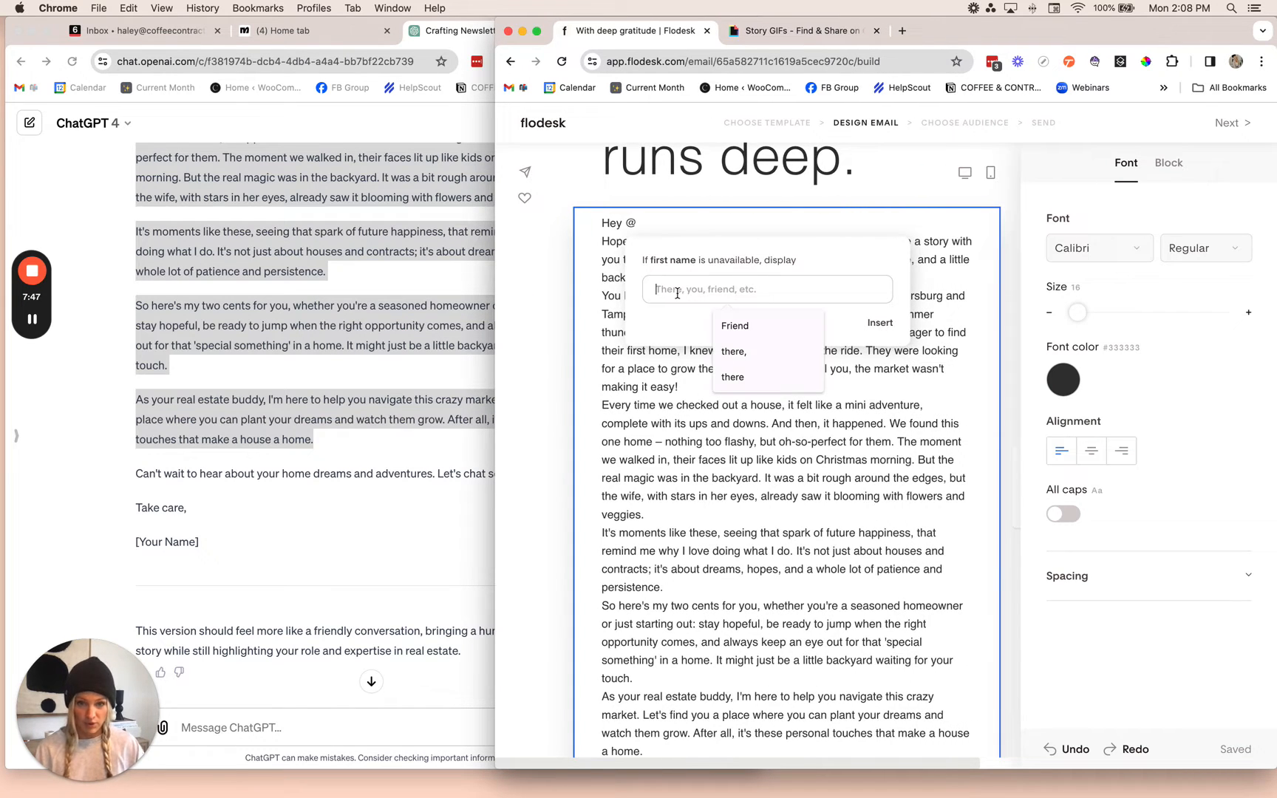
{"action": "type", "text": "there"}
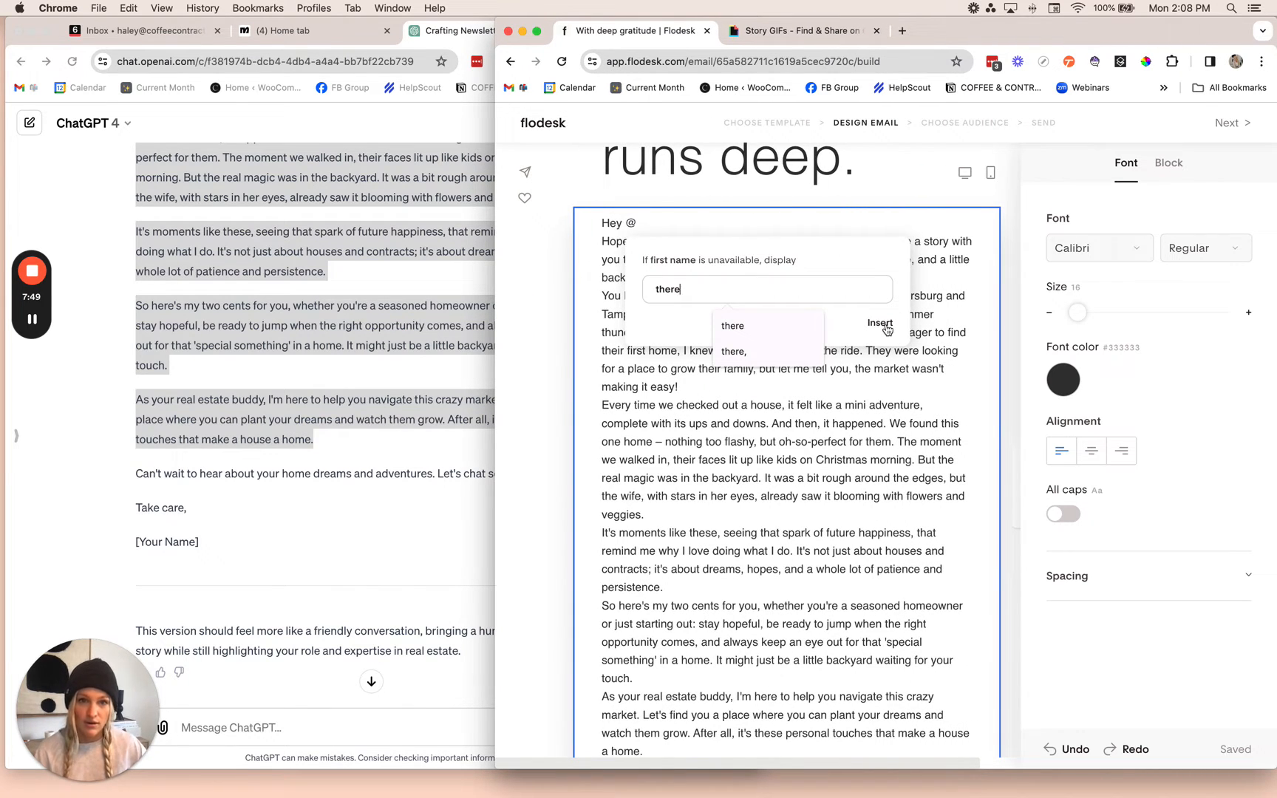
{"action": "left_click", "coordinate": [884, 325]}
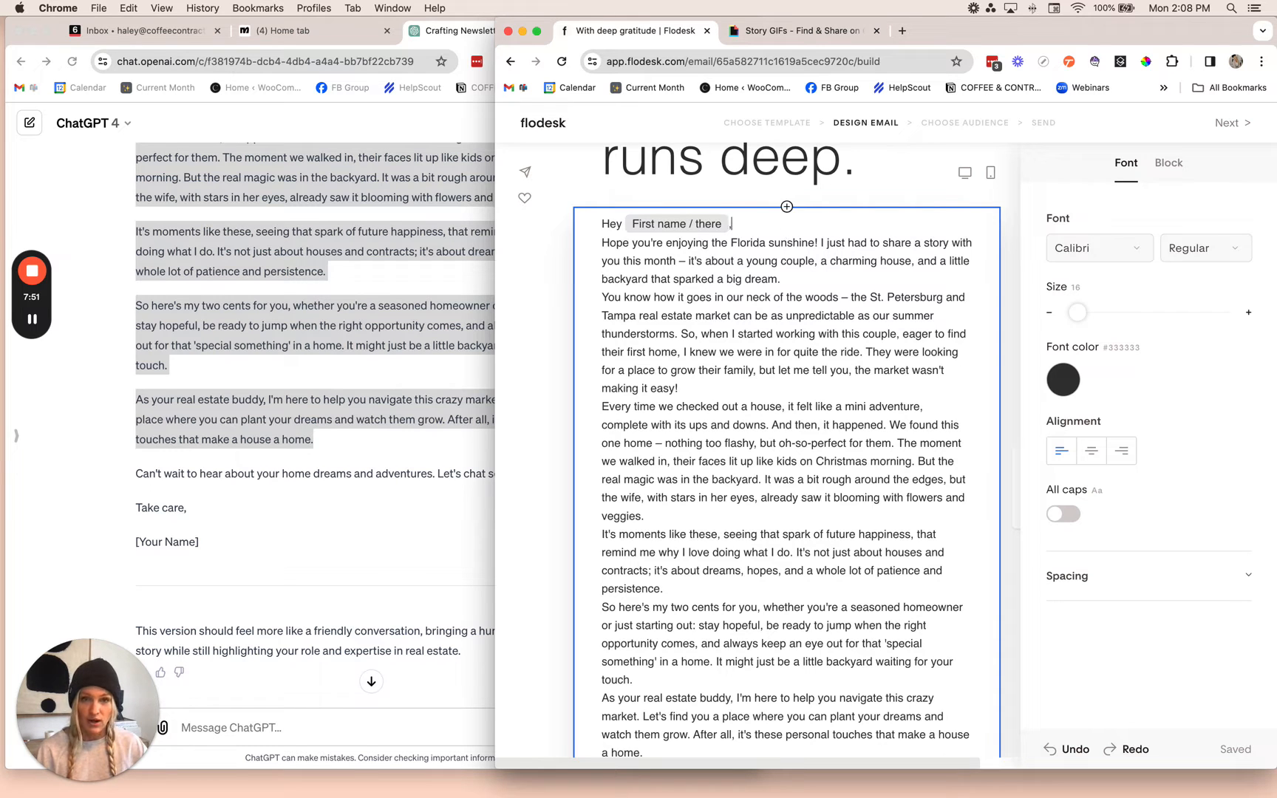
Add blank lines after the greeting and the opening paragraph, and delete the sentence "Hope you're enjoying the Florida sunshine!".
{"action": "key", "text": "Return"}
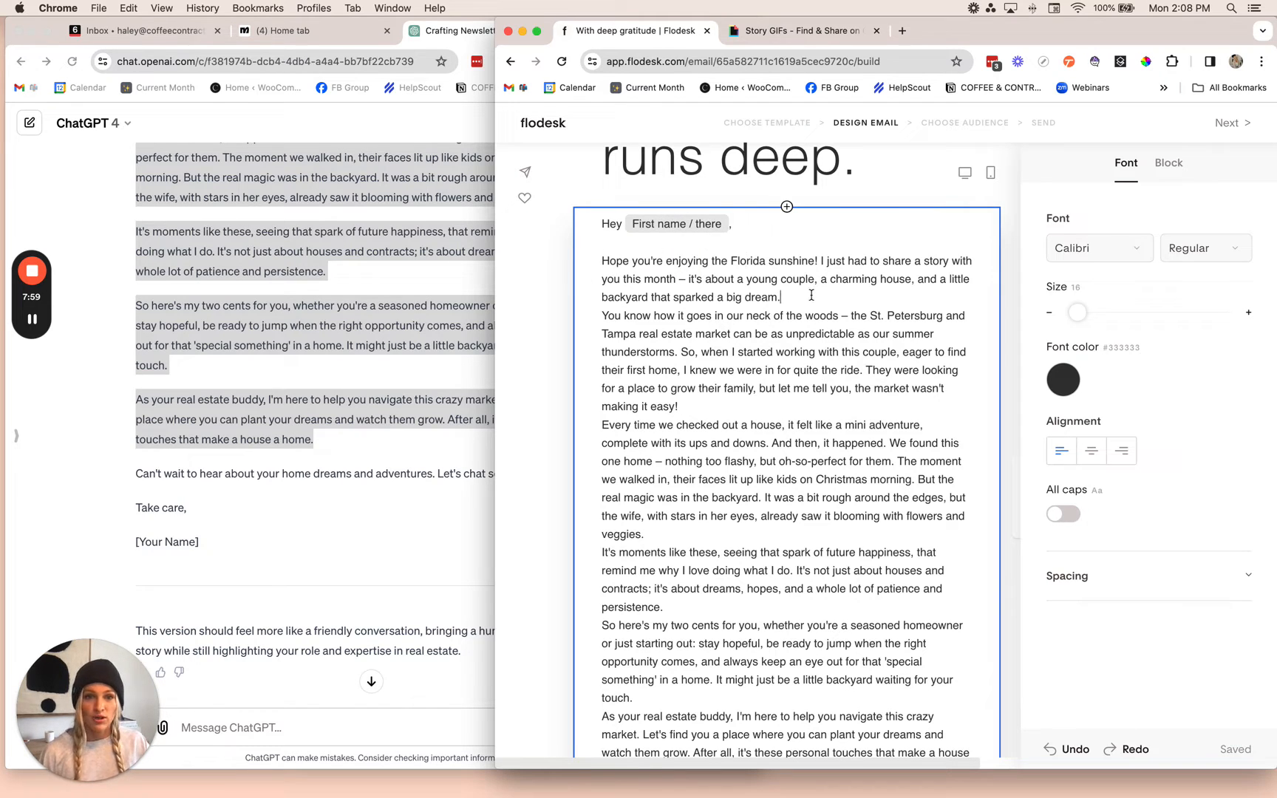
{"action": "key", "text": "Return"}
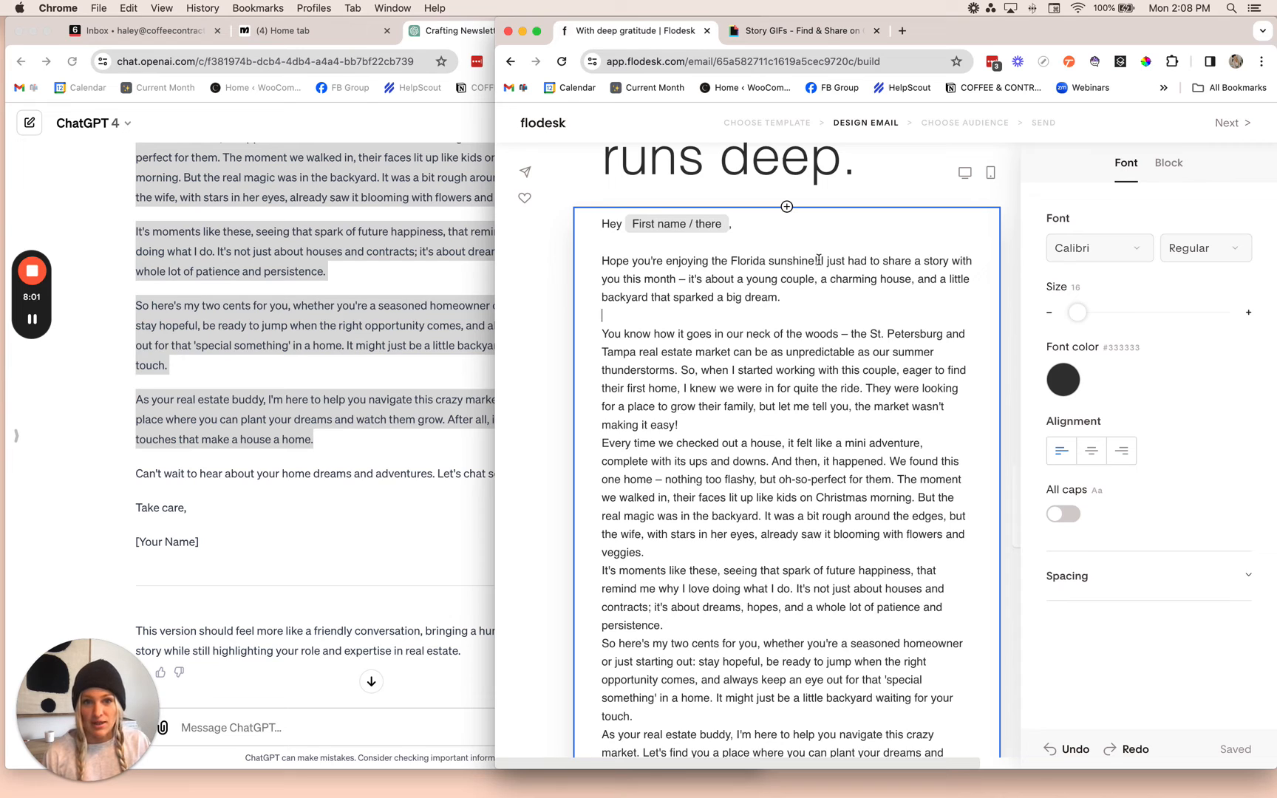
{"action": "left_click_drag", "start_coordinate": [819, 260], "coordinate": [602, 260]}
{"action": "key", "text": "BackSpace"}
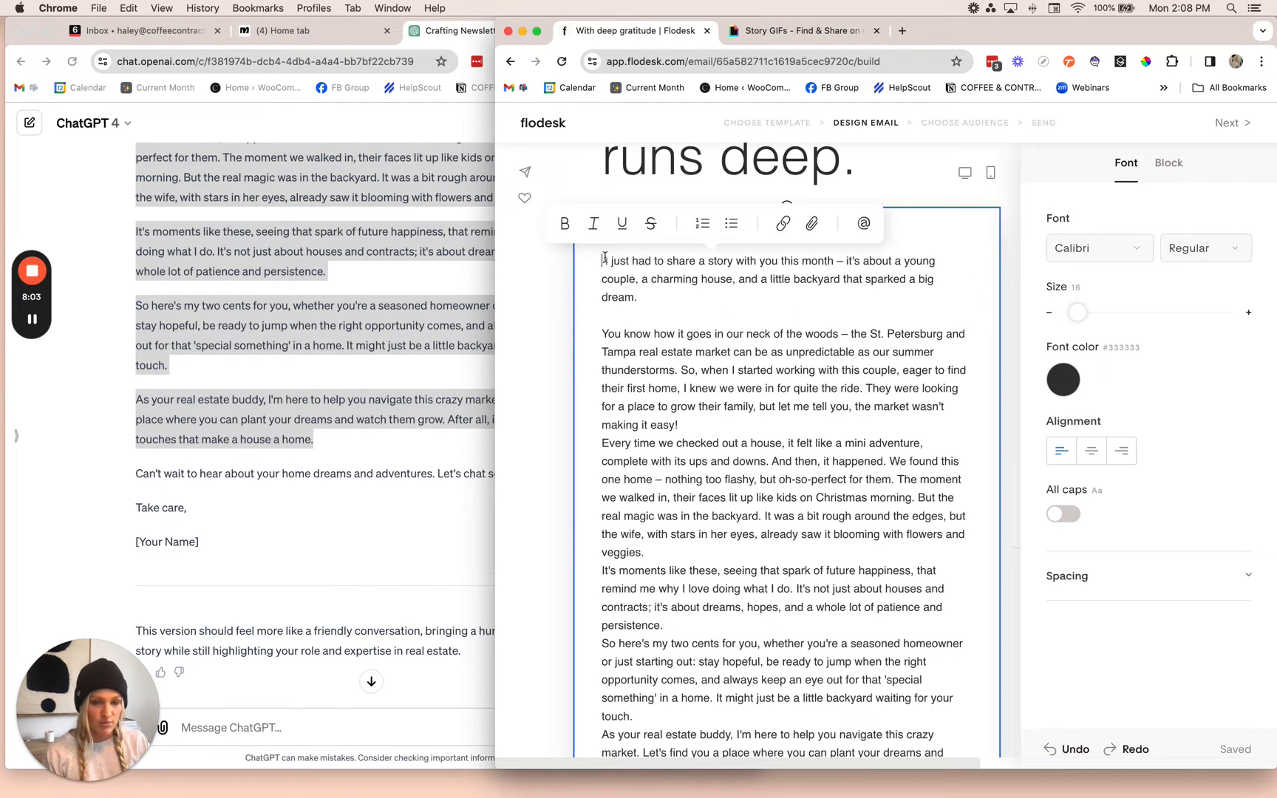
{"action": "key", "text": "Delete"}
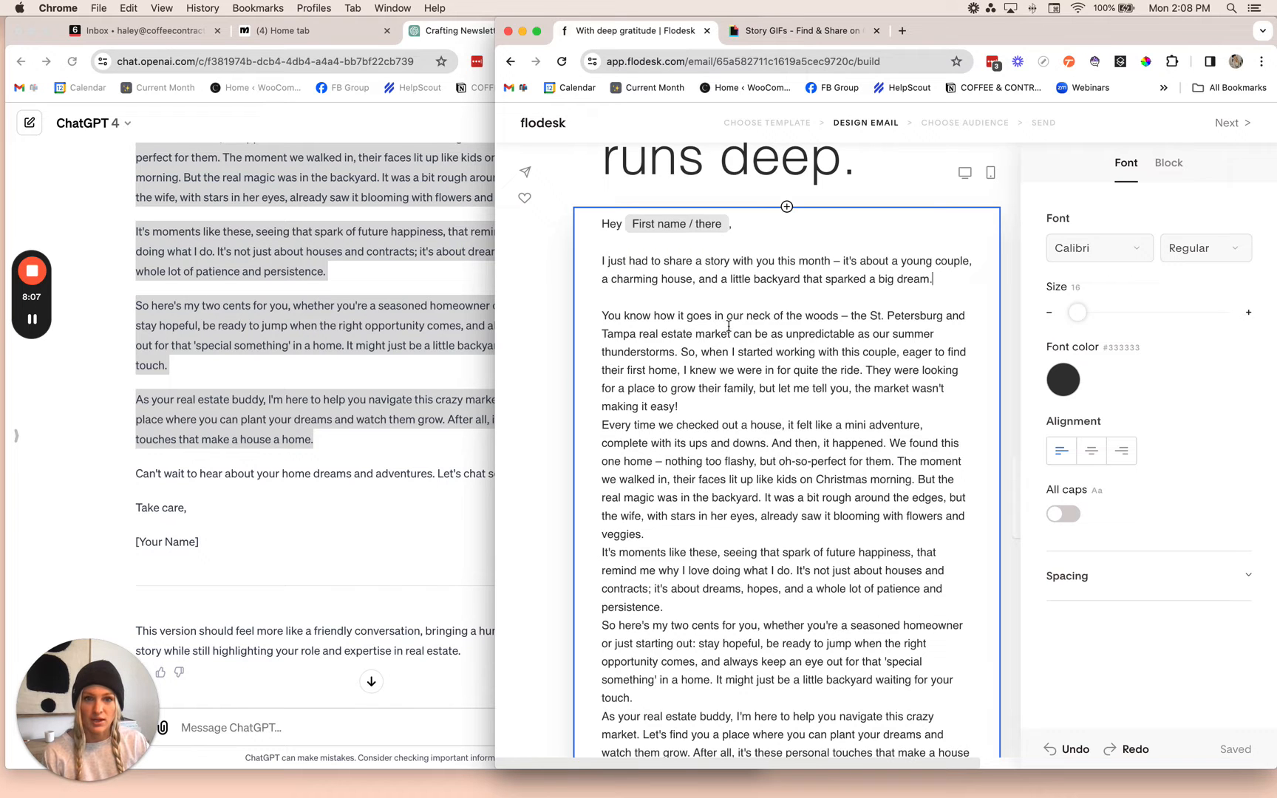
Copy the story paragraphs from "You know how it goes" to the end and remove them with the leftover blank line from the block.
{"action": "left_click_drag", "start_coordinate": [624, 295], "coordinate": [713, 612]}
{"action": "key", "text": "super+c"}
{"action": "key", "text": "BackSpace"}
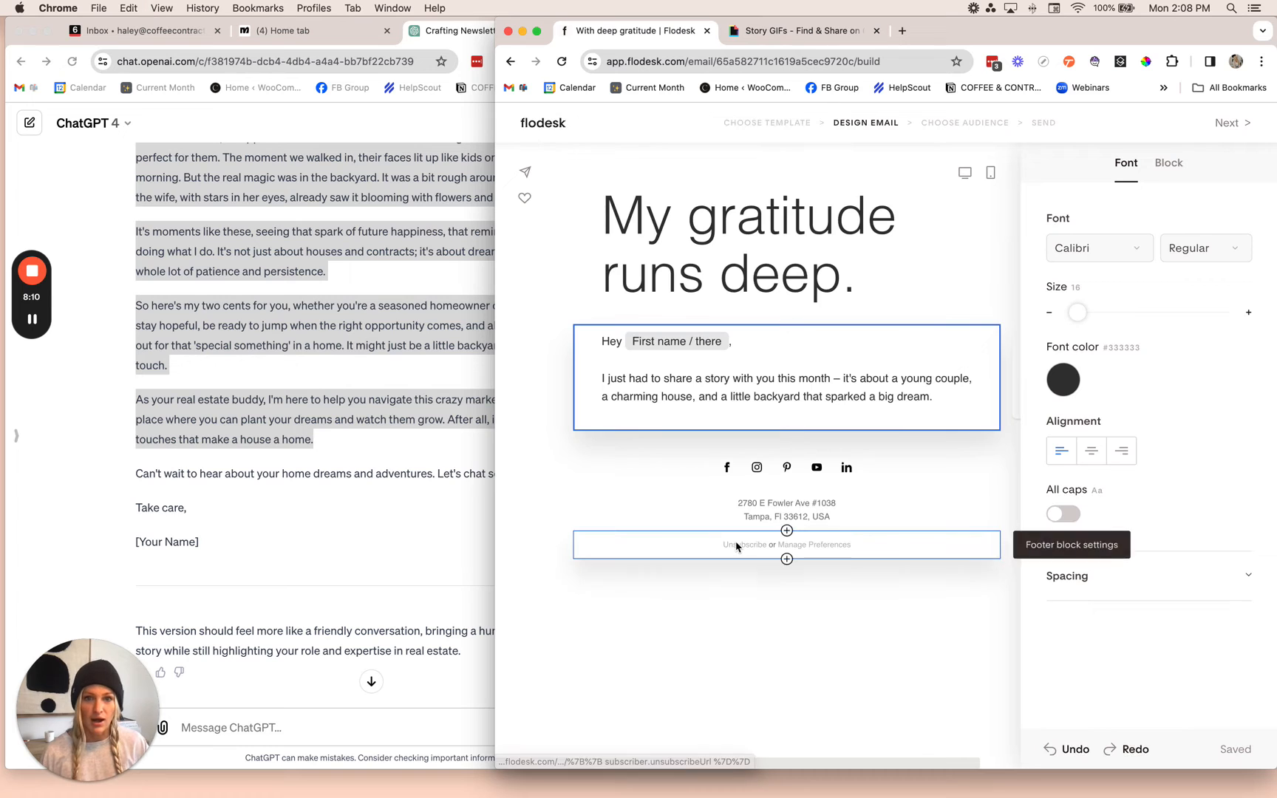
{"action": "key", "text": "BackSpace"}
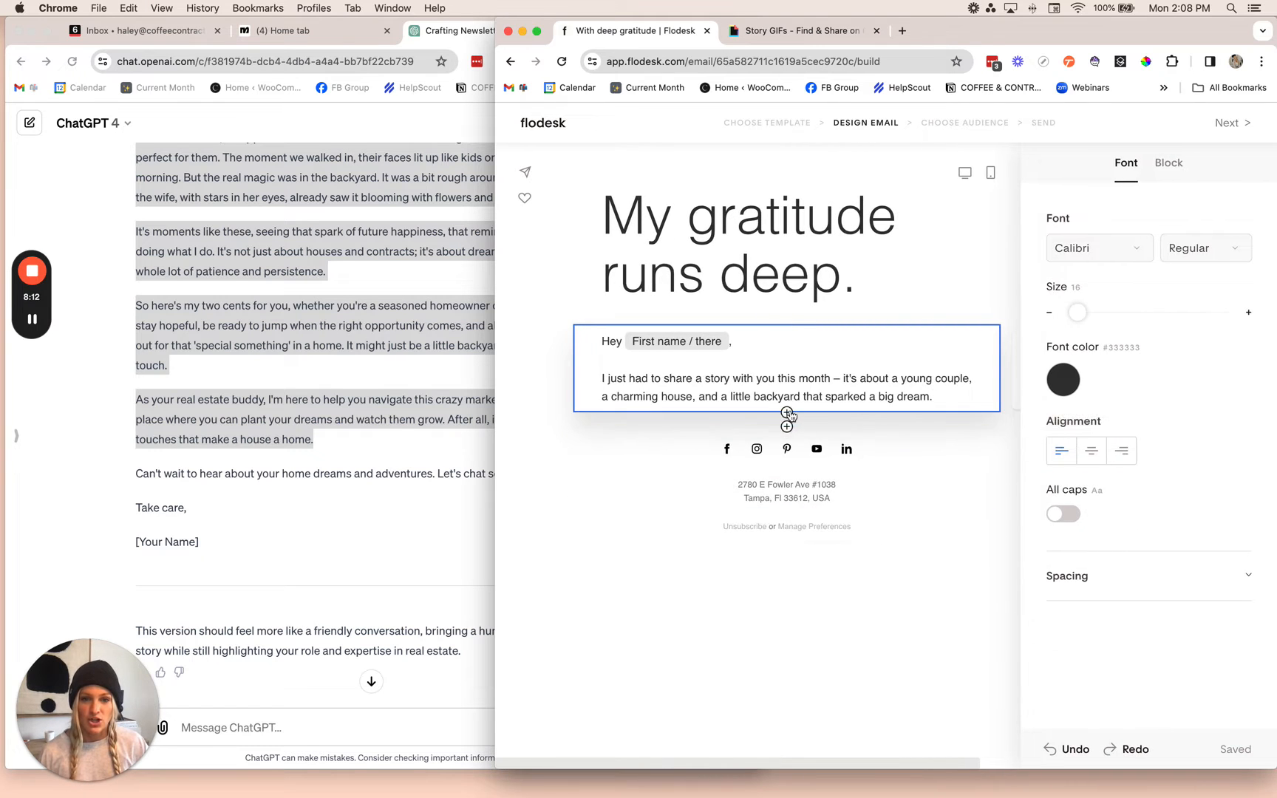
Insert a new text block below the opening paragraph.
{"action": "left_click", "coordinate": [787, 412]}
{"action": "left_click", "coordinate": [647, 510]}
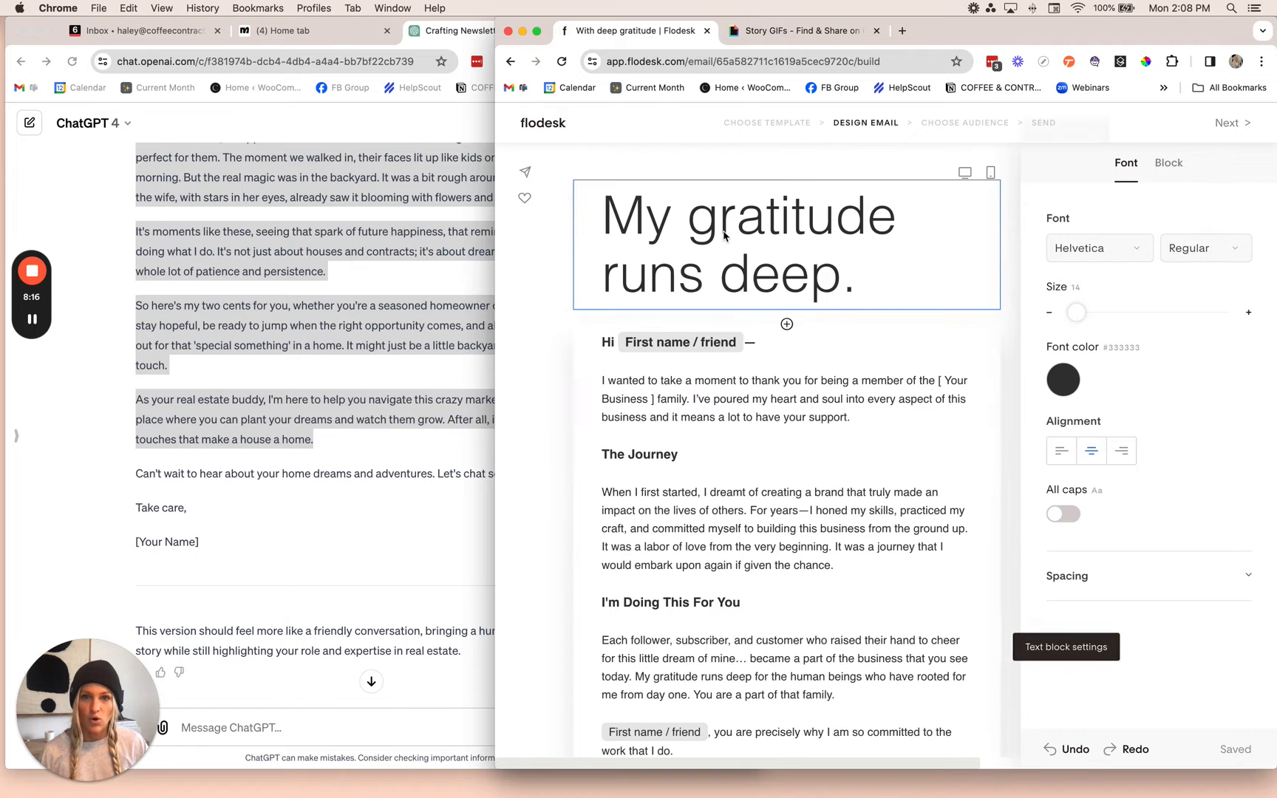
{"action": "left_click", "coordinate": [1123, 750]}
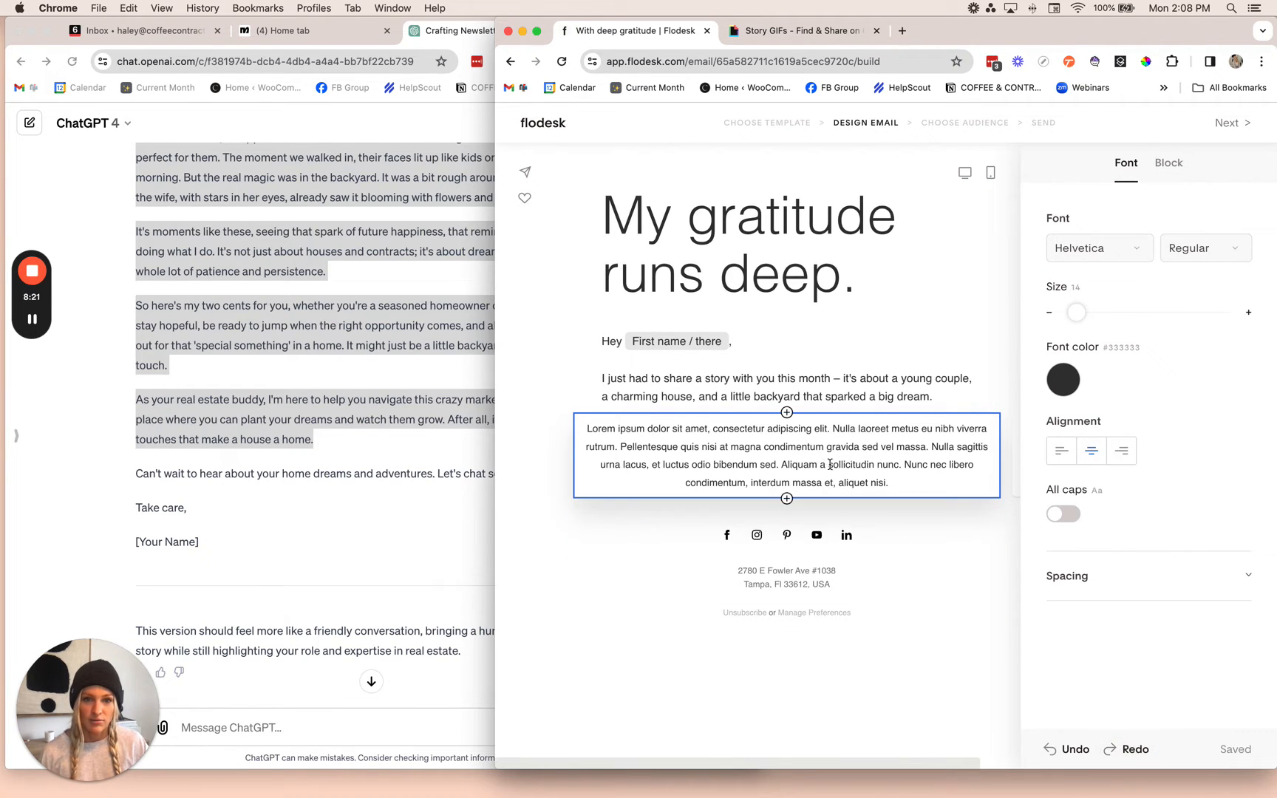
Slightly reduce the bottom padding of the placeholder text block, open its block settings and reselect the greeting block.
{"action": "left_click", "coordinate": [935, 511]}
{"action": "left_click", "coordinate": [922, 466]}
{"action": "right_click", "coordinate": [991, 500]}
{"action": "left_click", "coordinate": [955, 475]}
{"action": "mouse_move", "coordinate": [938, 498]}
{"action": "left_mouse_down"}
{"action": "mouse_move", "coordinate": [938, 509]}
{"action": "mouse_move", "coordinate": [942, 489]}
{"action": "left_mouse_up"}
{"action": "left_click", "coordinate": [1169, 165]}
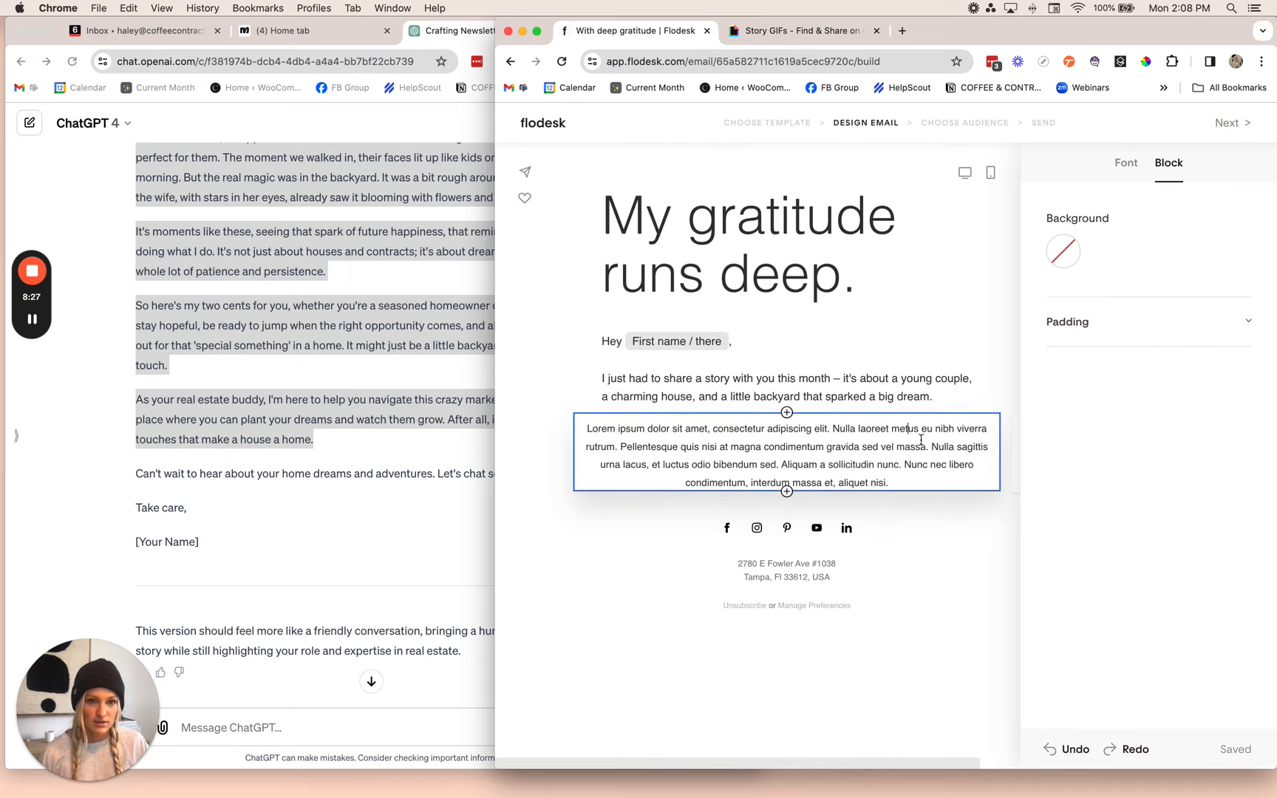
{"action": "left_click", "coordinate": [991, 389]}
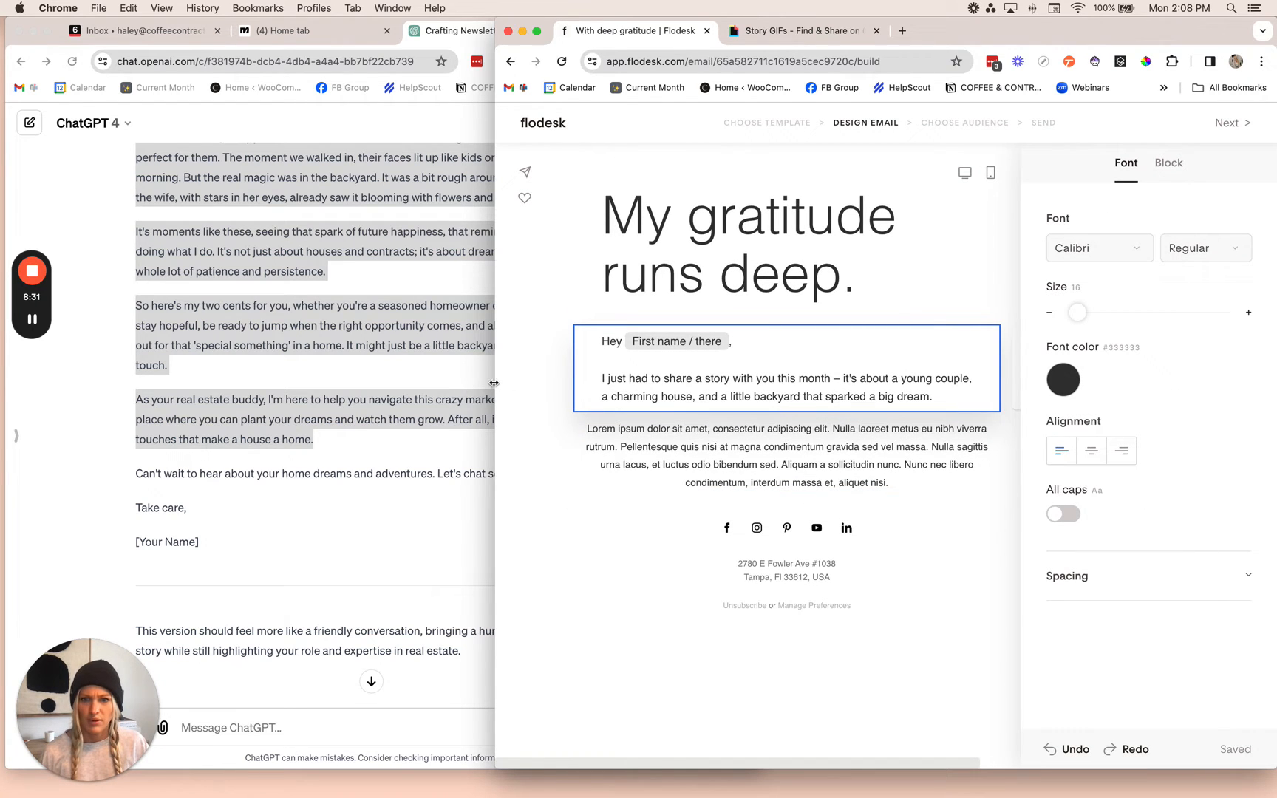
Widen the Flodesk window and delete the lorem ipsum text block below the opening paragraph.
{"action": "left_click_drag", "start_coordinate": [494, 382], "coordinate": [266, 383]}
{"action": "left_click", "coordinate": [801, 429]}
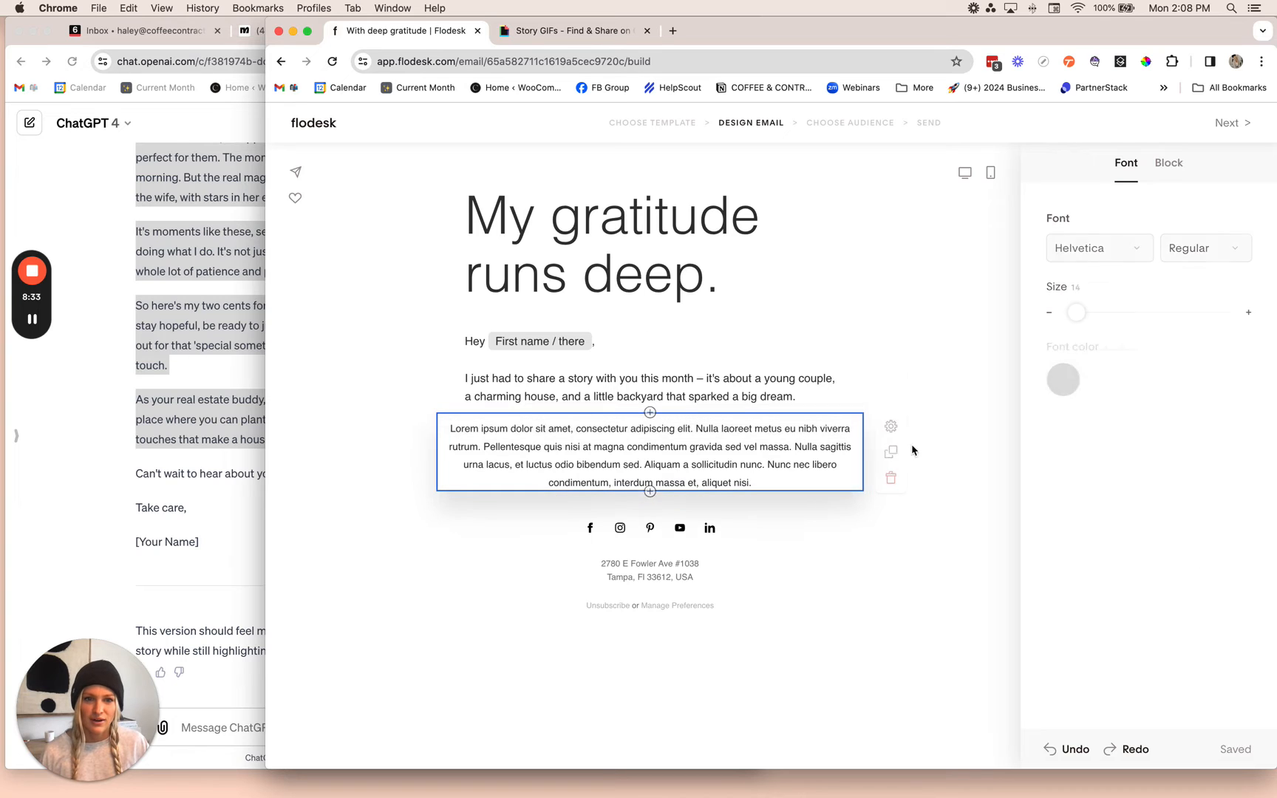
{"action": "left_click", "coordinate": [891, 477]}
Duplicate the greeting block and replace the copy's text with the copied story paragraphs.
{"action": "left_click", "coordinate": [819, 375]}
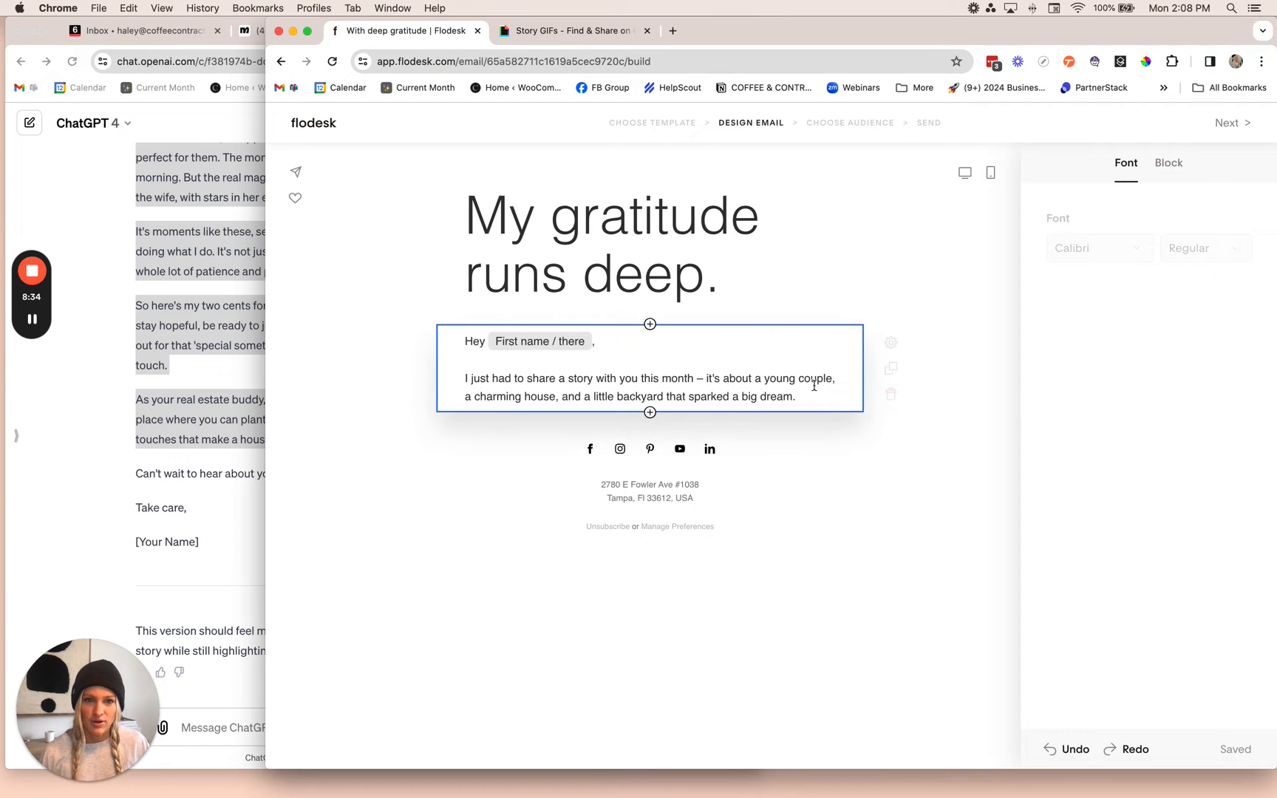
{"action": "left_click", "coordinate": [892, 368]}
{"action": "left_click", "coordinate": [640, 460]}
{"action": "key", "text": "super+a"}
{"action": "key", "text": "super+v"}
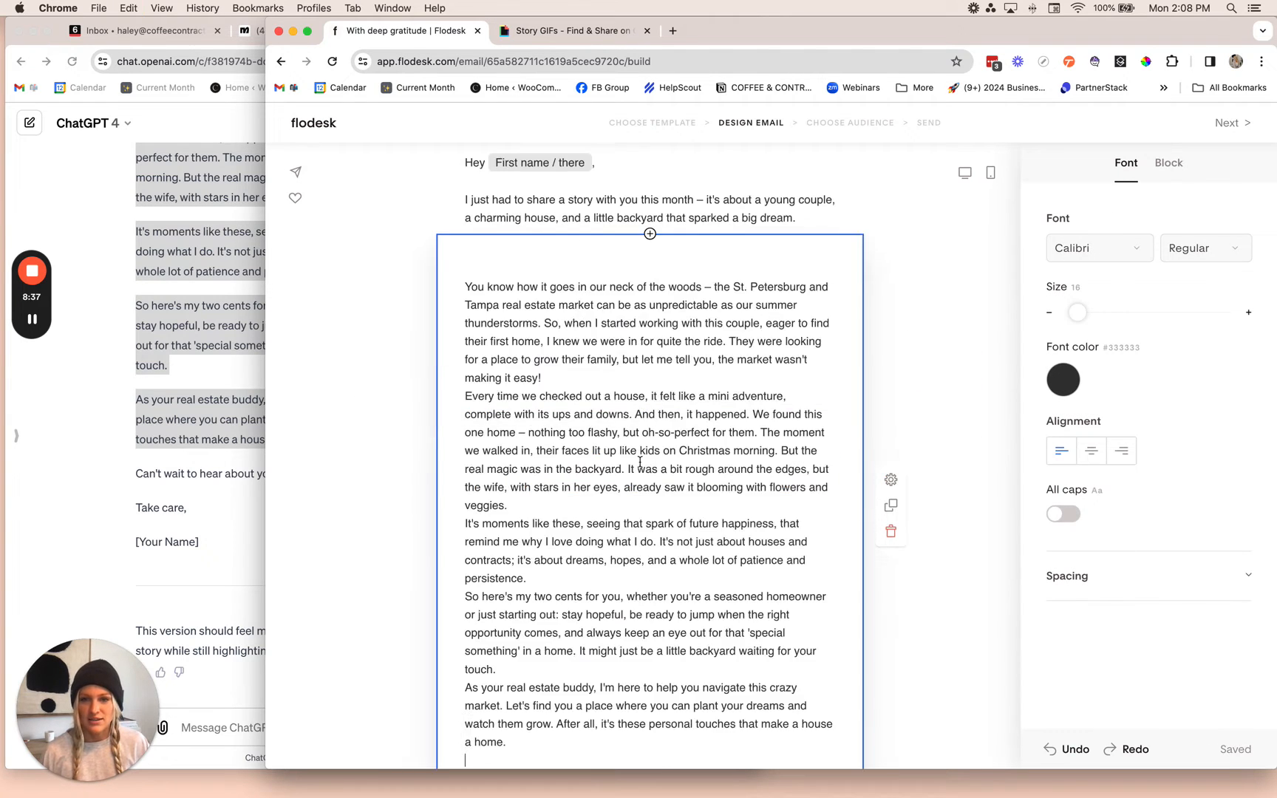
Remove the extra blank lines around the pasted story and add a blank line after its first paragraph.
{"action": "key", "text": "BackSpace"}
{"action": "key", "text": "BackSpace"}
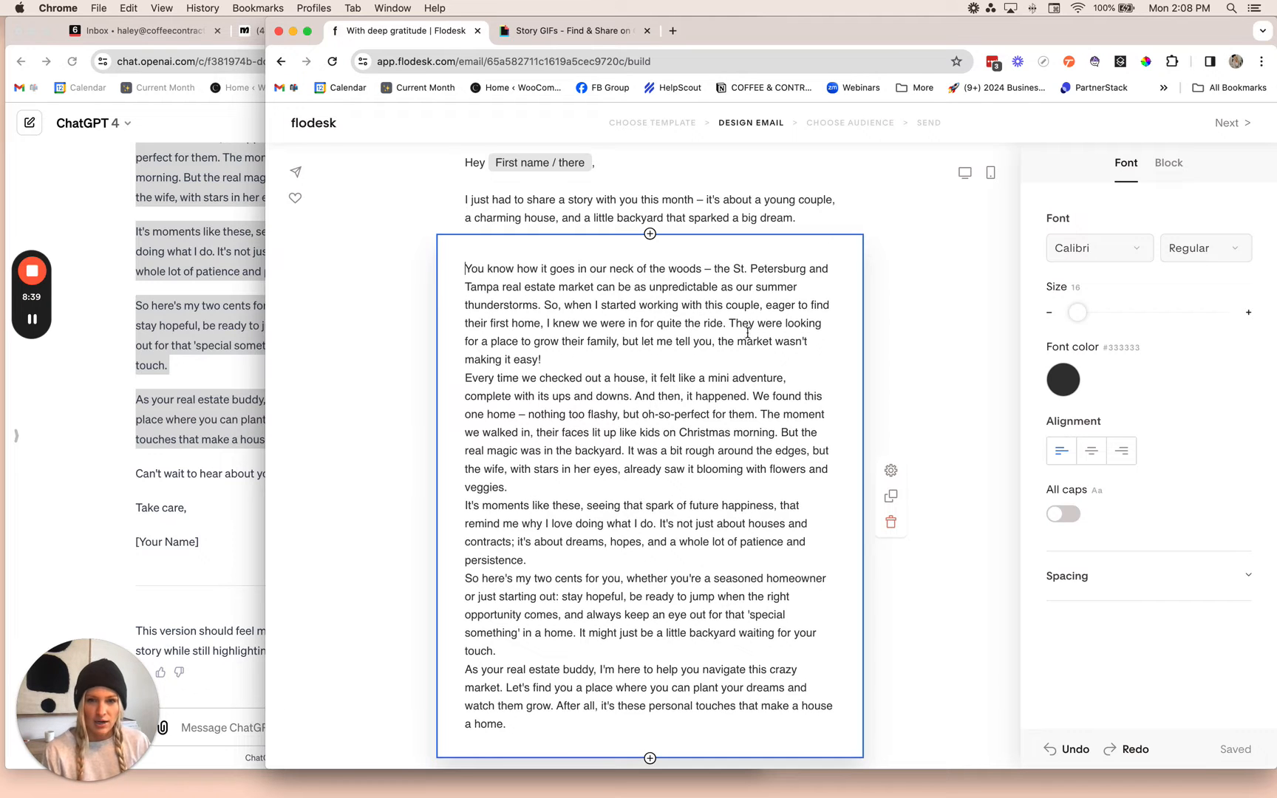
{"action": "left_click_drag", "start_coordinate": [464, 365], "coordinate": [598, 687]}
{"action": "left_click", "coordinate": [598, 687]}
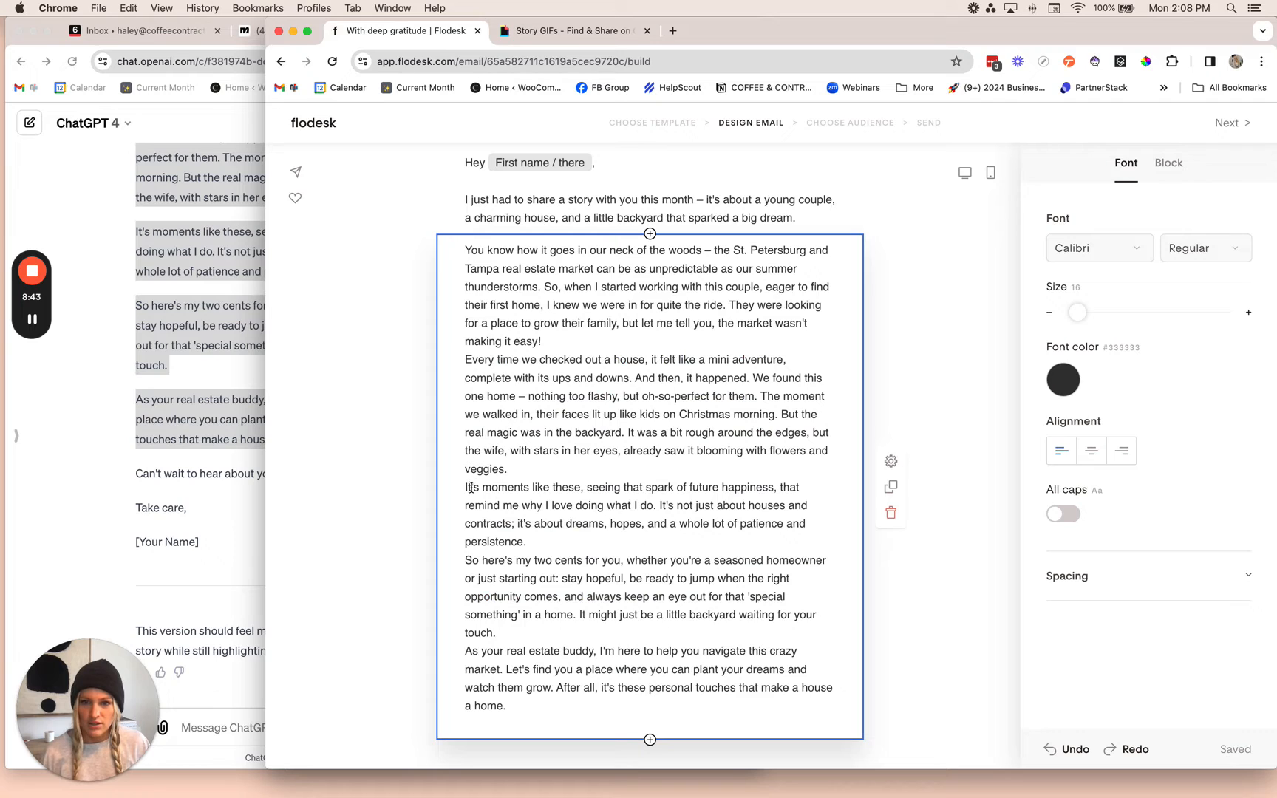
{"action": "left_click", "coordinate": [549, 342]}
{"action": "key", "text": "Return"}
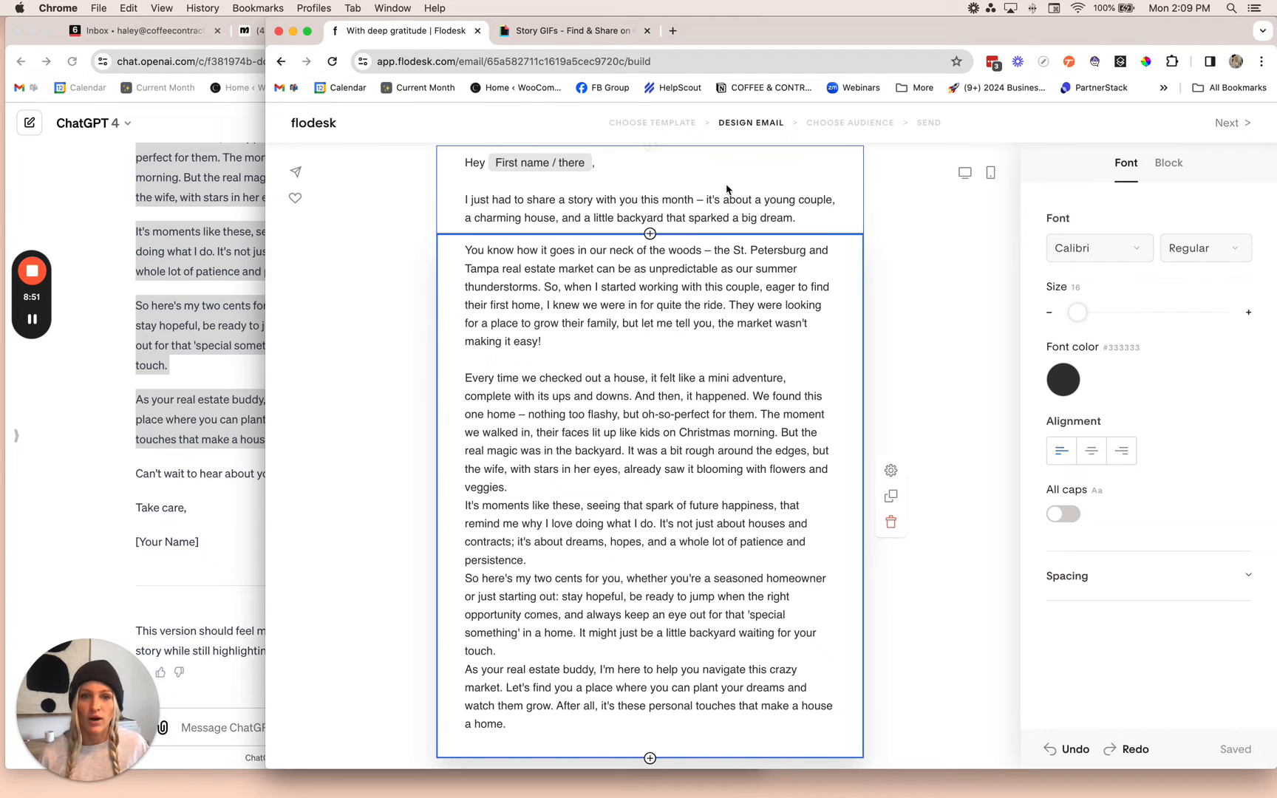
Open the block choices between the opening paragraph and the story, and check the "story" GIFs on GIPHY.
{"action": "left_click", "coordinate": [649, 234]}
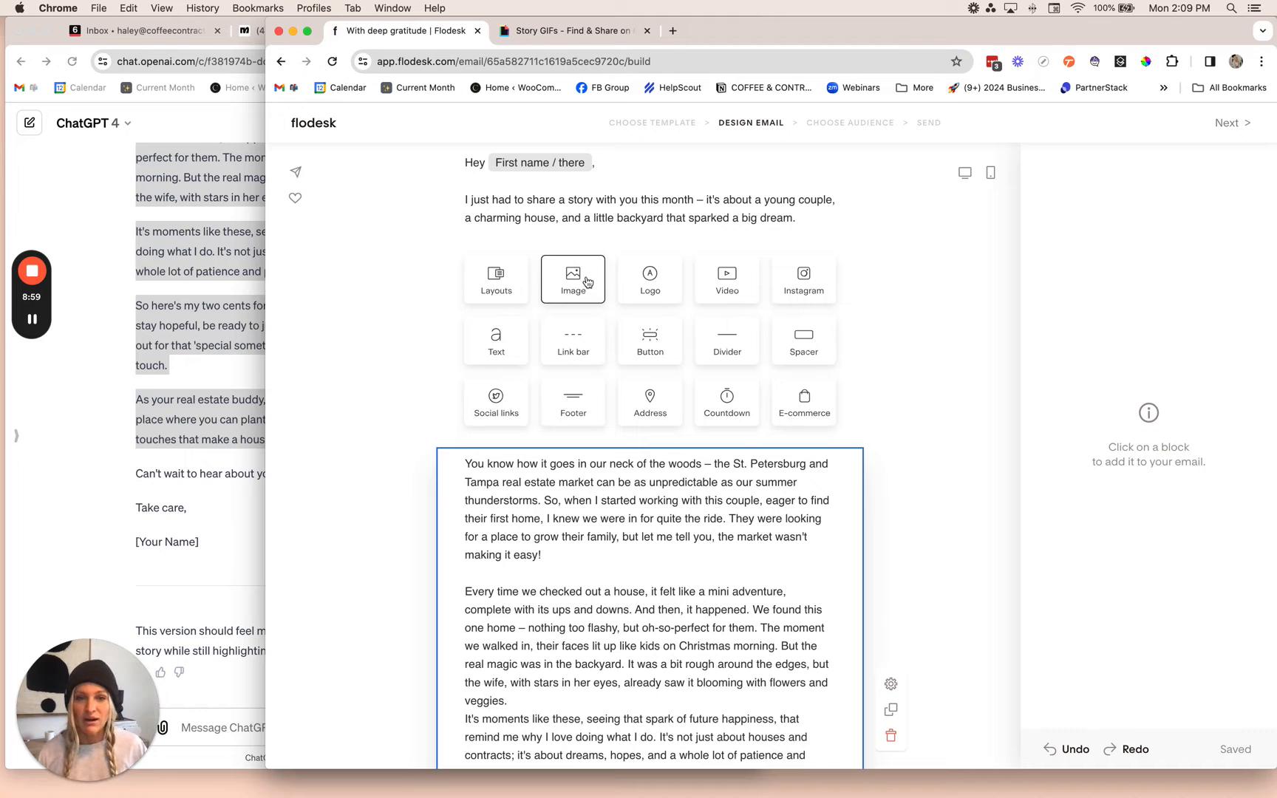
{"action": "left_click", "coordinate": [571, 31]}
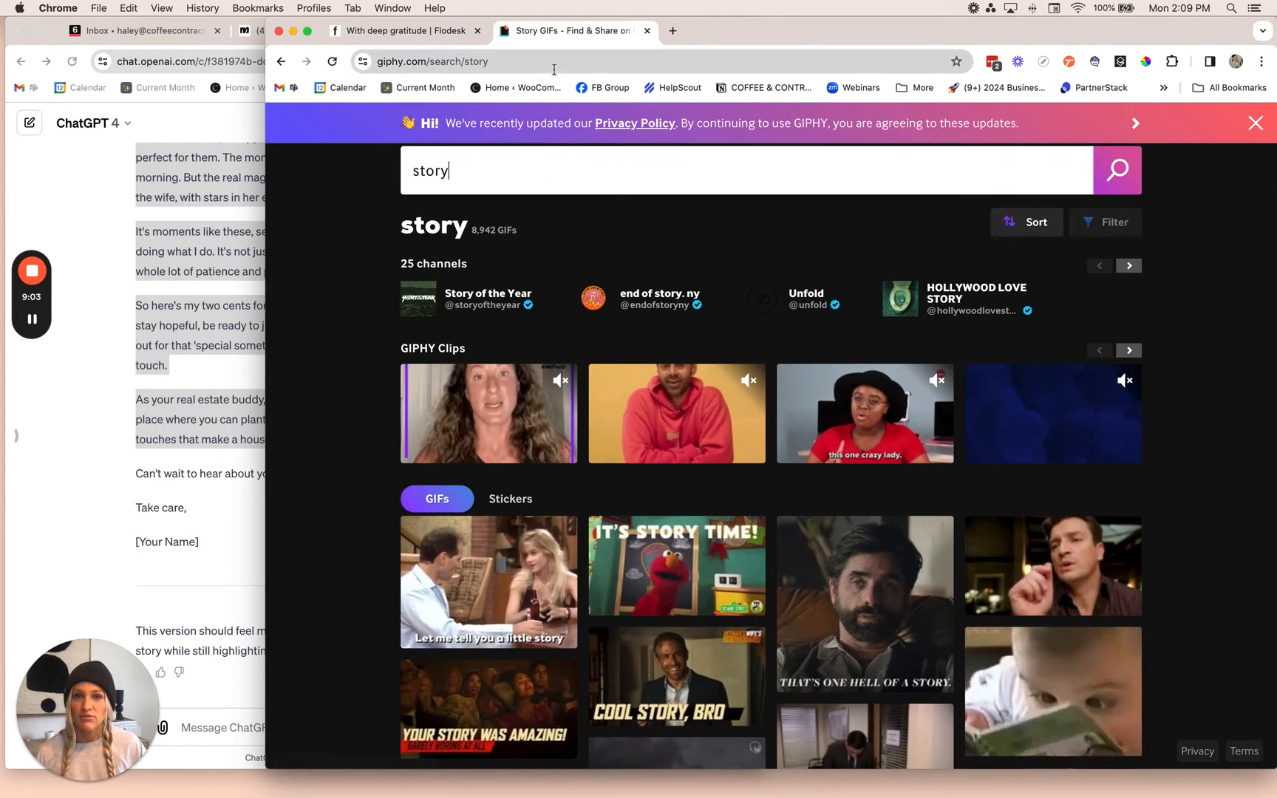
{"action": "scroll", "coordinate": [611, 308], "scroll_direction": "down", "scroll_amount": 3}
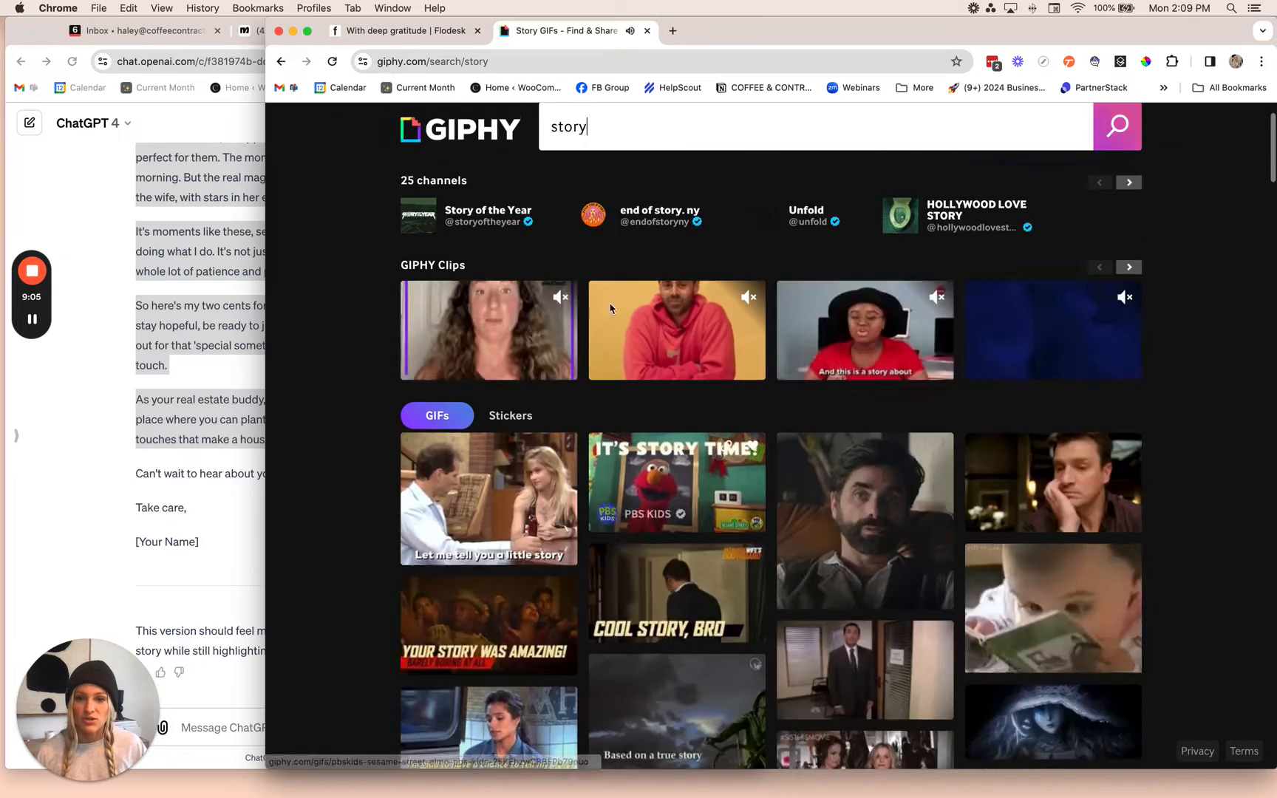
{"action": "scroll", "coordinate": [610, 308], "scroll_direction": "up", "scroll_amount": 3}
{"action": "key", "text": "super+alt+Left"}
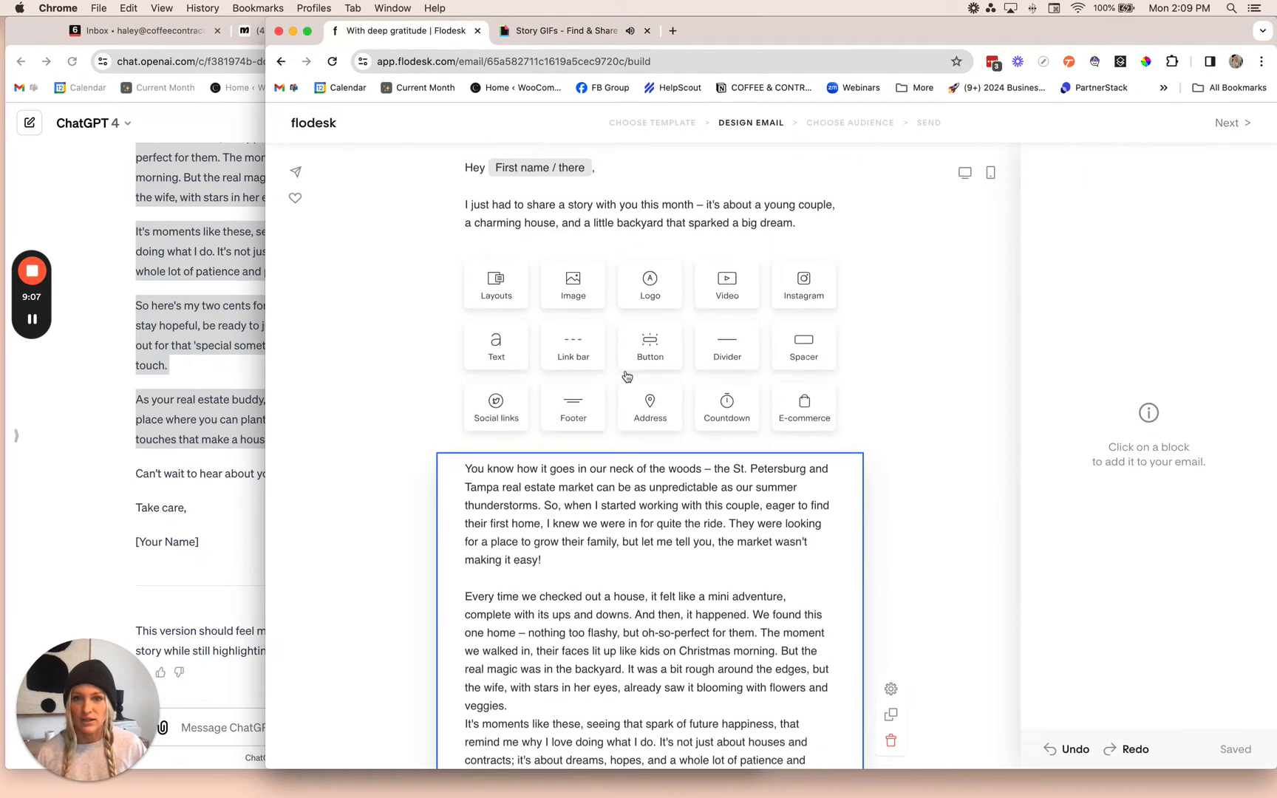
{"action": "scroll", "coordinate": [627, 377], "scroll_direction": "up", "scroll_amount": 2}
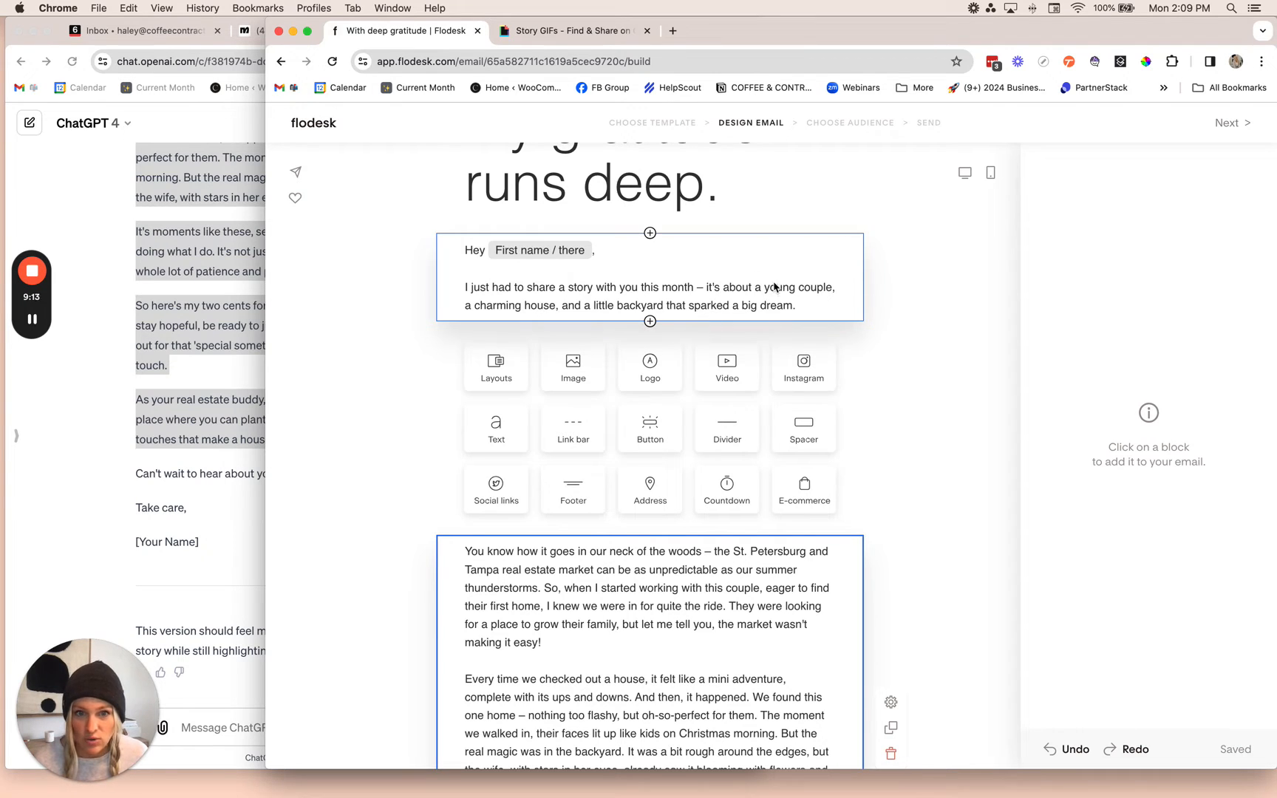
Search GIPHY for "big dream" and look through the GIFs for one that suits the newsletter.
{"action": "left_click", "coordinate": [568, 33]}
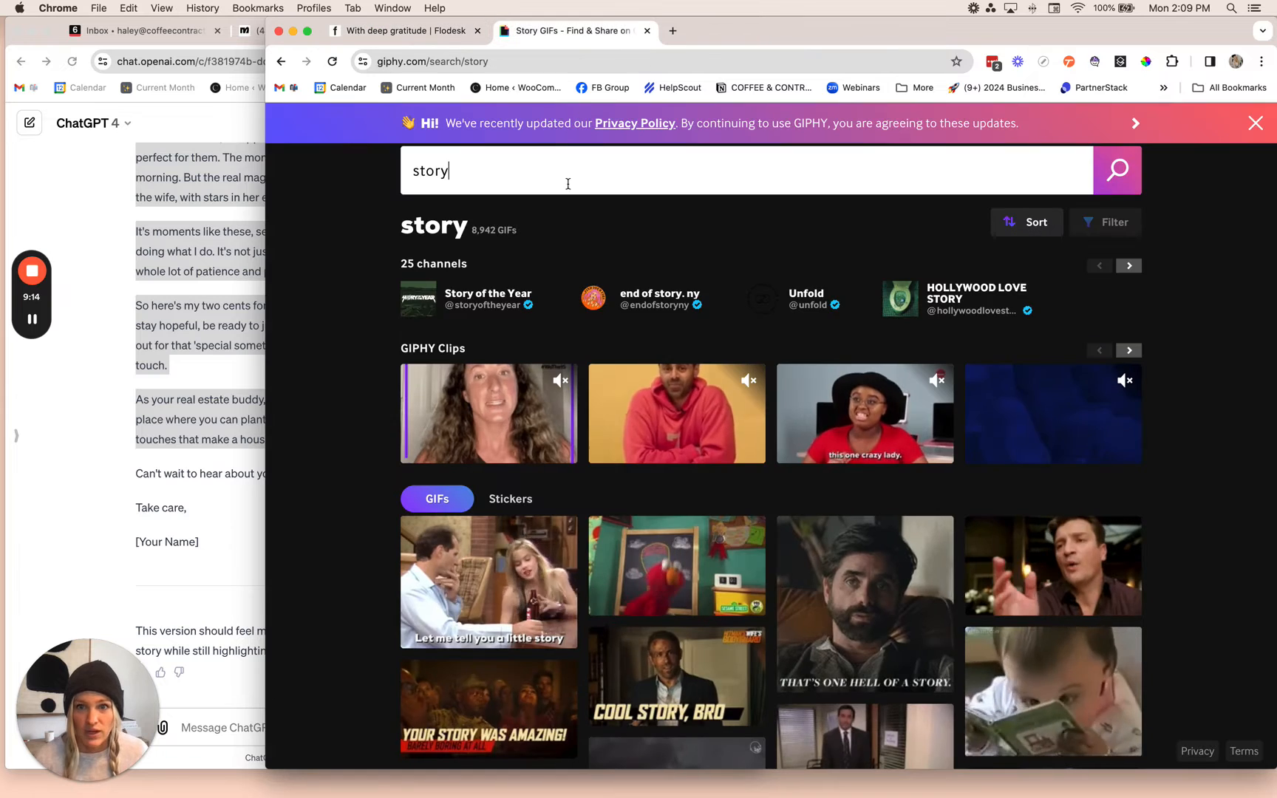
{"action": "double_click", "coordinate": [565, 180]}
{"action": "type", "text": "big dream"}
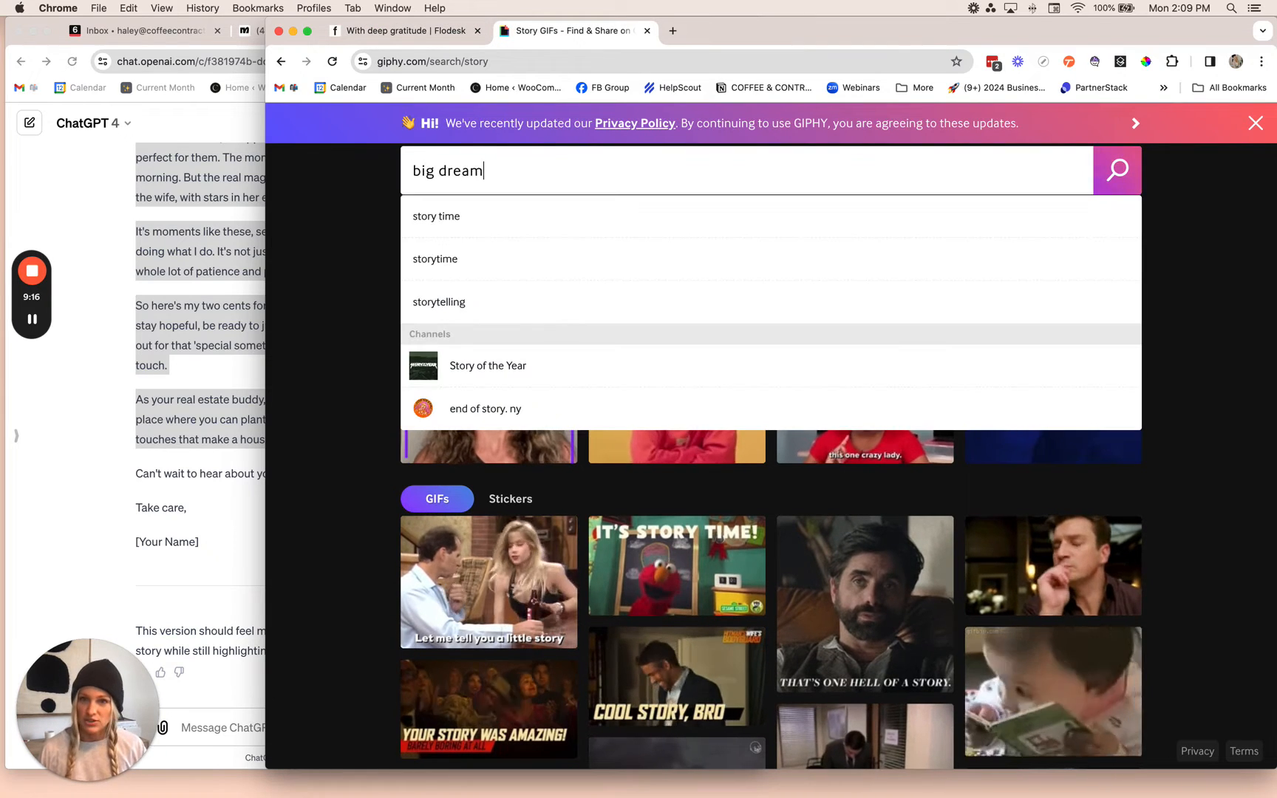
{"action": "key", "text": "Return"}
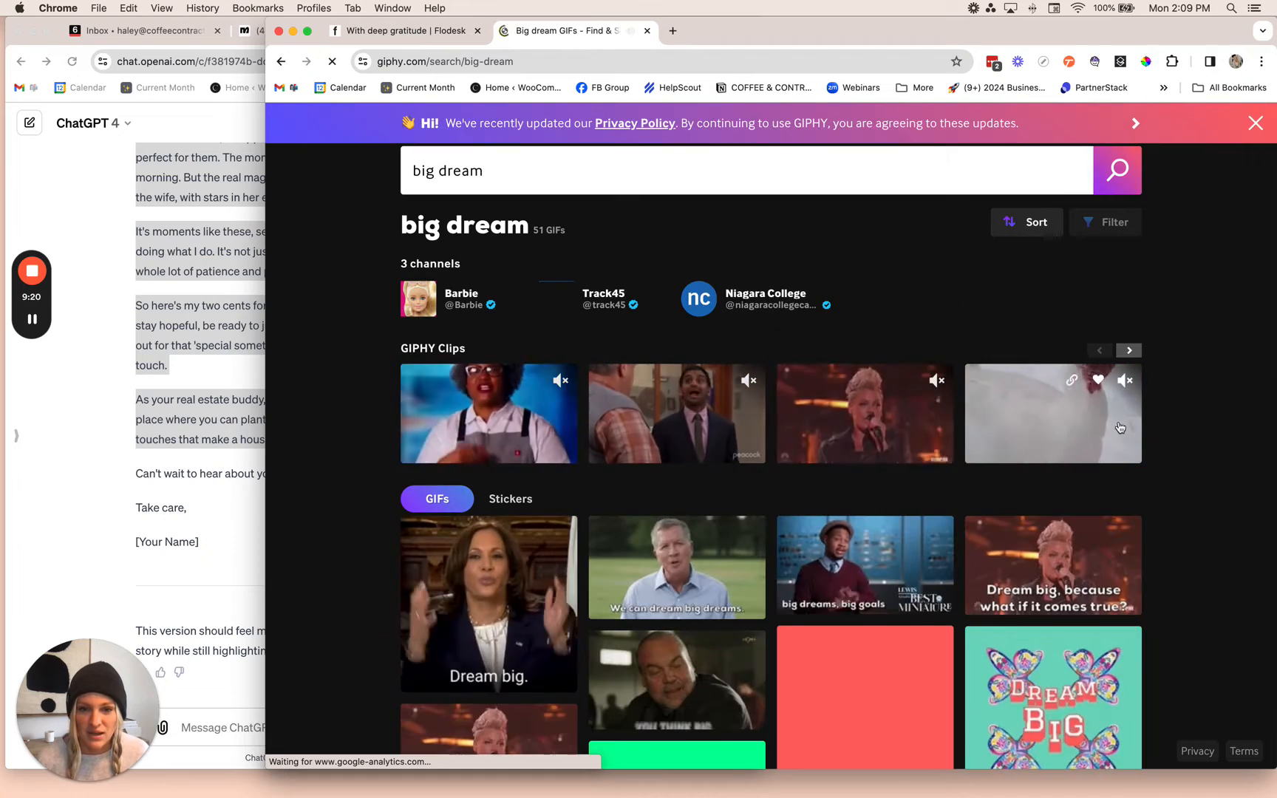
{"action": "scroll", "coordinate": [1249, 452], "scroll_direction": "down", "scroll_amount": 3}
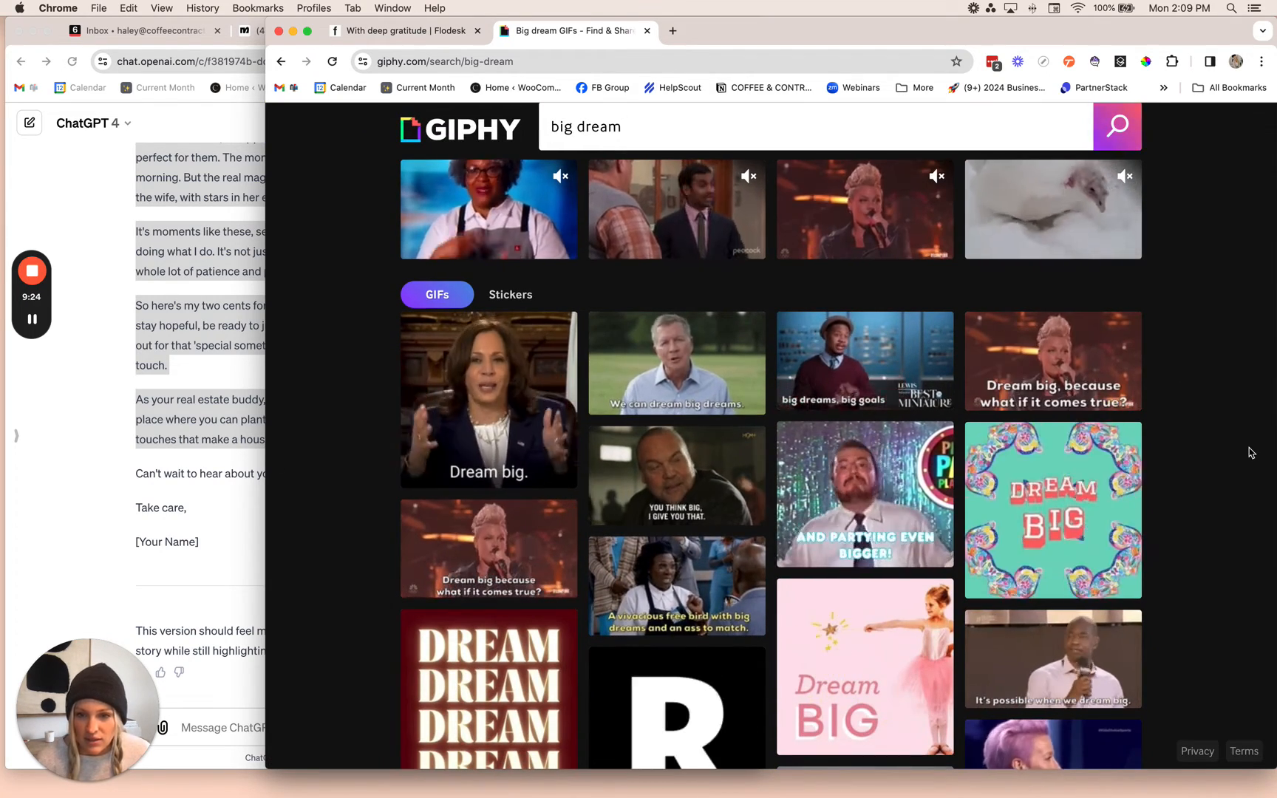
{"action": "scroll", "coordinate": [1248, 452], "scroll_direction": "down", "scroll_amount": 3}
{"action": "scroll", "coordinate": [1249, 452], "scroll_direction": "up", "scroll_amount": 1}
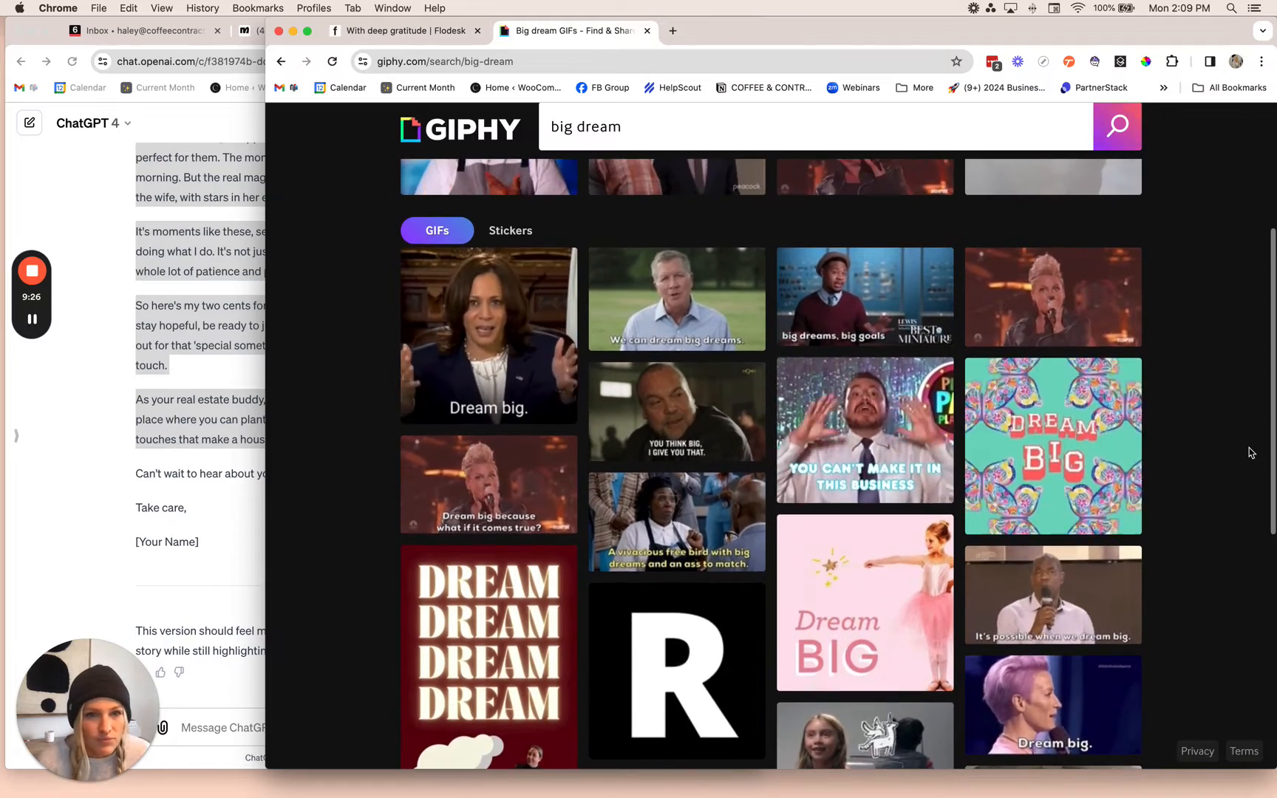
{"action": "scroll", "coordinate": [1248, 452], "scroll_direction": "down", "scroll_amount": 5}
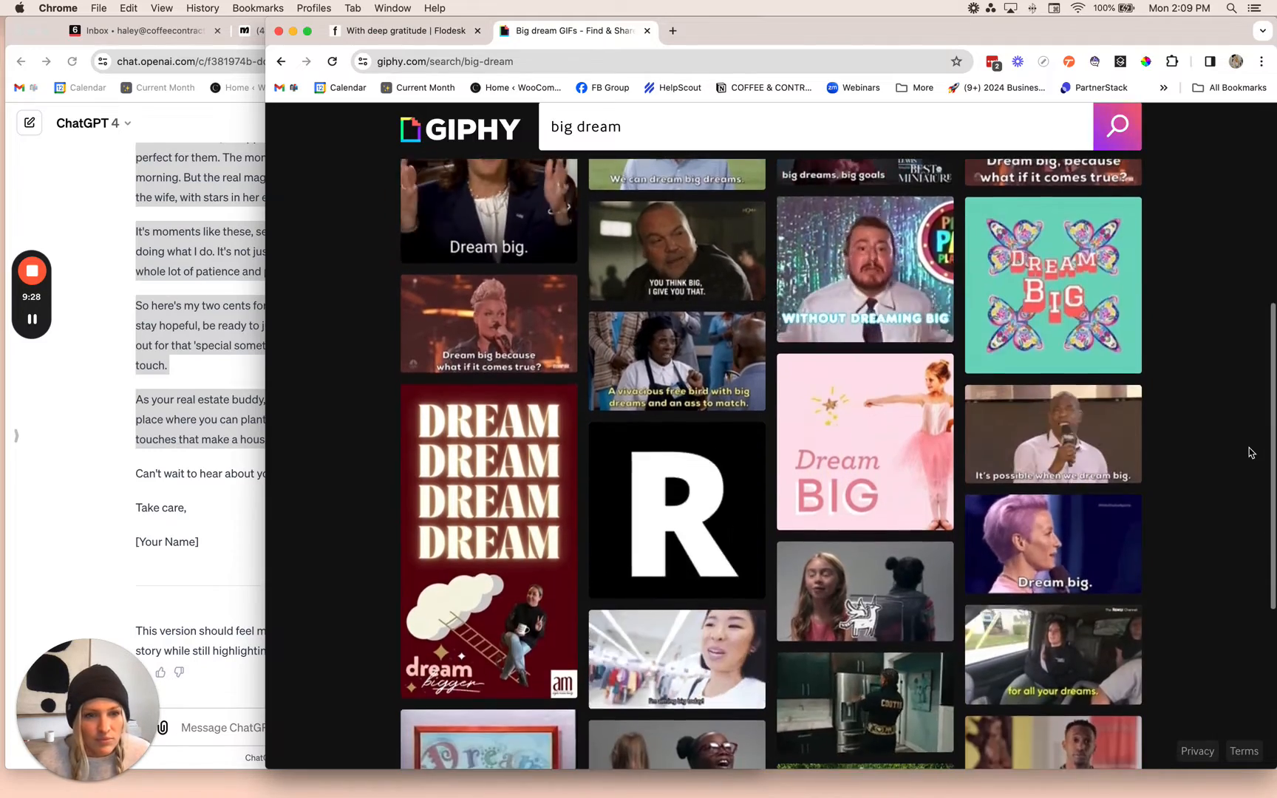
{"action": "scroll", "coordinate": [1249, 453], "scroll_direction": "down", "scroll_amount": 2}
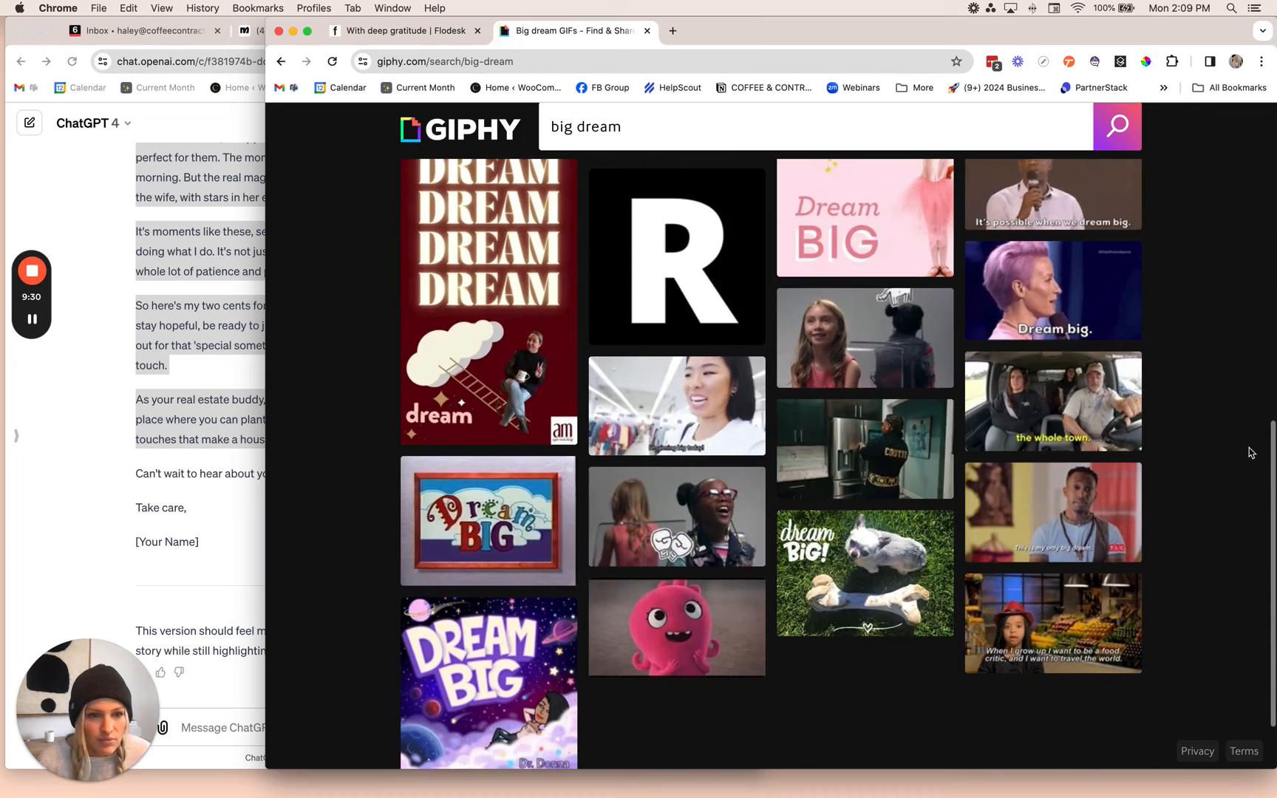
{"action": "scroll", "coordinate": [1249, 452], "scroll_direction": "down", "scroll_amount": 1}
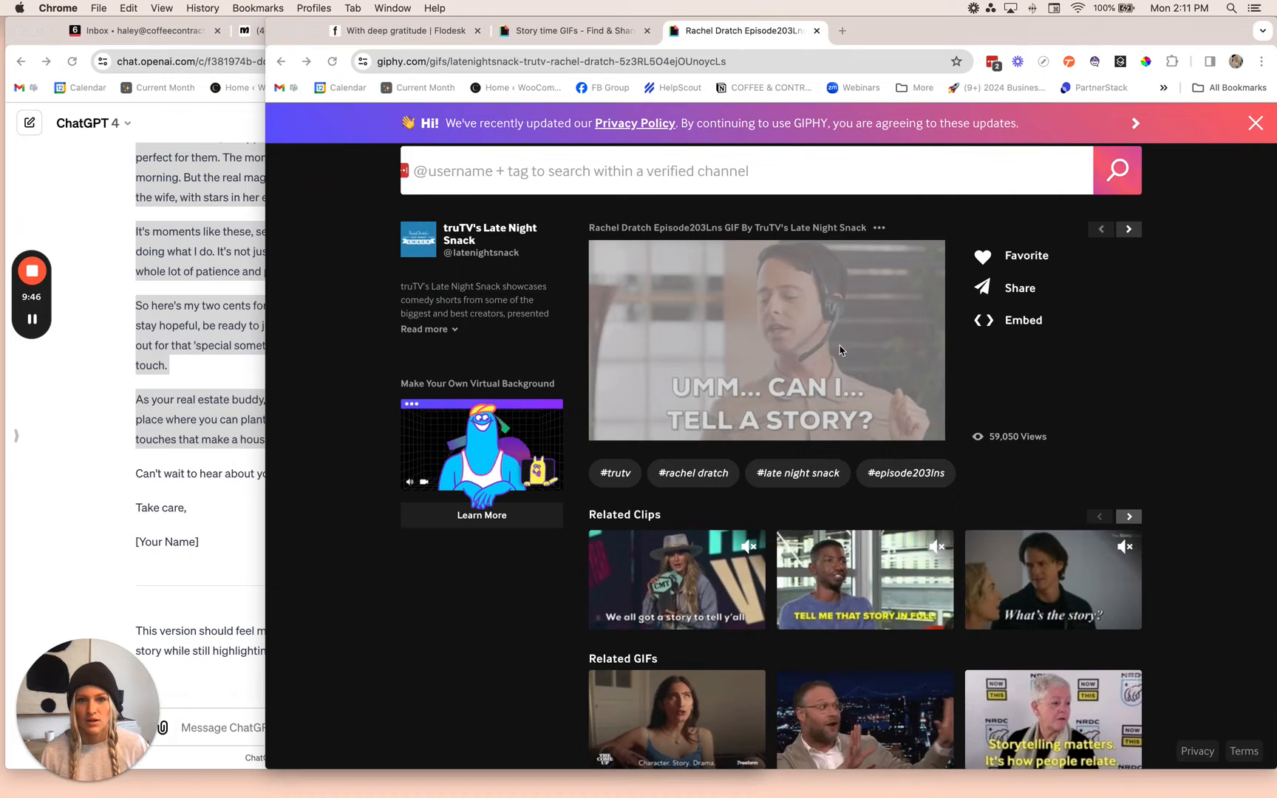
Save the "Umm... Can I... Tell a Story?" GIF from its GIPHY page to the computer.
{"action": "right_click", "coordinate": [845, 331]}
{"action": "left_click", "coordinate": [904, 360]}
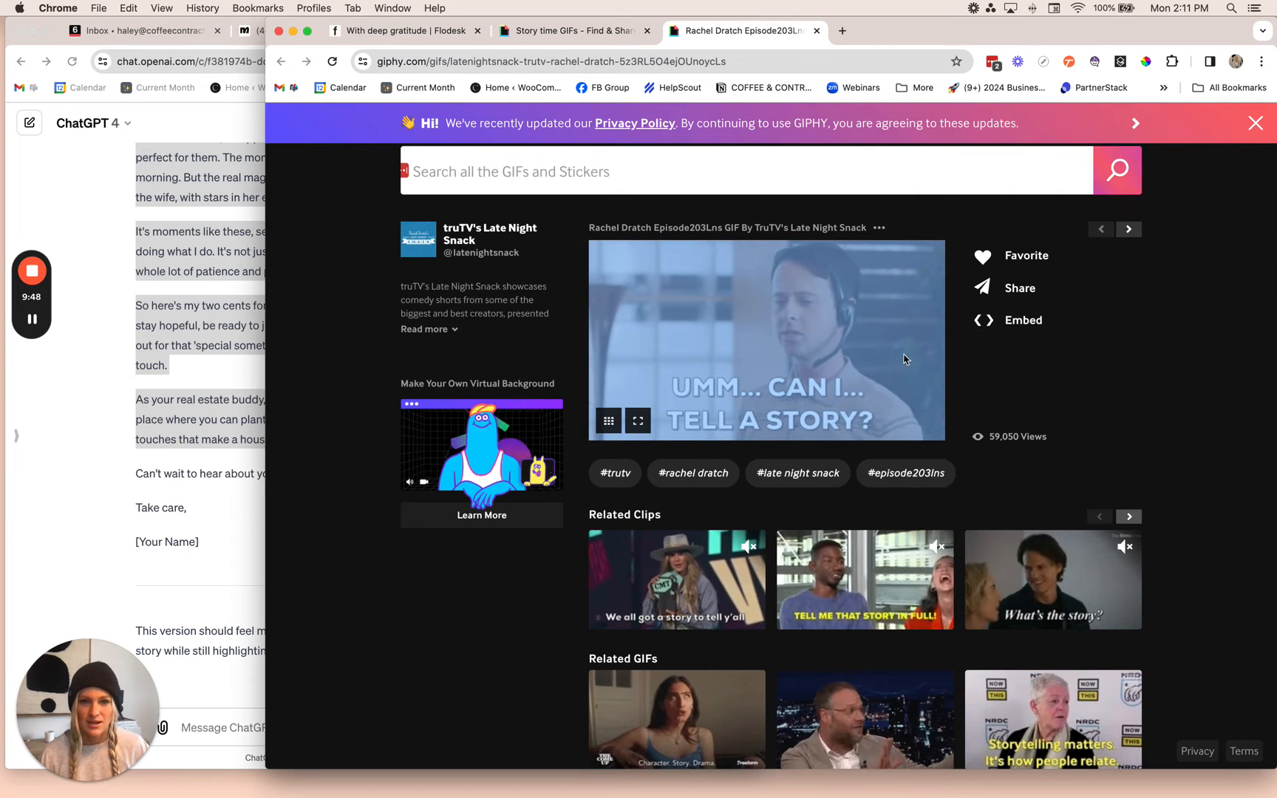
{"action": "left_click", "coordinate": [1035, 378]}
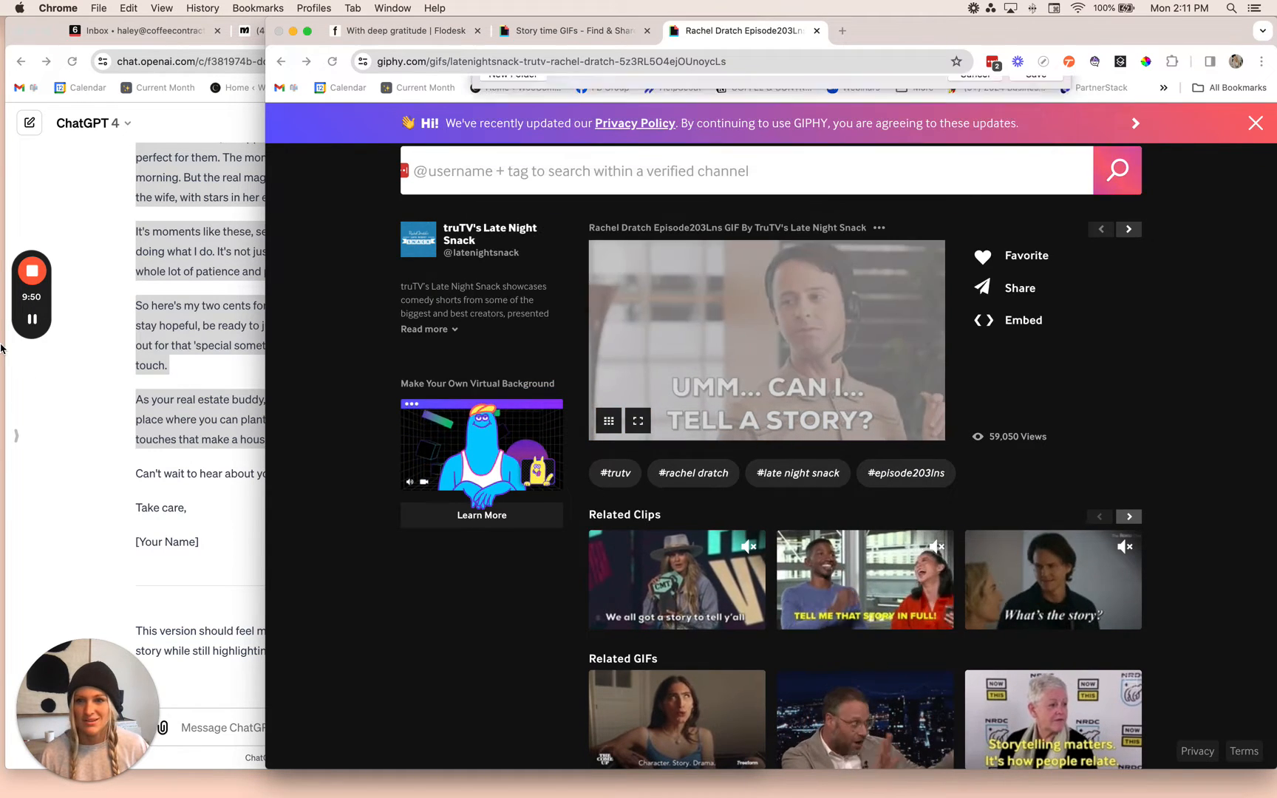
Switch to Flodesk, insert an image block between the opening paragraph and the story, and open and cancel its image upload.
{"action": "left_click", "coordinate": [422, 33]}
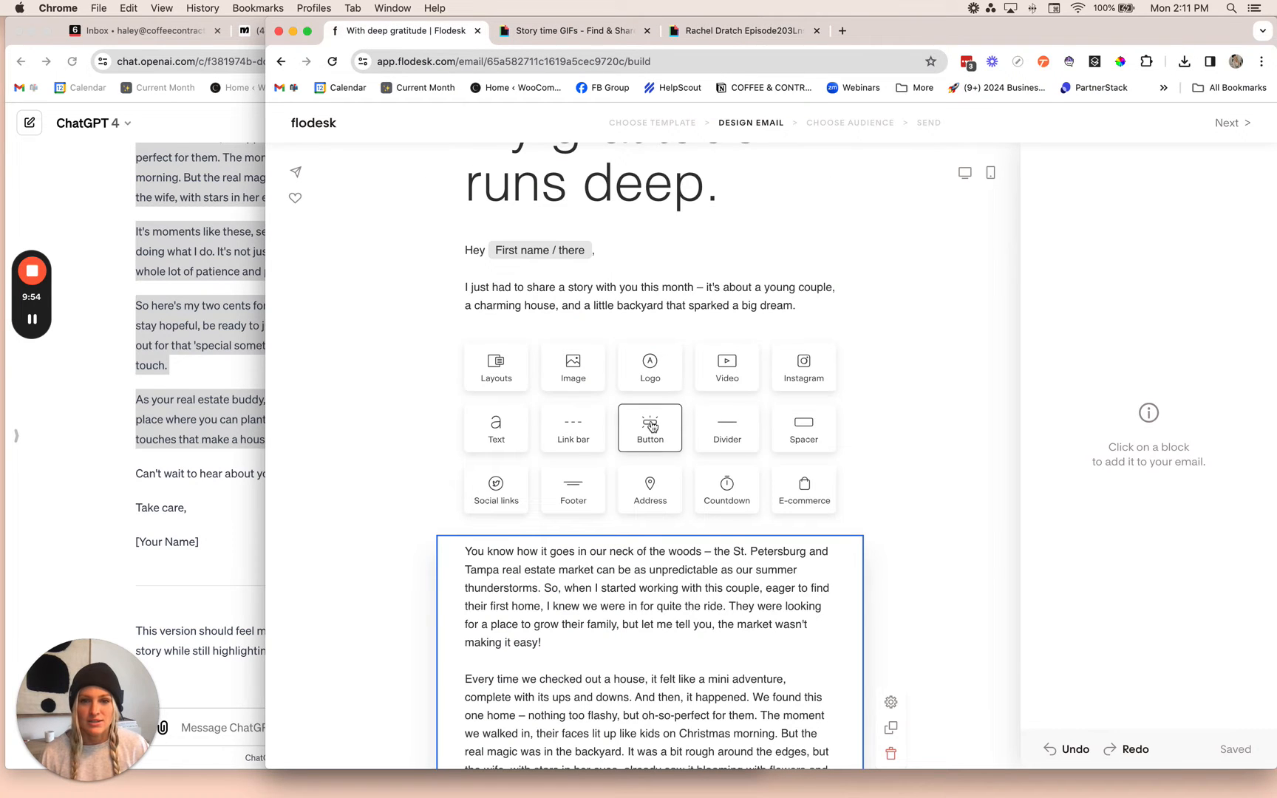
{"action": "left_click", "coordinate": [574, 370]}
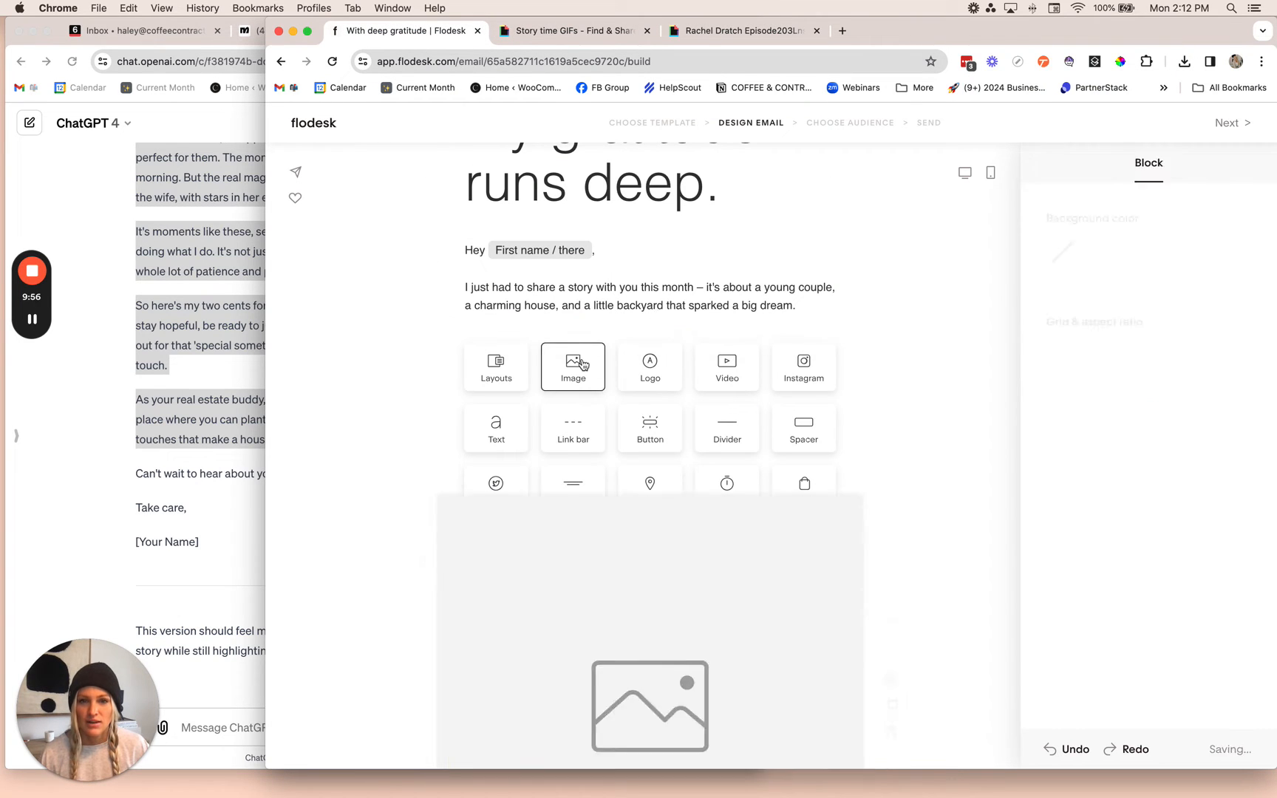
{"action": "left_click", "coordinate": [742, 522]}
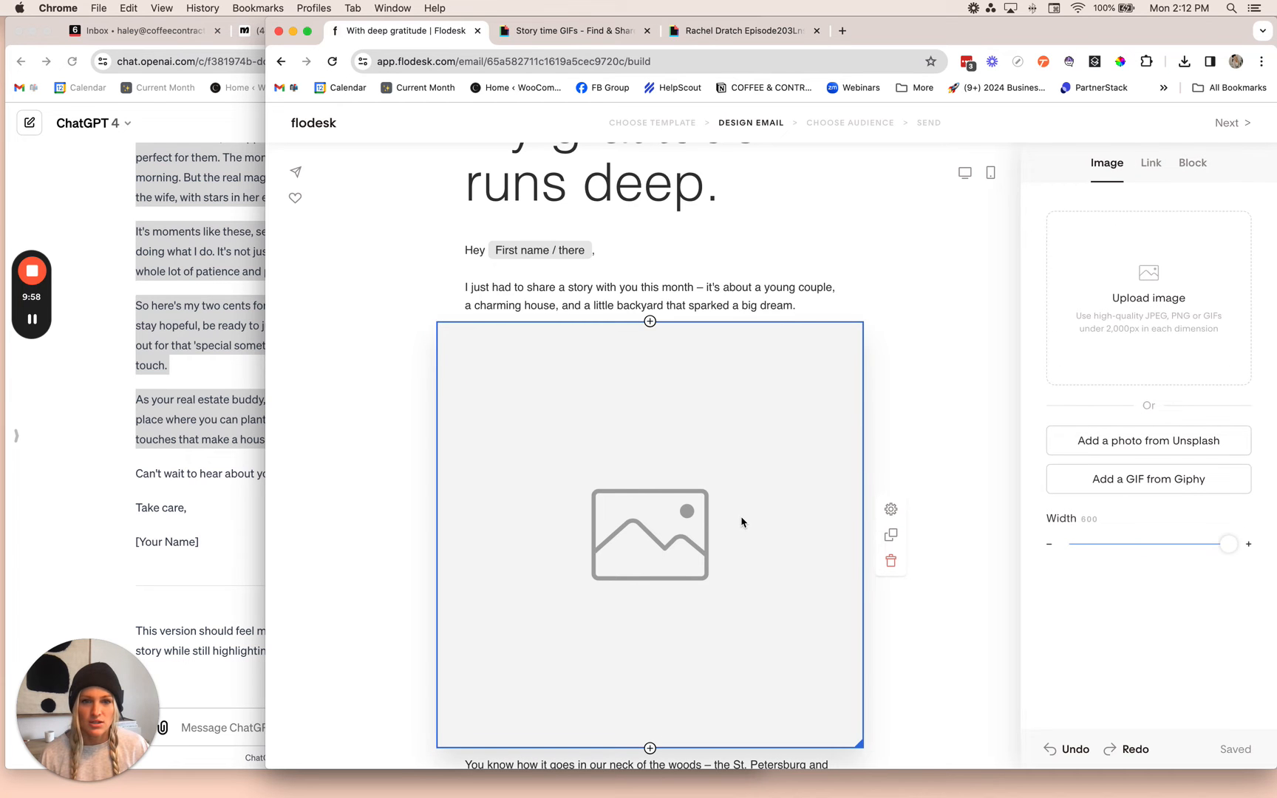
{"action": "left_click", "coordinate": [1140, 351]}
{"action": "left_click", "coordinate": [960, 377]}
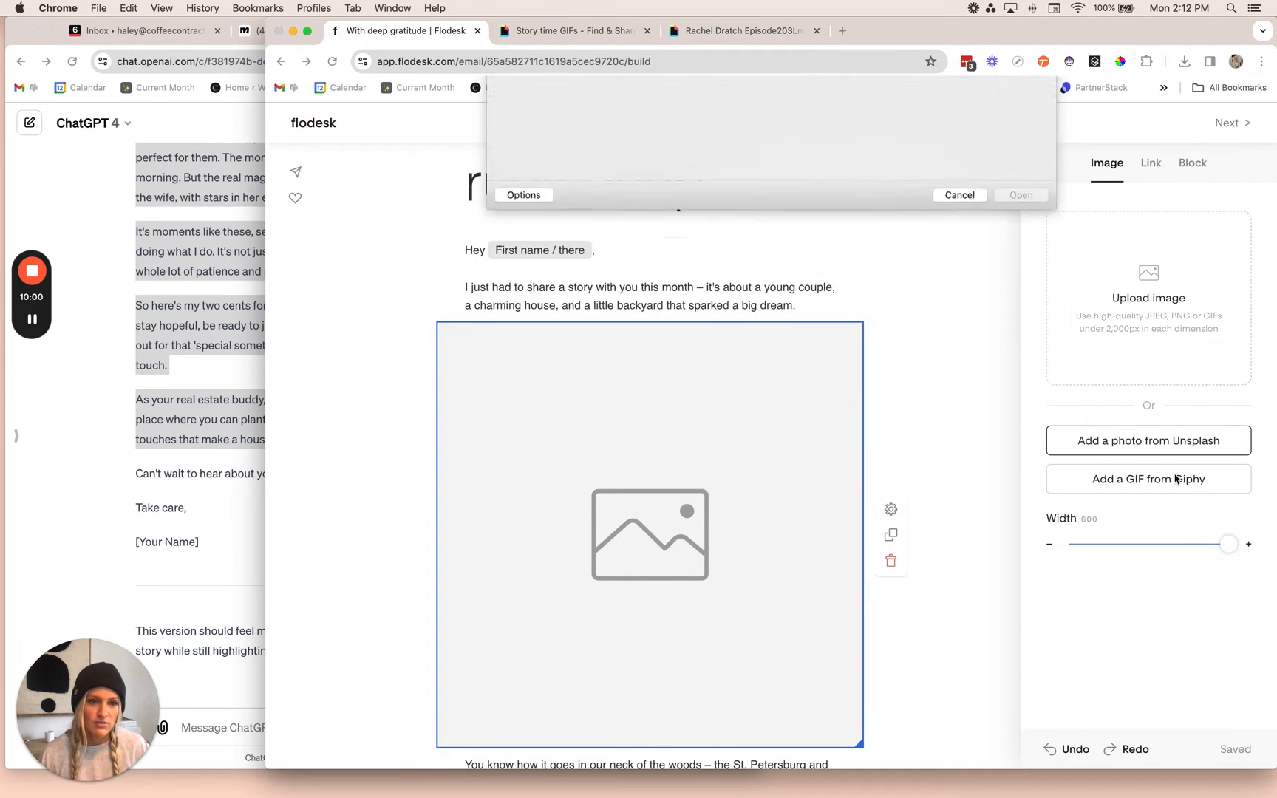
Open the Giphy library for the image block and search it for "storytime" and "story time".
{"action": "left_click", "coordinate": [1175, 479]}
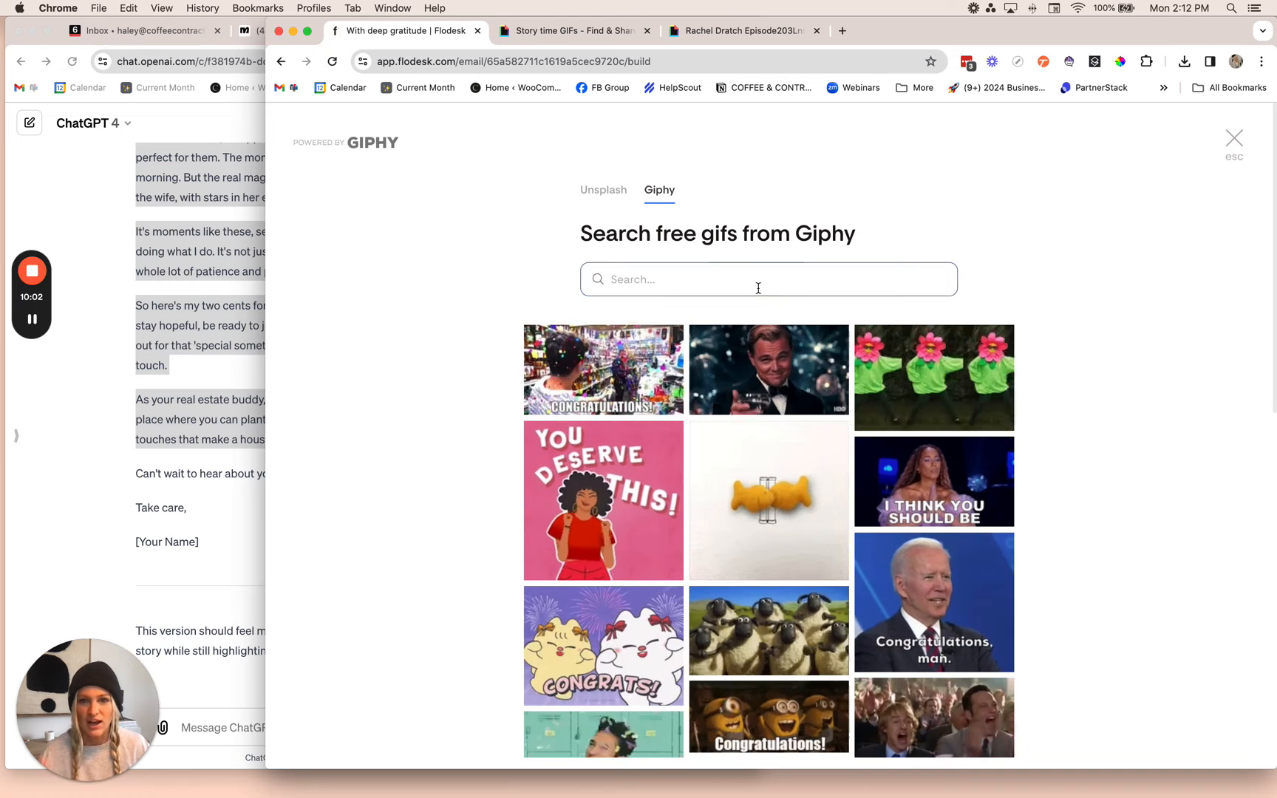
{"action": "left_click", "coordinate": [758, 287]}
{"action": "type", "text": "storytime"}
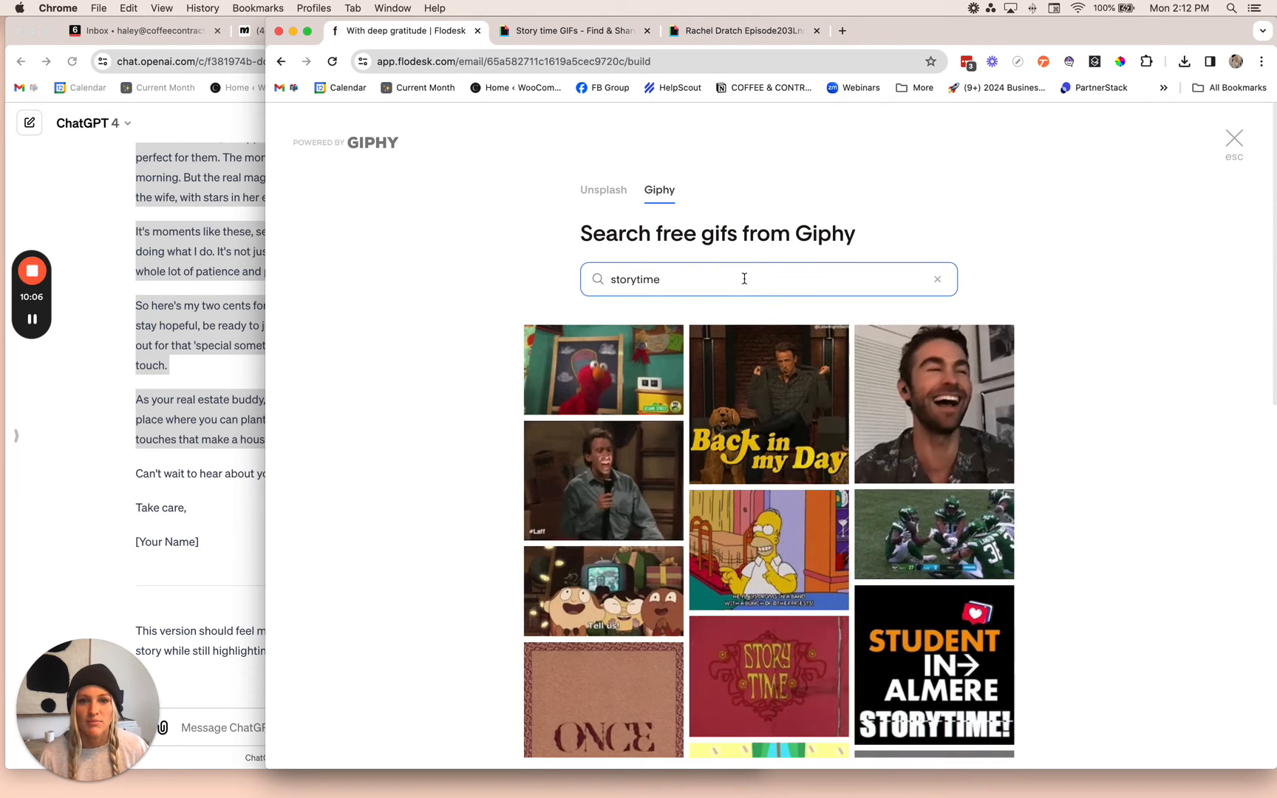
{"action": "left_click", "coordinate": [635, 279]}
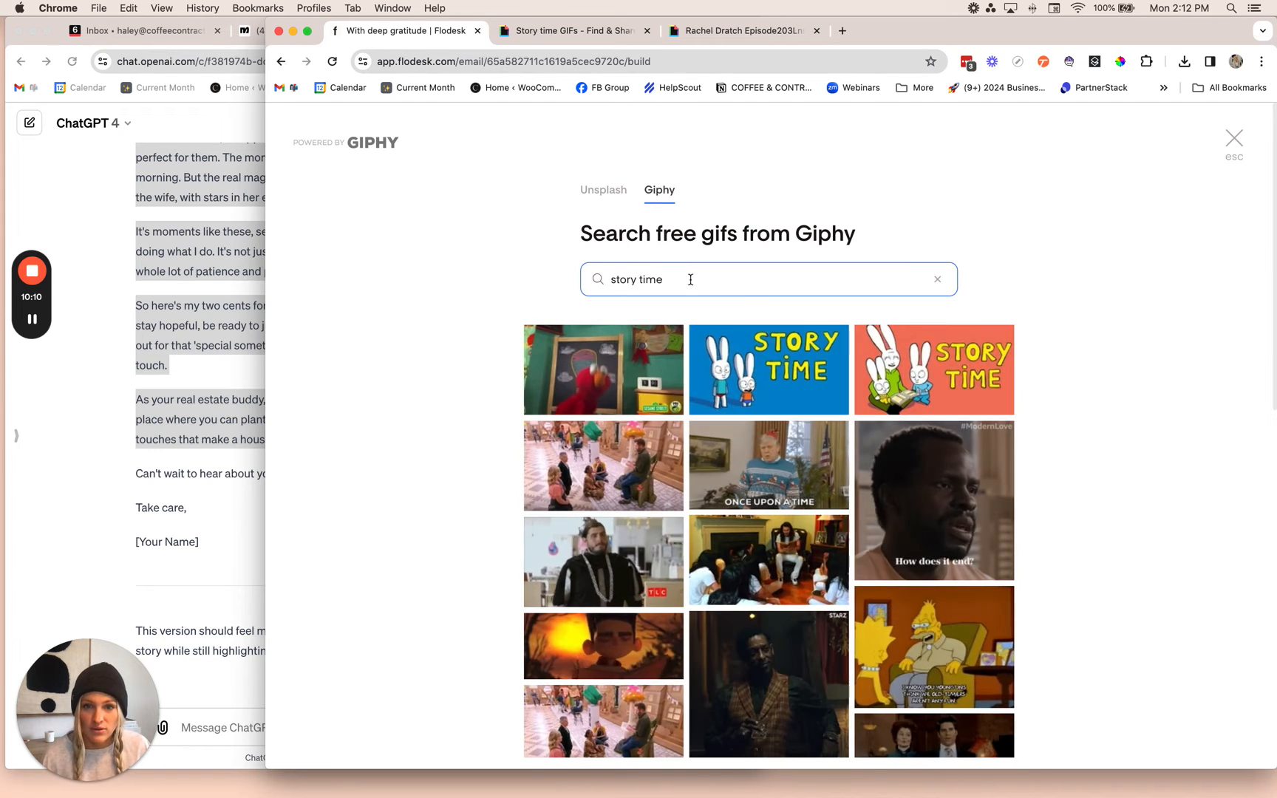
Find the "Umm... Can I... Tell a Story?" GIF among the story time results, insert it into the image block, and set its width to 310.
{"action": "scroll", "coordinate": [1034, 390], "scroll_direction": "down", "scroll_amount": 15}
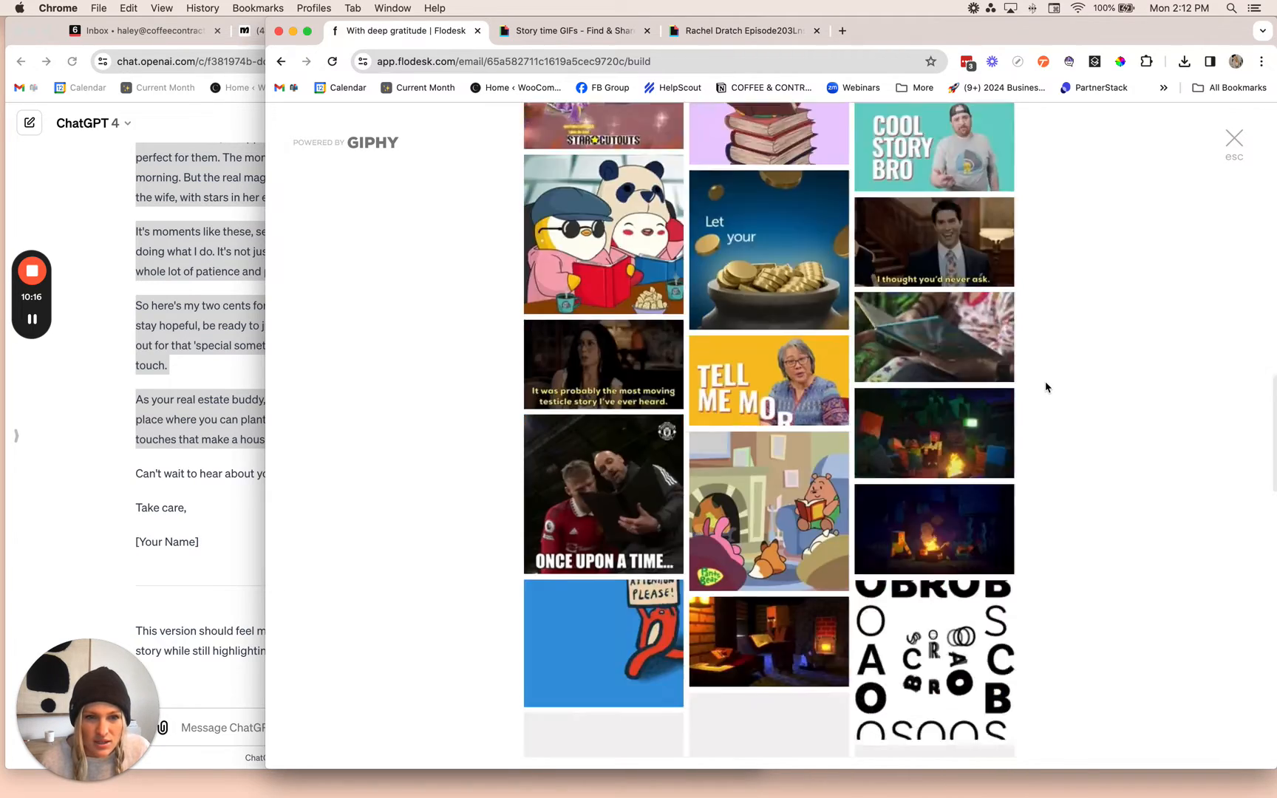
{"action": "scroll", "coordinate": [1045, 387], "scroll_direction": "down", "scroll_amount": 7}
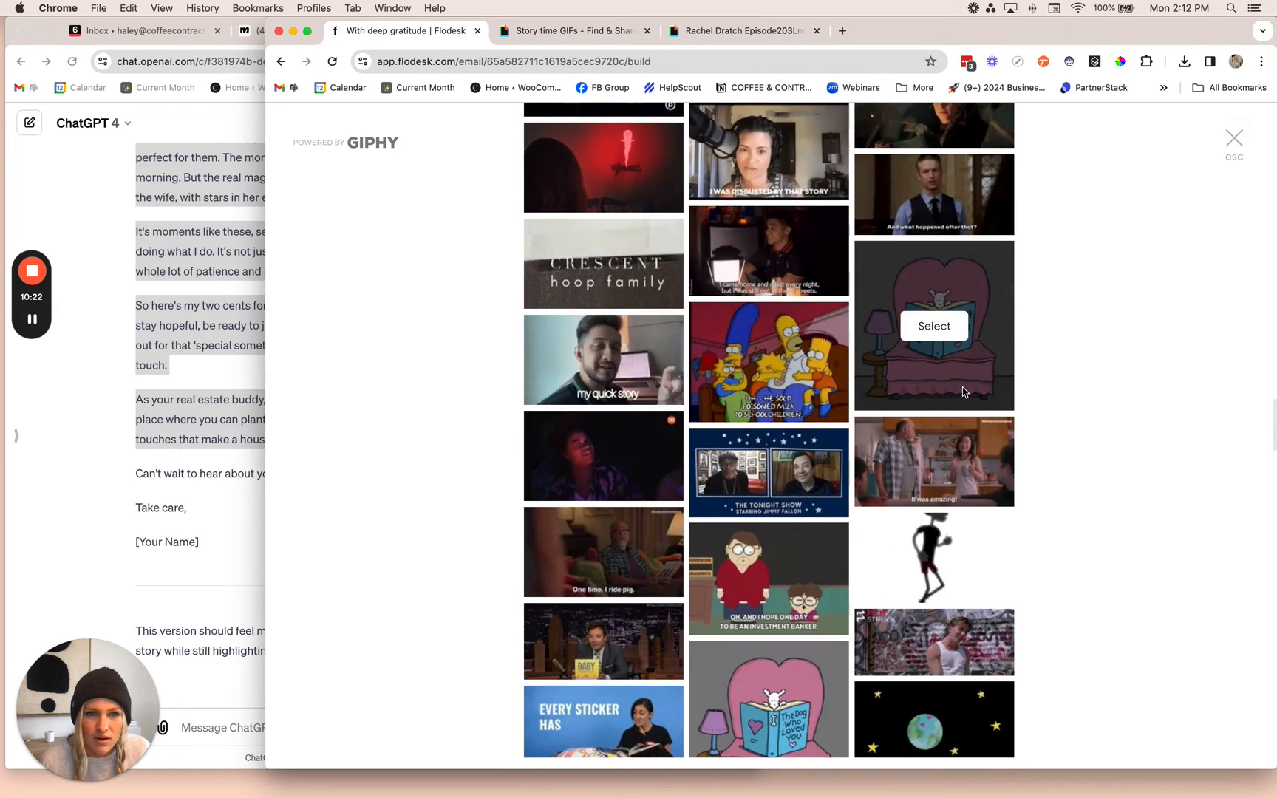
{"action": "scroll", "coordinate": [964, 392], "scroll_direction": "down", "scroll_amount": 3}
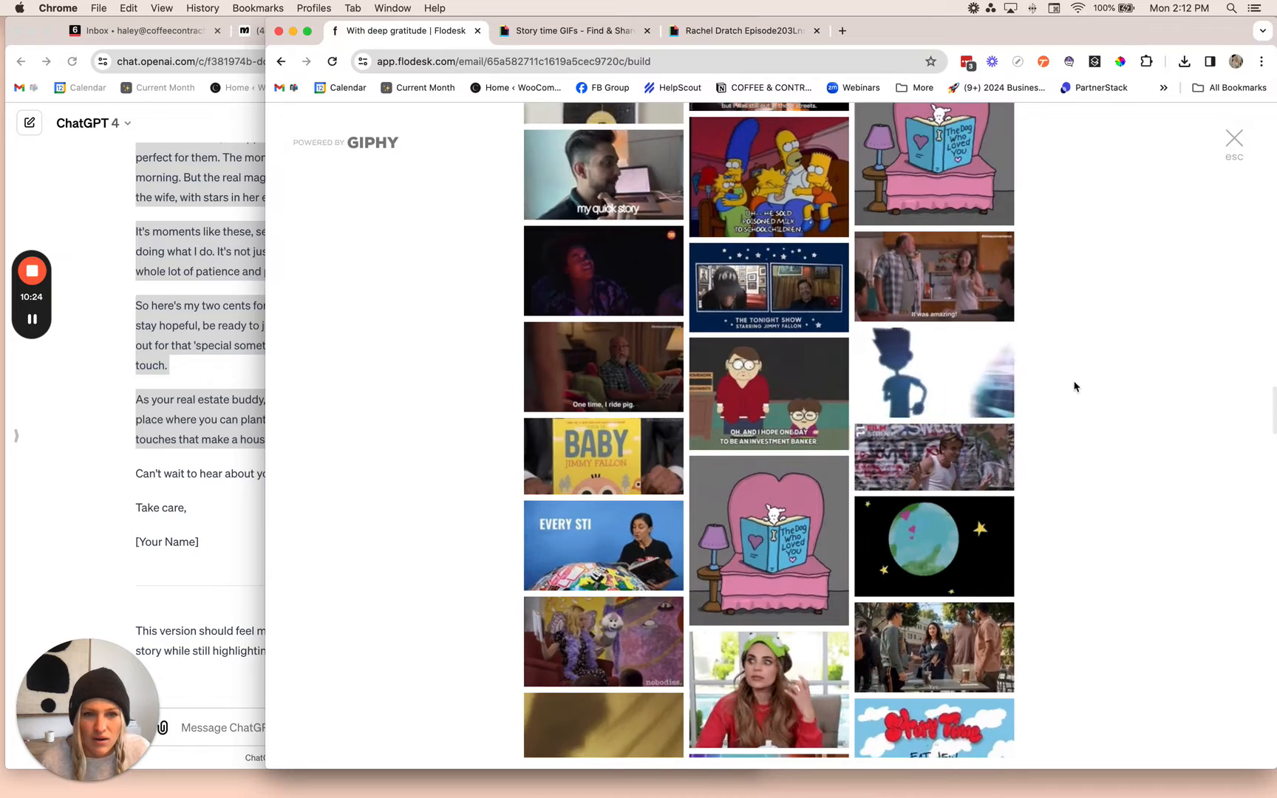
{"action": "scroll", "coordinate": [935, 366], "scroll_direction": "down", "scroll_amount": 15}
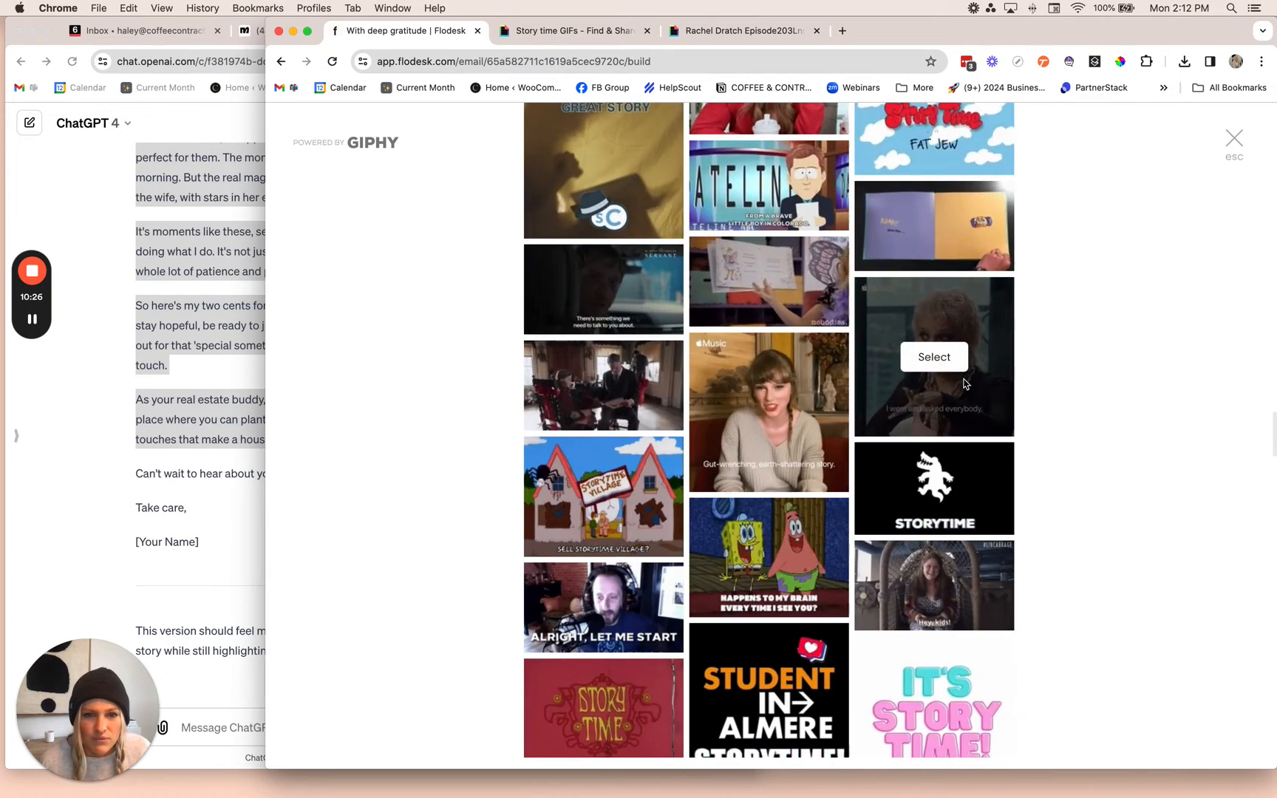
{"action": "scroll", "coordinate": [964, 384], "scroll_direction": "down", "scroll_amount": 1}
{"action": "scroll", "coordinate": [964, 383], "scroll_direction": "down", "scroll_amount": 8}
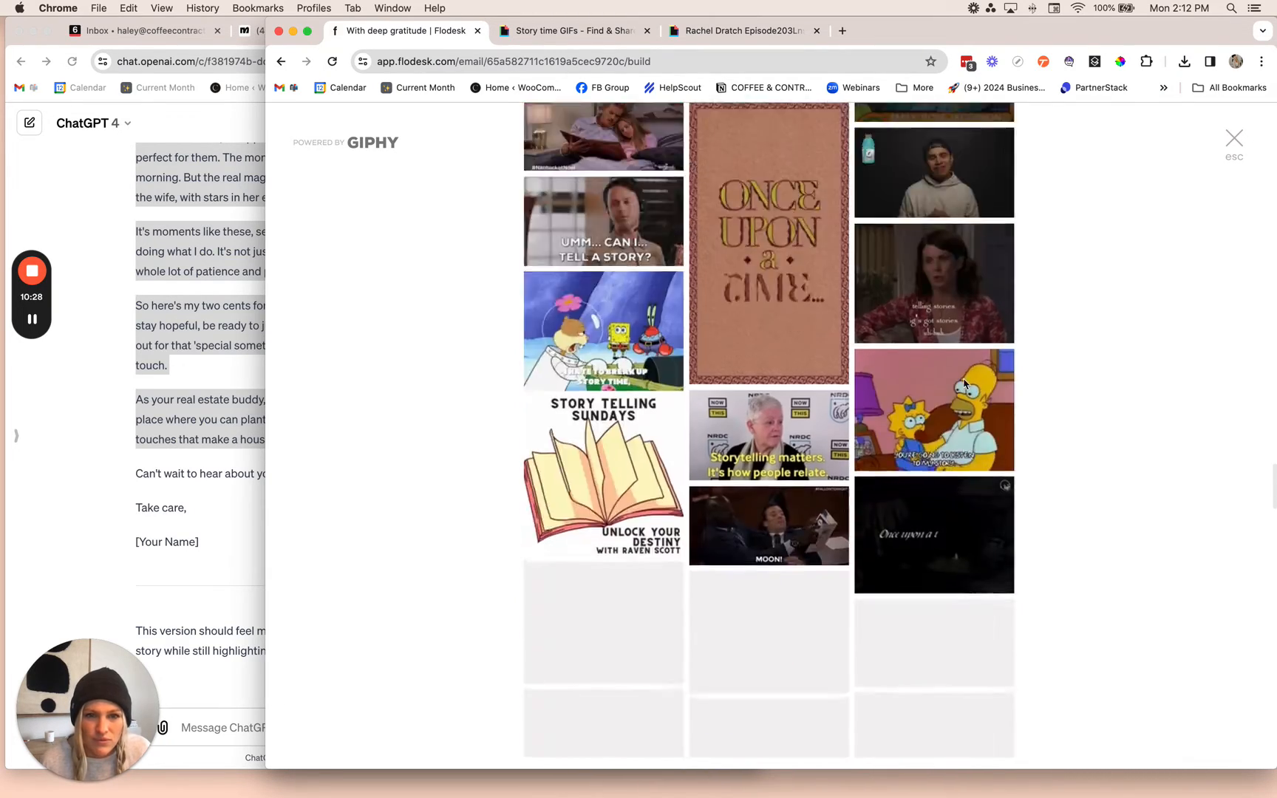
{"action": "scroll", "coordinate": [964, 384], "scroll_direction": "up", "scroll_amount": 8}
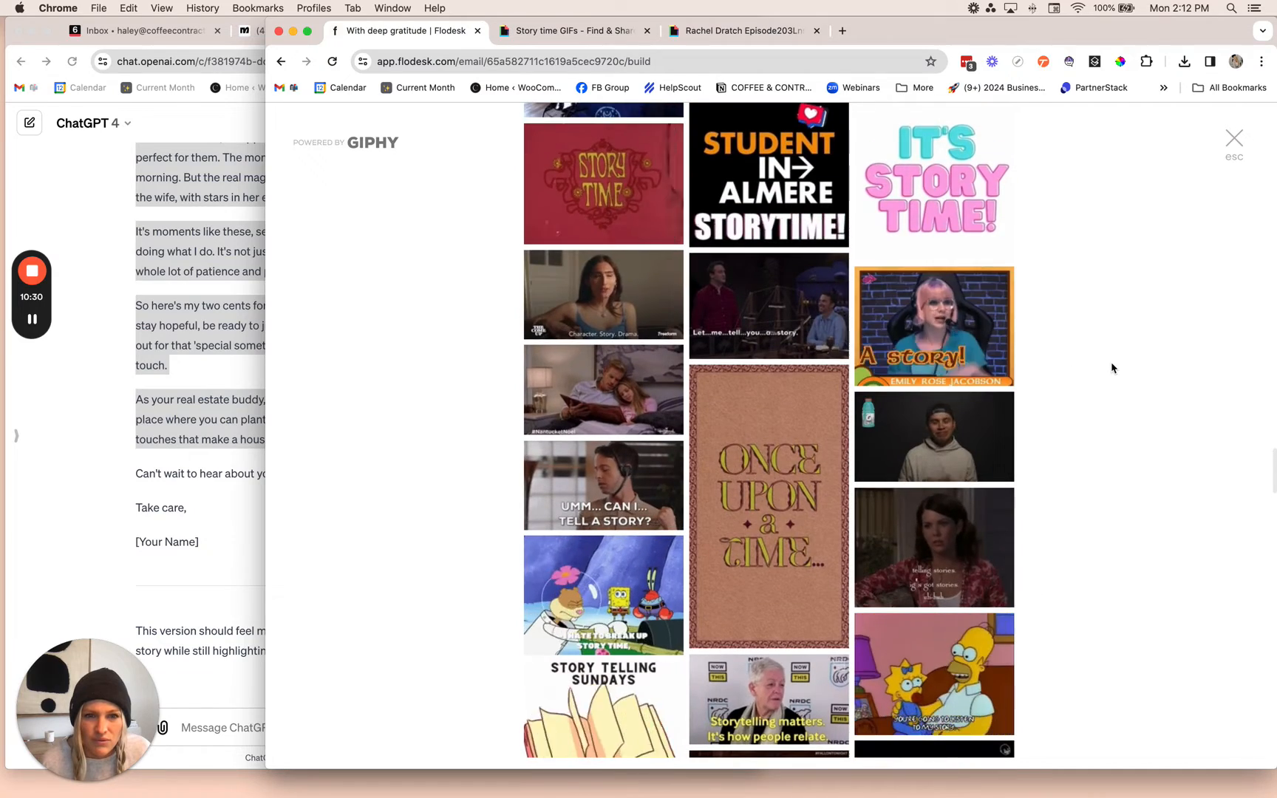
{"action": "scroll", "coordinate": [934, 420], "scroll_direction": "down", "scroll_amount": 10}
{"action": "scroll", "coordinate": [934, 420], "scroll_direction": "up", "scroll_amount": 6}
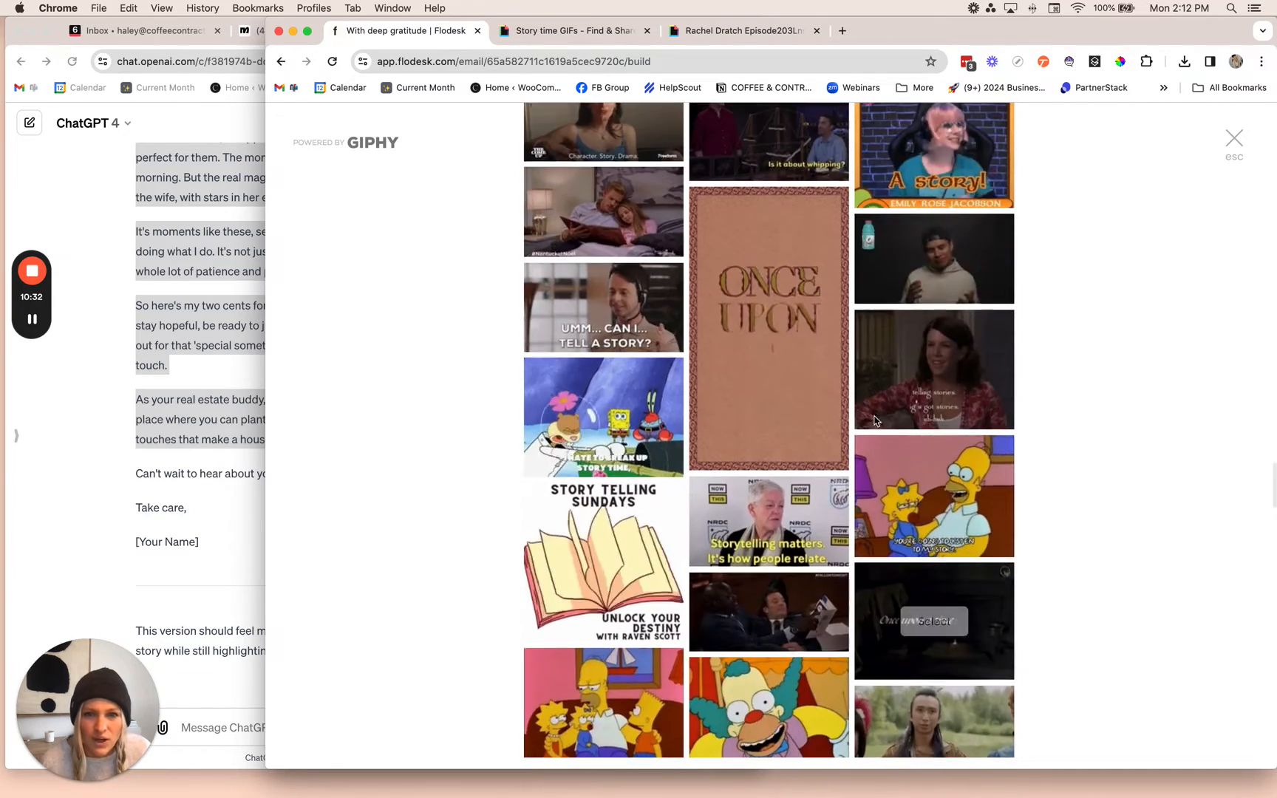
{"action": "left_click", "coordinate": [602, 302]}
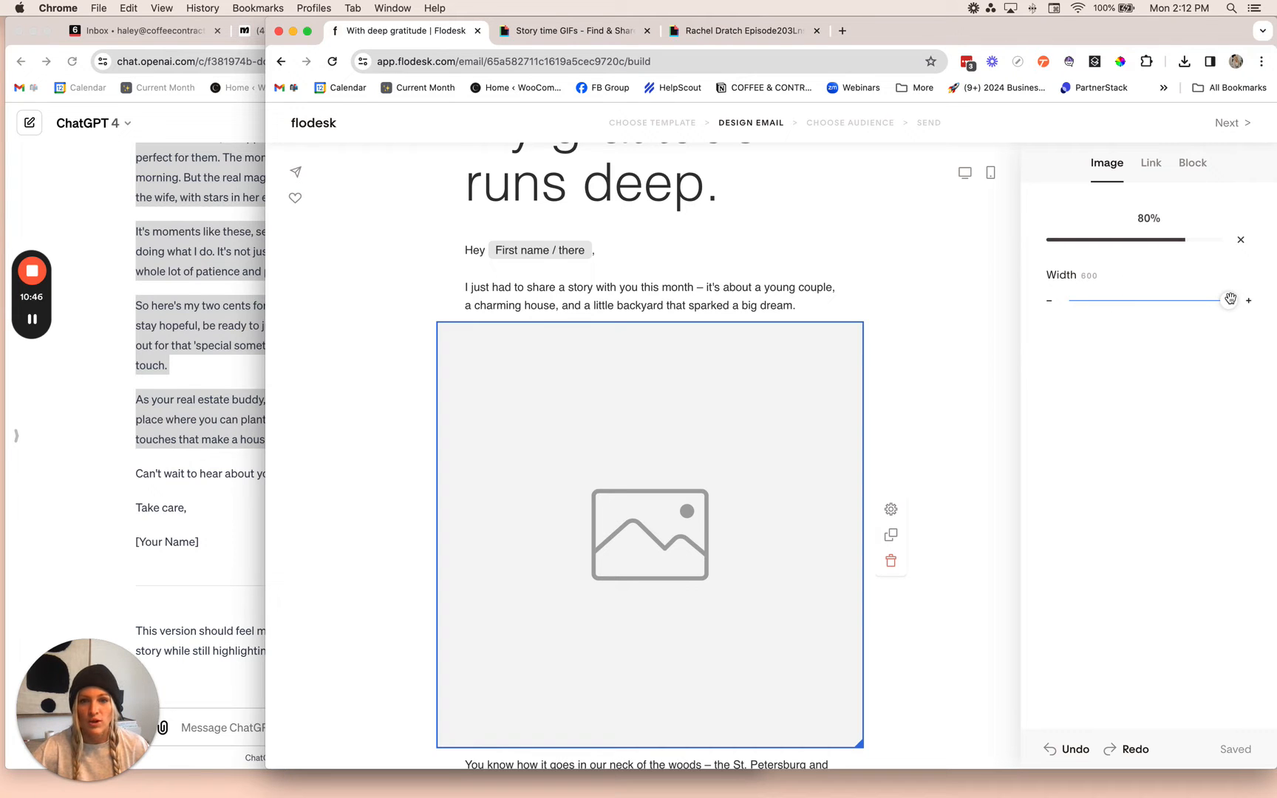
{"action": "left_click_drag", "start_coordinate": [1229, 298], "coordinate": [1138, 303]}
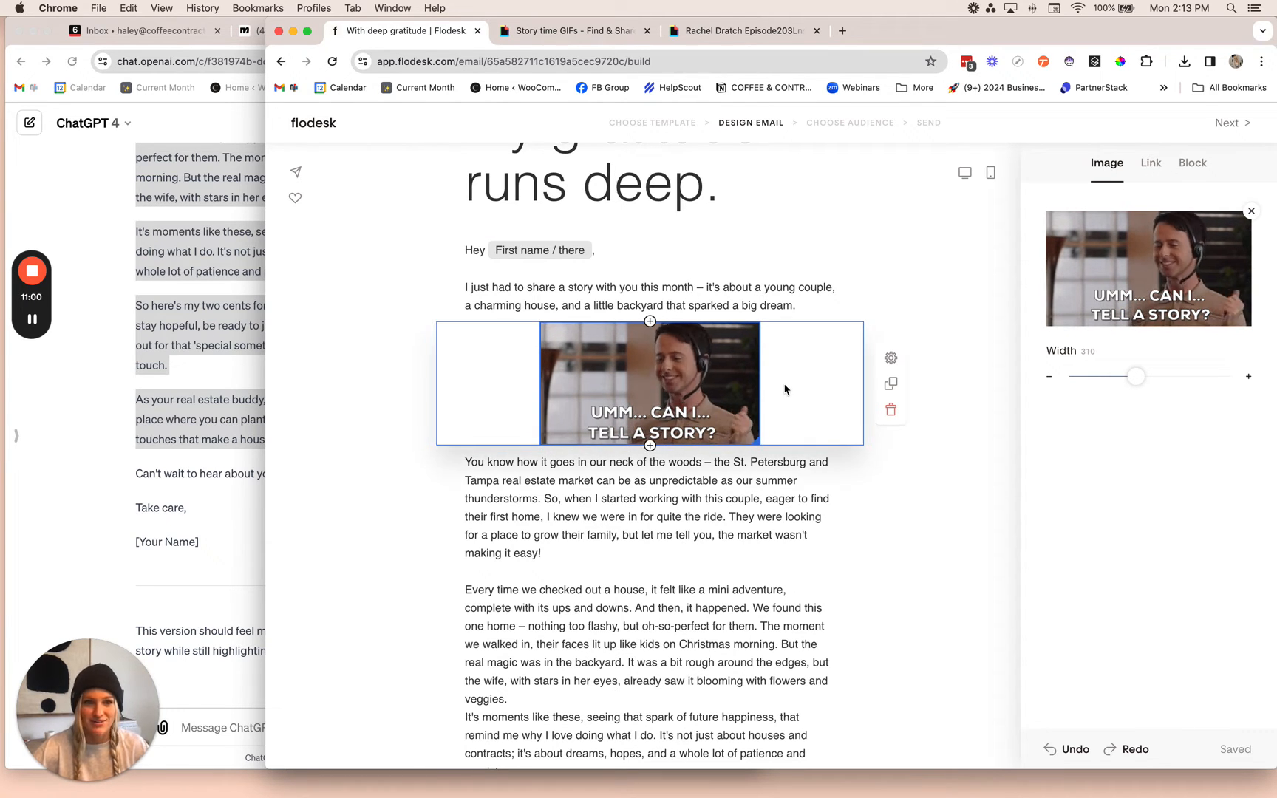
Add a spacer block above the GIF and another one below it.
{"action": "left_click", "coordinate": [649, 312]}
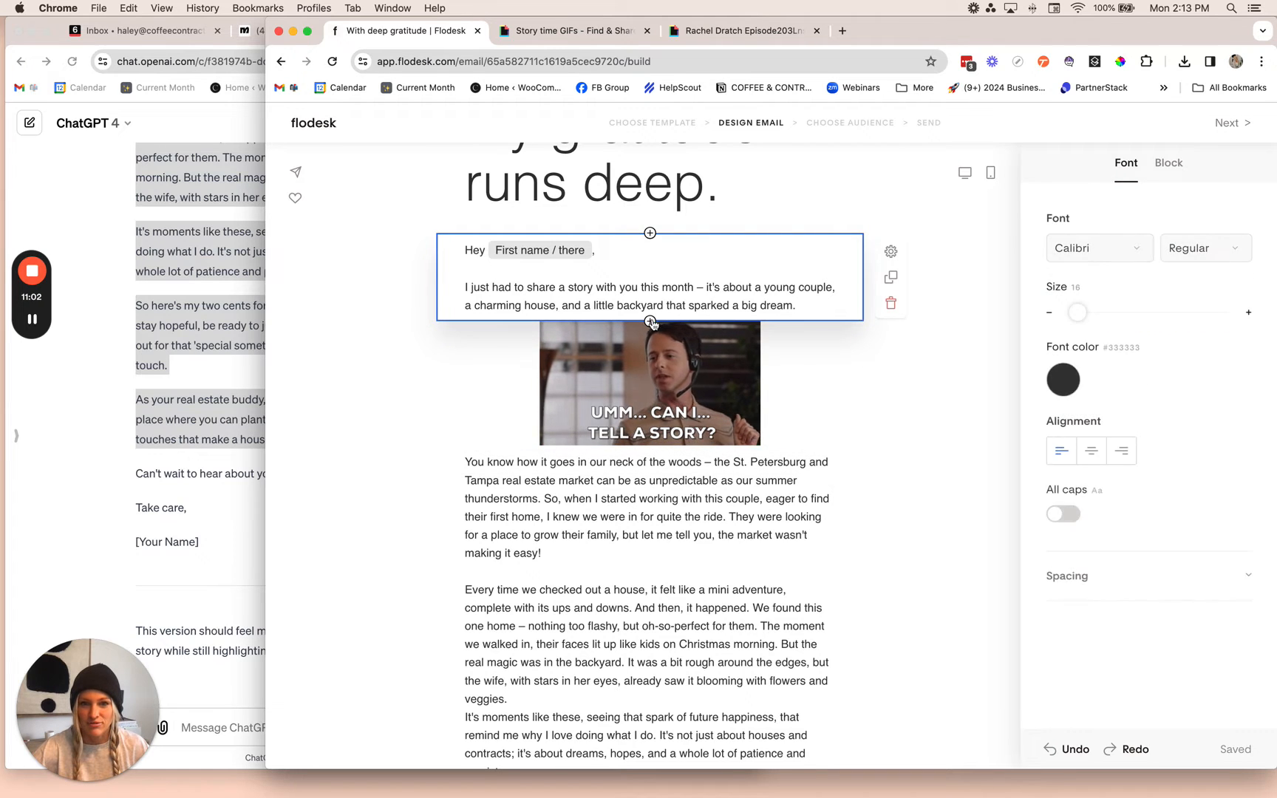
{"action": "left_click", "coordinate": [649, 321]}
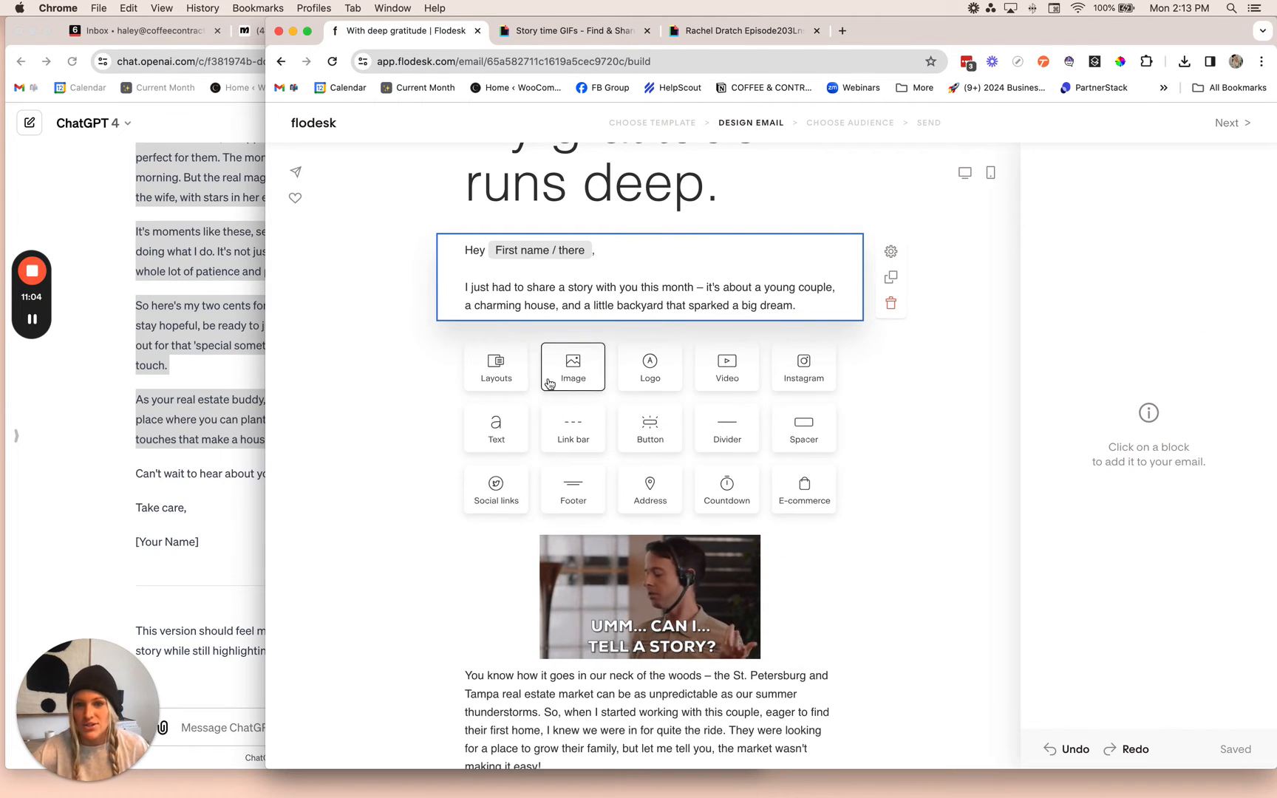
{"action": "left_click", "coordinate": [804, 426]}
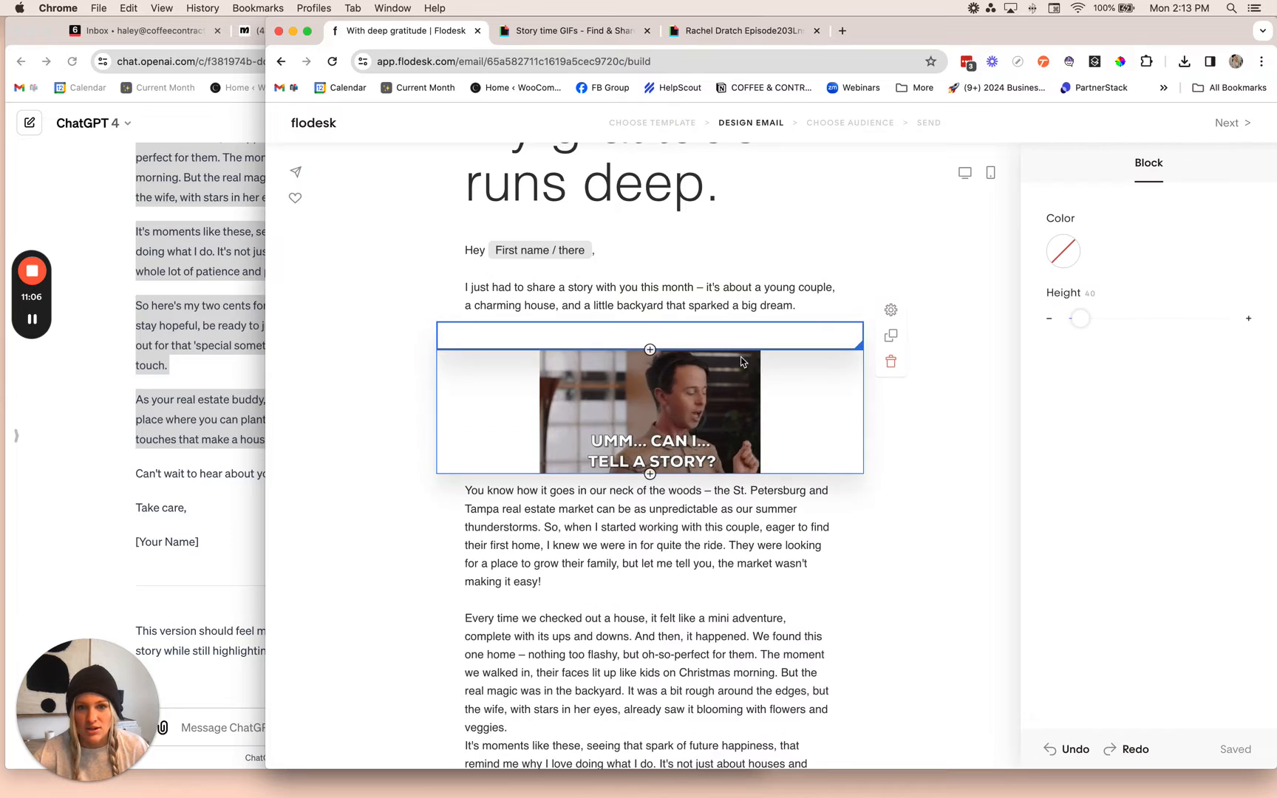
{"action": "left_click", "coordinate": [650, 350]}
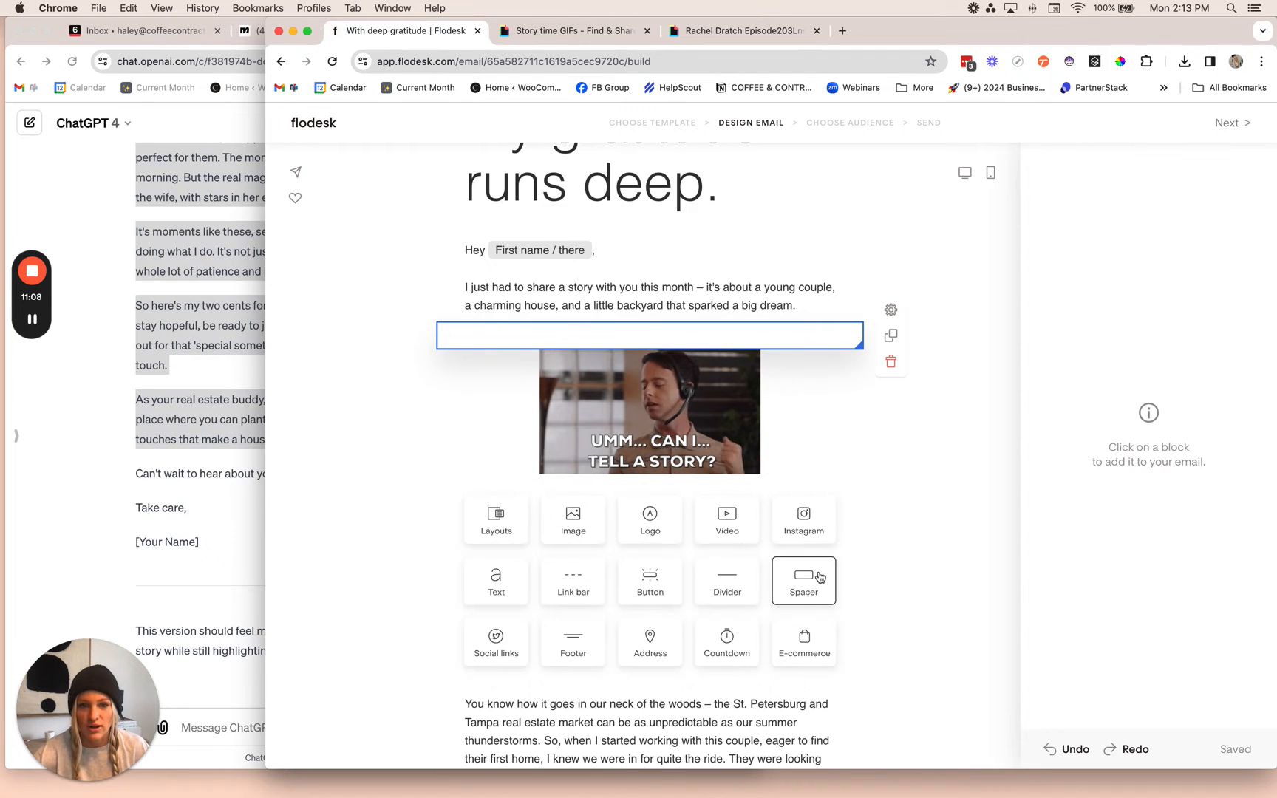
{"action": "left_click", "coordinate": [819, 577]}
{"action": "scroll", "coordinate": [791, 488], "scroll_direction": "down", "scroll_amount": 3}
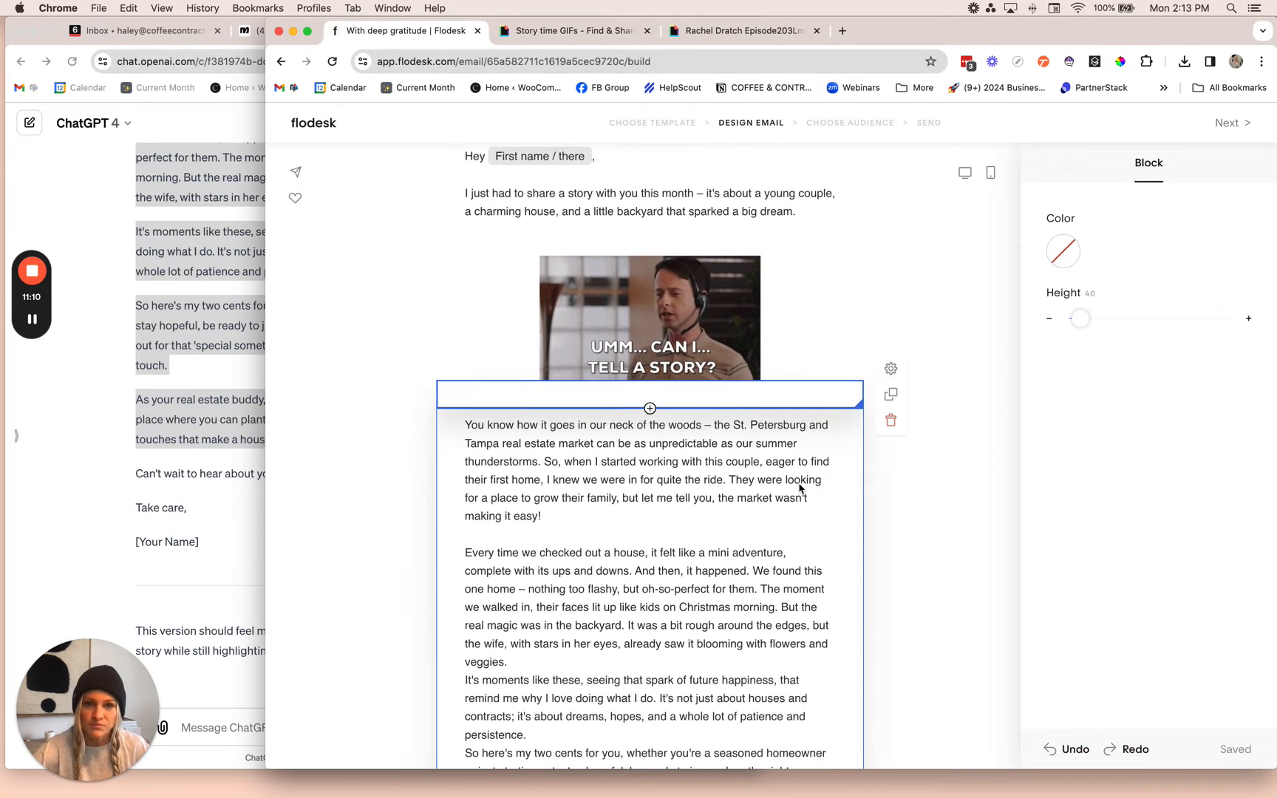
Try left alignment on the GIF's block, and set it back to centred.
{"action": "left_click", "coordinate": [680, 274]}
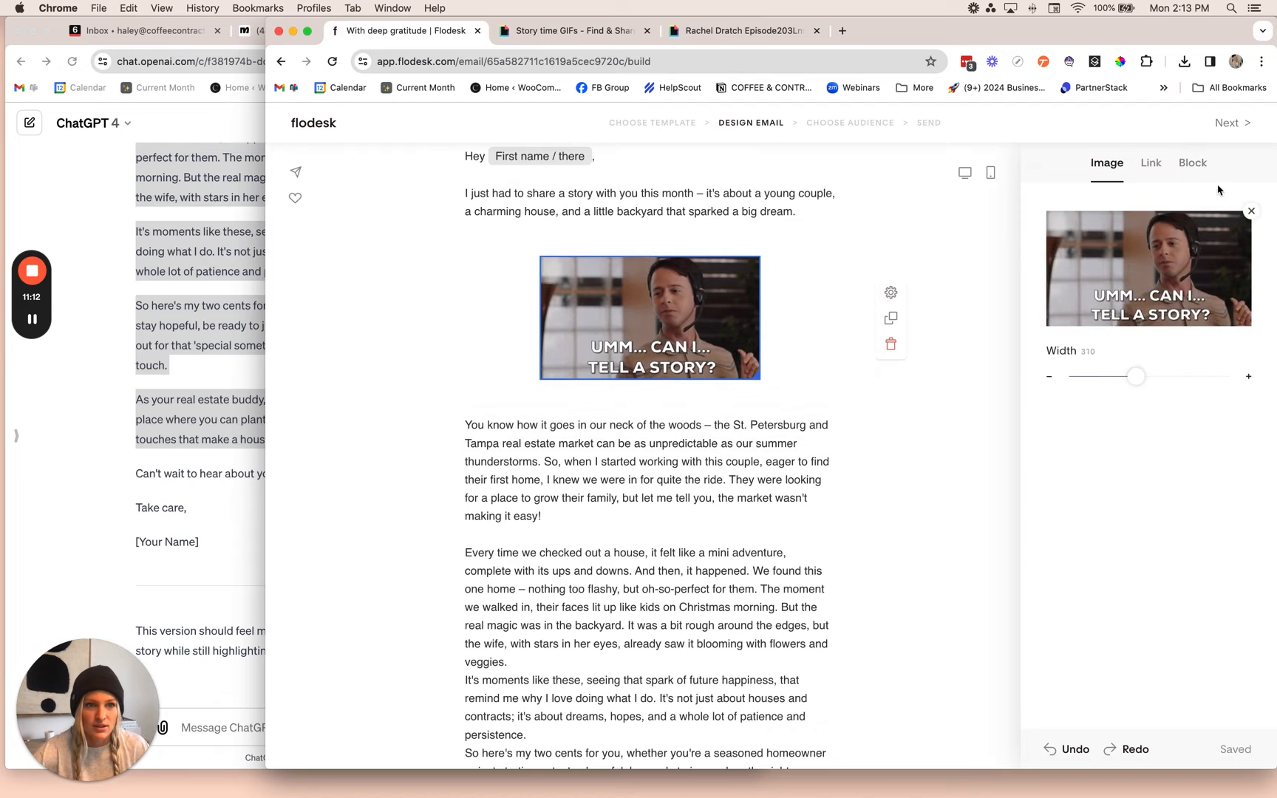
{"action": "left_click", "coordinate": [1192, 163]}
{"action": "left_click", "coordinate": [1172, 370]}
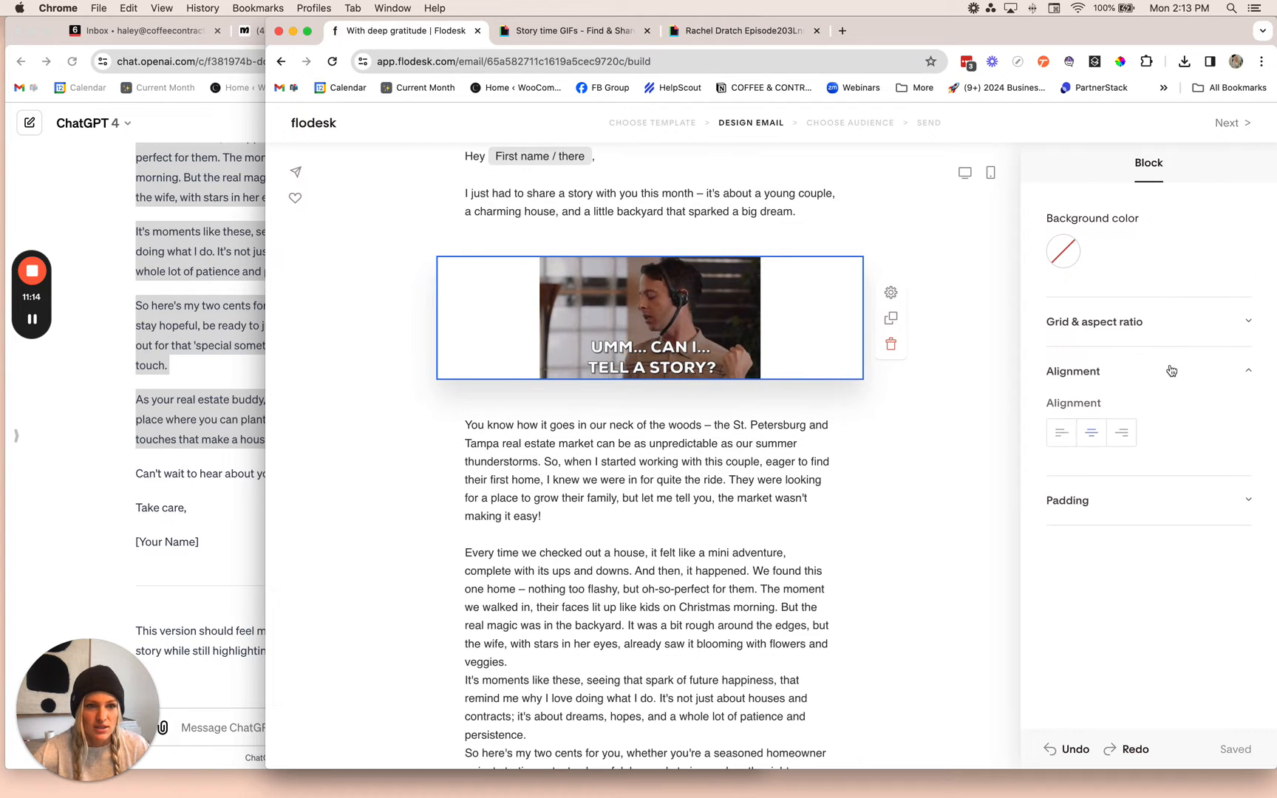
{"action": "left_click", "coordinate": [1061, 432]}
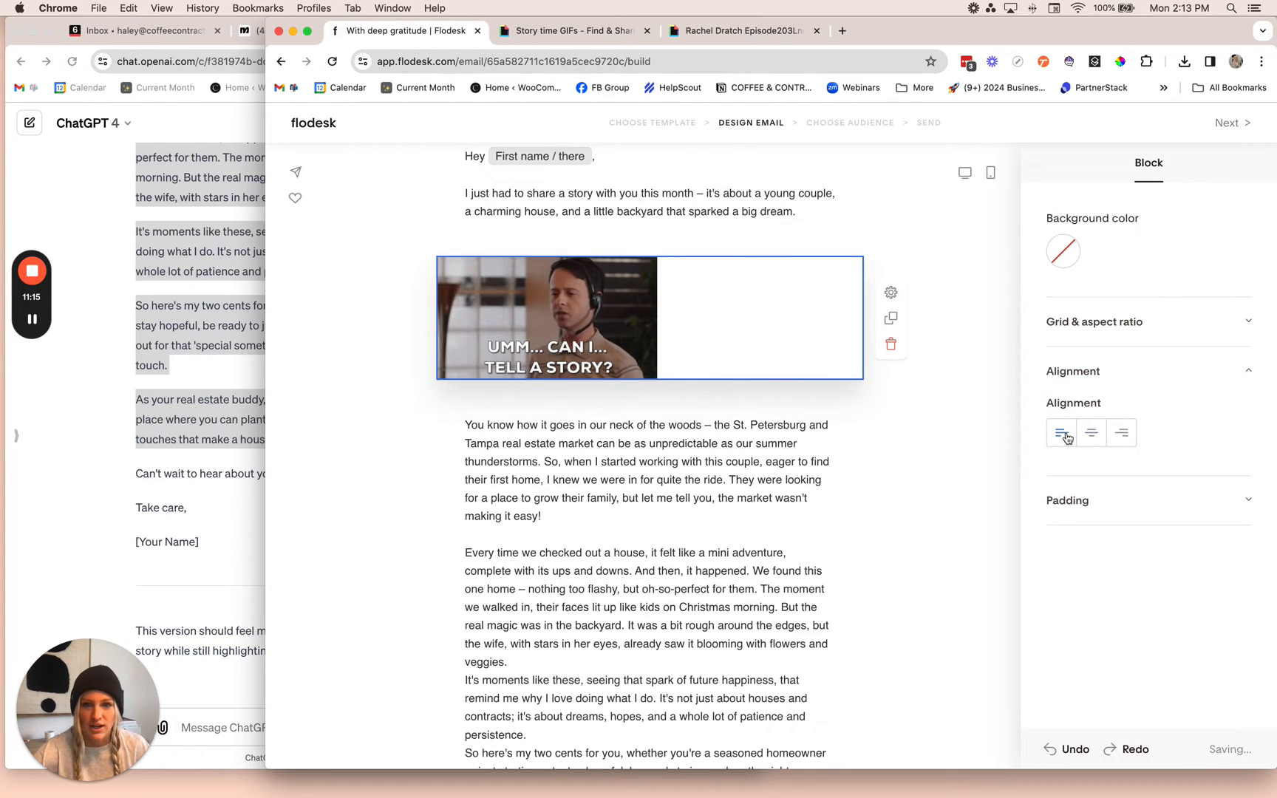
{"action": "left_click", "coordinate": [1105, 438]}
Insert blank lines in the story text after the paragraphs ending in "veggies." and "persistence.".
{"action": "scroll", "coordinate": [730, 484], "scroll_direction": "down", "scroll_amount": 3}
{"action": "left_click", "coordinate": [729, 482]}
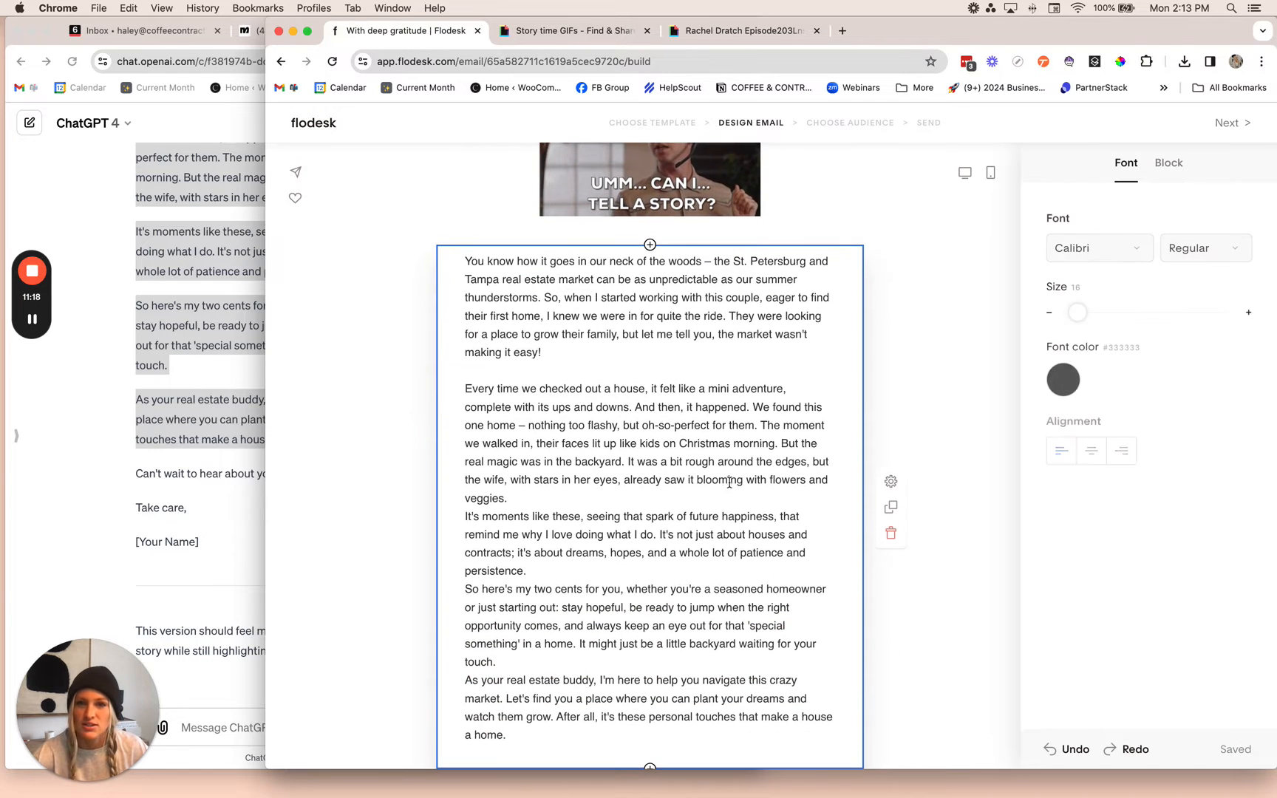
{"action": "left_click", "coordinate": [599, 347]}
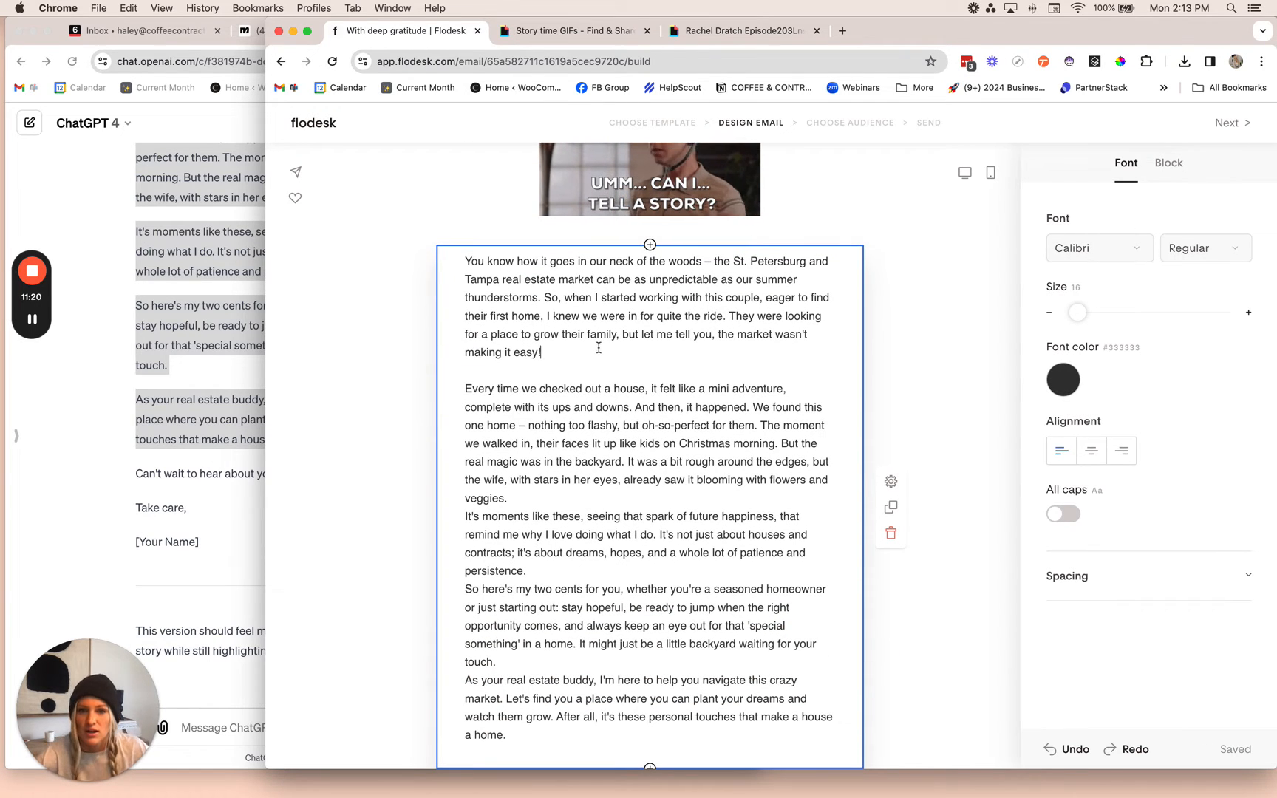
{"action": "left_click", "coordinate": [563, 499]}
{"action": "key", "text": "Return"}
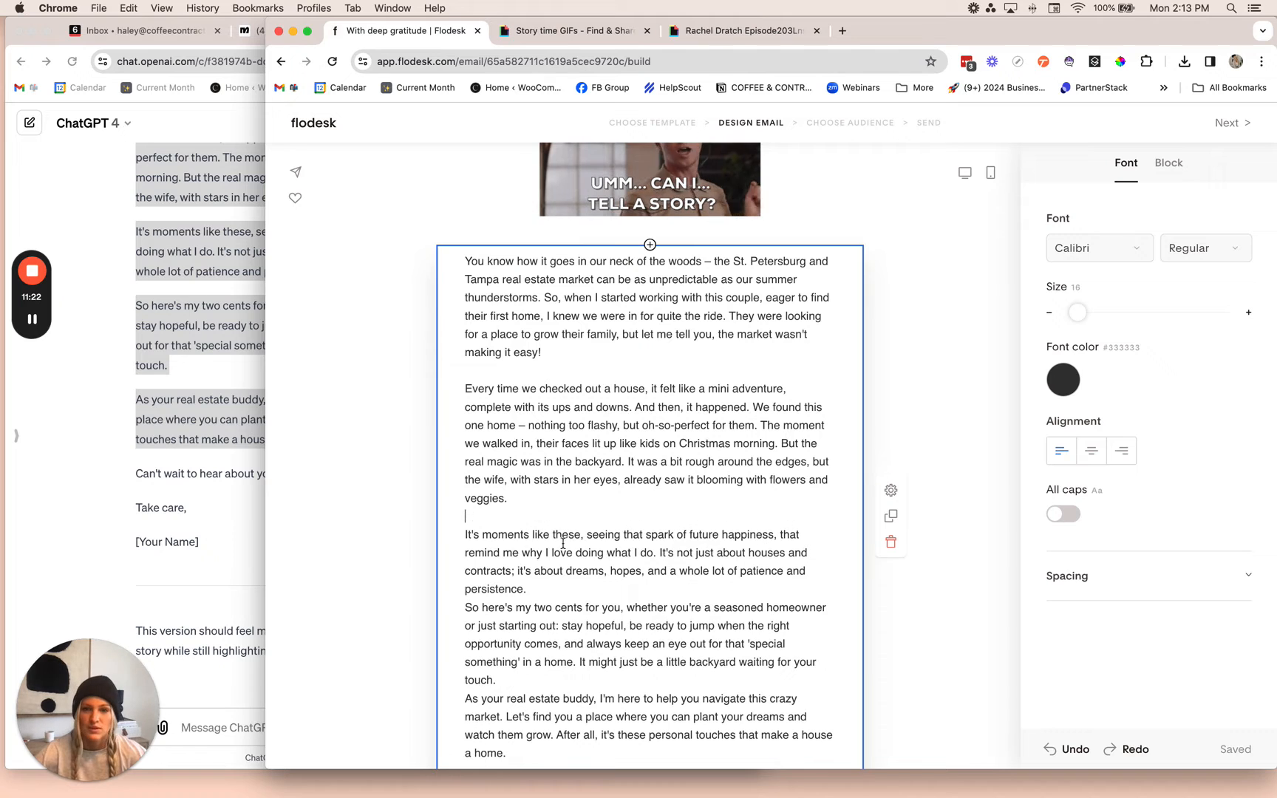
{"action": "left_click", "coordinate": [547, 589]}
{"action": "key", "text": "Return"}
Move the story text from "It's moments like these" onward into a duplicated text block below, with one blank line between its paragraphs and none above.
{"action": "scroll", "coordinate": [547, 589], "scroll_direction": "down", "scroll_amount": 2}
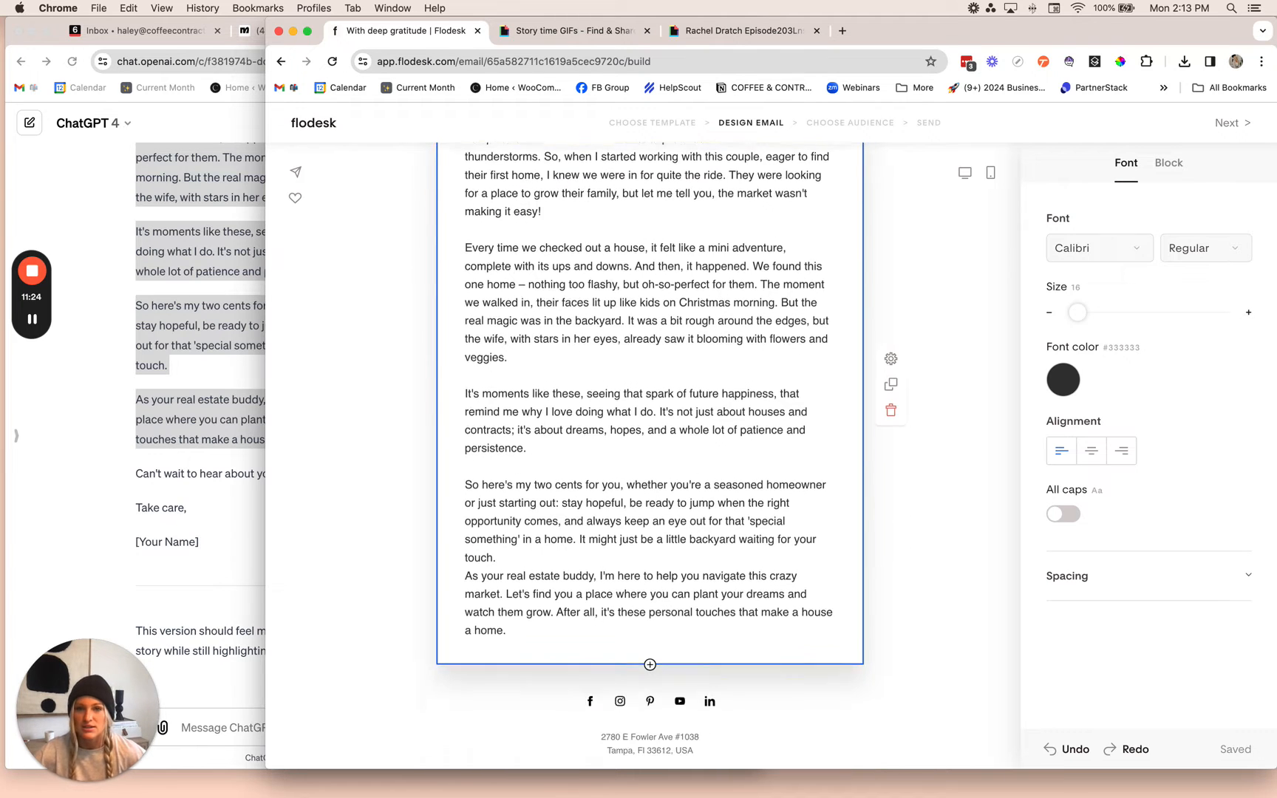
{"action": "left_click_drag", "start_coordinate": [526, 636], "coordinate": [466, 399]}
{"action": "right_click", "coordinate": [527, 405]}
{"action": "left_click", "coordinate": [550, 493]}
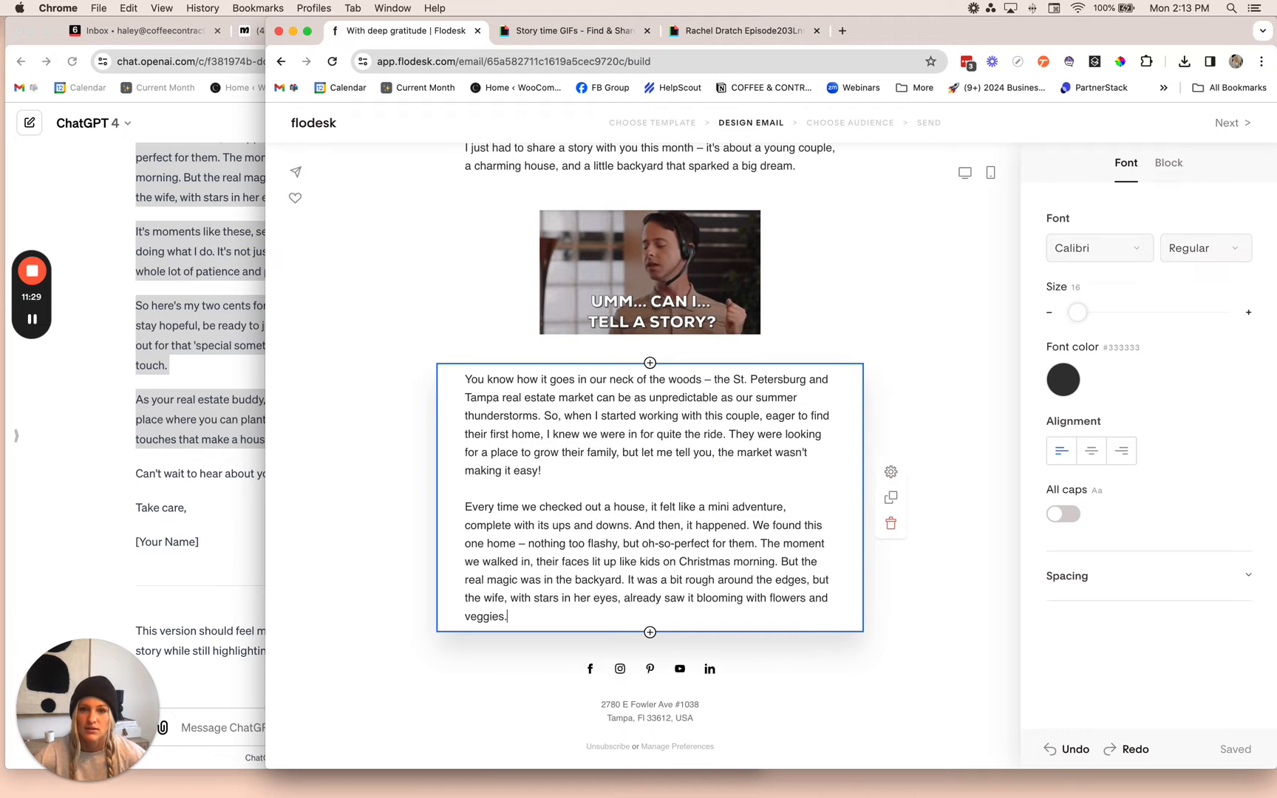
{"action": "left_click", "coordinate": [890, 497]}
{"action": "key", "text": "super+v"}
{"action": "key", "text": "super+a"}
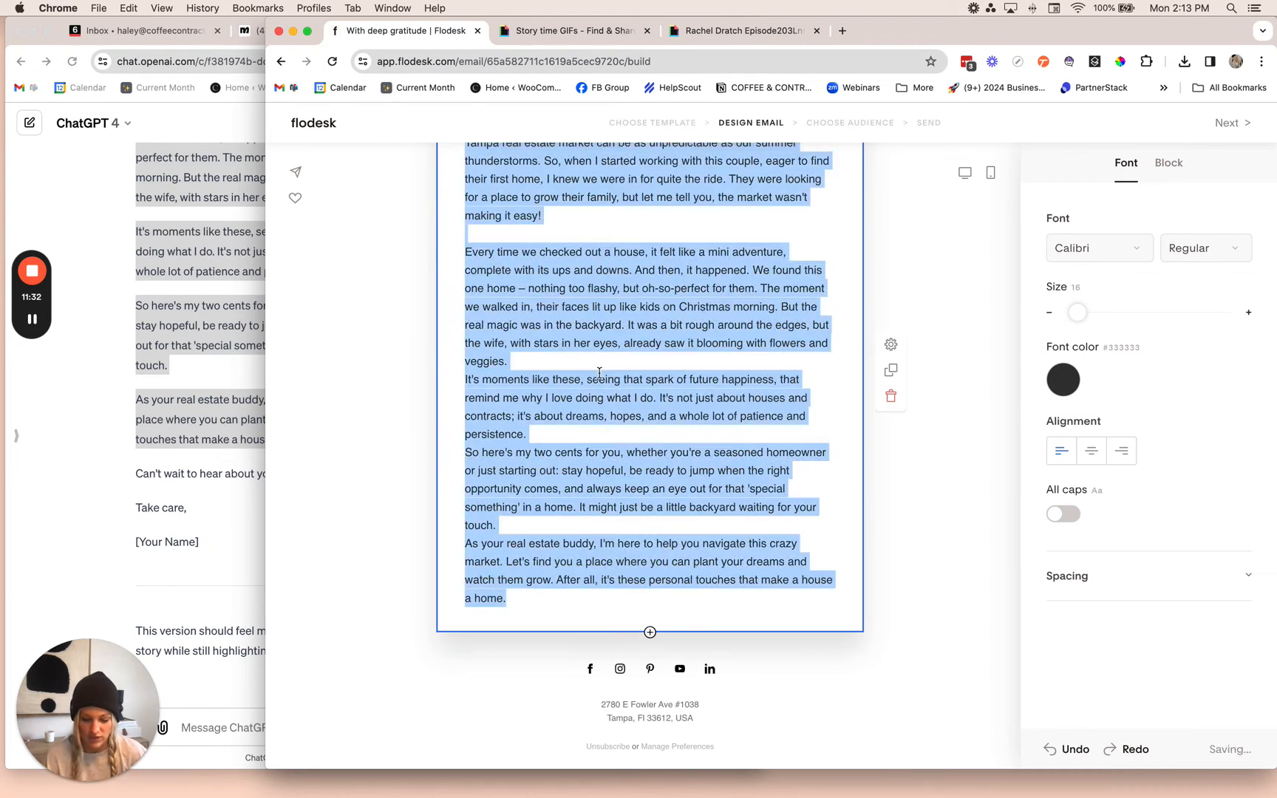
{"action": "key", "text": "super+v"}
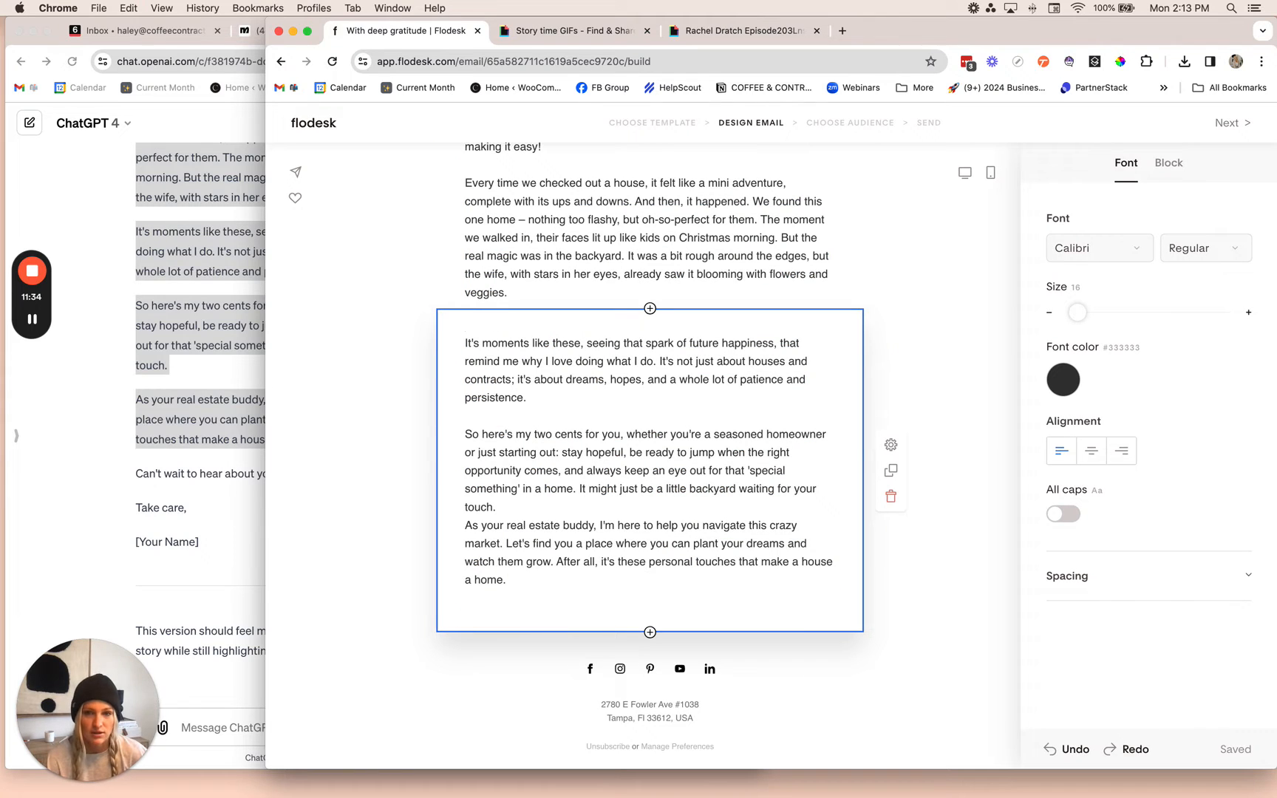
{"action": "key", "text": "BackSpace"}
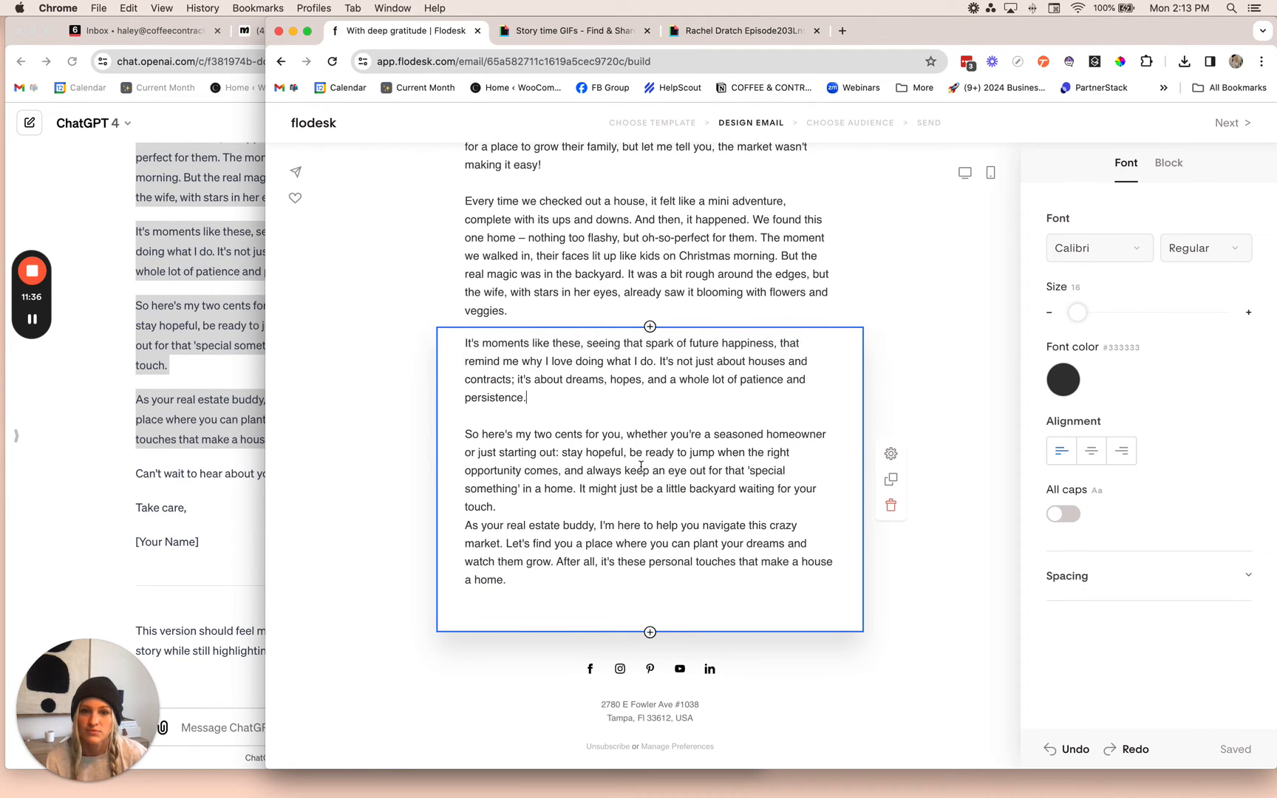
{"action": "key", "text": "Return"}
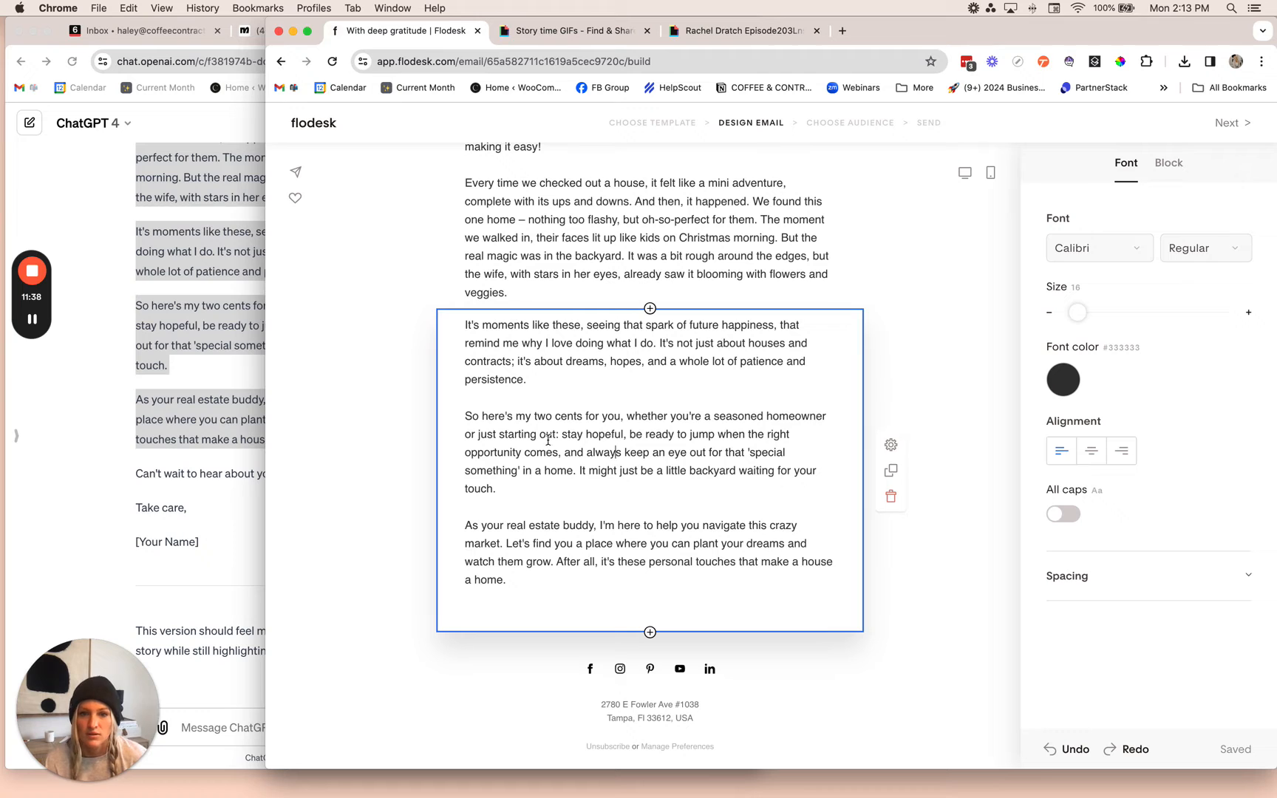
Bold the advice from "stay hopeful" through "in a home." and remove the empty lines at the end of the text block.
{"action": "left_click_drag", "start_coordinate": [561, 432], "coordinate": [579, 470]}
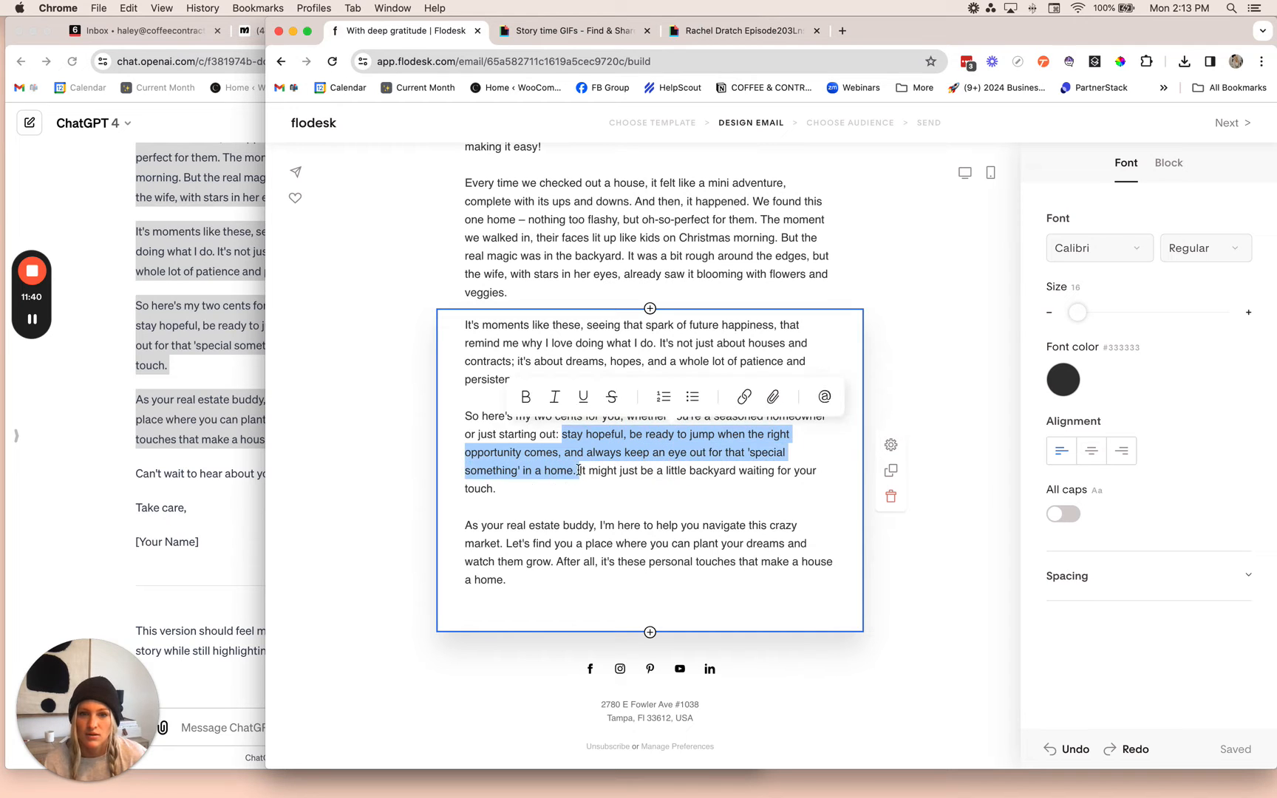
{"action": "key", "text": "super+b"}
{"action": "left_click", "coordinate": [575, 487]}
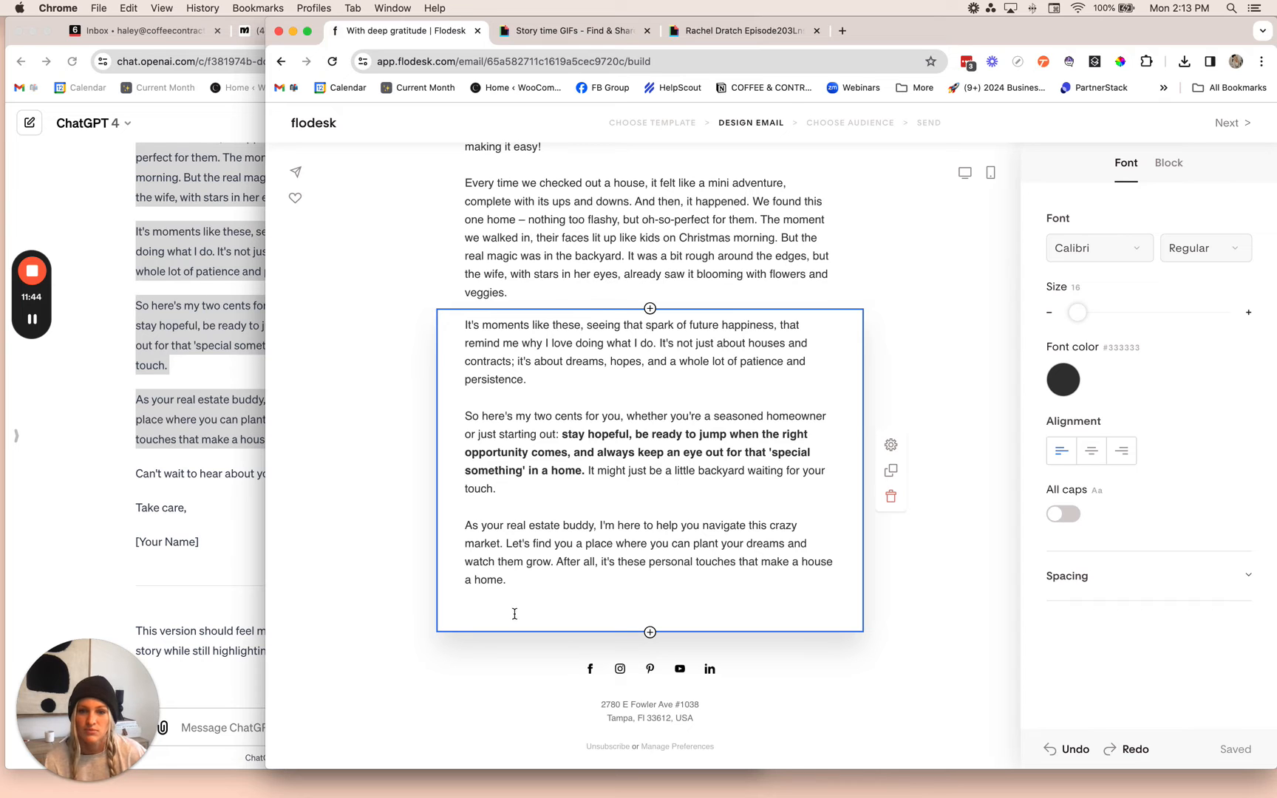
{"action": "key", "text": "BackSpace"}
{"action": "key", "text": "BackSpace"}
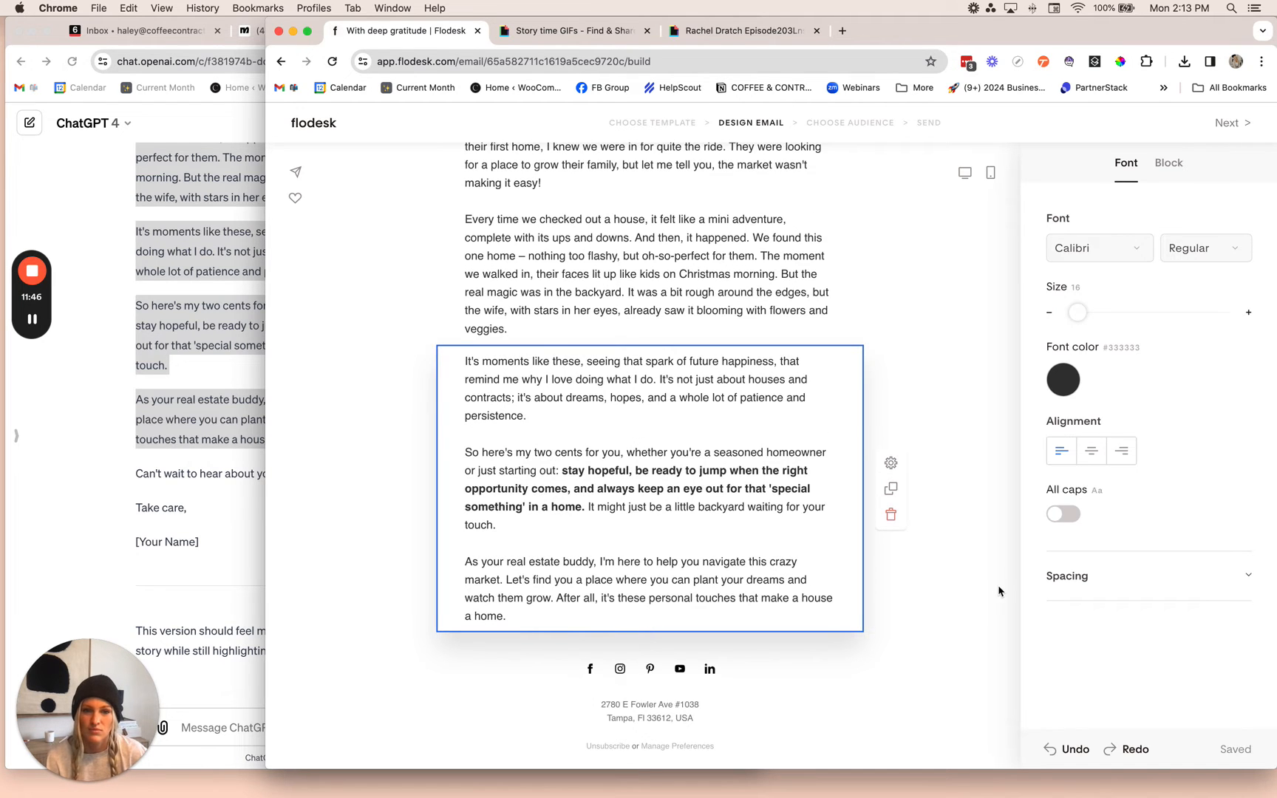
{"action": "left_click", "coordinate": [998, 591]}
Try deleting the large heading block above the greeting, and undo the deletion.
{"action": "scroll", "coordinate": [826, 522], "scroll_direction": "up", "scroll_amount": 10}
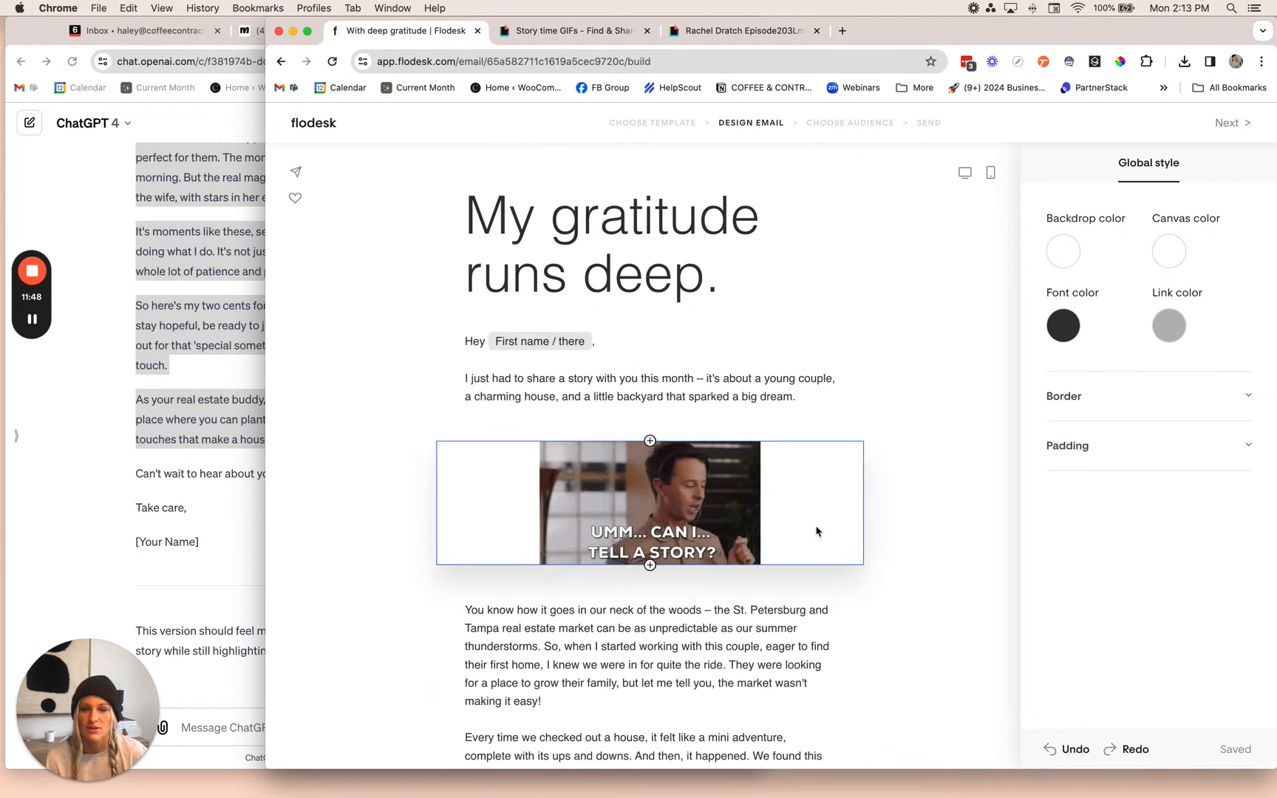
{"action": "left_click", "coordinate": [853, 284]}
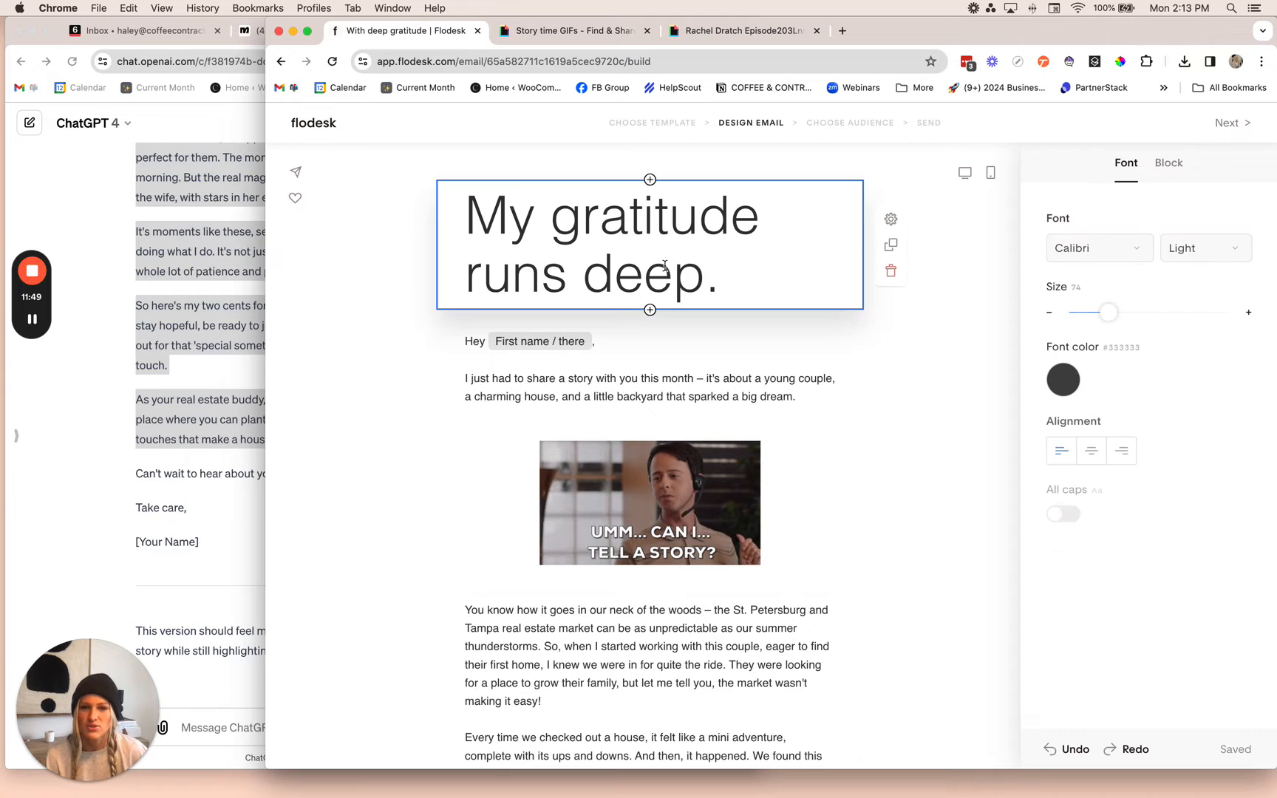
{"action": "left_click", "coordinate": [891, 271]}
{"action": "key", "text": "super+z"}
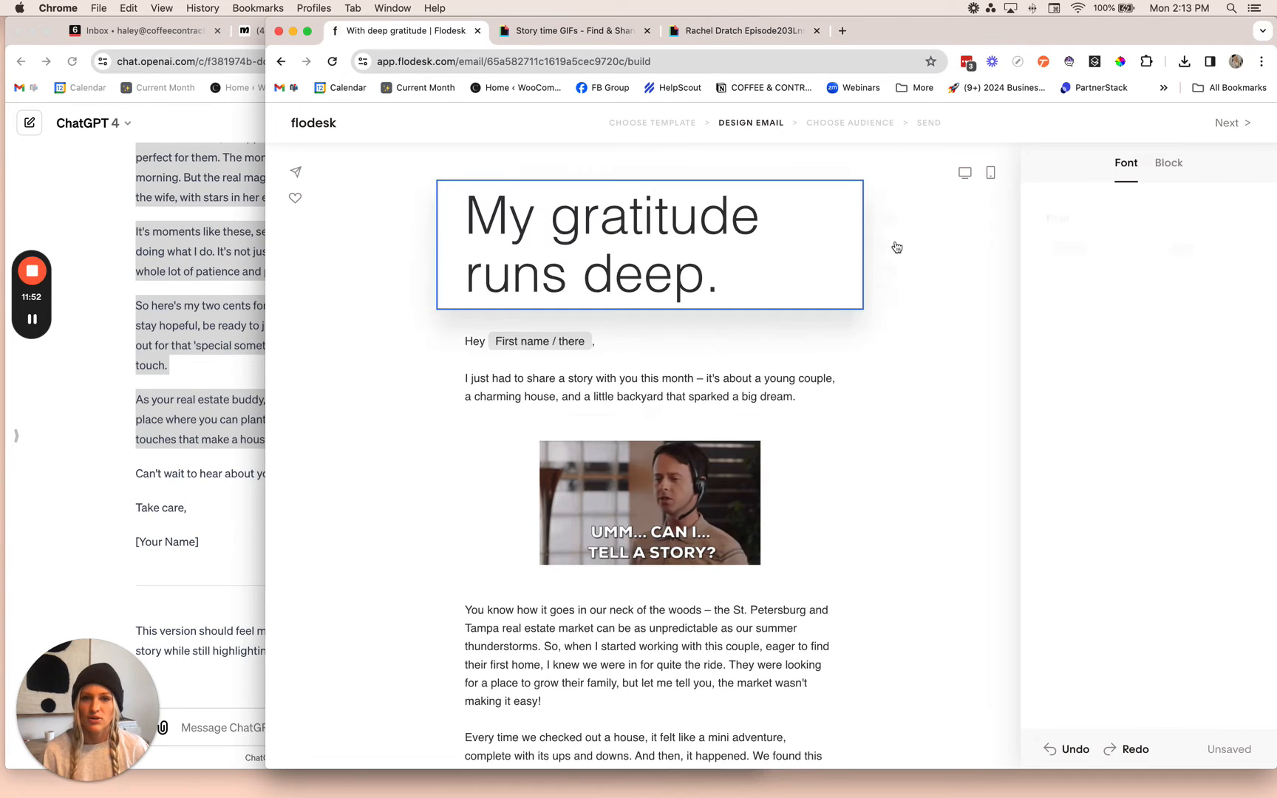
Replace the large heading above the greeting with "February Newsletter".
{"action": "left_click", "coordinate": [747, 219]}
{"action": "double_click", "coordinate": [747, 220]}
{"action": "key", "text": "super+a"}
{"action": "type", "text": "Febru"}
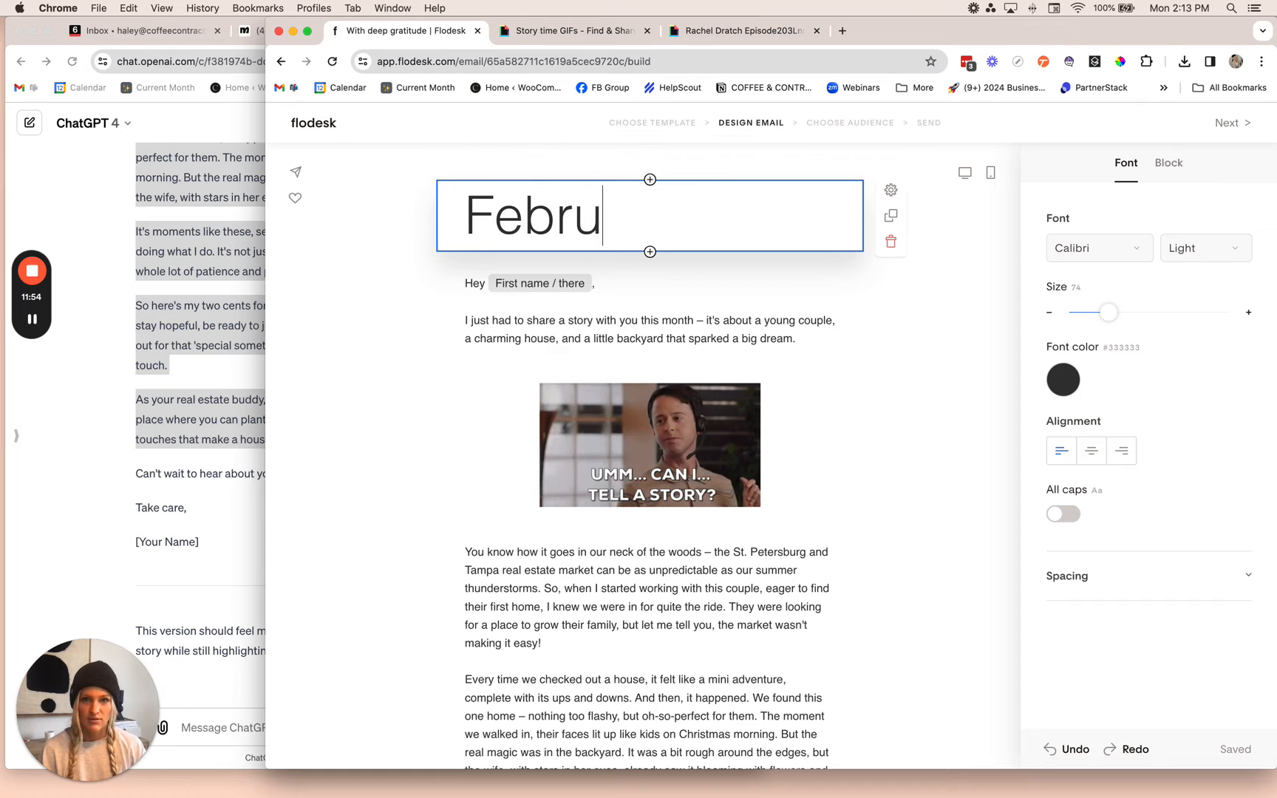
{"action": "type", "text": "ary N"}
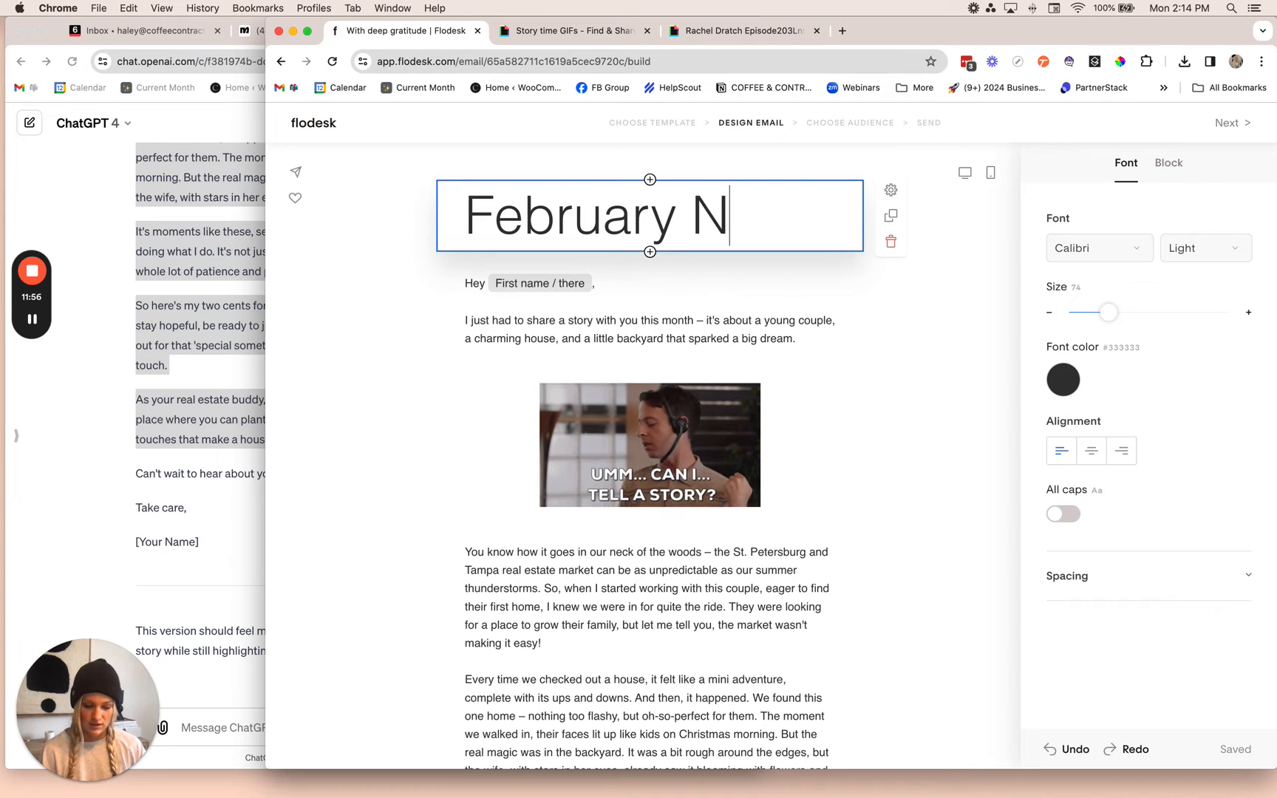
{"action": "type", "text": "ewsletter"}
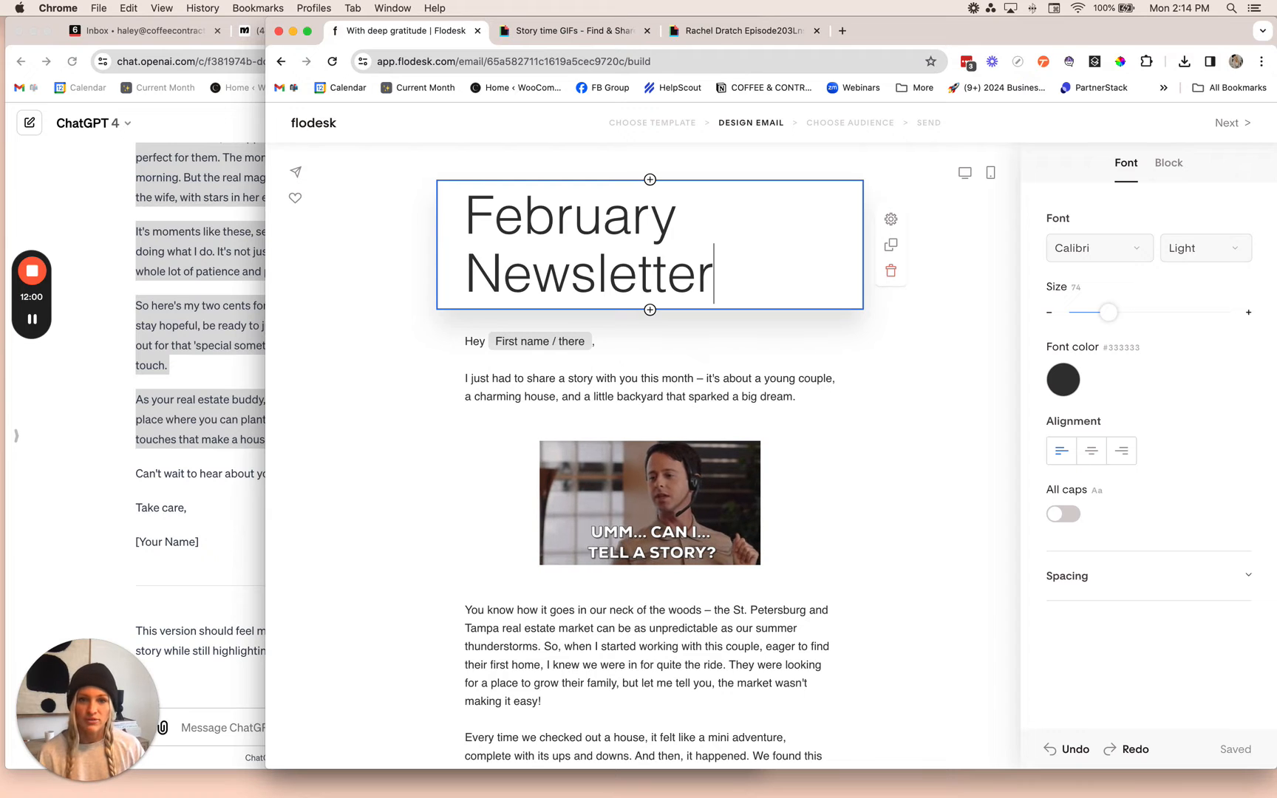
Change the large heading above the greeting to "The Monthly Edit".
{"action": "key", "text": "super+a"}
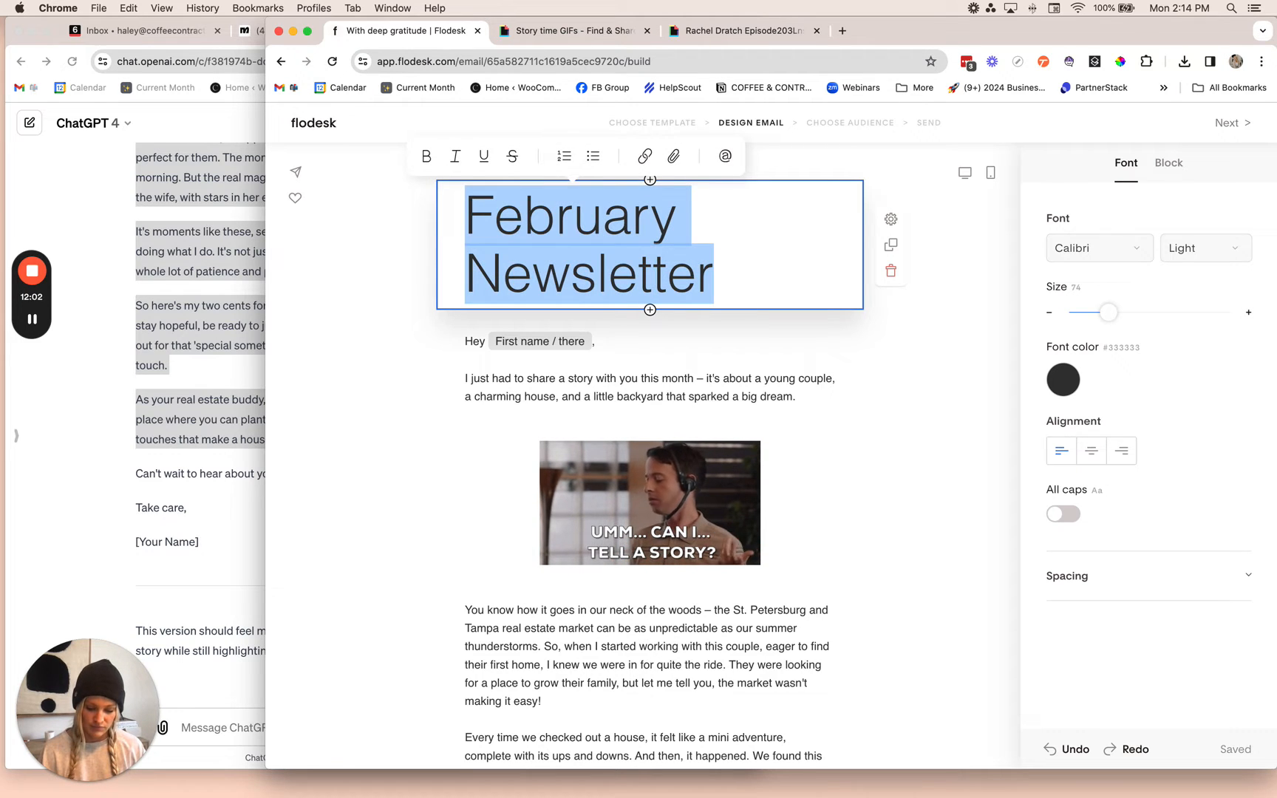
{"action": "type", "text": "Mo"}
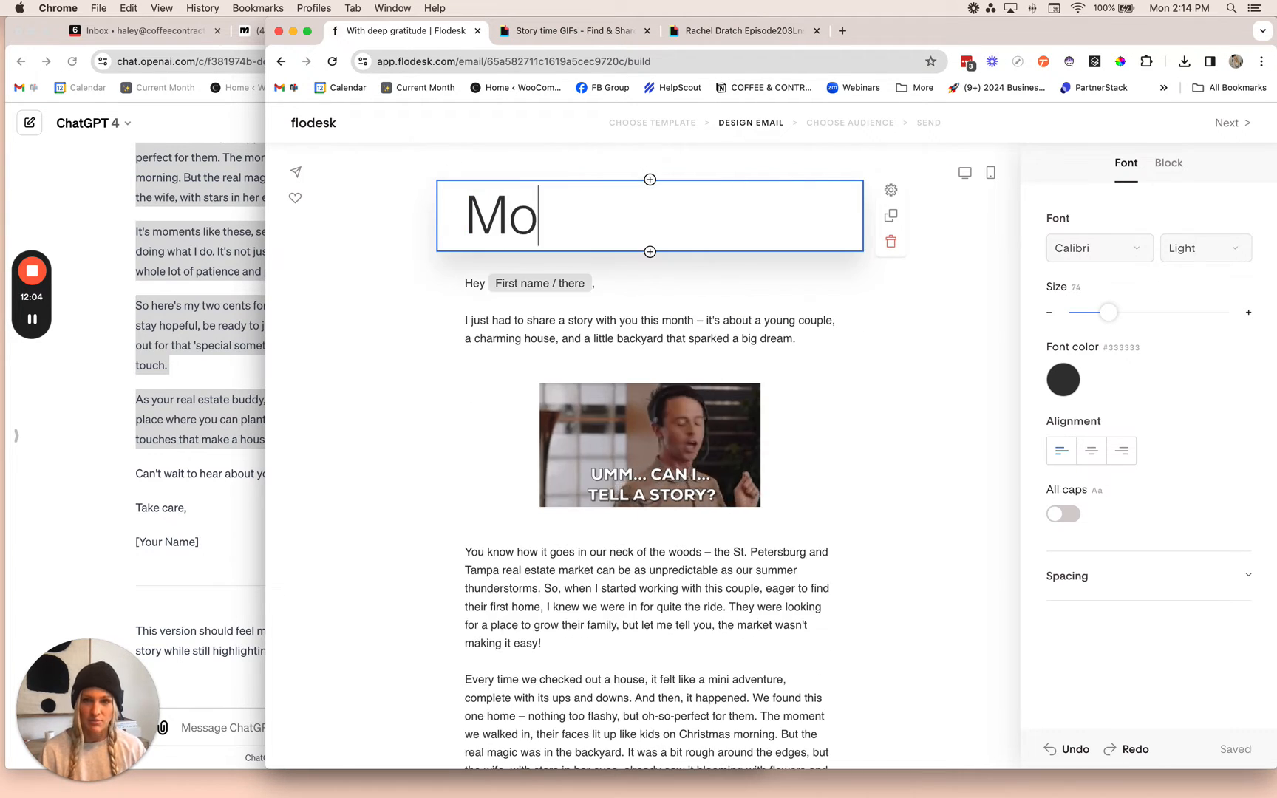
{"action": "key", "text": "BackSpace"}
{"action": "key", "text": "BackSpace"}
{"action": "type", "text": "The Mont"}
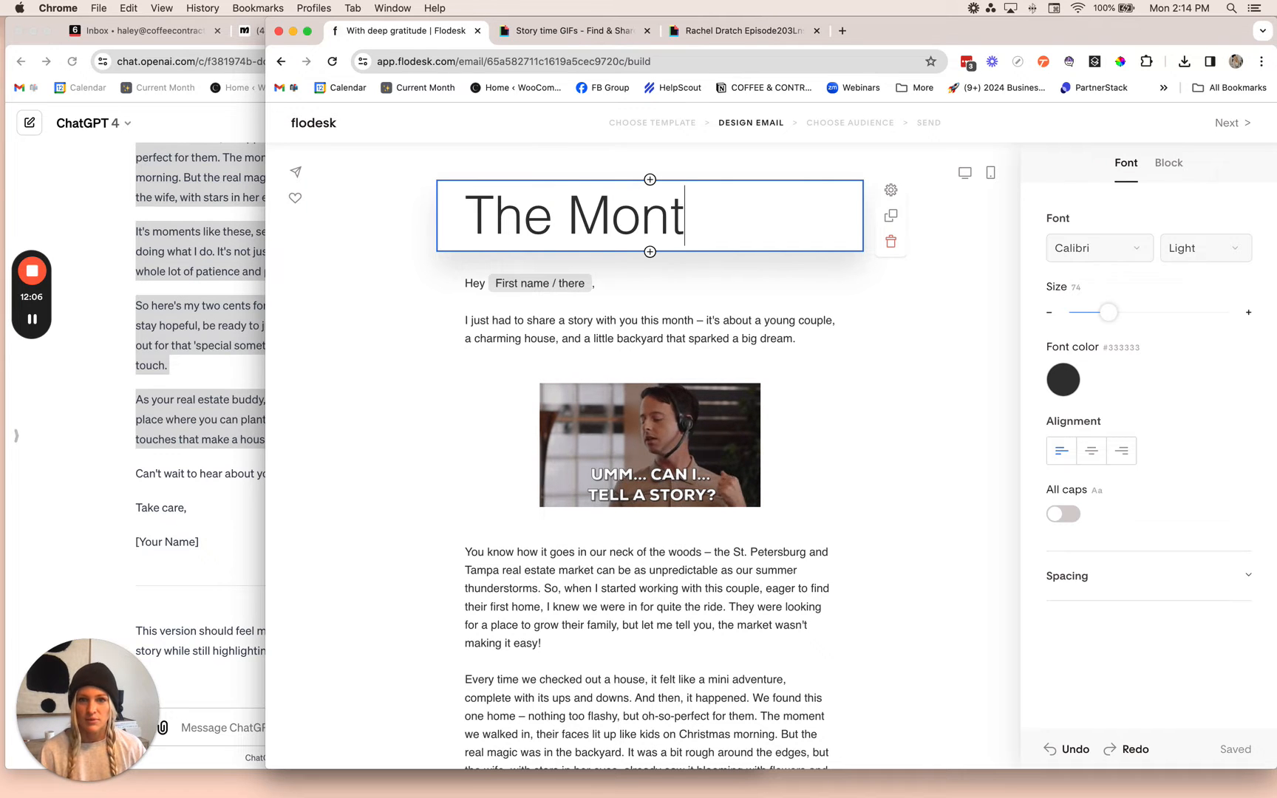
{"action": "type", "text": "hly Edit"}
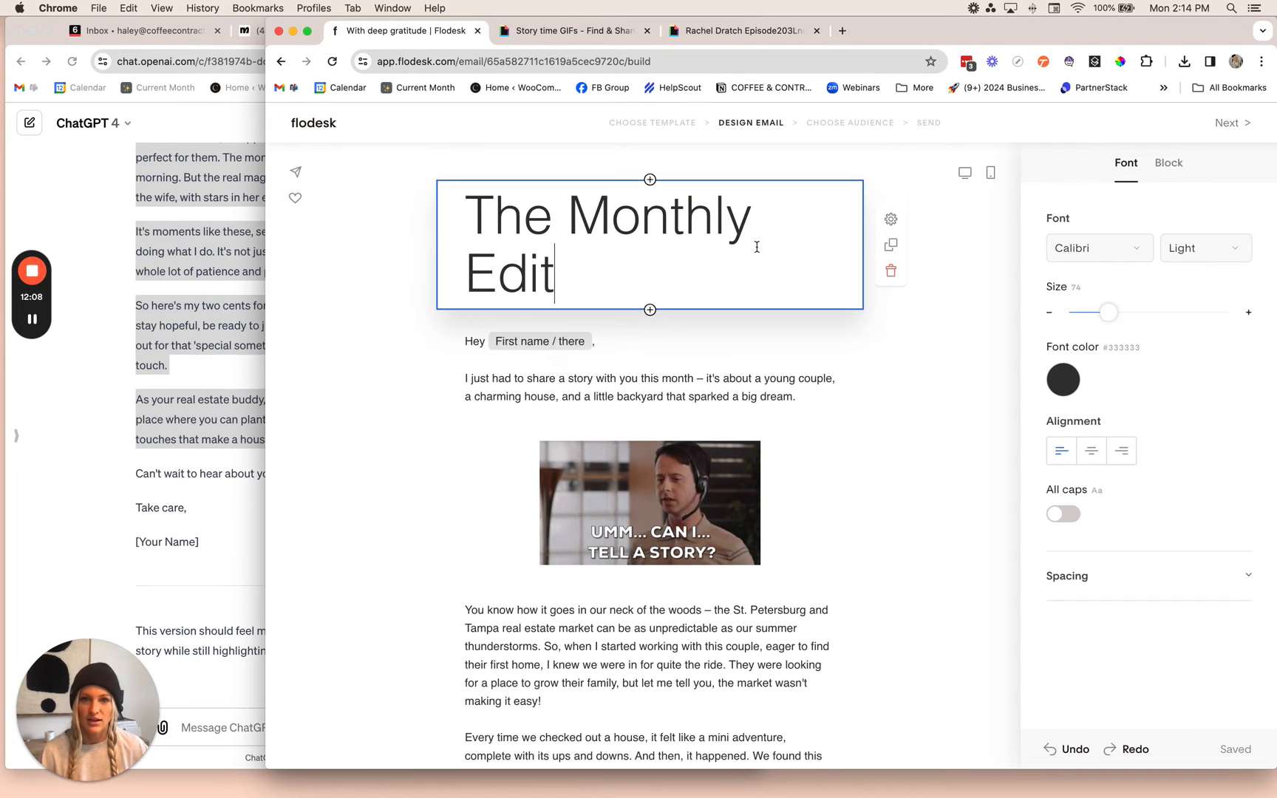
Insert a layout block between the heading and the greeting, using the "25% off my personal branding suite" banner design.
{"action": "left_click", "coordinate": [650, 310]}
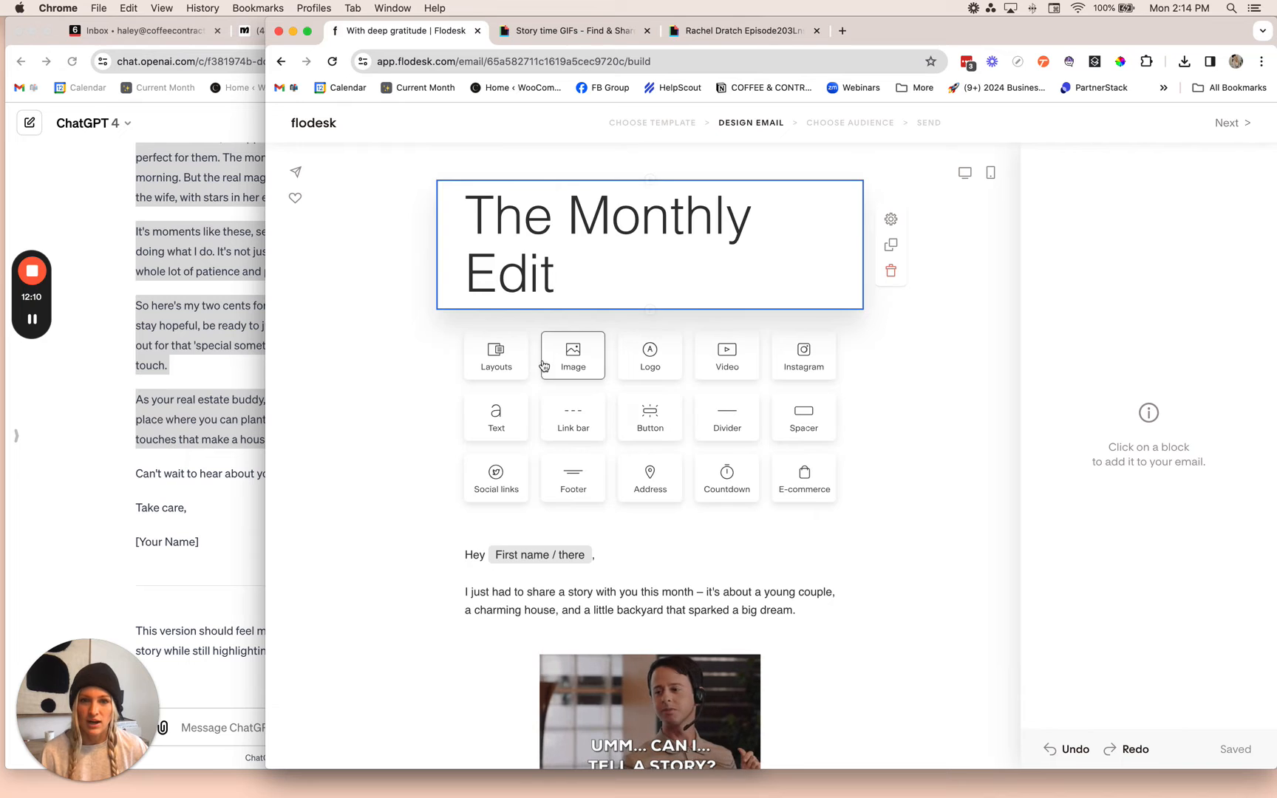
{"action": "left_click", "coordinate": [502, 362]}
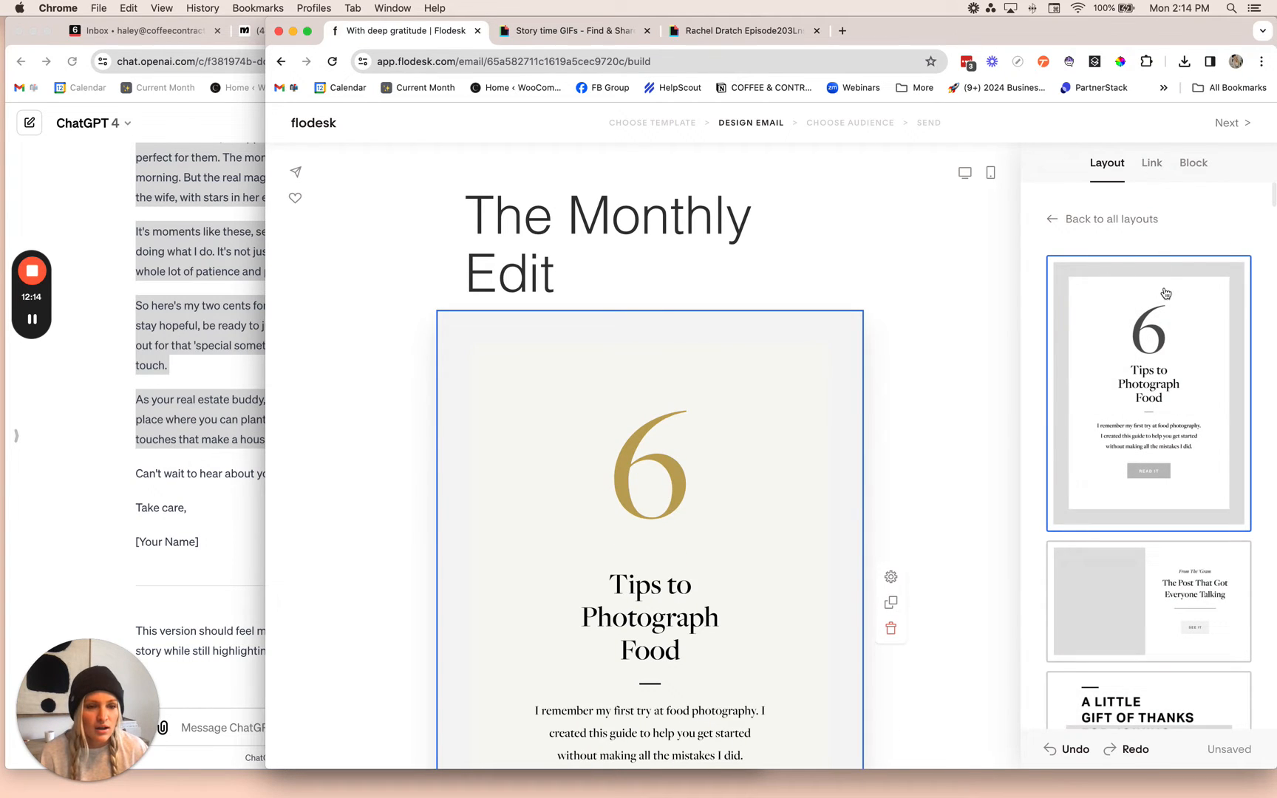
{"action": "scroll", "coordinate": [1165, 293], "scroll_direction": "down", "scroll_amount": 8}
{"action": "scroll", "coordinate": [1176, 475], "scroll_direction": "down", "scroll_amount": 15}
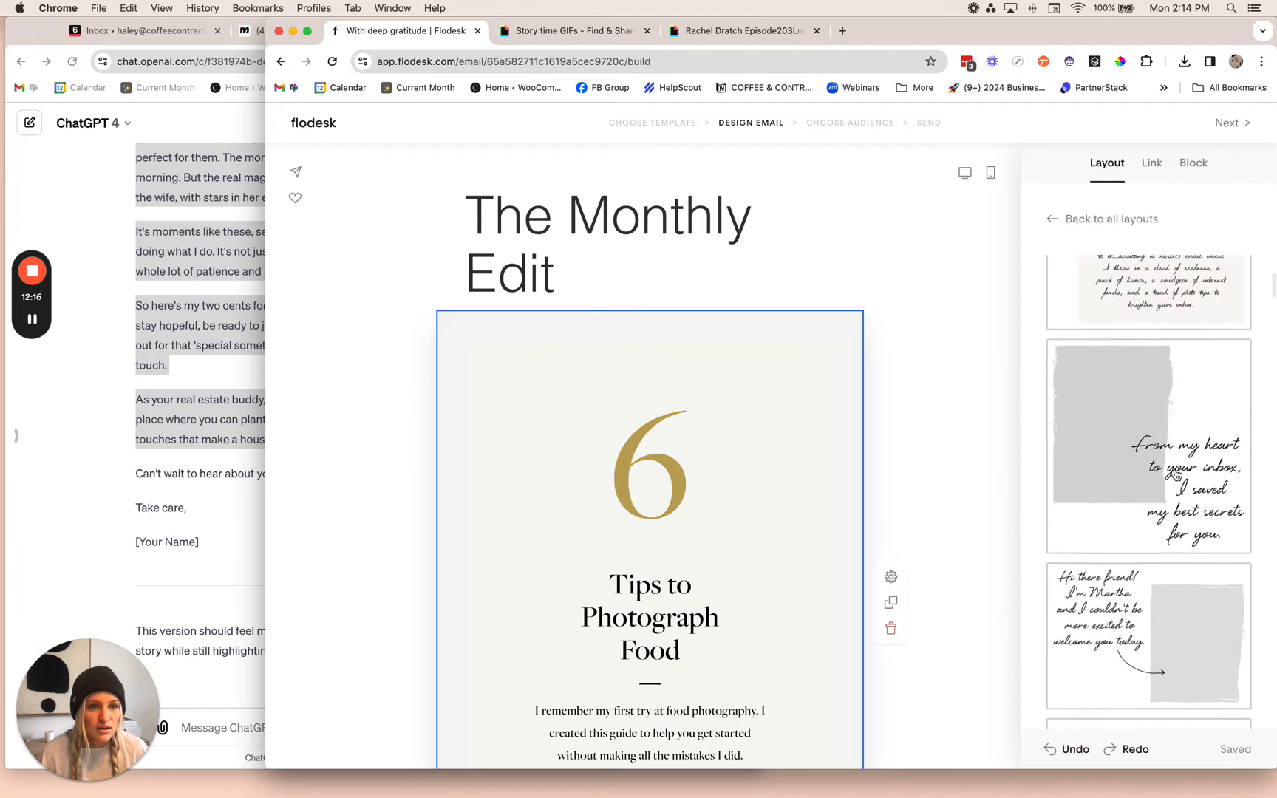
{"action": "scroll", "coordinate": [1176, 475], "scroll_direction": "up", "scroll_amount": 10}
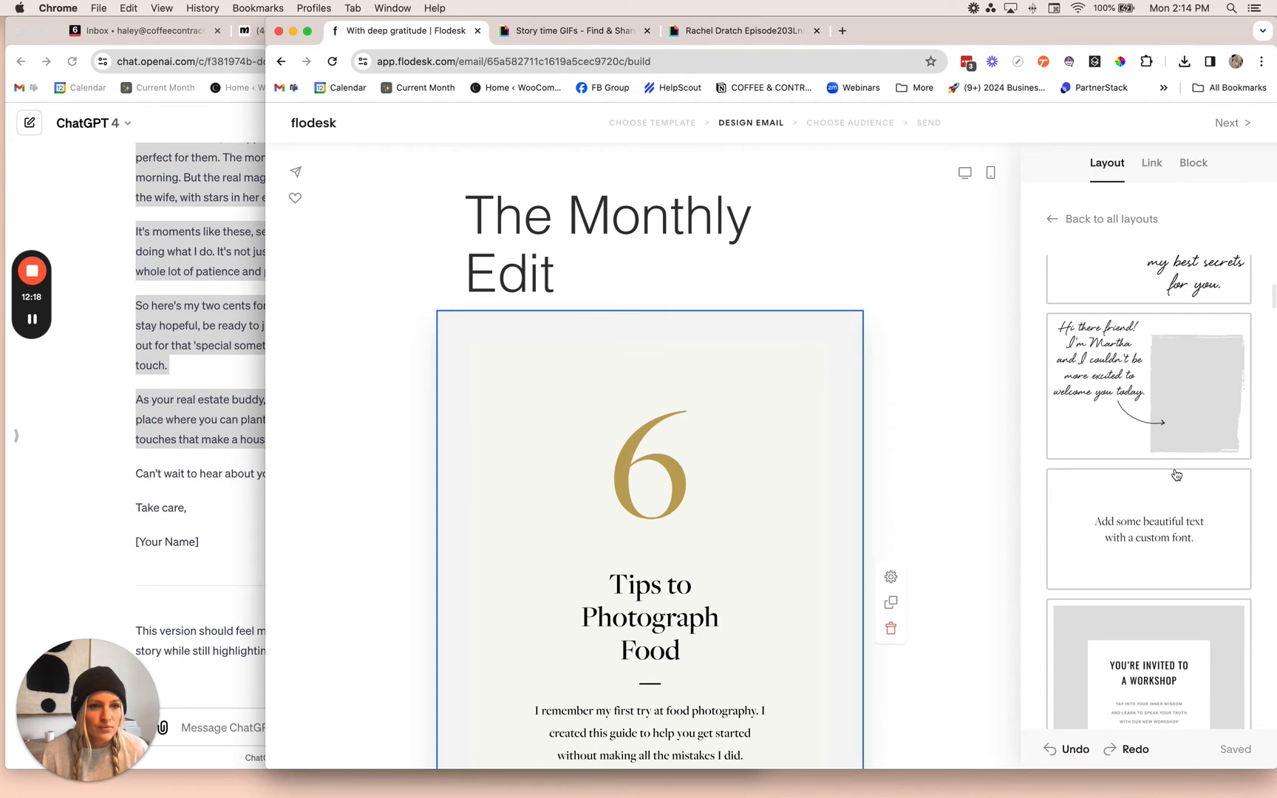
{"action": "scroll", "coordinate": [1171, 526], "scroll_direction": "down", "scroll_amount": 5}
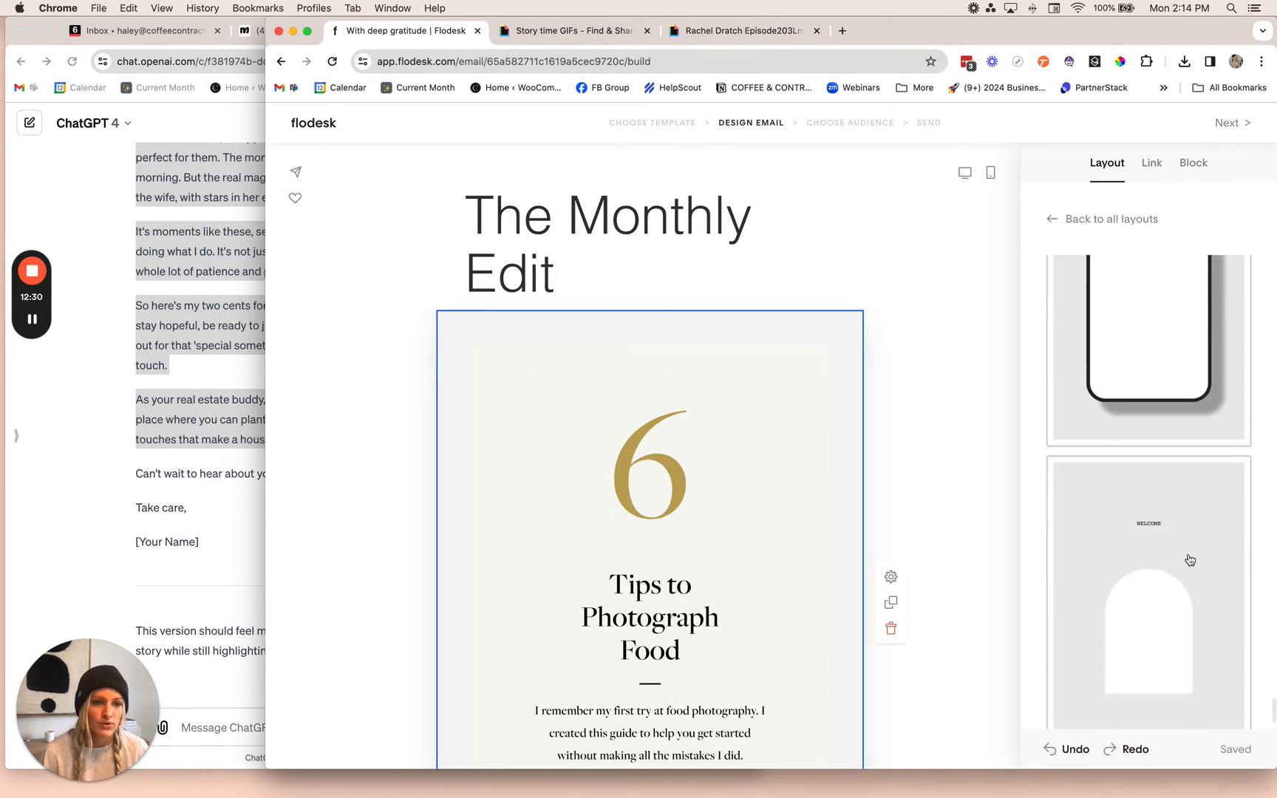
{"action": "scroll", "coordinate": [1190, 560], "scroll_direction": "down", "scroll_amount": 2}
{"action": "scroll", "coordinate": [1189, 560], "scroll_direction": "up", "scroll_amount": 5}
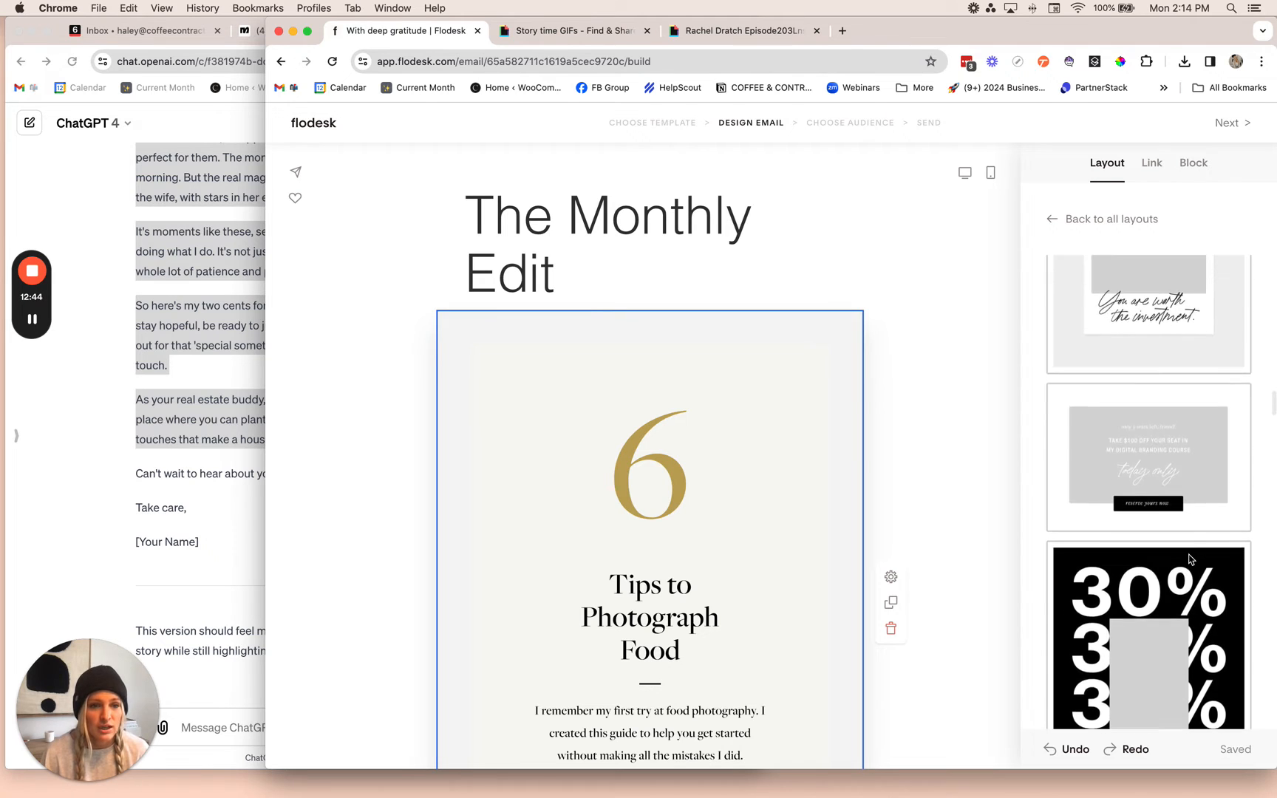
{"action": "scroll", "coordinate": [1153, 422], "scroll_direction": "up", "scroll_amount": 5}
{"action": "scroll", "coordinate": [1149, 433], "scroll_direction": "down", "scroll_amount": 8}
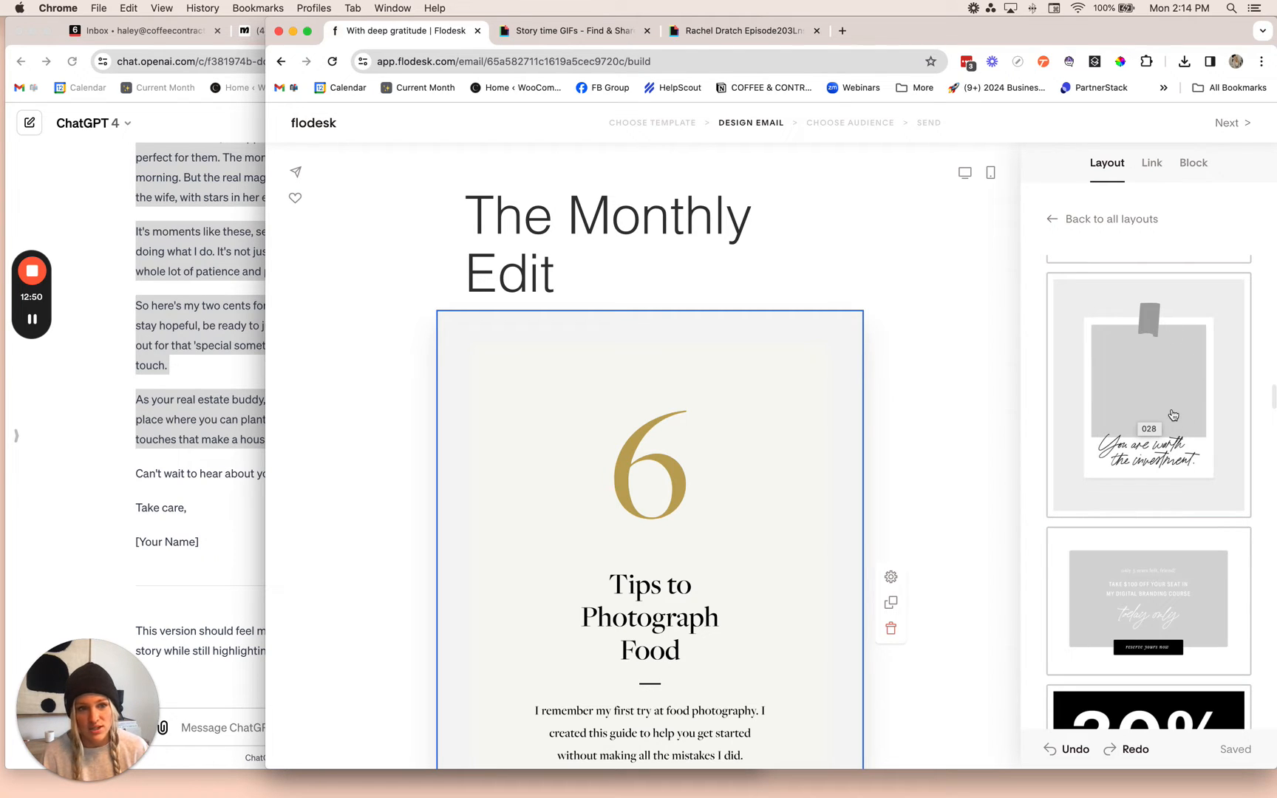
{"action": "scroll", "coordinate": [1175, 413], "scroll_direction": "up", "scroll_amount": 5}
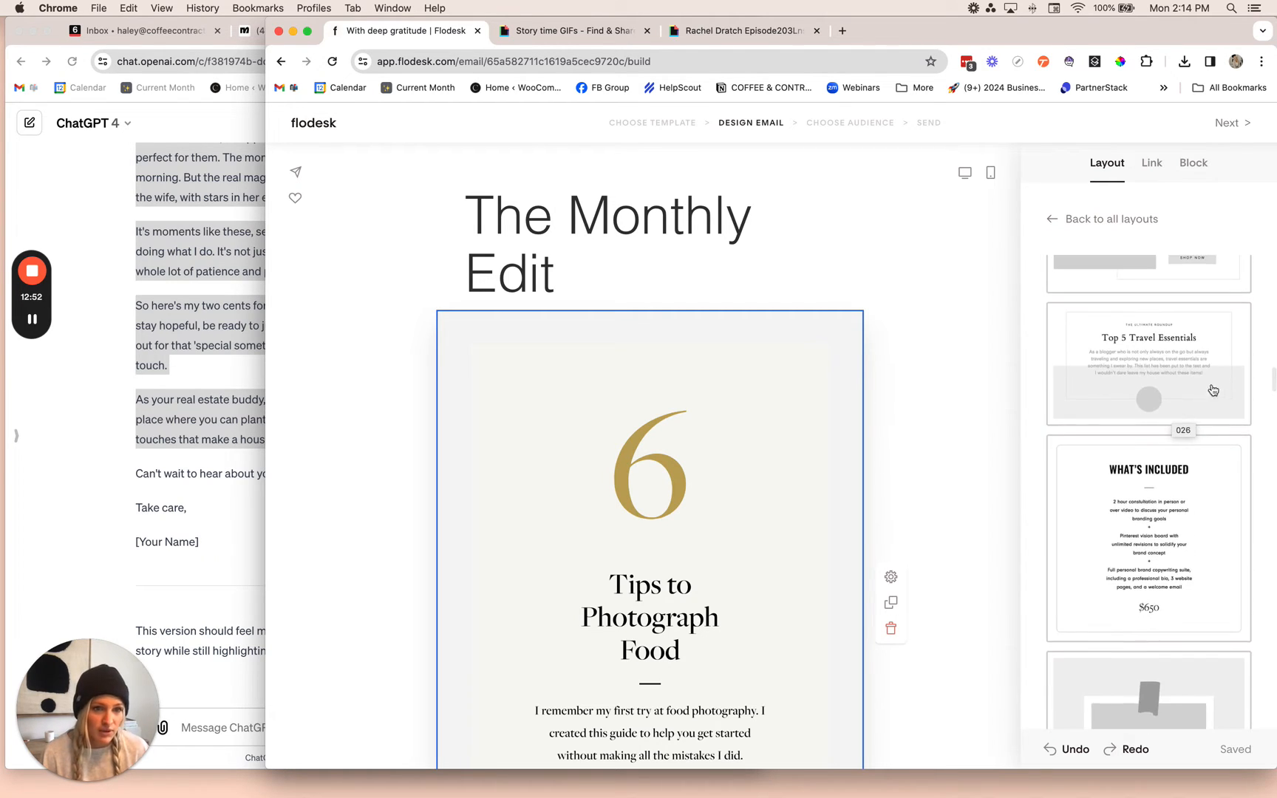
{"action": "scroll", "coordinate": [1211, 390], "scroll_direction": "up", "scroll_amount": 10}
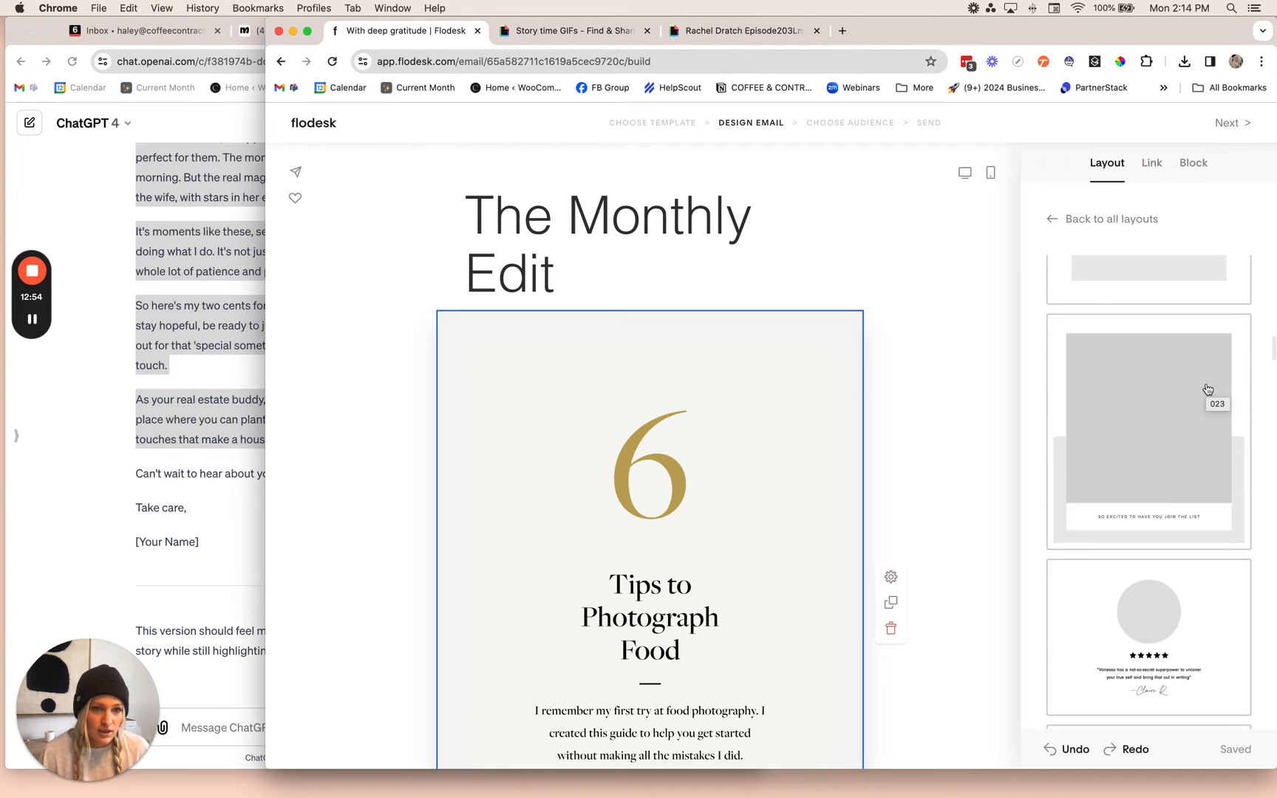
{"action": "scroll", "coordinate": [1207, 390], "scroll_direction": "down", "scroll_amount": 4}
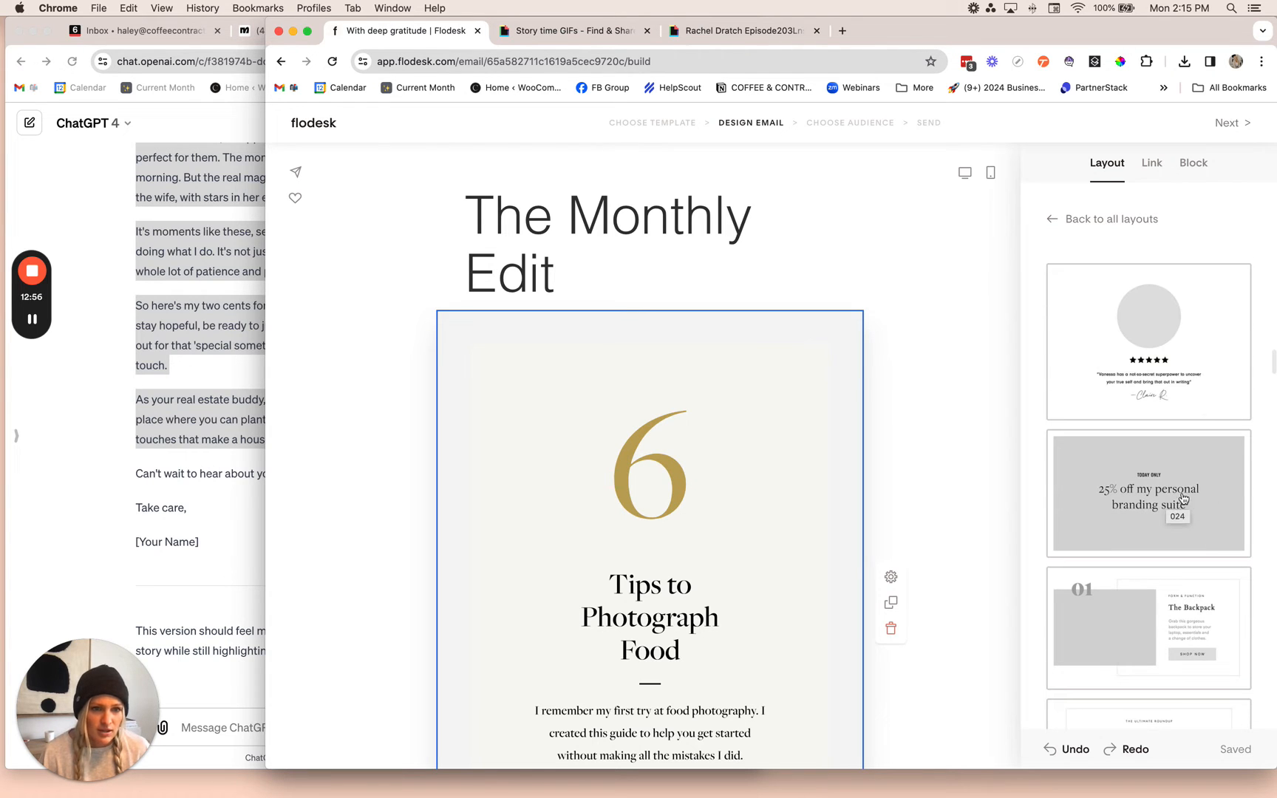
{"action": "left_click", "coordinate": [1191, 488]}
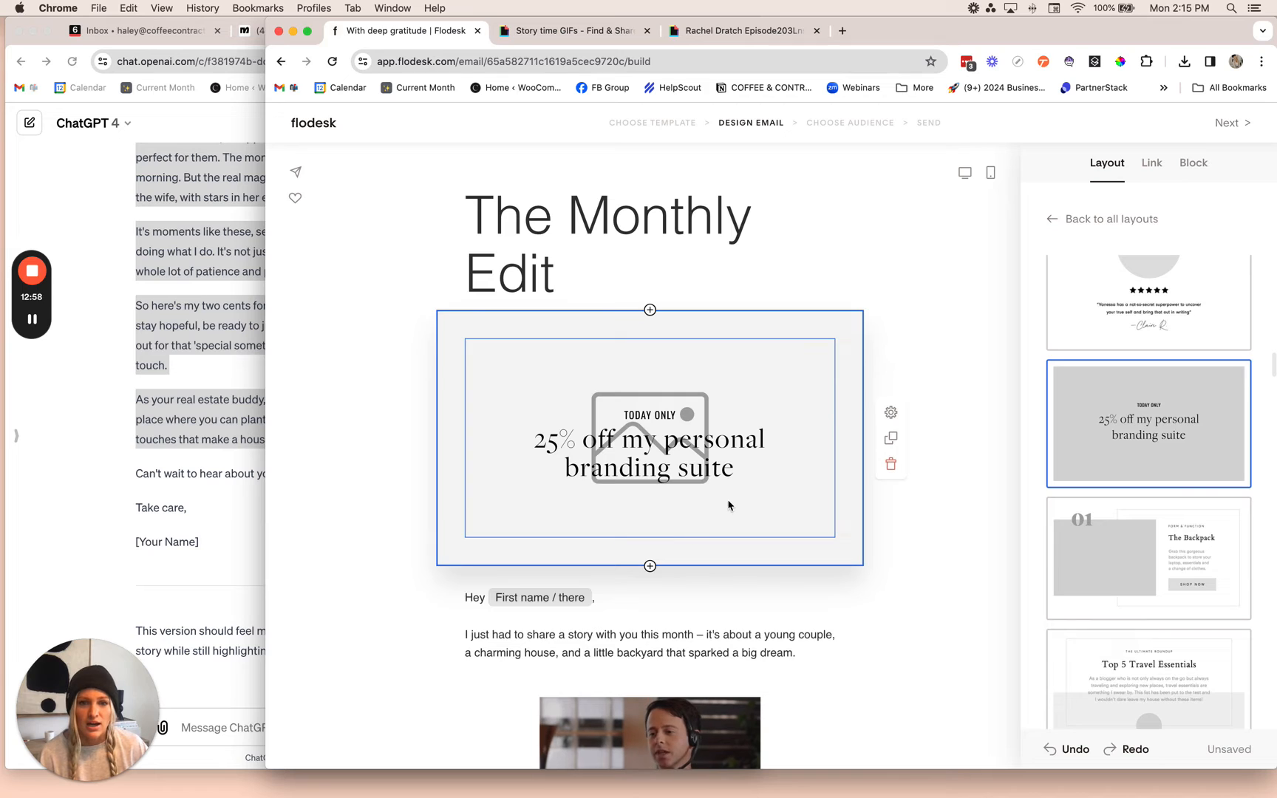
{"action": "left_click", "coordinate": [728, 439]}
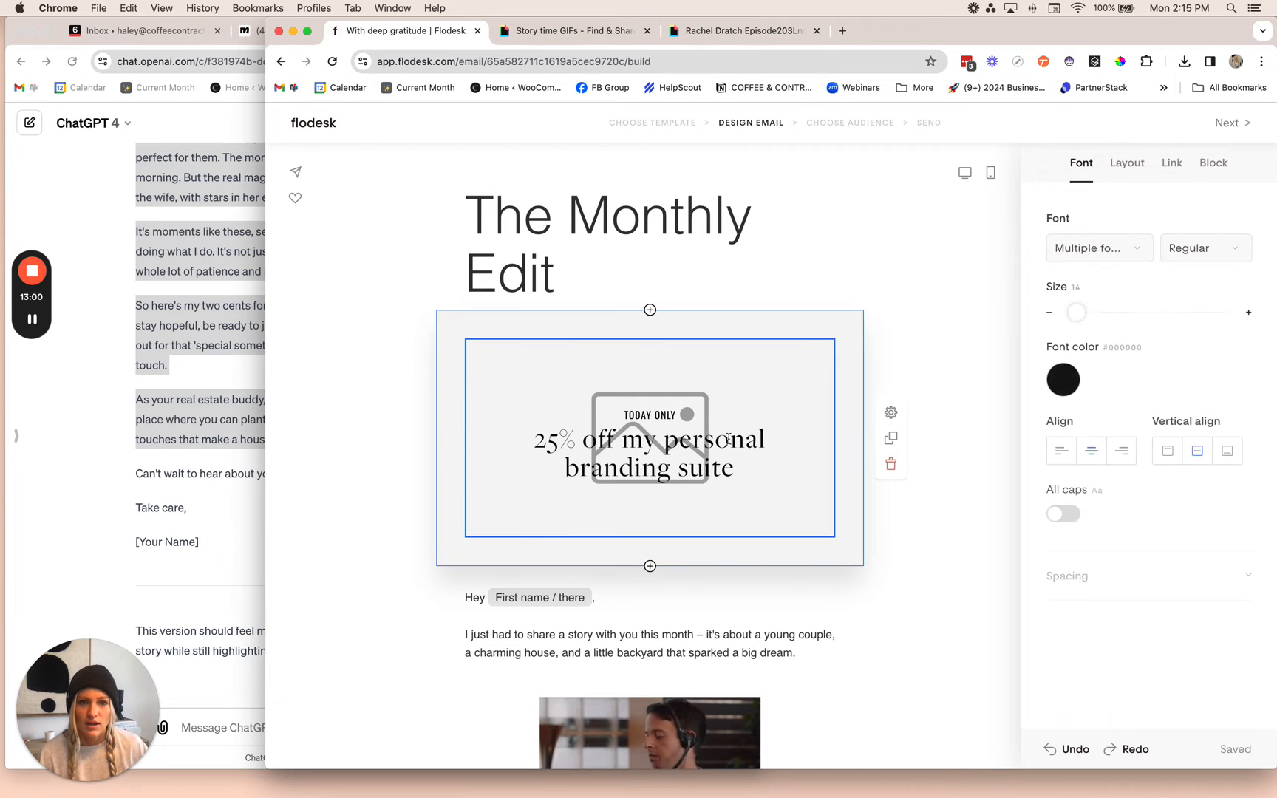
{"action": "triple_click", "coordinate": [661, 415]}
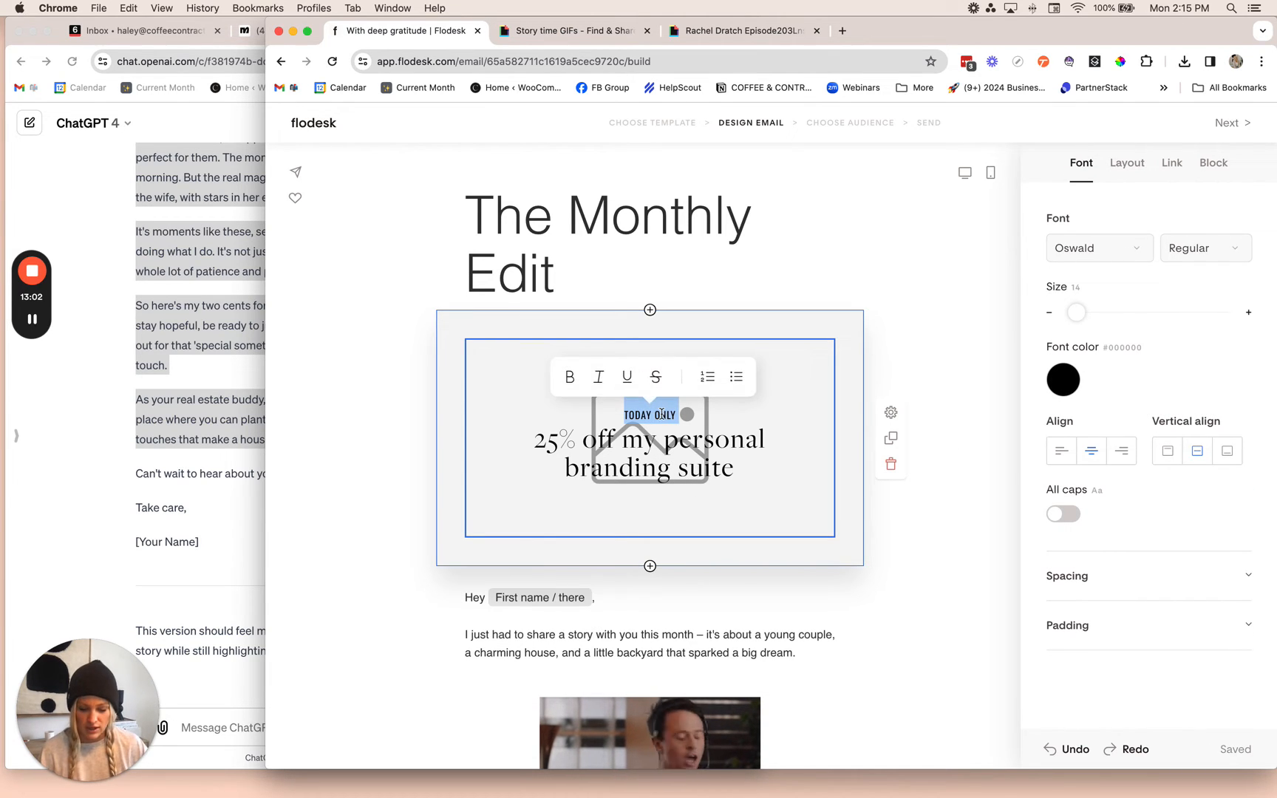
{"action": "type", "text": "TH25% off my personal"}
{"action": "key", "text": "super+z"}
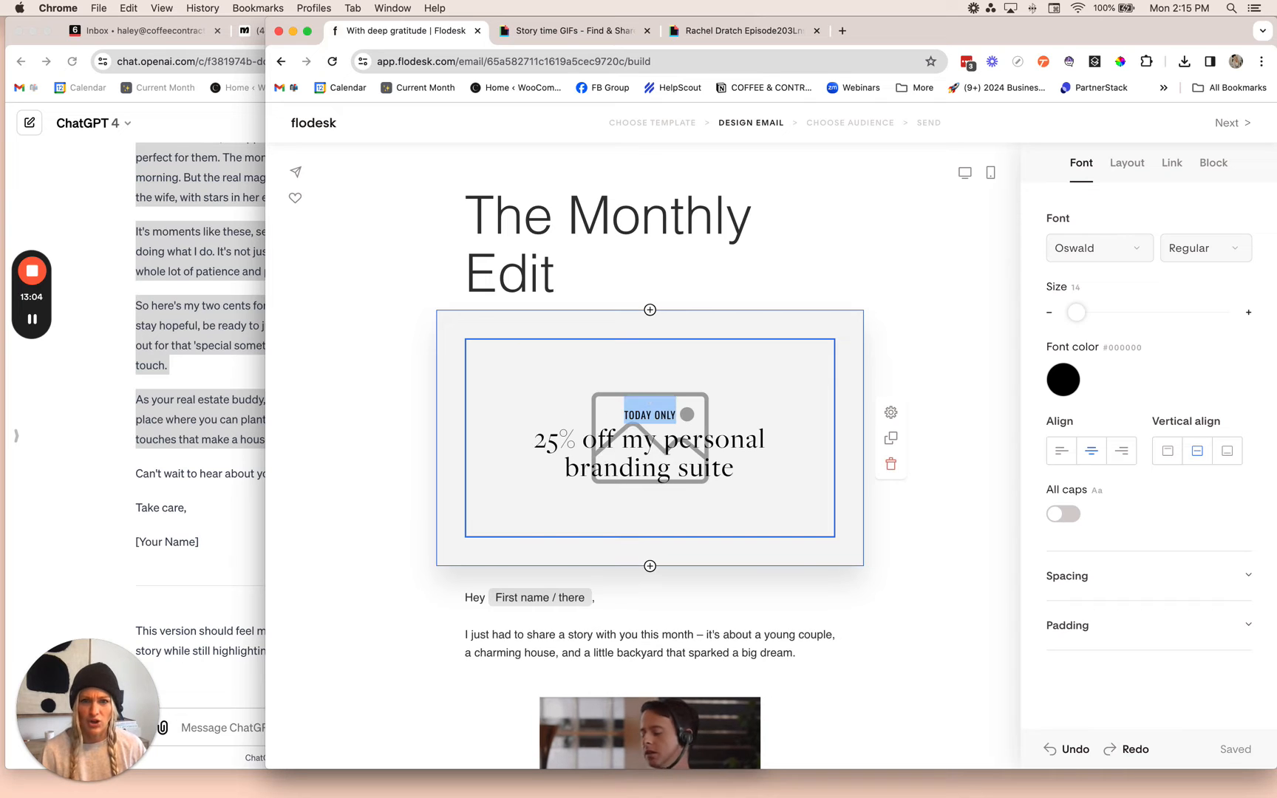
{"action": "key", "text": "BackSpace"}
{"action": "key", "text": "super+z"}
Replace the banner's small "TODAY ONLY" line with "WHAT'S HAPPENING IN ST. PETE IN FEBRUARY".
{"action": "left_click", "coordinate": [668, 415]}
{"action": "left_click_drag", "start_coordinate": [670, 415], "coordinate": [633, 414]}
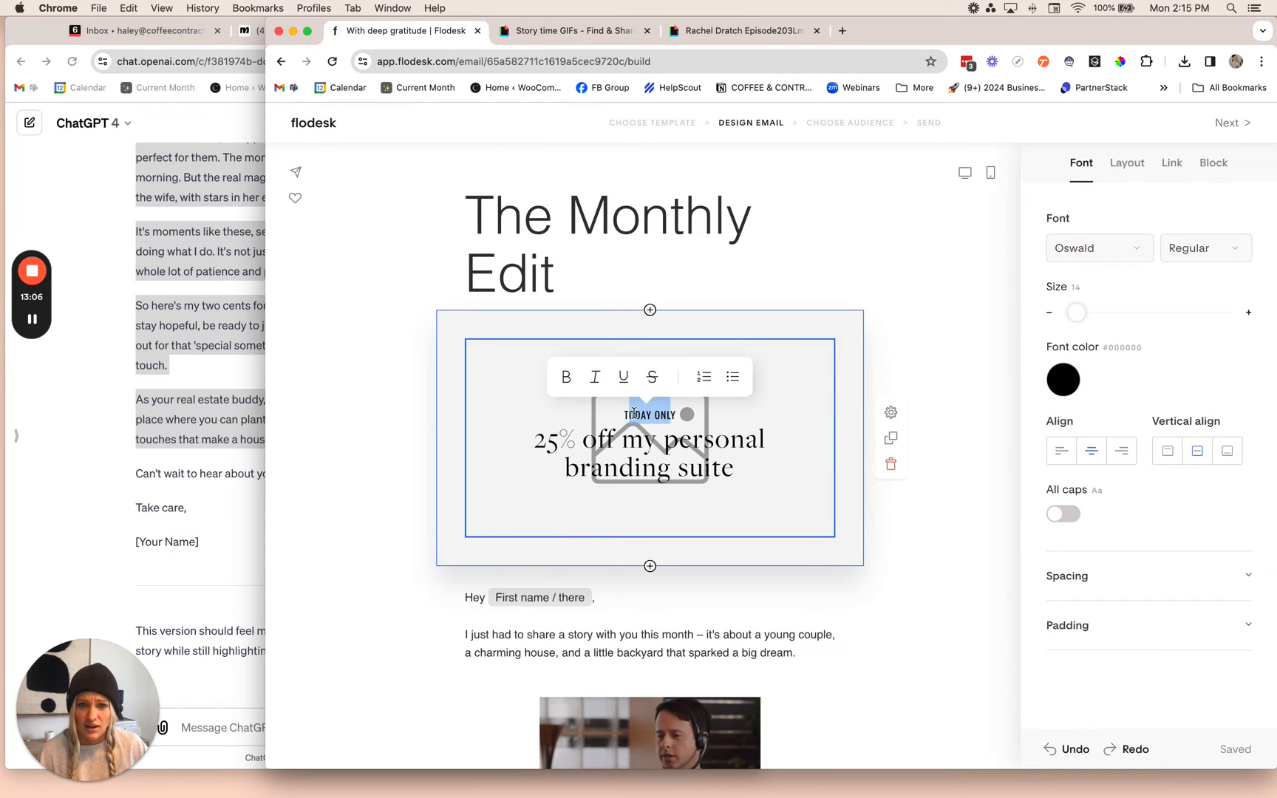
{"action": "key", "text": "BackSpace"}
{"action": "key", "text": "BackSpace"}
{"action": "key", "text": "BackSpace"}
{"action": "type", "text": "sui"}
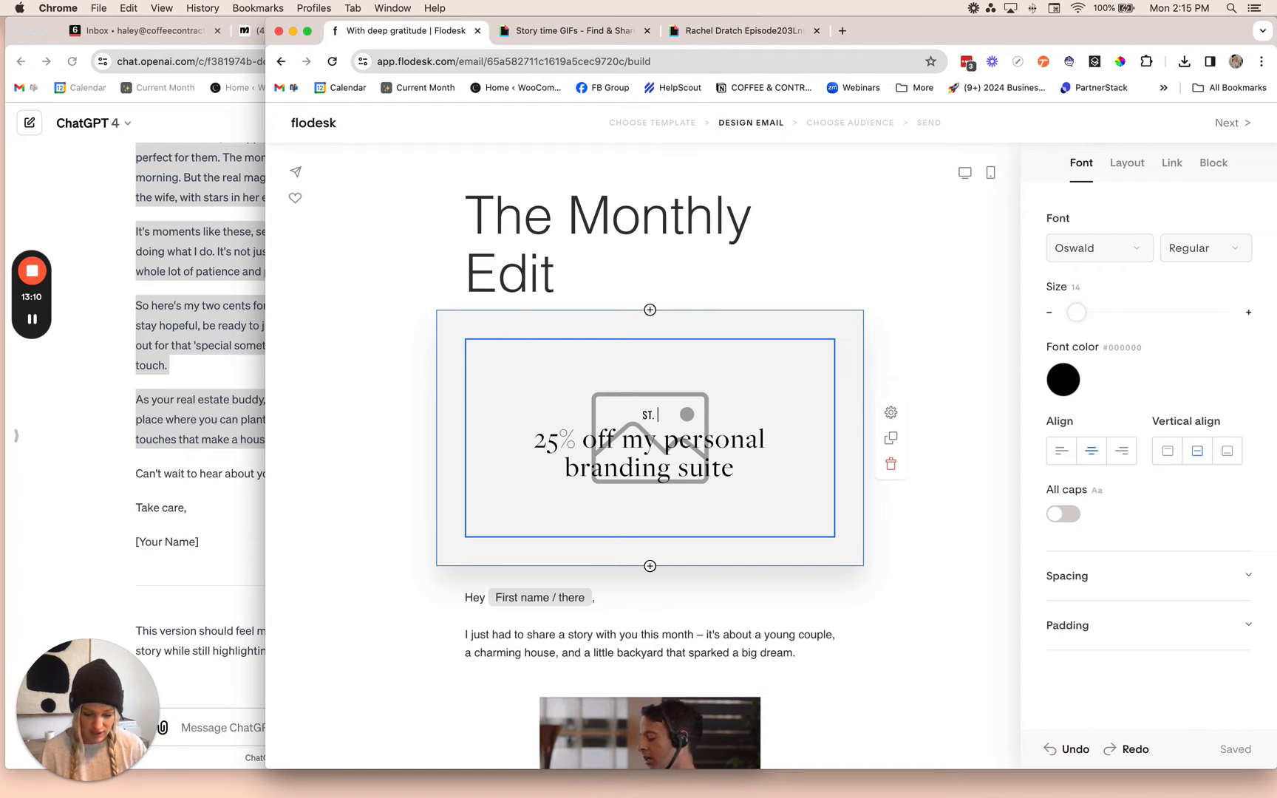
{"action": "type", "text": "t"}
{"action": "key", "text": "BackSpace"}
{"action": "key", "text": "BackSpace"}
{"action": "type", "text": "wha"}
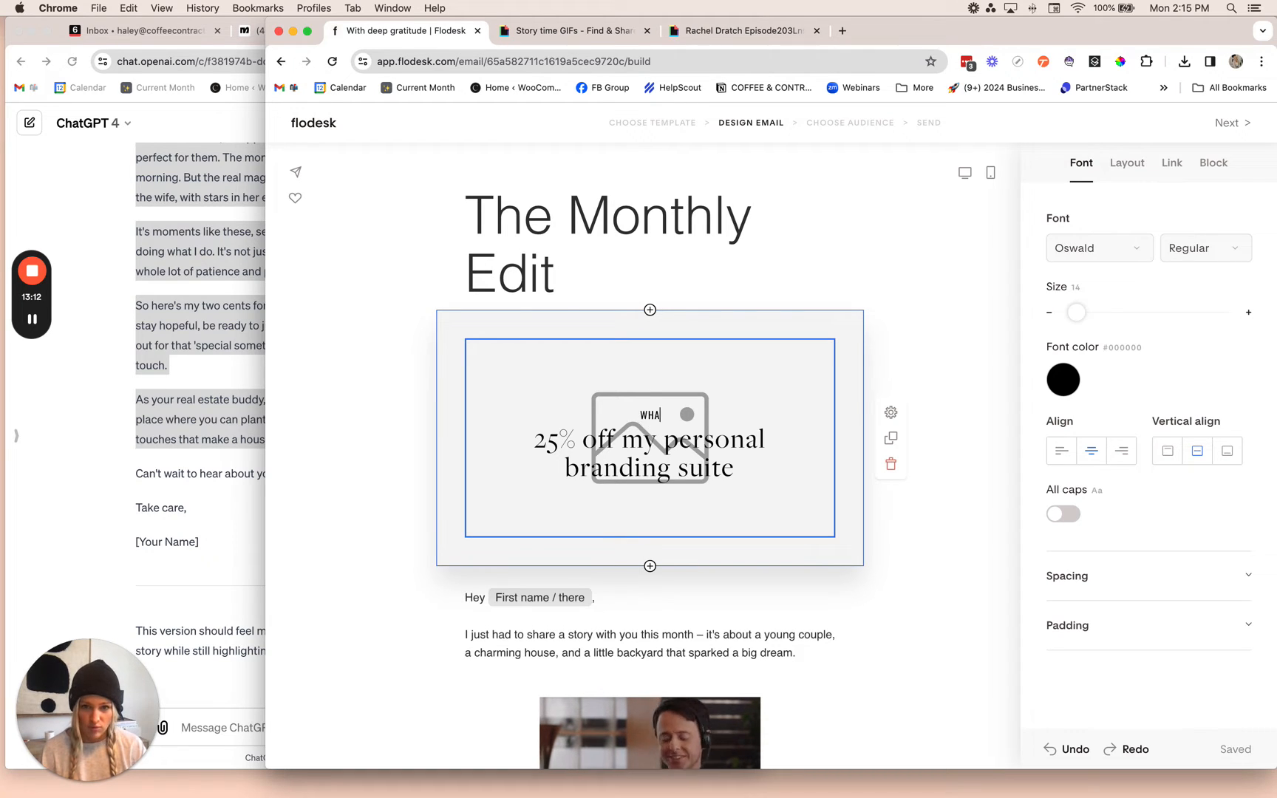
{"action": "type", "text": "t's happening in st. pete"}
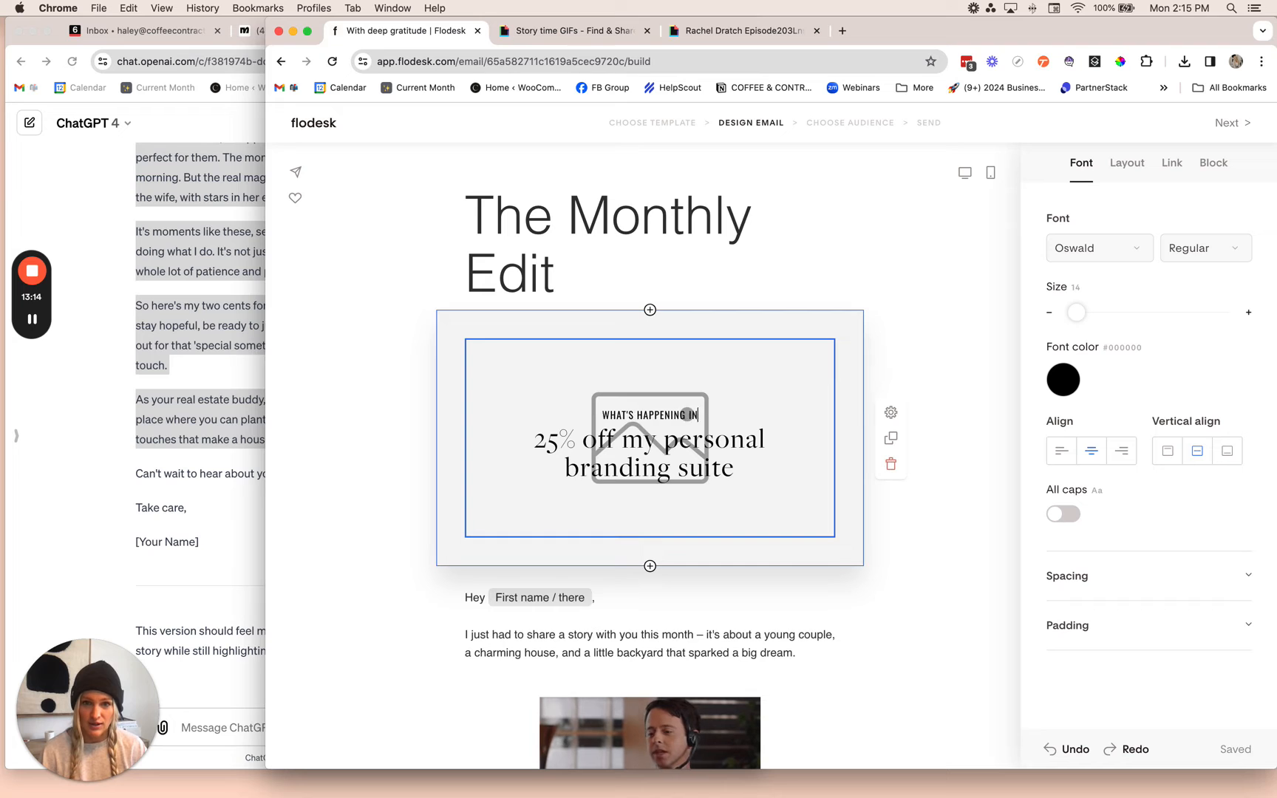
{"action": "type", "text": " in february"}
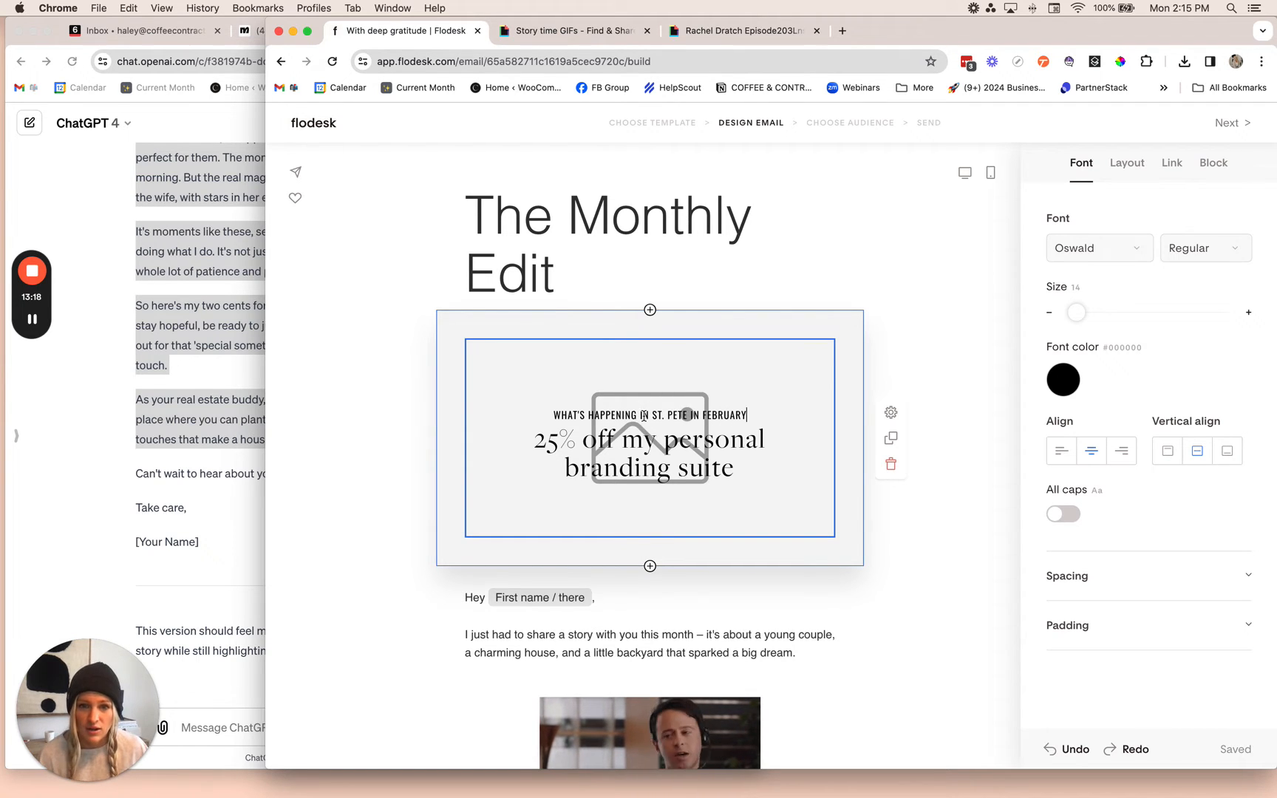
Reword the banner's small line to "ST. PETE HAPPENINGS IN FEBRUARY".
{"action": "left_click_drag", "start_coordinate": [652, 415], "coordinate": [551, 411]}
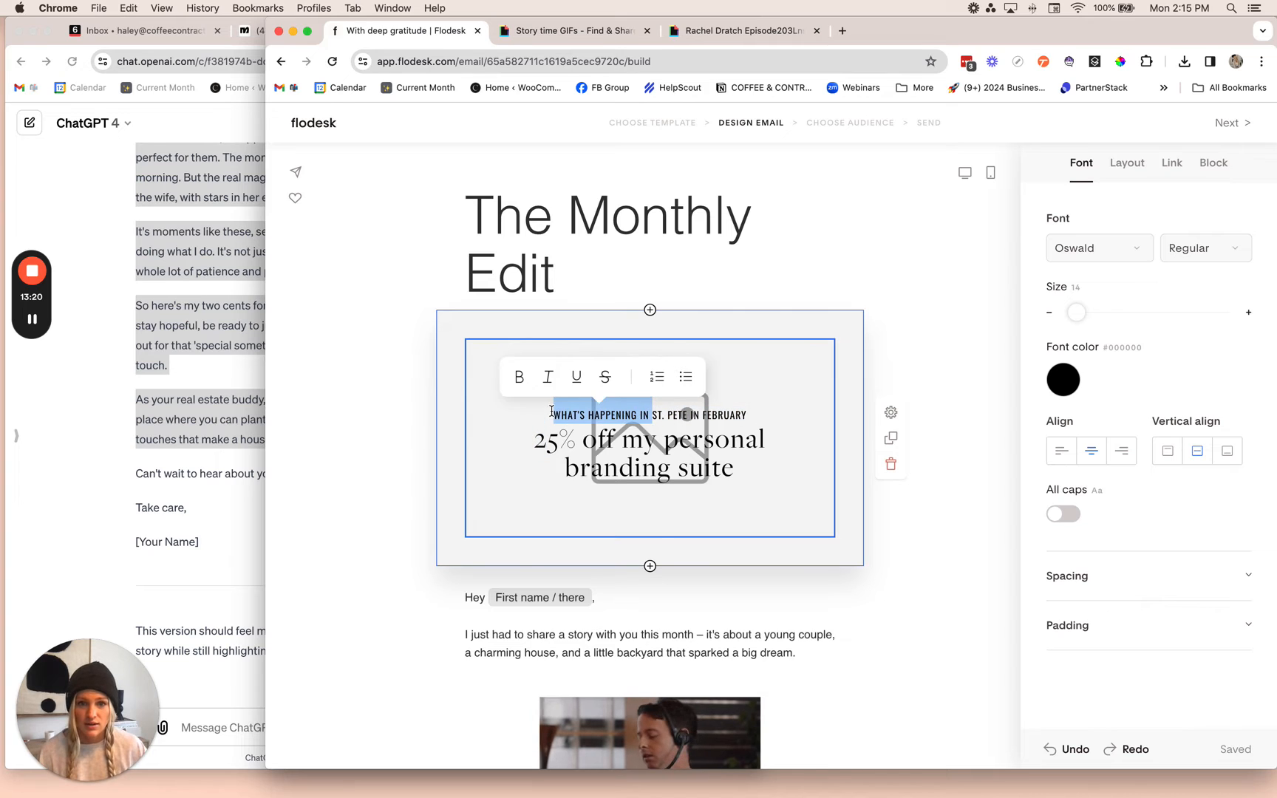
{"action": "key", "text": "BackSpace"}
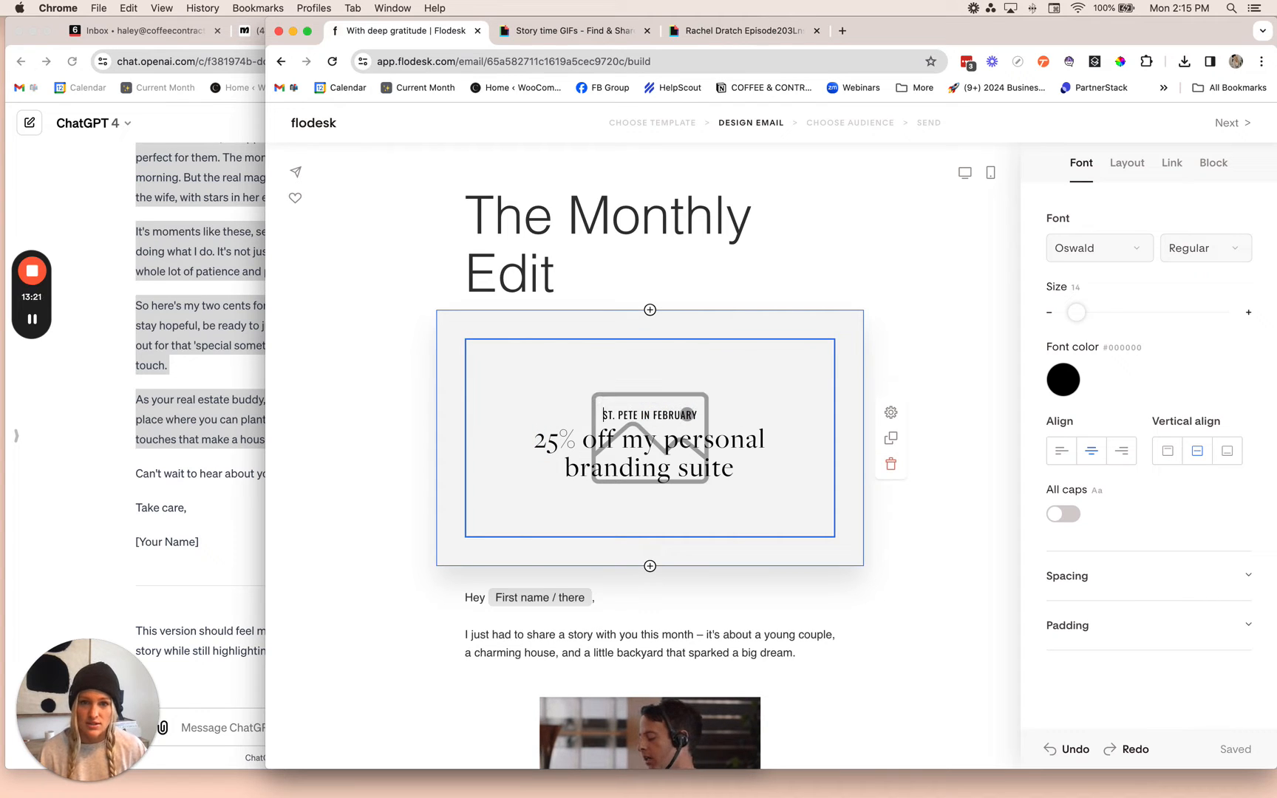
{"action": "left_click", "coordinate": [640, 414]}
{"action": "type", "text": "HAPPENINGS"}
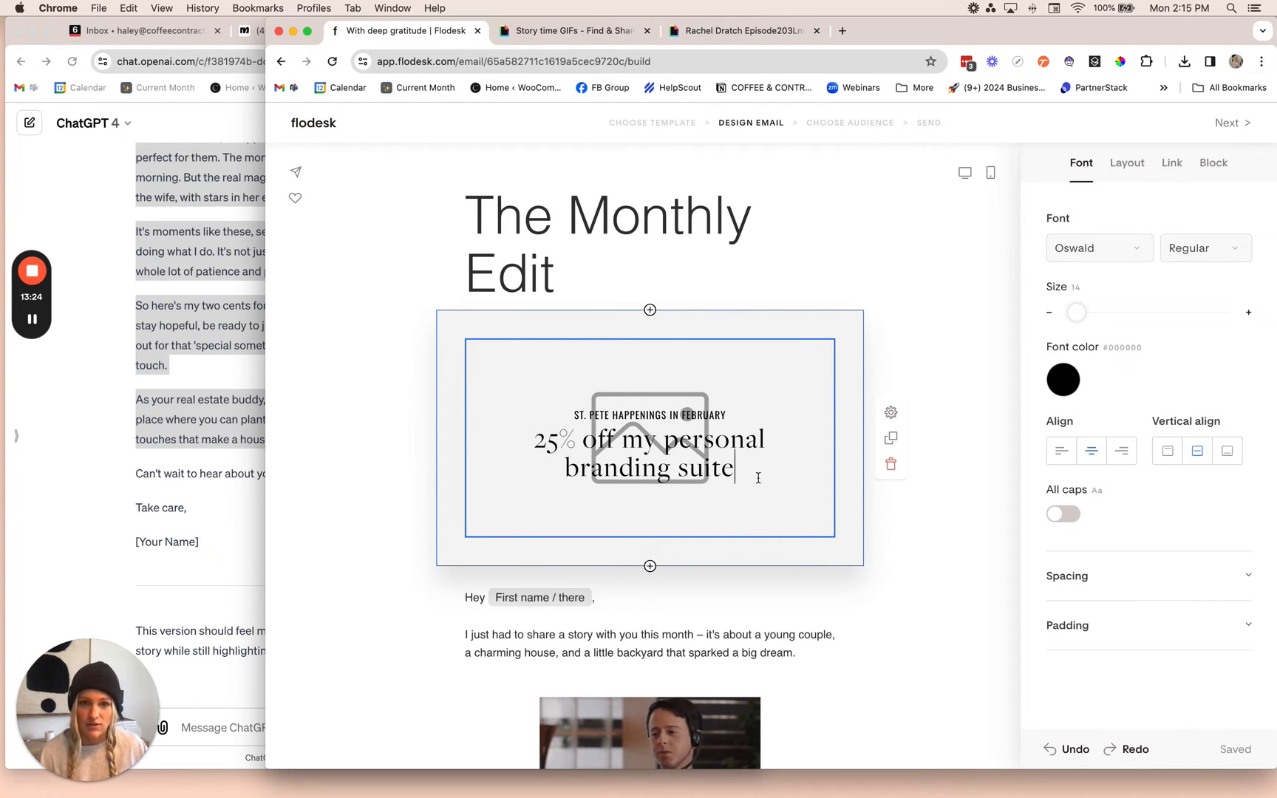
Replace the banner's large "25% off my personal branding suite" text with "The Monthly Edit".
{"action": "left_click_drag", "start_coordinate": [758, 477], "coordinate": [530, 446]}
{"action": "type", "text": "the"}
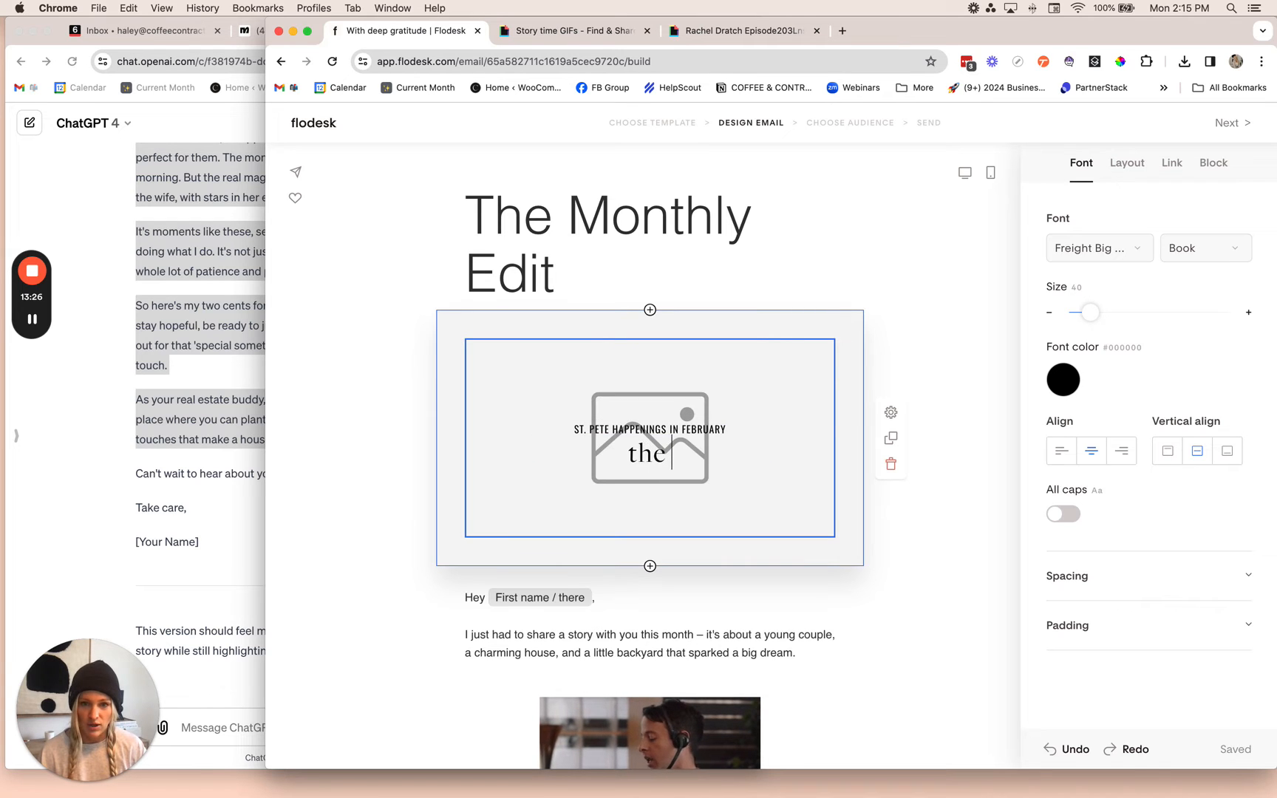
{"action": "type", "text": " mo"}
{"action": "key", "text": "BackSpace"}
{"action": "key", "text": "BackSpace"}
{"action": "key", "text": "BackSpace"}
{"action": "key", "text": "BackSpace"}
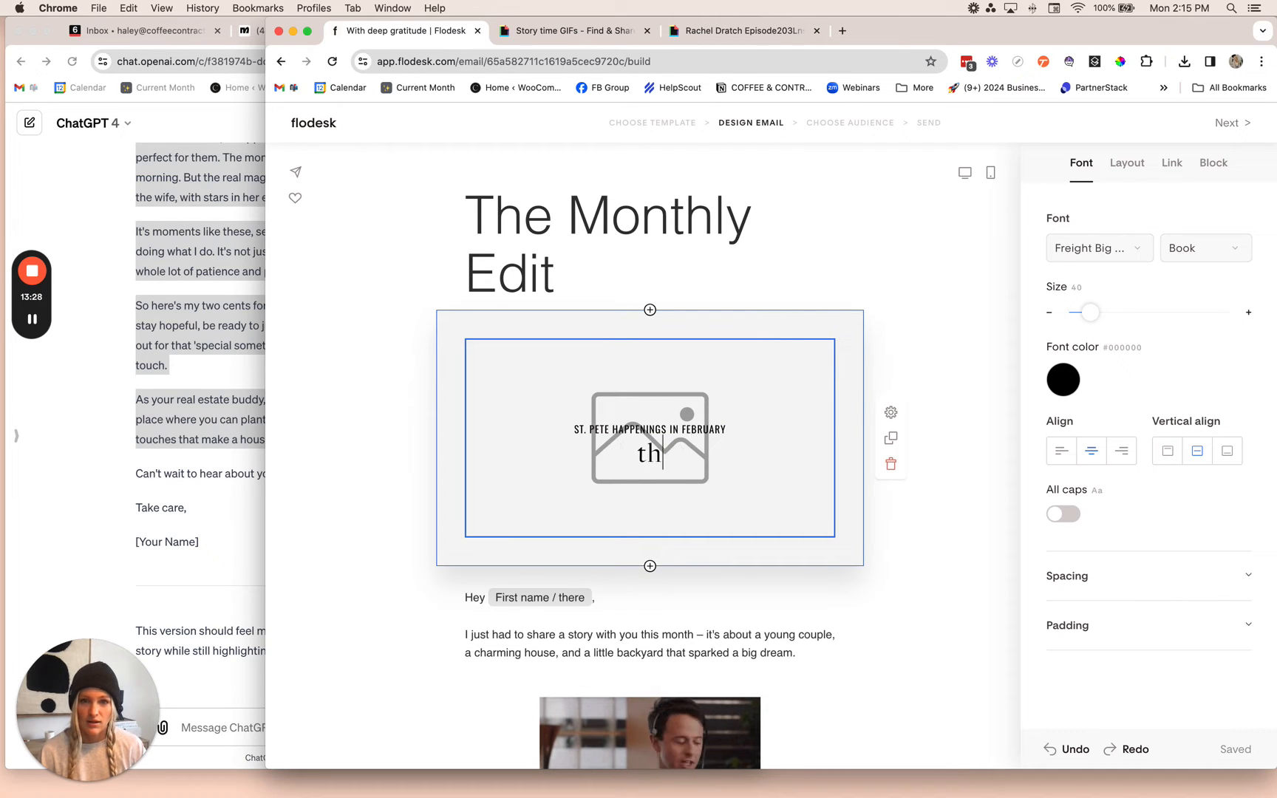
{"action": "type", "text": "onthly Edit"}
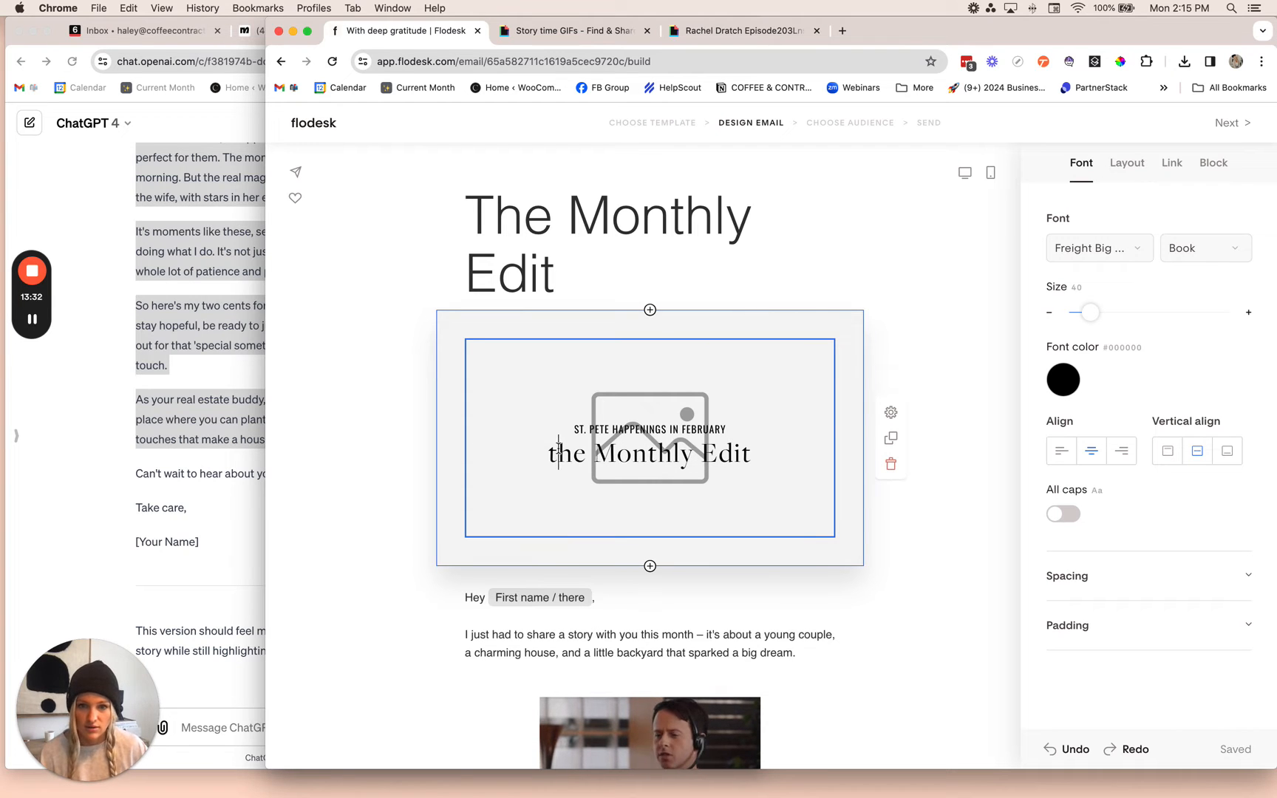
{"action": "left_click", "coordinate": [560, 447]}
{"action": "key", "text": "BackSpace"}
{"action": "type", "text": "T"}
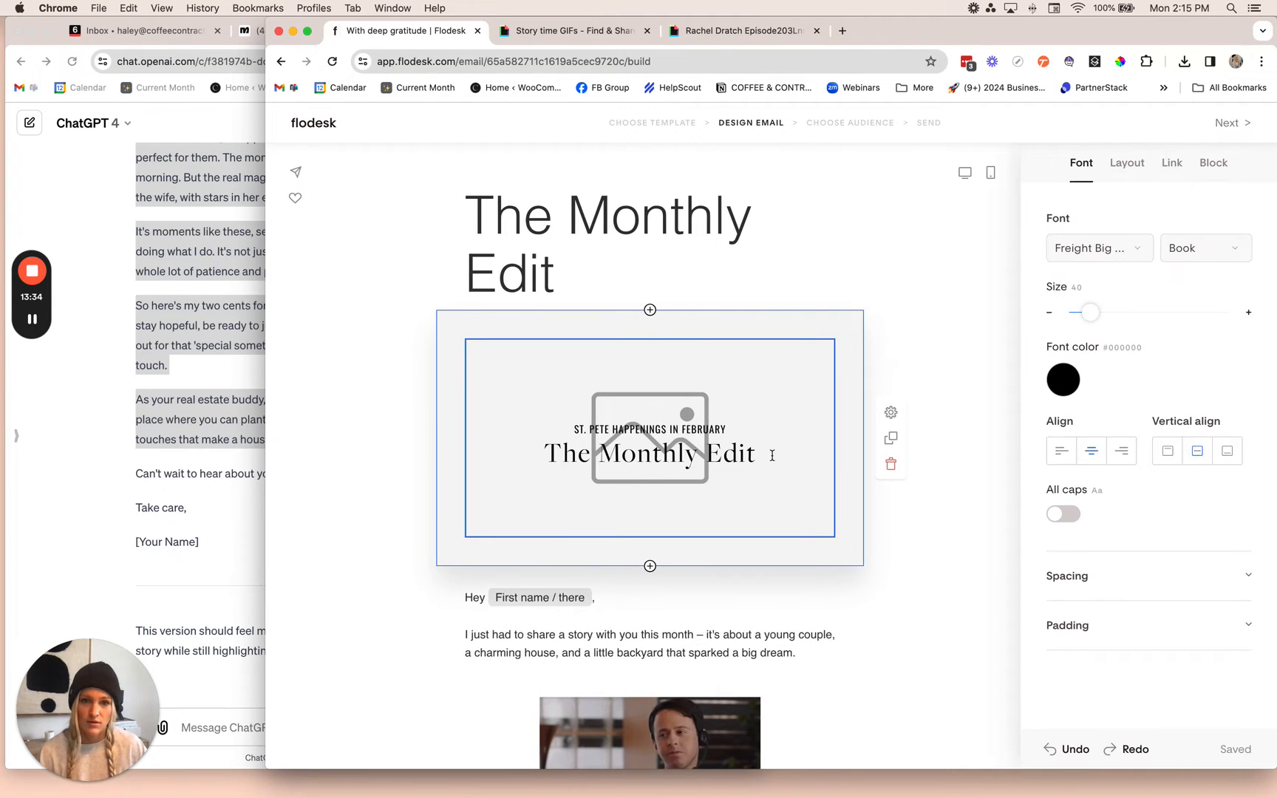
Try extending the banner's large title with "with H", and remove the added words.
{"action": "left_click", "coordinate": [772, 456]}
{"action": "type", "text": "with H"}
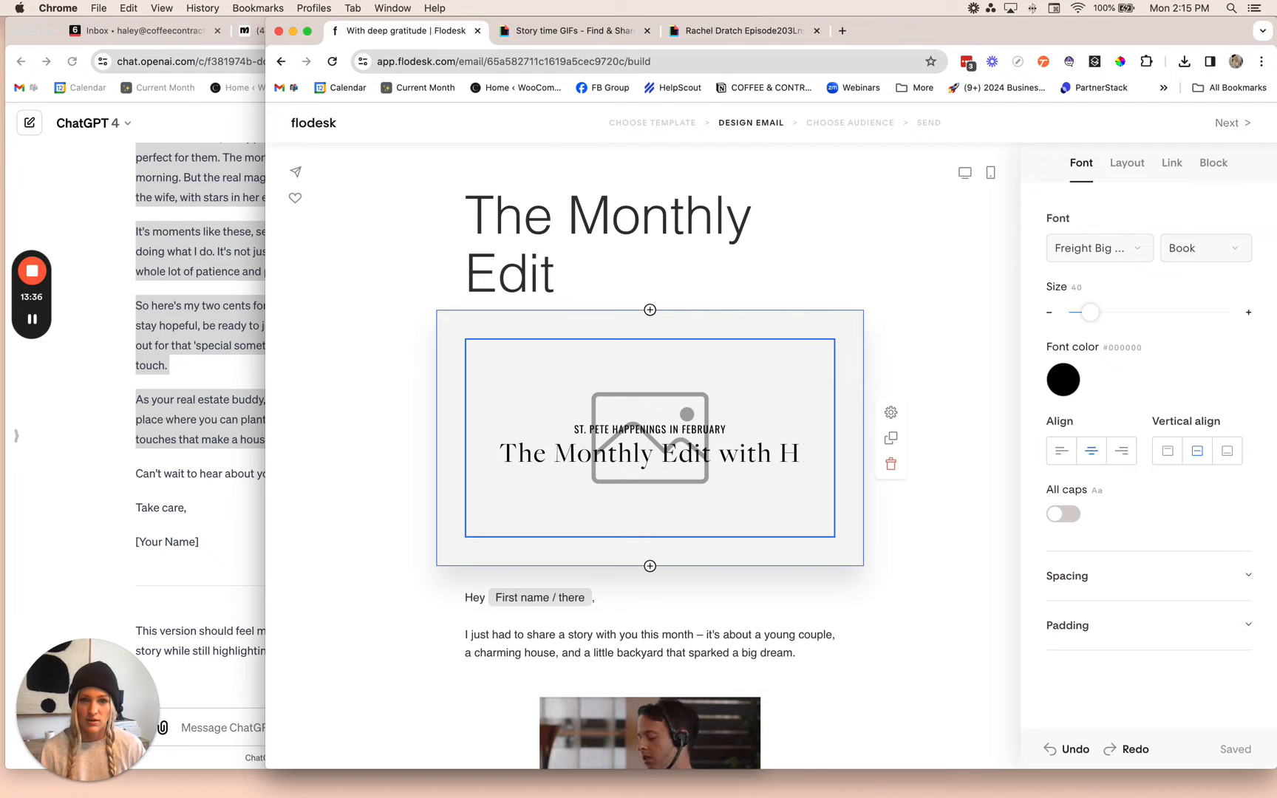
{"action": "key", "text": "BackSpace"}
{"action": "key", "text": "BackSpace"}
{"action": "key", "text": "BackSpace"}
{"action": "key", "text": "BackSpace"}
{"action": "key", "text": "BackSpace"}
{"action": "key", "text": "BackSpace"}
{"action": "key", "text": "BackSpace"}
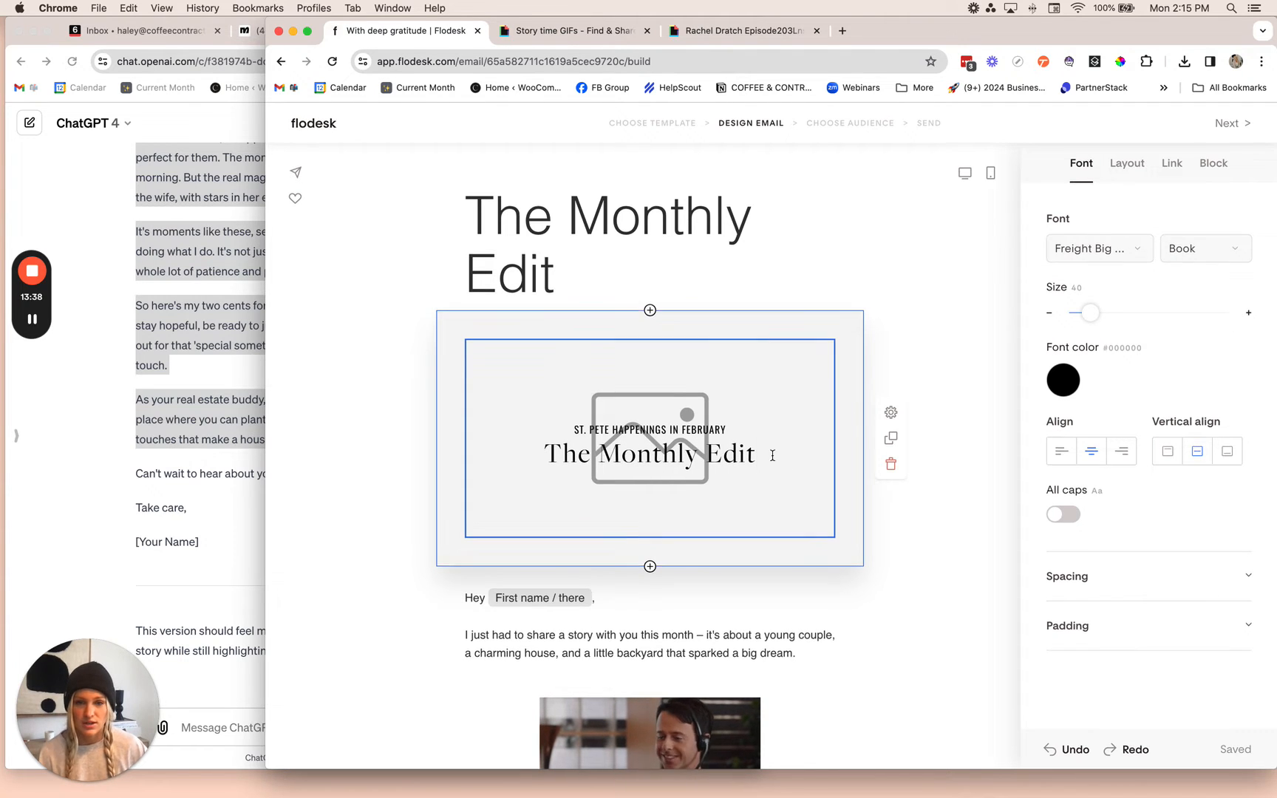
{"action": "left_click", "coordinate": [665, 522]}
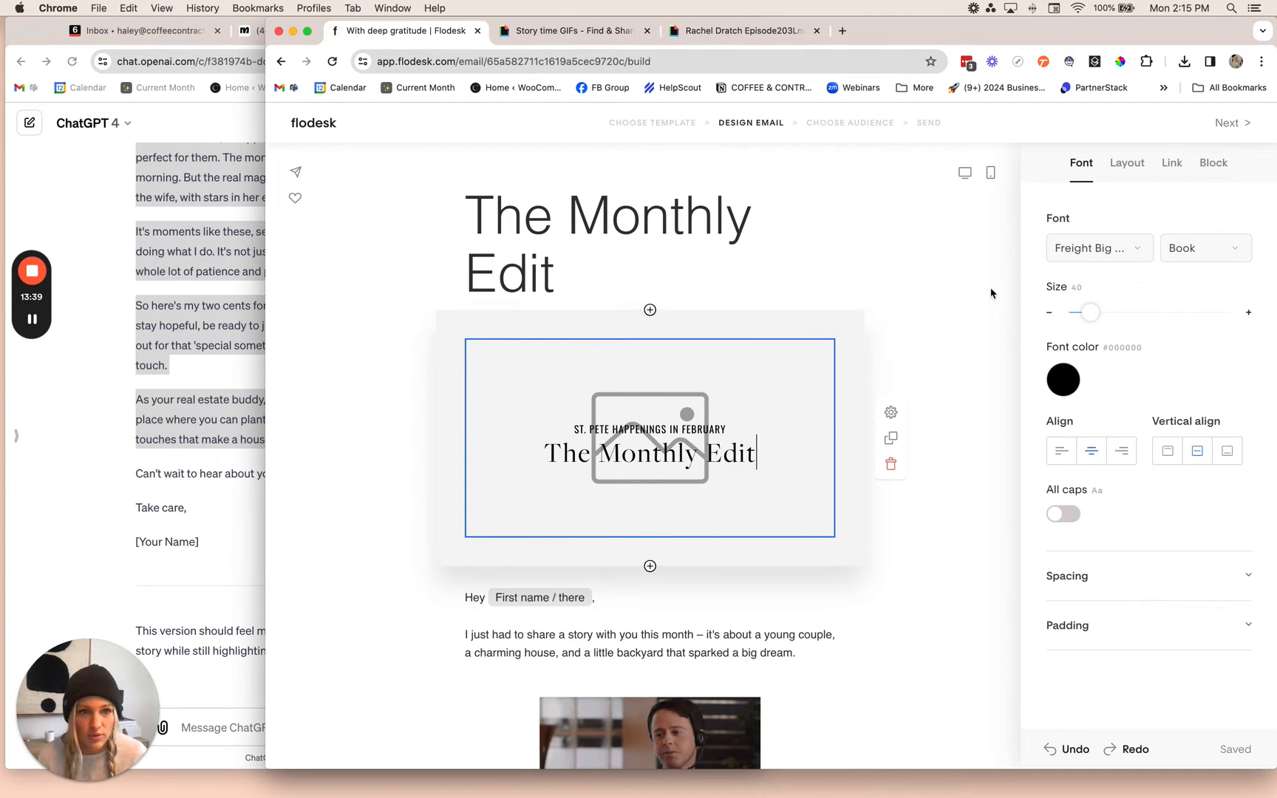
{"action": "left_click", "coordinate": [1127, 163]}
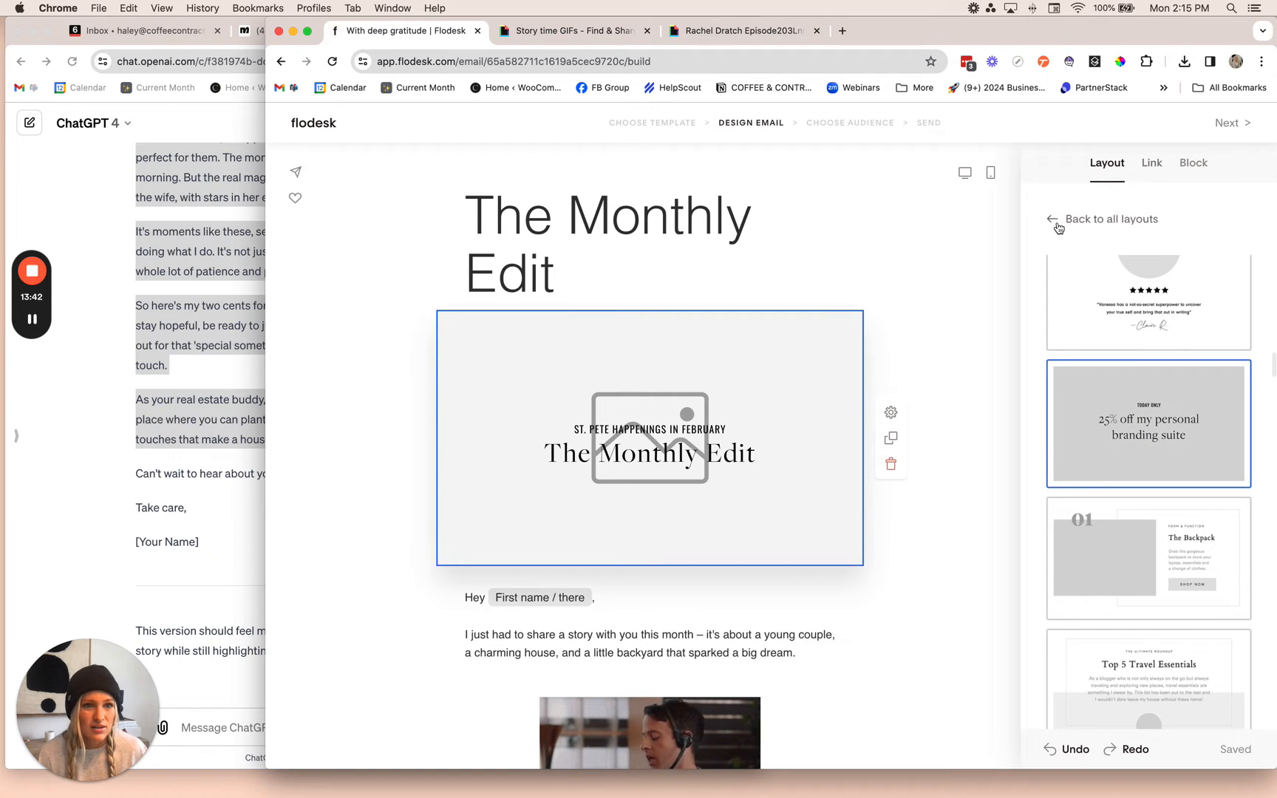
{"action": "left_click", "coordinate": [816, 344]}
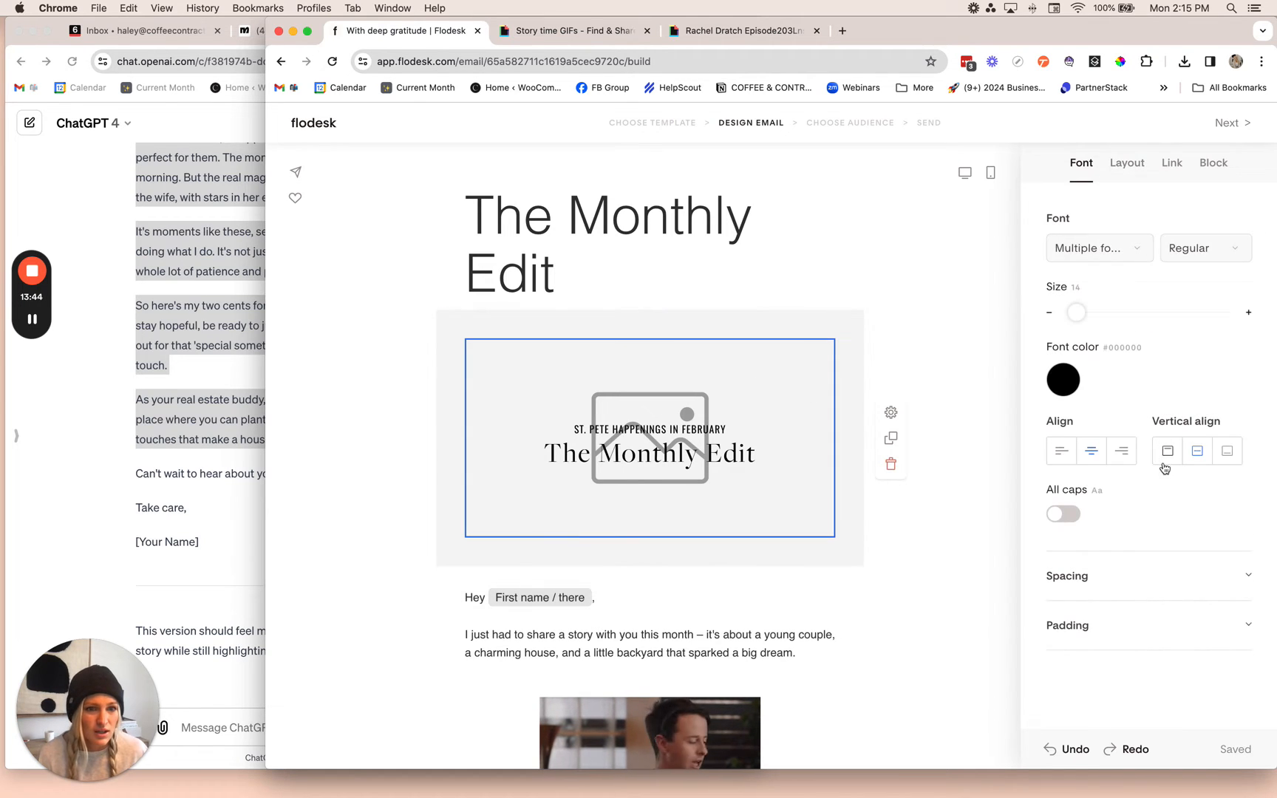
Examine the banner's block background, layout, image and font settings for ways to adjust its design.
{"action": "left_click", "coordinate": [1209, 164]}
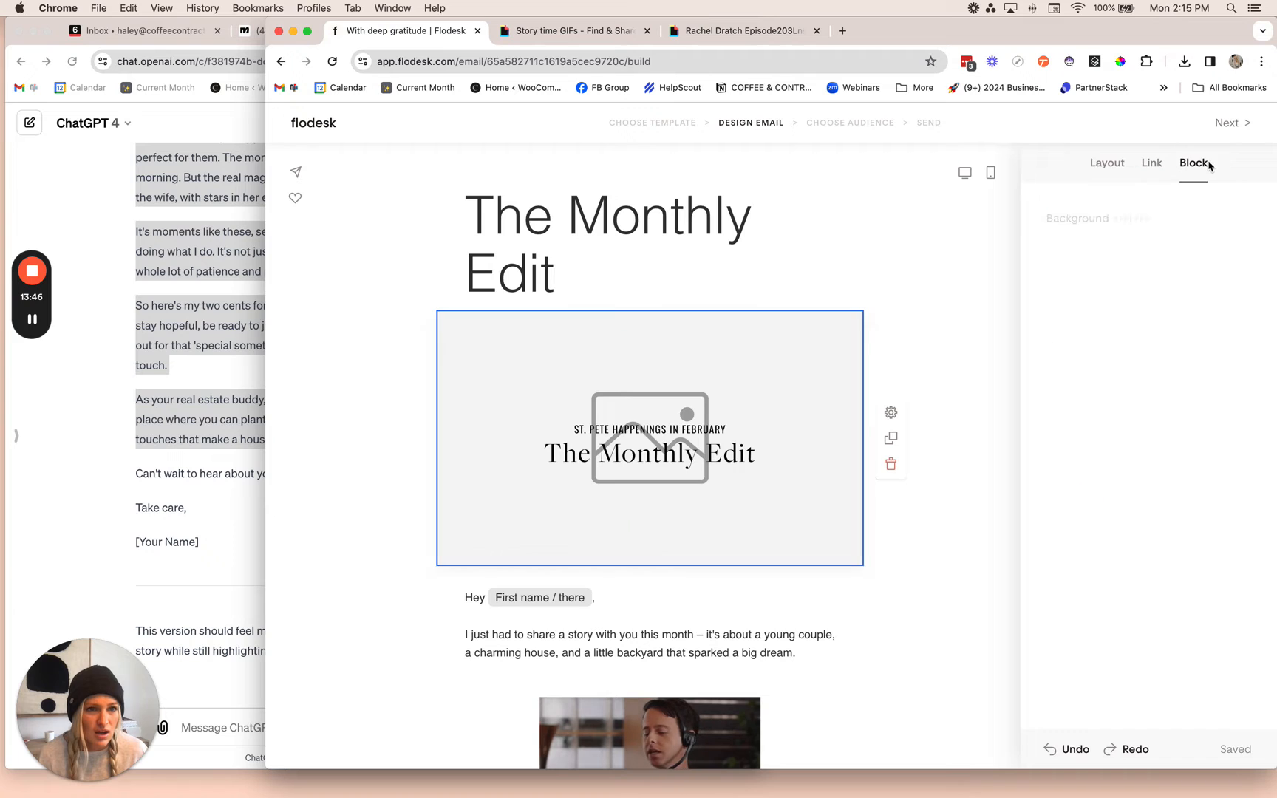
{"action": "left_click", "coordinate": [1064, 251]}
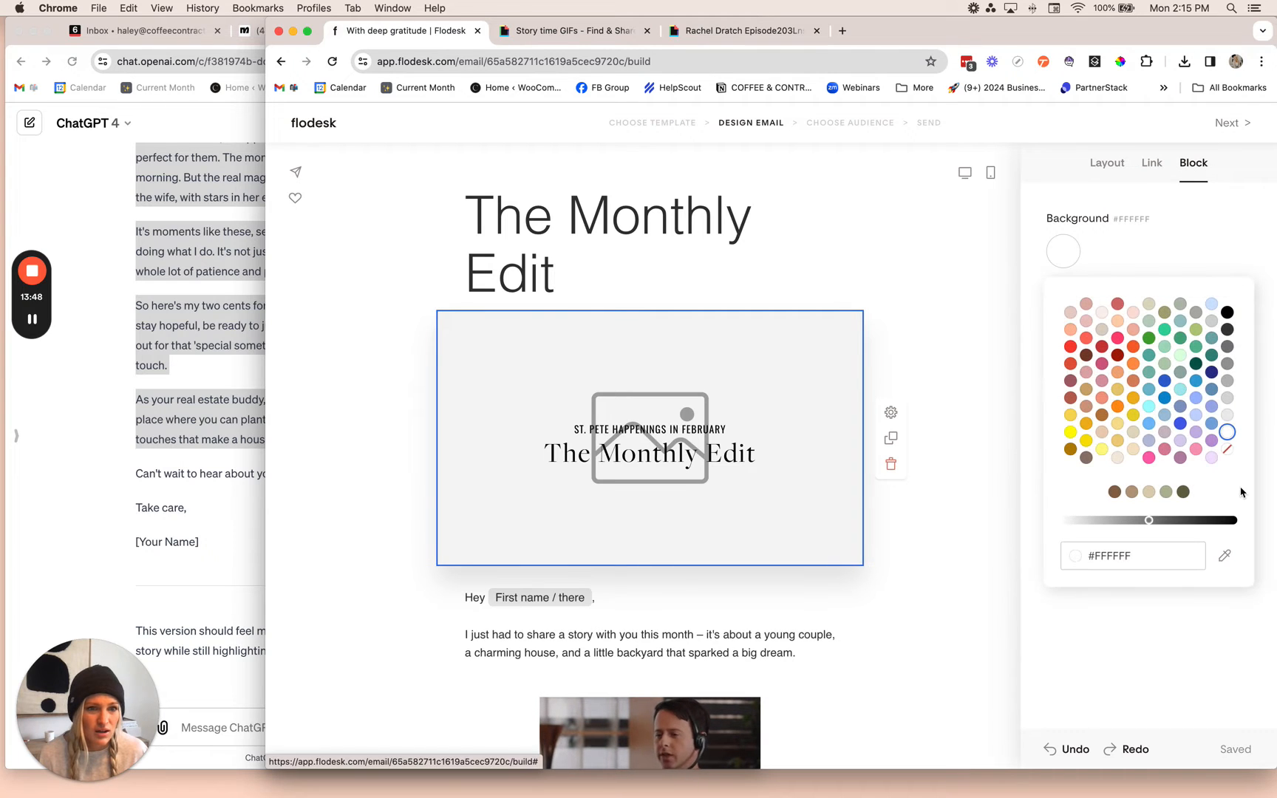
{"action": "left_click", "coordinate": [1189, 222]}
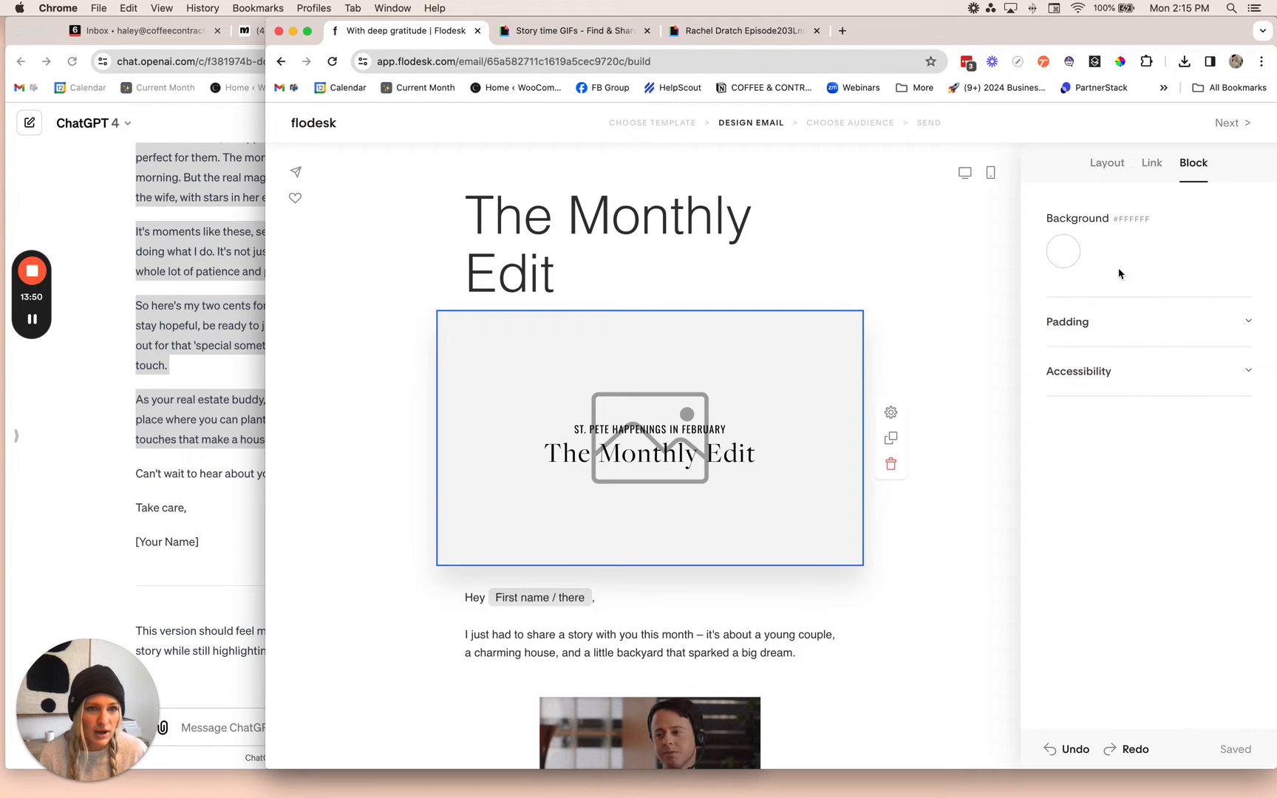
{"action": "left_click", "coordinate": [1144, 169]}
{"action": "left_click", "coordinate": [1108, 164]}
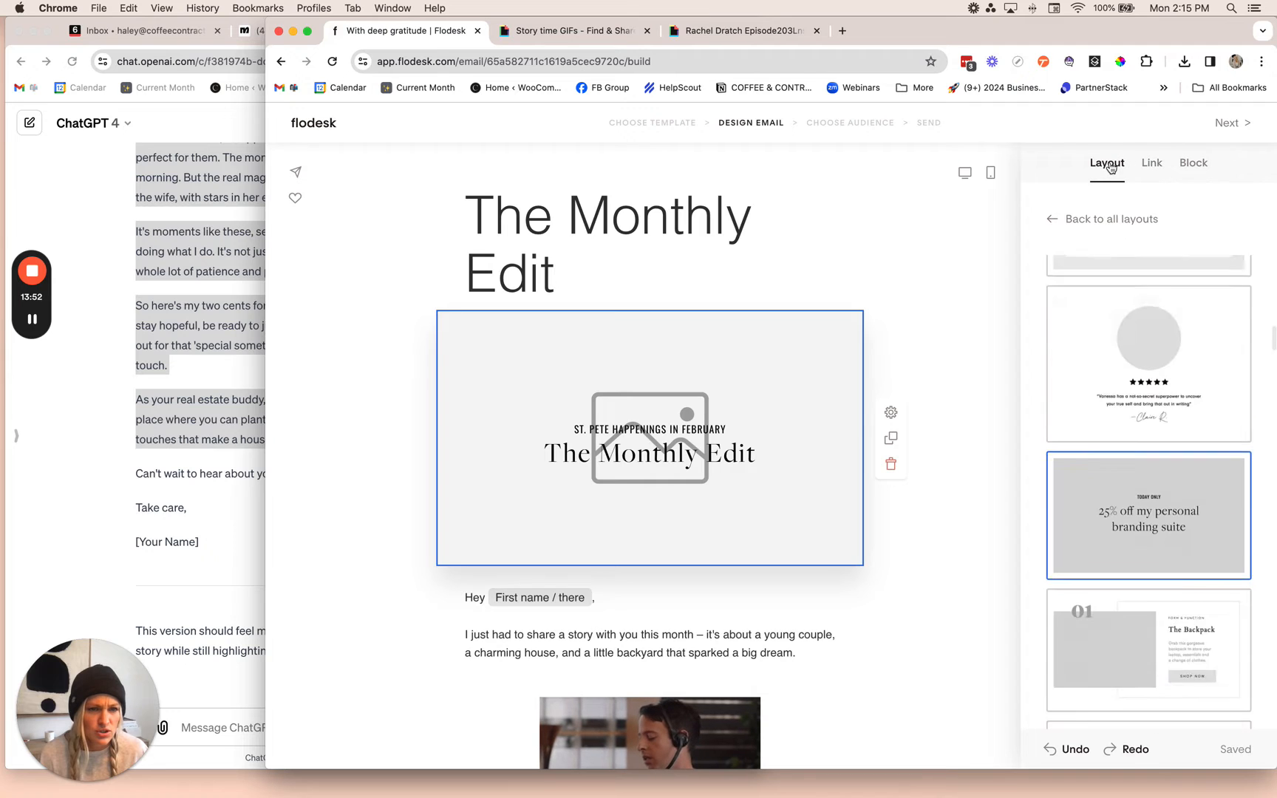
{"action": "left_click", "coordinate": [786, 475]}
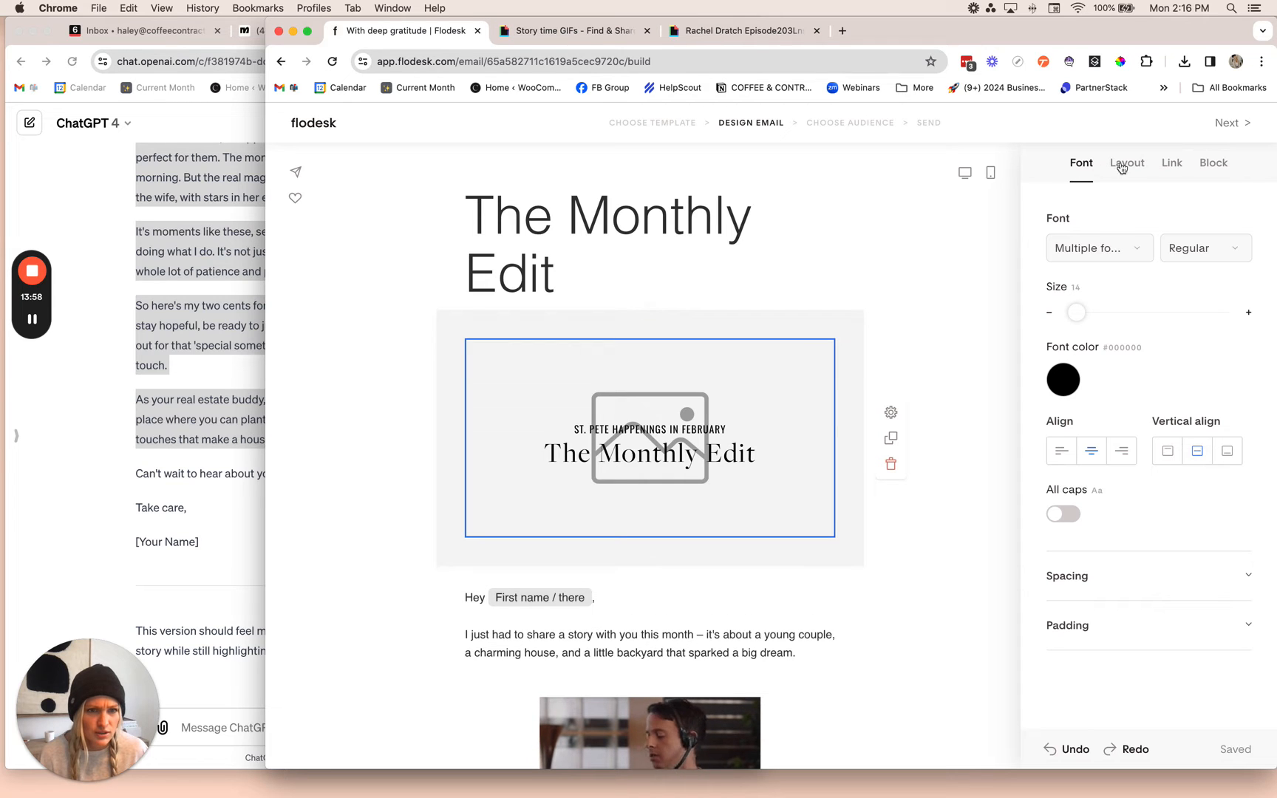
{"action": "key", "text": "ctrl+alt+Return"}
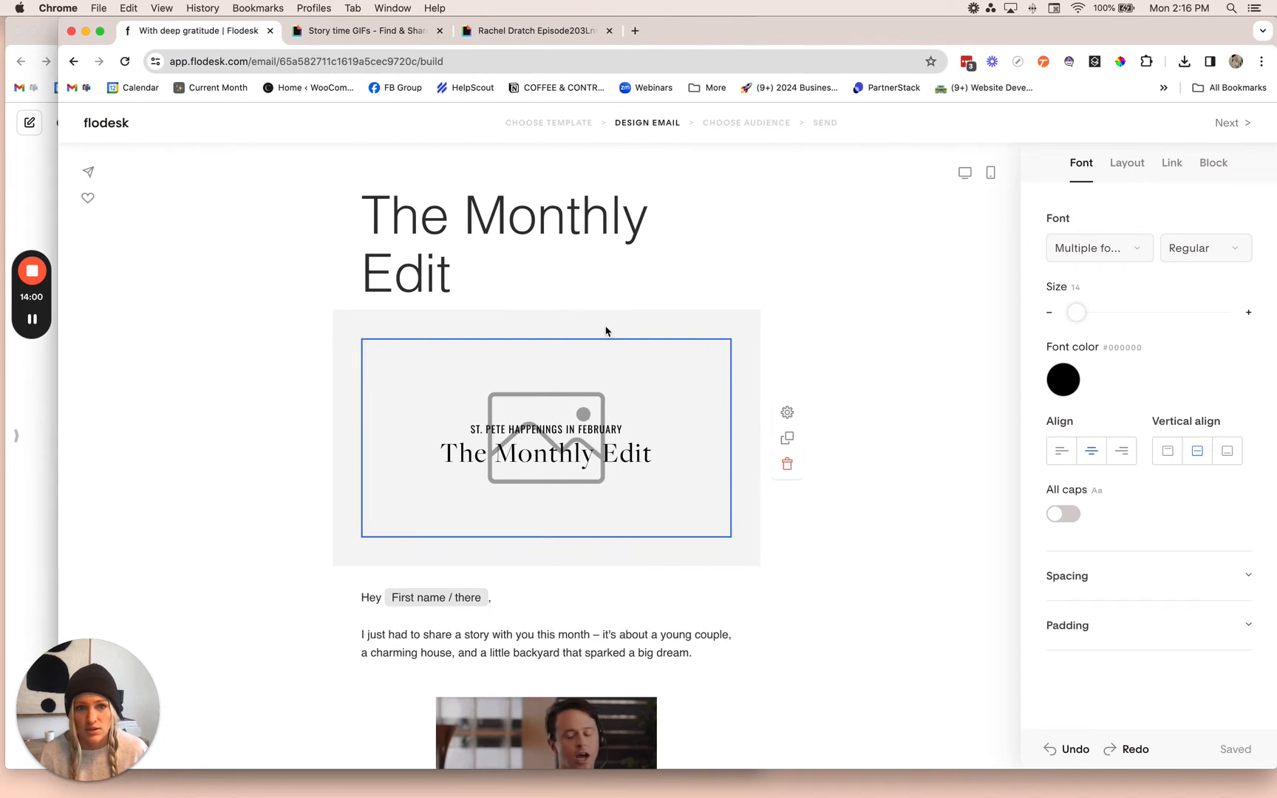
{"action": "left_click", "coordinate": [1120, 171]}
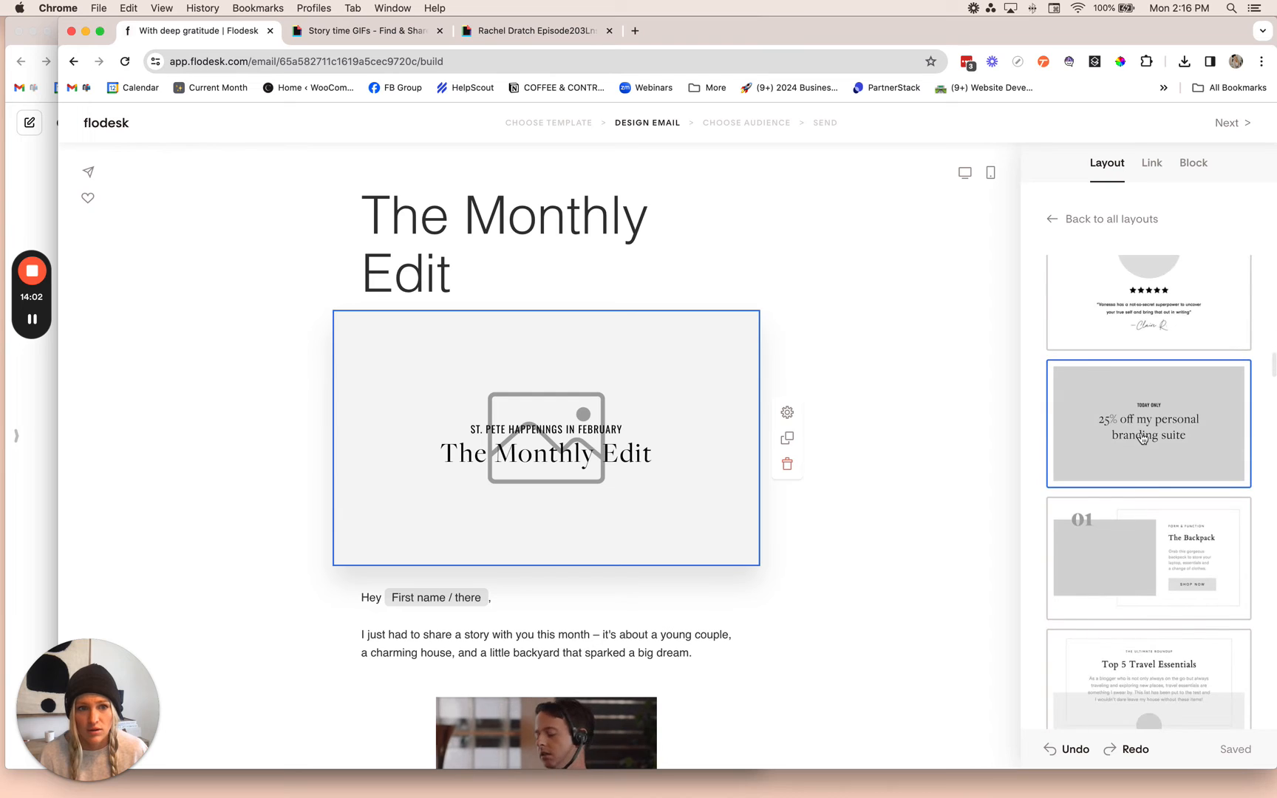
{"action": "left_click", "coordinate": [1201, 167]}
{"action": "left_click", "coordinate": [1107, 164]}
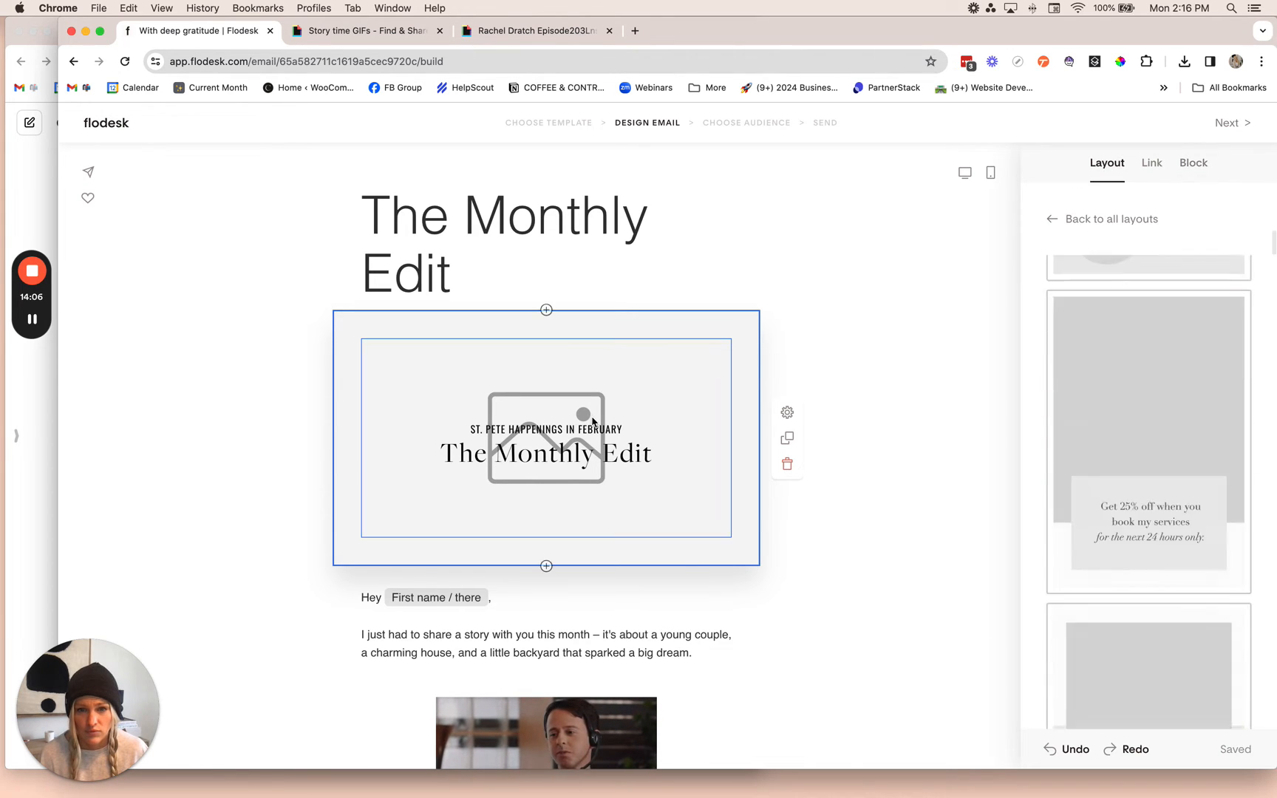
{"action": "left_click", "coordinate": [659, 373]}
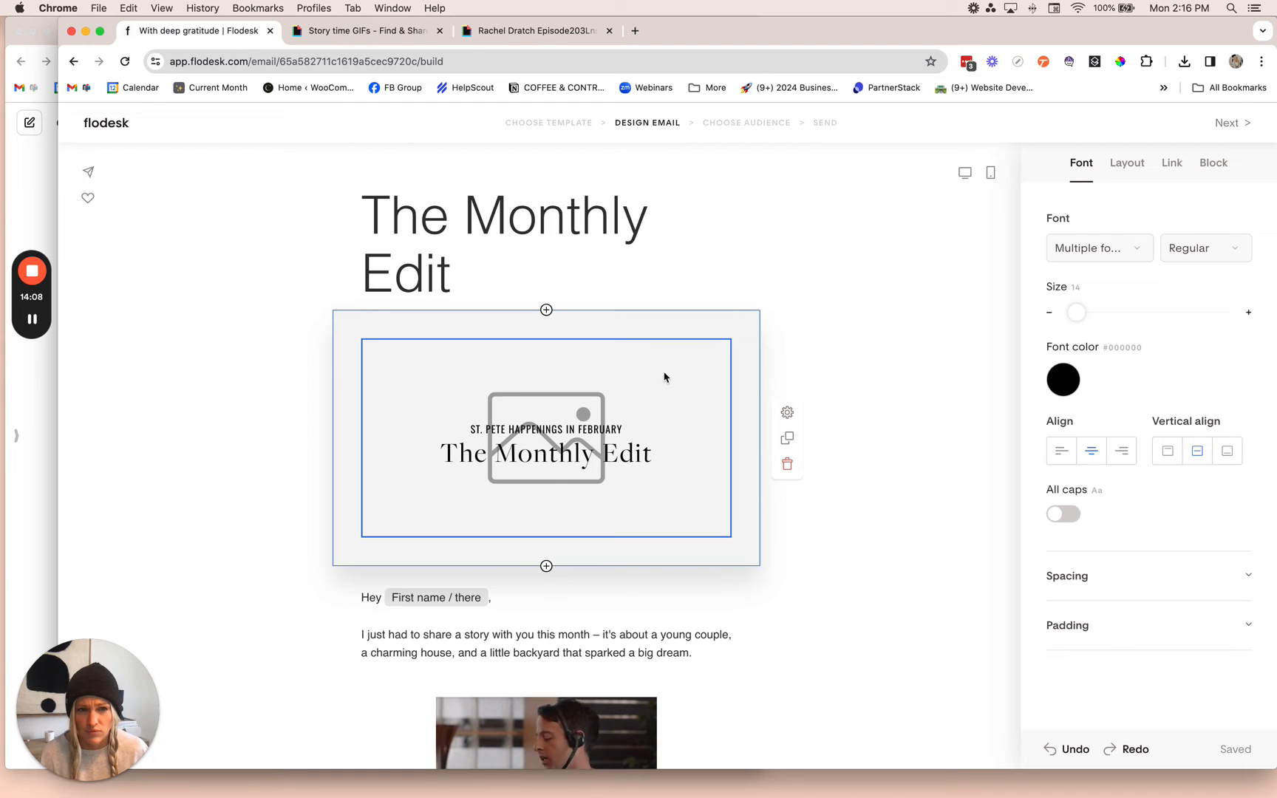
{"action": "left_click", "coordinate": [746, 436]}
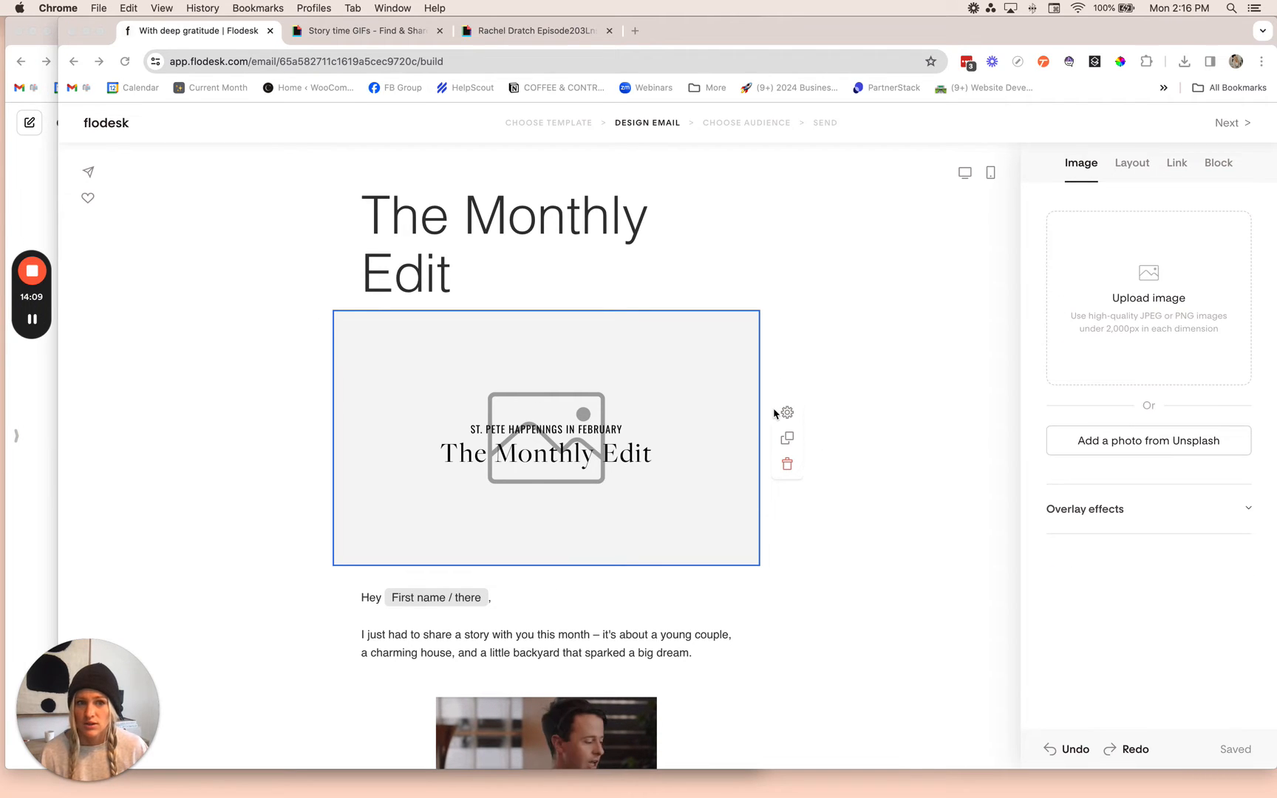
{"action": "left_click", "coordinate": [557, 415]}
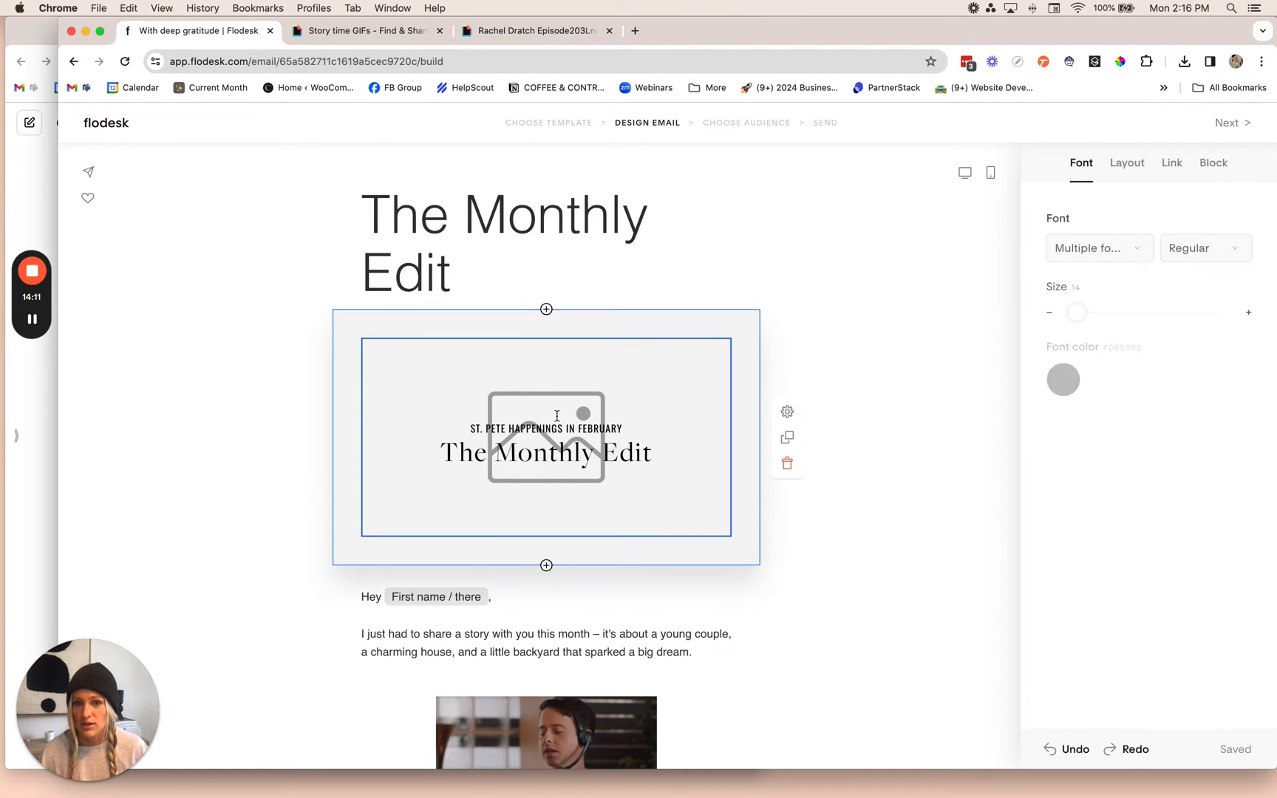
{"action": "left_click", "coordinate": [582, 441]}
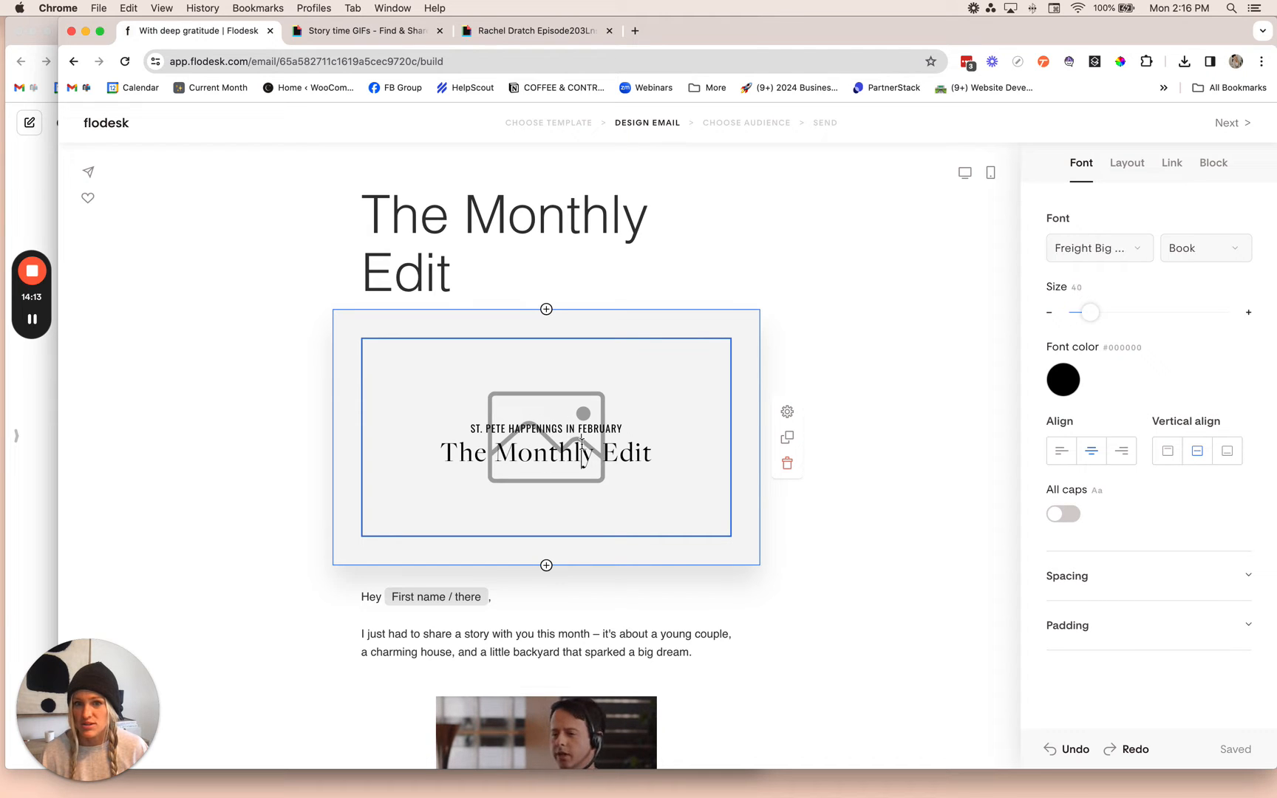
Upload the photo cc&gg573.JPG as the banner's background image.
{"action": "left_click", "coordinate": [715, 329]}
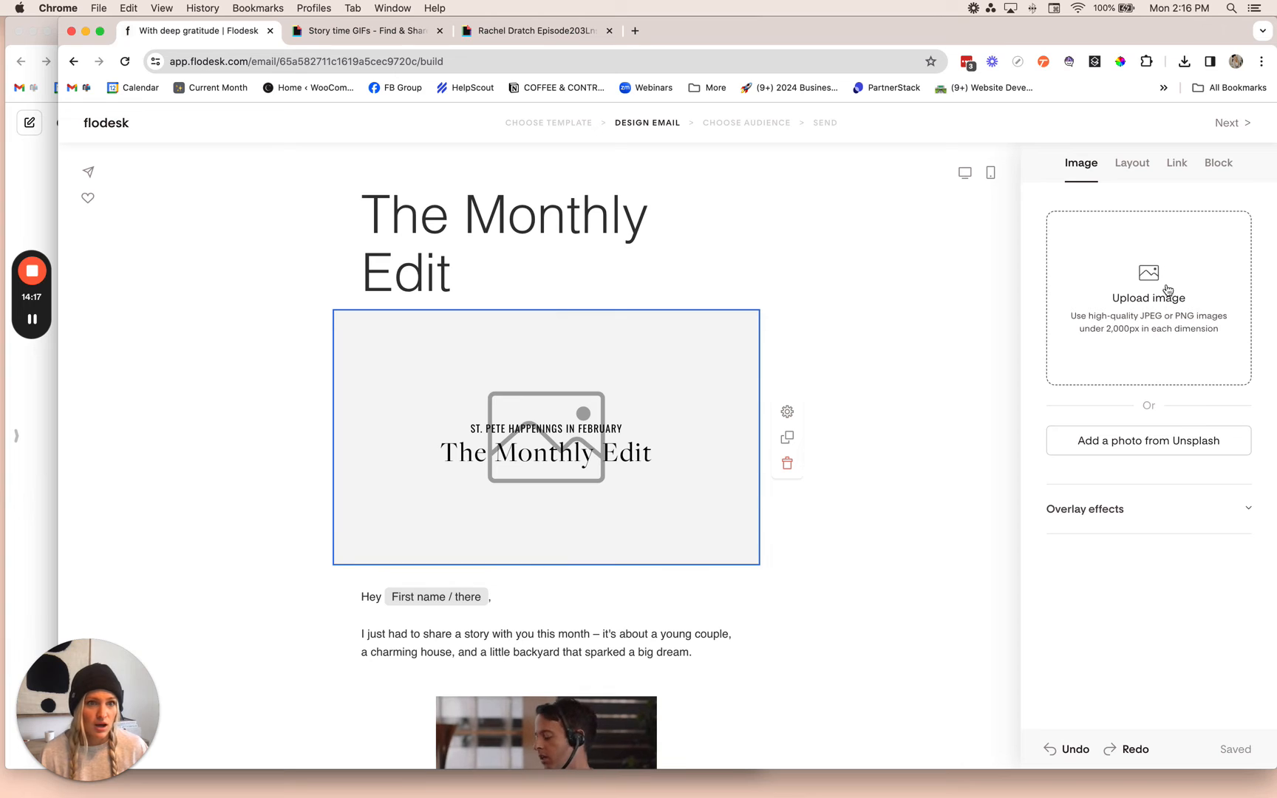
{"action": "left_click", "coordinate": [1162, 511]}
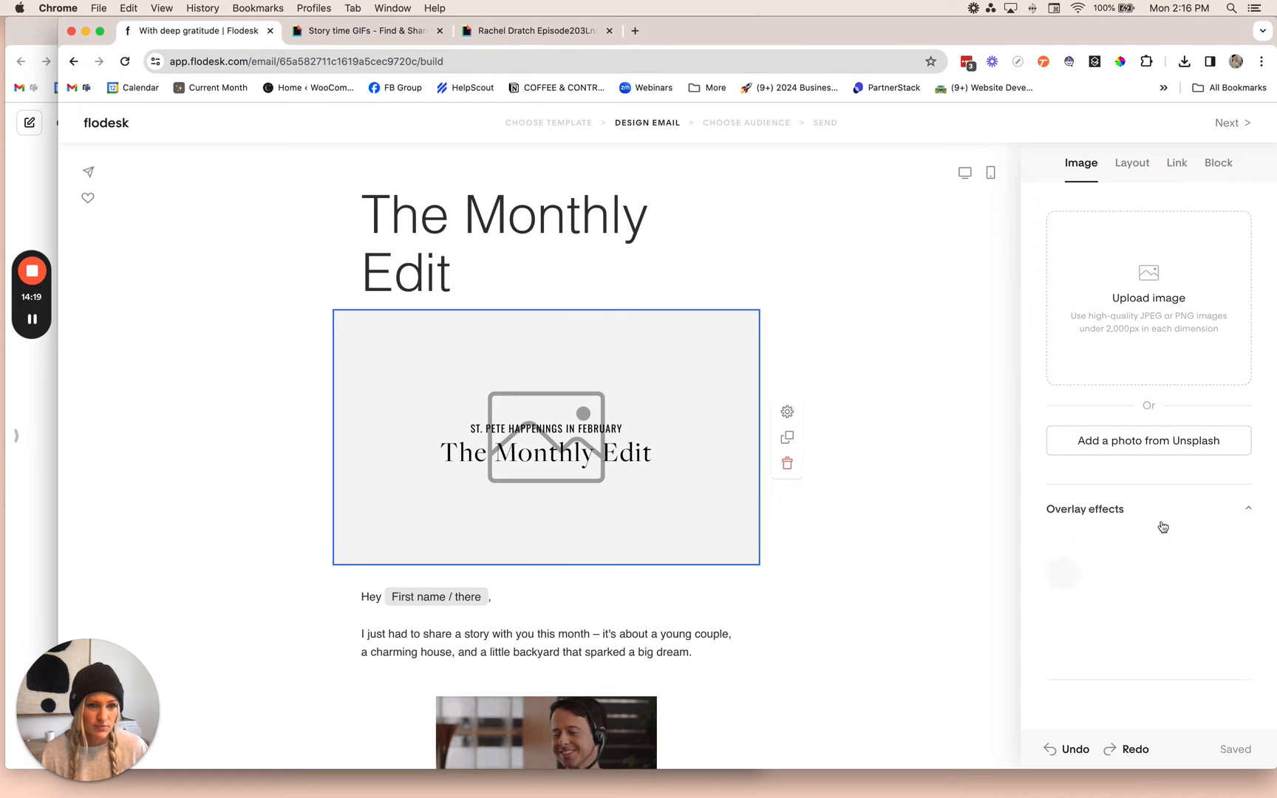
{"action": "left_click", "coordinate": [1138, 309]}
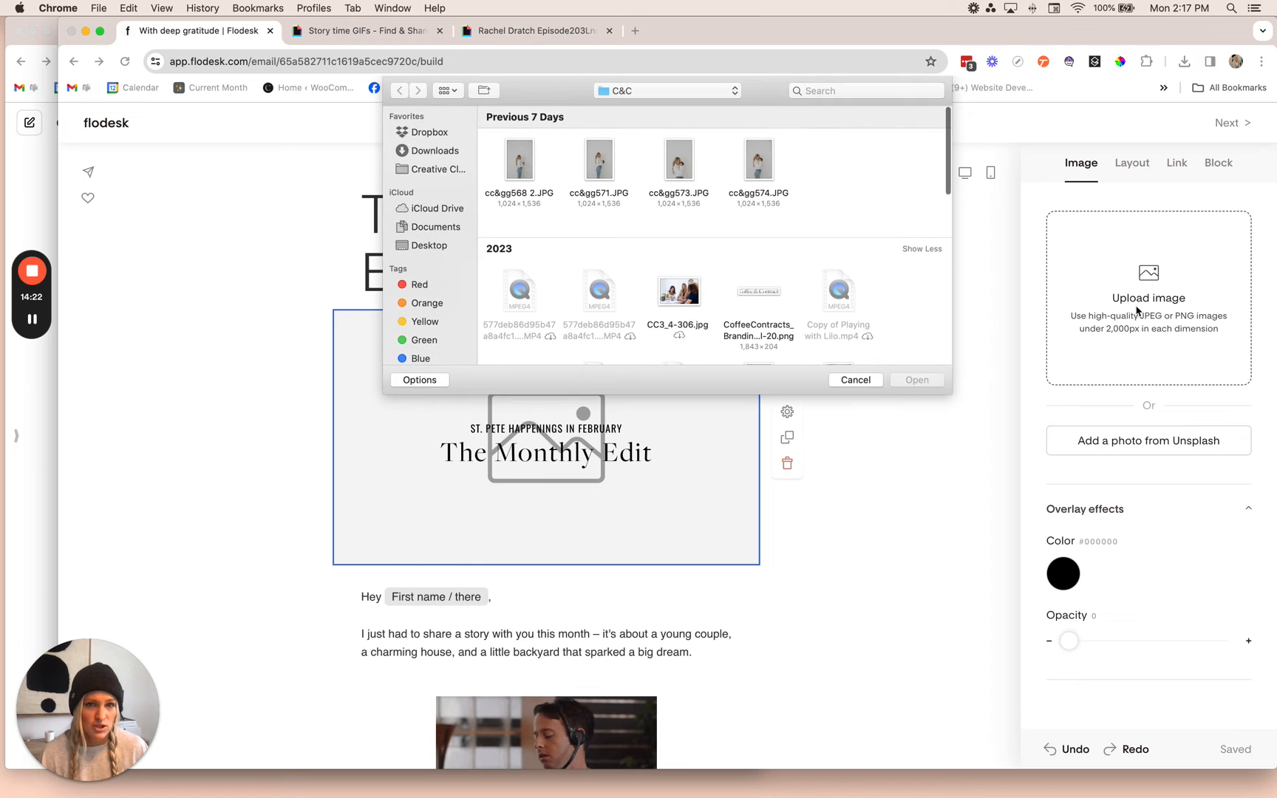
{"action": "left_click", "coordinate": [680, 163]}
{"action": "left_click", "coordinate": [917, 380]}
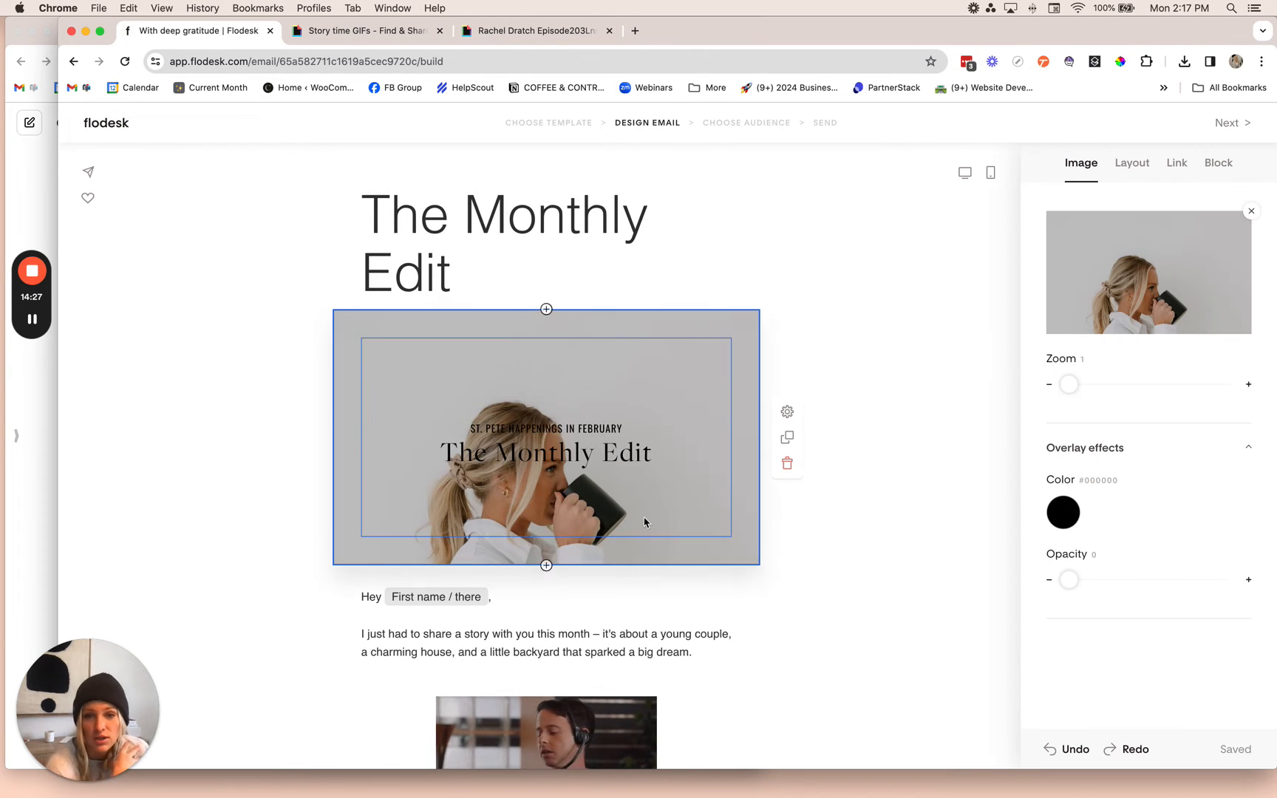
Set the banner image's overlay opacity to 0.62, try a white overlay, and return its color to black.
{"action": "left_click", "coordinate": [1156, 577]}
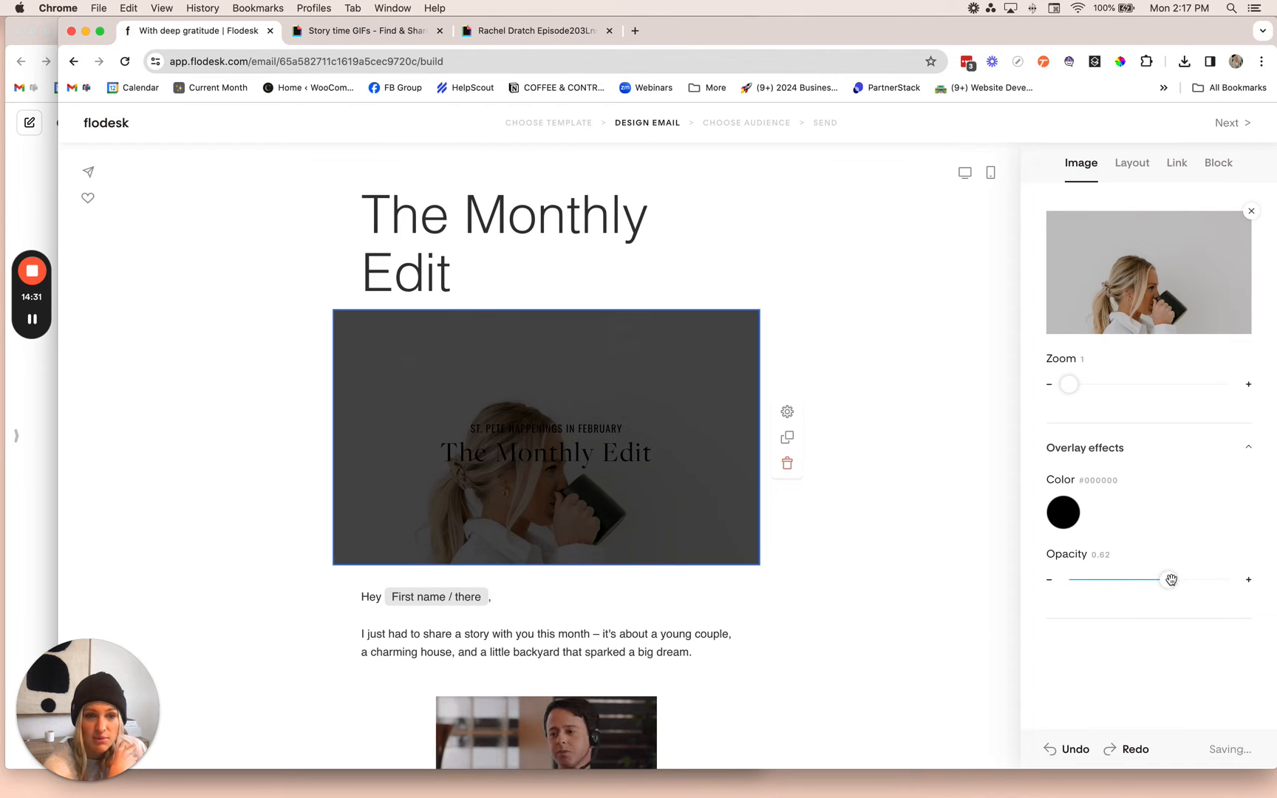
{"action": "left_click", "coordinate": [1073, 520]}
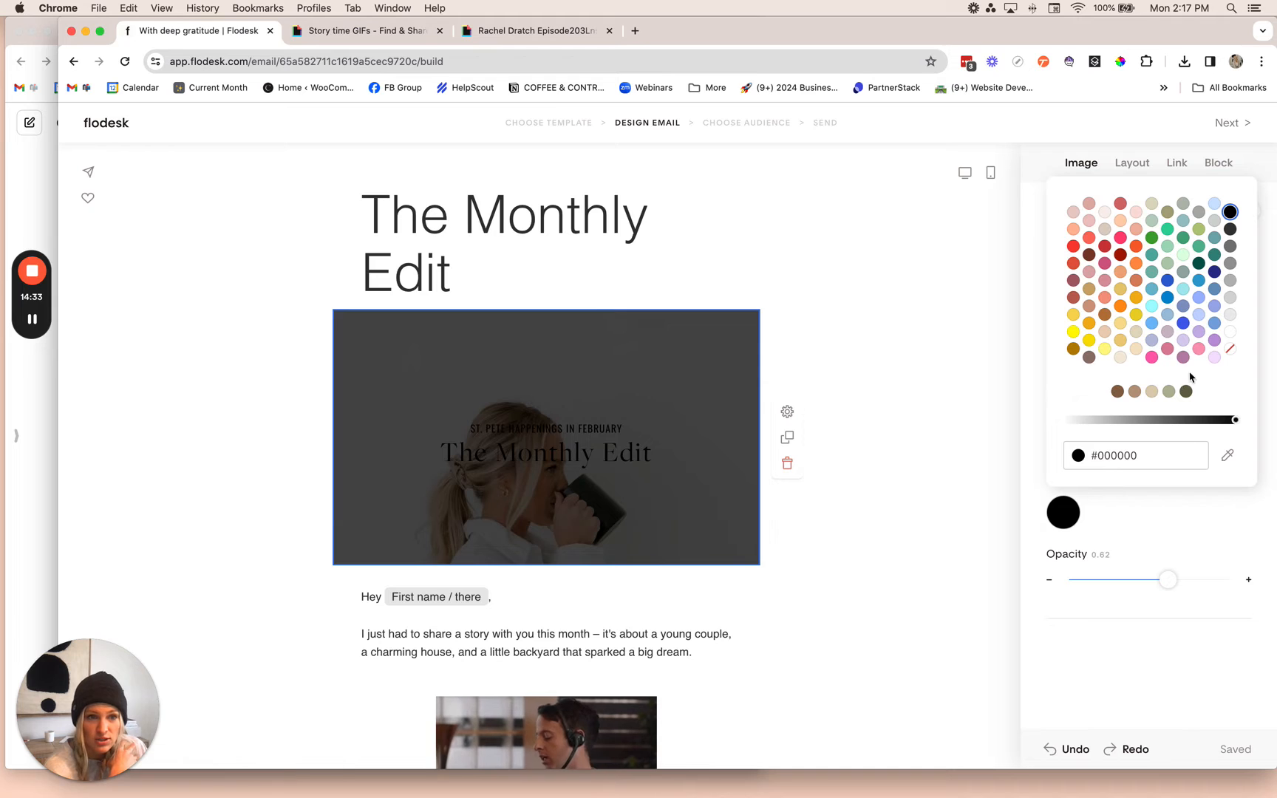
{"action": "left_click", "coordinate": [1228, 332]}
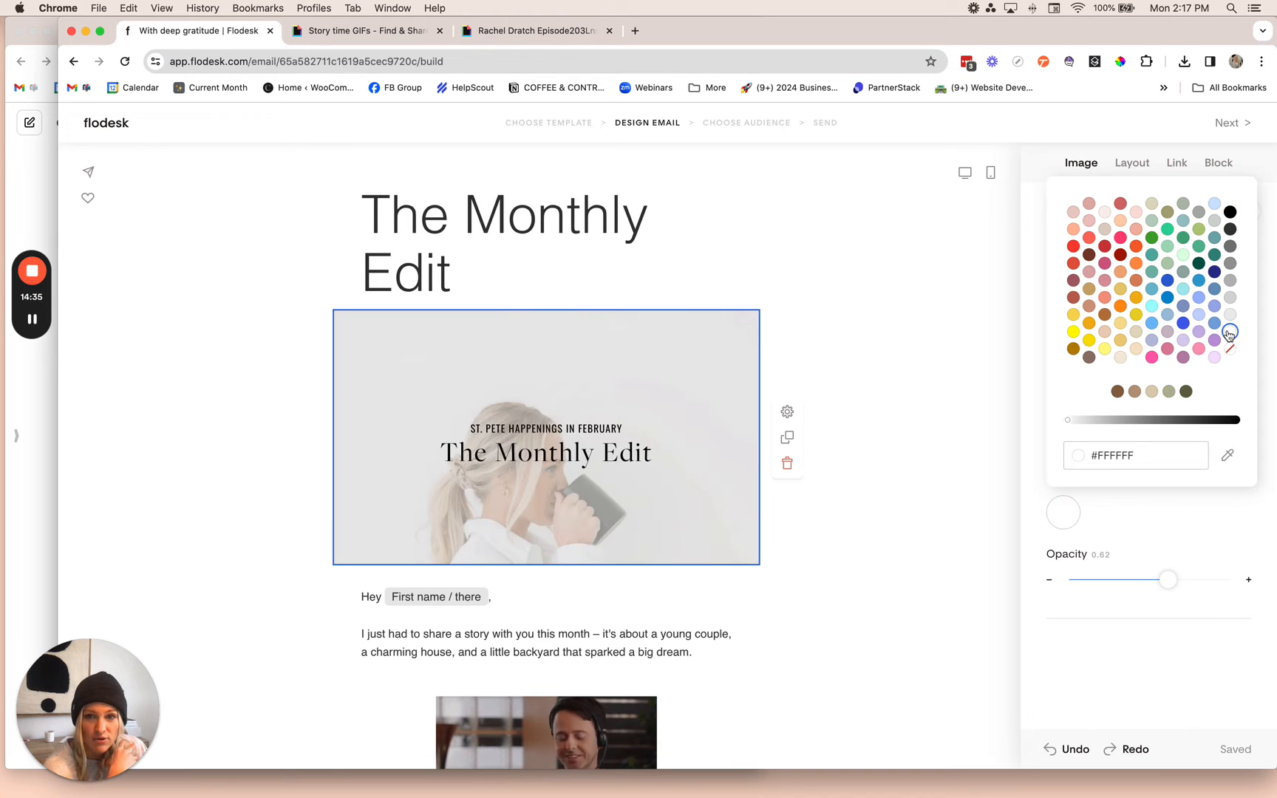
{"action": "left_click", "coordinate": [1229, 214]}
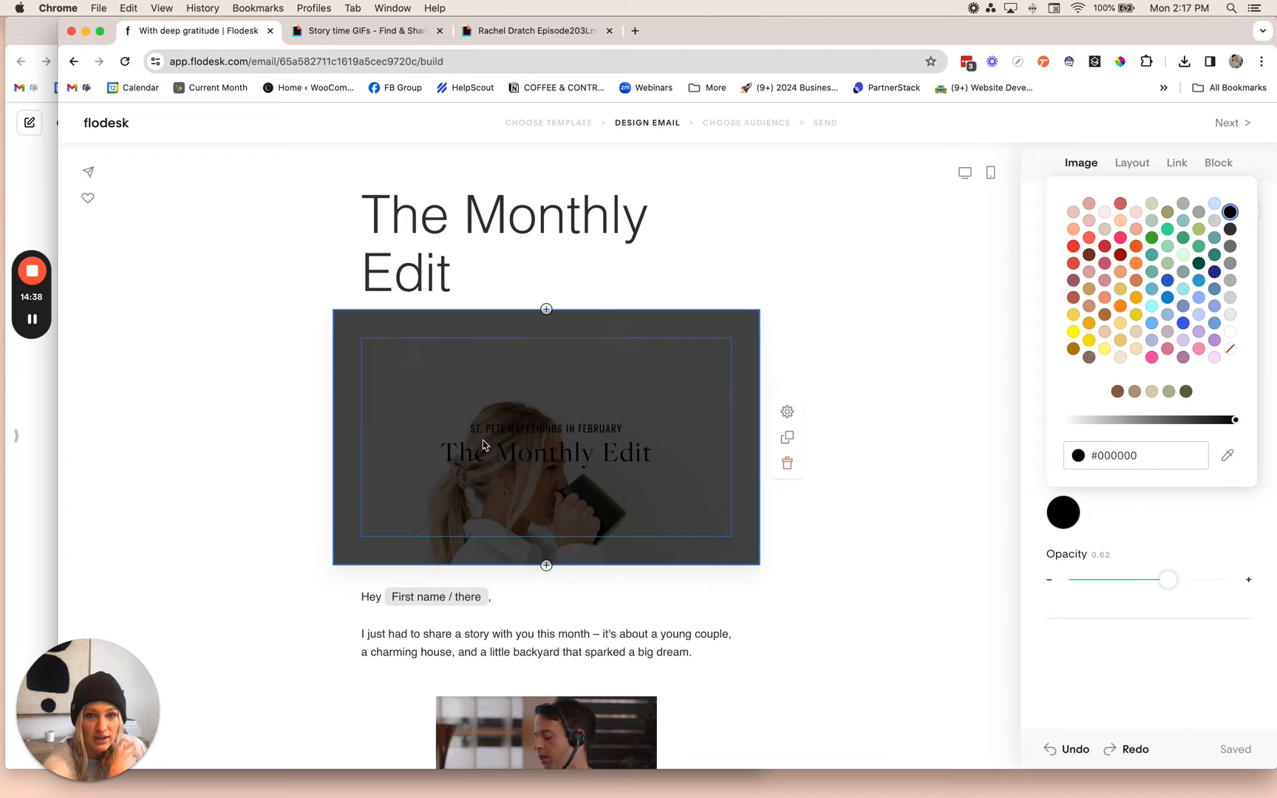
Change the font color of the banner's text to white (#FFFFFF).
{"action": "left_click", "coordinate": [536, 450]}
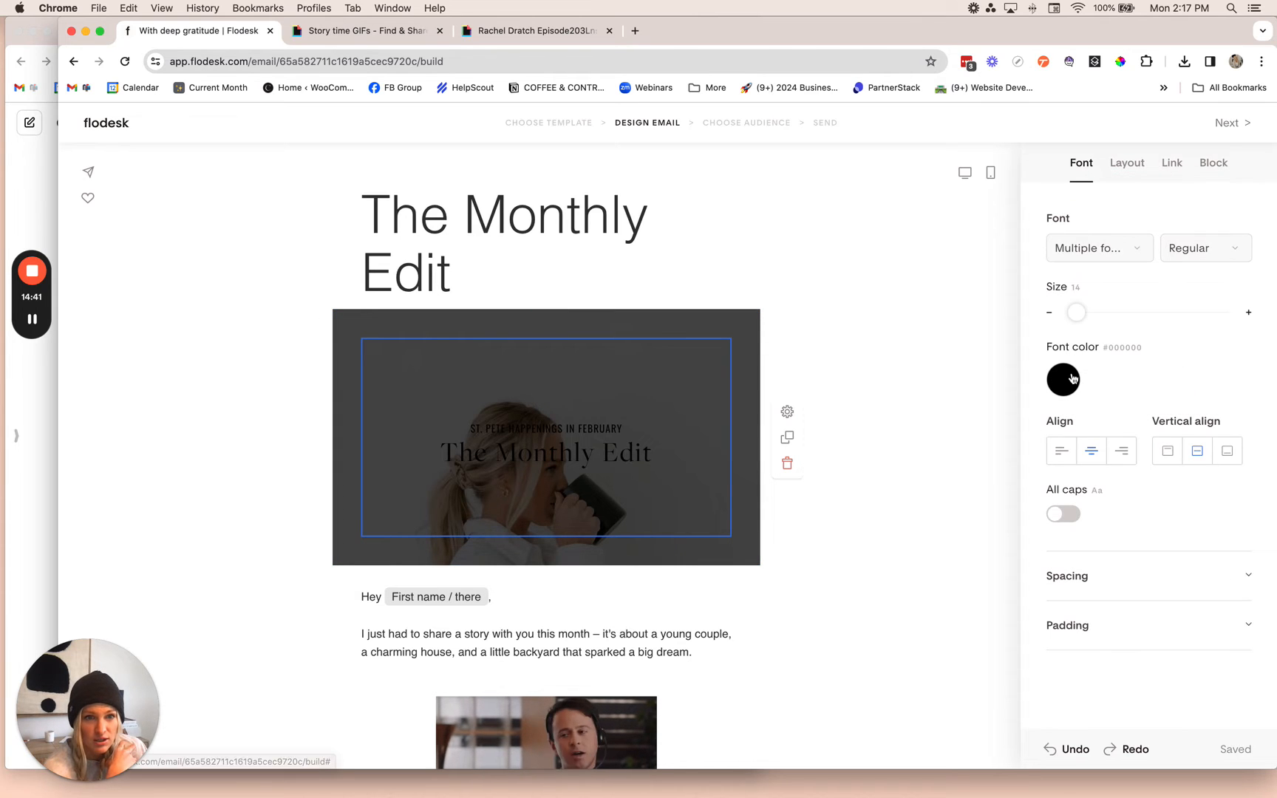
{"action": "left_click", "coordinate": [1072, 380]}
{"action": "left_click", "coordinate": [1227, 562]}
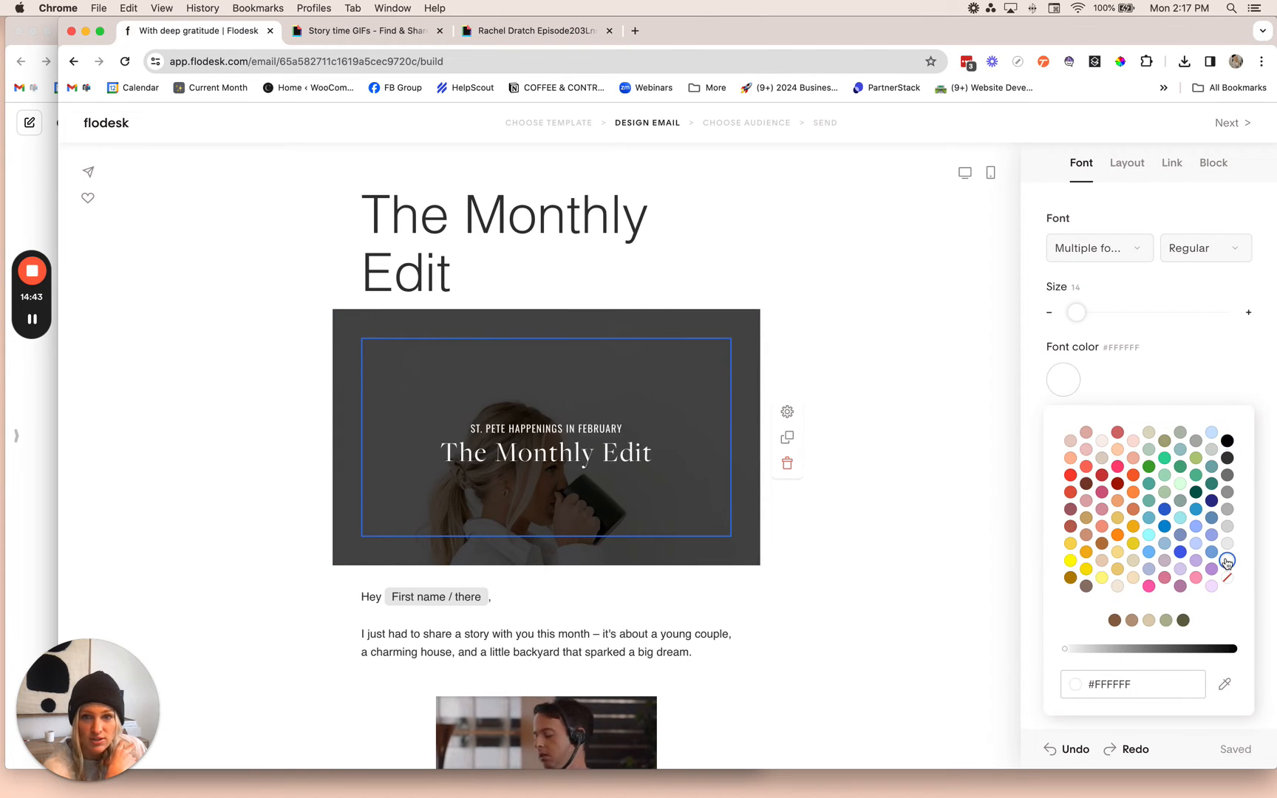
Enlarge the banner's "The Monthly Edit" title to font size 61.
{"action": "left_click", "coordinate": [600, 444]}
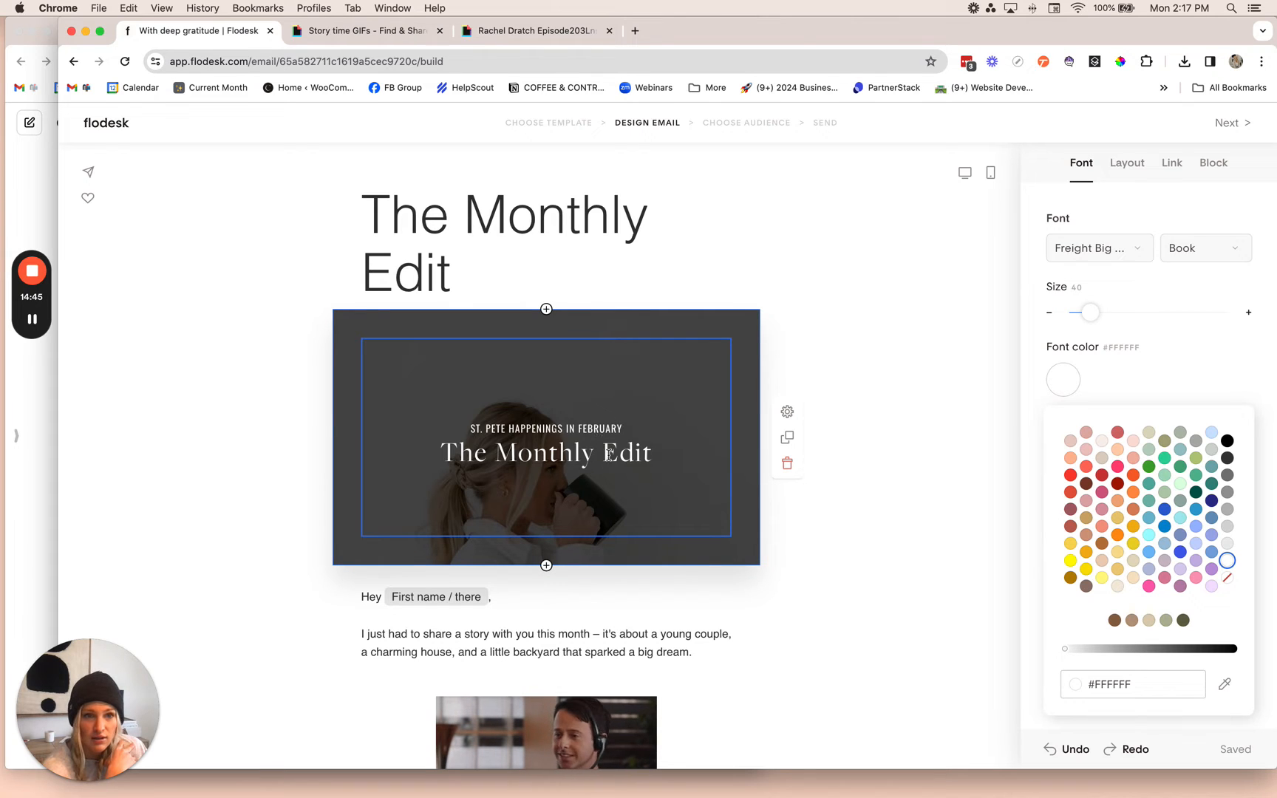
{"action": "triple_click", "coordinate": [608, 453]}
{"action": "left_click_drag", "start_coordinate": [1090, 312], "coordinate": [1100, 314]}
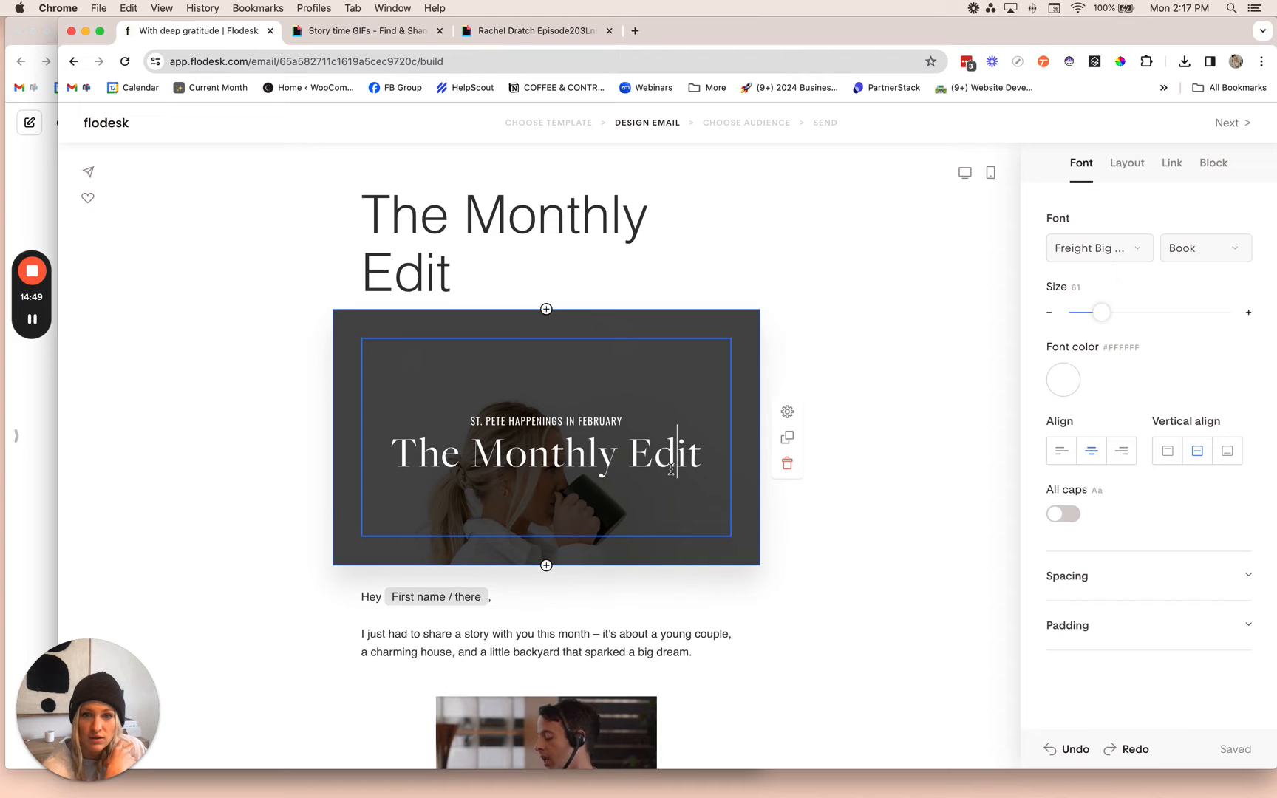
Reposition the banner photo upward within its frame so more of the white shirt shows behind the title.
{"action": "left_click", "coordinate": [702, 551]}
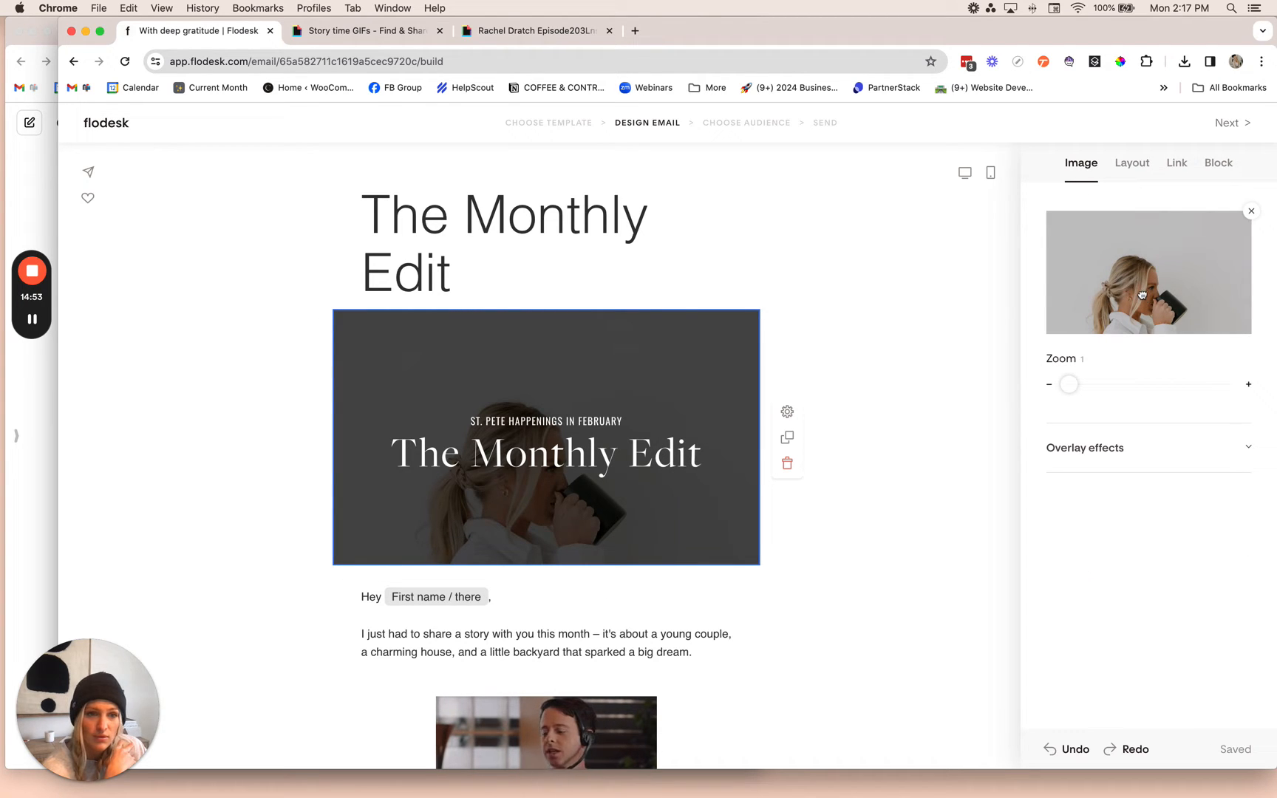
{"action": "left_click_drag", "start_coordinate": [1069, 384], "coordinate": [1027, 392]}
{"action": "mouse_move", "coordinate": [1157, 290]}
{"action": "left_mouse_down"}
{"action": "mouse_move", "coordinate": [1155, 252]}
{"action": "mouse_move", "coordinate": [1150, 277]}
{"action": "mouse_move", "coordinate": [1148, 266]}
{"action": "left_mouse_up"}
{"action": "left_click", "coordinate": [921, 310]}
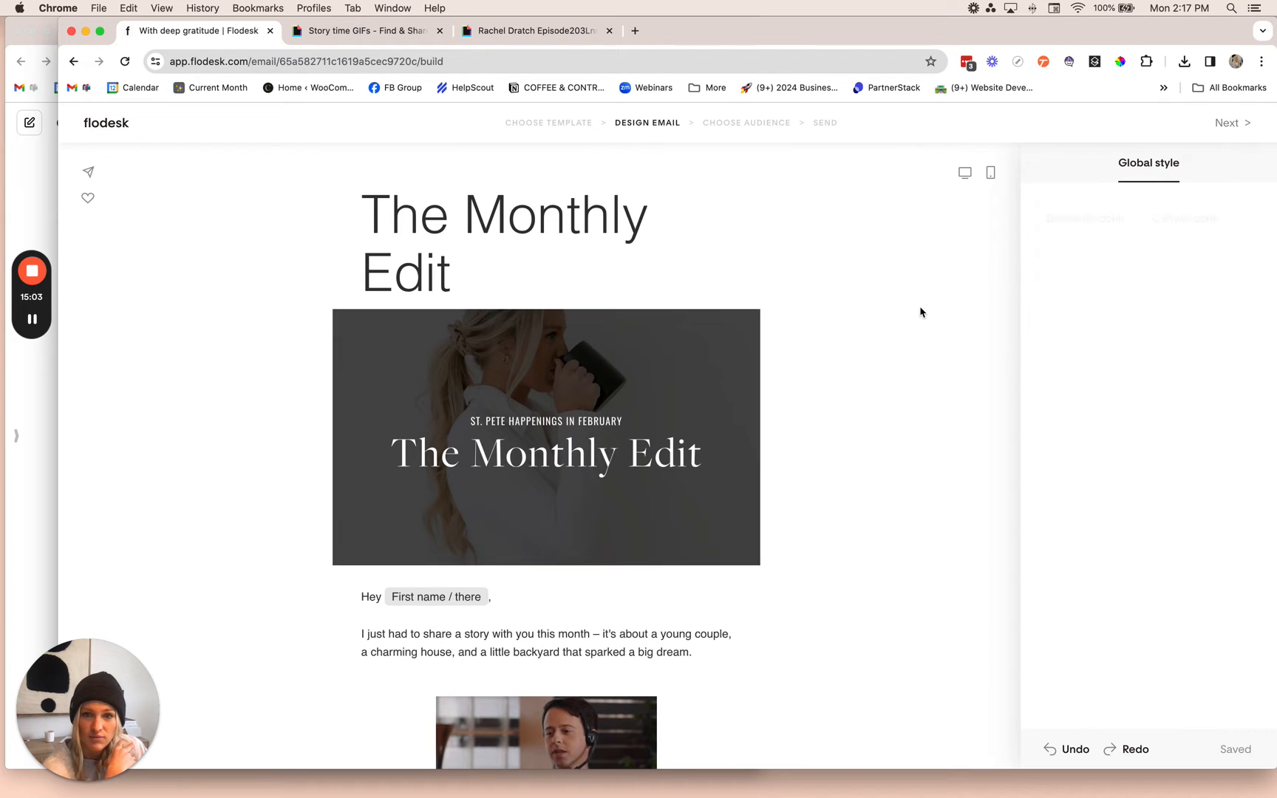
Delete the plain "The Monthly Edit" heading block above the banner.
{"action": "left_click", "coordinate": [538, 190]}
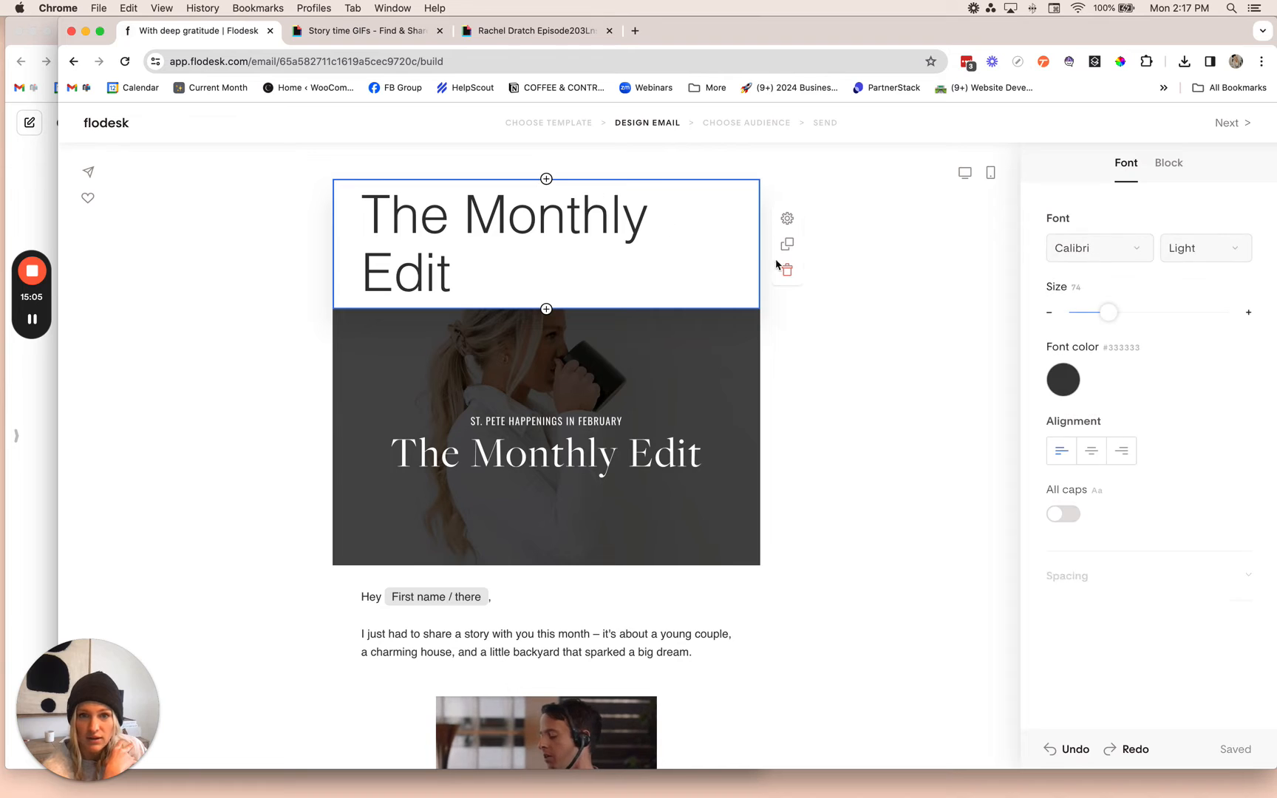
{"action": "left_click", "coordinate": [787, 270]}
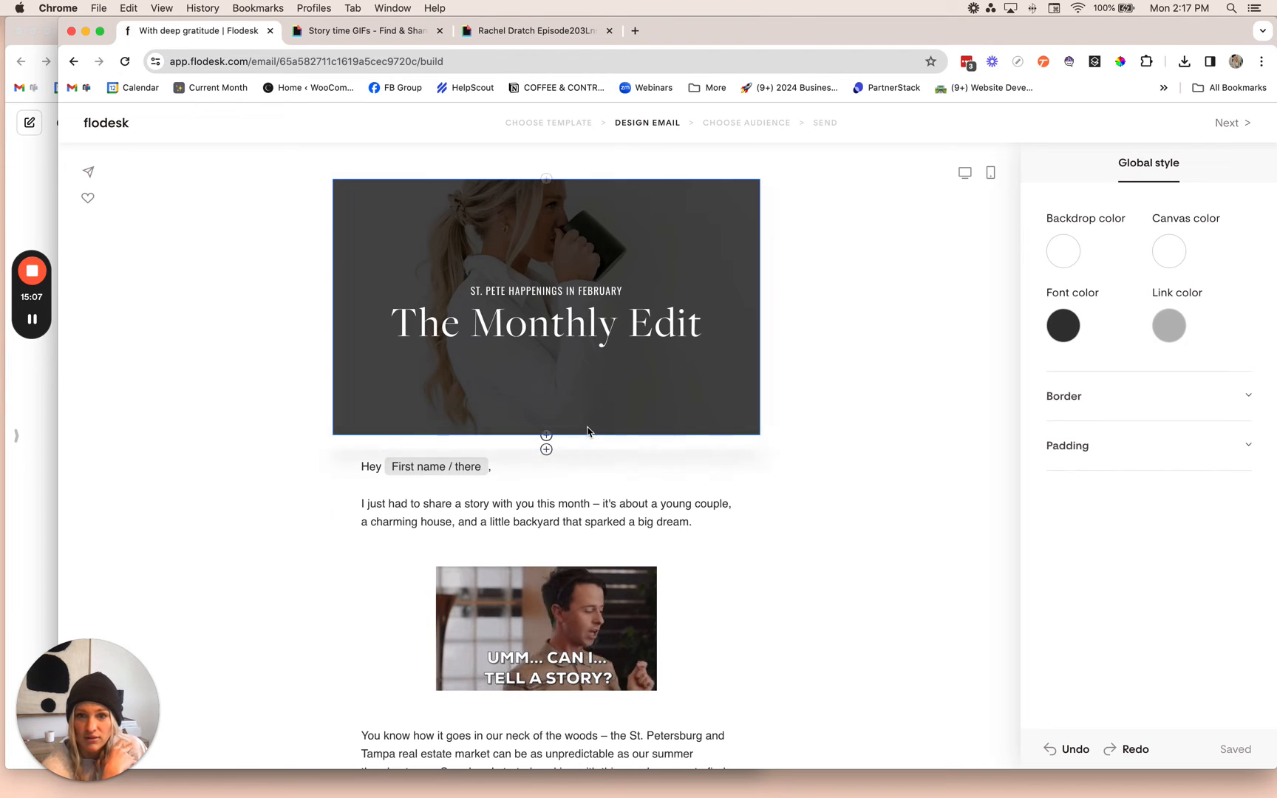
{"action": "left_click", "coordinate": [632, 411]}
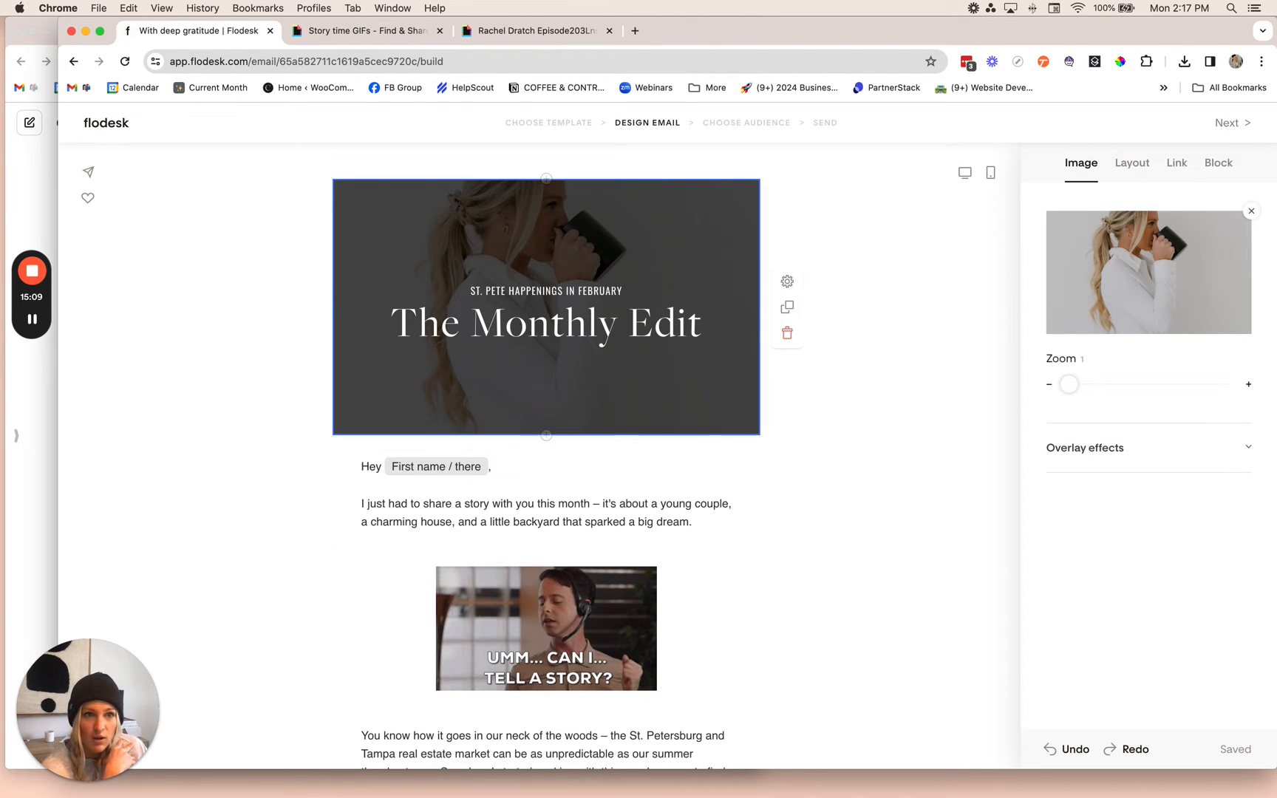
{"action": "left_click", "coordinate": [1130, 164]}
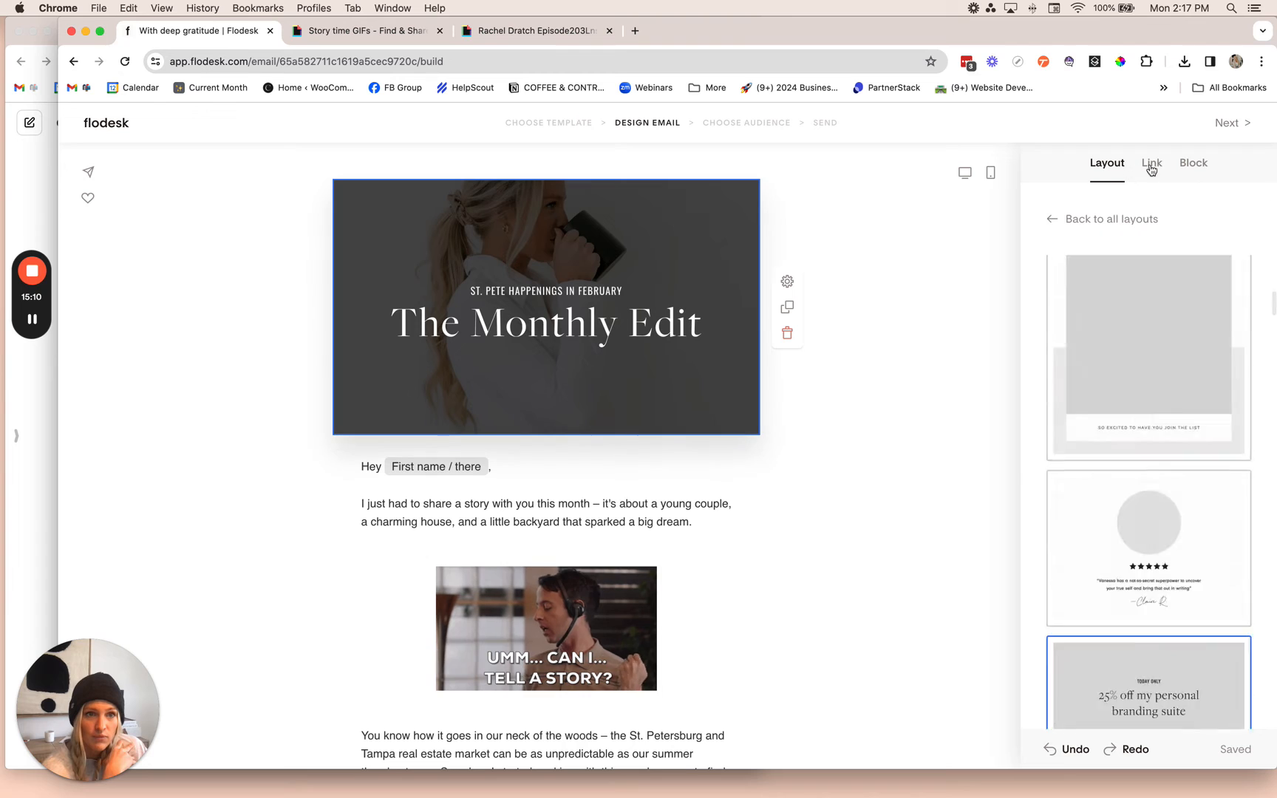
{"action": "left_click", "coordinate": [1209, 176]}
{"action": "left_click", "coordinate": [1146, 336]}
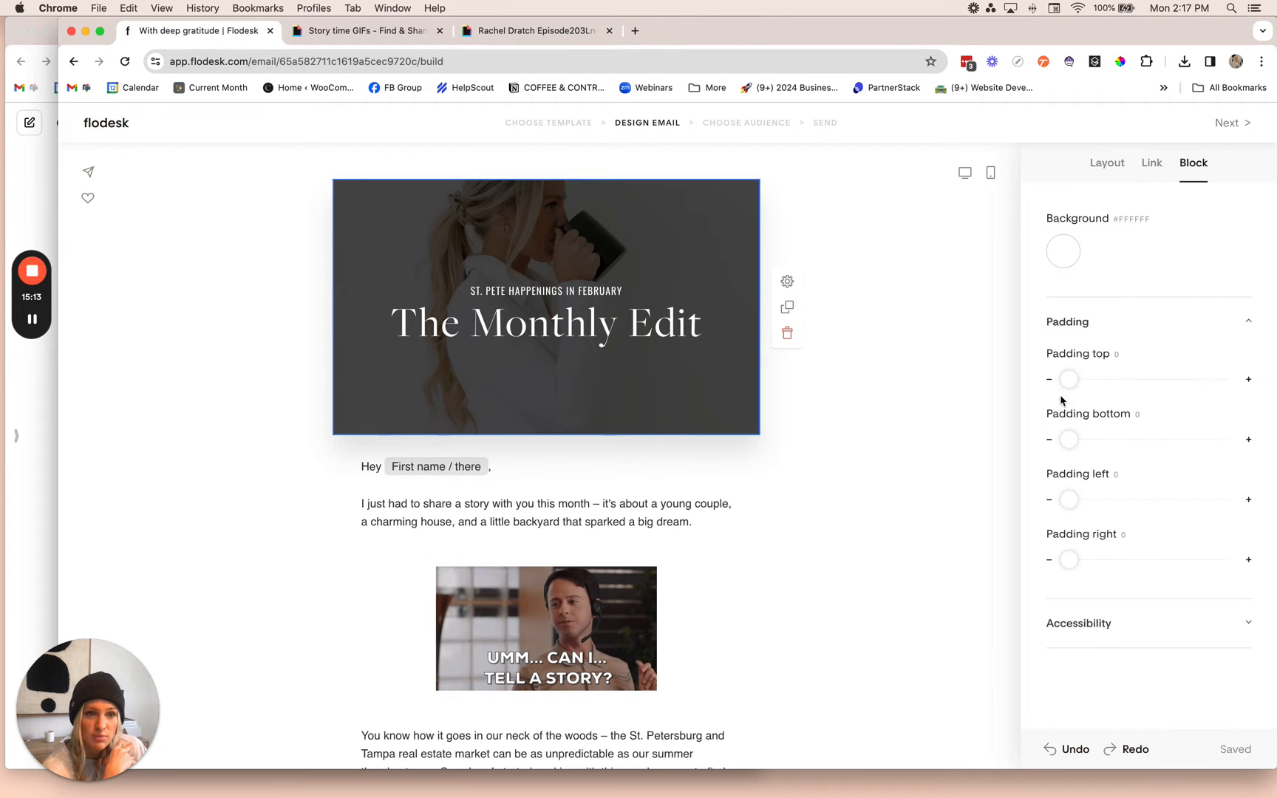
{"action": "left_click", "coordinate": [1107, 166]}
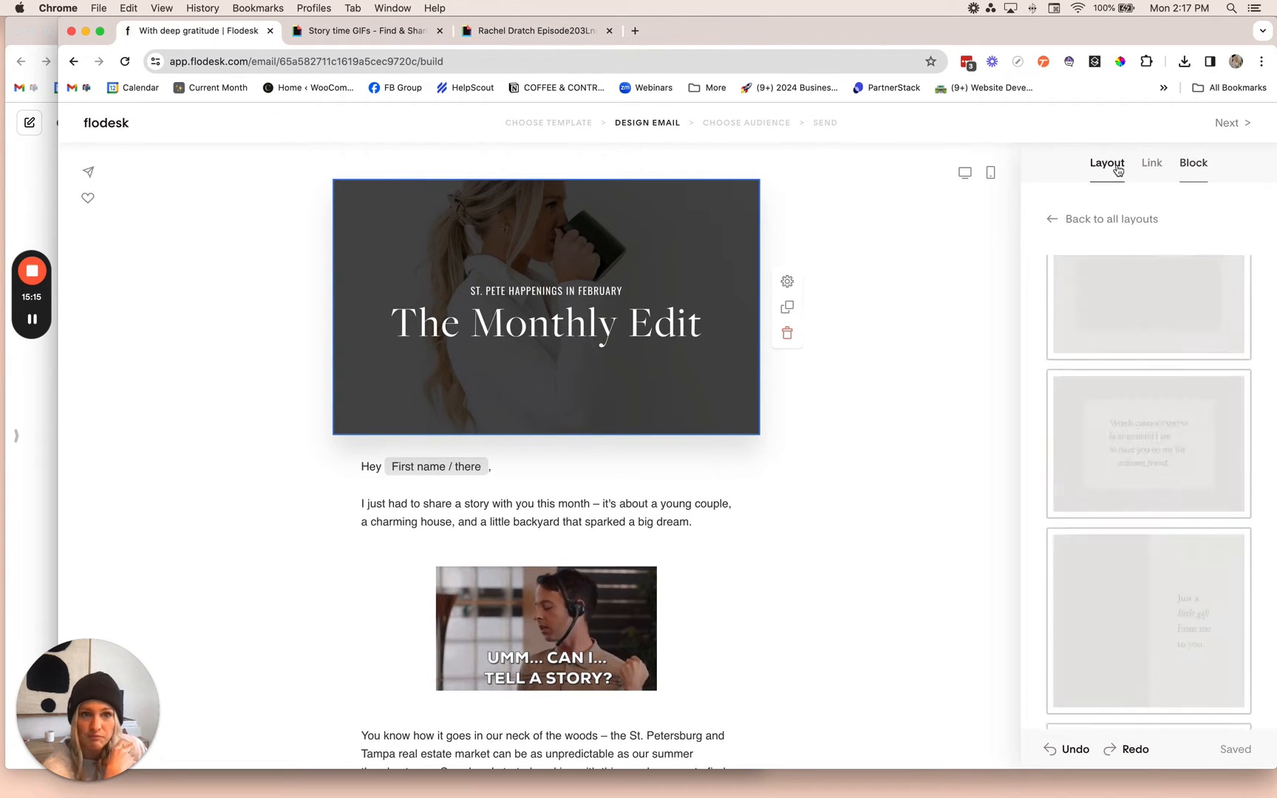
{"action": "left_click", "coordinate": [908, 340]}
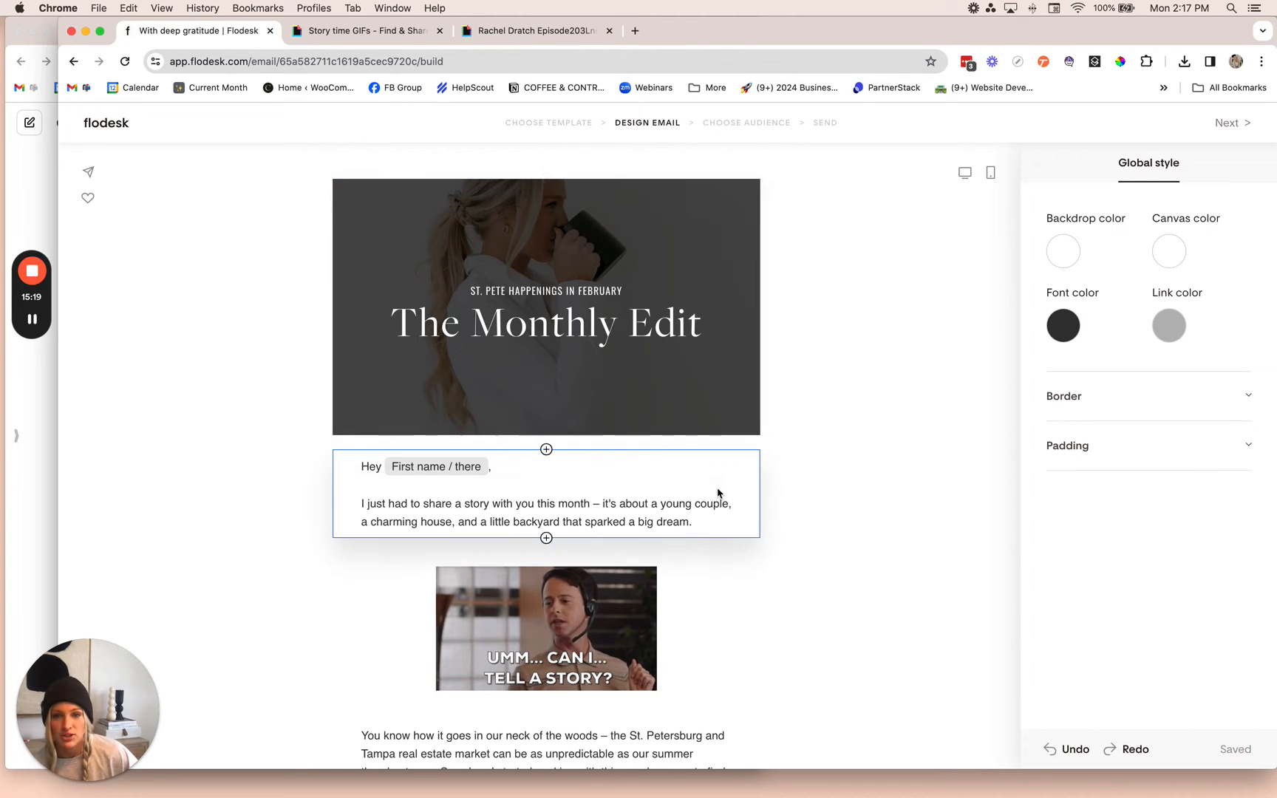
Add a spacer block between the closing story paragraph and the social links.
{"action": "scroll", "coordinate": [698, 517], "scroll_direction": "down", "scroll_amount": 2}
{"action": "scroll", "coordinate": [684, 428], "scroll_direction": "down", "scroll_amount": 6}
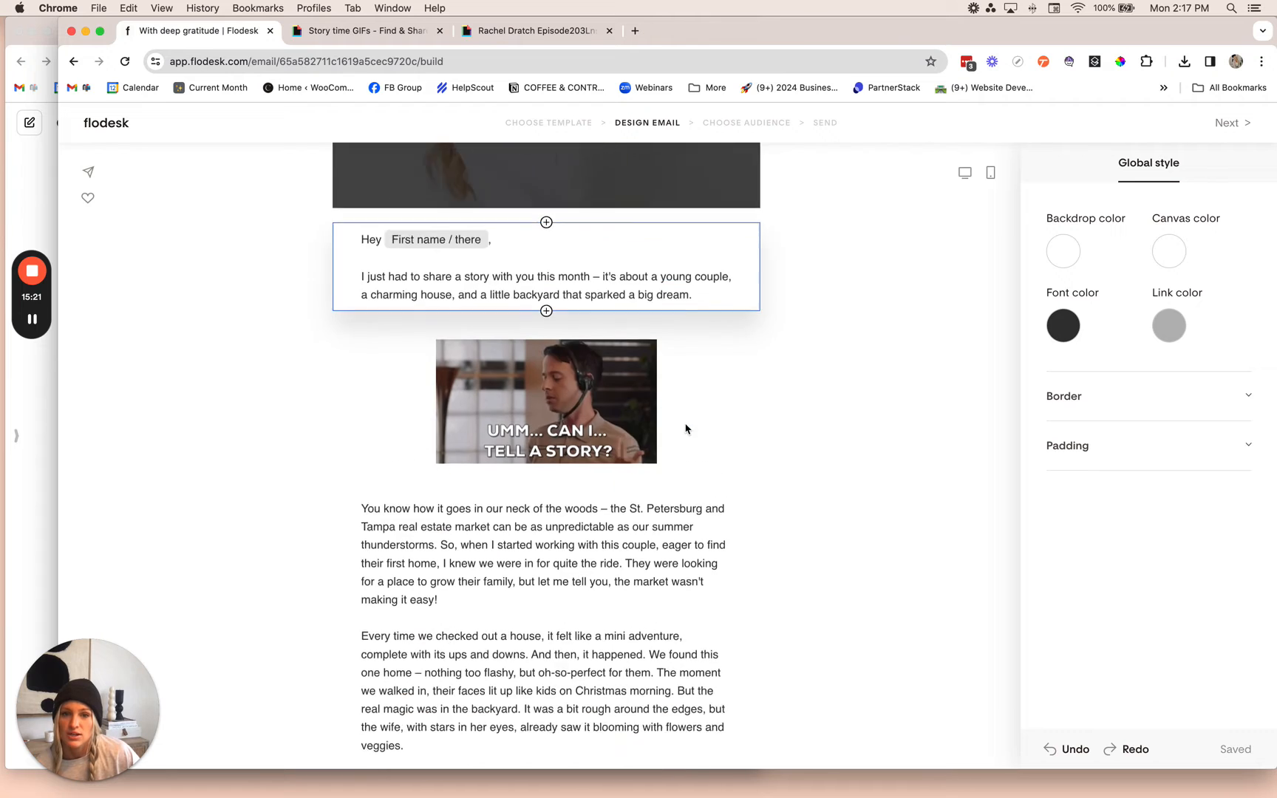
{"action": "scroll", "coordinate": [547, 443], "scroll_direction": "down", "scroll_amount": 5}
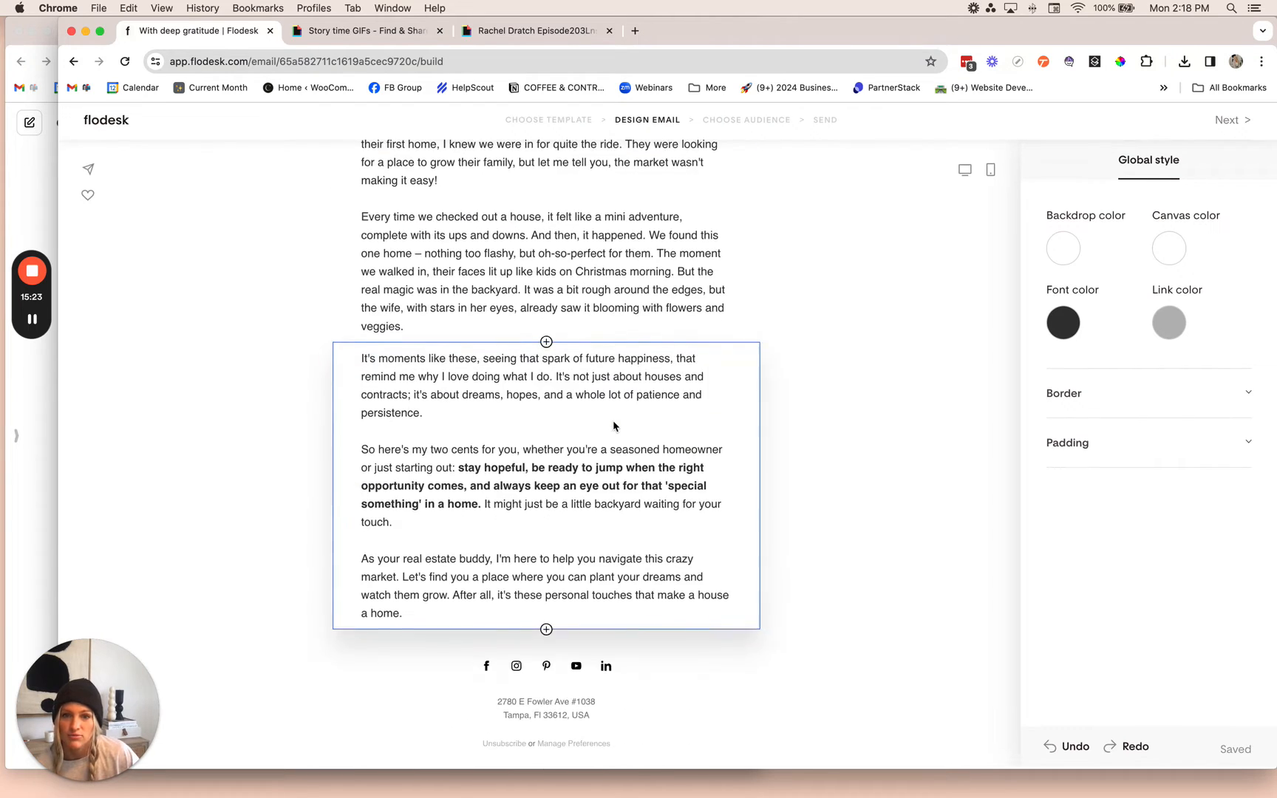
{"action": "left_click", "coordinate": [546, 632]}
{"action": "scroll", "coordinate": [651, 577], "scroll_direction": "down", "scroll_amount": 3}
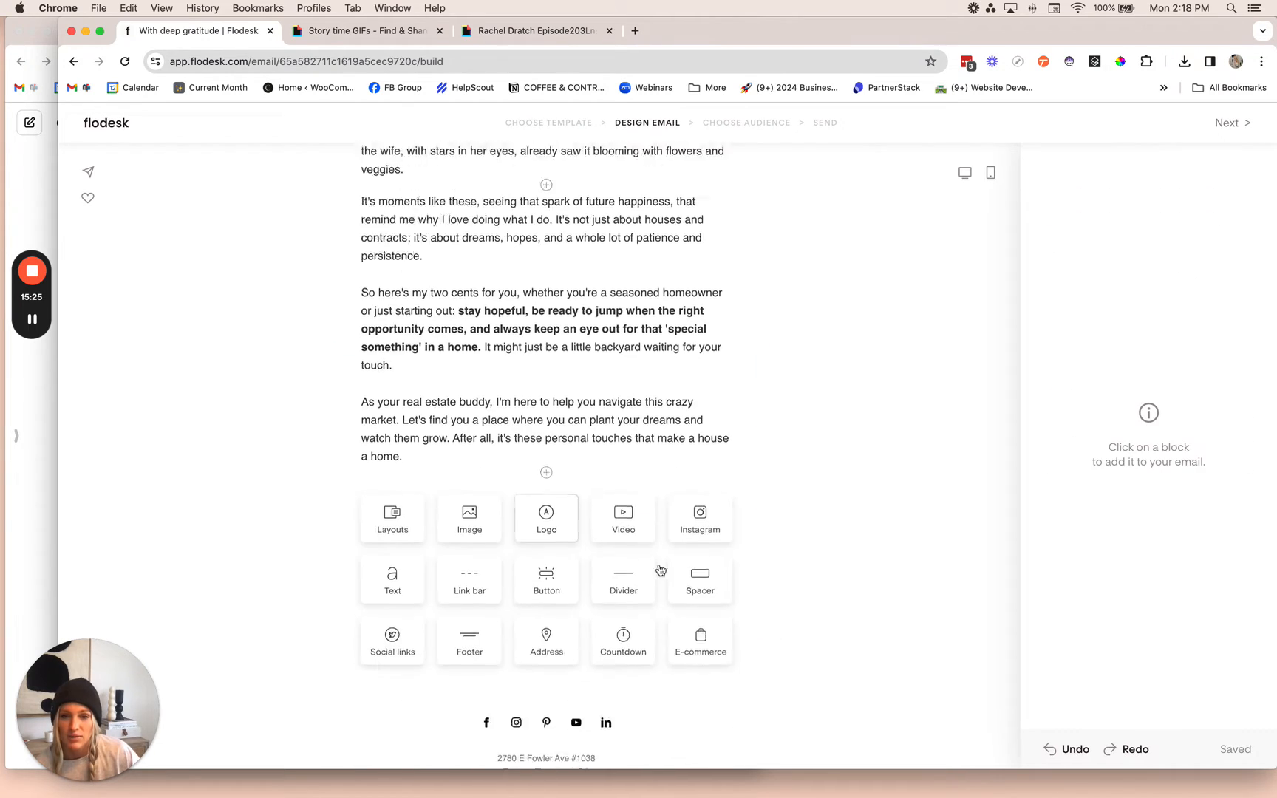
{"action": "left_click", "coordinate": [699, 525]}
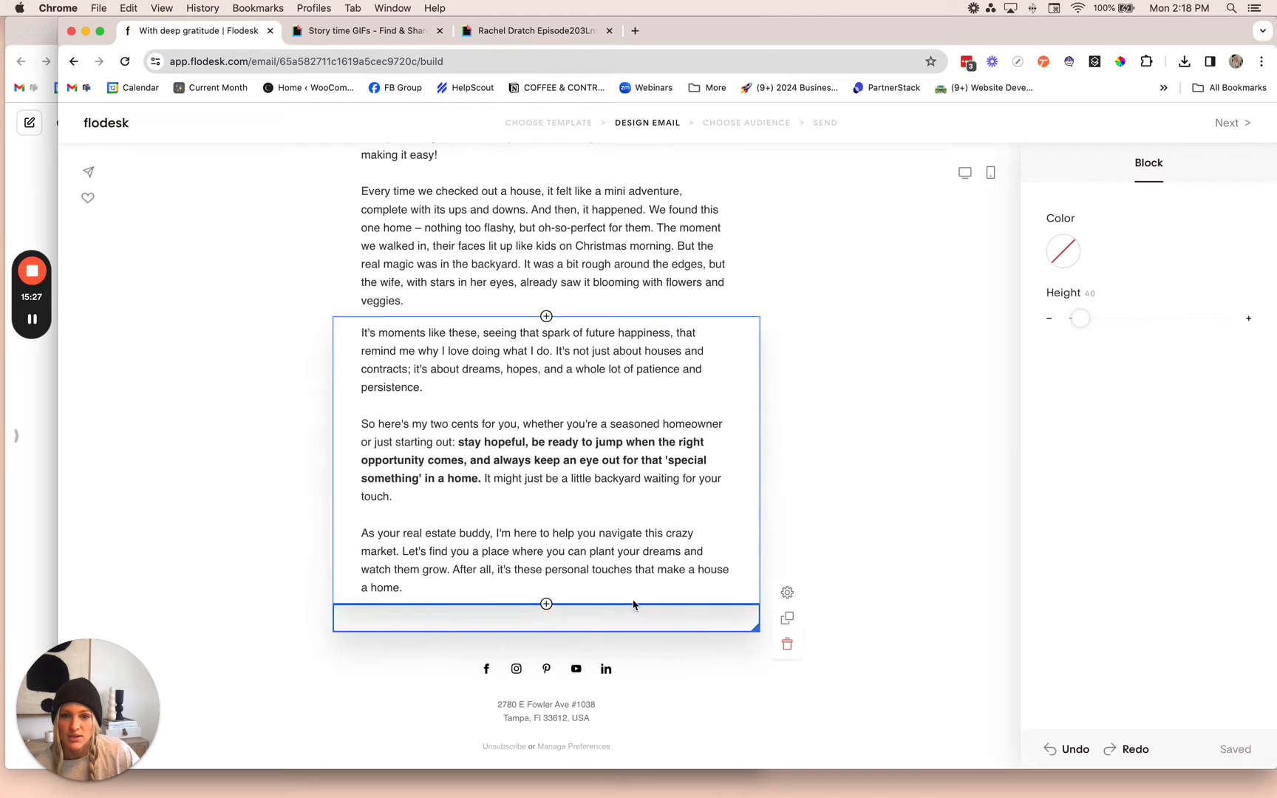
Open the block choices for a new block directly beneath the spacer.
{"action": "left_click", "coordinate": [546, 634]}
{"action": "scroll", "coordinate": [632, 567], "scroll_direction": "down", "scroll_amount": 1}
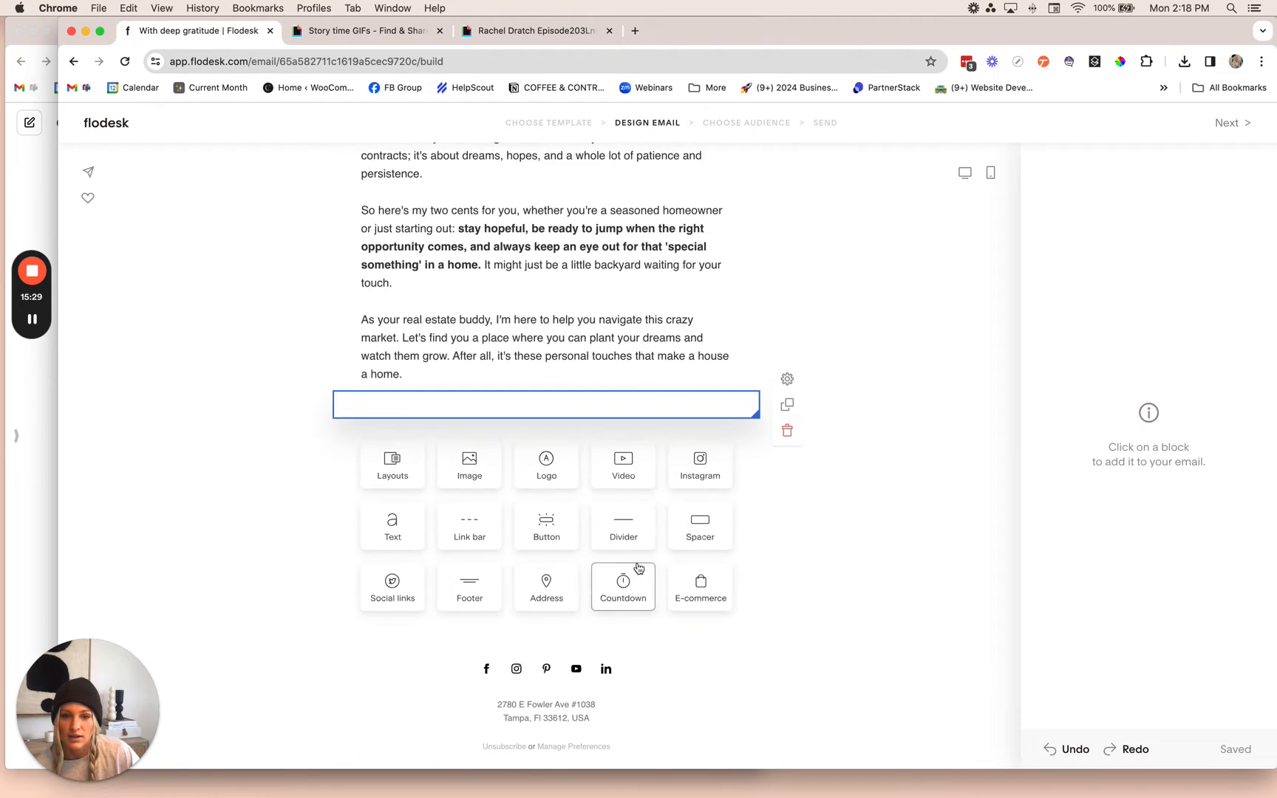
Add a divider block beneath the blank block that follows the closing paragraph.
{"action": "left_click", "coordinate": [633, 529]}
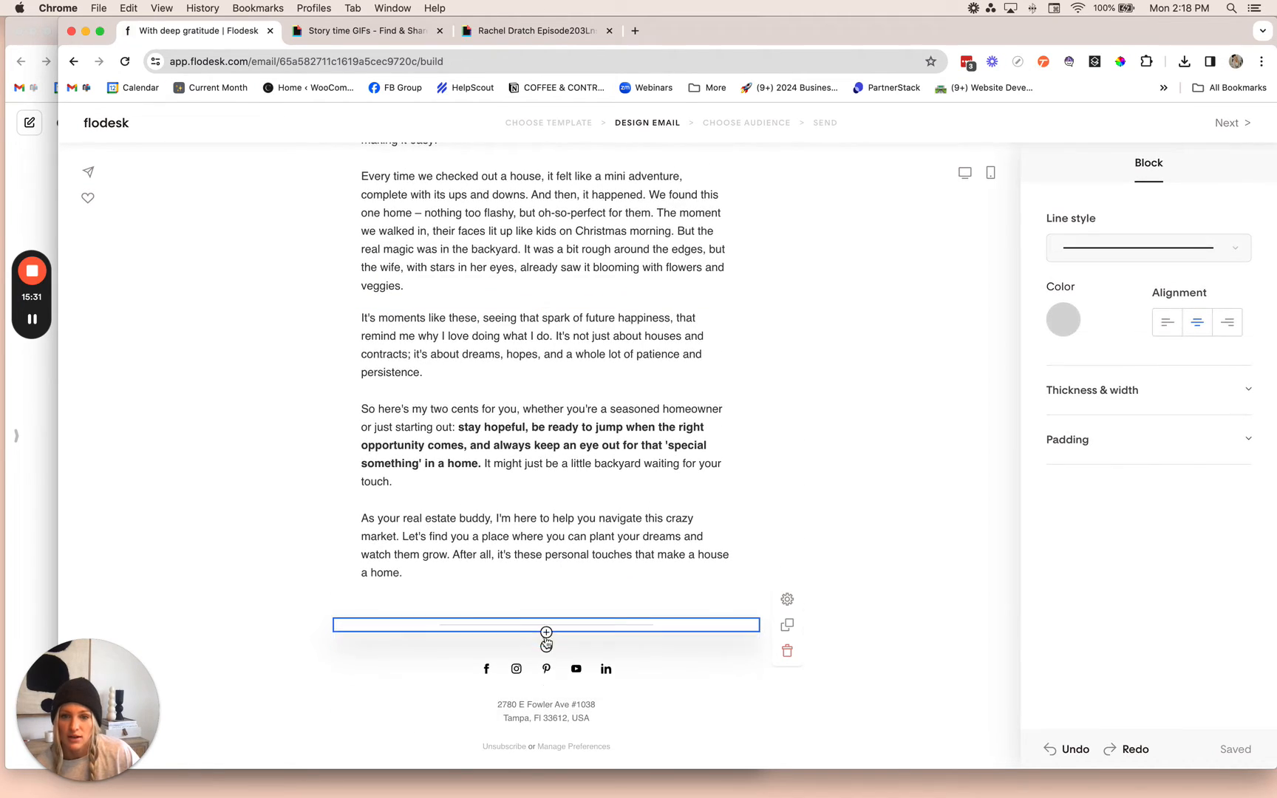
{"action": "left_click", "coordinate": [546, 633]}
{"action": "scroll", "coordinate": [613, 637], "scroll_direction": "down", "scroll_amount": 2}
{"action": "scroll", "coordinate": [613, 637], "scroll_direction": "down", "scroll_amount": 1}
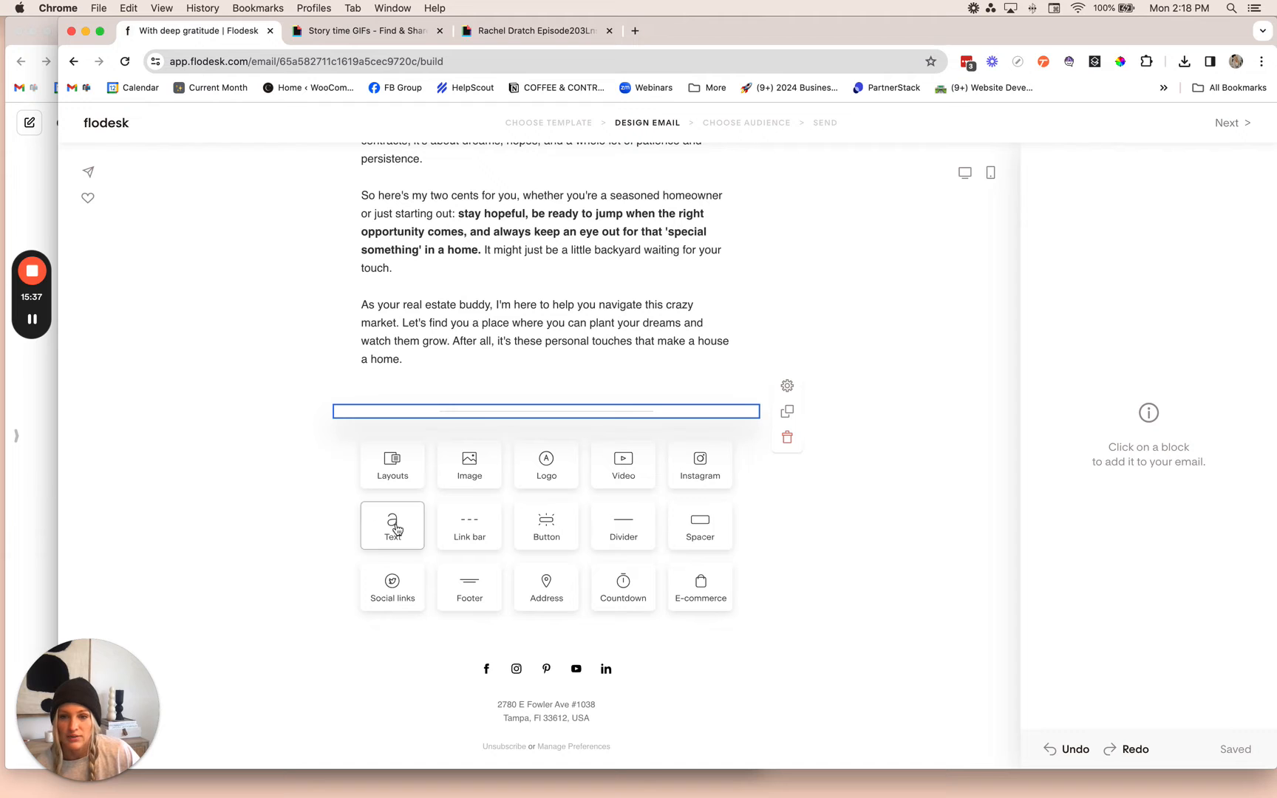
{"action": "left_click", "coordinate": [398, 473]}
{"action": "scroll", "coordinate": [1109, 446], "scroll_direction": "down", "scroll_amount": 10}
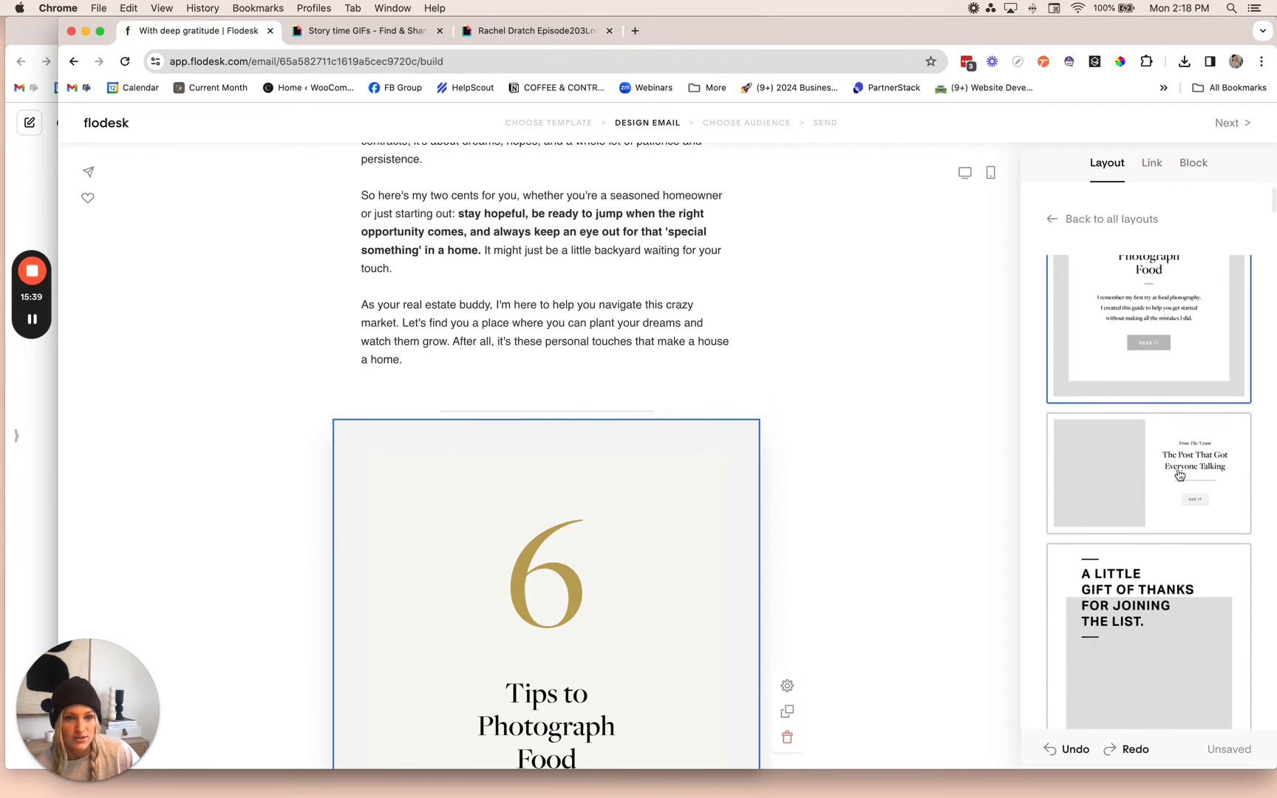
{"action": "scroll", "coordinate": [1181, 476], "scroll_direction": "down", "scroll_amount": 10}
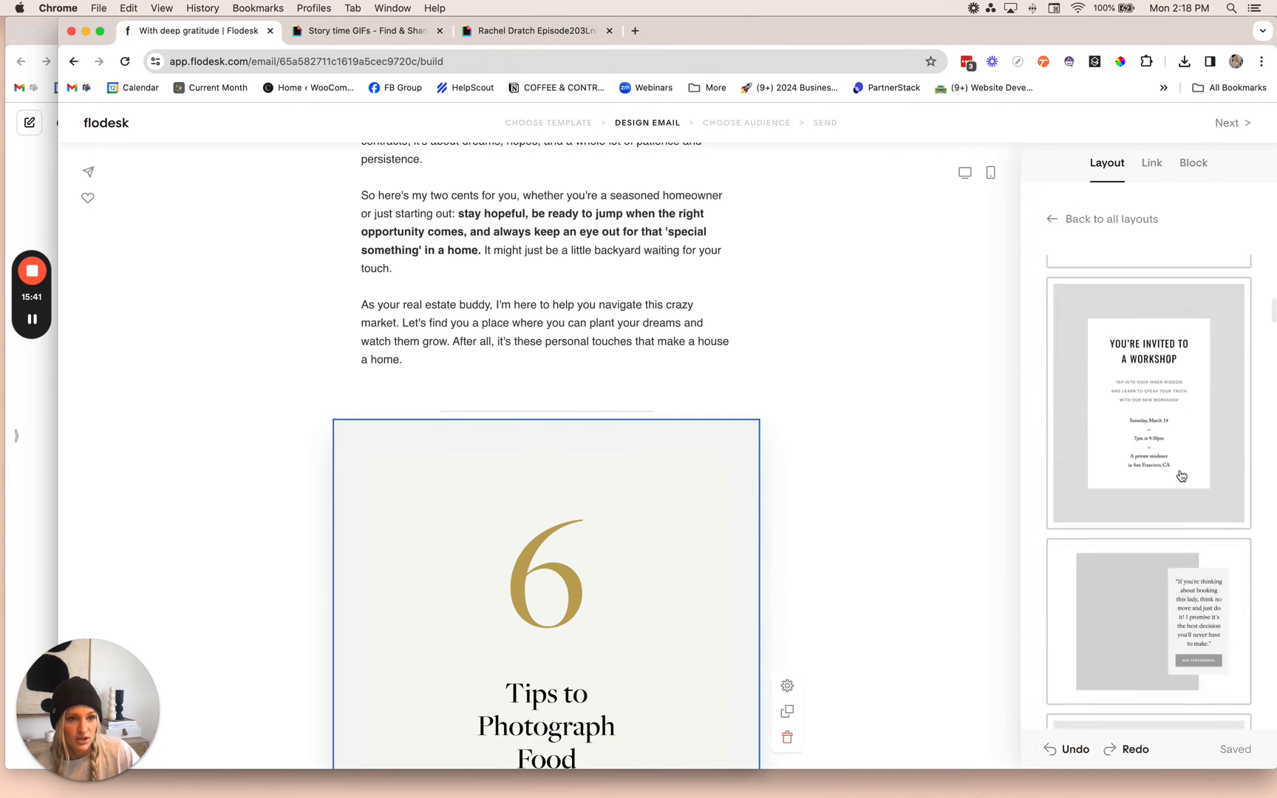
{"action": "scroll", "coordinate": [1181, 476], "scroll_direction": "down", "scroll_amount": 10}
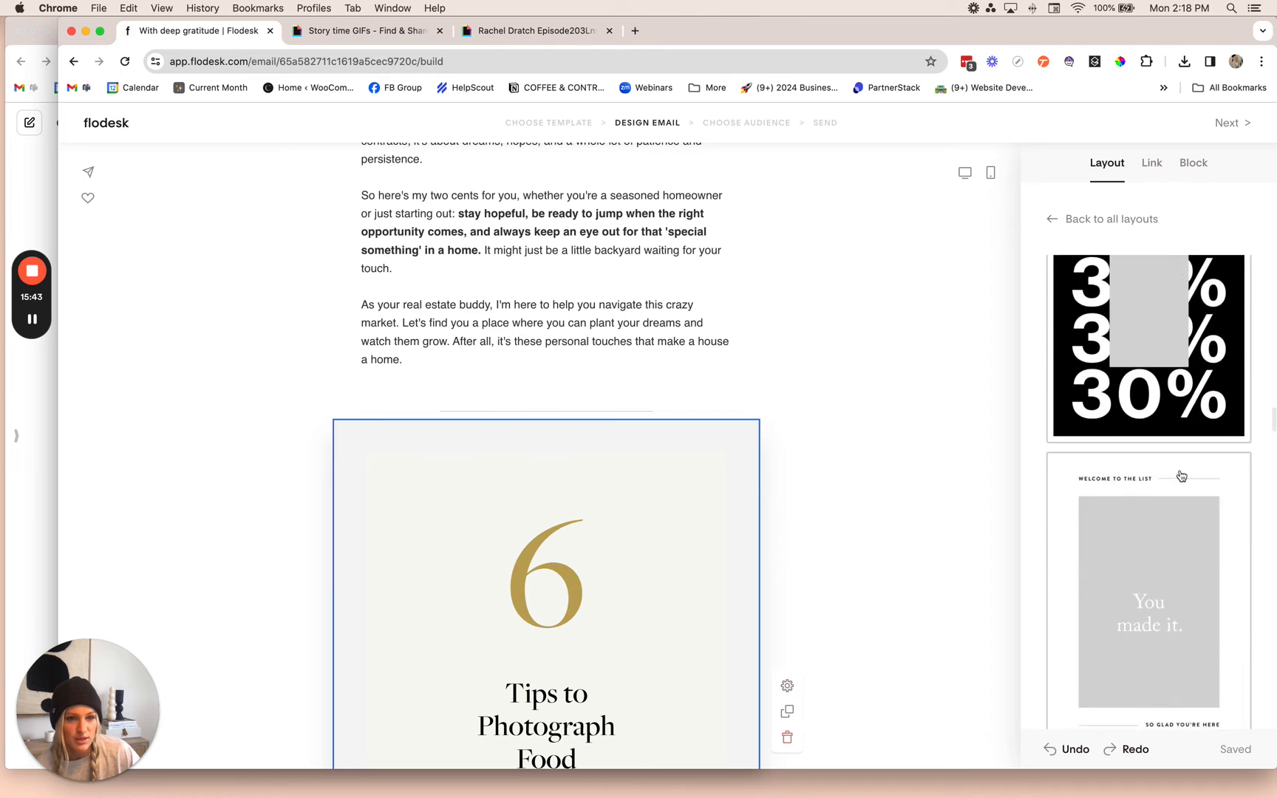
{"action": "scroll", "coordinate": [1181, 476], "scroll_direction": "down", "scroll_amount": 10}
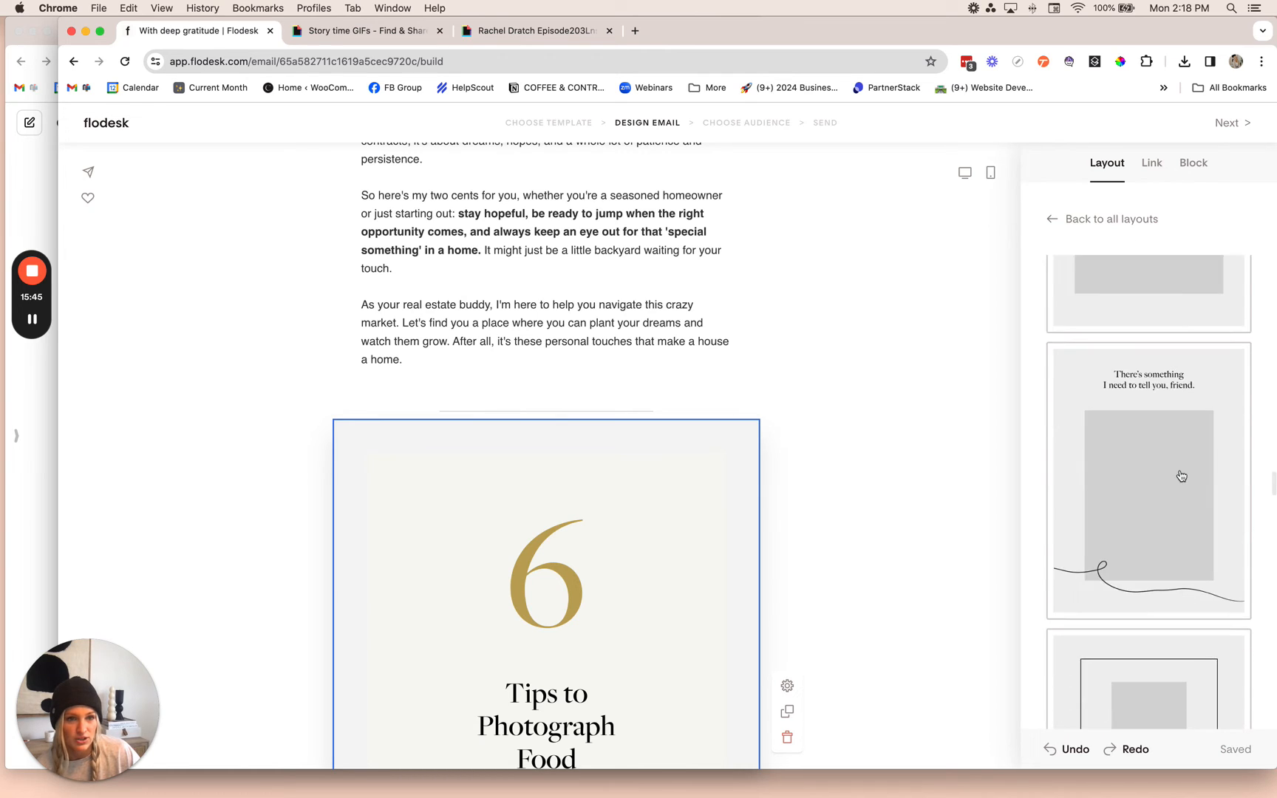
{"action": "scroll", "coordinate": [1180, 476], "scroll_direction": "down", "scroll_amount": 2}
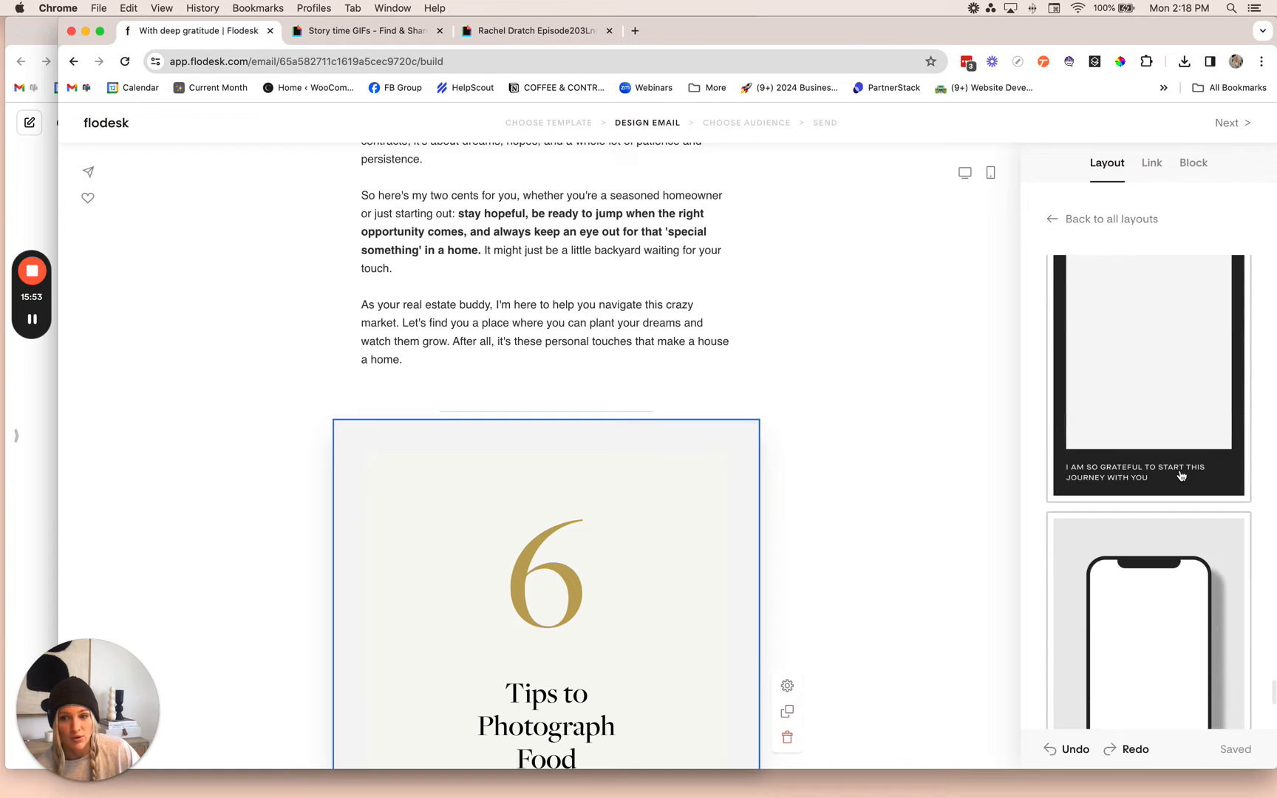
{"action": "scroll", "coordinate": [1181, 476], "scroll_direction": "down", "scroll_amount": 3}
{"action": "scroll", "coordinate": [1181, 476], "scroll_direction": "up", "scroll_amount": 10}
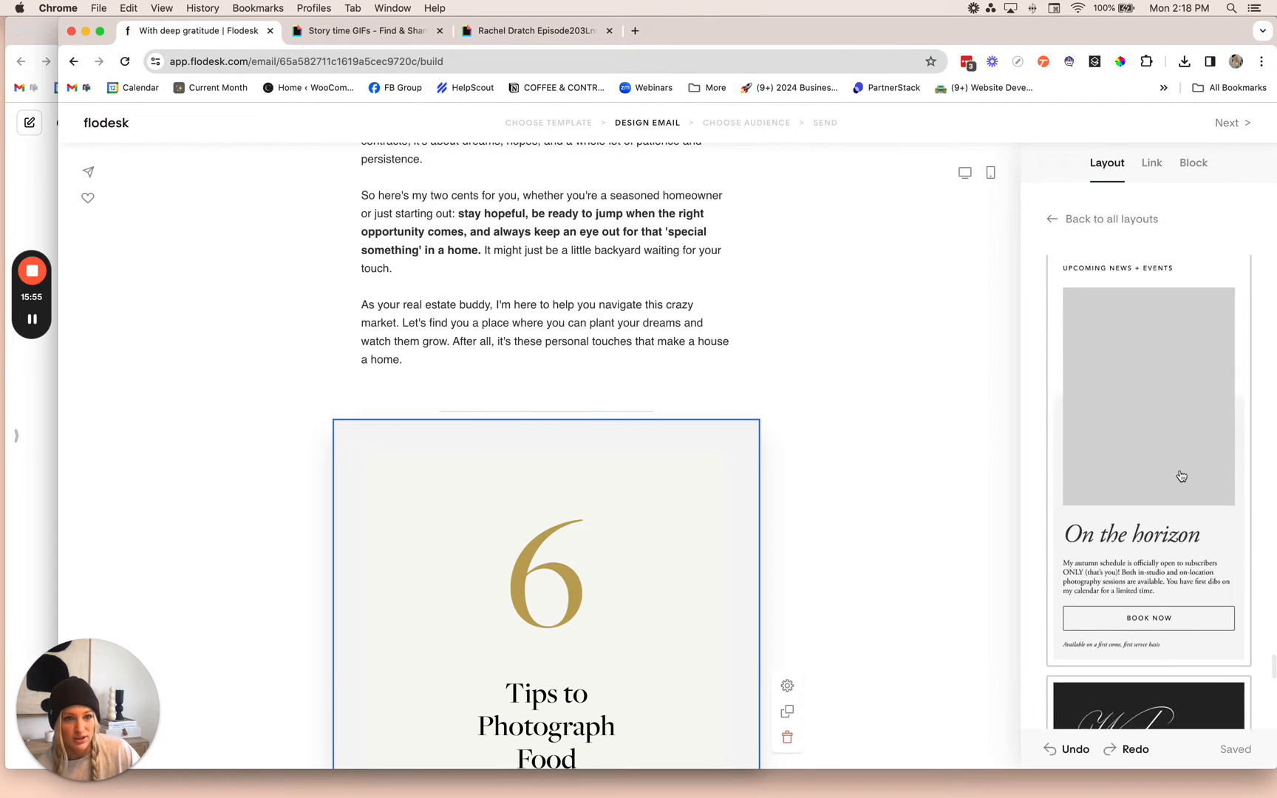
{"action": "scroll", "coordinate": [1181, 476], "scroll_direction": "down", "scroll_amount": 10}
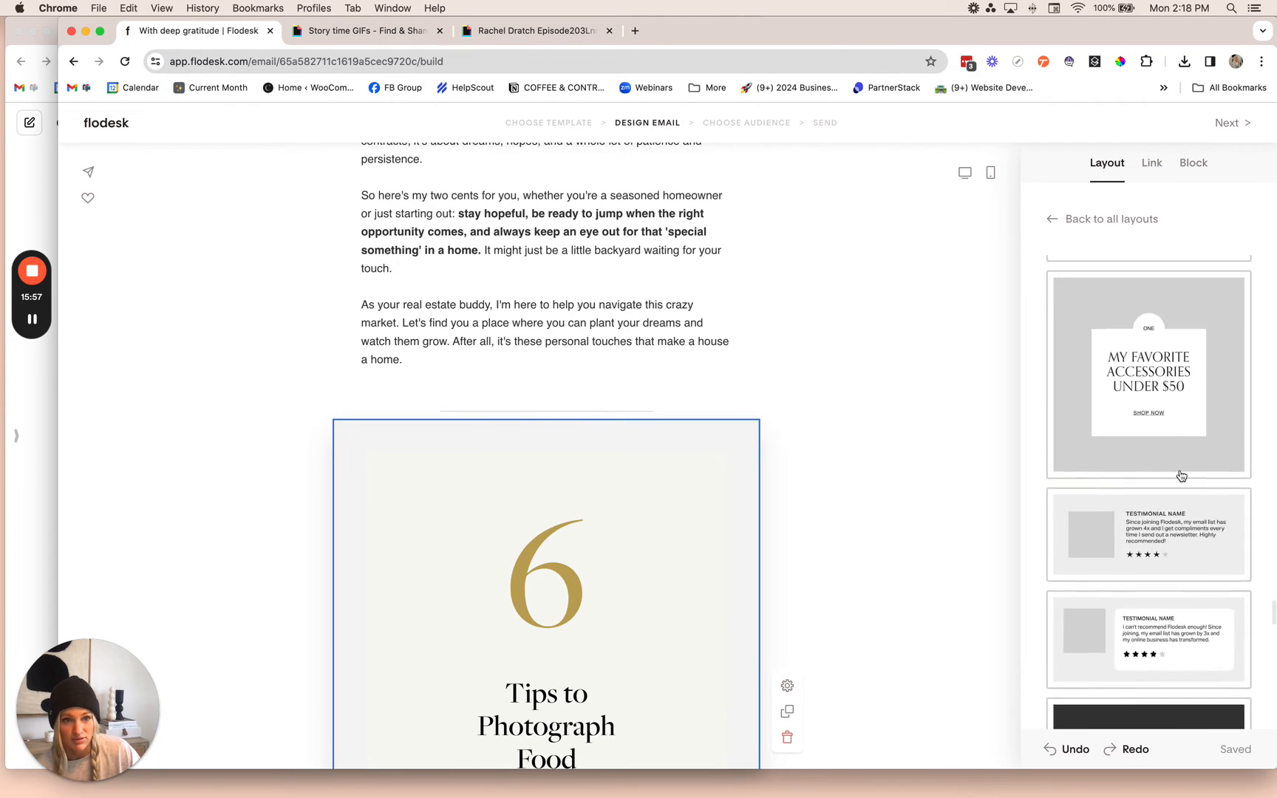
{"action": "scroll", "coordinate": [1181, 476], "scroll_direction": "up", "scroll_amount": 3}
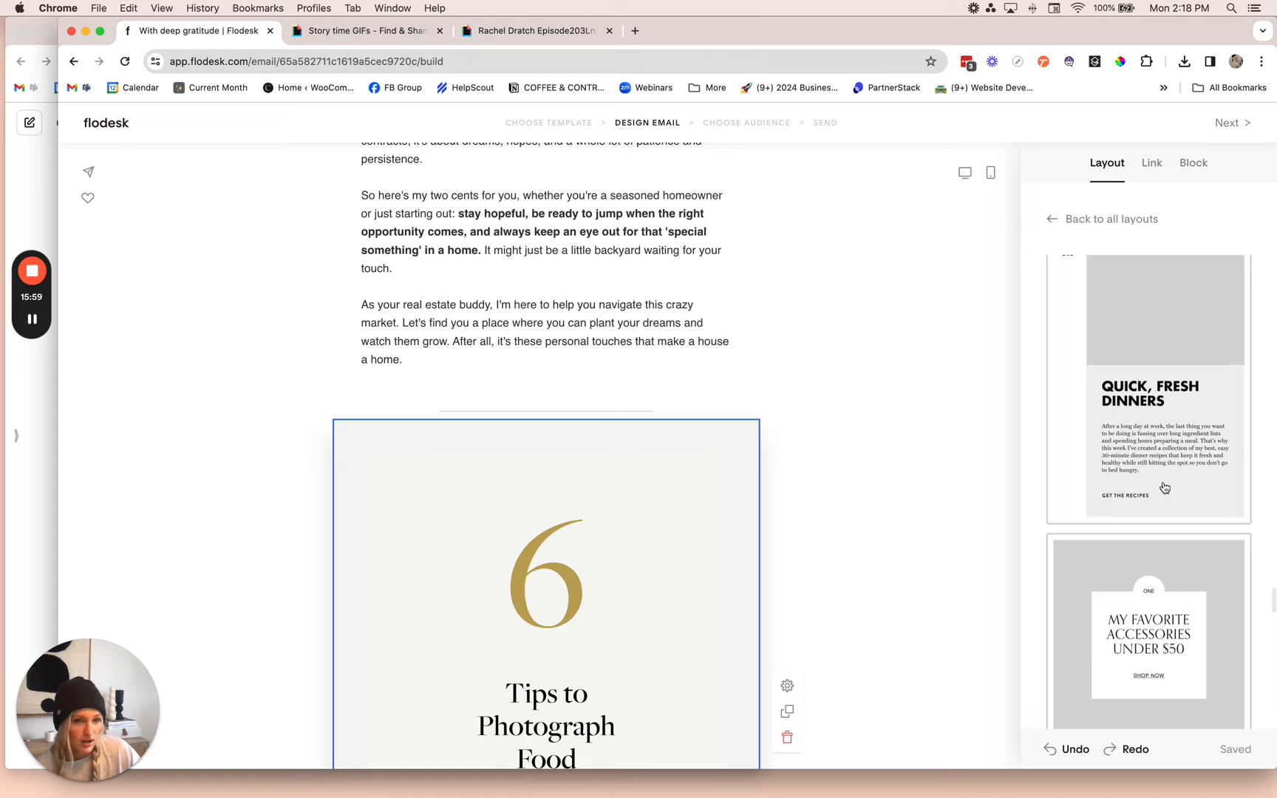
{"action": "scroll", "coordinate": [1165, 487], "scroll_direction": "up", "scroll_amount": 5}
{"action": "scroll", "coordinate": [1166, 487], "scroll_direction": "down", "scroll_amount": 5}
{"action": "scroll", "coordinate": [1171, 487], "scroll_direction": "up", "scroll_amount": 3}
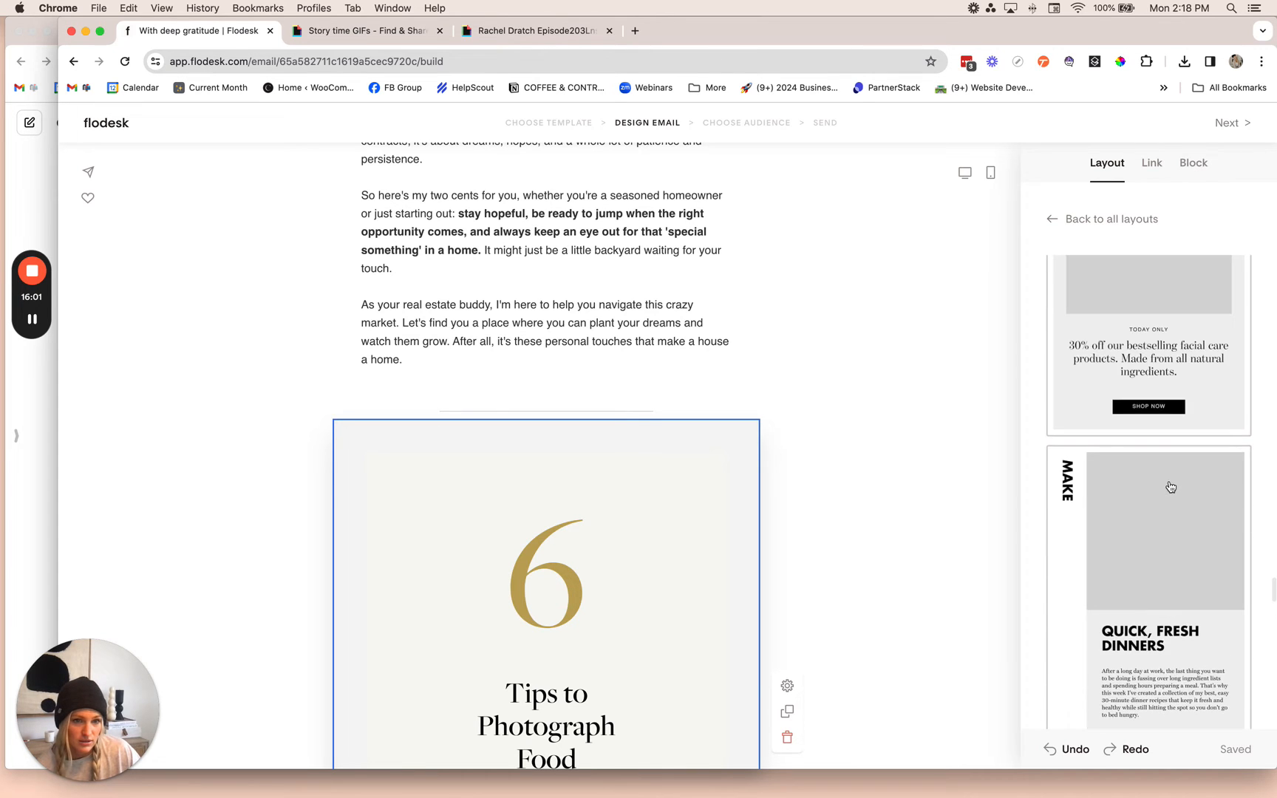
{"action": "scroll", "coordinate": [1171, 487], "scroll_direction": "up", "scroll_amount": 15}
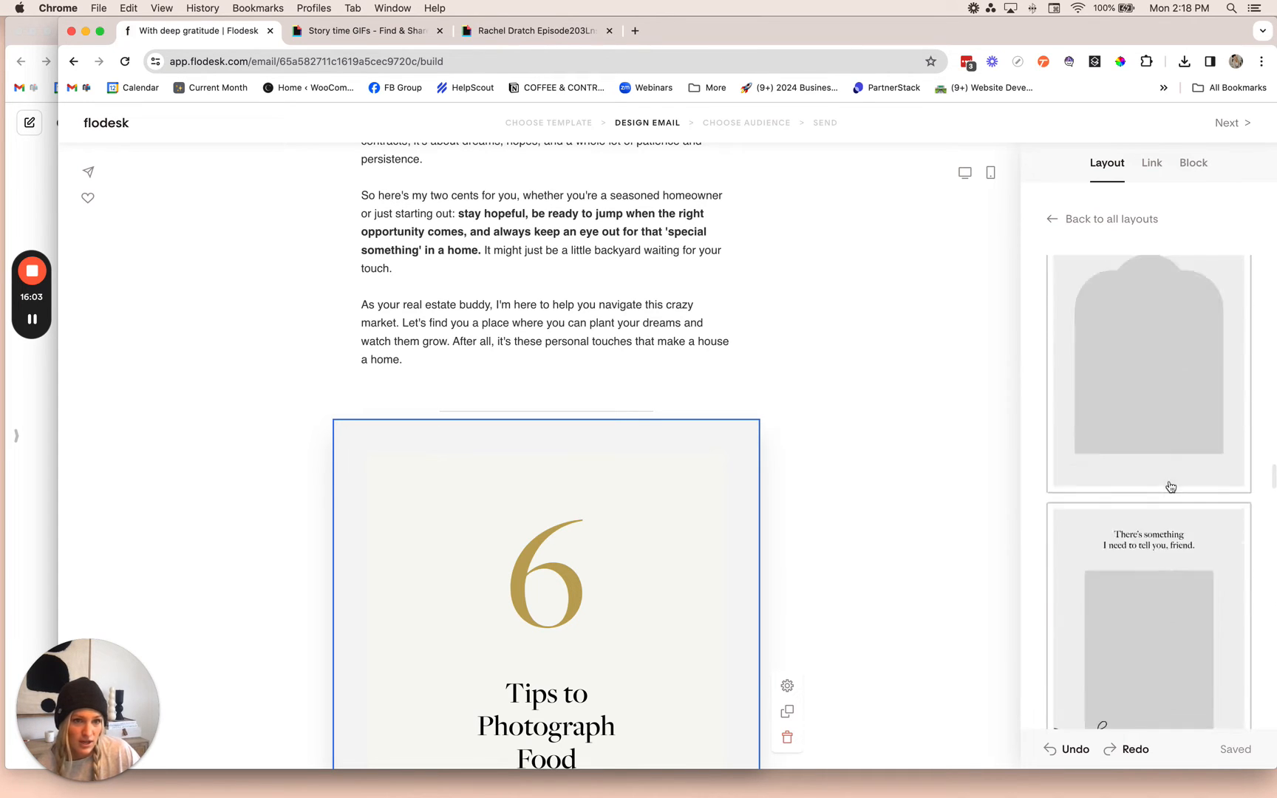
{"action": "scroll", "coordinate": [1170, 487], "scroll_direction": "up", "scroll_amount": 10}
{"action": "left_click", "coordinate": [1102, 220]}
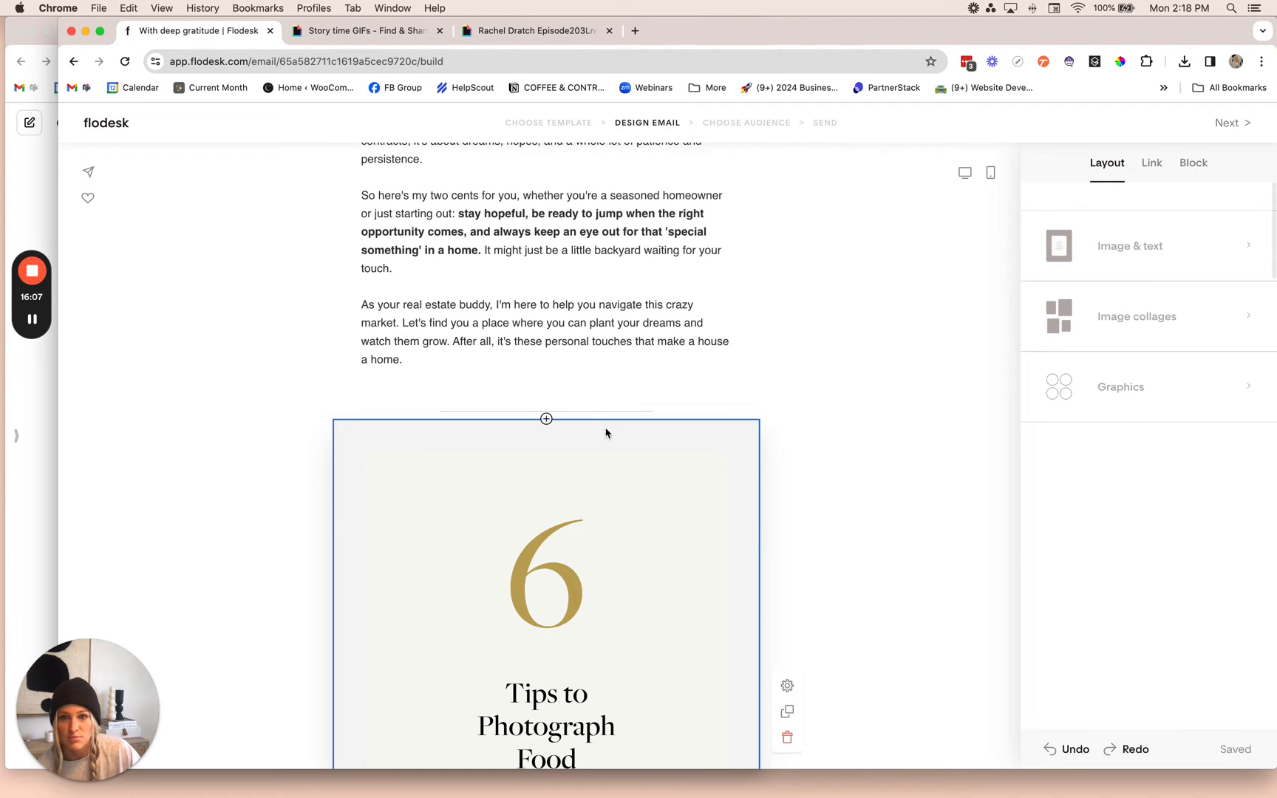
{"action": "left_click", "coordinate": [610, 459]}
{"action": "scroll", "coordinate": [769, 542], "scroll_direction": "down", "scroll_amount": 2}
{"action": "left_click", "coordinate": [786, 536]}
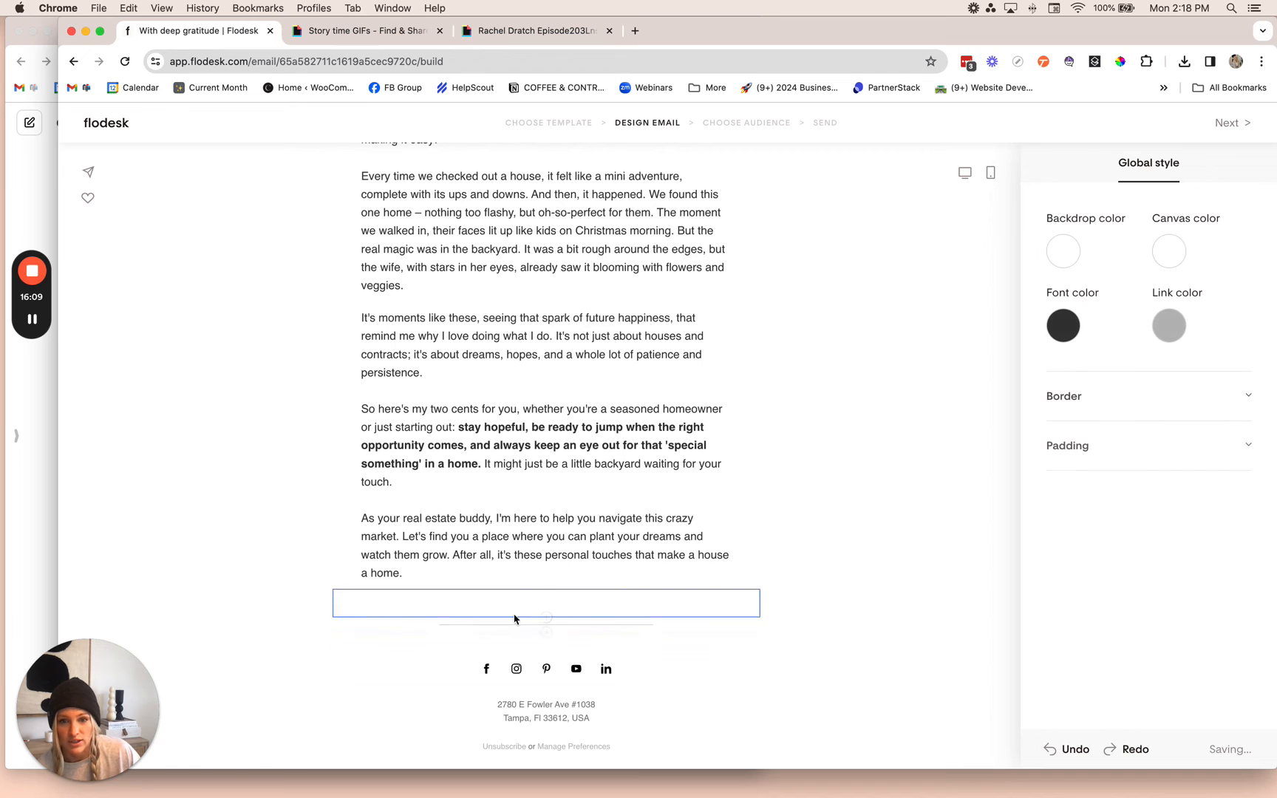
Add a text block below the divider and replace its placeholder with "What's happening in St. Pete this month?".
{"action": "left_click", "coordinate": [546, 634]}
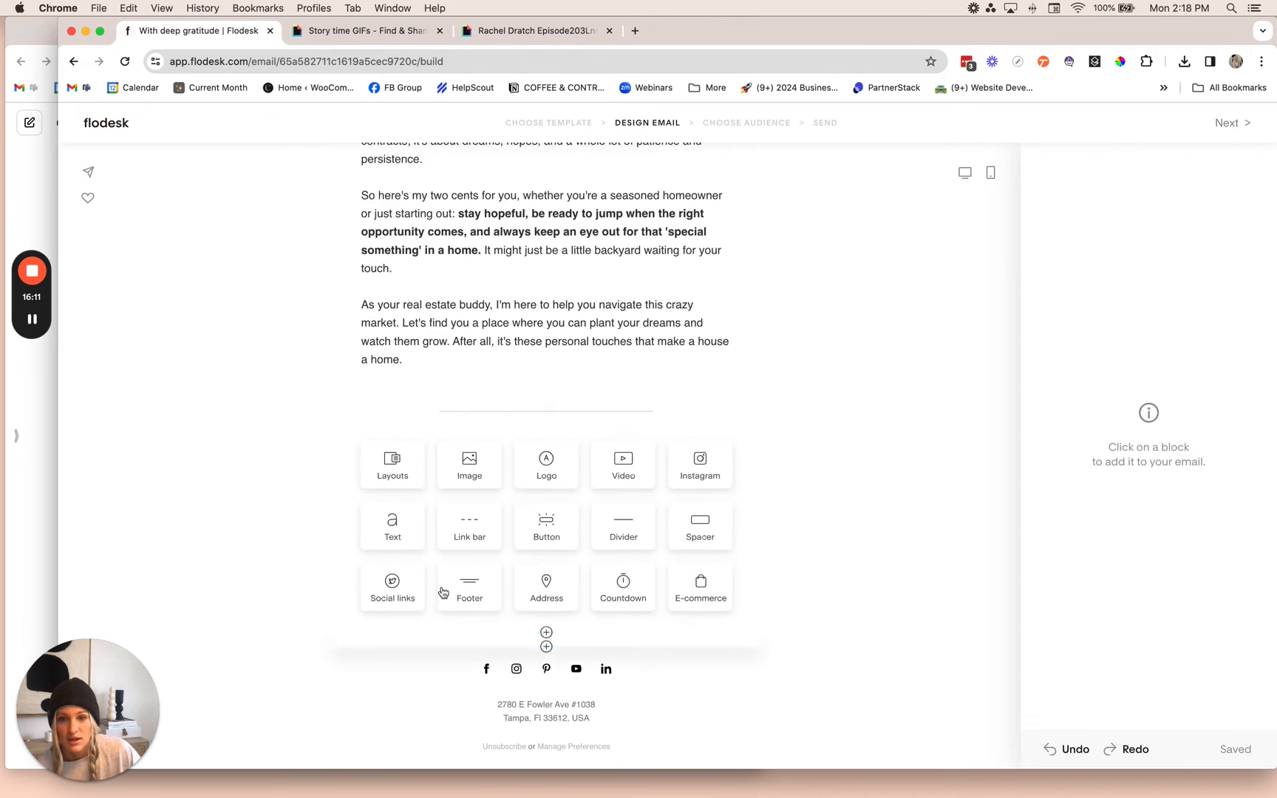
{"action": "left_click", "coordinate": [399, 527]}
{"action": "triple_click", "coordinate": [559, 599]}
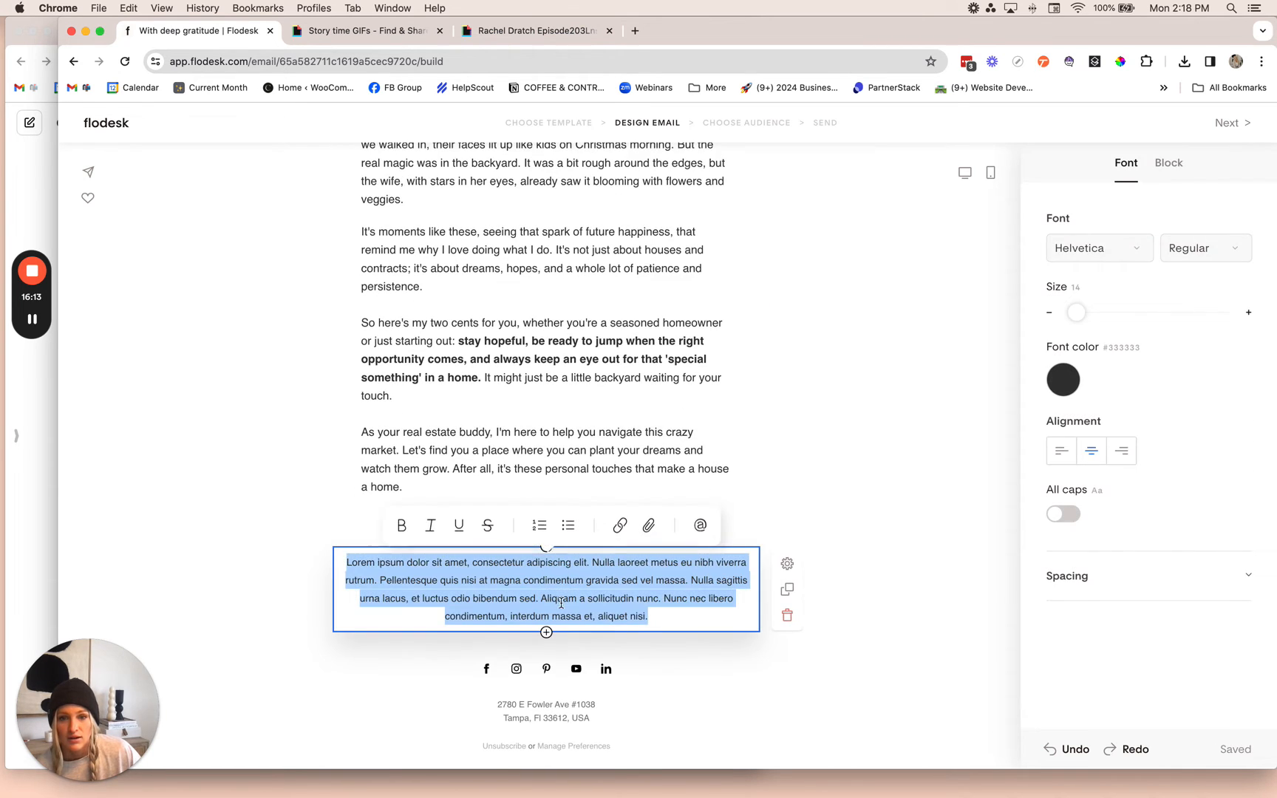
{"action": "key", "text": "super+b"}
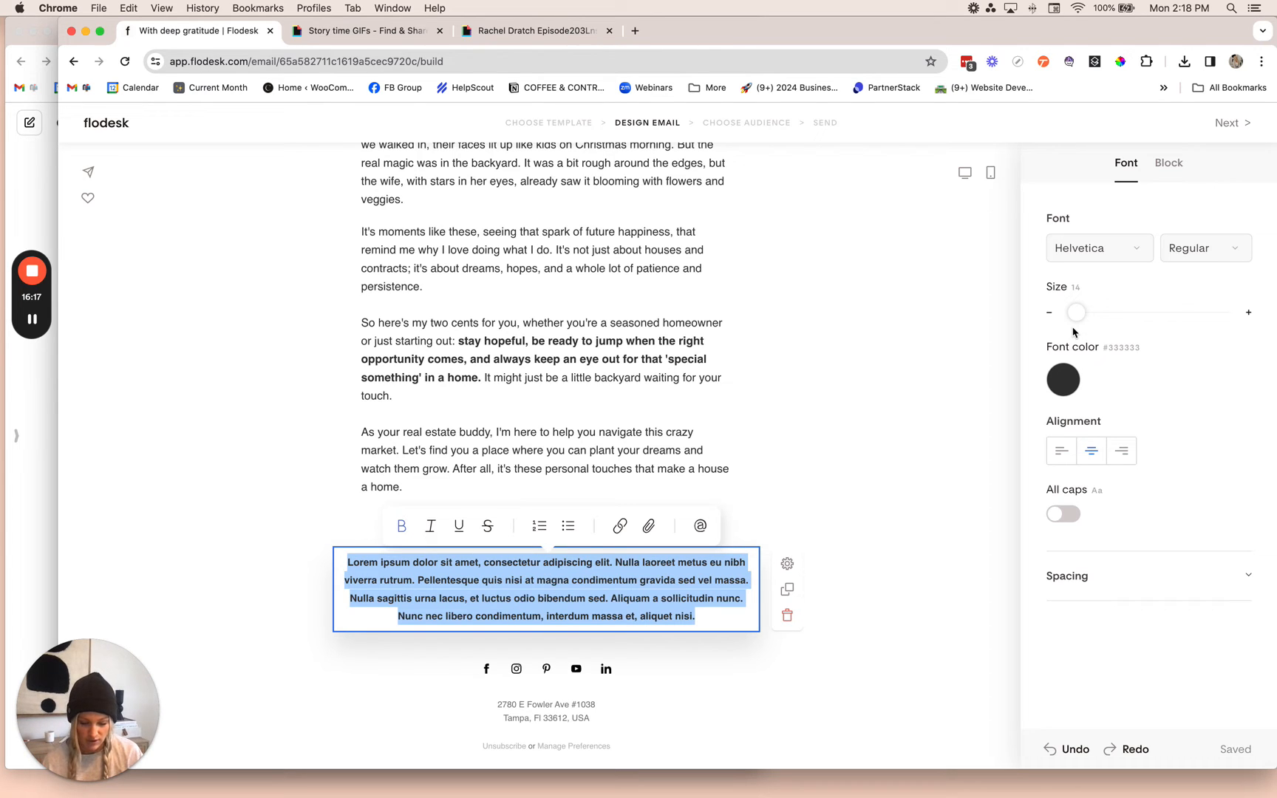
{"action": "type", "text": "U"}
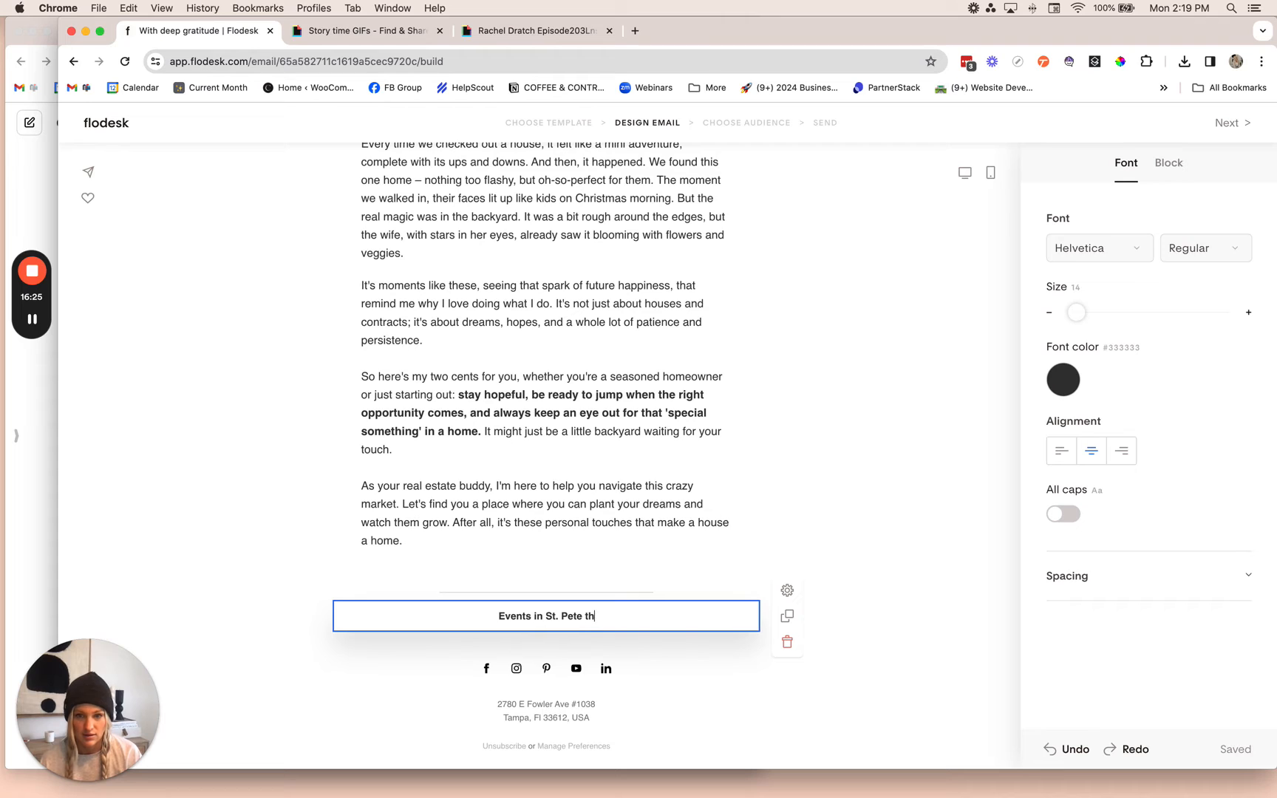
{"action": "key", "text": "super+a"}
{"action": "type", "text": "What"}
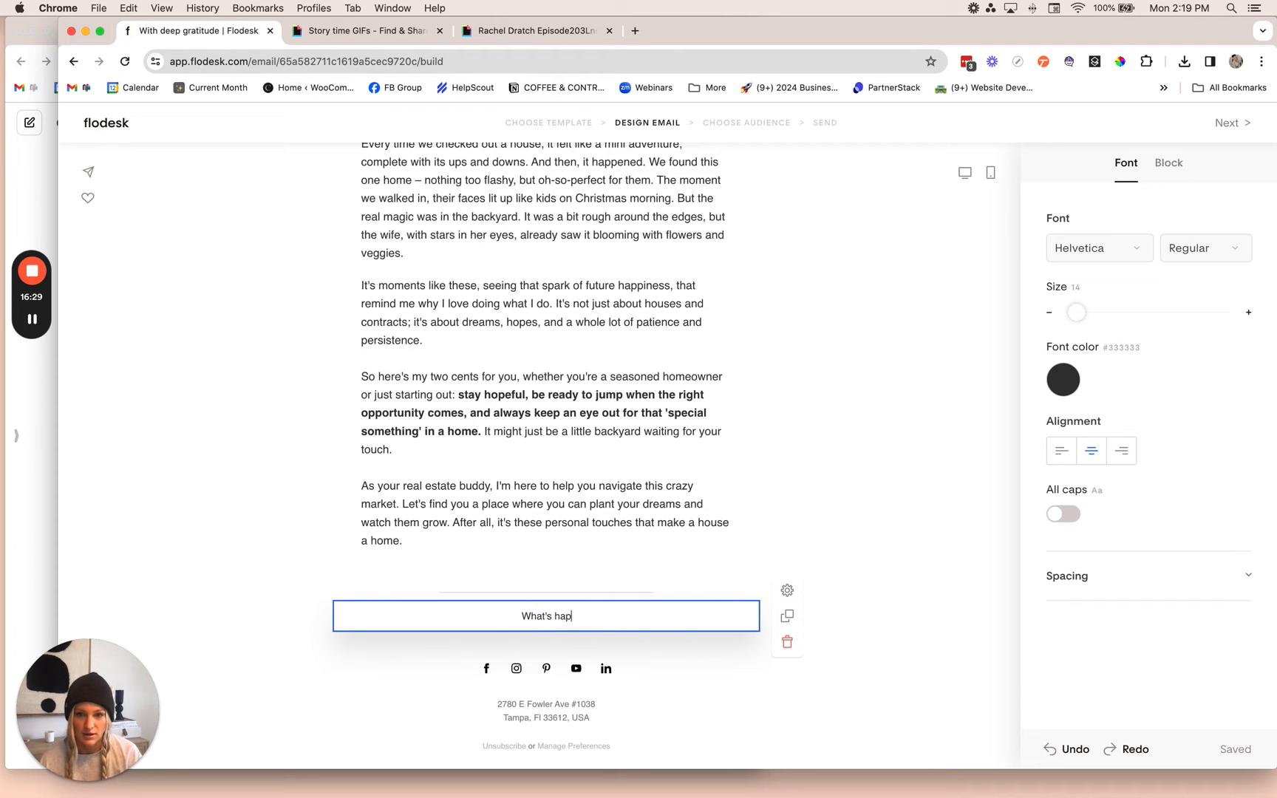
{"action": "type", "text": "'s happening in St. "}
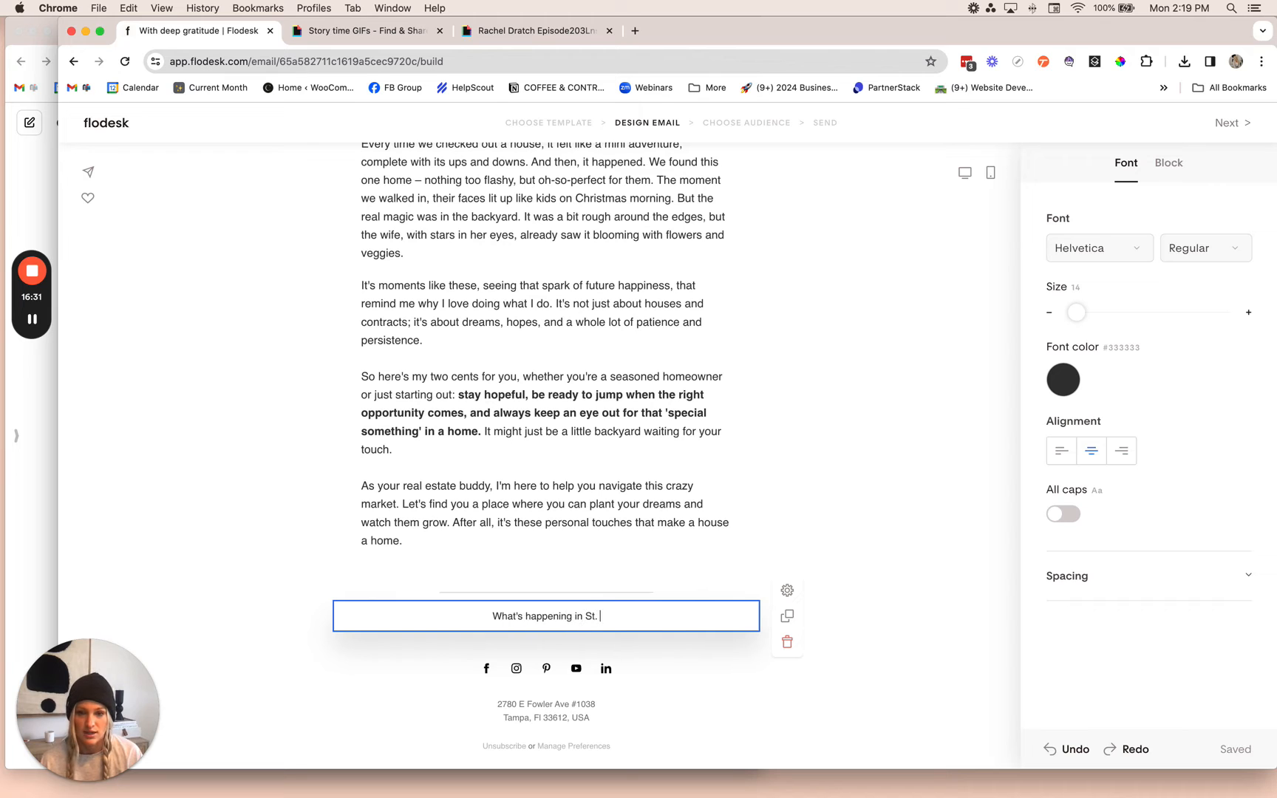
{"action": "type", "text": "Pete this month"}
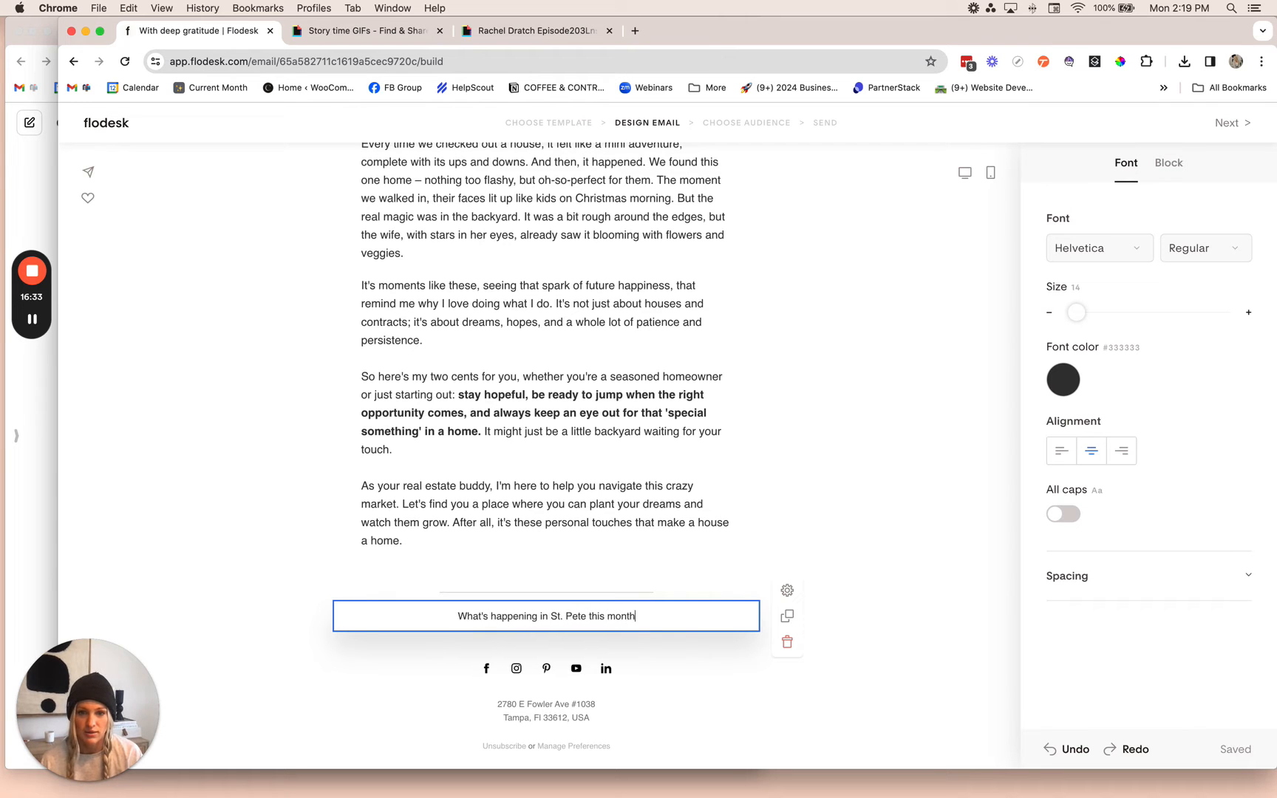
{"action": "type", "text": "?"}
Make the St. Pete heading bold and set its font size to 18.
{"action": "key", "text": "super+a"}
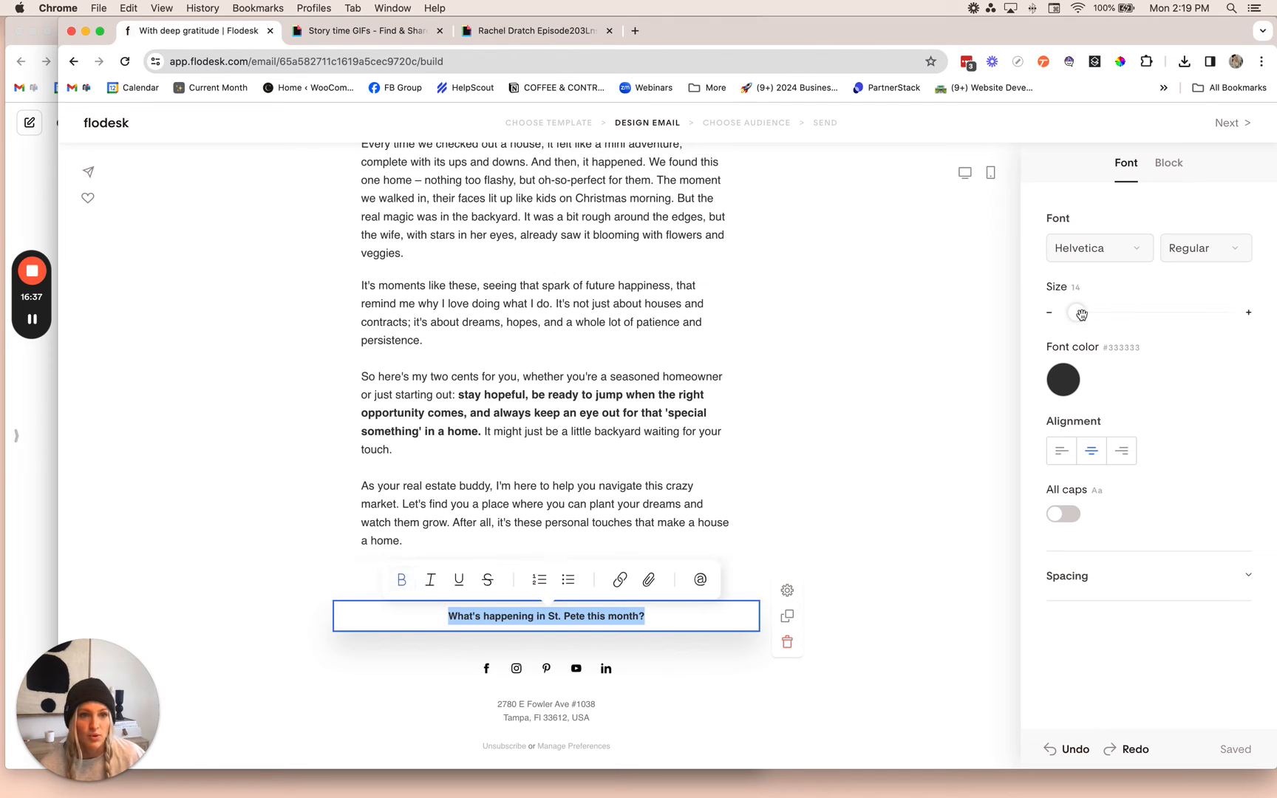
{"action": "left_click_drag", "start_coordinate": [1077, 313], "coordinate": [1080, 313]}
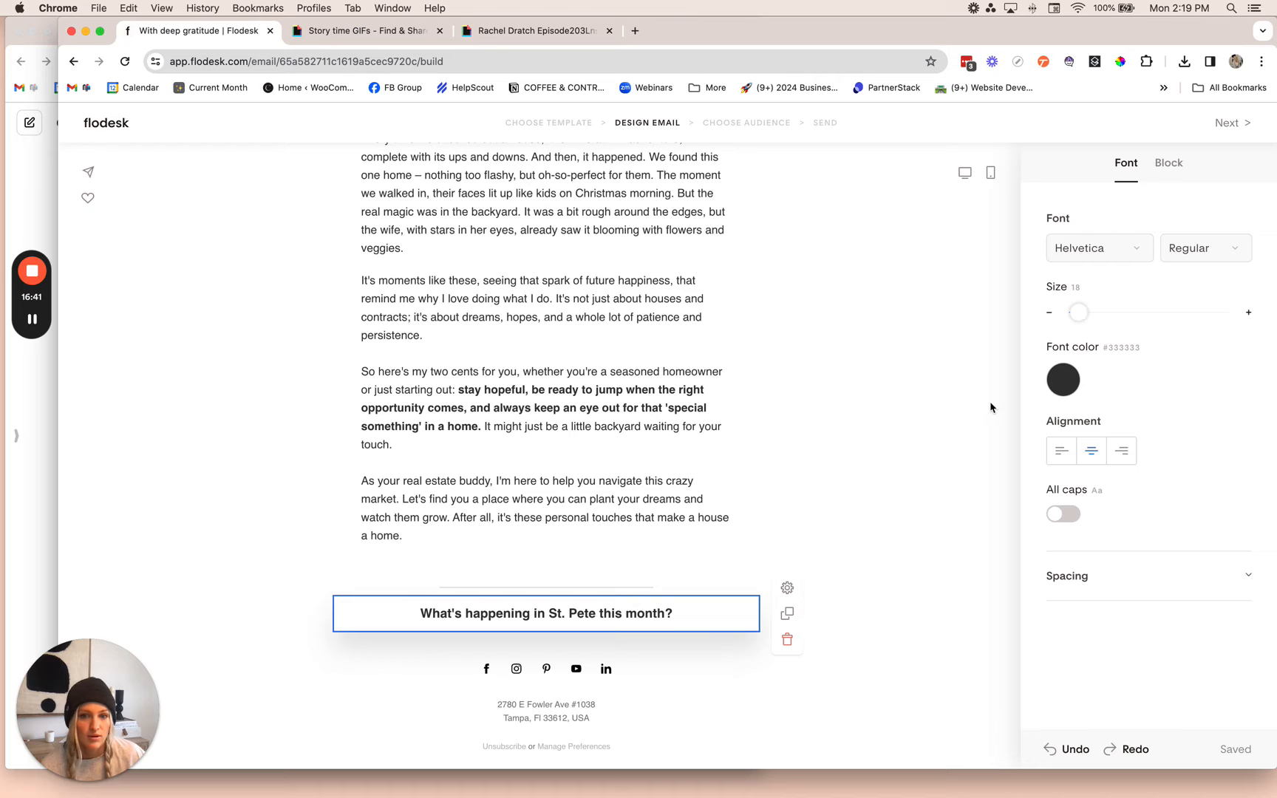
Examine the fonts available for the heading's text block and the note about web-safe fonts.
{"action": "left_click", "coordinate": [1120, 256]}
{"action": "scroll", "coordinate": [1143, 421], "scroll_direction": "down", "scroll_amount": 10}
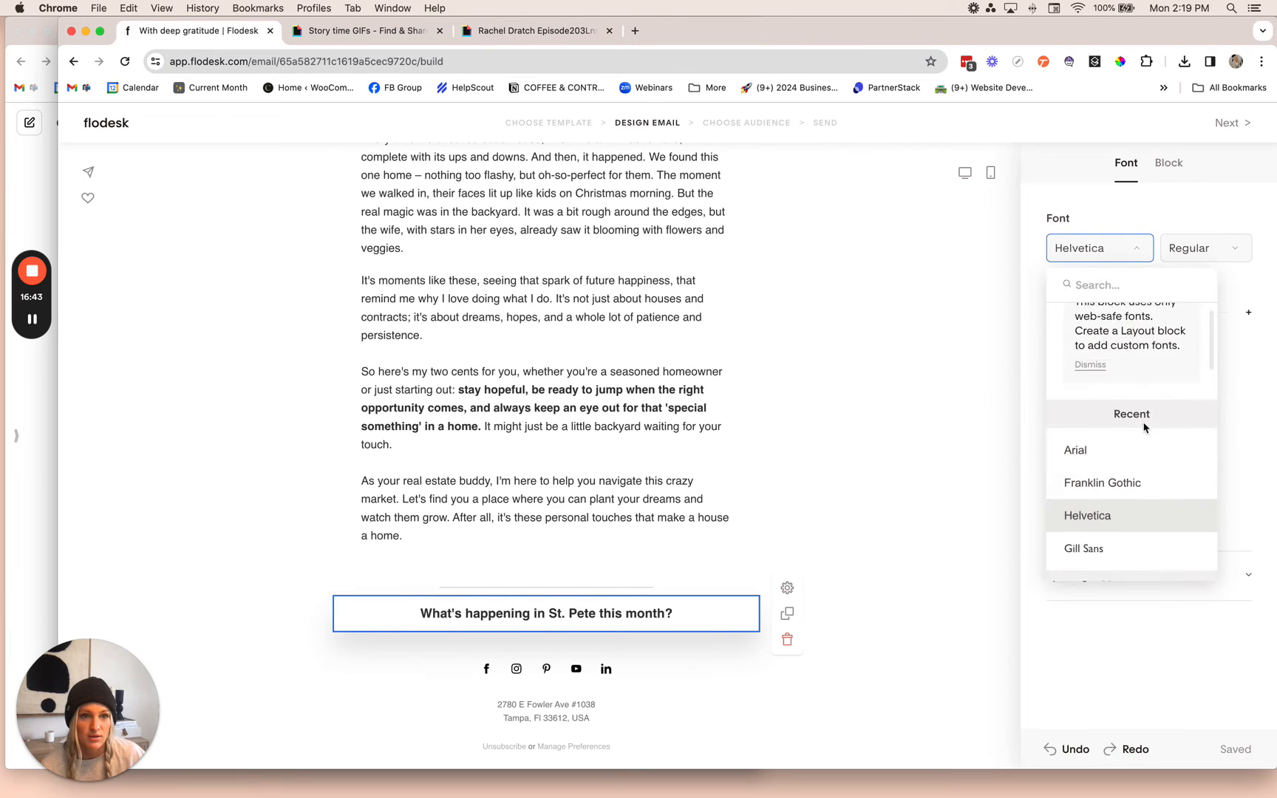
{"action": "scroll", "coordinate": [1144, 427], "scroll_direction": "down", "scroll_amount": 3}
{"action": "scroll", "coordinate": [1144, 428], "scroll_direction": "up", "scroll_amount": 12}
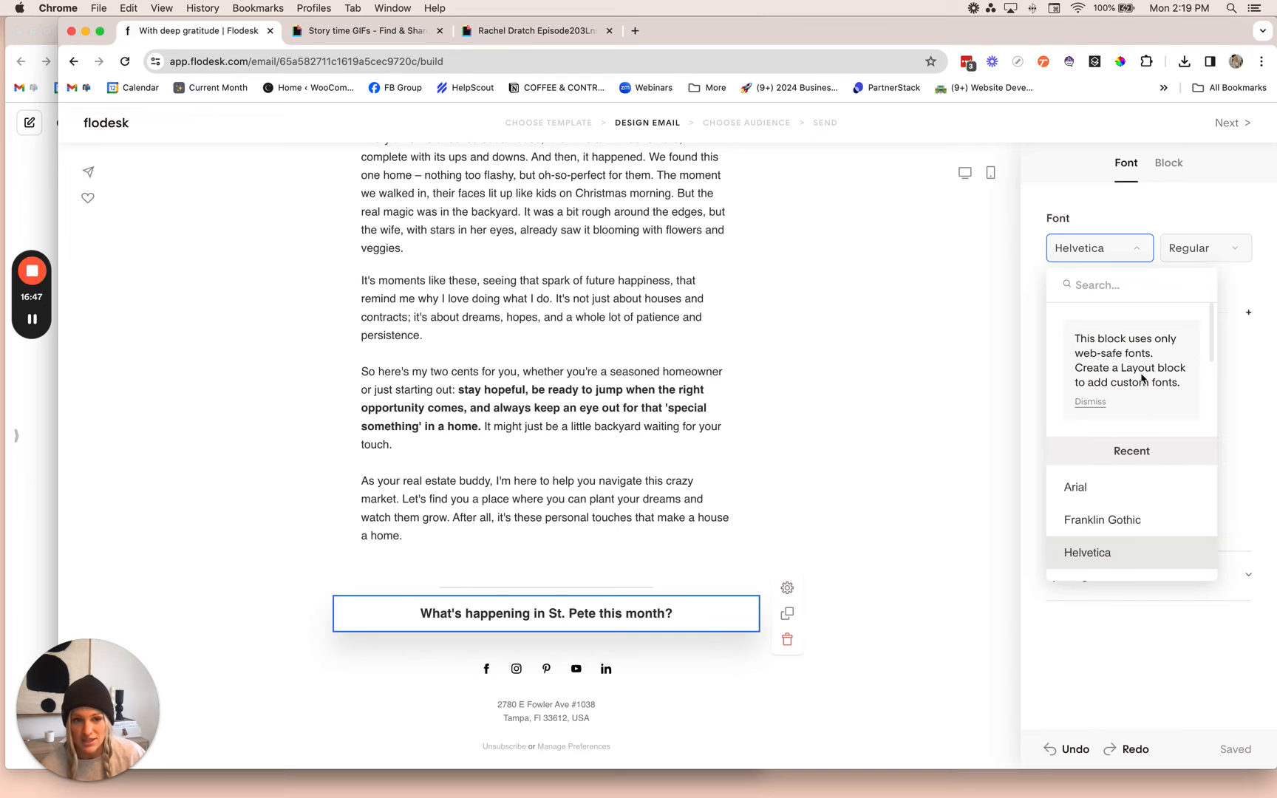
{"action": "left_click_drag", "start_coordinate": [1077, 360], "coordinate": [1123, 356]}
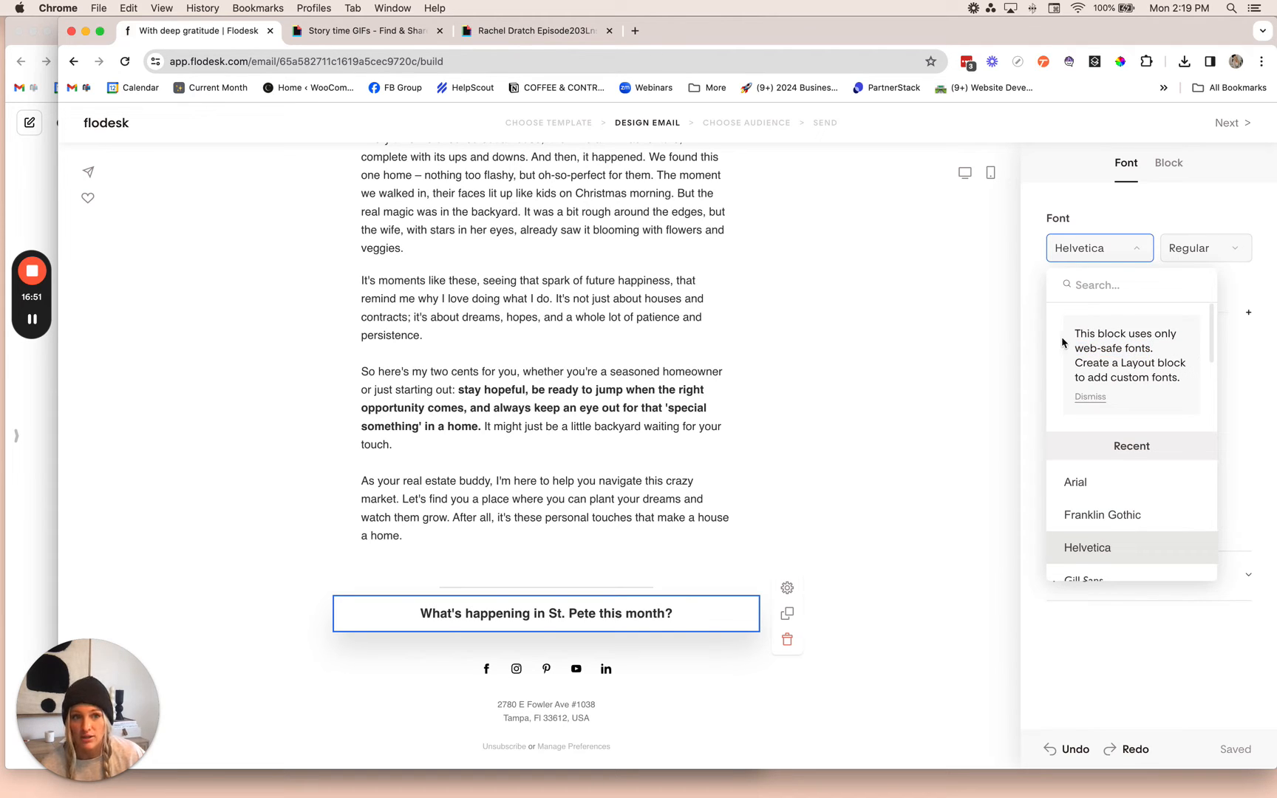
{"action": "left_click", "coordinate": [1036, 338]}
{"action": "left_click", "coordinate": [835, 638]}
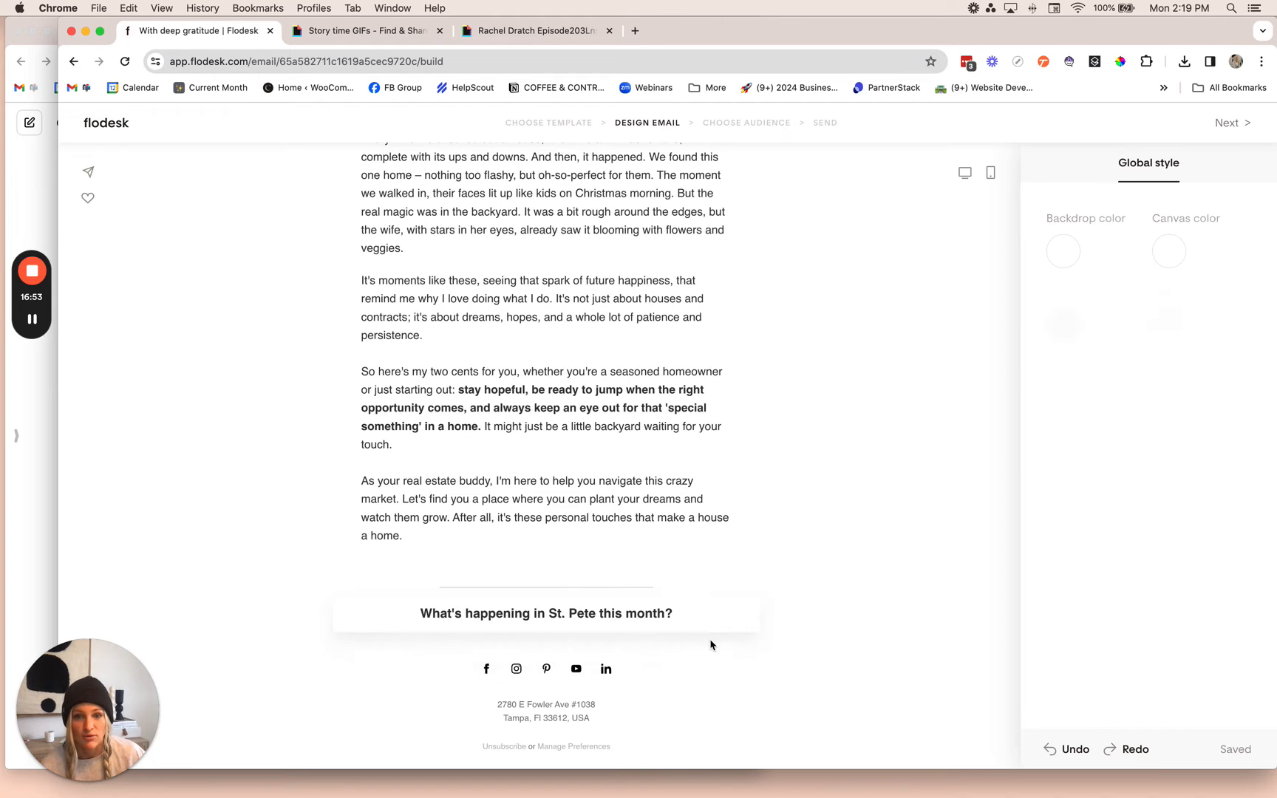
Add a layout block below the St. Pete heading and choose the "Add some beautiful text with a custom font" layout.
{"action": "left_click", "coordinate": [546, 632]}
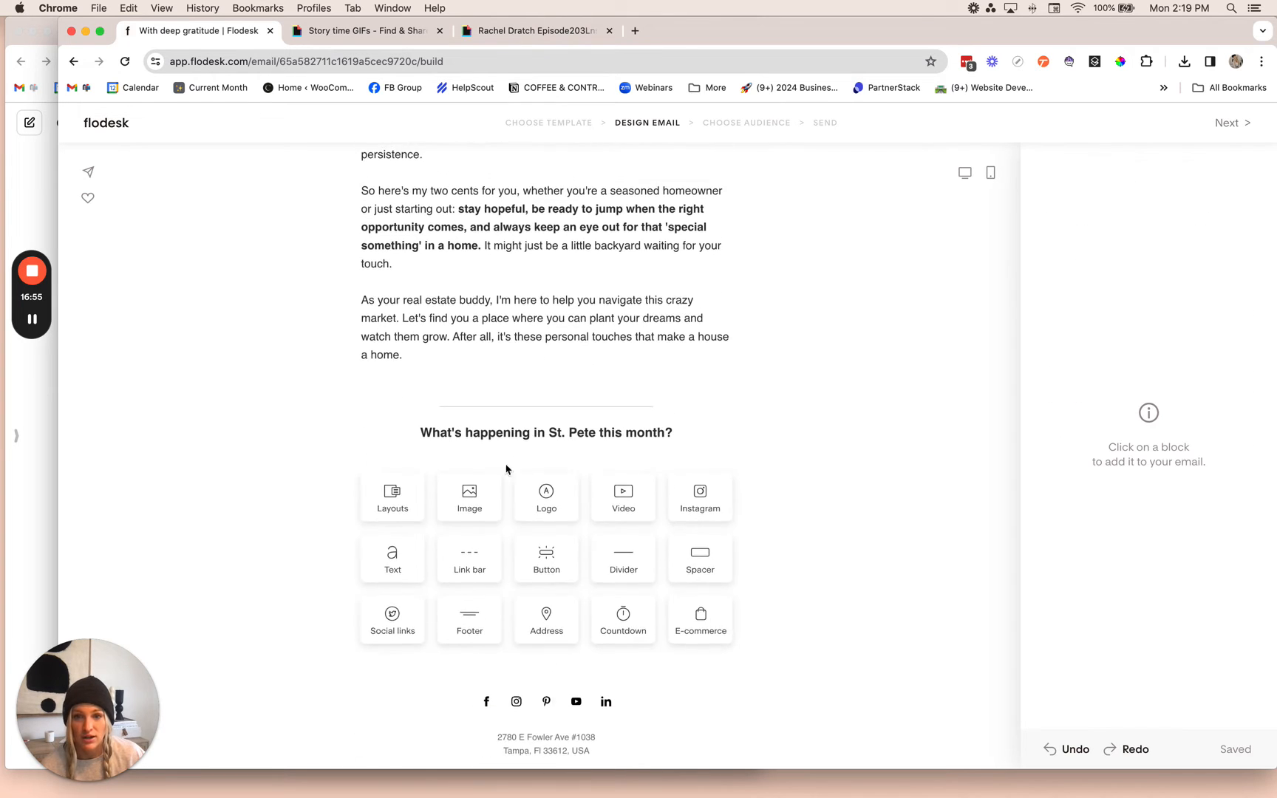
{"action": "left_click", "coordinate": [403, 500]}
{"action": "scroll", "coordinate": [1162, 405], "scroll_direction": "down", "scroll_amount": 10}
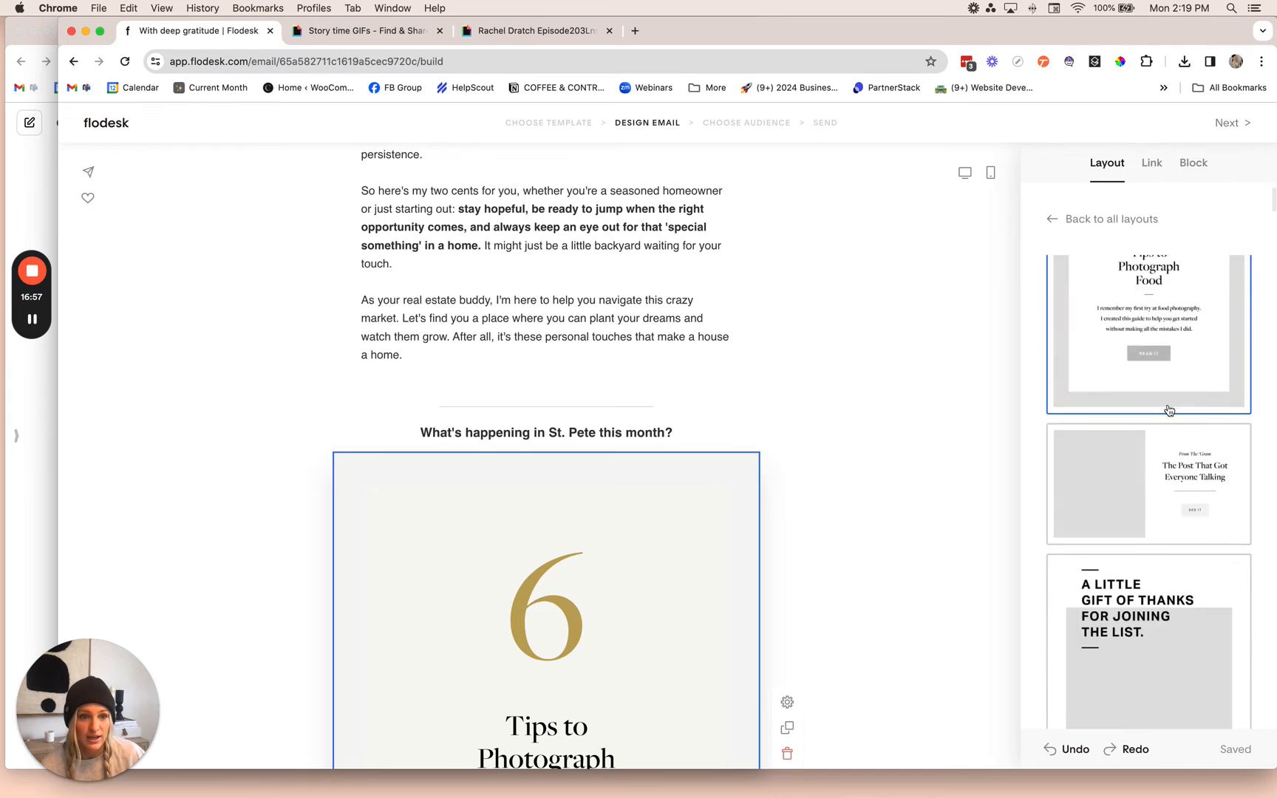
{"action": "scroll", "coordinate": [1171, 412], "scroll_direction": "down", "scroll_amount": 10}
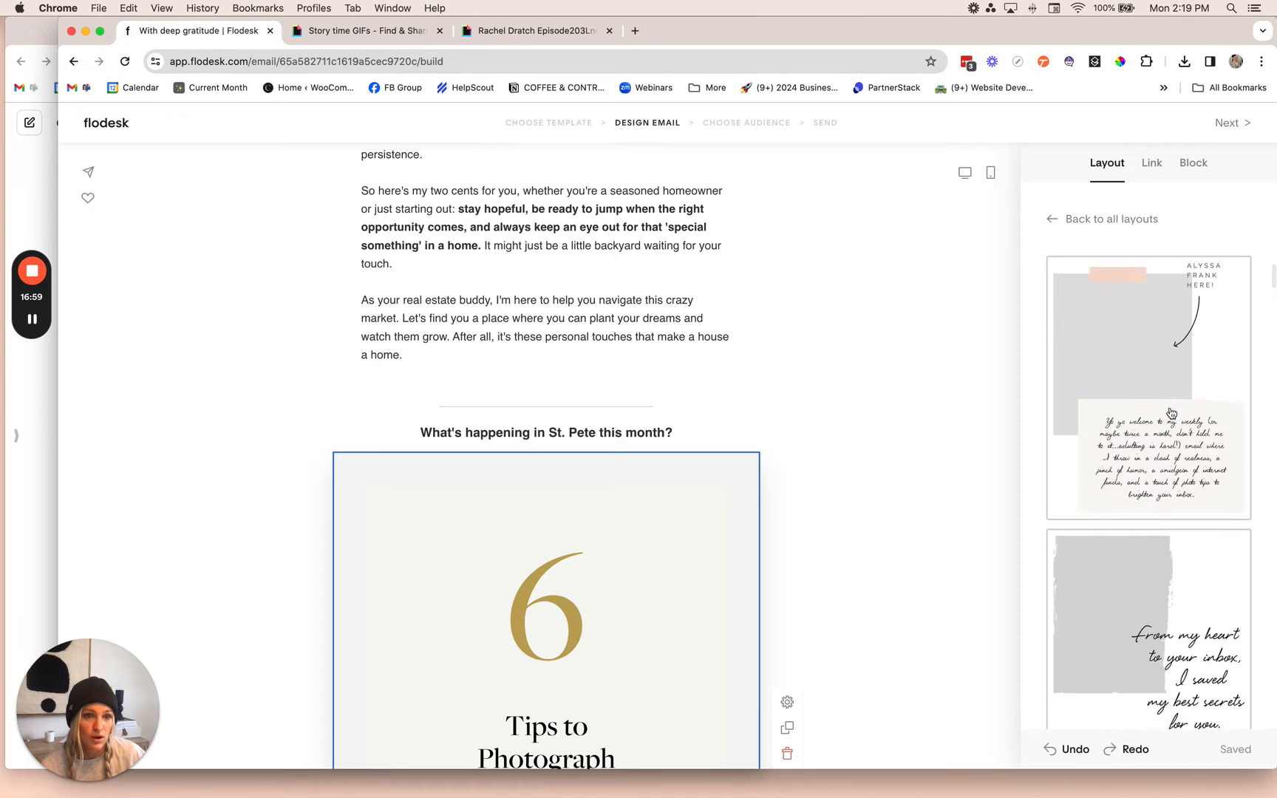
{"action": "scroll", "coordinate": [1171, 412], "scroll_direction": "down", "scroll_amount": 10}
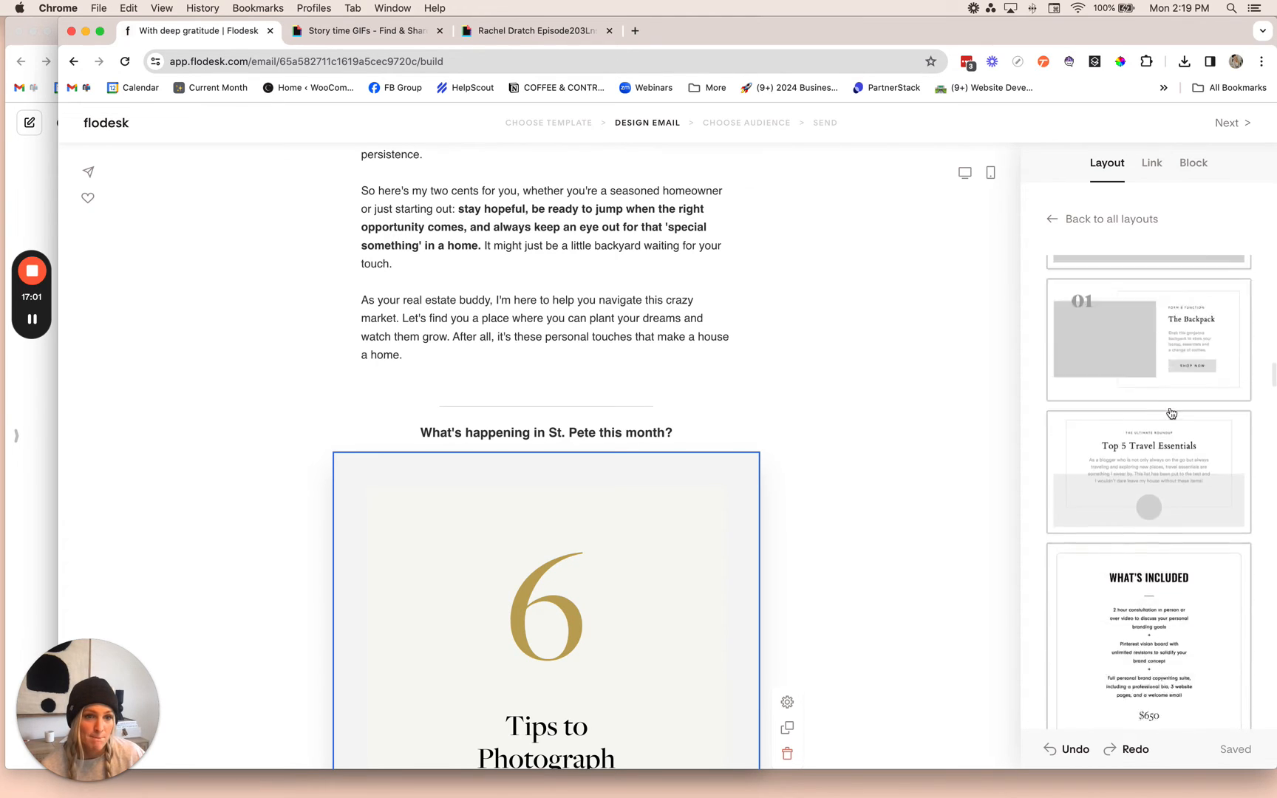
{"action": "scroll", "coordinate": [1171, 412], "scroll_direction": "down", "scroll_amount": 10}
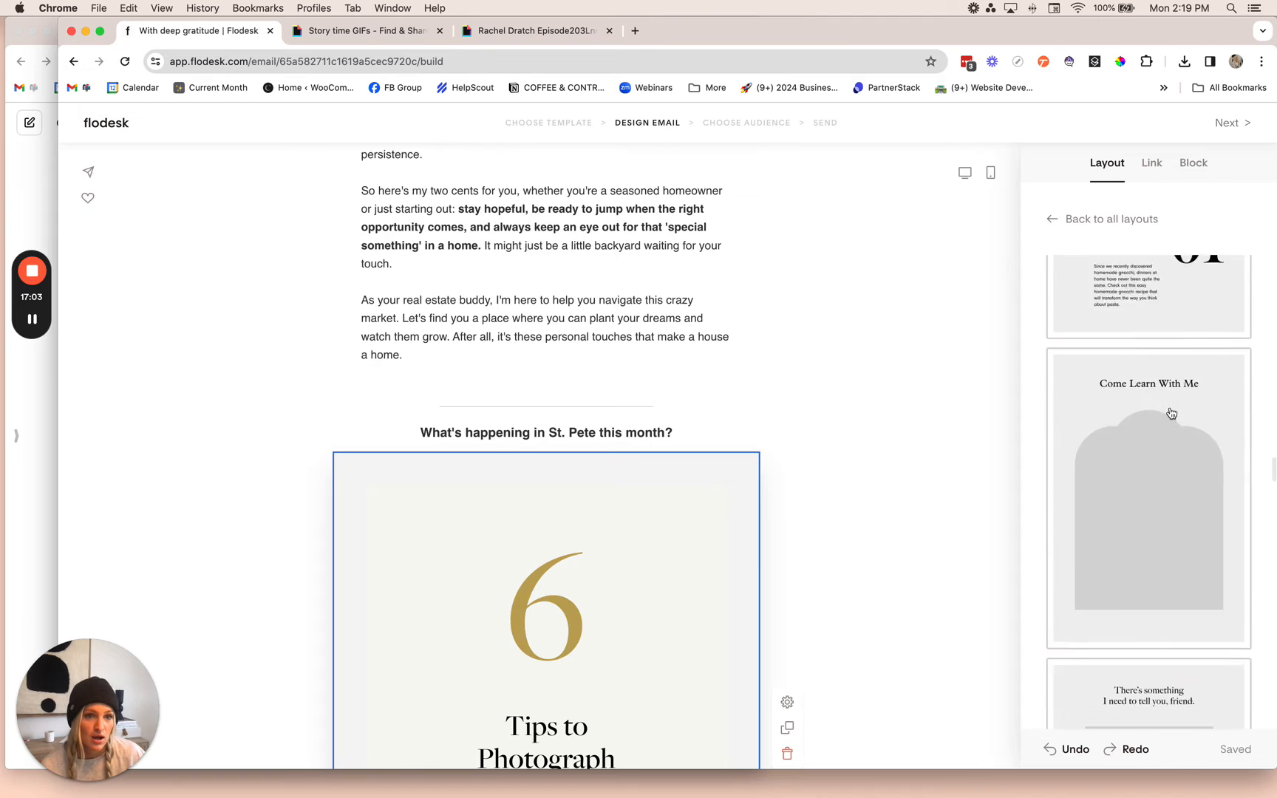
{"action": "scroll", "coordinate": [1172, 412], "scroll_direction": "down", "scroll_amount": 10}
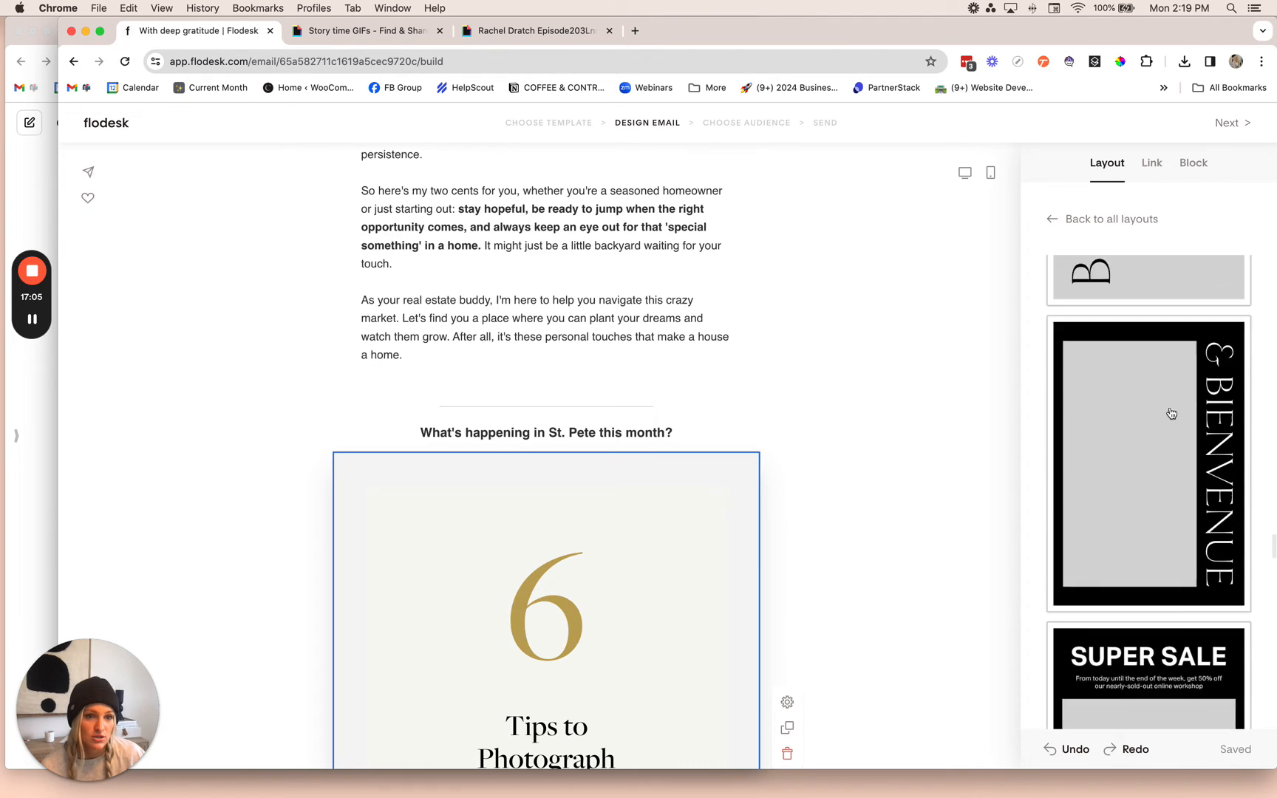
{"action": "scroll", "coordinate": [1172, 412], "scroll_direction": "down", "scroll_amount": 2}
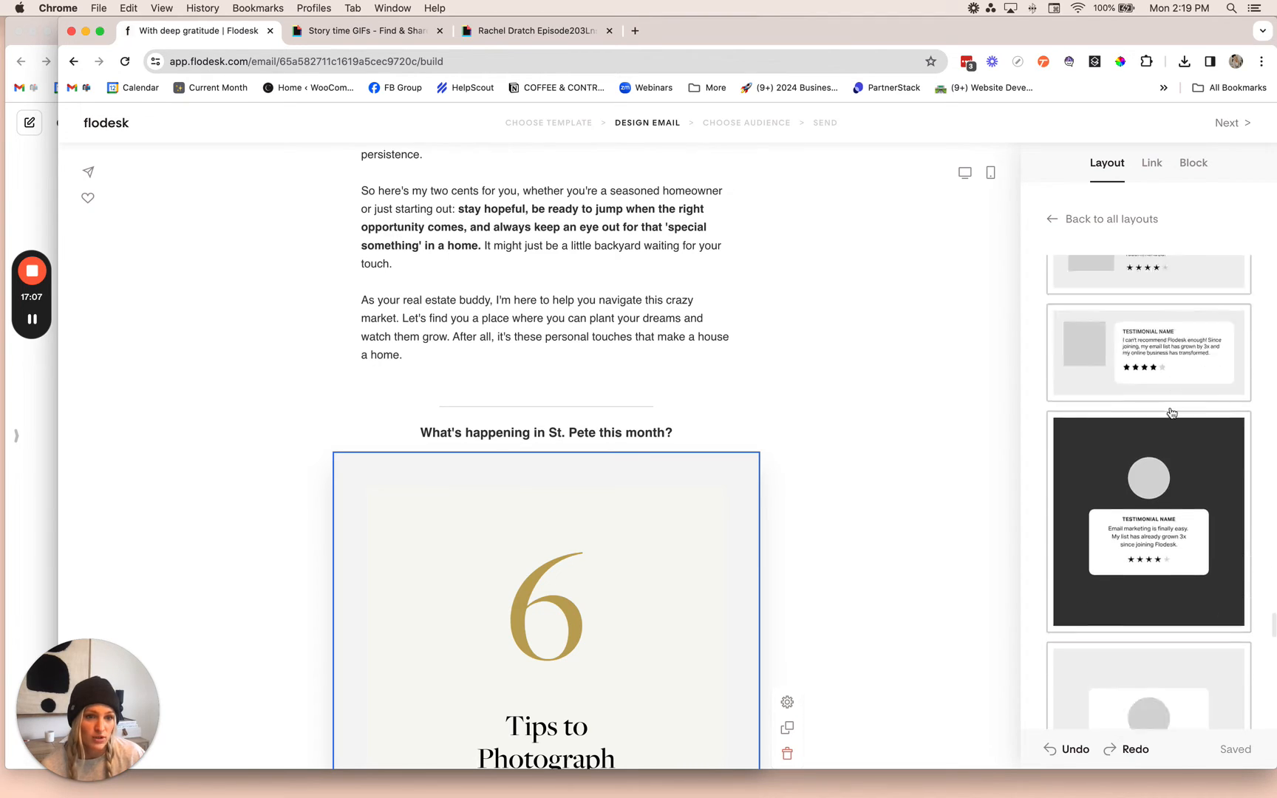
{"action": "scroll", "coordinate": [1172, 413], "scroll_direction": "up", "scroll_amount": 10}
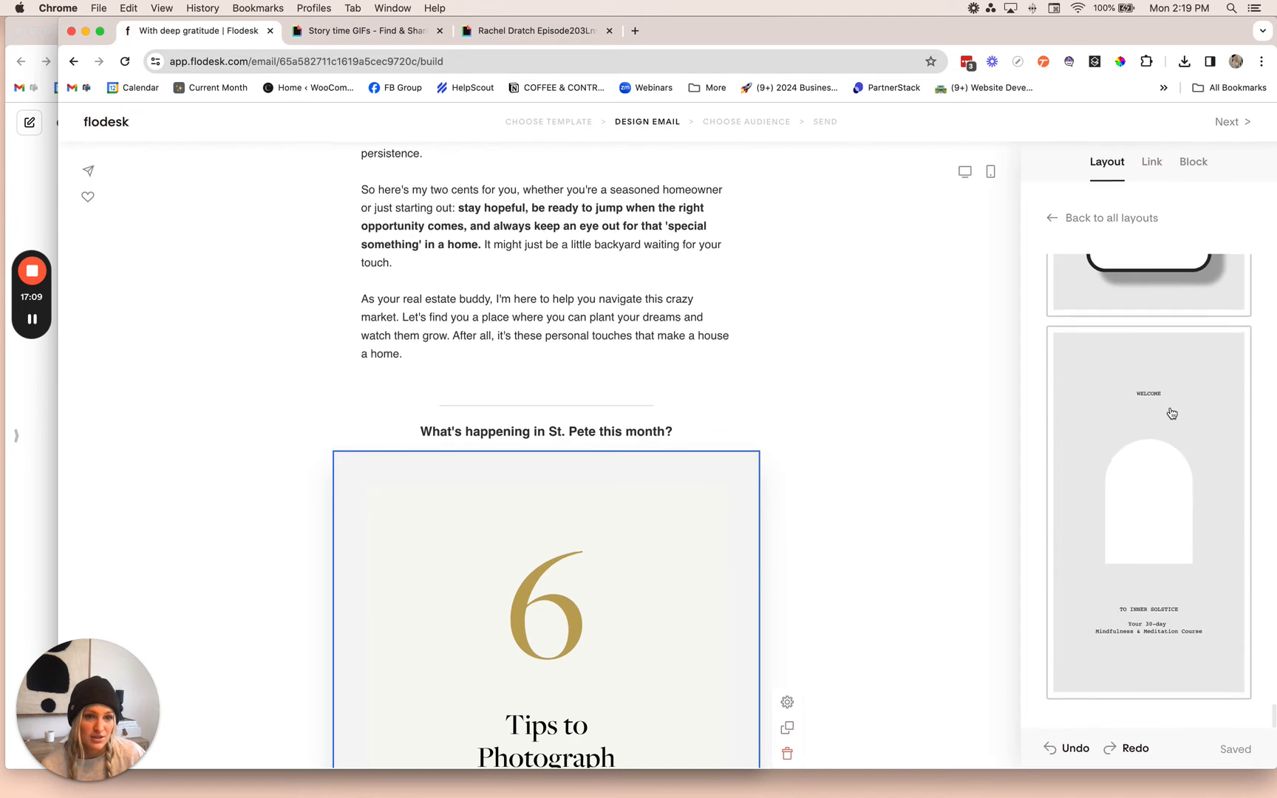
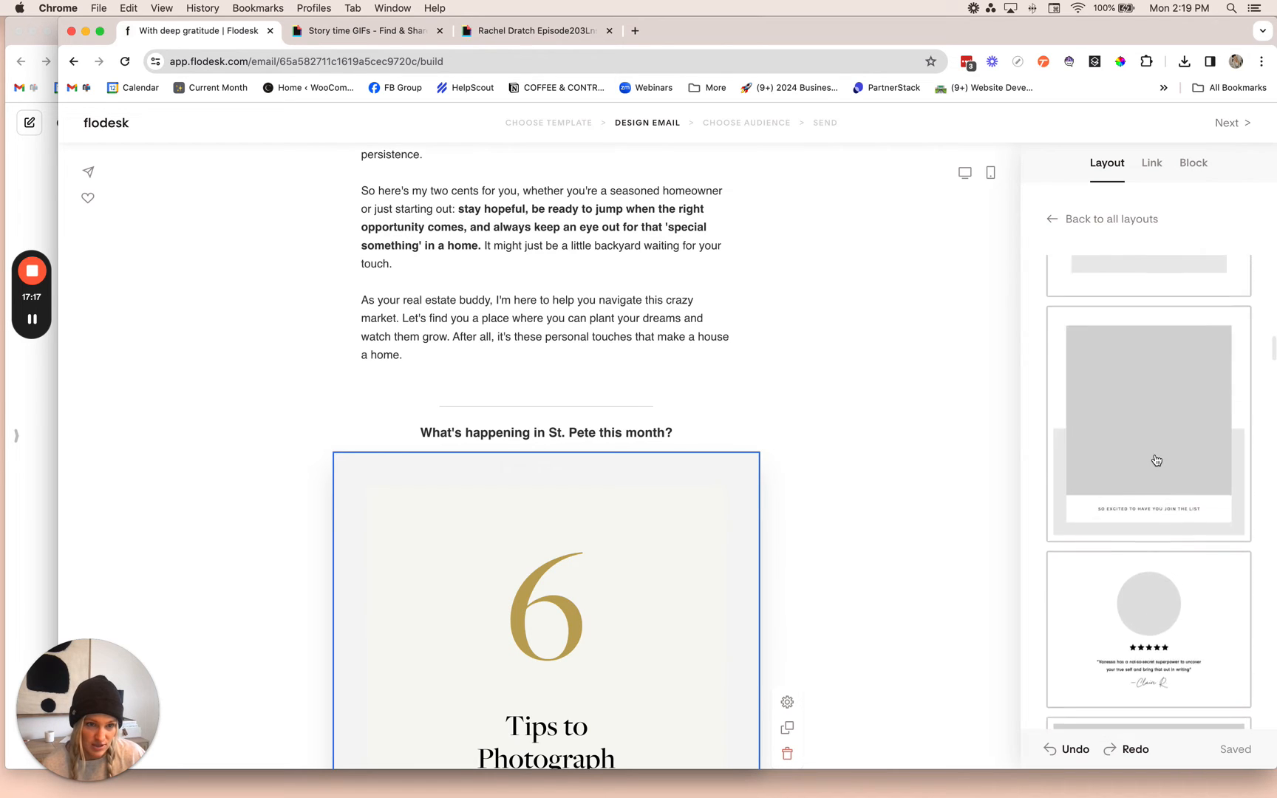
{"action": "scroll", "coordinate": [1157, 460], "scroll_direction": "up", "scroll_amount": 10}
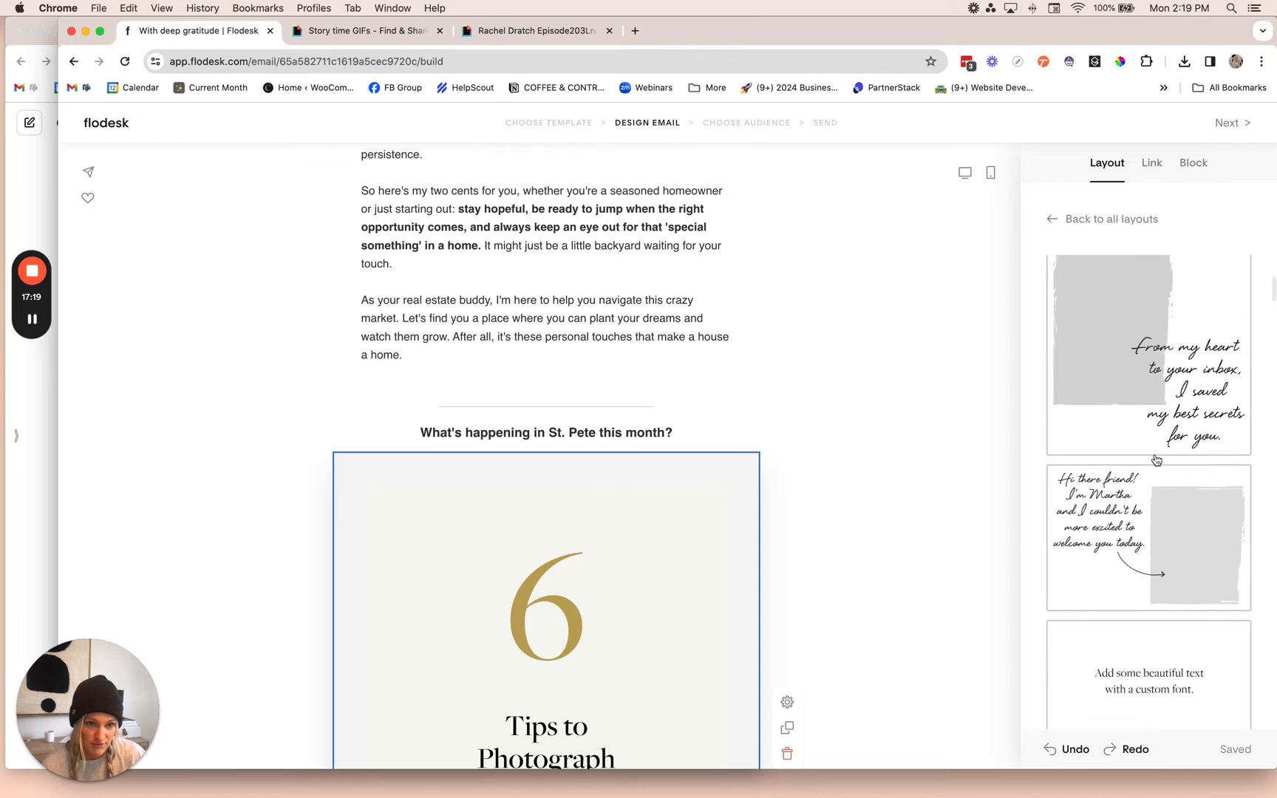
{"action": "scroll", "coordinate": [1157, 460], "scroll_direction": "down", "scroll_amount": 3}
{"action": "left_click", "coordinate": [1155, 586]}
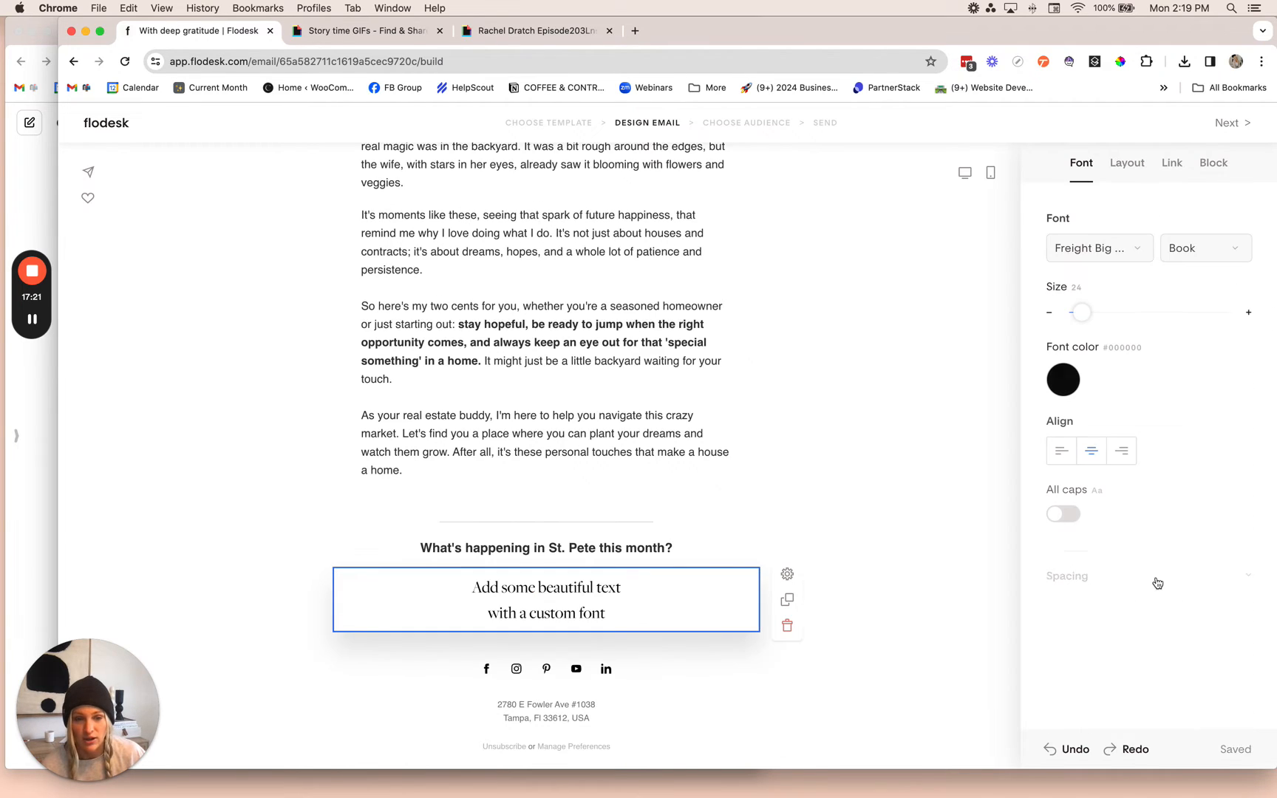
Select the custom-font layout's text and examine the fonts available for it.
{"action": "triple_click", "coordinate": [561, 588]}
{"action": "key", "text": "super+a"}
{"action": "left_click", "coordinate": [1080, 247]}
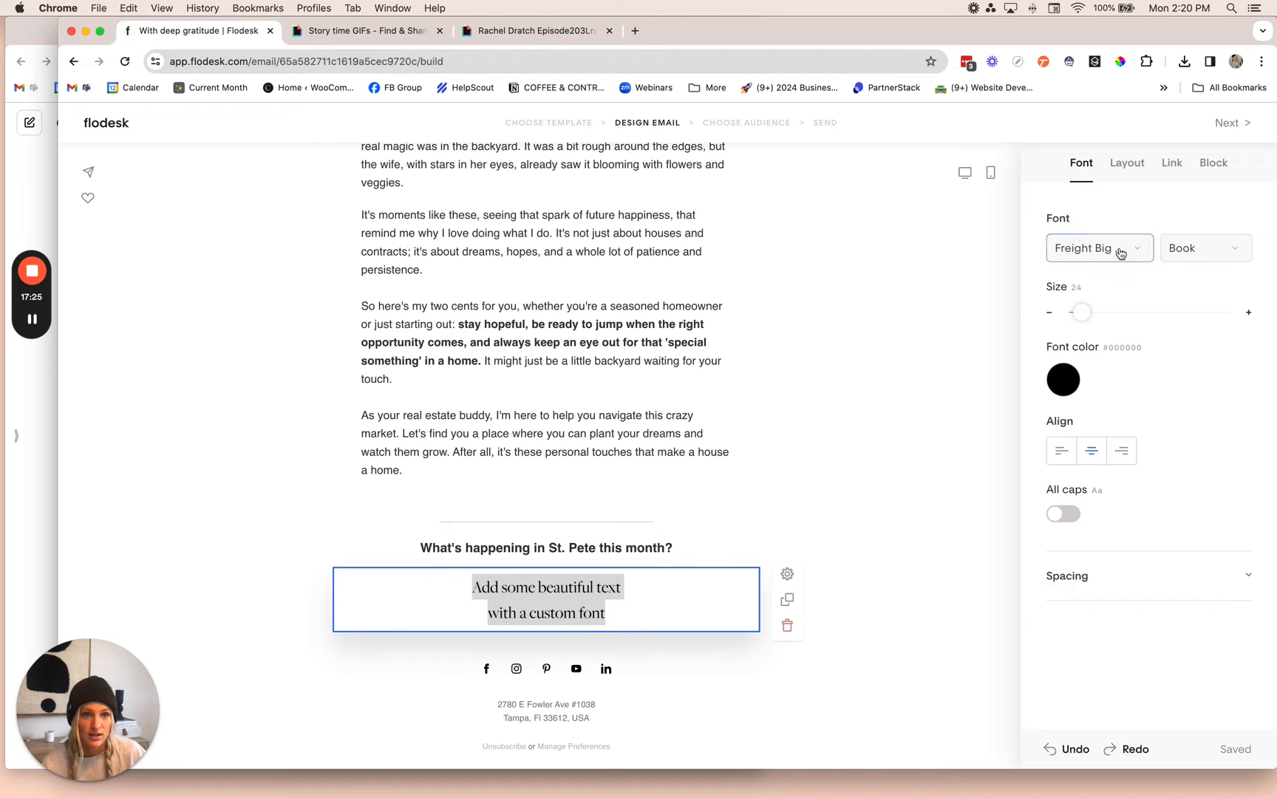
{"action": "scroll", "coordinate": [1118, 415], "scroll_direction": "down", "scroll_amount": 3}
{"action": "scroll", "coordinate": [1119, 416], "scroll_direction": "down", "scroll_amount": 10}
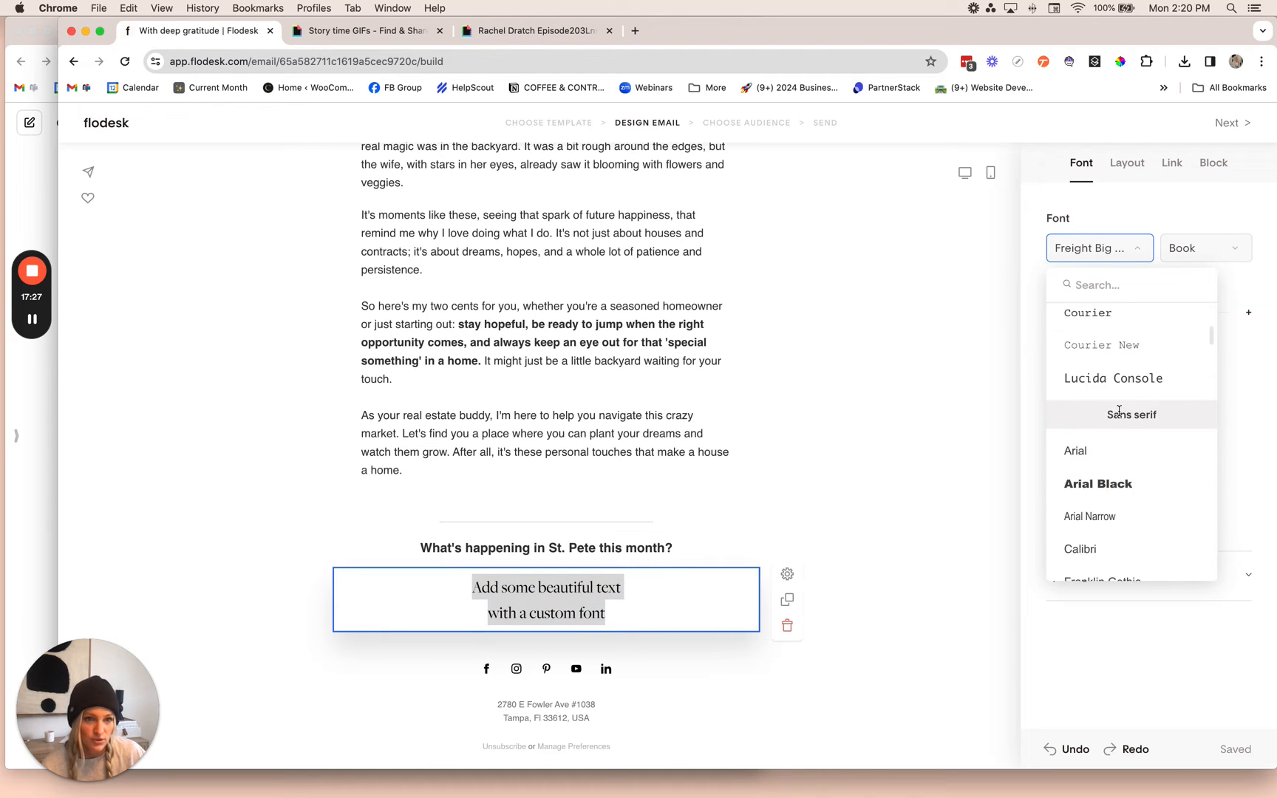
{"action": "scroll", "coordinate": [1123, 418], "scroll_direction": "down", "scroll_amount": 10}
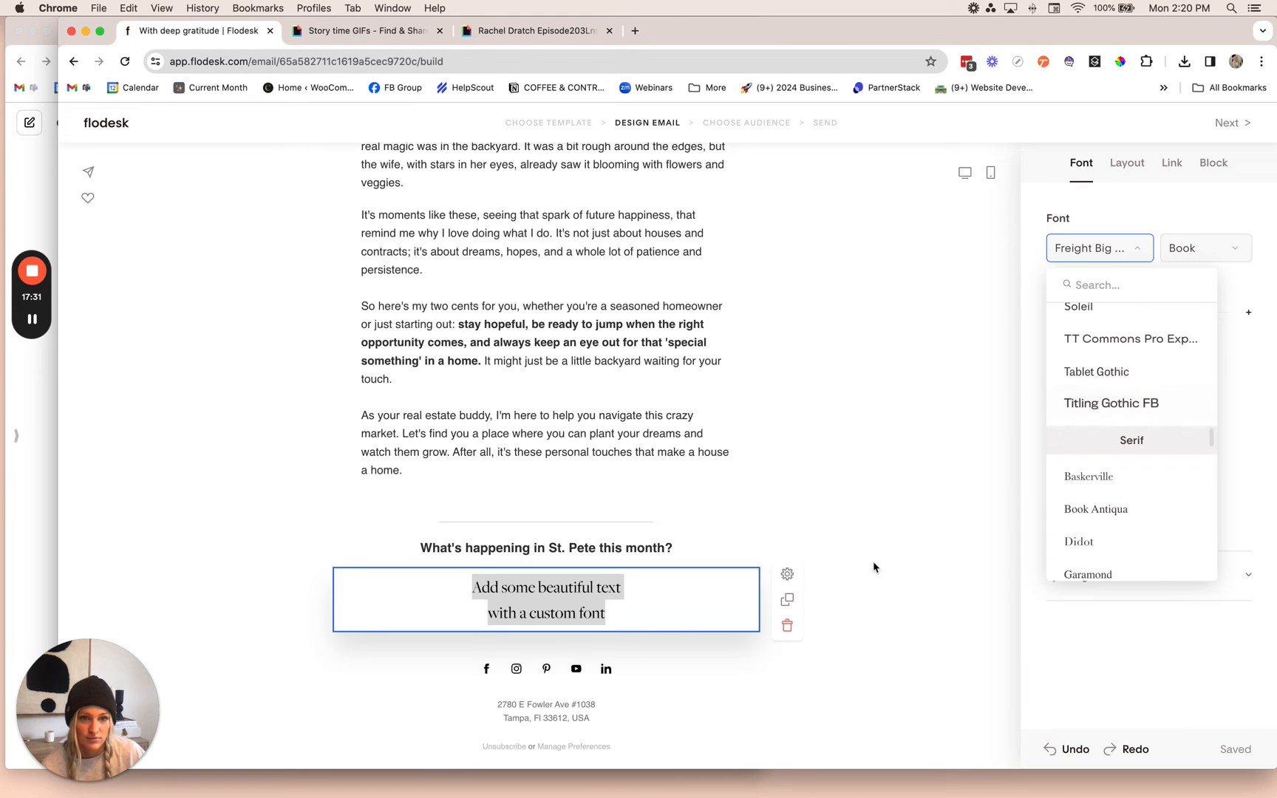
Delete the custom-font layout block below the St. Pete heading.
{"action": "left_click", "coordinate": [872, 593]}
{"action": "left_click", "coordinate": [724, 613]}
{"action": "left_click", "coordinate": [787, 626]}
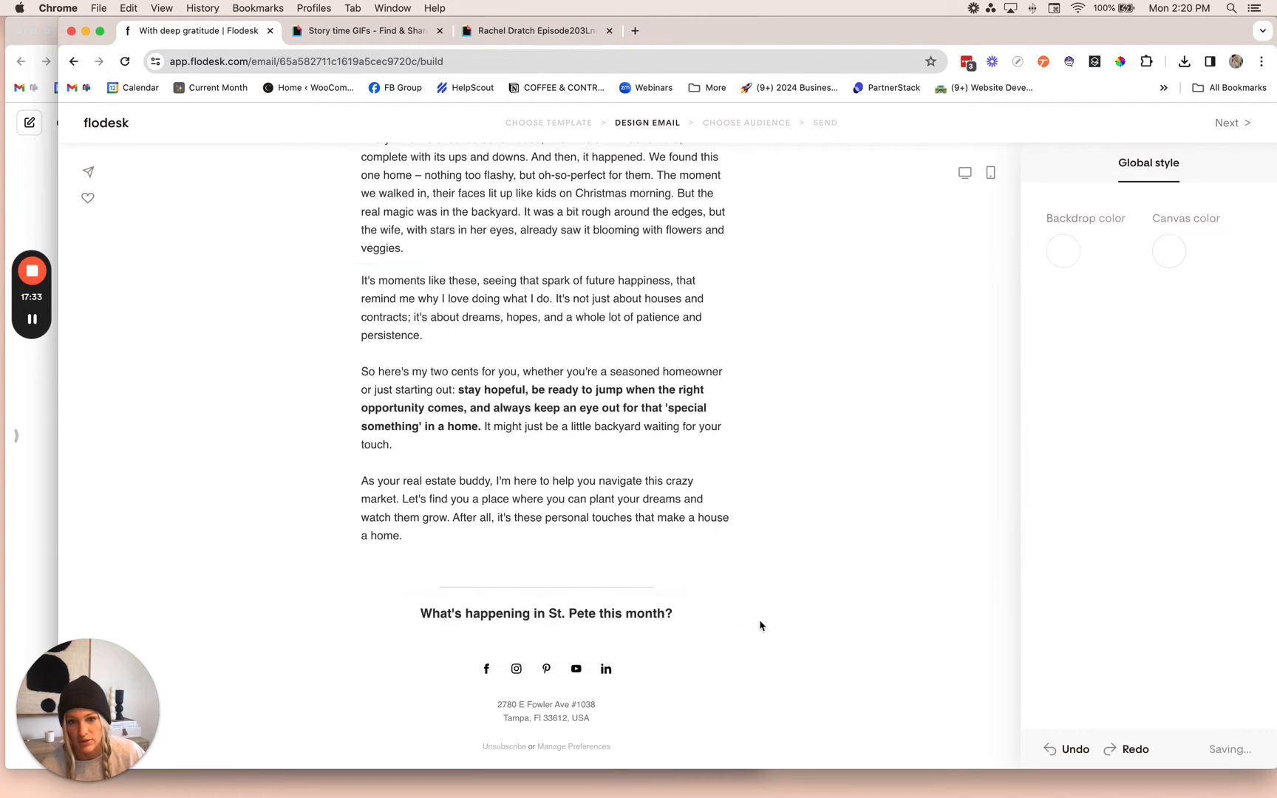
Duplicate the closing story text block and move the copy directly below the "What's happening in St. Pete this month?" heading.
{"action": "left_click", "coordinate": [637, 495]}
{"action": "left_click", "coordinate": [787, 407]}
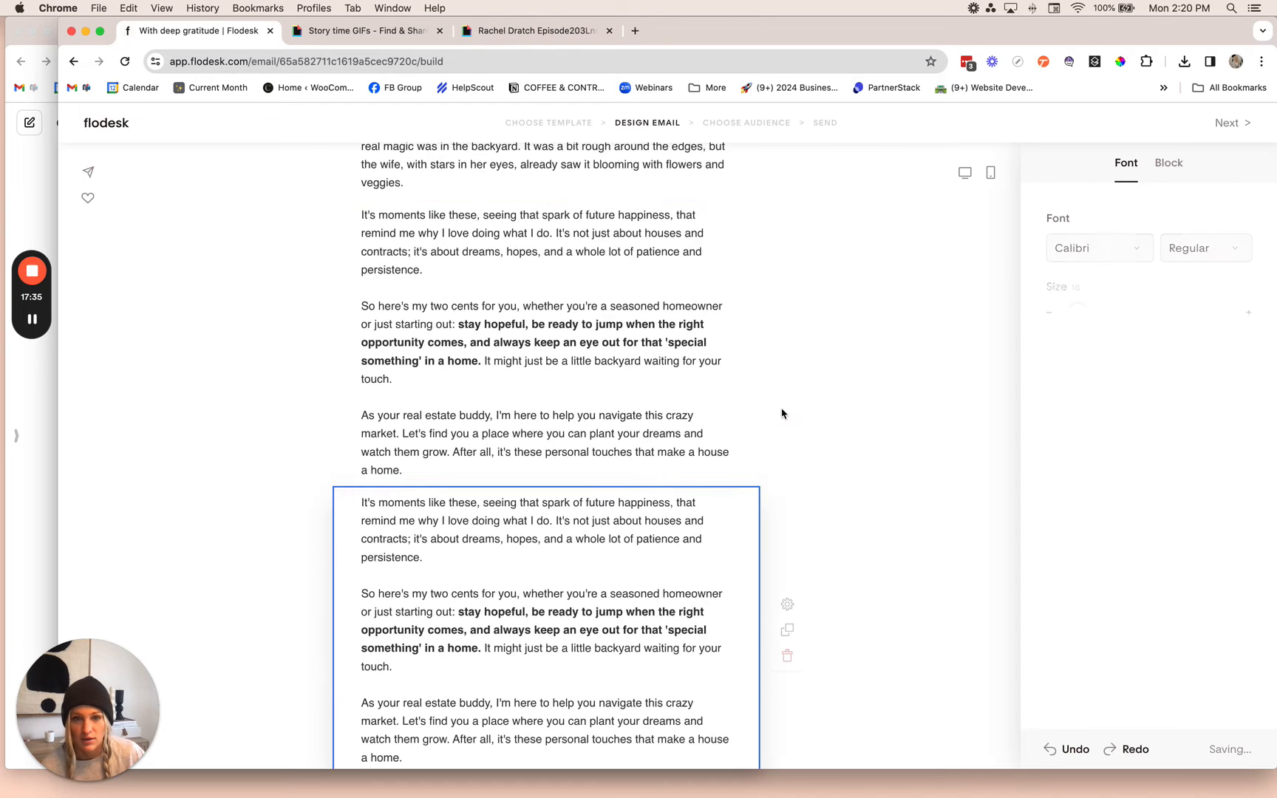
{"action": "left_click_drag", "start_coordinate": [684, 353], "coordinate": [721, 427]}
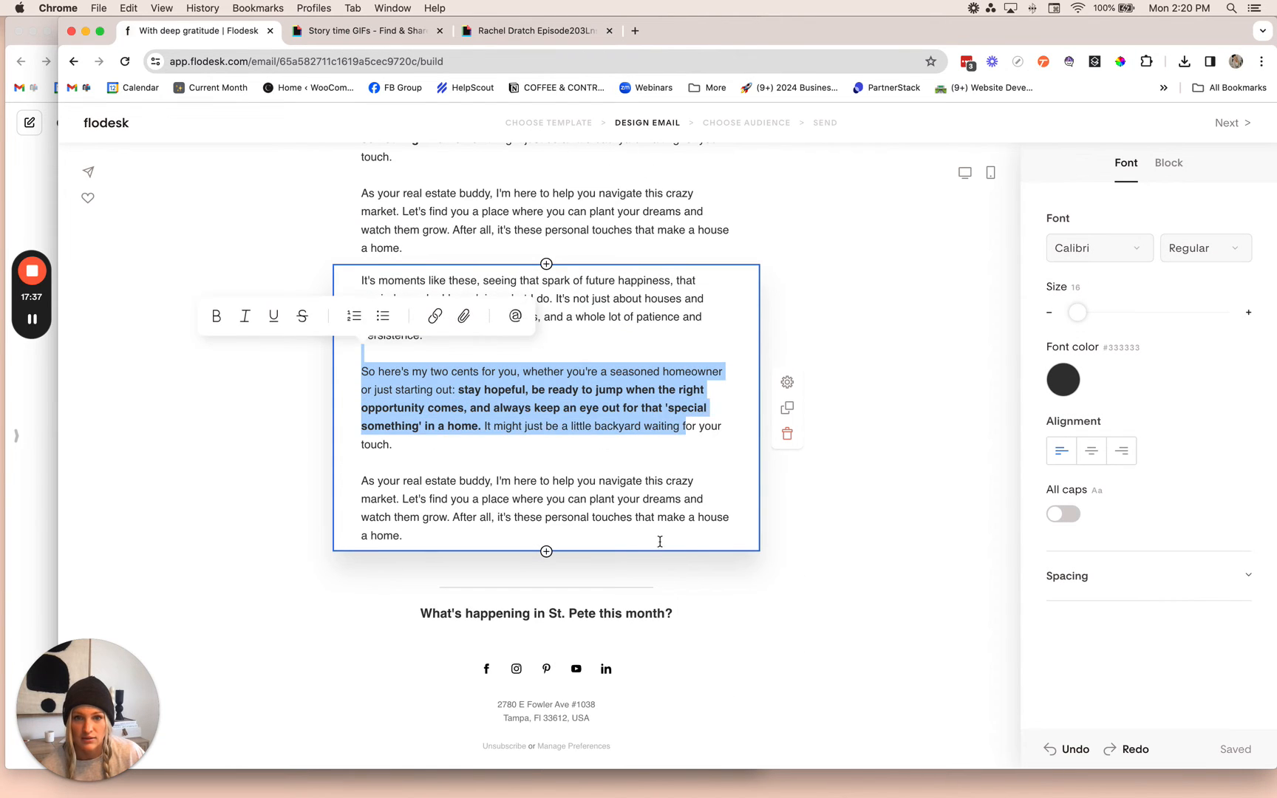
{"action": "left_click", "coordinate": [626, 518]}
{"action": "left_click", "coordinate": [866, 540]}
{"action": "left_click_drag", "start_coordinate": [639, 353], "coordinate": [579, 328]}
{"action": "left_click", "coordinate": [532, 474]}
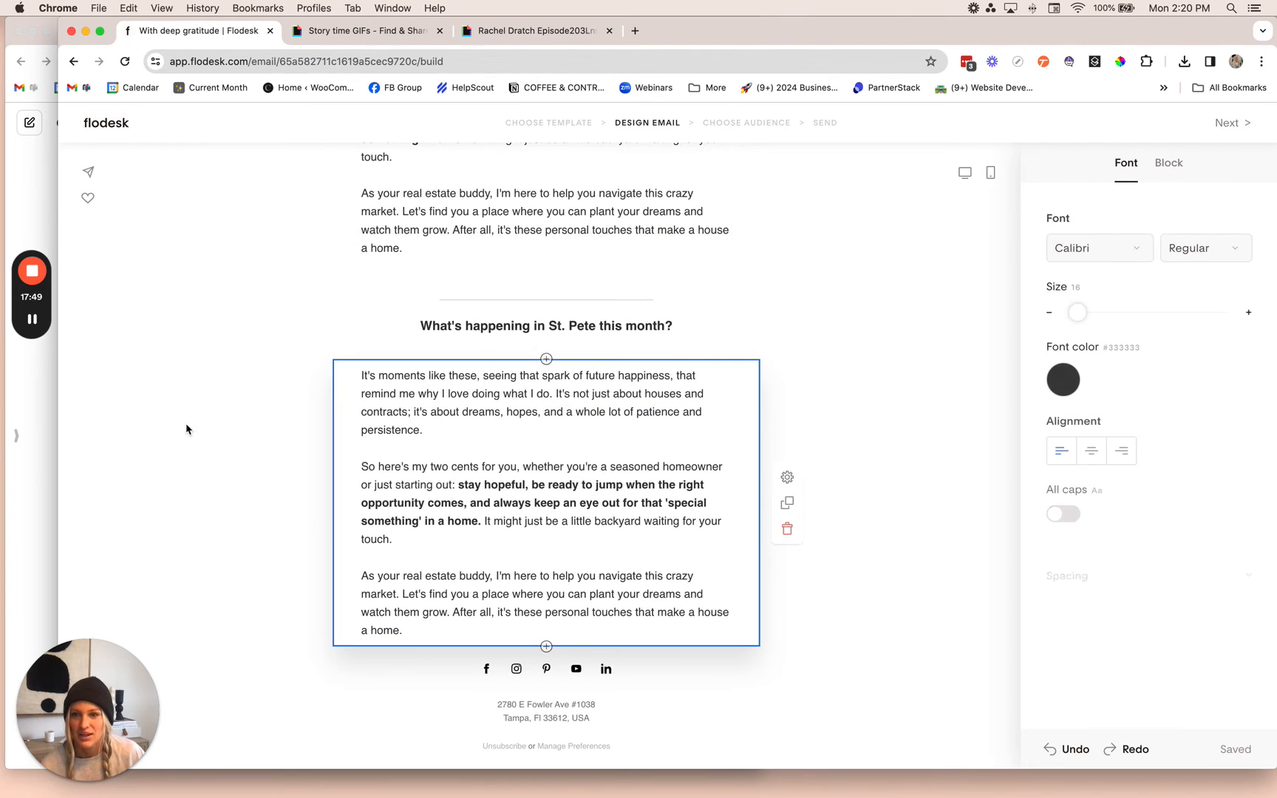
Switch to the ChatGPT conversation and copy the list of six St. Petersburg events for February 2024.
{"action": "left_click", "coordinate": [43, 470]}
{"action": "scroll", "coordinate": [447, 433], "scroll_direction": "down", "scroll_amount": 15}
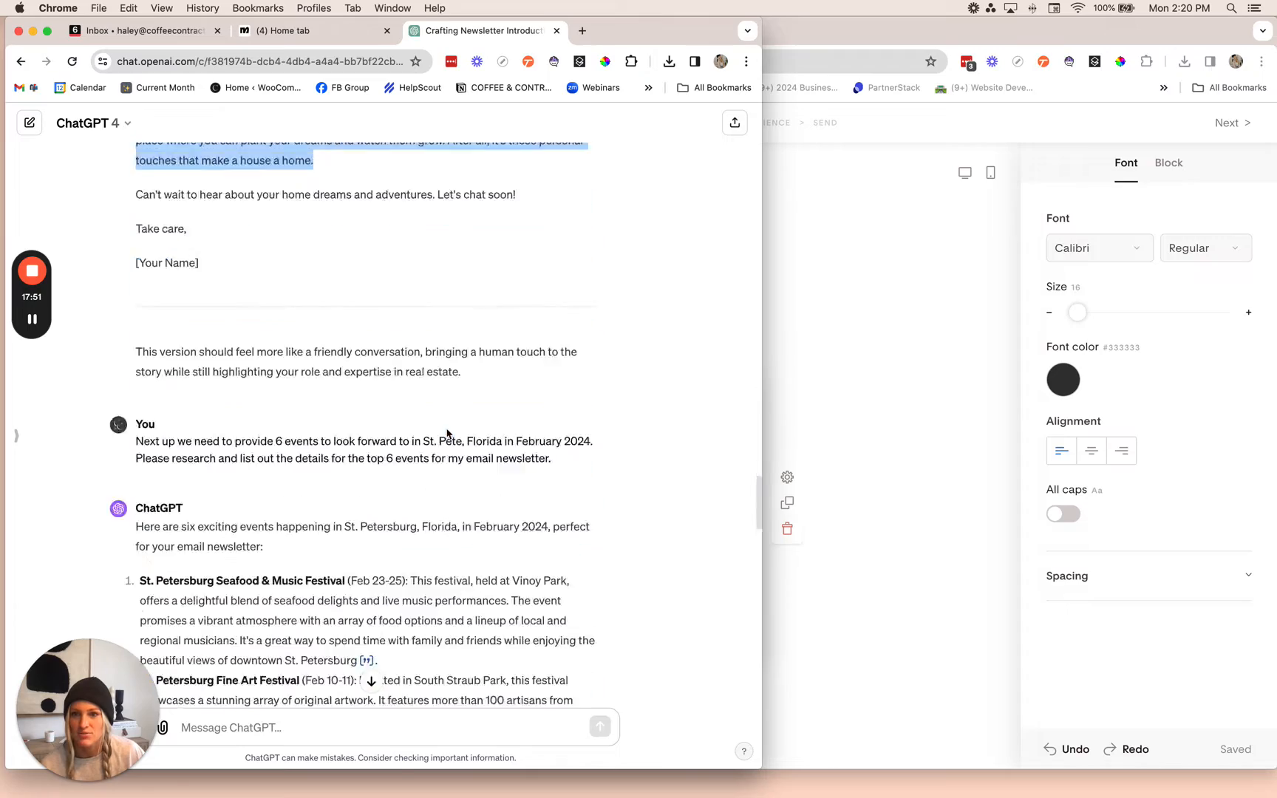
{"action": "scroll", "coordinate": [364, 428], "scroll_direction": "down", "scroll_amount": 4}
{"action": "left_click_drag", "start_coordinate": [143, 198], "coordinate": [425, 649]}
Return to the Flodesk email and replace all text in the duplicated block with the copied events.
{"action": "left_click", "coordinate": [886, 408]}
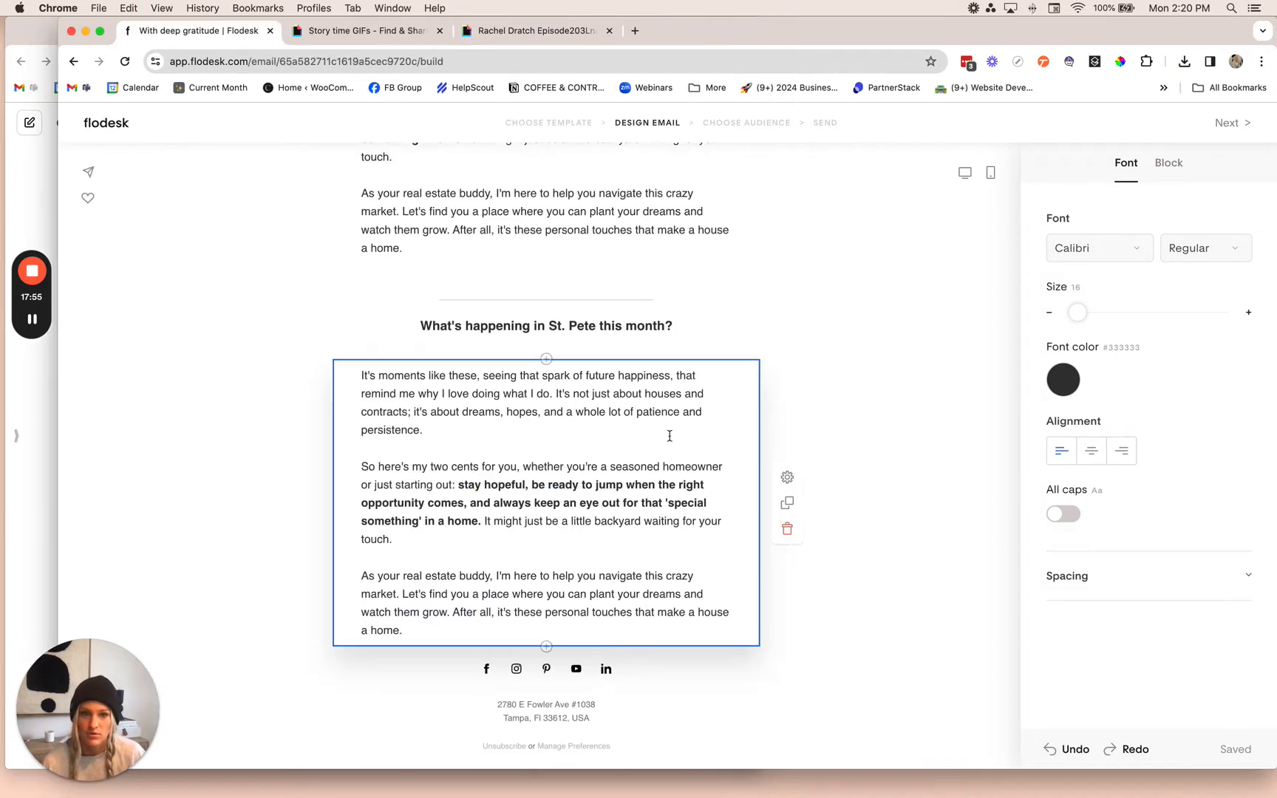
{"action": "key", "text": "super+a"}
{"action": "key", "text": "super+v"}
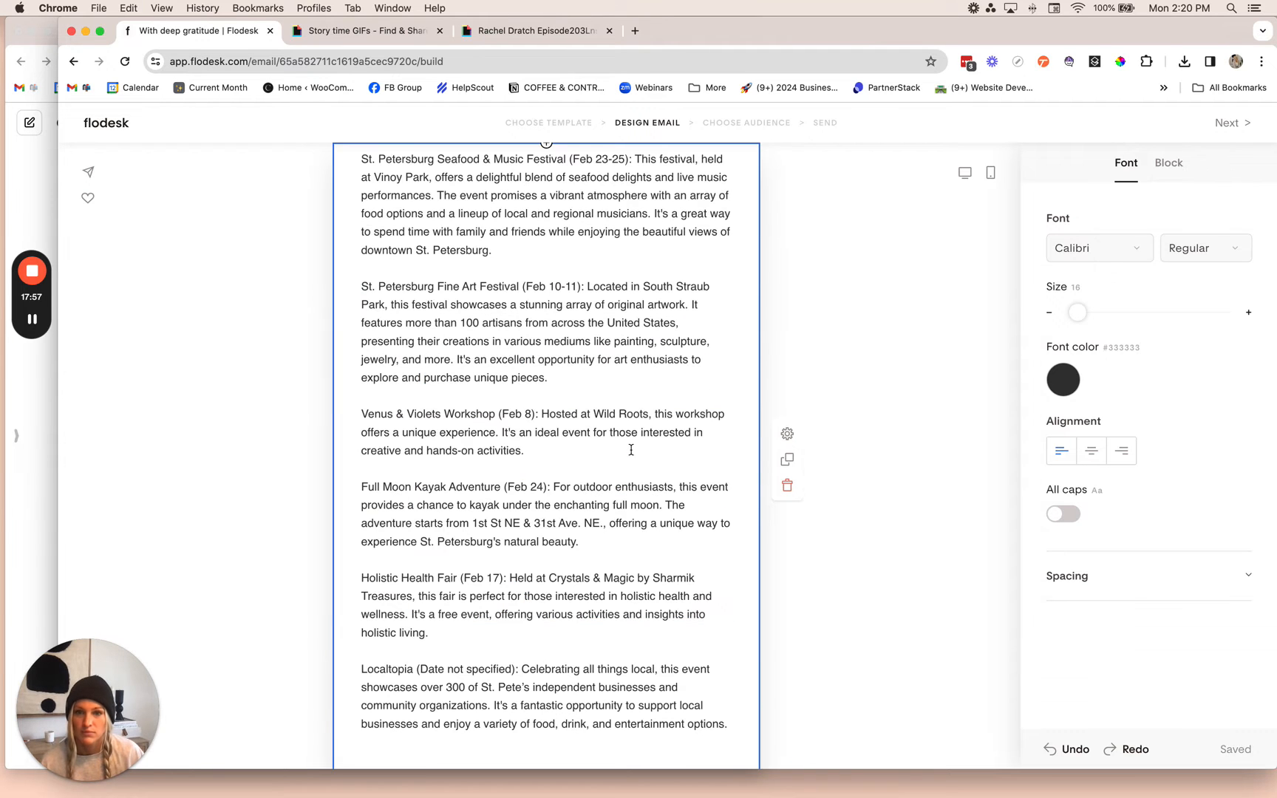
Bold the titles and dates of the Seafood & Music Festival, the Fine Art Festival and the Venus & Violets Workshop.
{"action": "scroll", "coordinate": [403, 227], "scroll_direction": "up", "scroll_amount": 2}
{"action": "left_click_drag", "start_coordinate": [362, 223], "coordinate": [632, 221]}
{"action": "key", "text": "super+b"}
{"action": "left_click", "coordinate": [569, 289]}
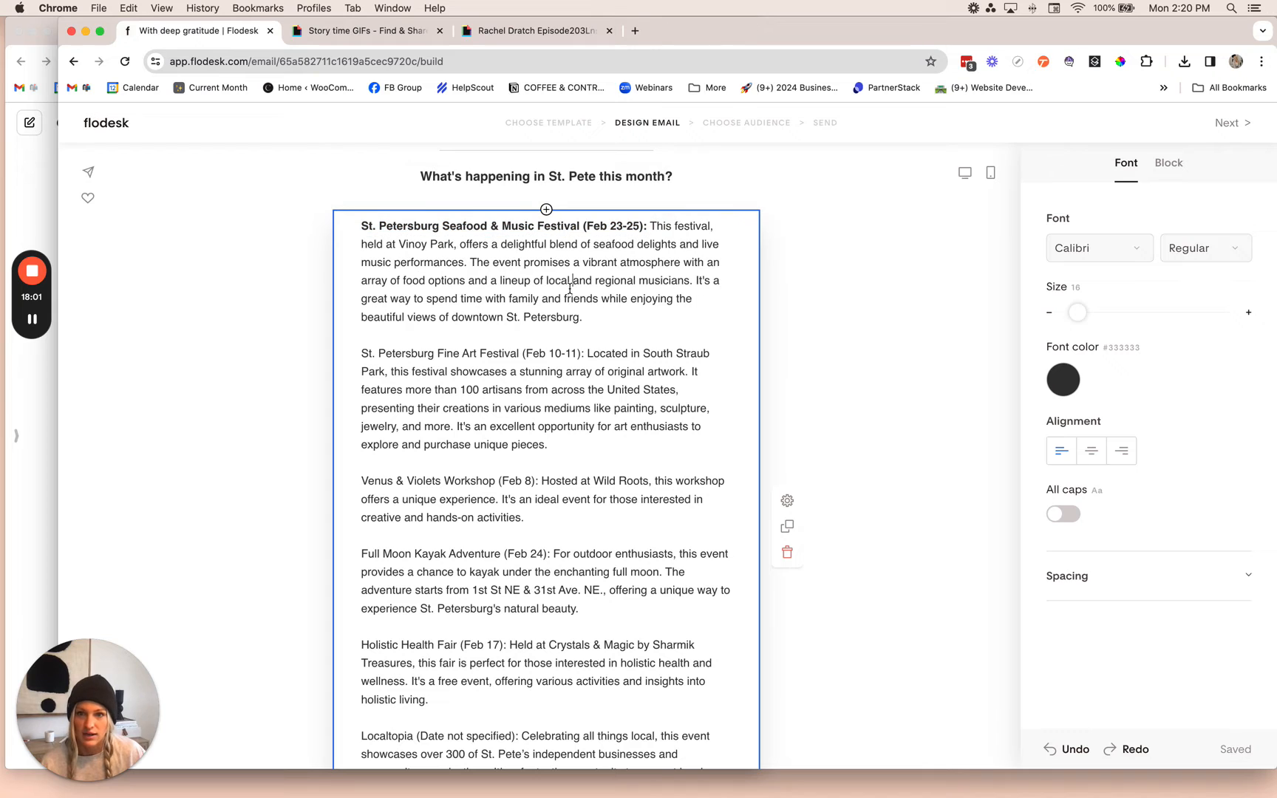
{"action": "left_click_drag", "start_coordinate": [399, 348], "coordinate": [584, 350]}
{"action": "key", "text": "super+b"}
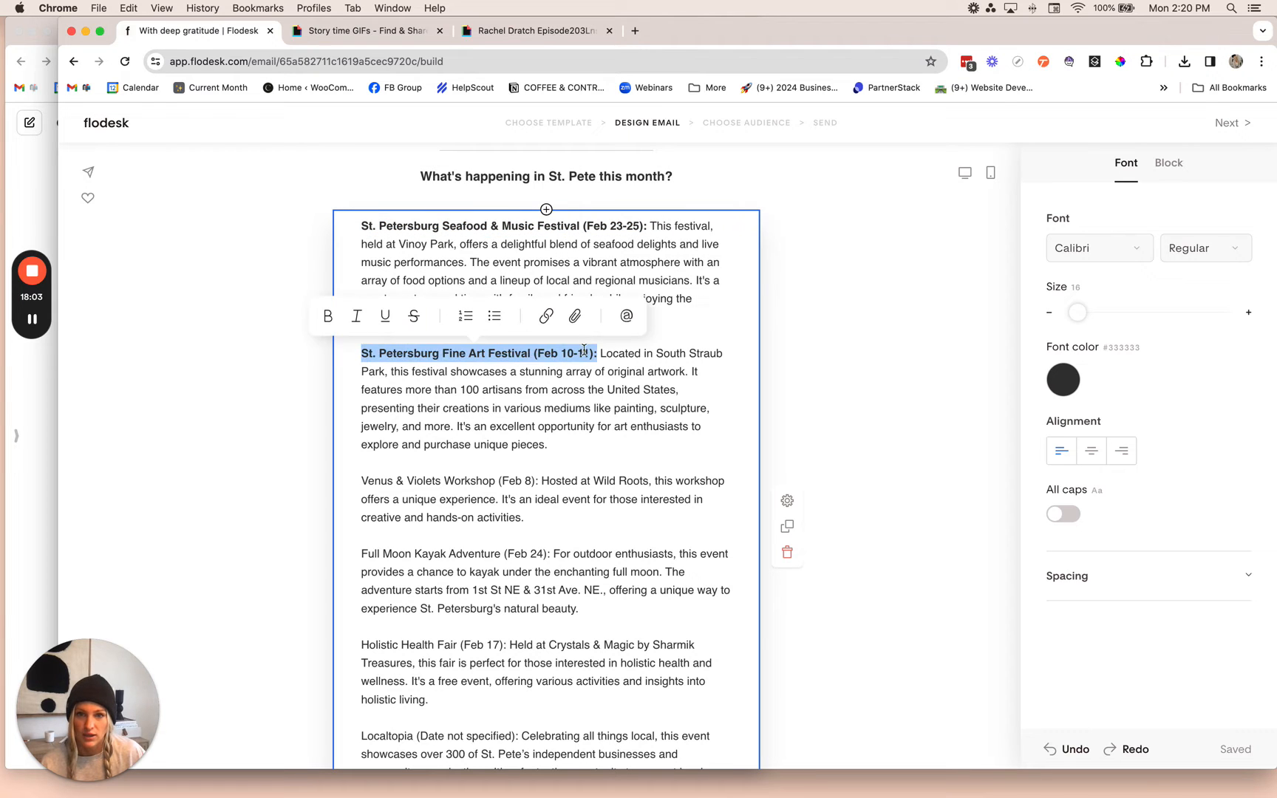
{"action": "left_click", "coordinate": [366, 482]}
{"action": "left_click_drag", "start_coordinate": [501, 471], "coordinate": [540, 477]}
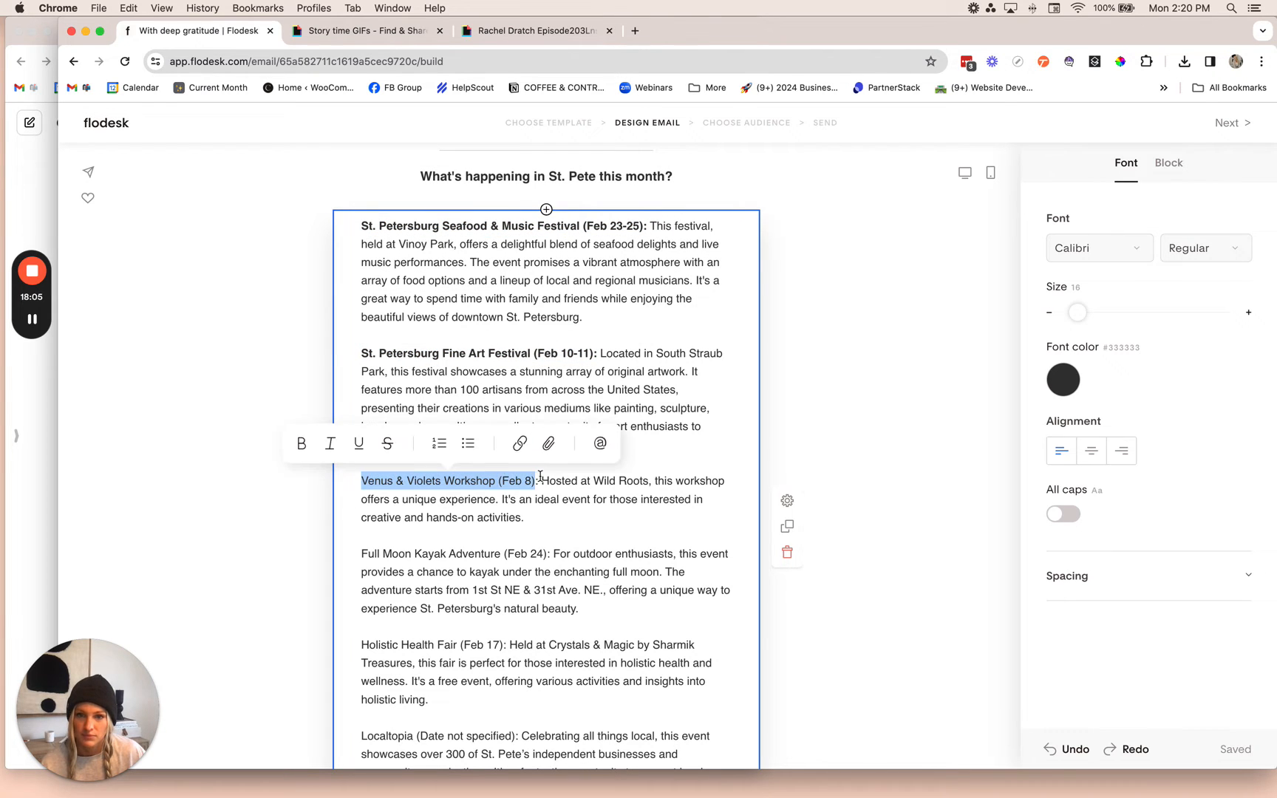
{"action": "key", "text": "super+b"}
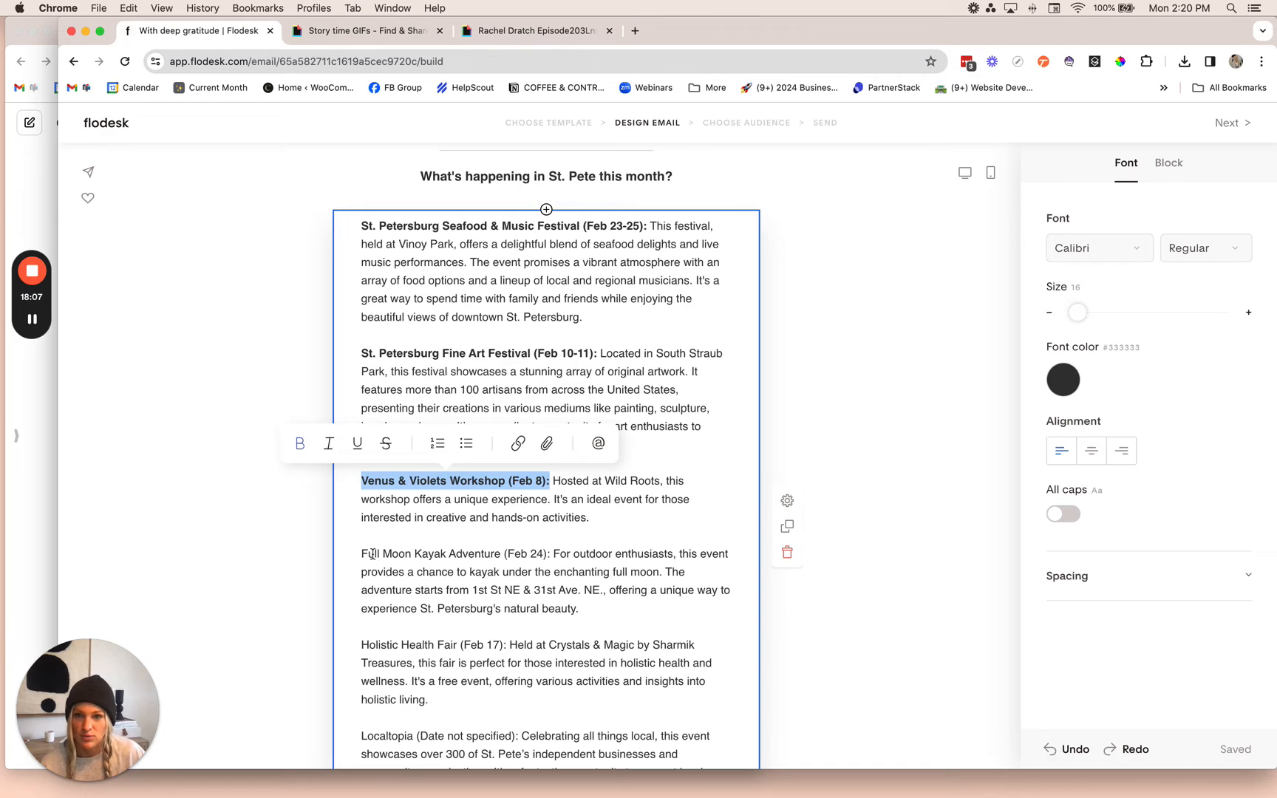
Move the events text block from below the footer back to directly under the St. Pete heading.
{"action": "scroll", "coordinate": [373, 554], "scroll_direction": "up", "scroll_amount": 3}
{"action": "scroll", "coordinate": [400, 562], "scroll_direction": "down", "scroll_amount": 3}
{"action": "scroll", "coordinate": [443, 554], "scroll_direction": "up", "scroll_amount": 3}
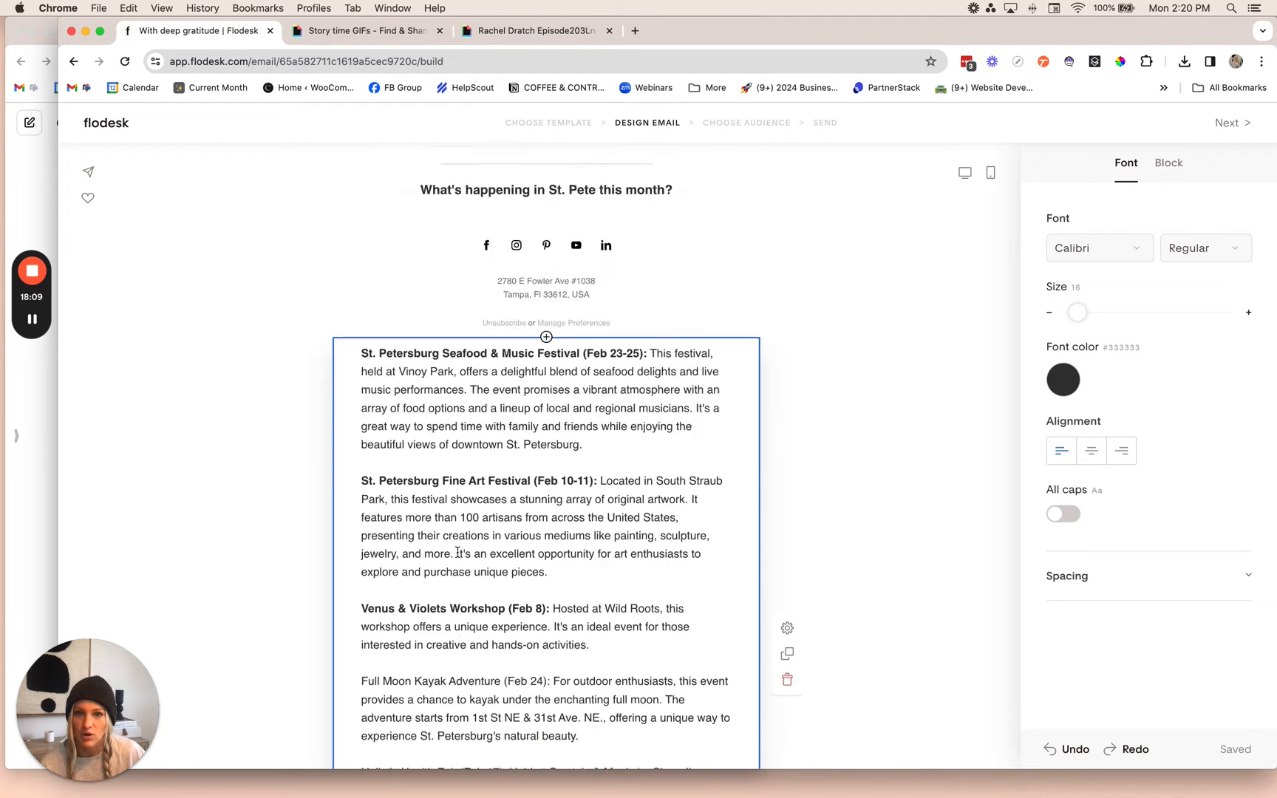
{"action": "scroll", "coordinate": [458, 552], "scroll_direction": "up", "scroll_amount": 2}
{"action": "left_click", "coordinate": [755, 499]}
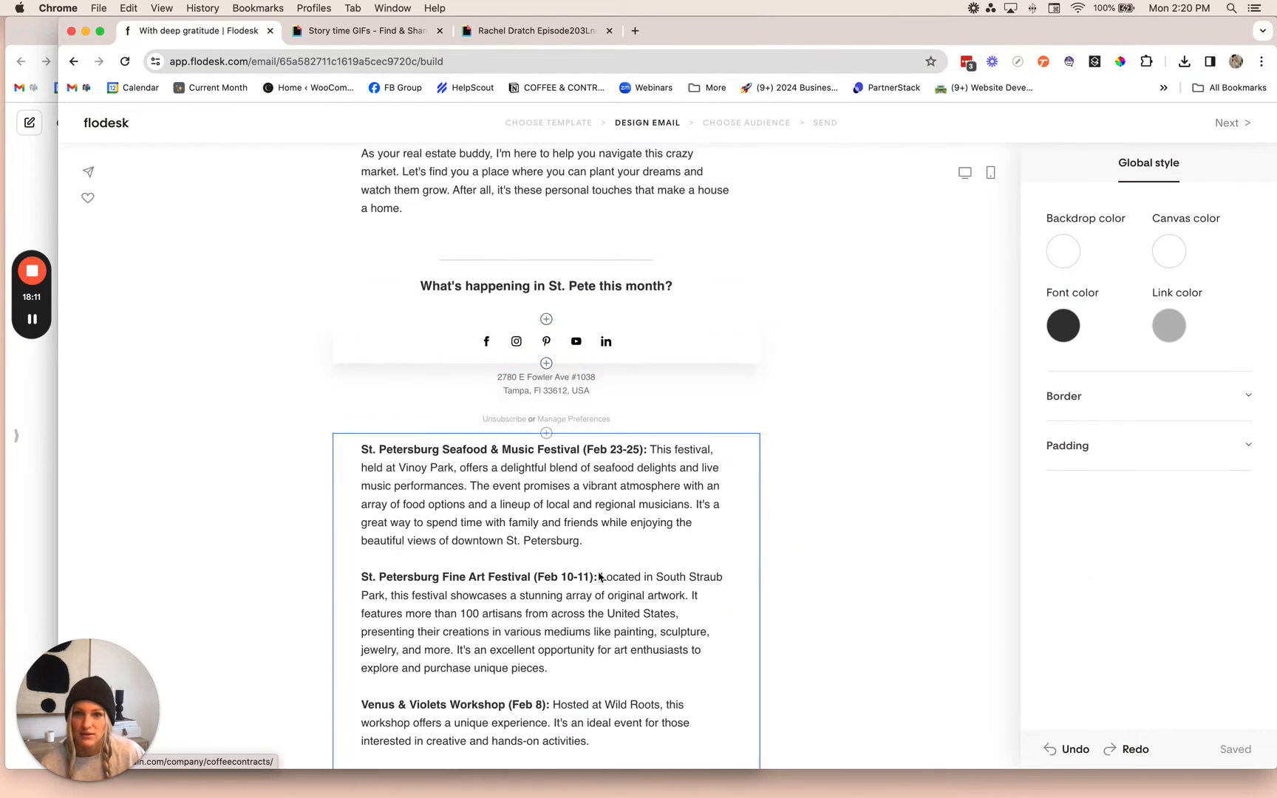
{"action": "left_click_drag", "start_coordinate": [599, 577], "coordinate": [625, 279]}
{"action": "left_click", "coordinate": [515, 482]}
Bold the titles and parenthesised date notes of the Full Moon Kayak Adventure, the Holistic Health Fair and Localtopia.
{"action": "scroll", "coordinate": [500, 527], "scroll_direction": "down", "scroll_amount": 2}
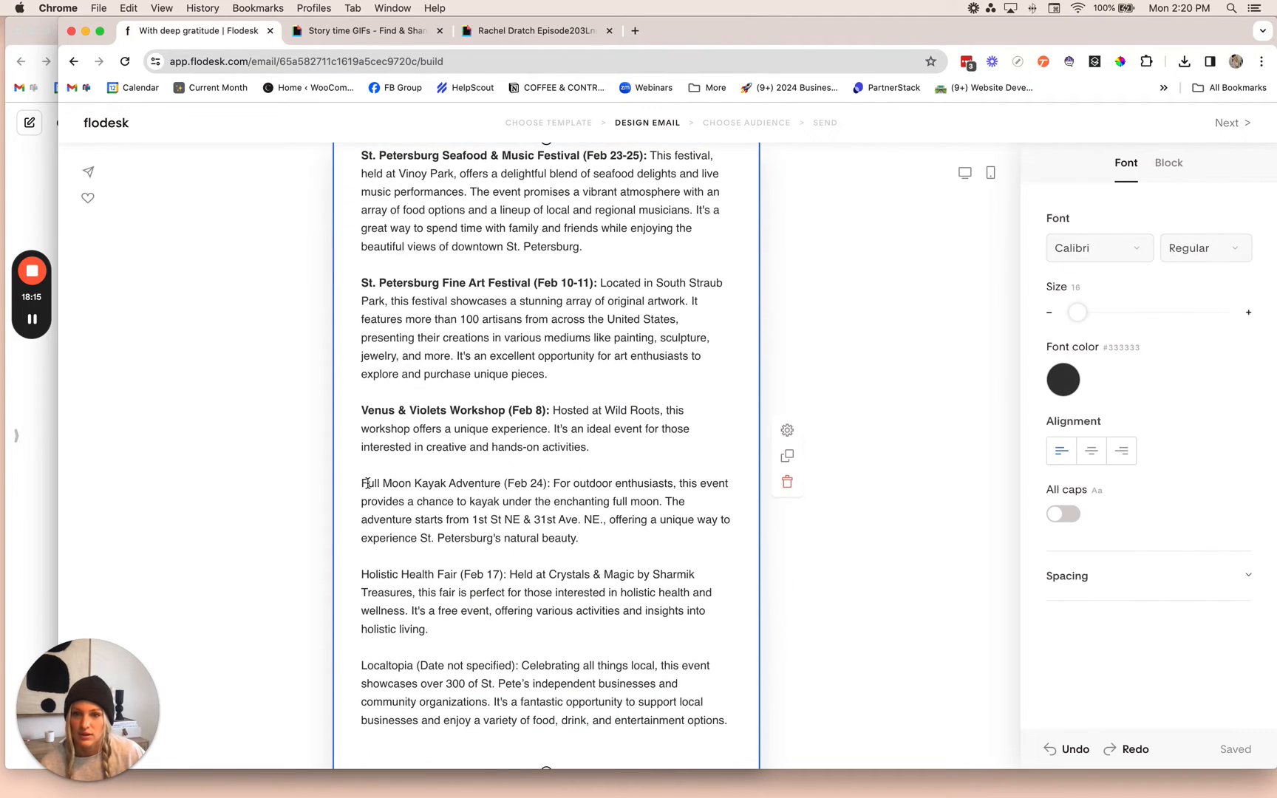
{"action": "left_click_drag", "start_coordinate": [419, 475], "coordinate": [550, 479]}
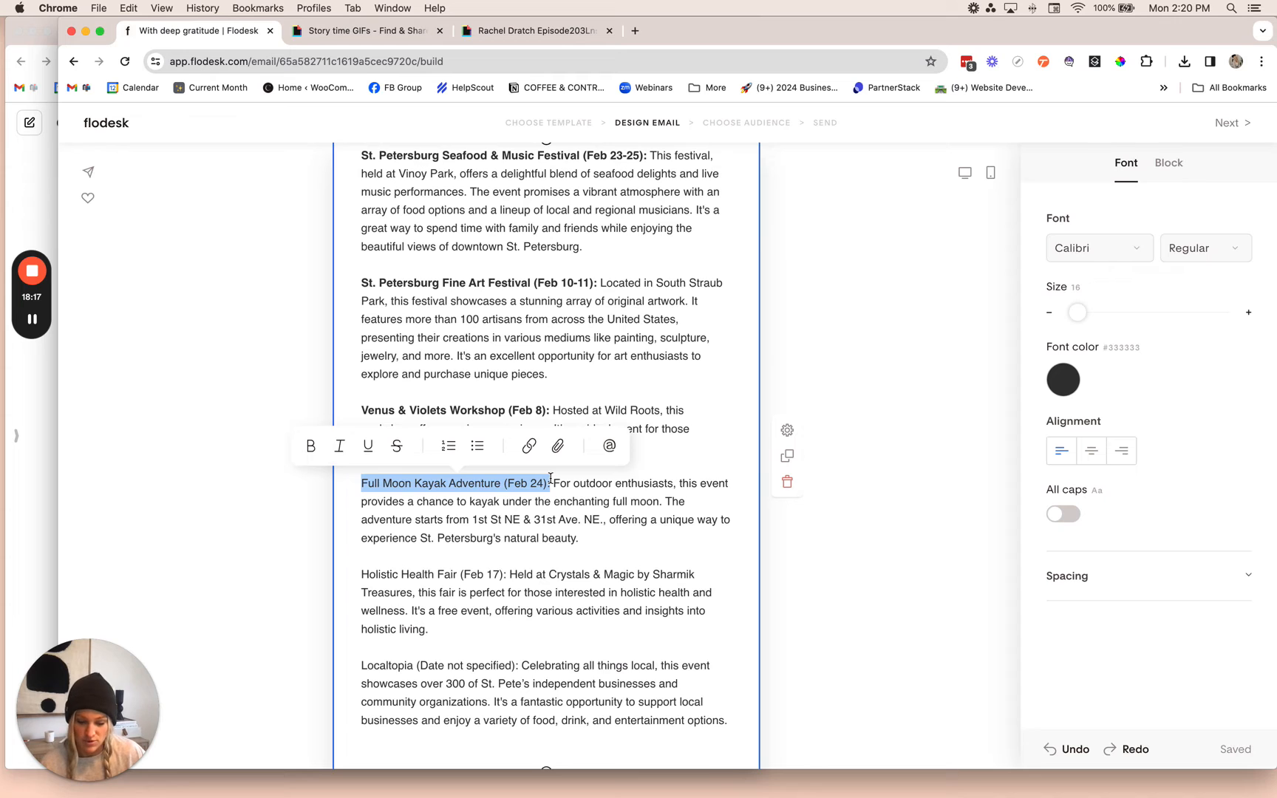
{"action": "key", "text": "cmd+b"}
{"action": "left_click", "coordinate": [392, 574]}
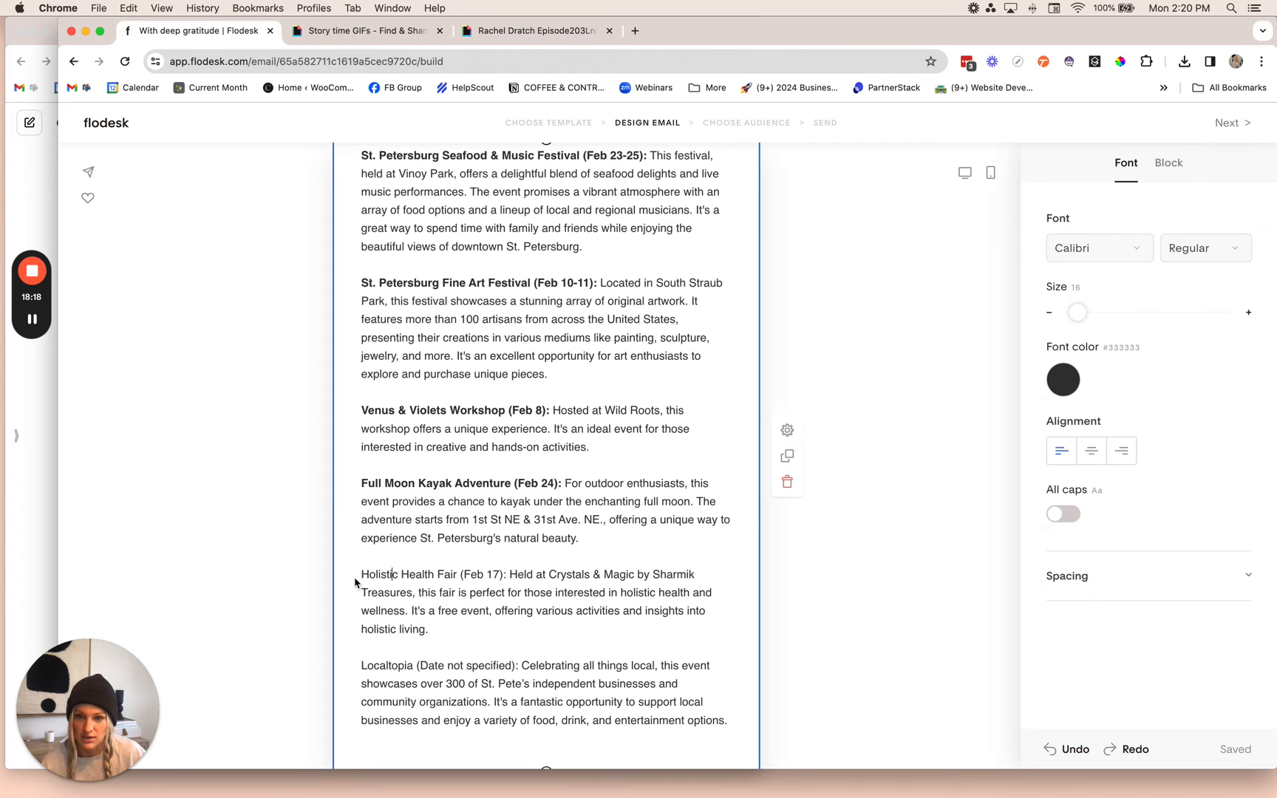
{"action": "left_click_drag", "start_coordinate": [494, 571], "coordinate": [506, 575]}
{"action": "key", "text": "cmd+b"}
{"action": "left_click", "coordinate": [499, 587]}
{"action": "scroll", "coordinate": [441, 632], "scroll_direction": "down", "scroll_amount": 2}
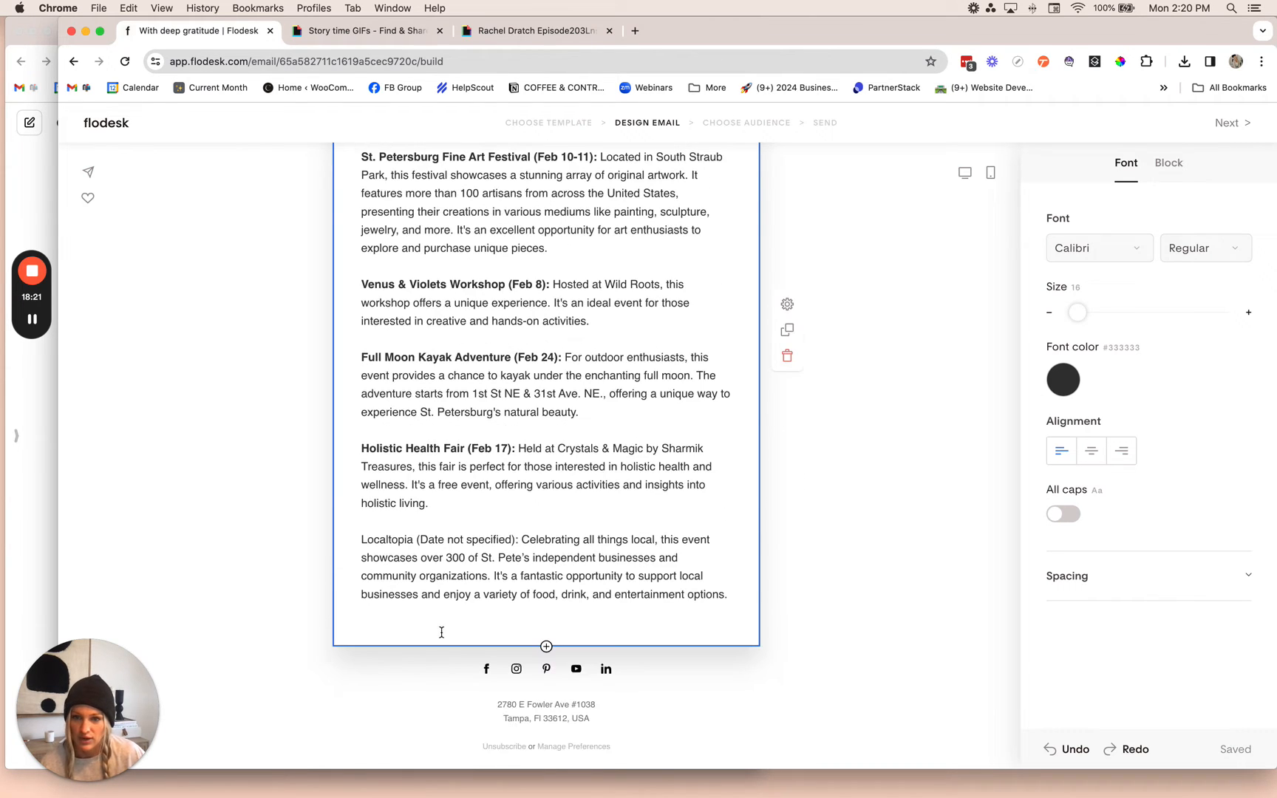
{"action": "left_click_drag", "start_coordinate": [519, 534], "coordinate": [521, 533]}
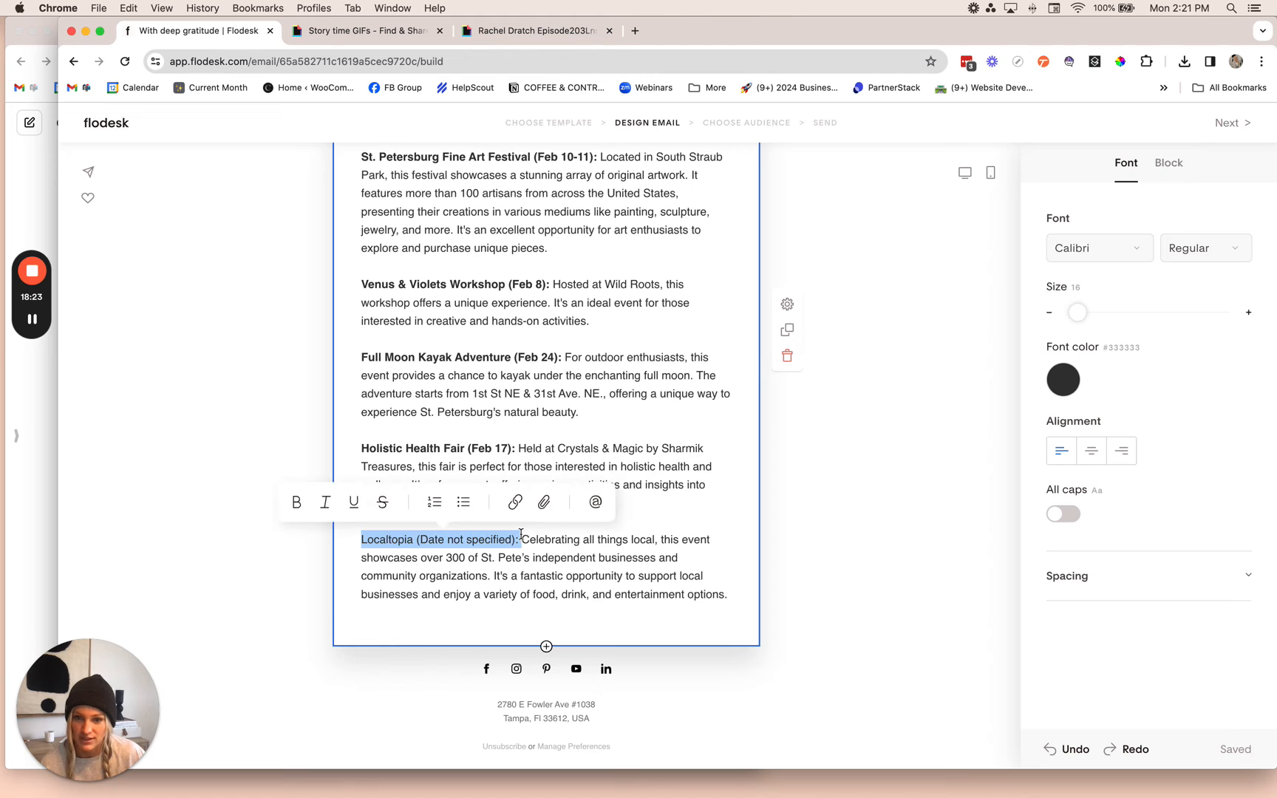
{"action": "left_click", "coordinate": [554, 559]}
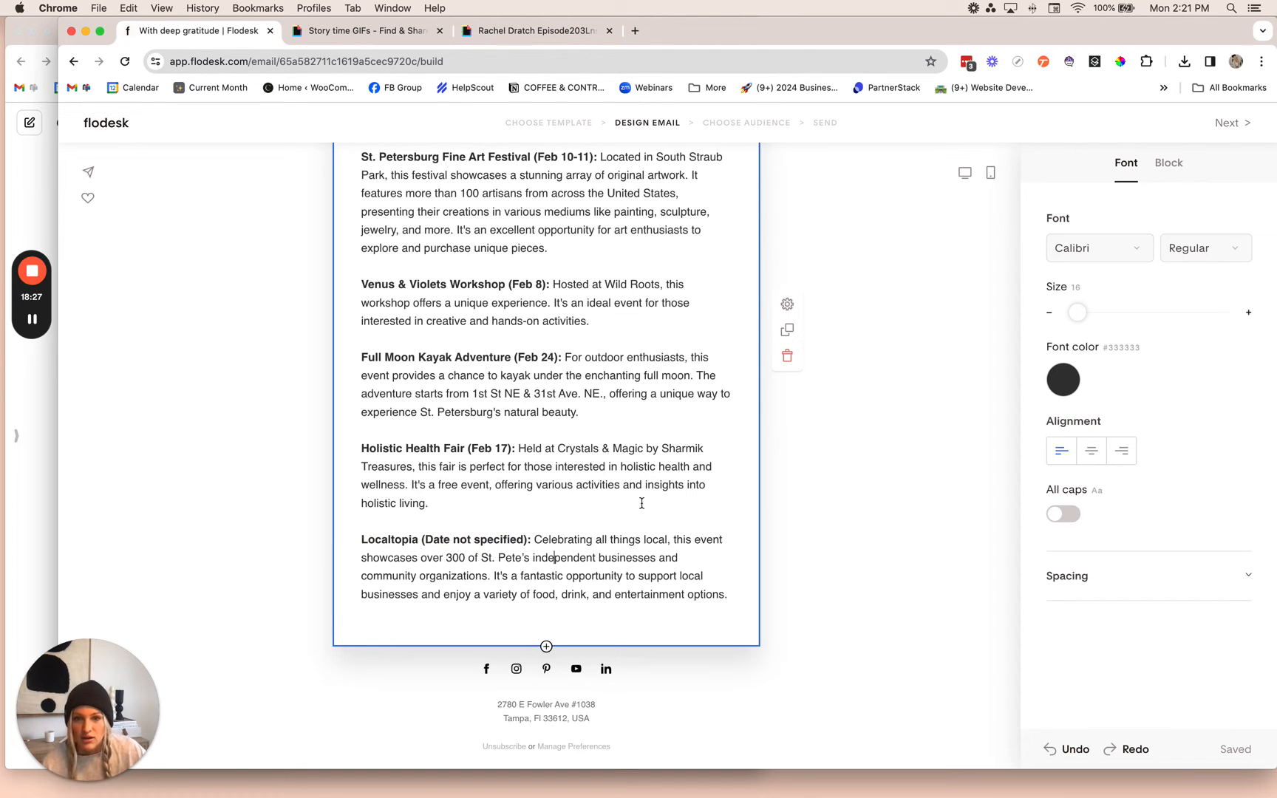
{"action": "scroll", "coordinate": [641, 503], "scroll_direction": "up", "scroll_amount": 5}
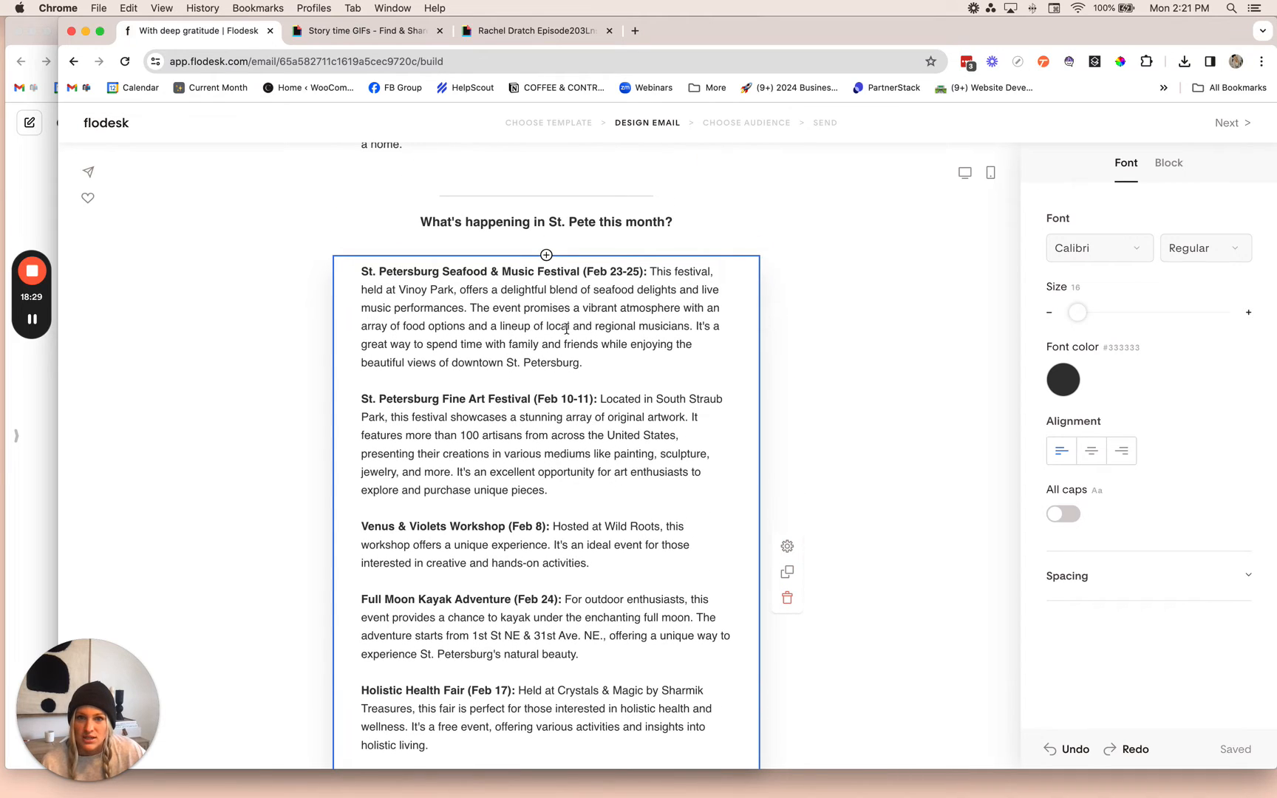
{"action": "scroll", "coordinate": [601, 285], "scroll_direction": "down", "scroll_amount": 2}
{"action": "scroll", "coordinate": [569, 262], "scroll_direction": "up", "scroll_amount": 3}
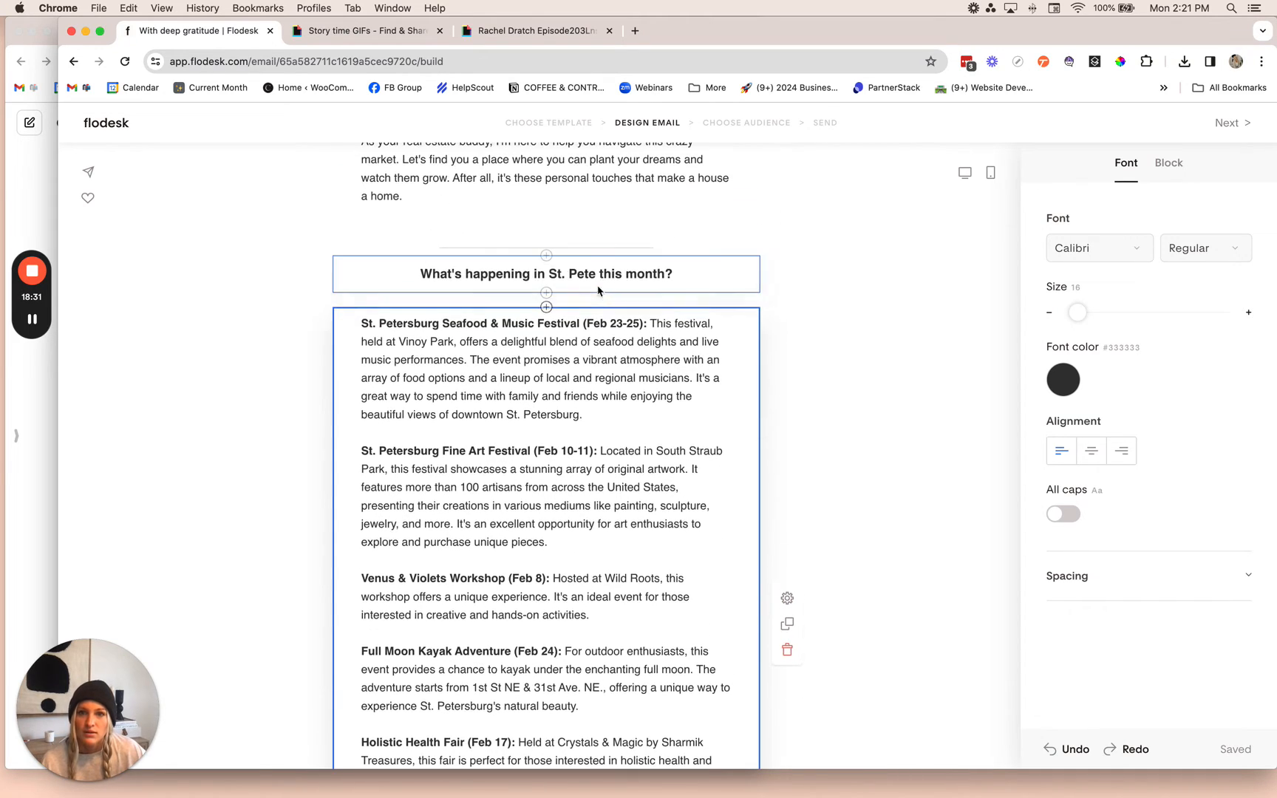
Try to place a duplicate of the divider above the St. Pete events heading below the events text.
{"action": "left_click", "coordinate": [720, 250]}
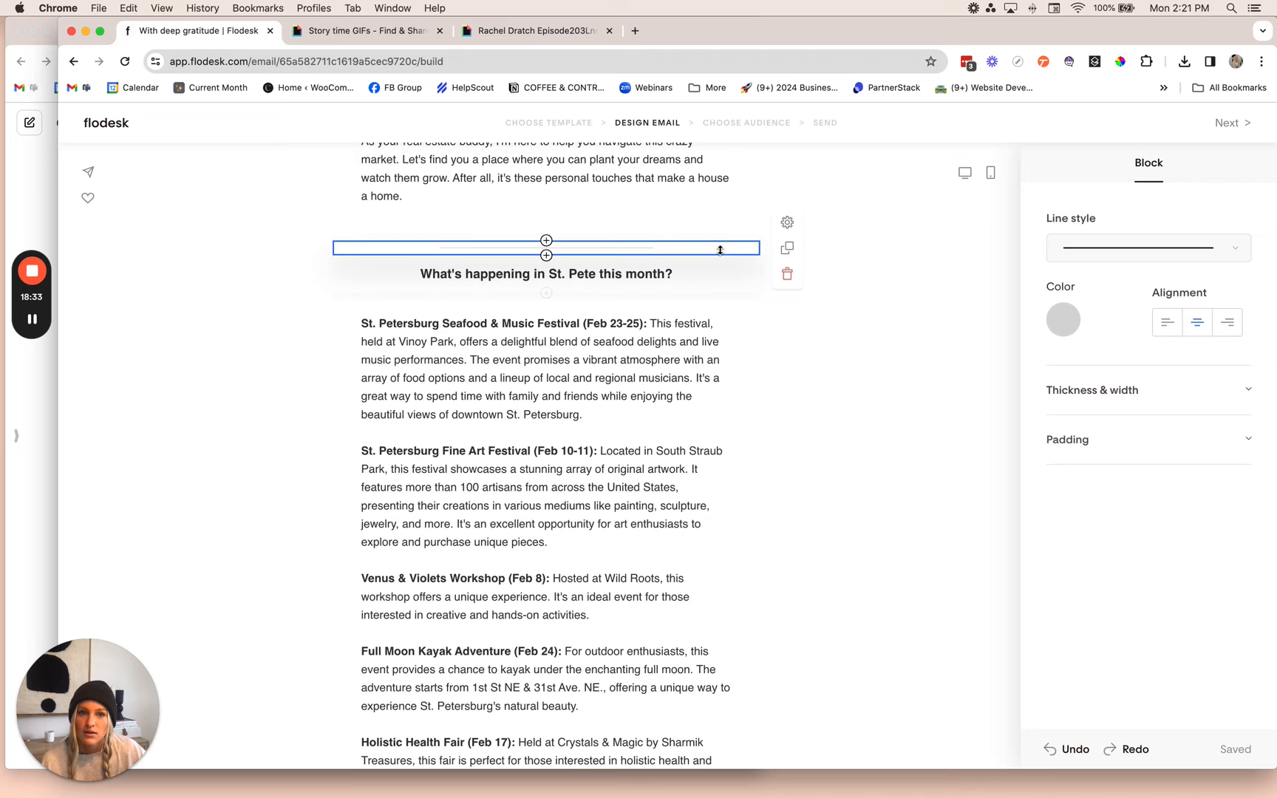
{"action": "left_click", "coordinate": [782, 251]}
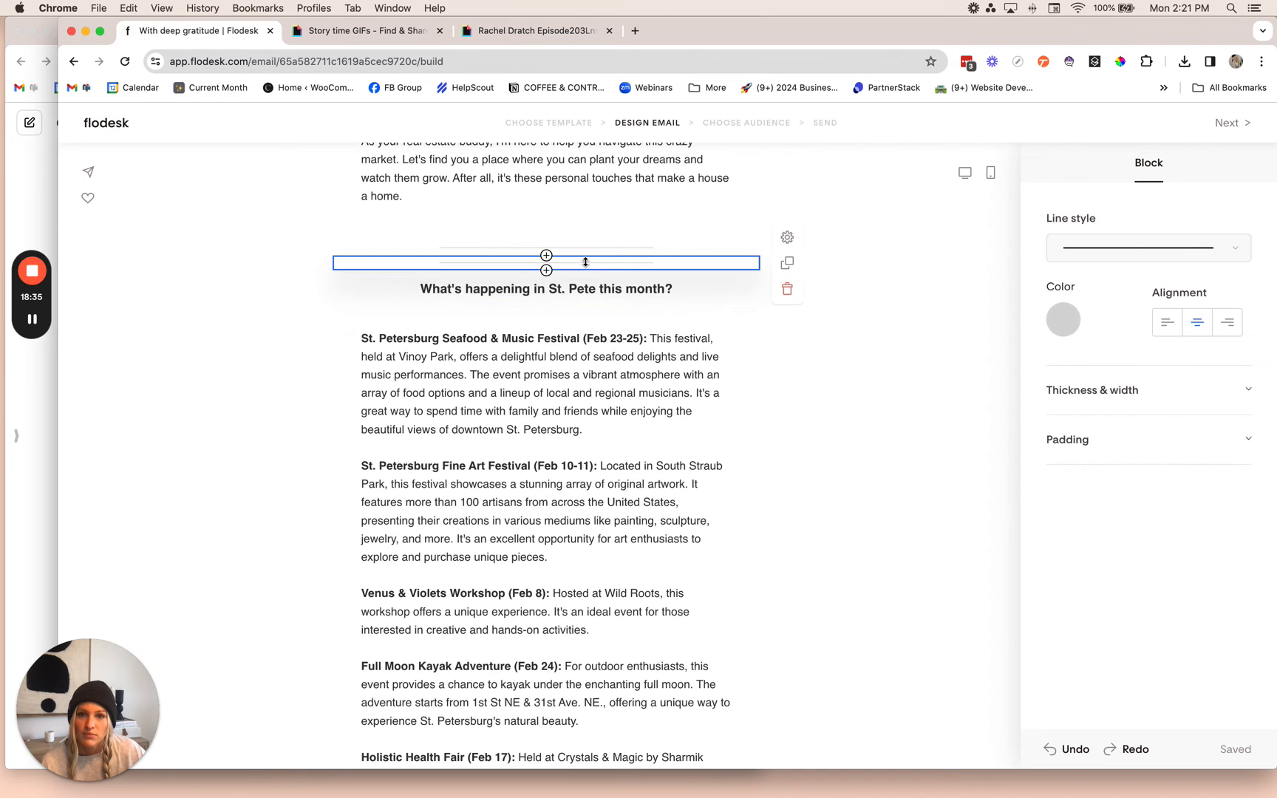
{"action": "left_click_drag", "start_coordinate": [584, 267], "coordinate": [599, 619]}
{"action": "scroll", "coordinate": [619, 350], "scroll_direction": "up", "scroll_amount": 5}
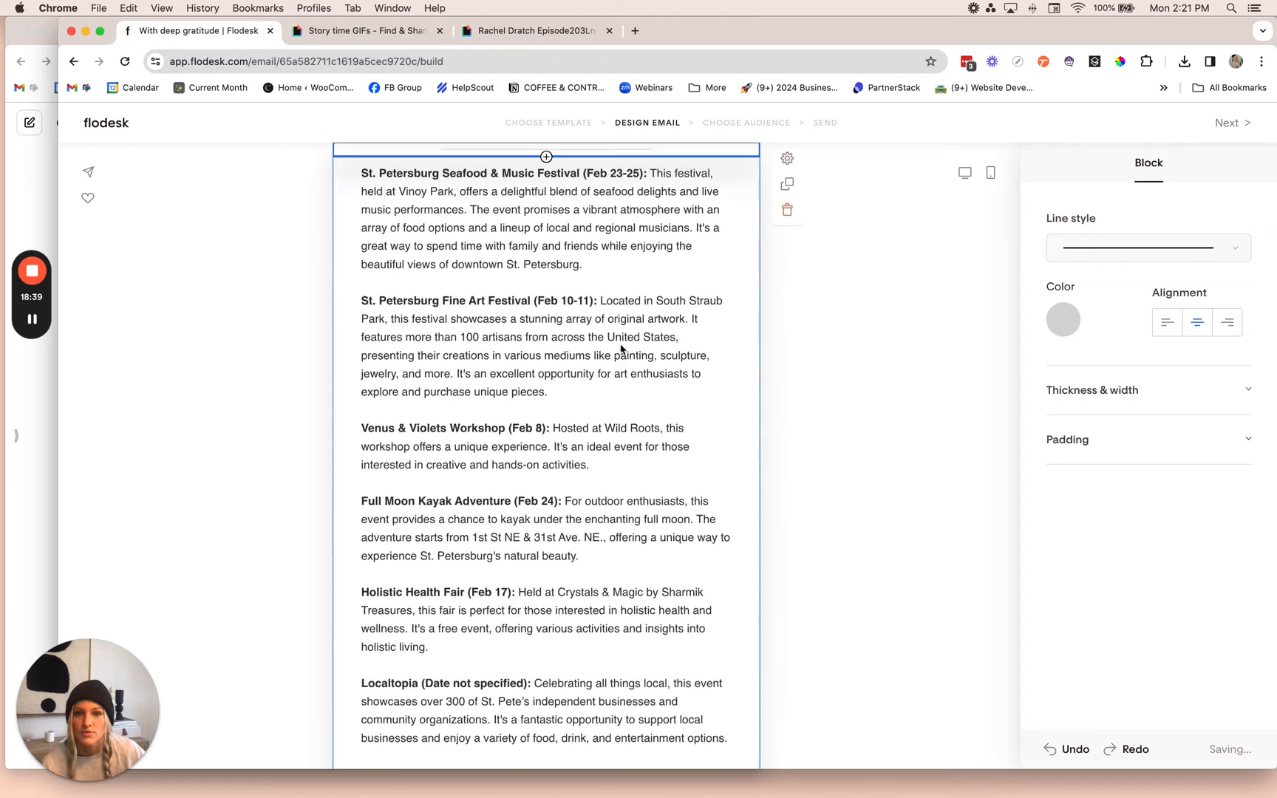
{"action": "left_click_drag", "start_coordinate": [616, 395], "coordinate": [624, 617]}
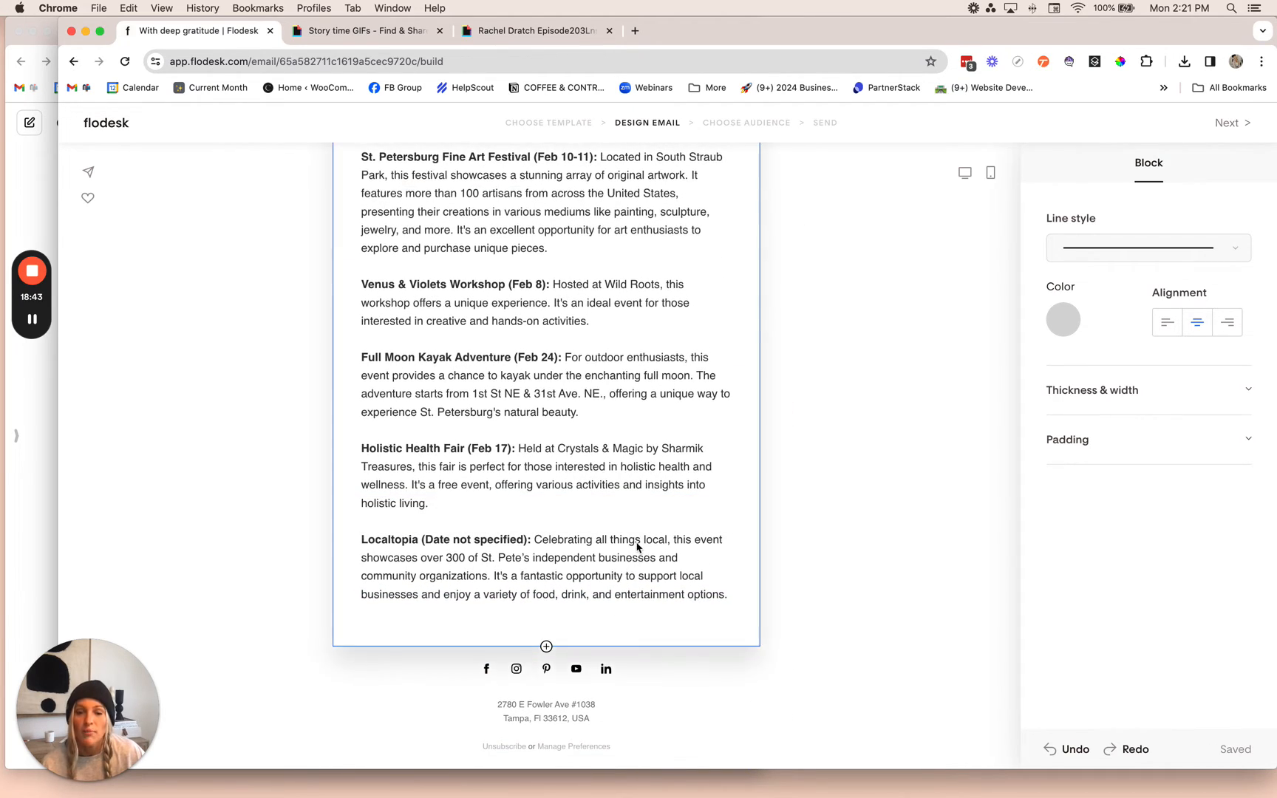
{"action": "left_click", "coordinate": [787, 405]}
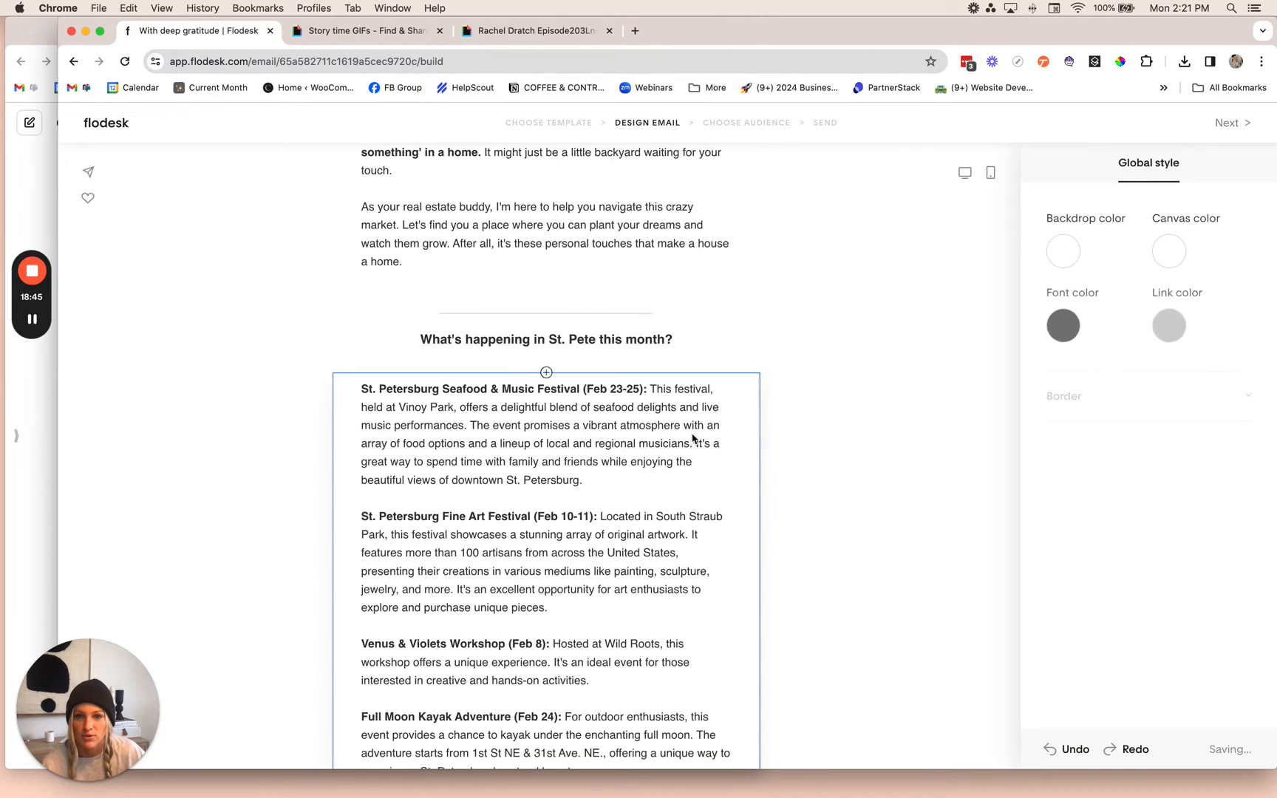
Add a divider directly below the events text block, followed by a spacer.
{"action": "scroll", "coordinate": [622, 430], "scroll_direction": "down", "scroll_amount": 5}
{"action": "left_click", "coordinate": [546, 645]}
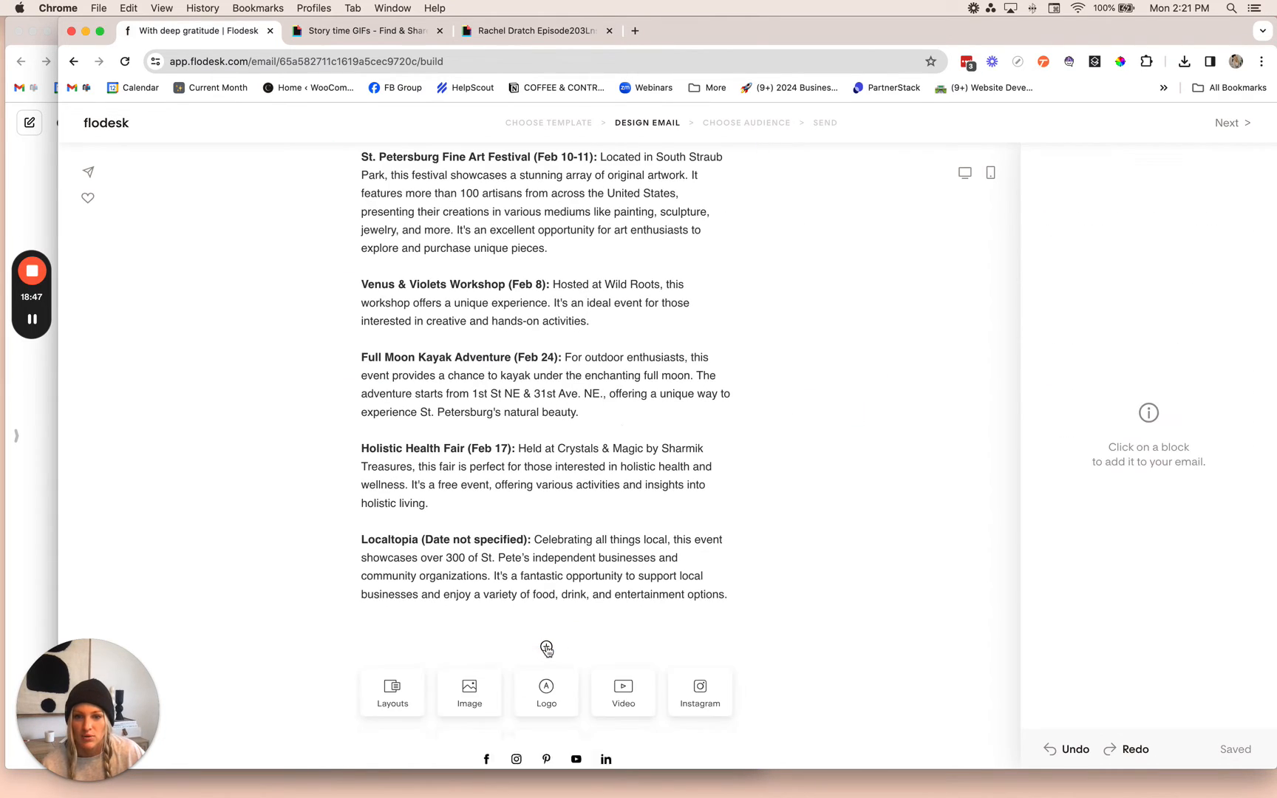
{"action": "left_click", "coordinate": [612, 546]}
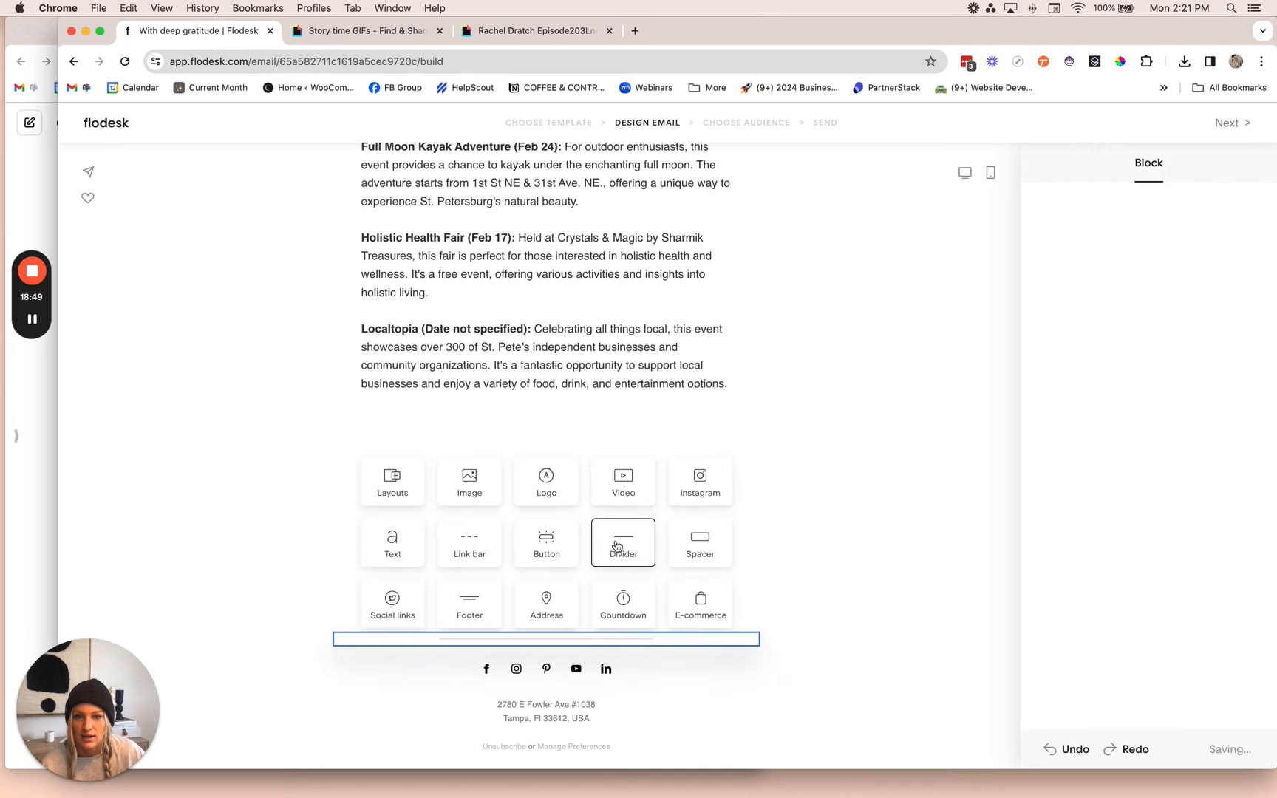
{"action": "left_click", "coordinate": [547, 640]}
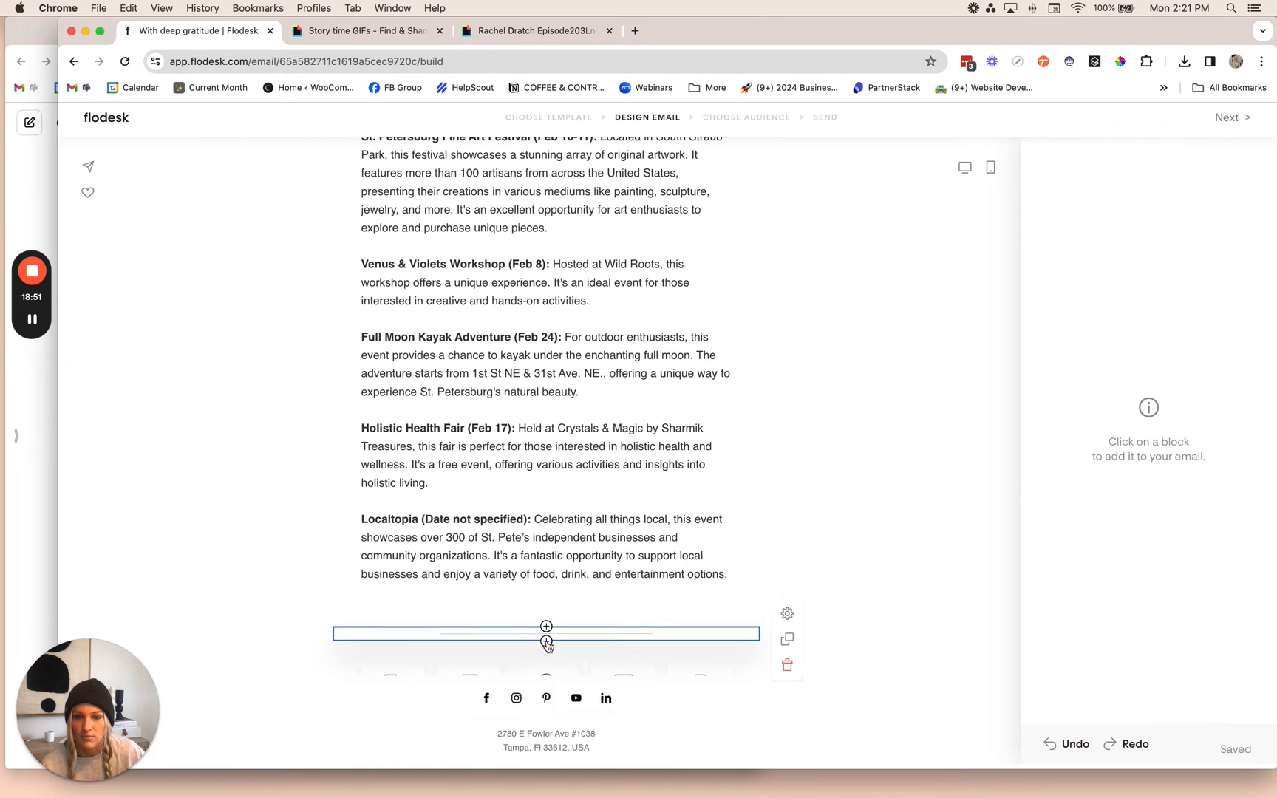
{"action": "left_click", "coordinate": [698, 543]}
Duplicate the St. Pete events heading below the new spacer and reword the copy as "What's the market like in St. Pete right now?".
{"action": "scroll", "coordinate": [675, 544], "scroll_direction": "up", "scroll_amount": 10}
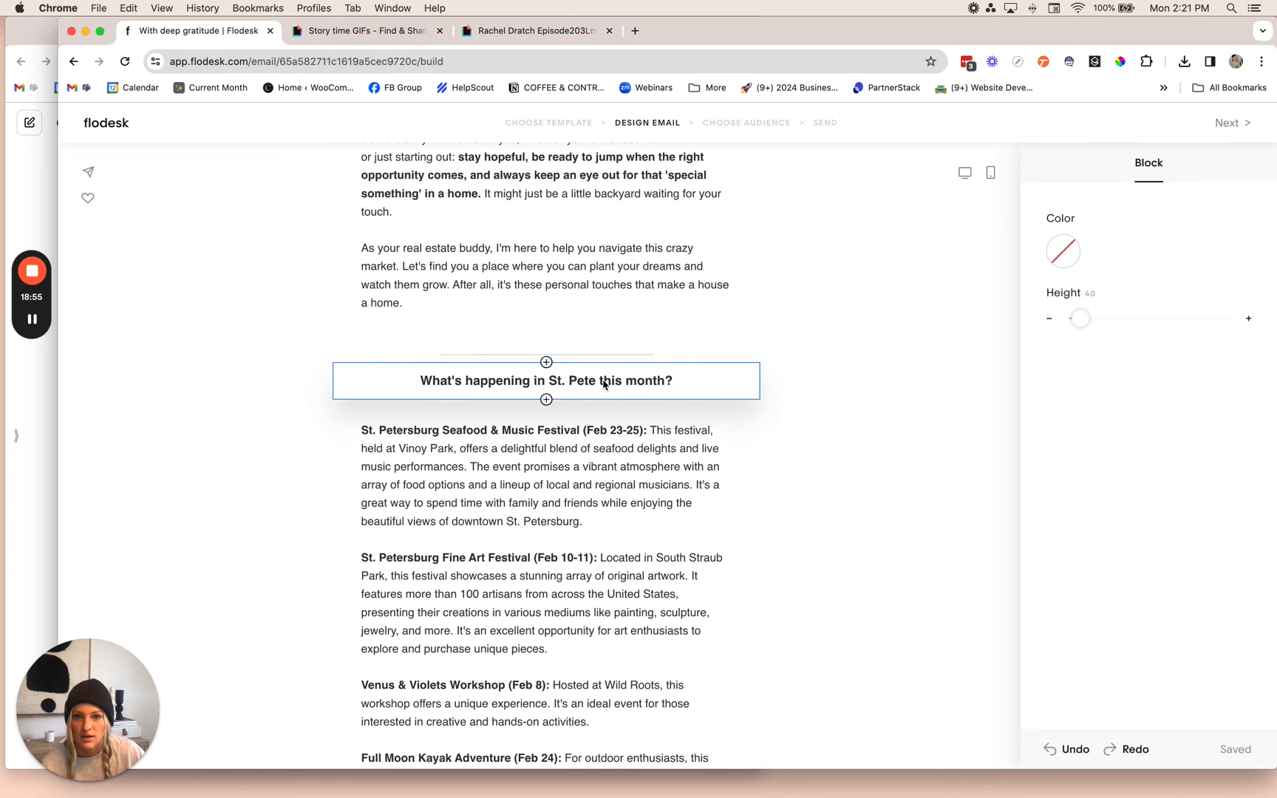
{"action": "left_click", "coordinate": [739, 378]}
{"action": "left_click", "coordinate": [785, 381]}
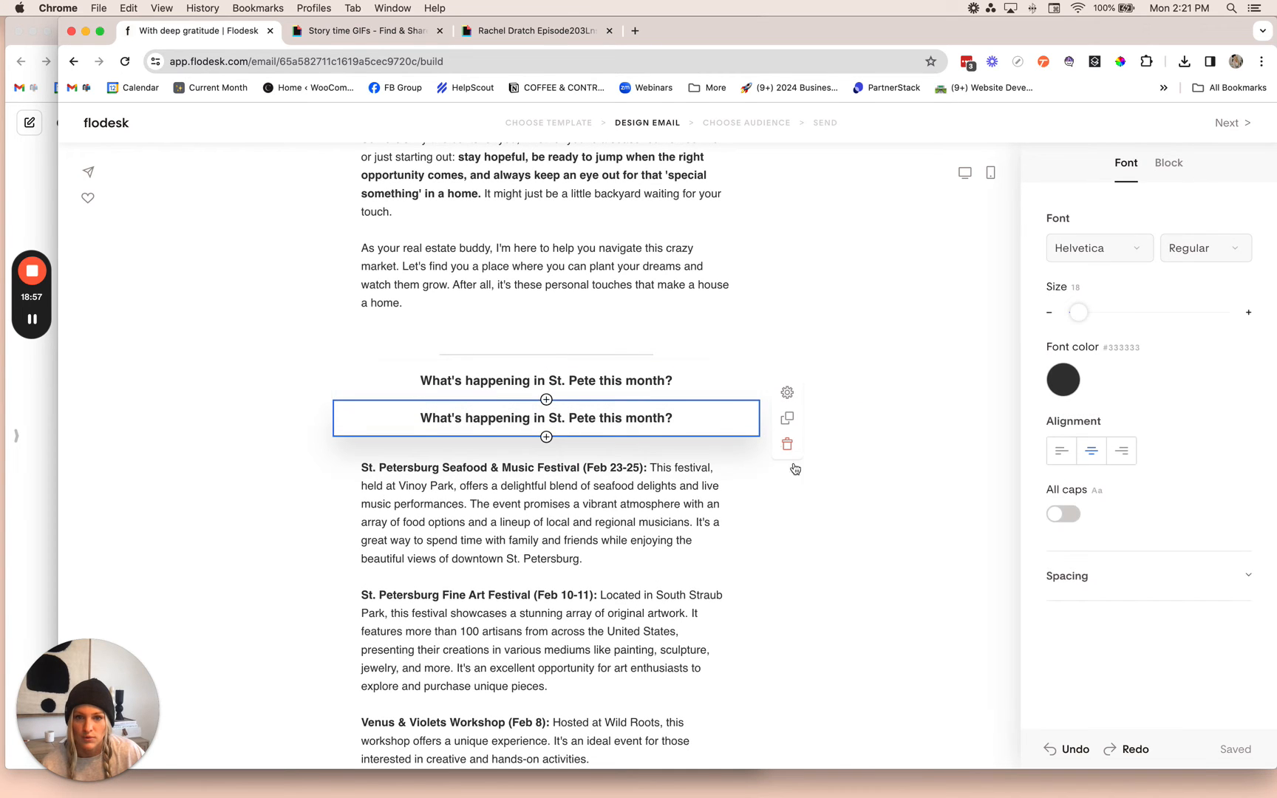
{"action": "left_click_drag", "start_coordinate": [661, 428], "coordinate": [675, 628]}
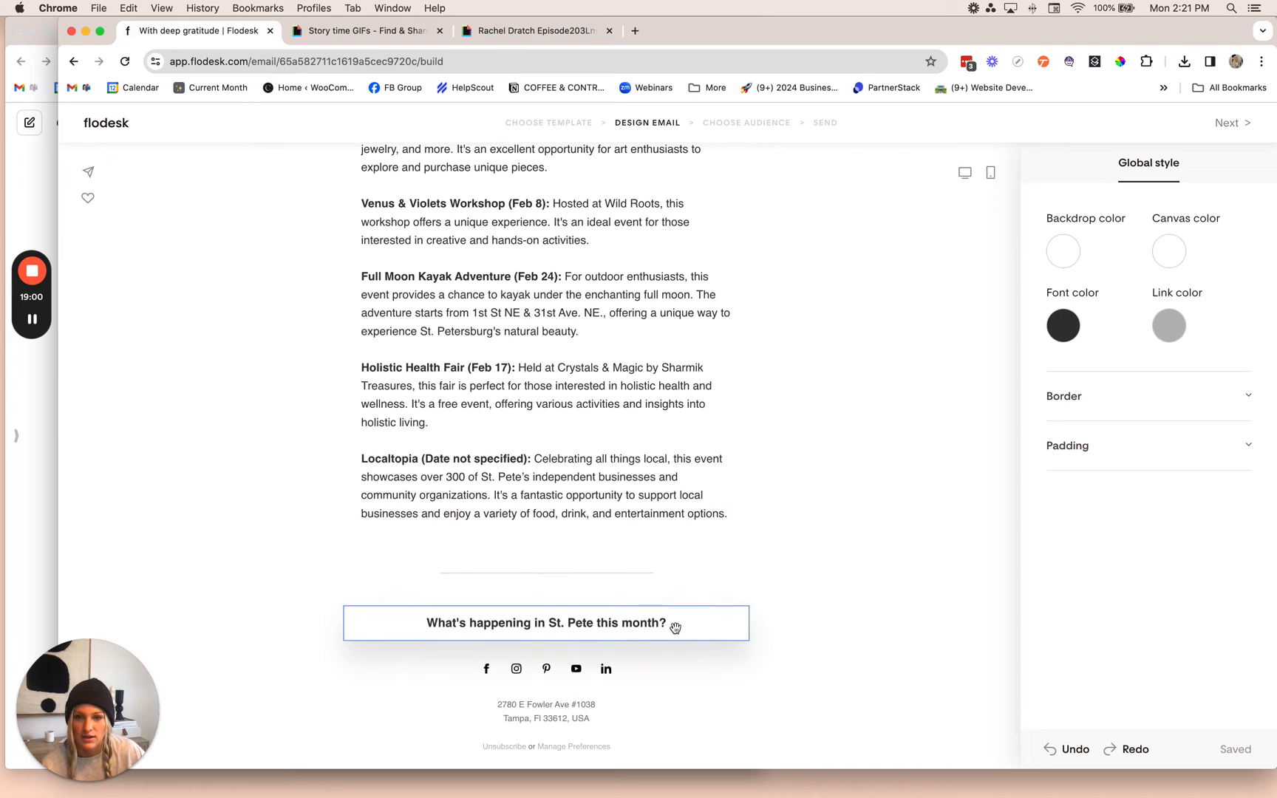
{"action": "double_click", "coordinate": [610, 627]}
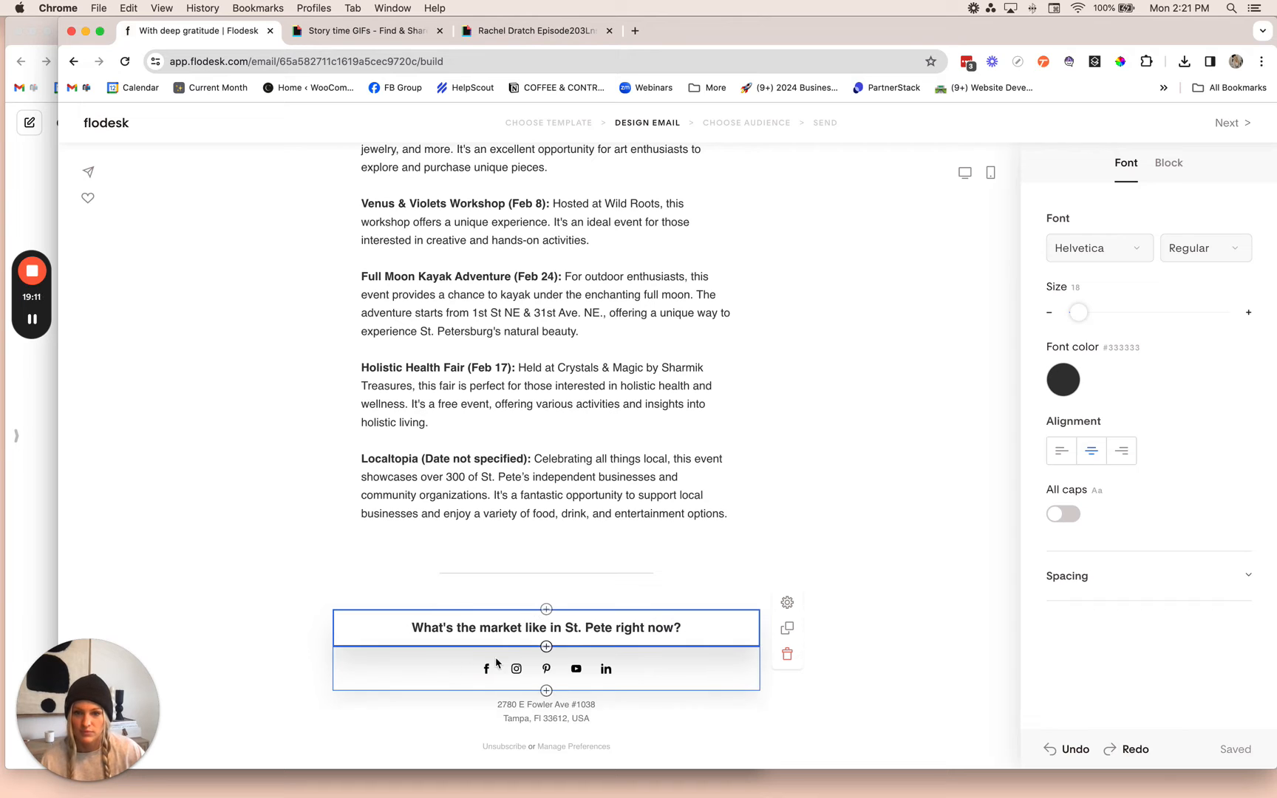
{"action": "left_click", "coordinate": [547, 723]}
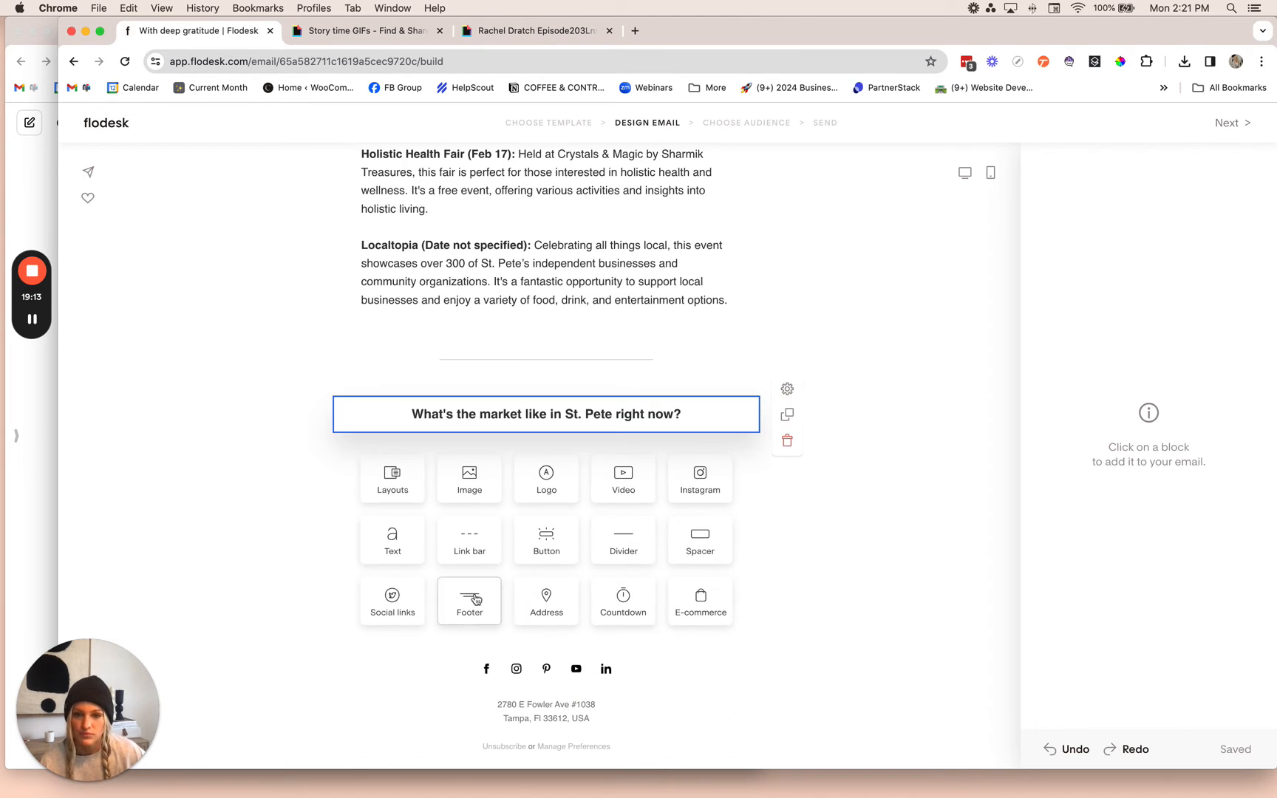
{"action": "left_click", "coordinate": [393, 539]}
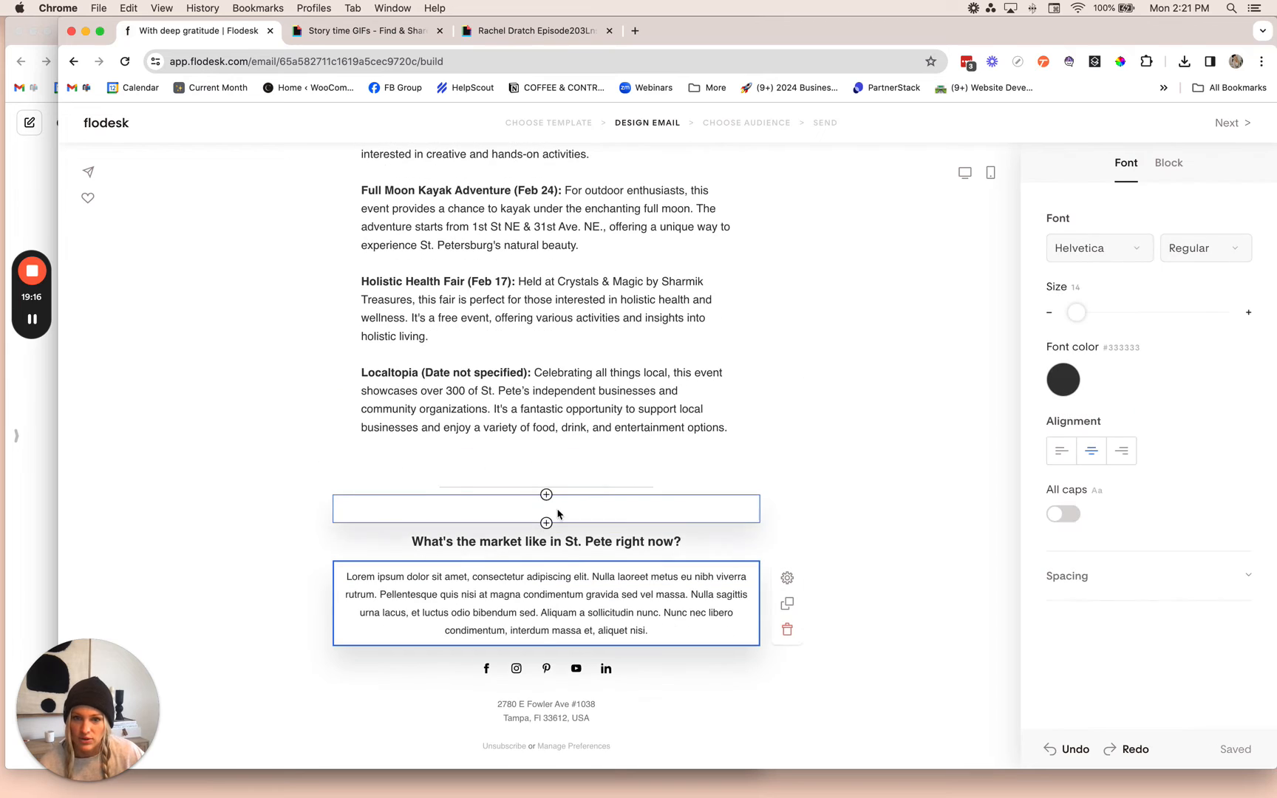
{"action": "left_click", "coordinate": [786, 629]}
Duplicate the February events text block.
{"action": "left_click", "coordinate": [653, 337]}
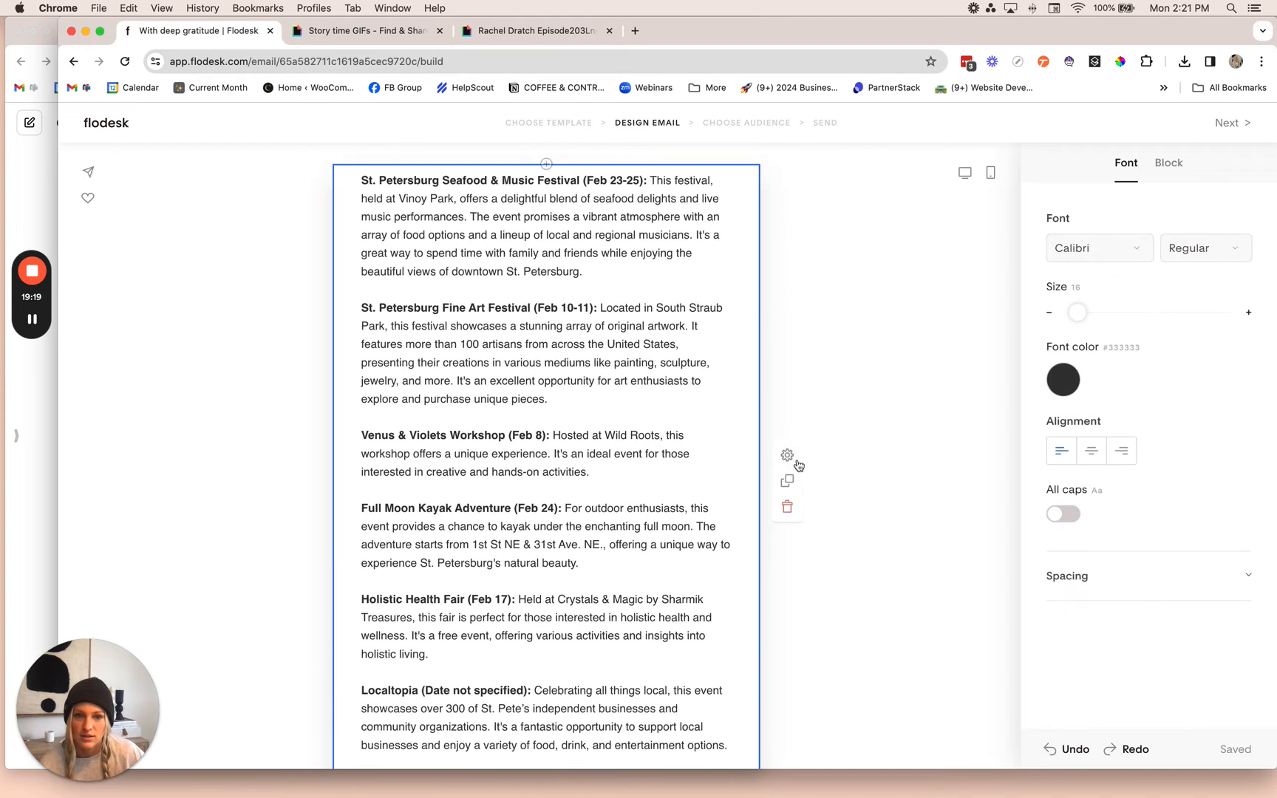
{"action": "left_click", "coordinate": [770, 481]}
Try to move the full-length duplicated events block below the market heading.
{"action": "left_click_drag", "start_coordinate": [585, 296], "coordinate": [548, 442]}
{"action": "left_click", "coordinate": [865, 382]}
{"action": "left_click_drag", "start_coordinate": [671, 361], "coordinate": [633, 322]}
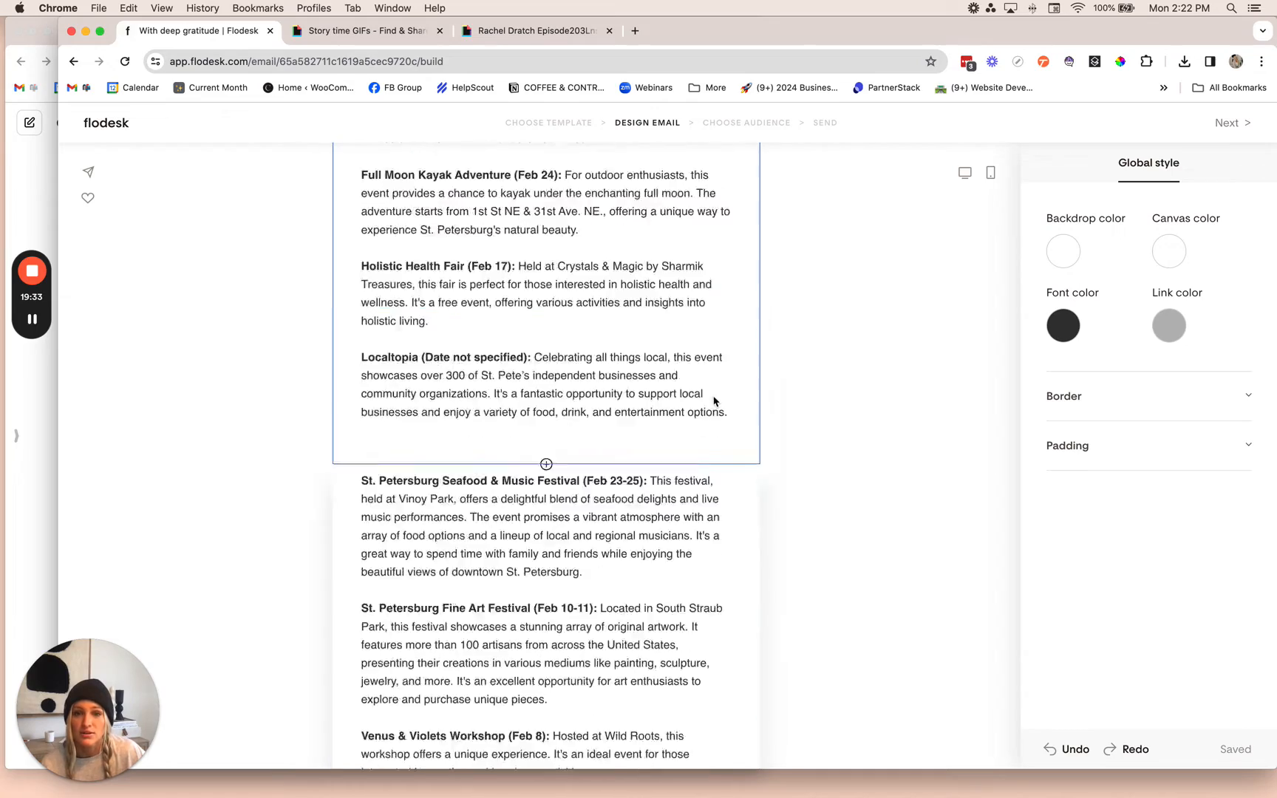
{"action": "left_click_drag", "start_coordinate": [577, 277], "coordinate": [586, 482]}
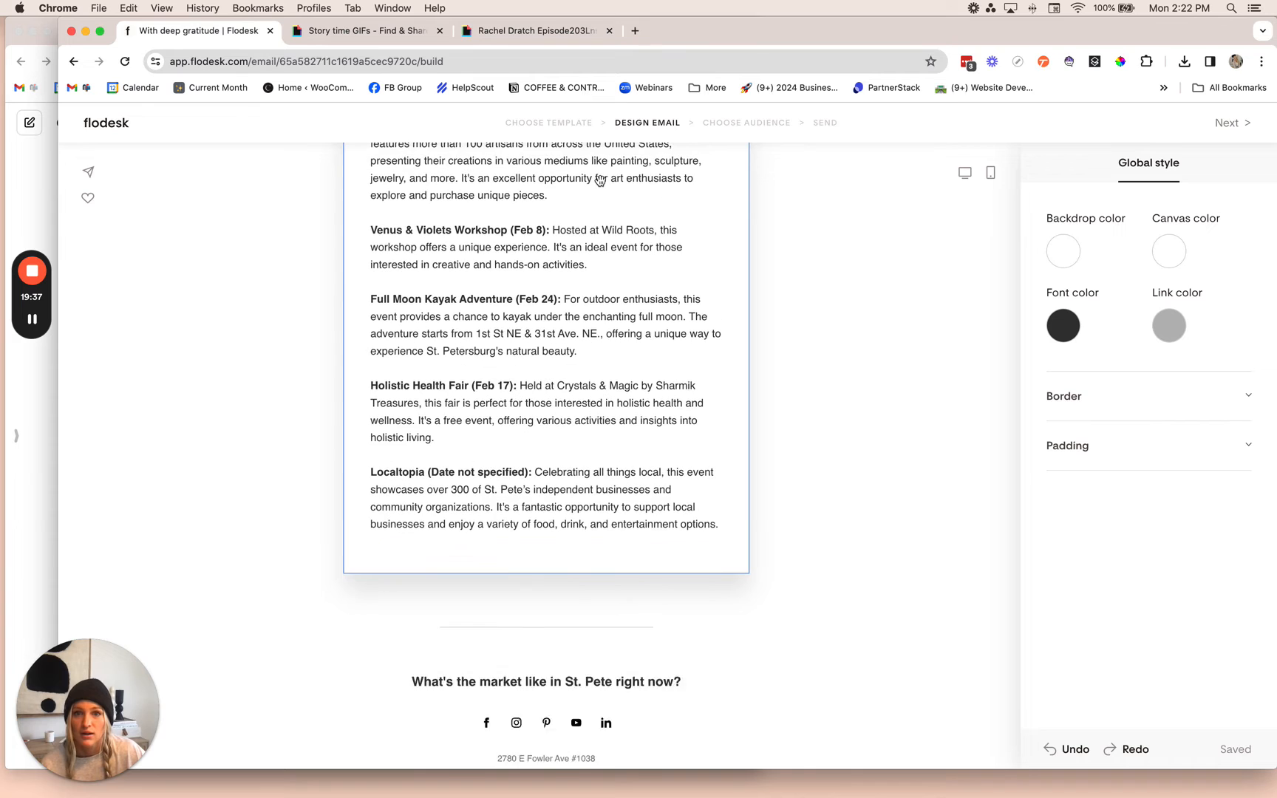
{"action": "left_click_drag", "start_coordinate": [600, 220], "coordinate": [608, 128]}
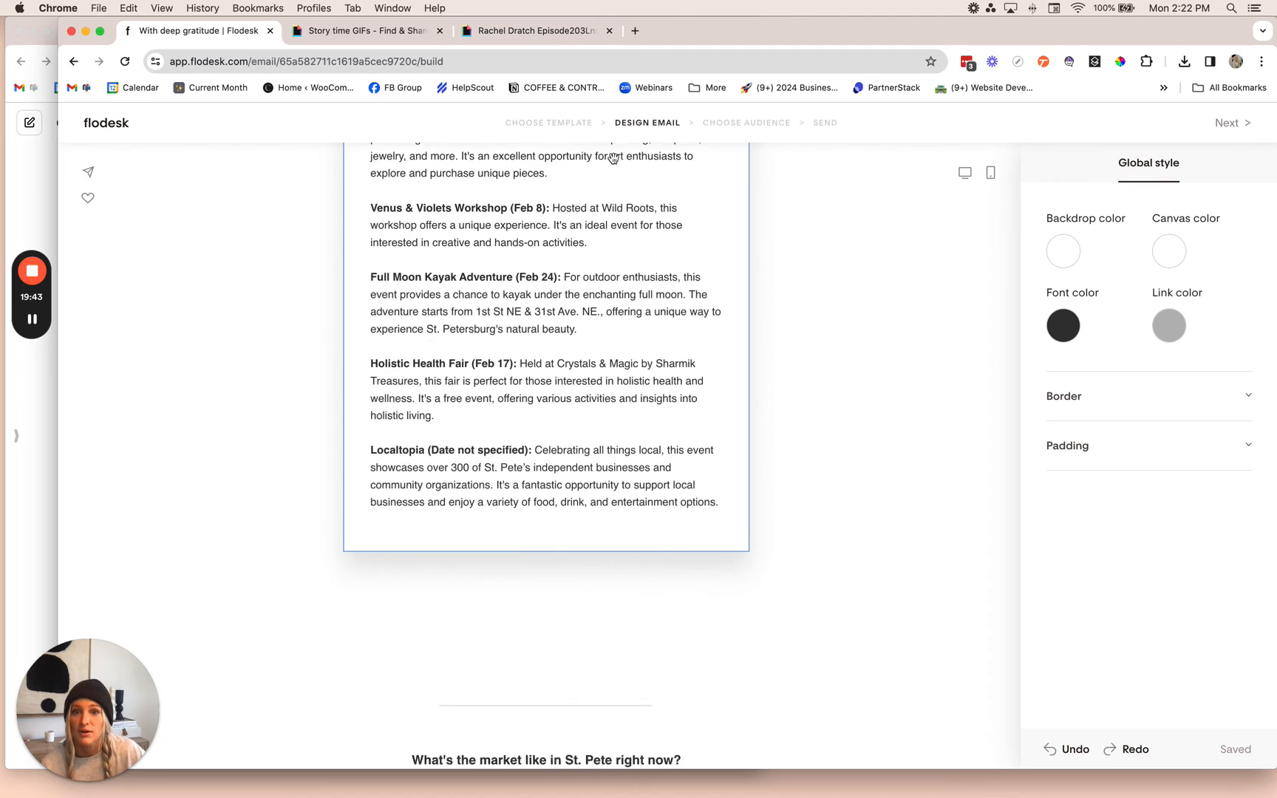
{"action": "left_click_drag", "start_coordinate": [614, 157], "coordinate": [725, 381]}
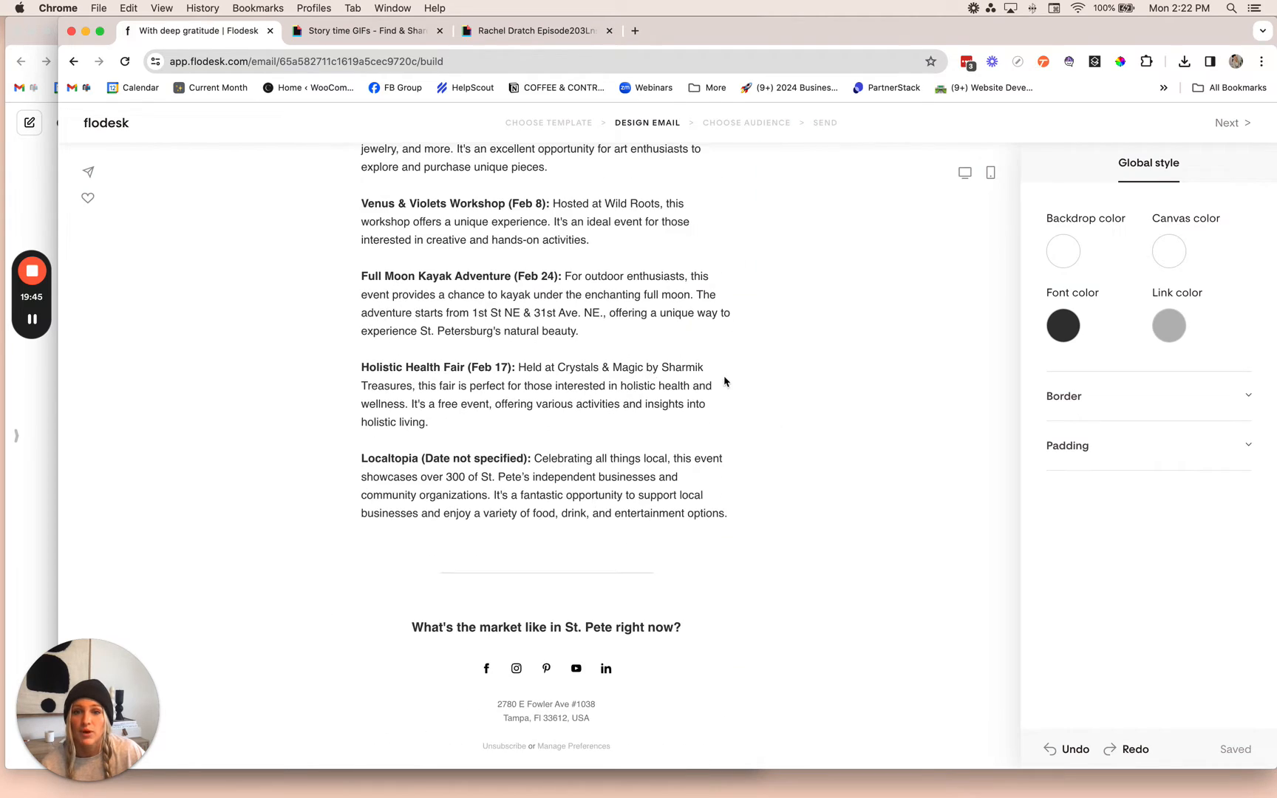
Delete most of the duplicated events text and move the shortened block directly under the market heading.
{"action": "left_click", "coordinate": [652, 376]}
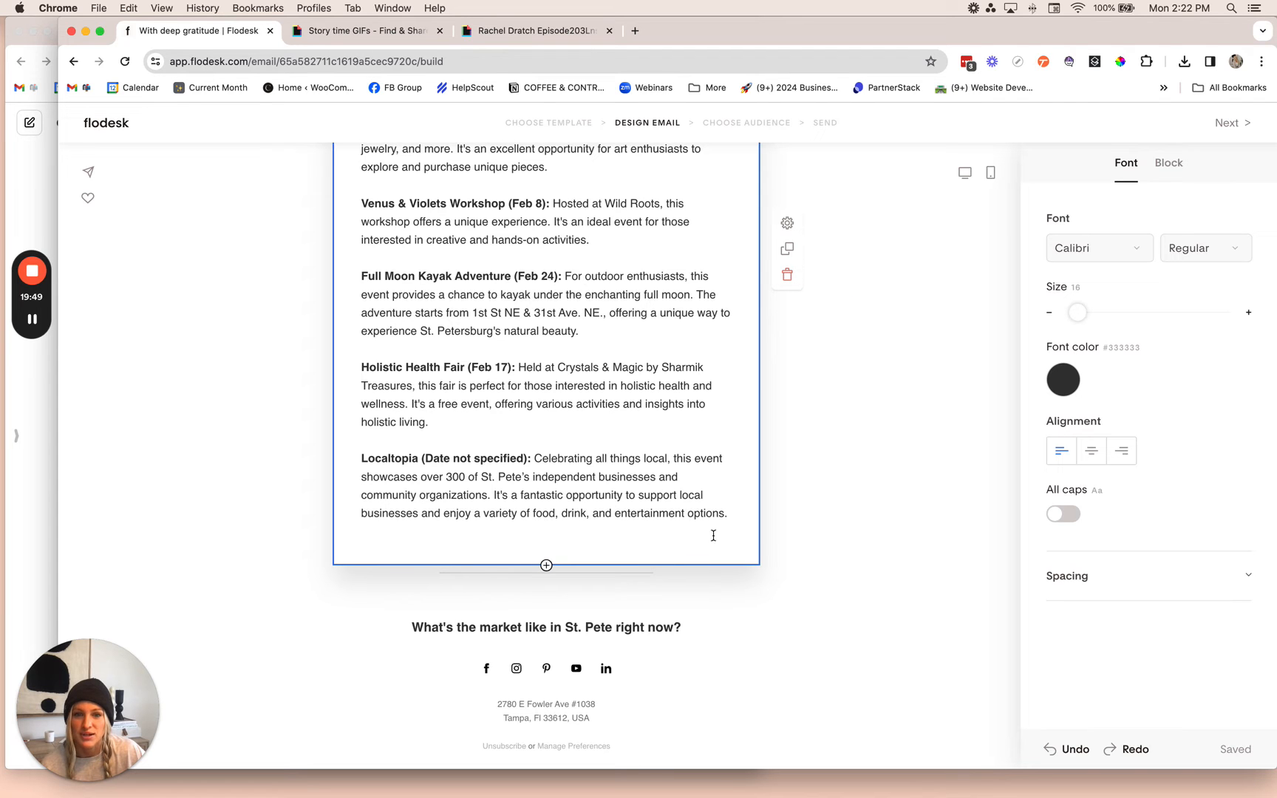
{"action": "left_click_drag", "start_coordinate": [713, 536], "coordinate": [366, 251]}
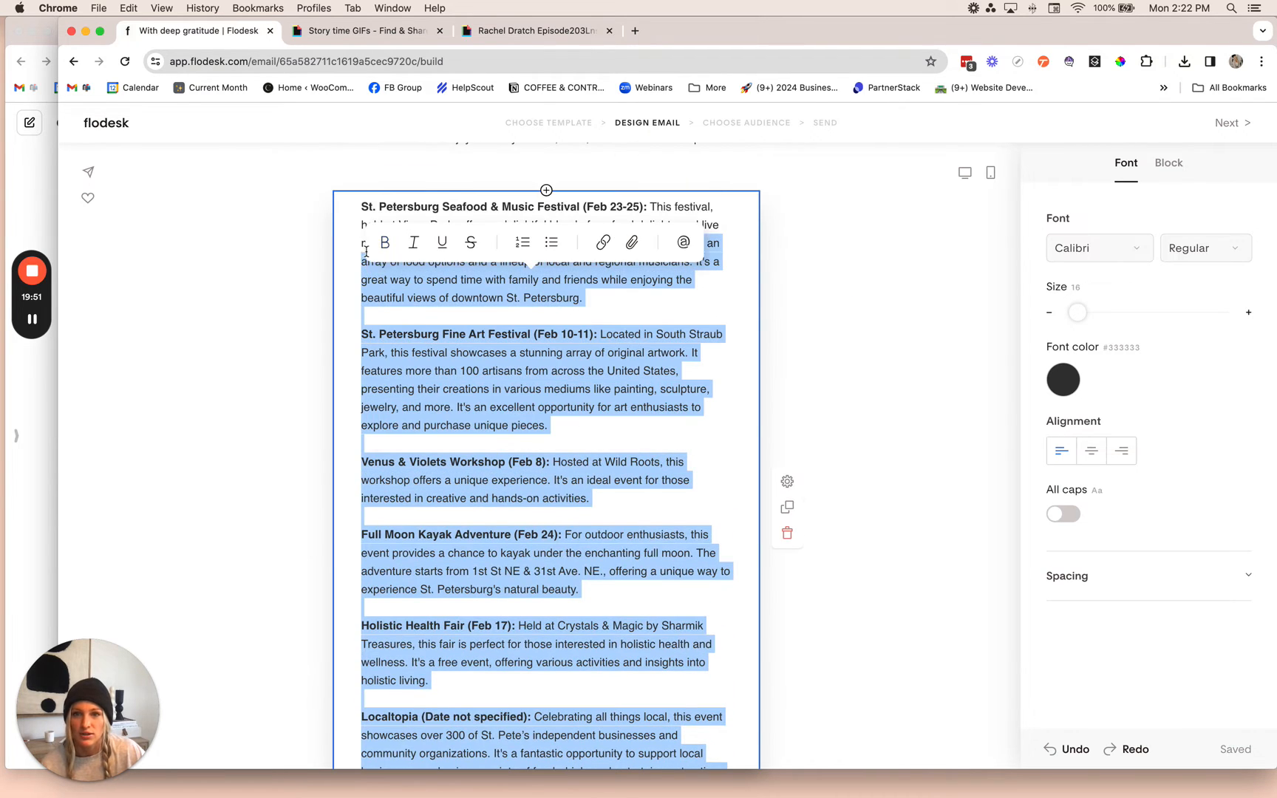
{"action": "key", "text": "BackSpace"}
{"action": "left_click", "coordinate": [894, 384]}
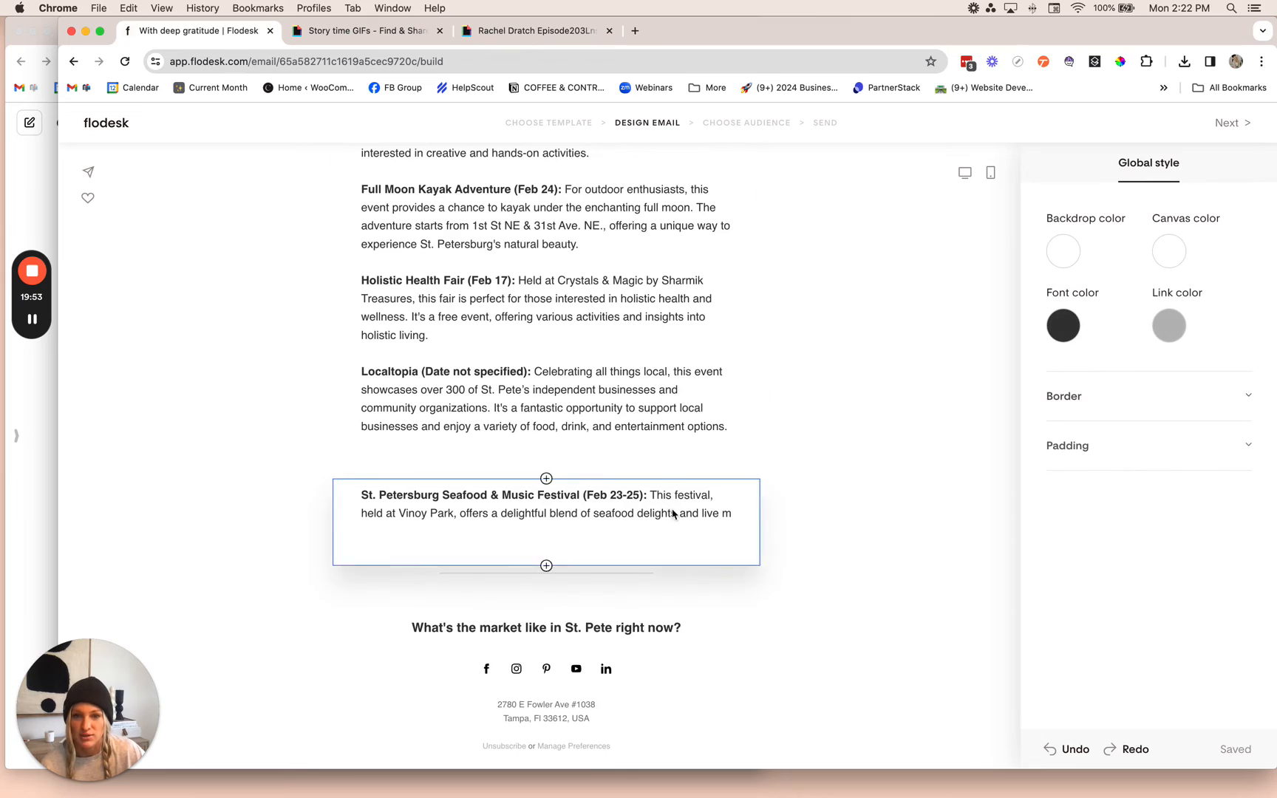
{"action": "left_click_drag", "start_coordinate": [673, 513], "coordinate": [677, 580]}
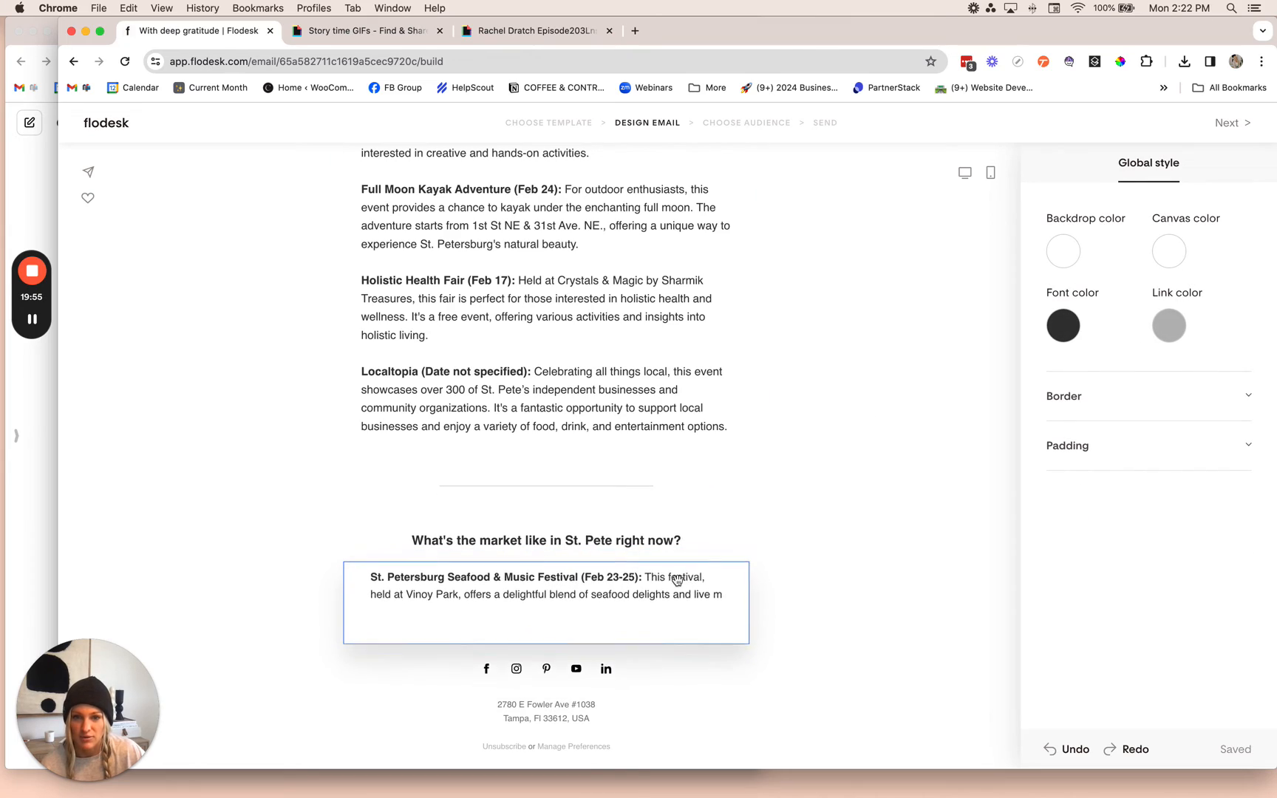
{"action": "left_click", "coordinate": [579, 597]}
Switch to ChatGPT and copy the first market update paragraph from "the St. Petersburg" through the $1,350,000 price.
{"action": "key", "text": "super+grave"}
{"action": "scroll", "coordinate": [382, 474], "scroll_direction": "down", "scroll_amount": 10}
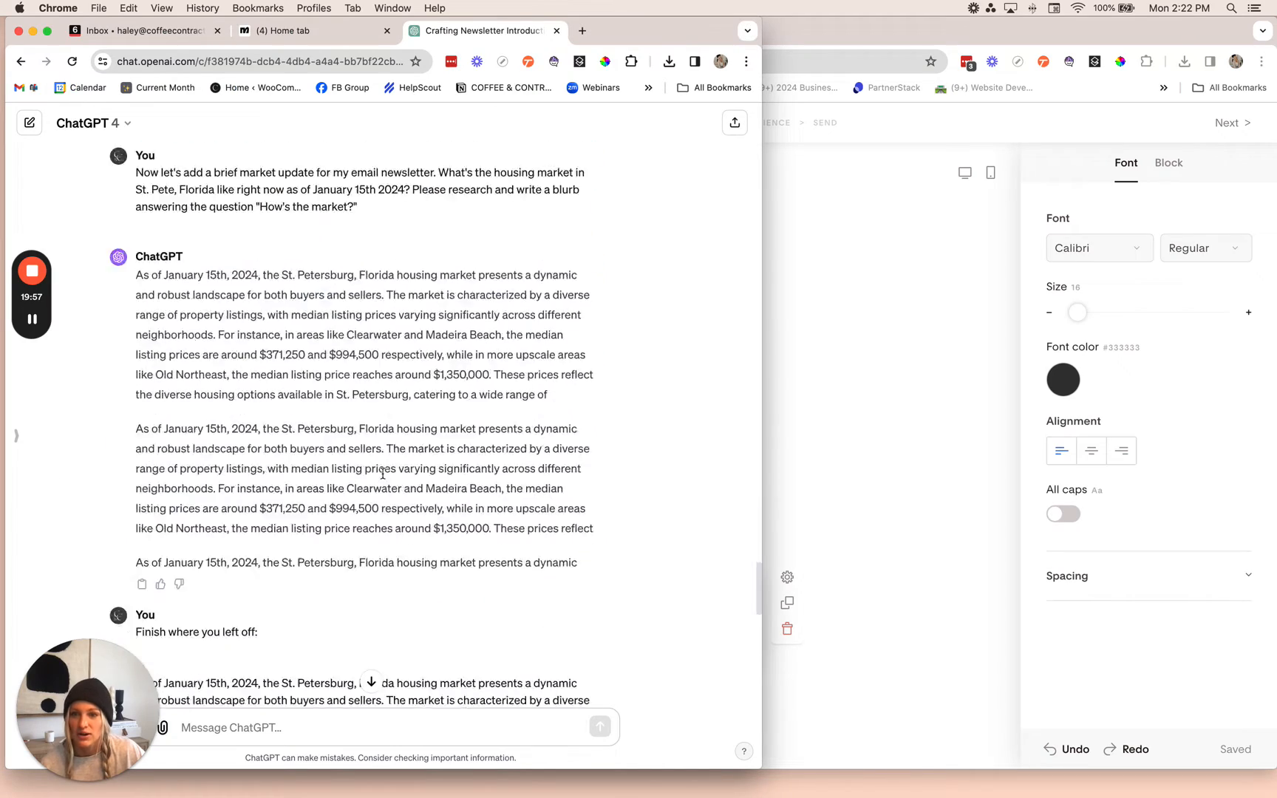
{"action": "scroll", "coordinate": [383, 474], "scroll_direction": "down", "scroll_amount": 15}
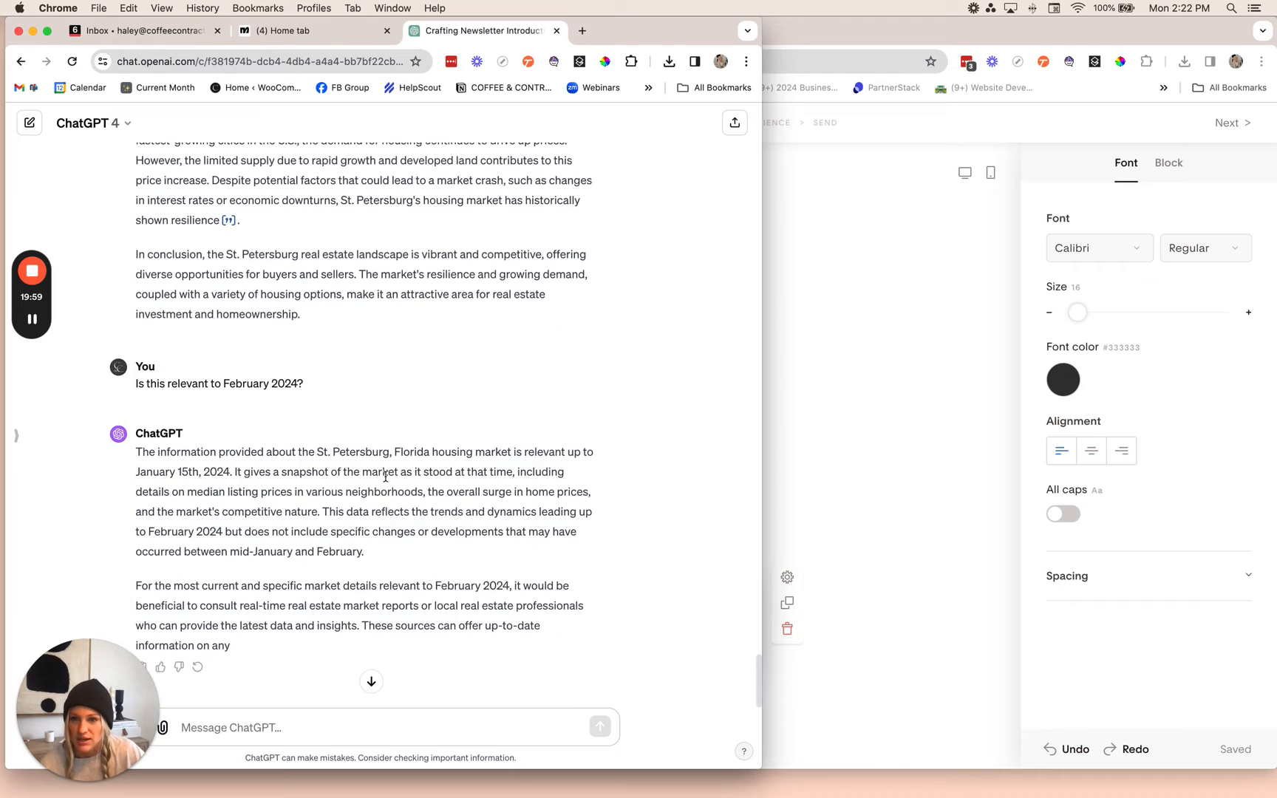
{"action": "scroll", "coordinate": [329, 459], "scroll_direction": "up", "scroll_amount": 10}
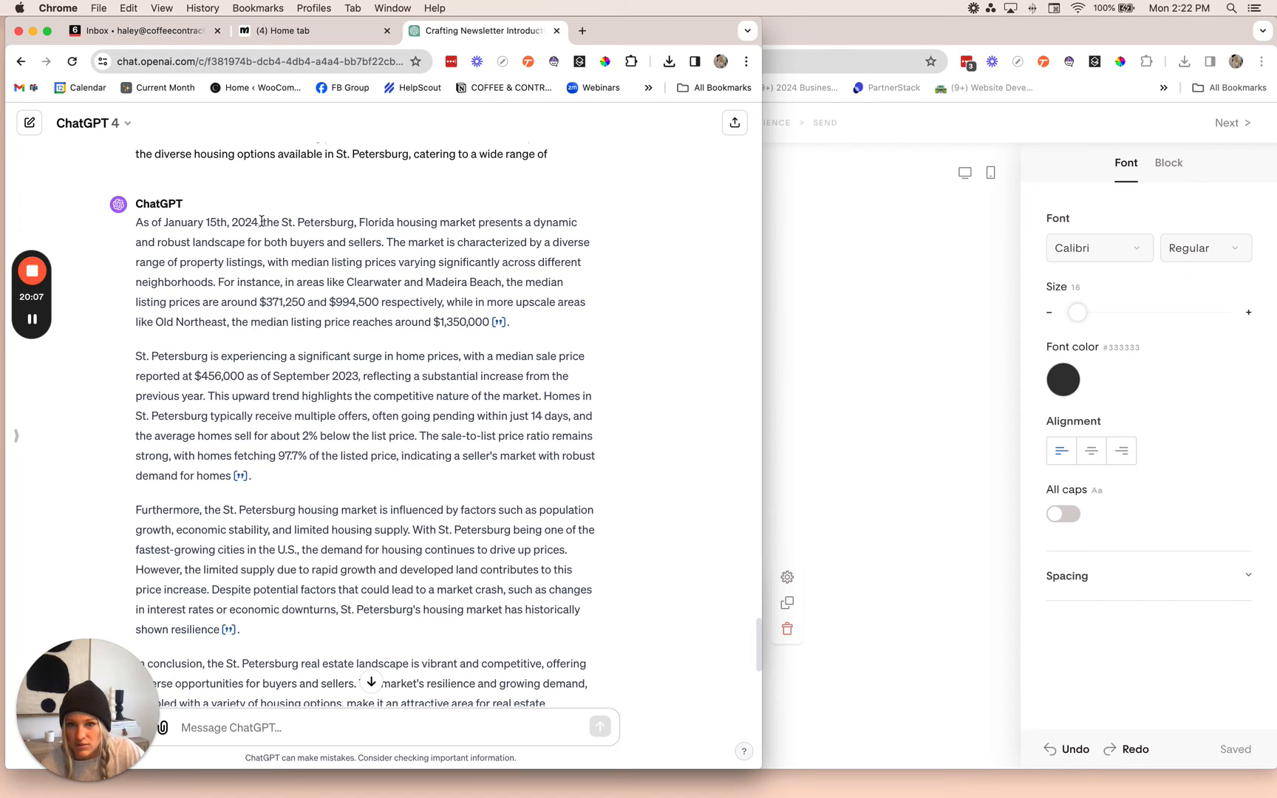
{"action": "left_click_drag", "start_coordinate": [270, 223], "coordinate": [418, 304]}
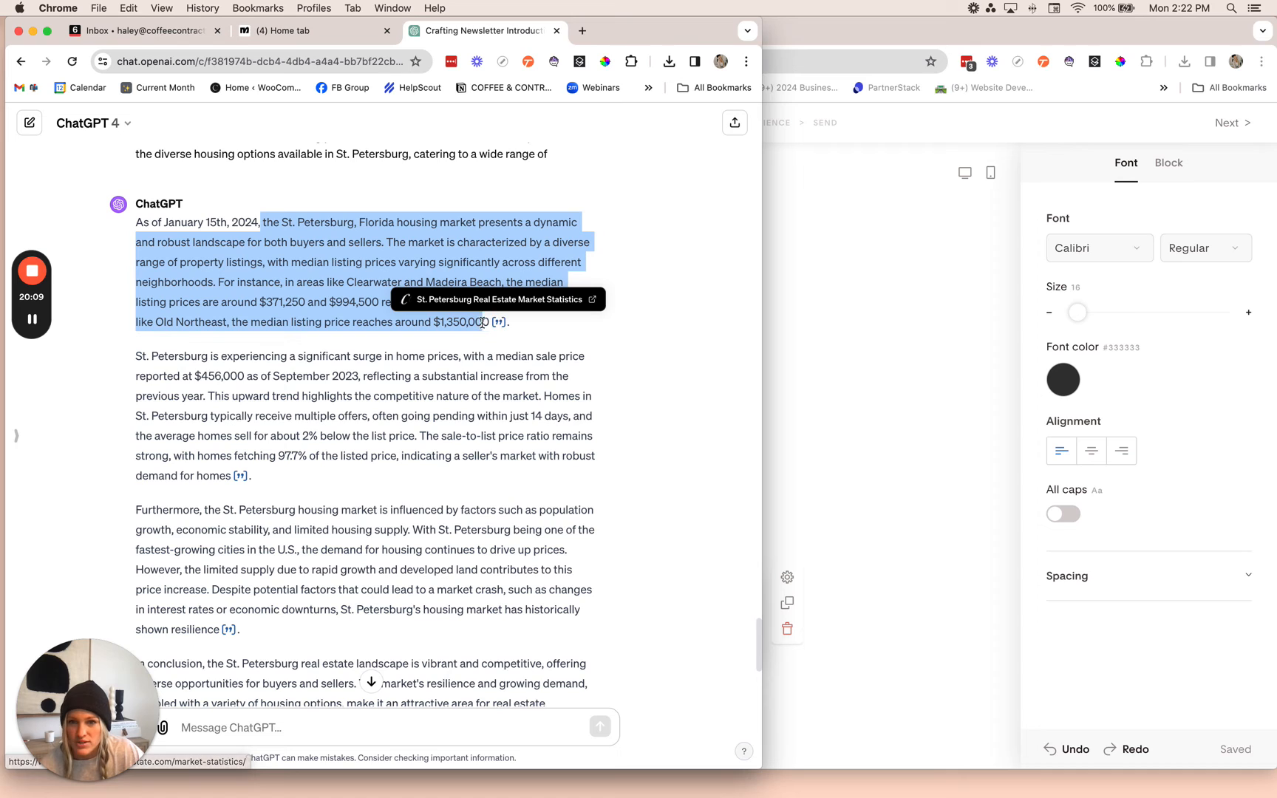
Ask ChatGPT "Give me the TLDR for this:" with the copied market paragraph pasted below it.
{"action": "left_click", "coordinate": [407, 696]}
{"action": "left_click", "coordinate": [331, 727]}
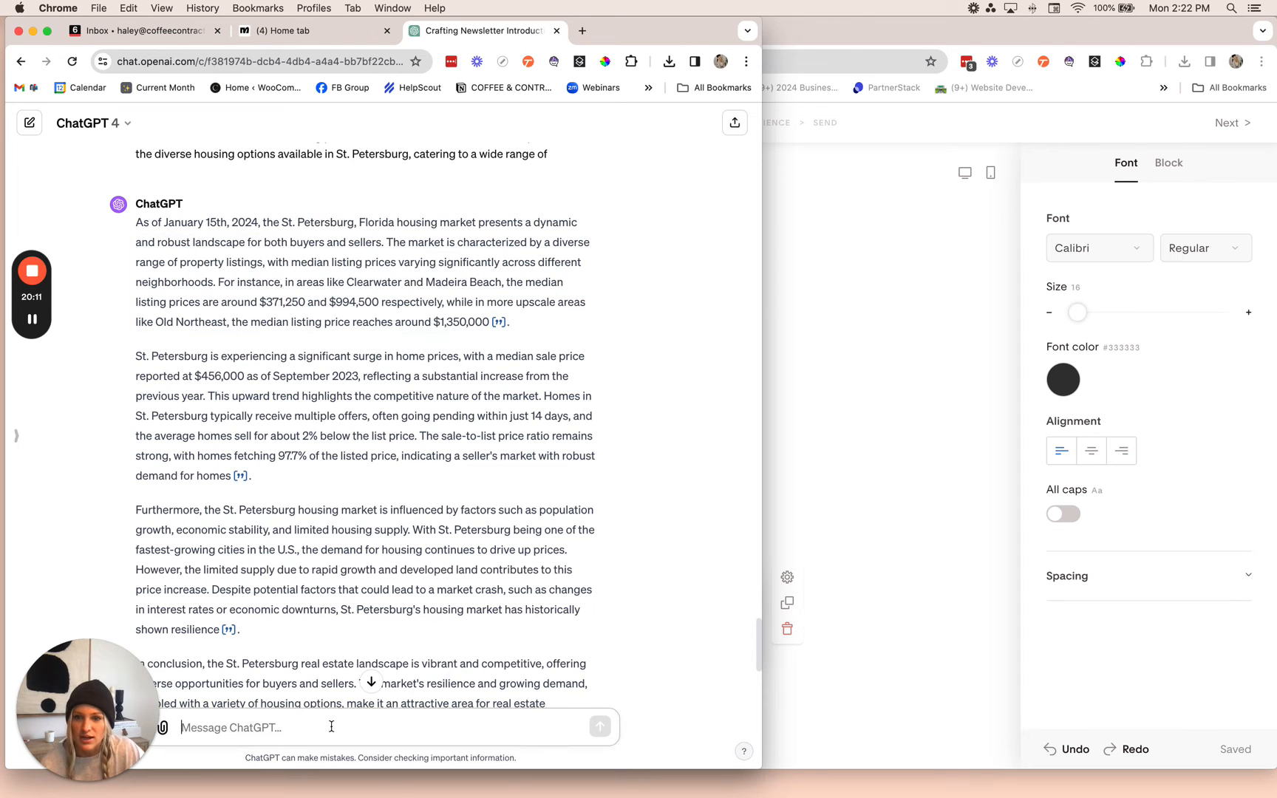
{"action": "type", "text": "Give me the TLDR for this"}
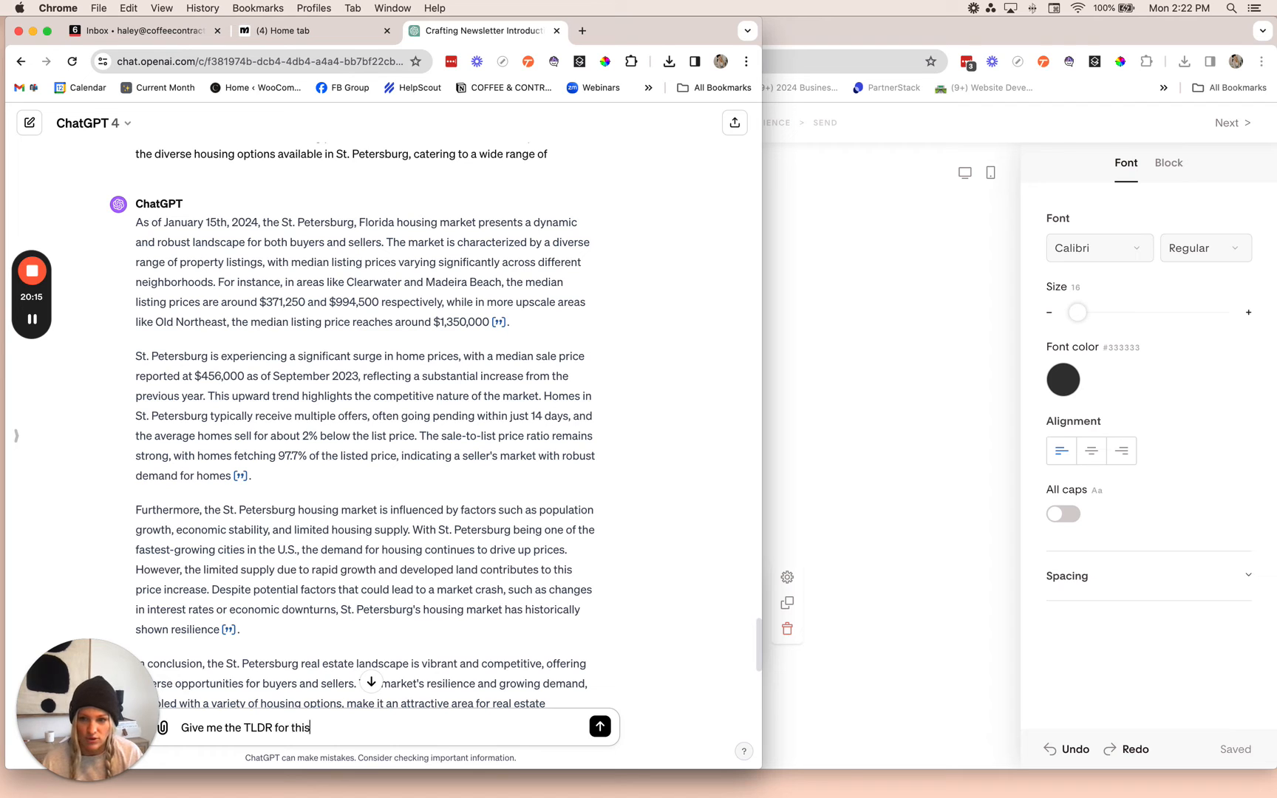
{"action": "key", "text": "Return"}
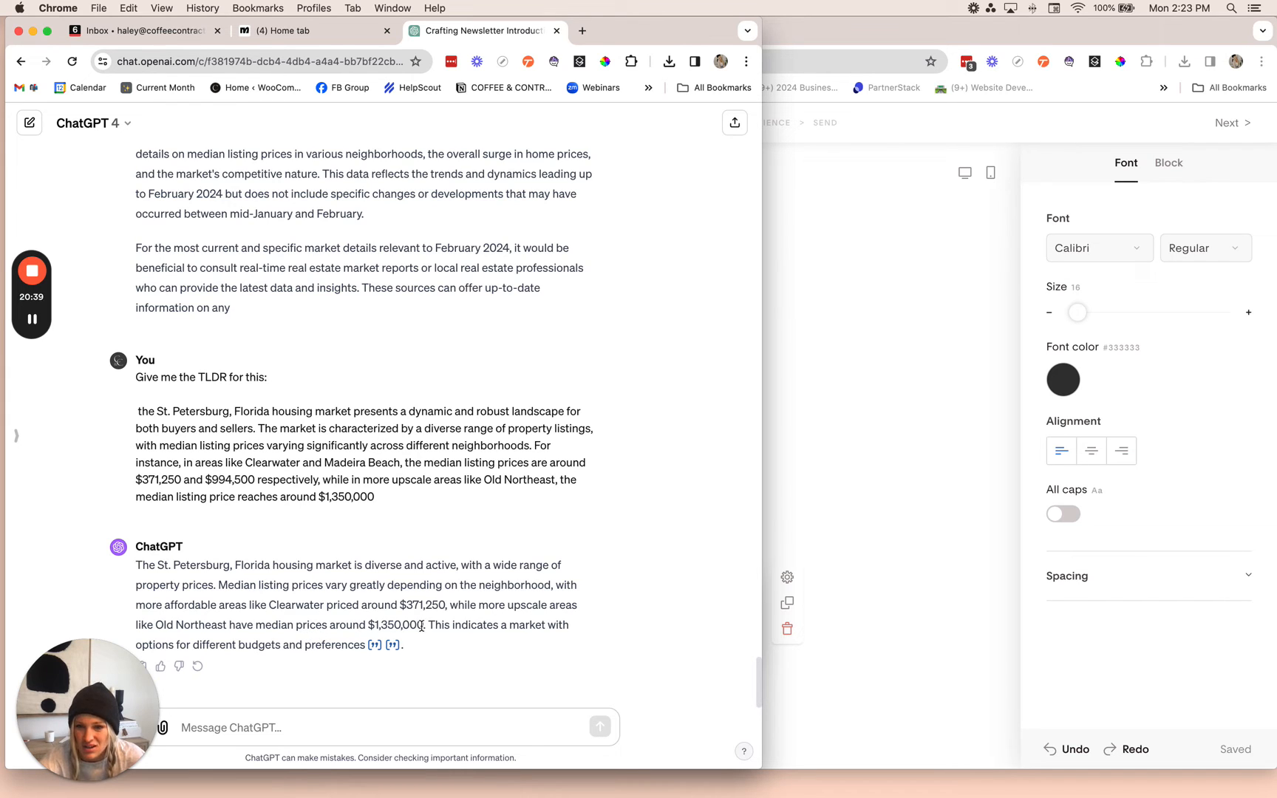
Ask ChatGPT the follow-up question "Is it a buyer or sellers market?".
{"action": "left_click", "coordinate": [325, 728]}
{"action": "type", "text": "Is i"}
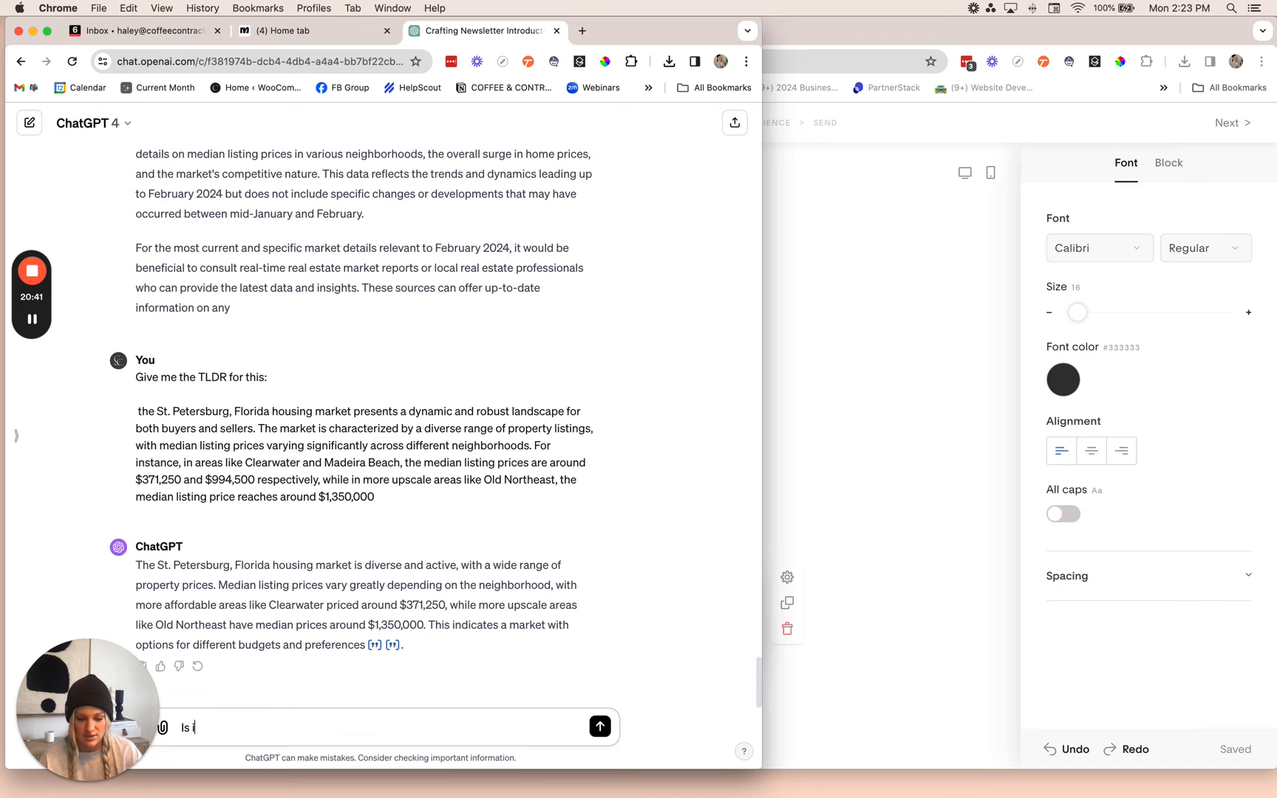
{"action": "type", "text": "t a buyer or seller"}
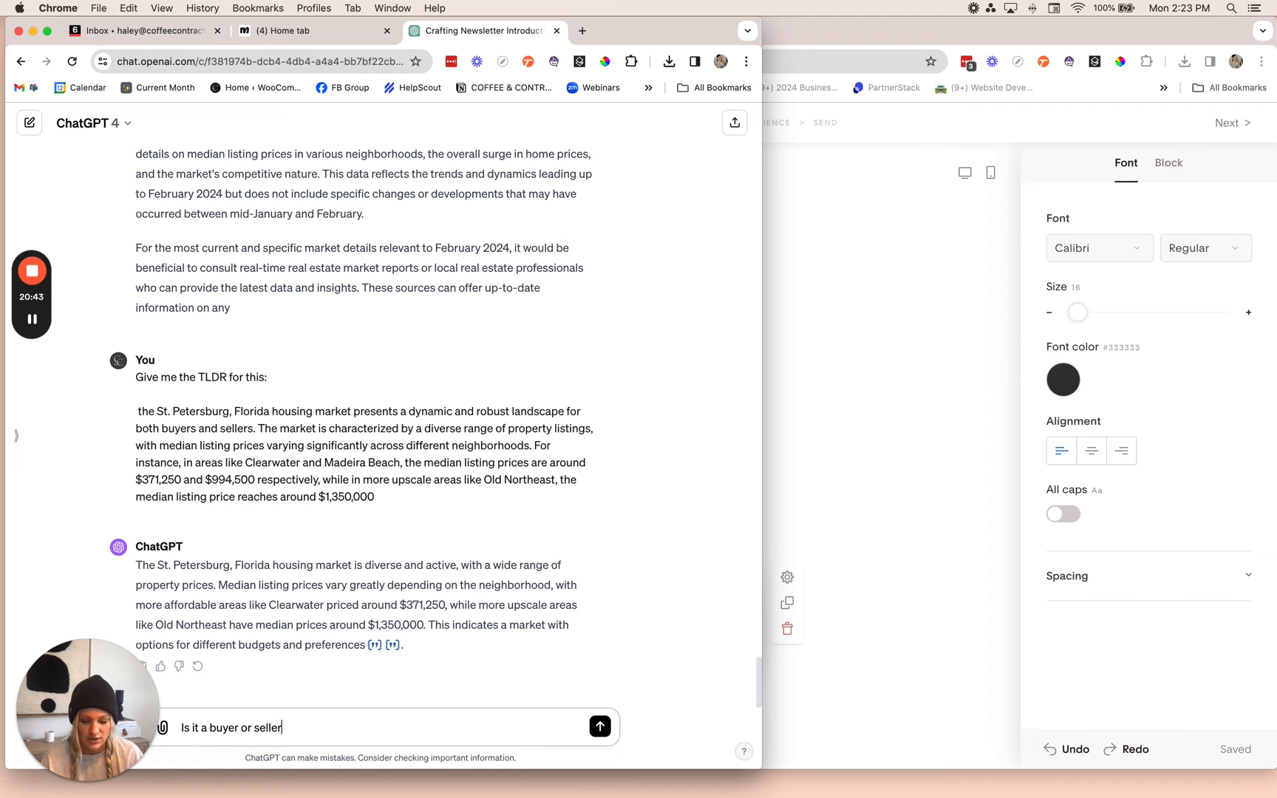
{"action": "type", "text": "s market?"}
{"action": "key", "text": "Return"}
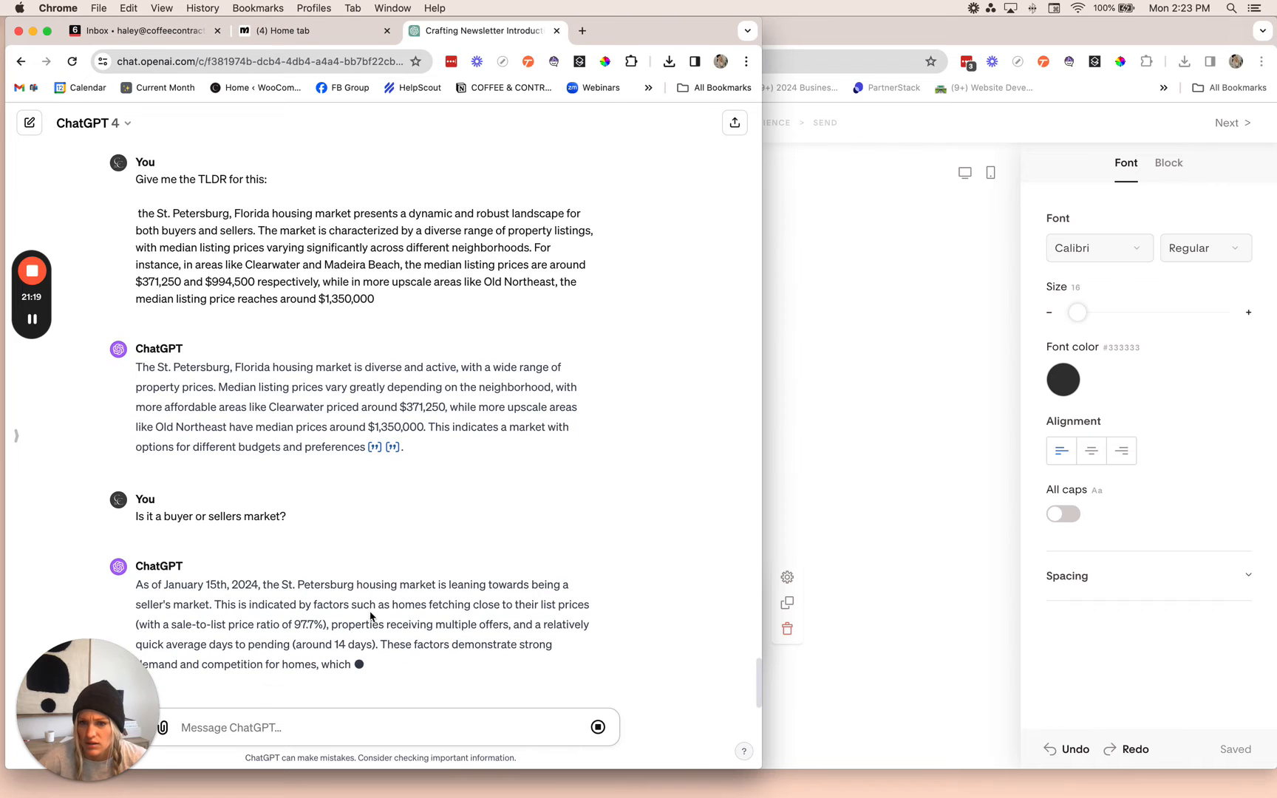
{"action": "left_click_drag", "start_coordinate": [262, 583], "coordinate": [391, 603]}
{"action": "left_click_drag", "start_coordinate": [136, 564], "coordinate": [300, 584]}
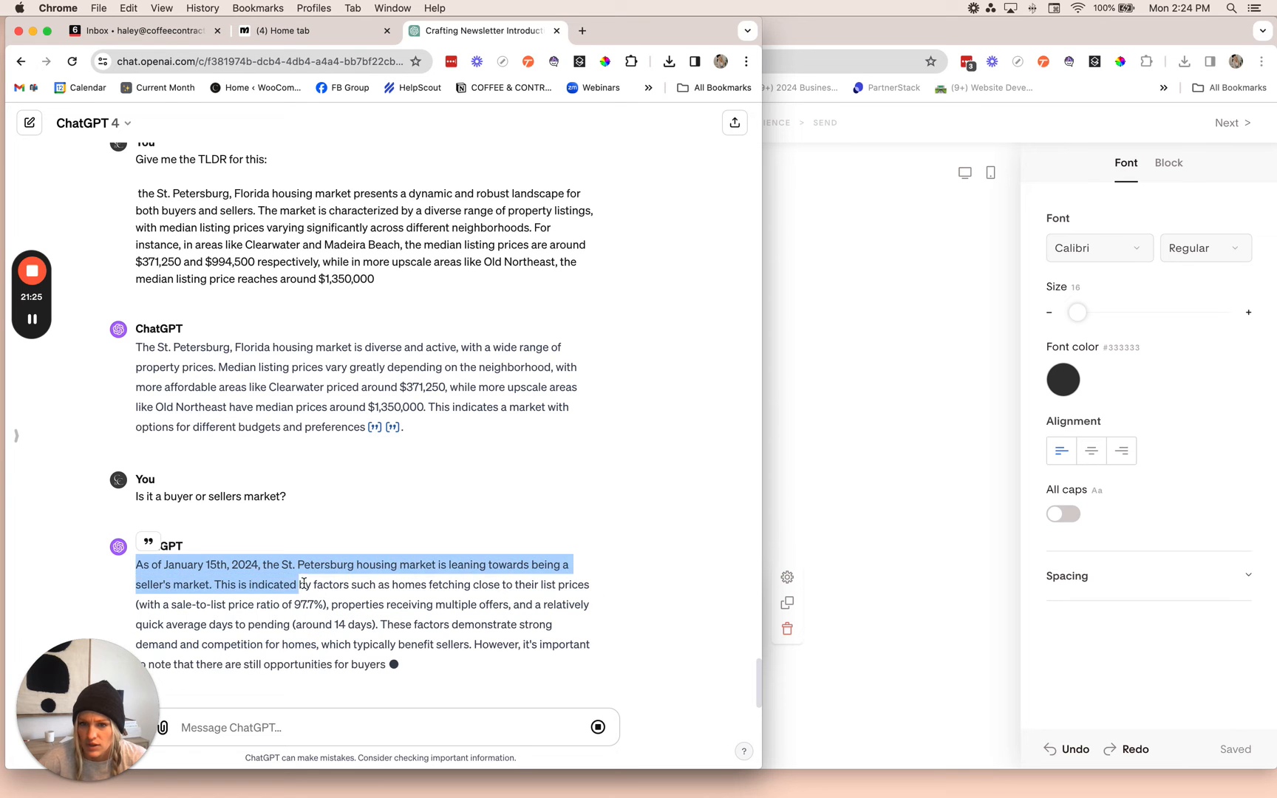
{"action": "scroll", "coordinate": [394, 649], "scroll_direction": "up", "scroll_amount": 1}
{"action": "scroll", "coordinate": [390, 652], "scroll_direction": "down", "scroll_amount": 1}
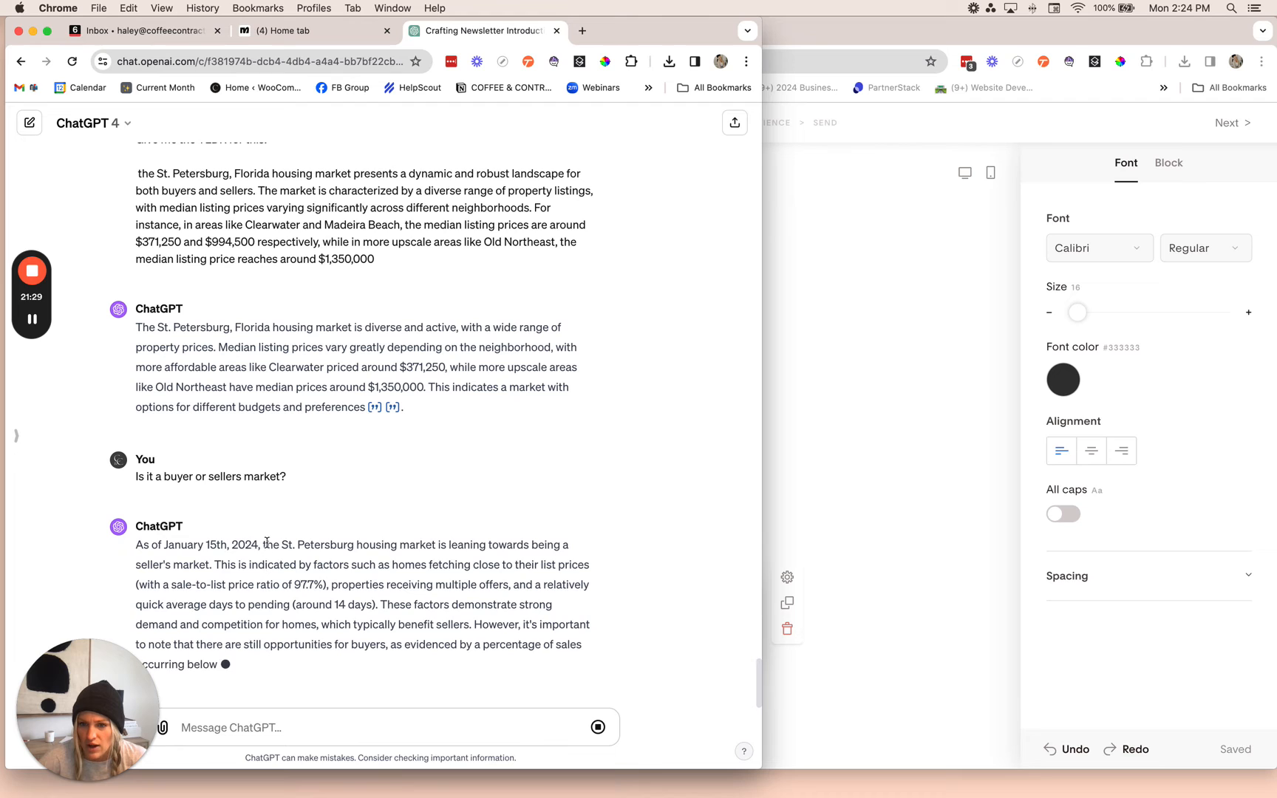
{"action": "left_click_drag", "start_coordinate": [269, 543], "coordinate": [263, 647]}
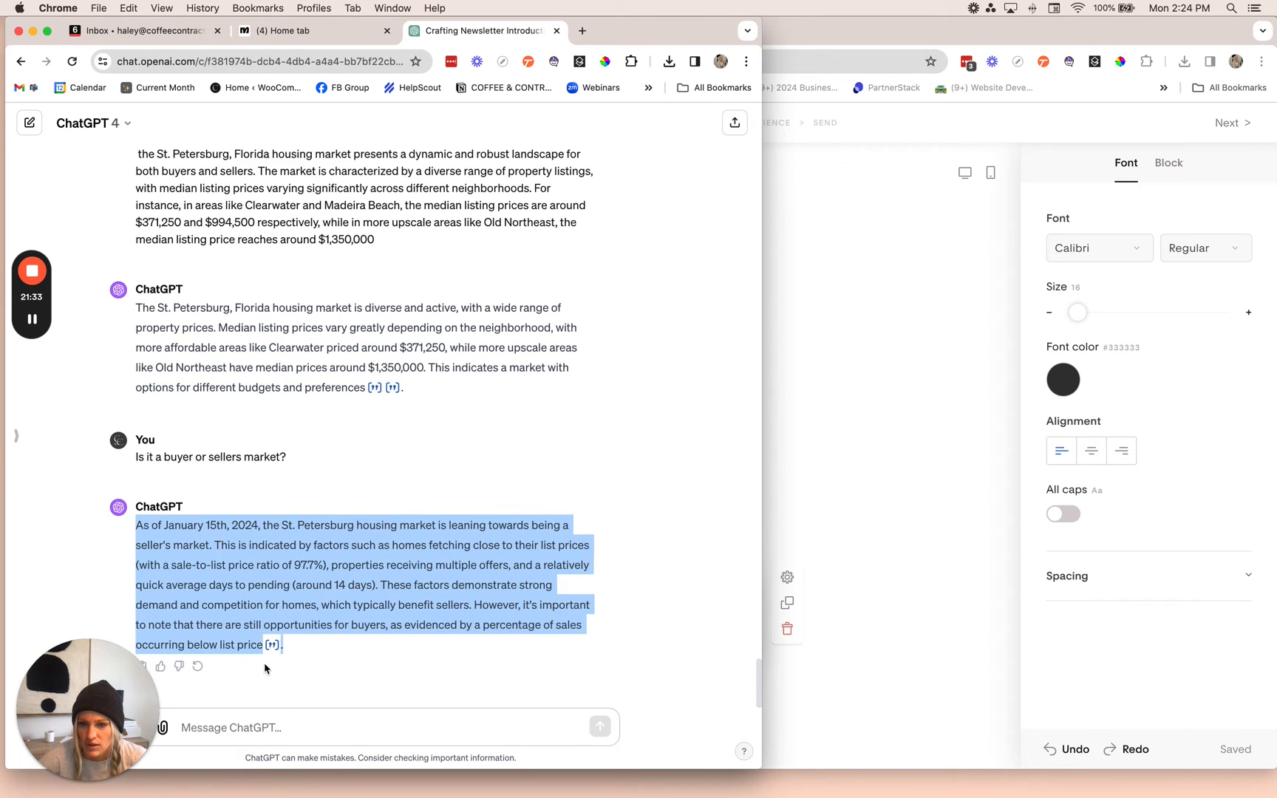
{"action": "left_click", "coordinate": [263, 649]}
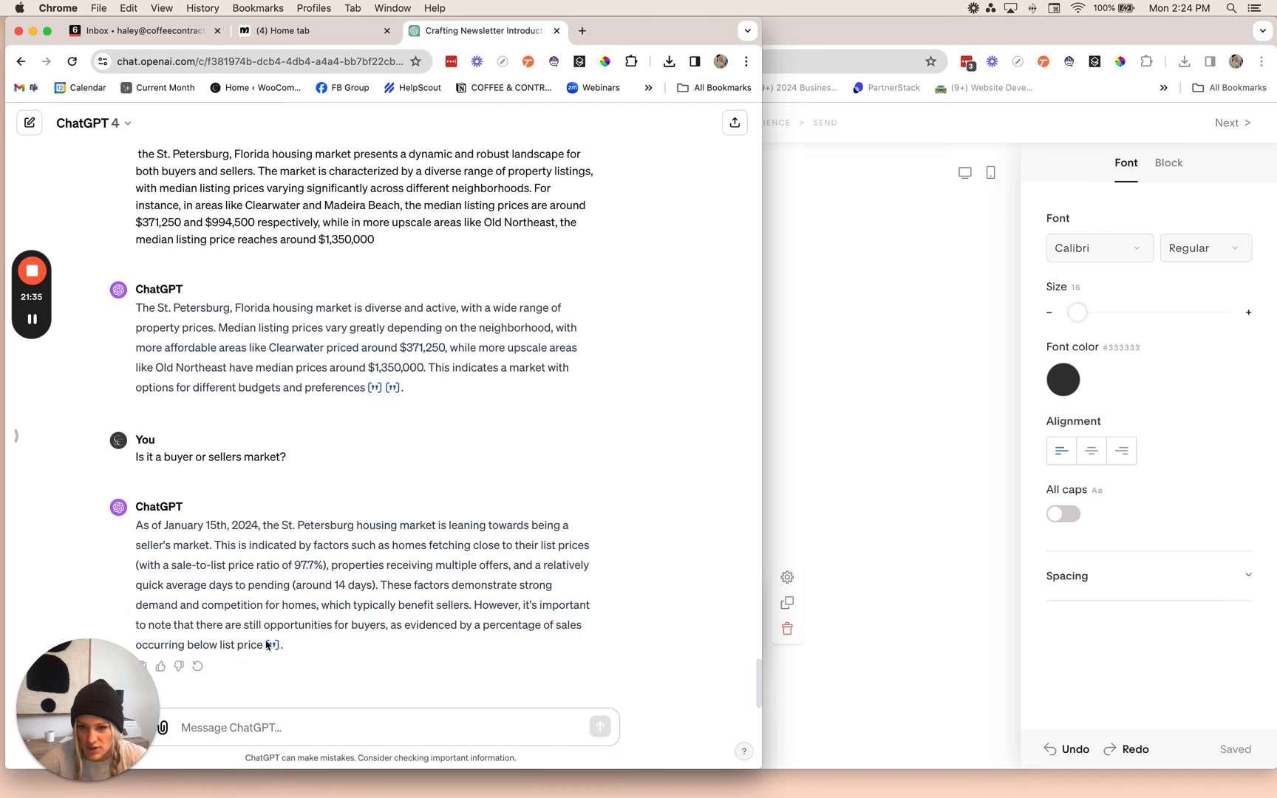
Copy ChatGPT's seller's market answer from "the St. Petersburg housing market" through "occurring below list price", without the opening date.
{"action": "left_click_drag", "start_coordinate": [263, 649], "coordinate": [265, 526]}
{"action": "key", "text": "super+c"}
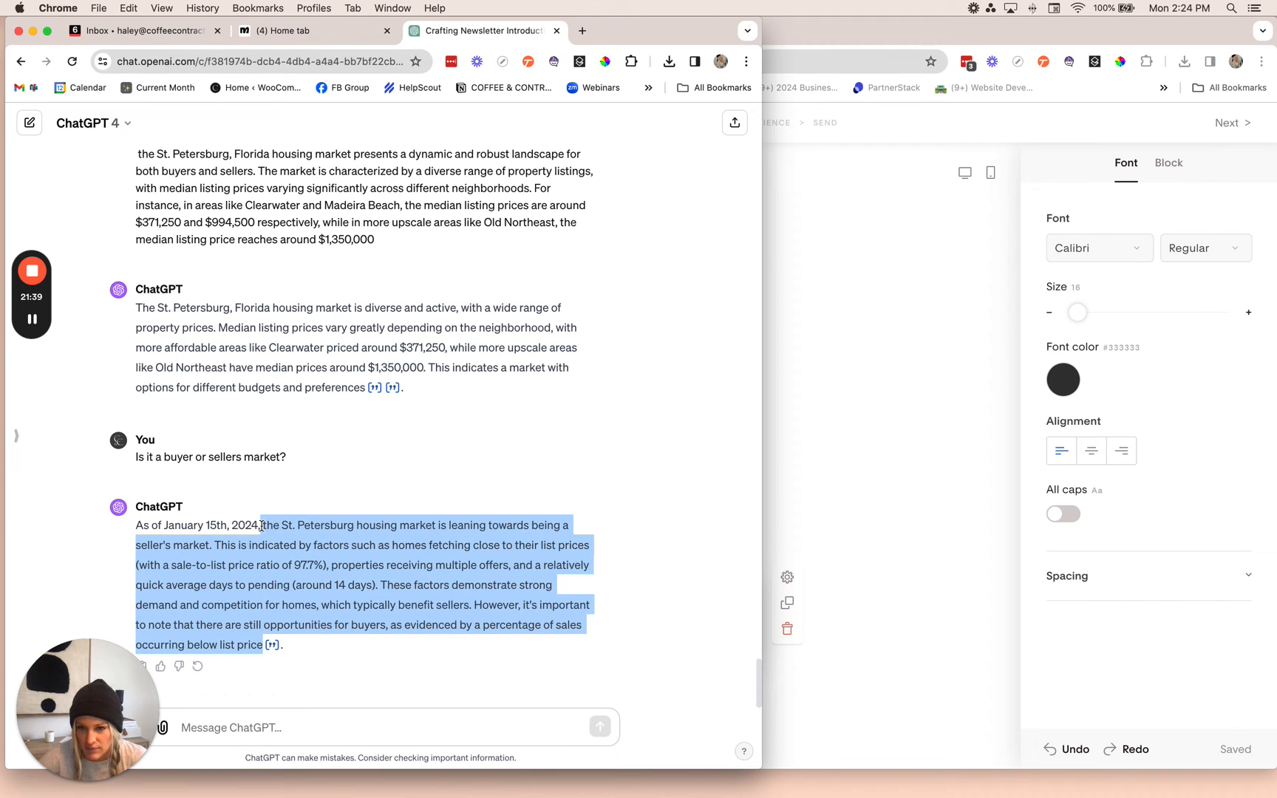
{"action": "right_click", "coordinate": [283, 526]}
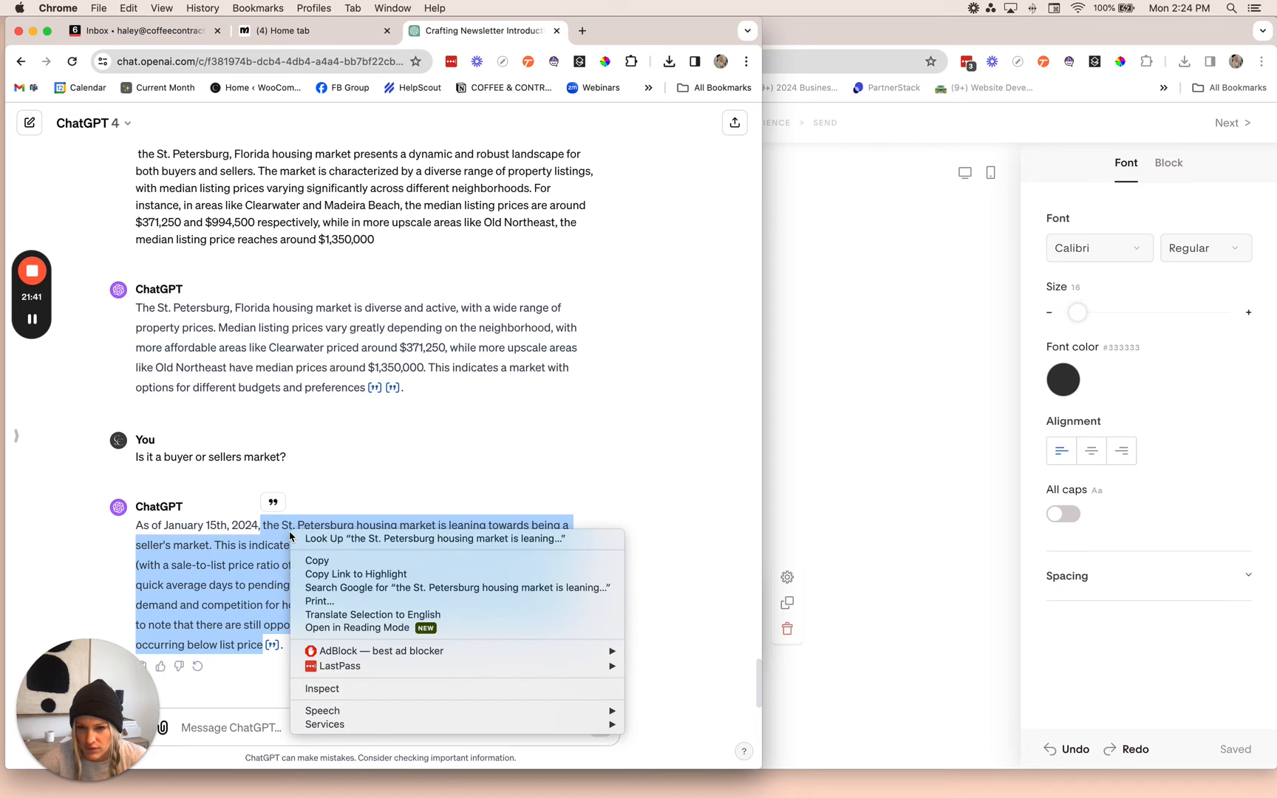
{"action": "left_click", "coordinate": [345, 567]}
{"action": "right_click", "coordinate": [346, 568]}
{"action": "left_click", "coordinate": [381, 598]}
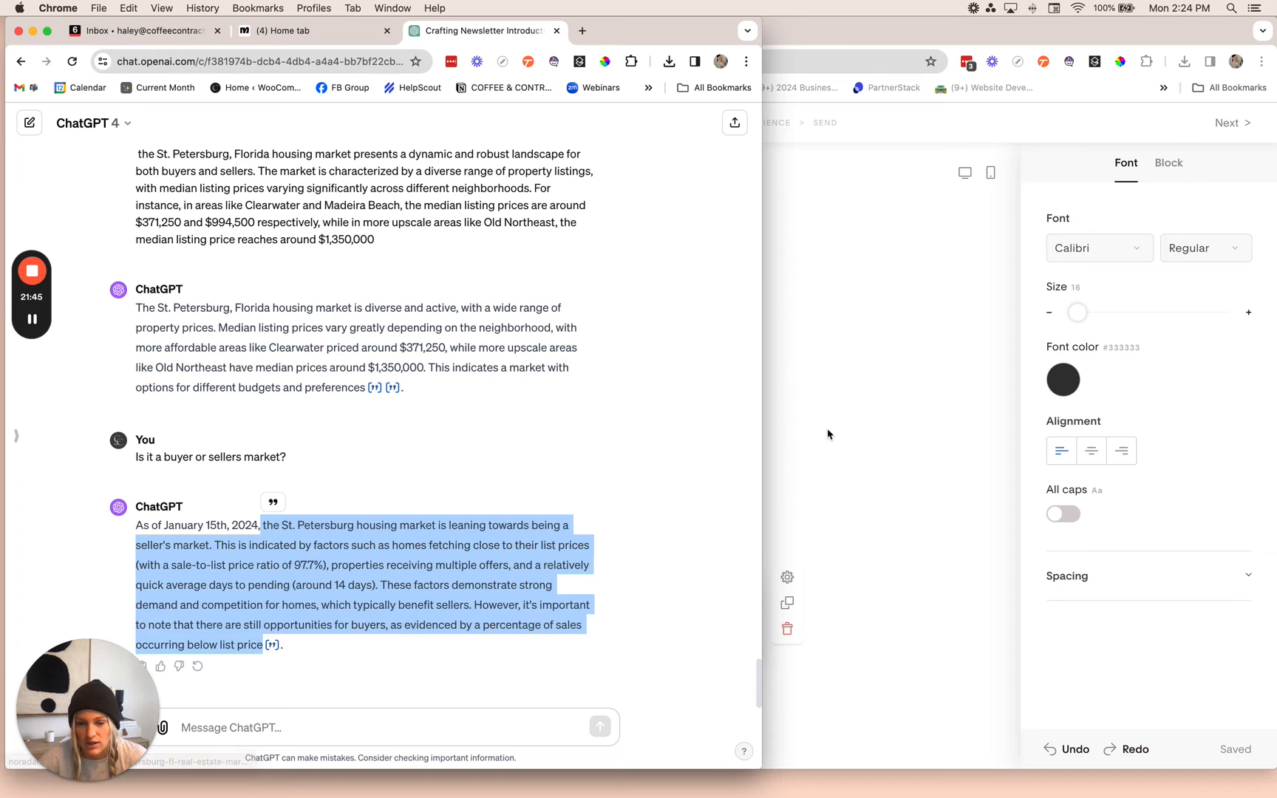
Switch to Flodesk, replace the leftover festival text under the market heading with the copied answer, and capitalize its first word to "The".
{"action": "left_click", "coordinate": [806, 434]}
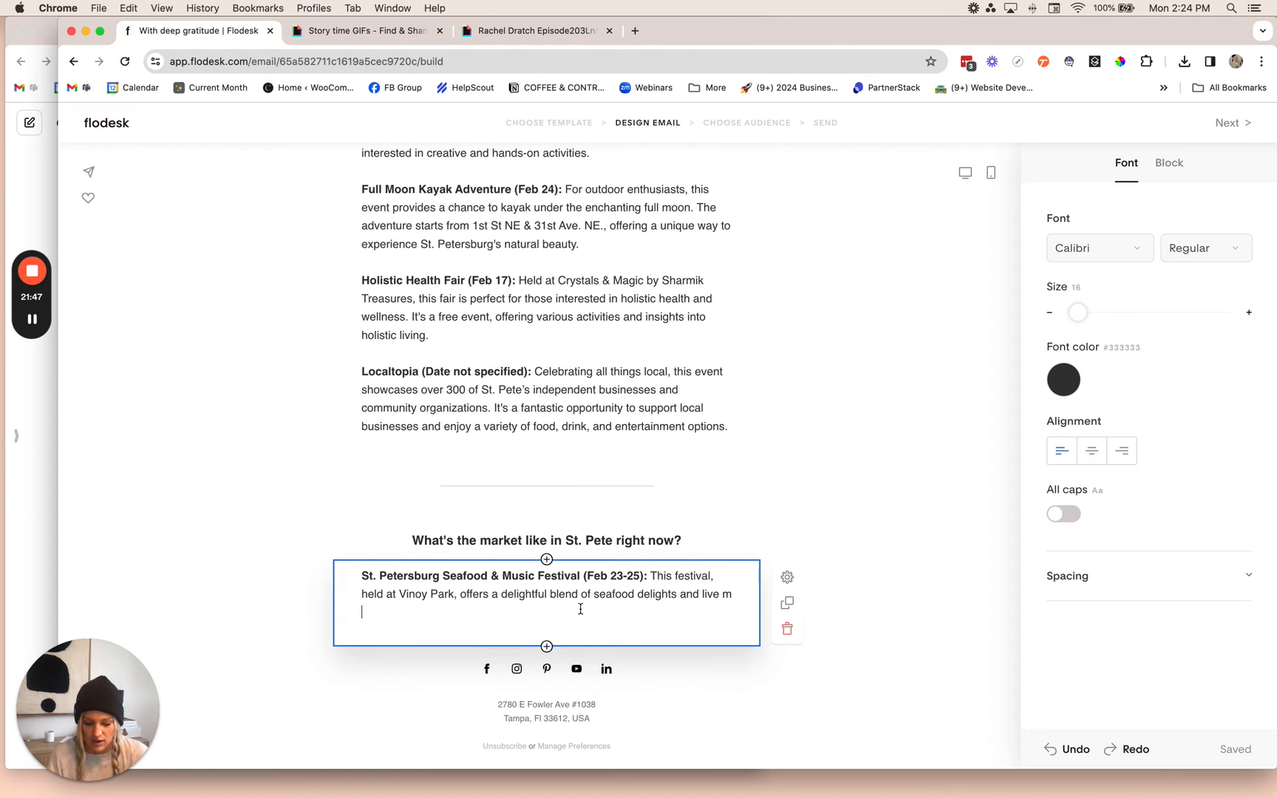
{"action": "key", "text": "super+a"}
{"action": "key", "text": "super+v"}
{"action": "left_click", "coordinate": [368, 578]}
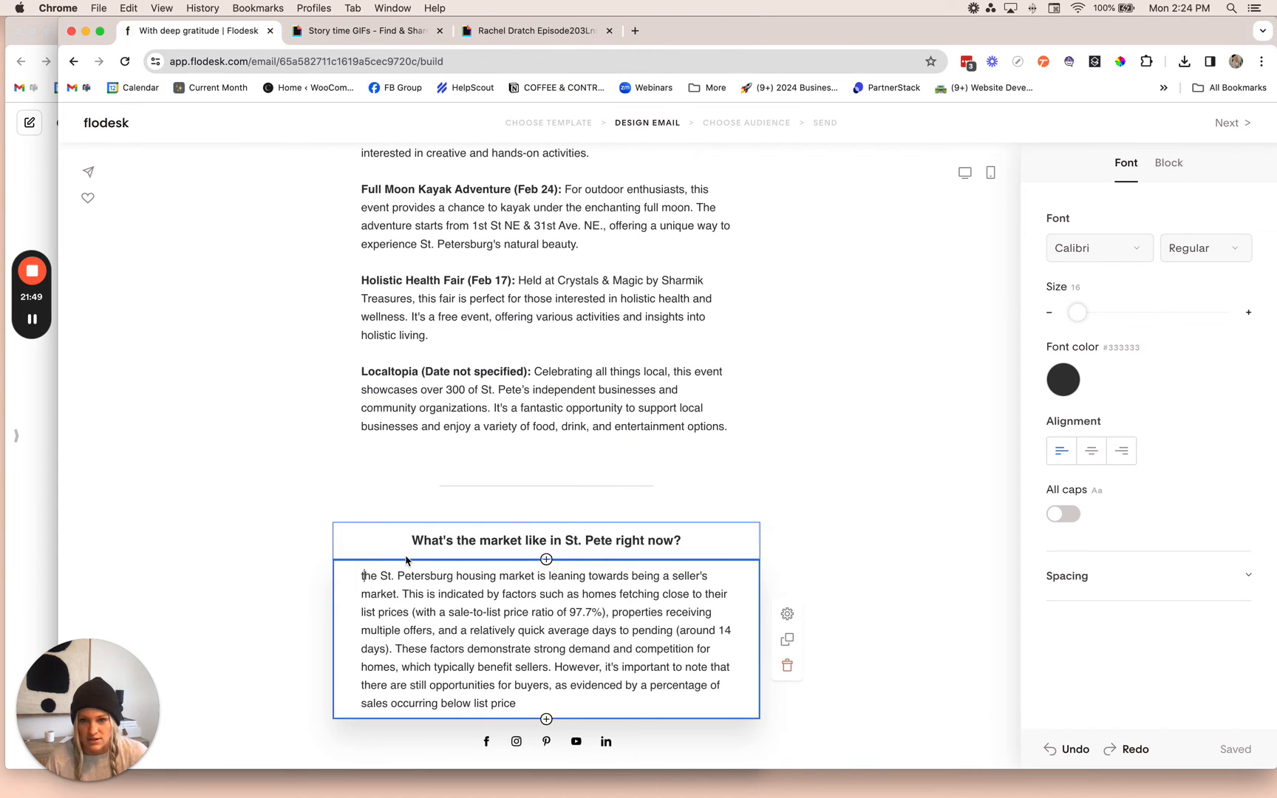
{"action": "key", "text": "BackSpace"}
{"action": "type", "text": "T"}
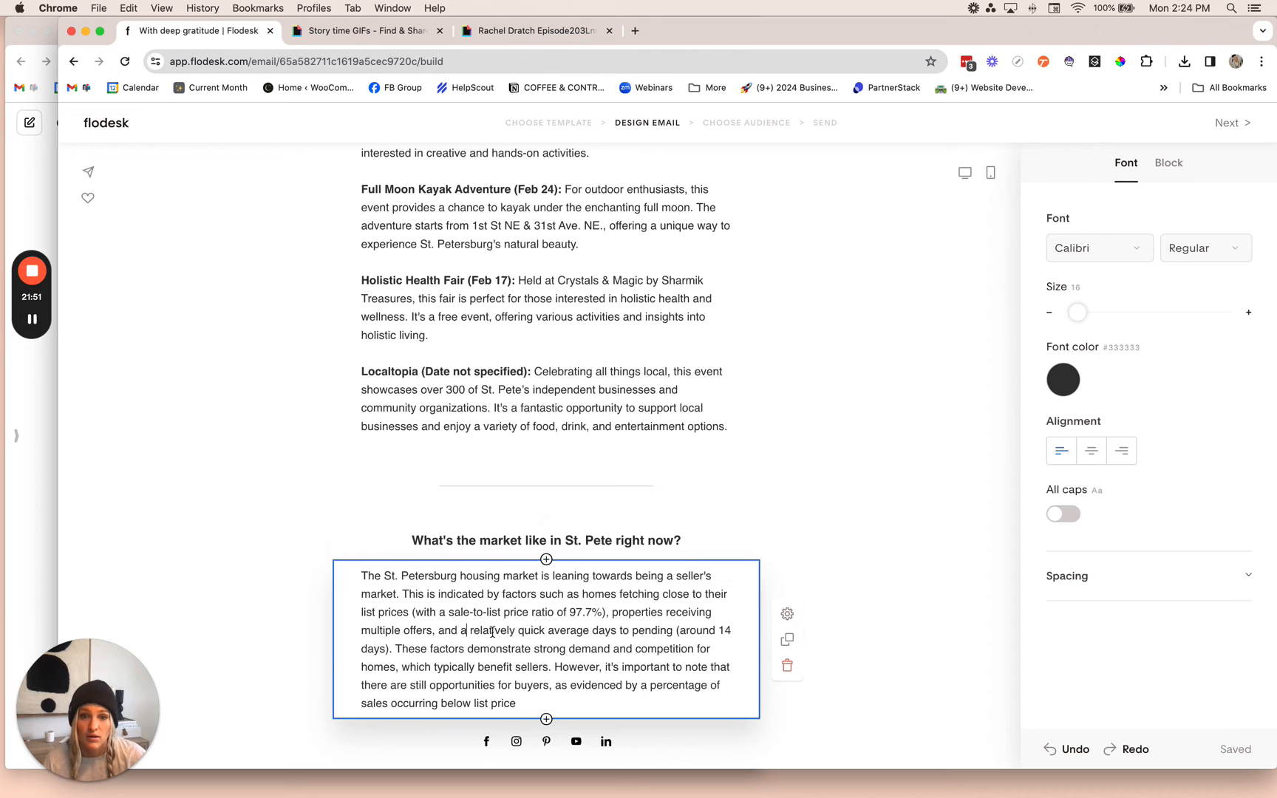
Make the words "seller's market." bold in the first sentence of the market paragraph.
{"action": "left_click_drag", "start_coordinate": [676, 575], "coordinate": [397, 592]}
{"action": "key", "text": "super+b"}
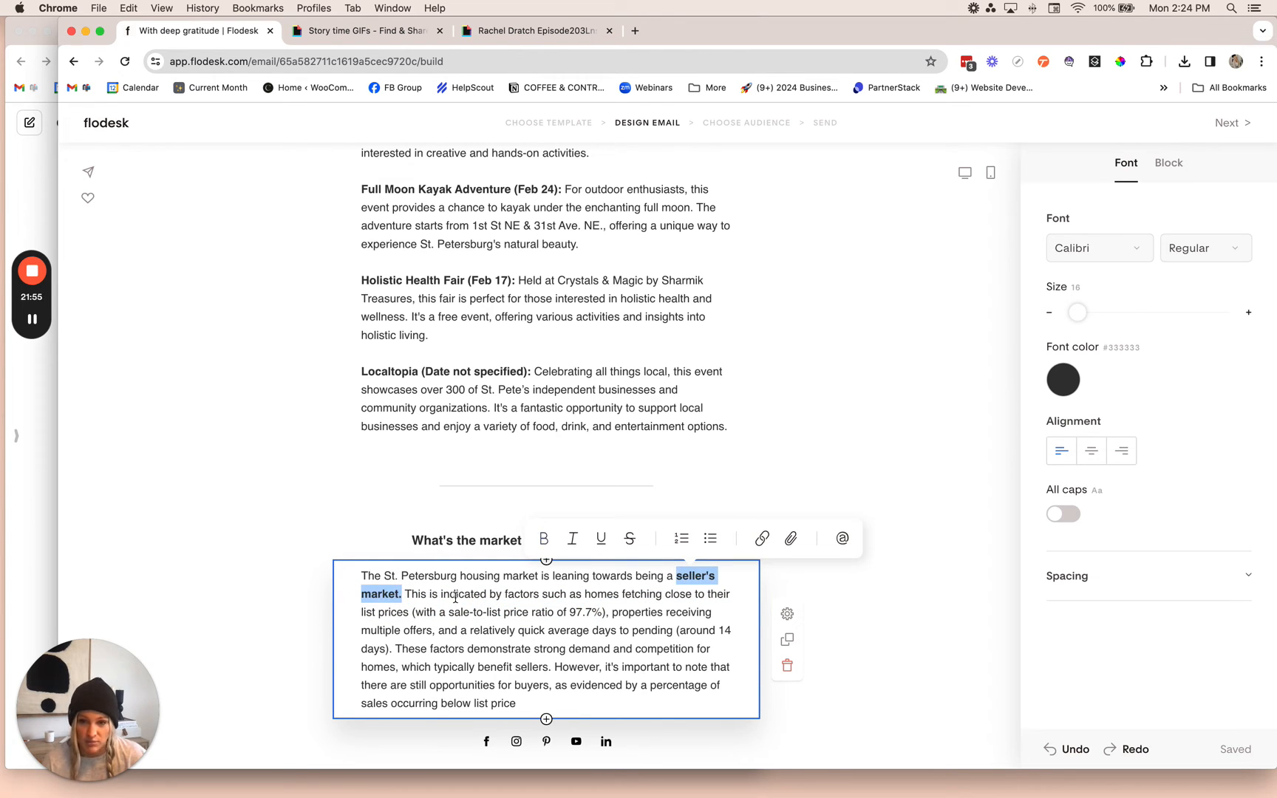
{"action": "left_click", "coordinate": [441, 594]}
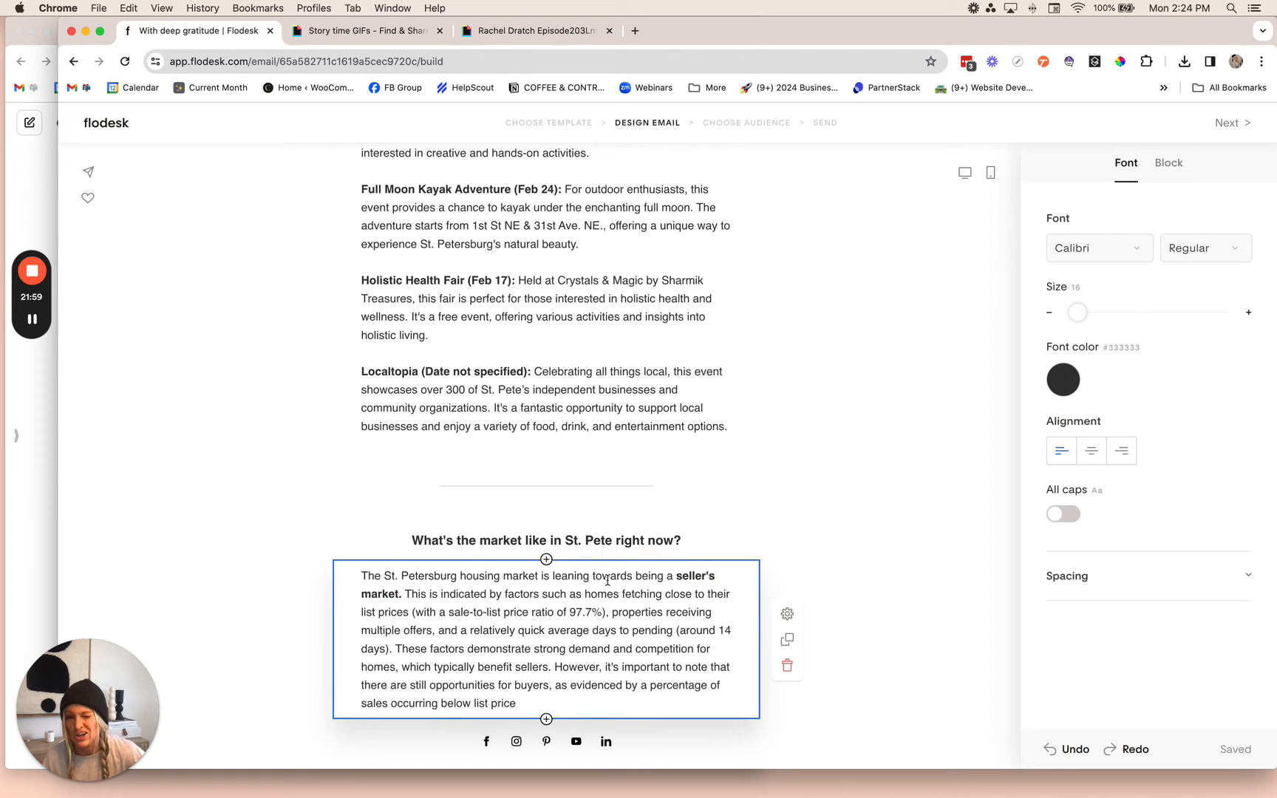
Add a spacer block followed by a divider block directly below the market paragraph.
{"action": "left_click", "coordinate": [894, 487]}
{"action": "scroll", "coordinate": [548, 621], "scroll_direction": "down", "scroll_amount": 2}
{"action": "left_click", "coordinate": [546, 646]}
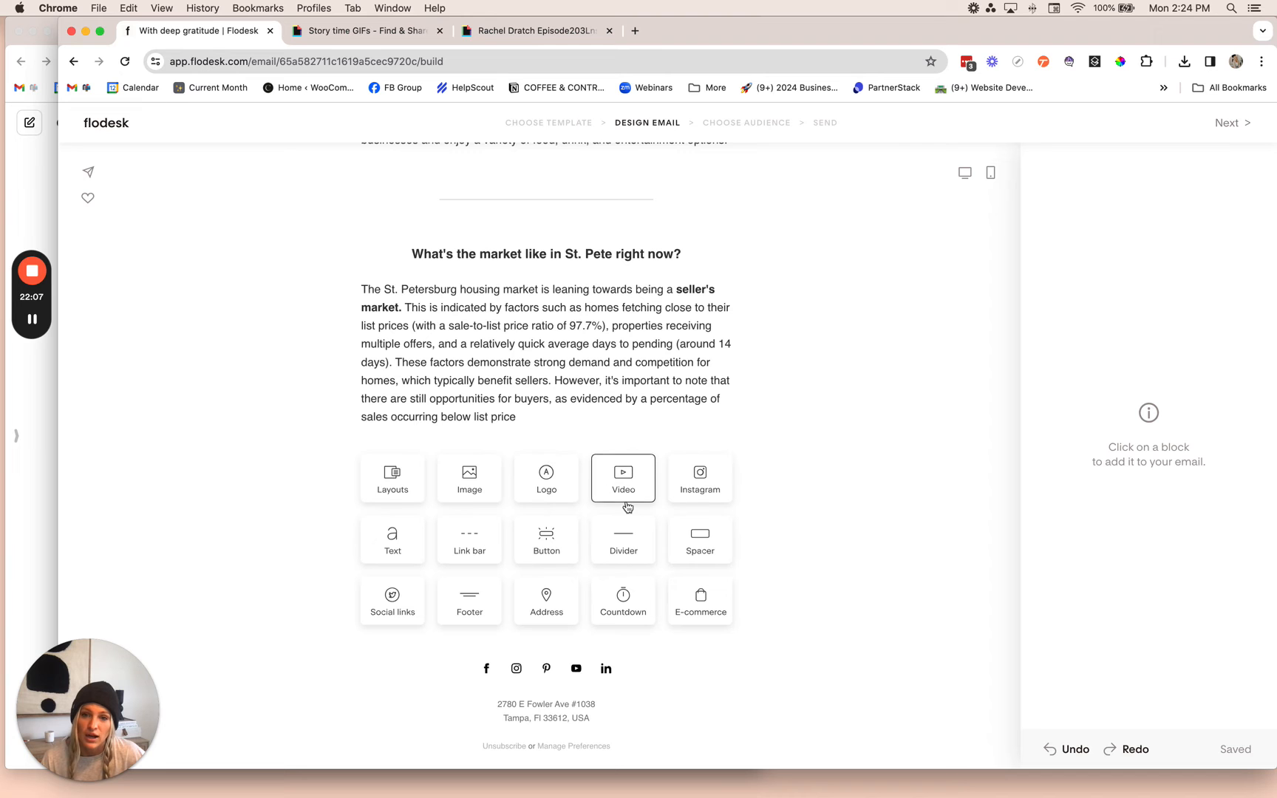
{"action": "left_click", "coordinate": [702, 544]}
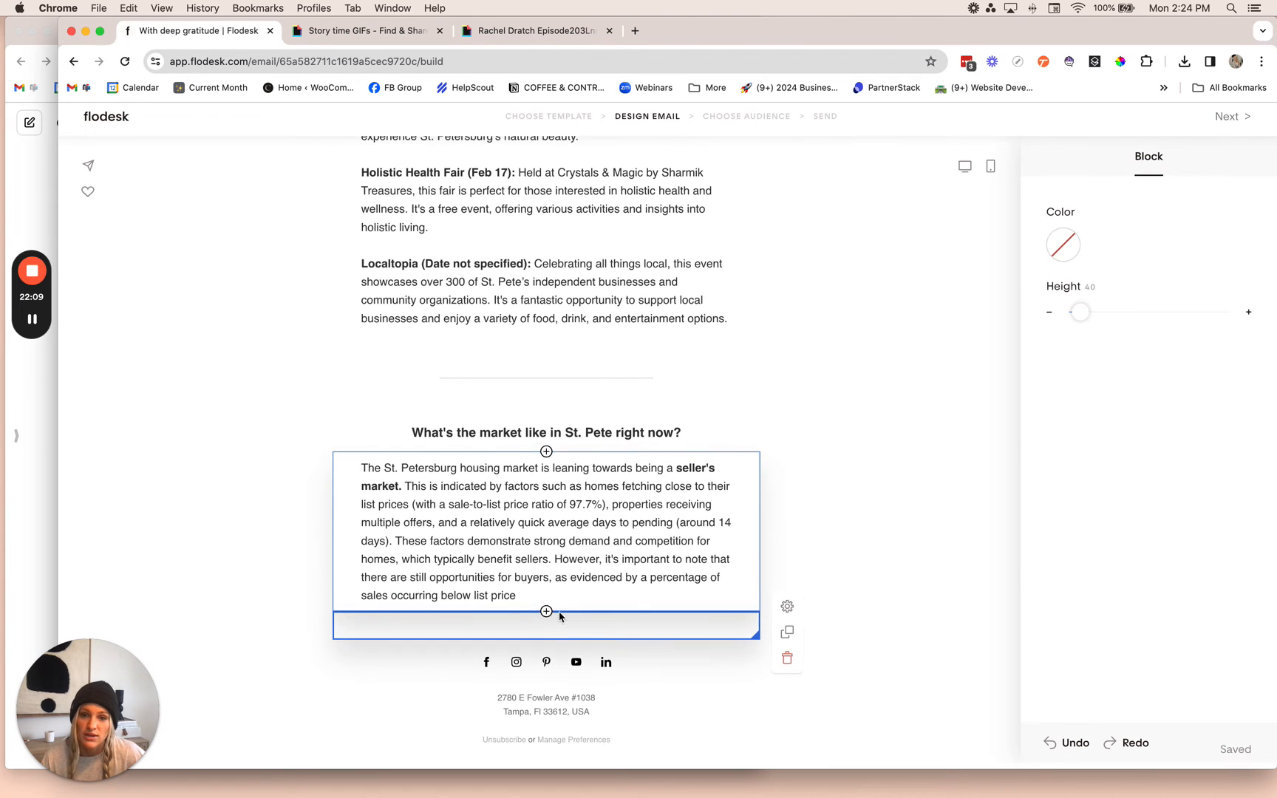
{"action": "left_click", "coordinate": [547, 642]}
{"action": "scroll", "coordinate": [643, 639], "scroll_direction": "down", "scroll_amount": 5}
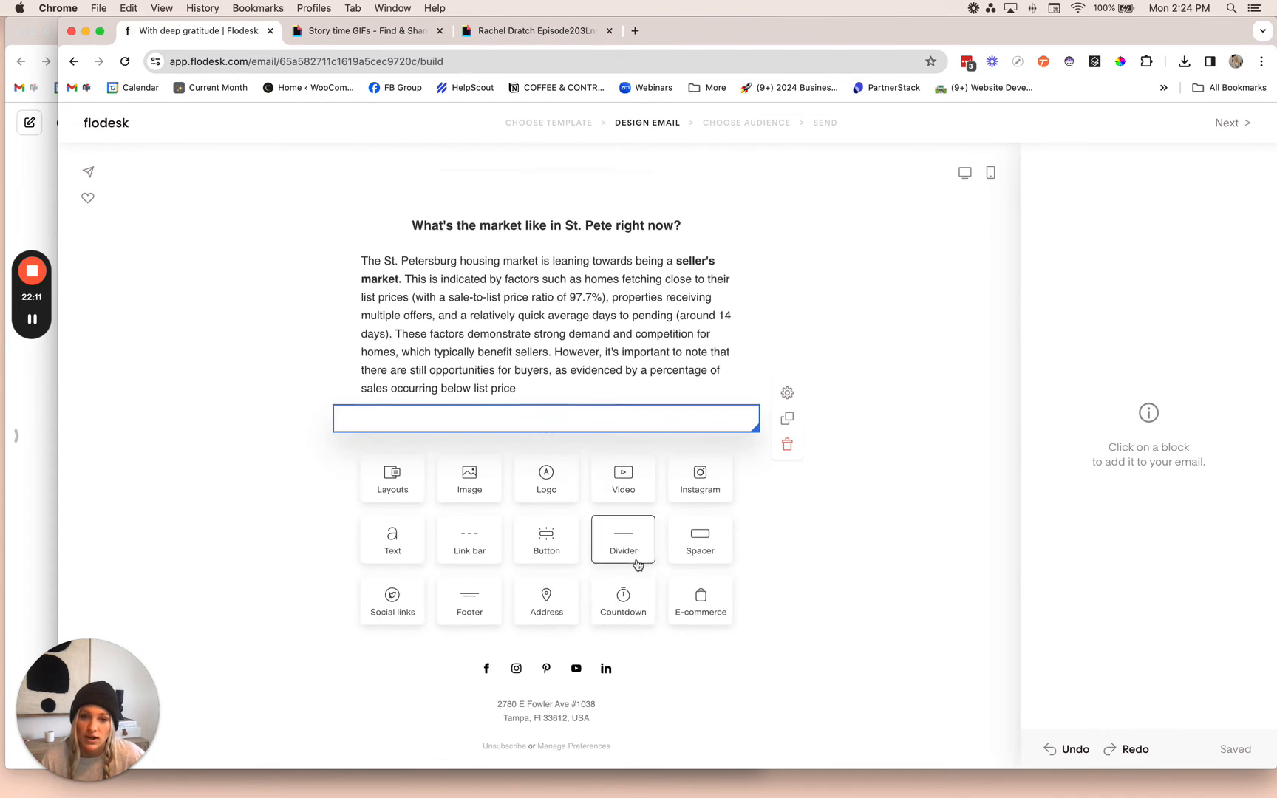
{"action": "left_click", "coordinate": [634, 543]}
Add another spacer and a text block beneath the new divider, with all of the block's placeholder text selected.
{"action": "left_click", "coordinate": [547, 647]}
{"action": "scroll", "coordinate": [704, 661], "scroll_direction": "down", "scroll_amount": 5}
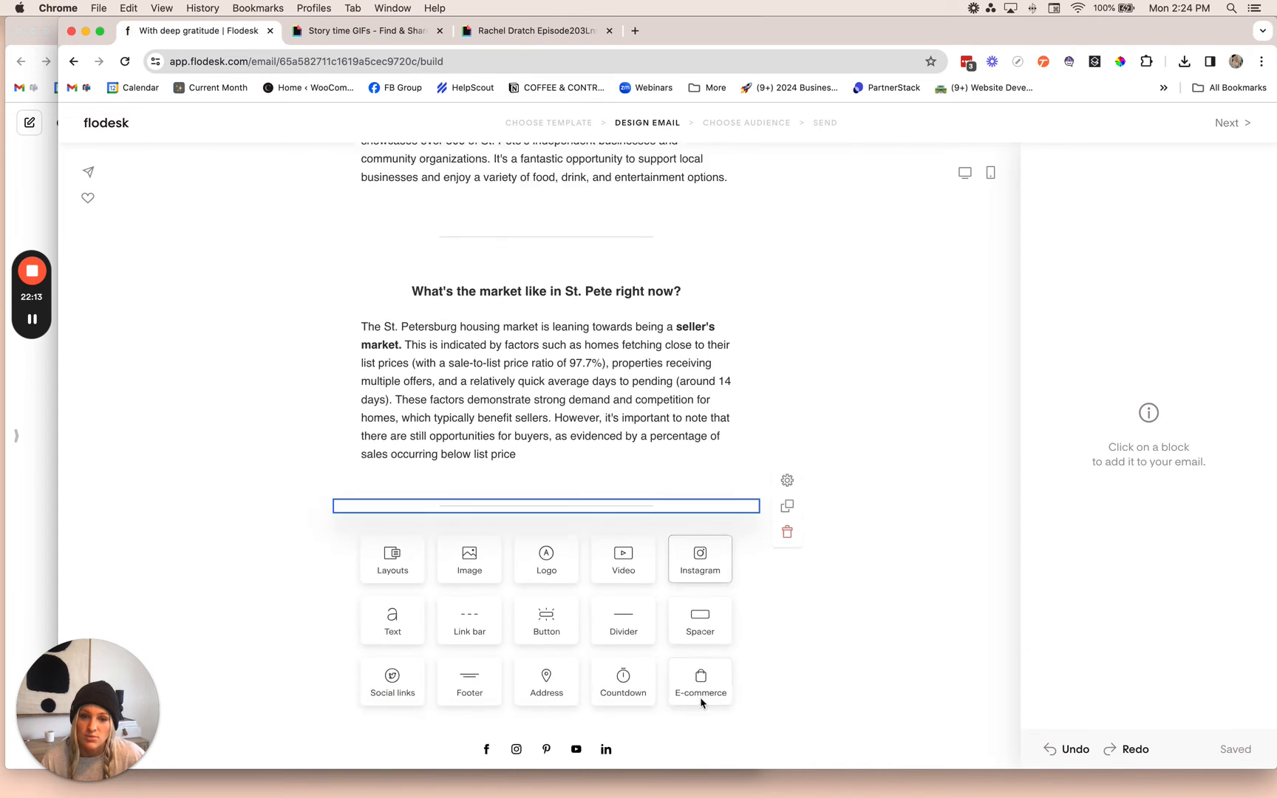
{"action": "left_click", "coordinate": [702, 537]}
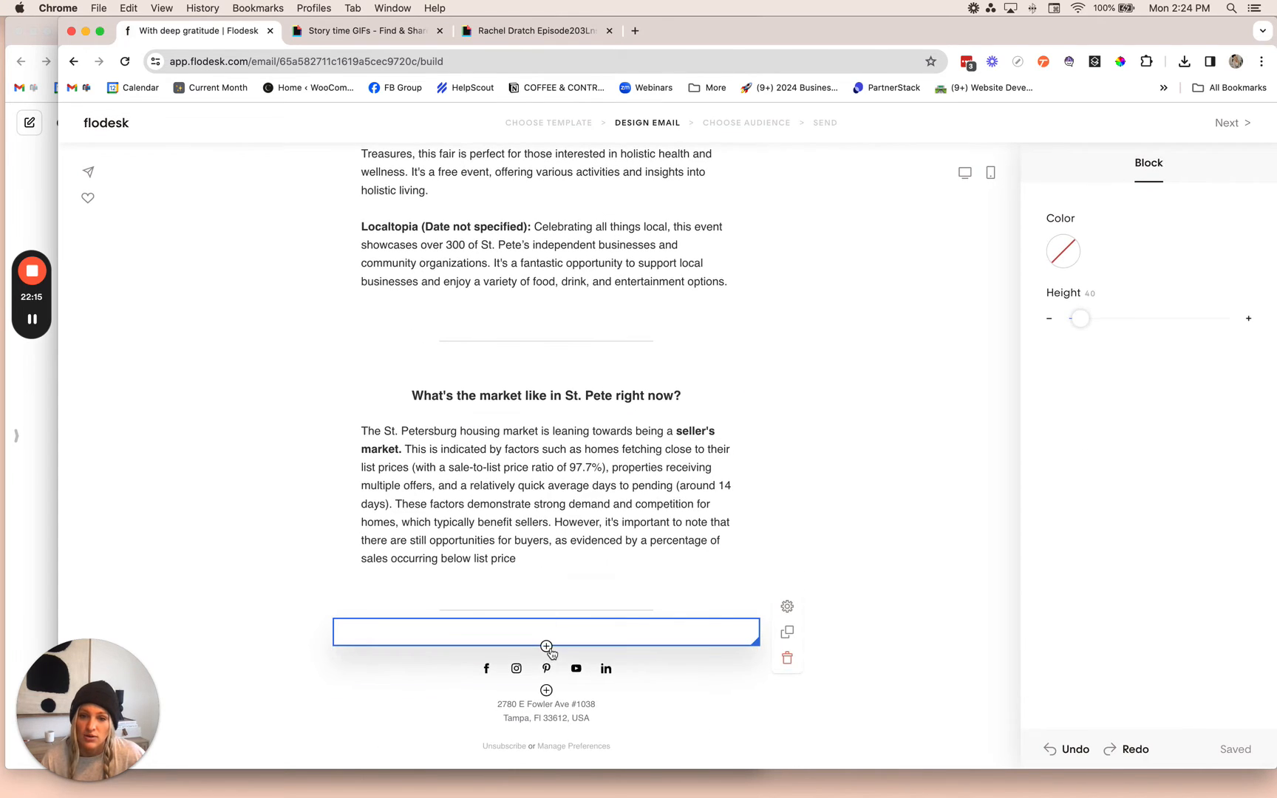
{"action": "left_click", "coordinate": [547, 647]}
{"action": "scroll", "coordinate": [525, 628], "scroll_direction": "down", "scroll_amount": 5}
{"action": "left_click", "coordinate": [393, 547]}
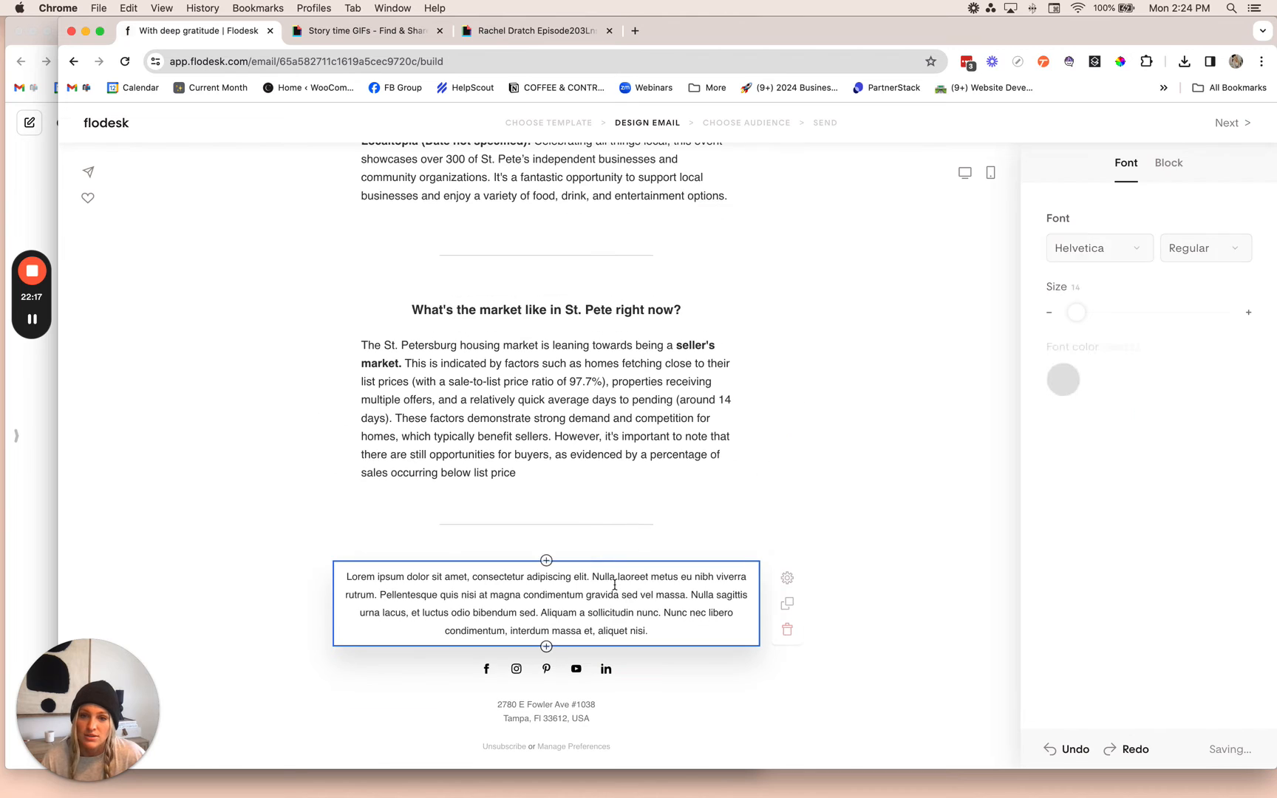
{"action": "left_click", "coordinate": [589, 608]}
{"action": "key", "text": "super+a"}
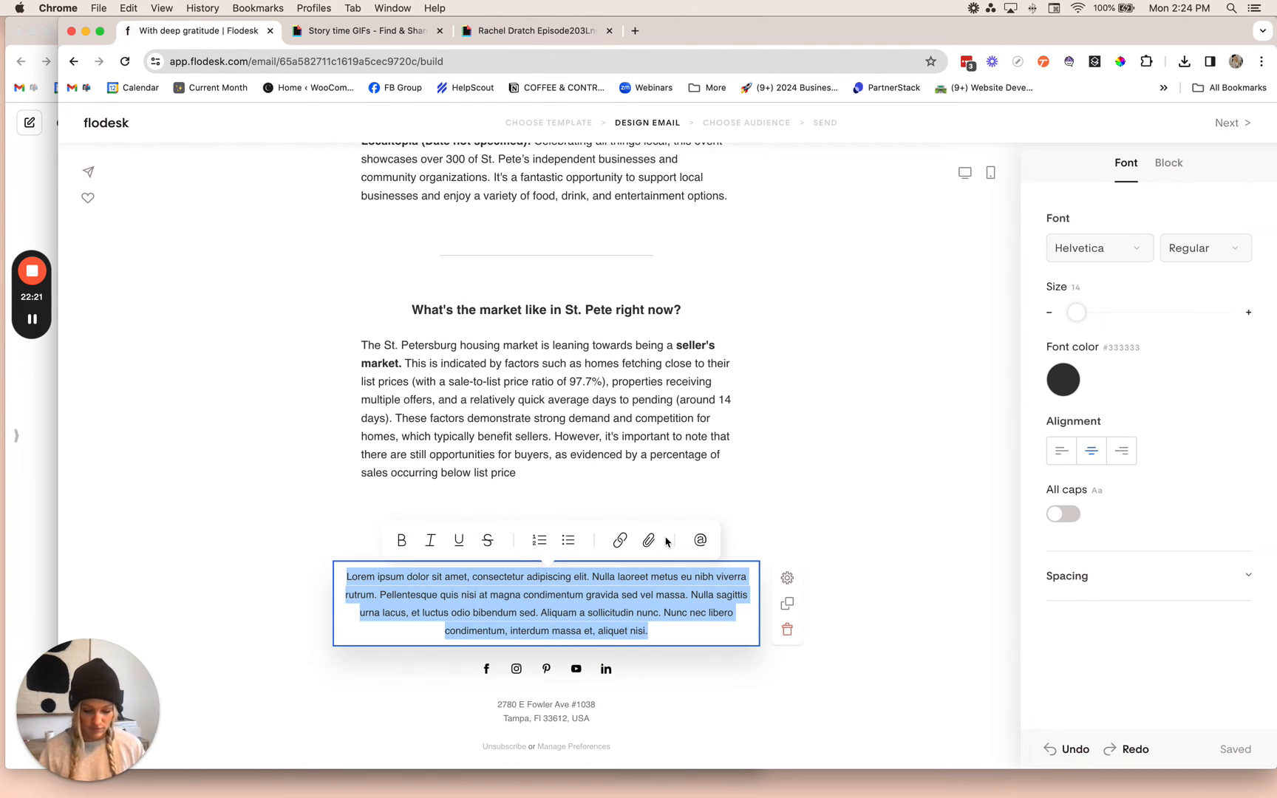
Switch to ChatGPT and begin a prompt for a closing email blurb, about 2 sentences, saying I'd LOVE to talk real estate even if they're not moving for years.
{"action": "left_click", "coordinate": [34, 449]}
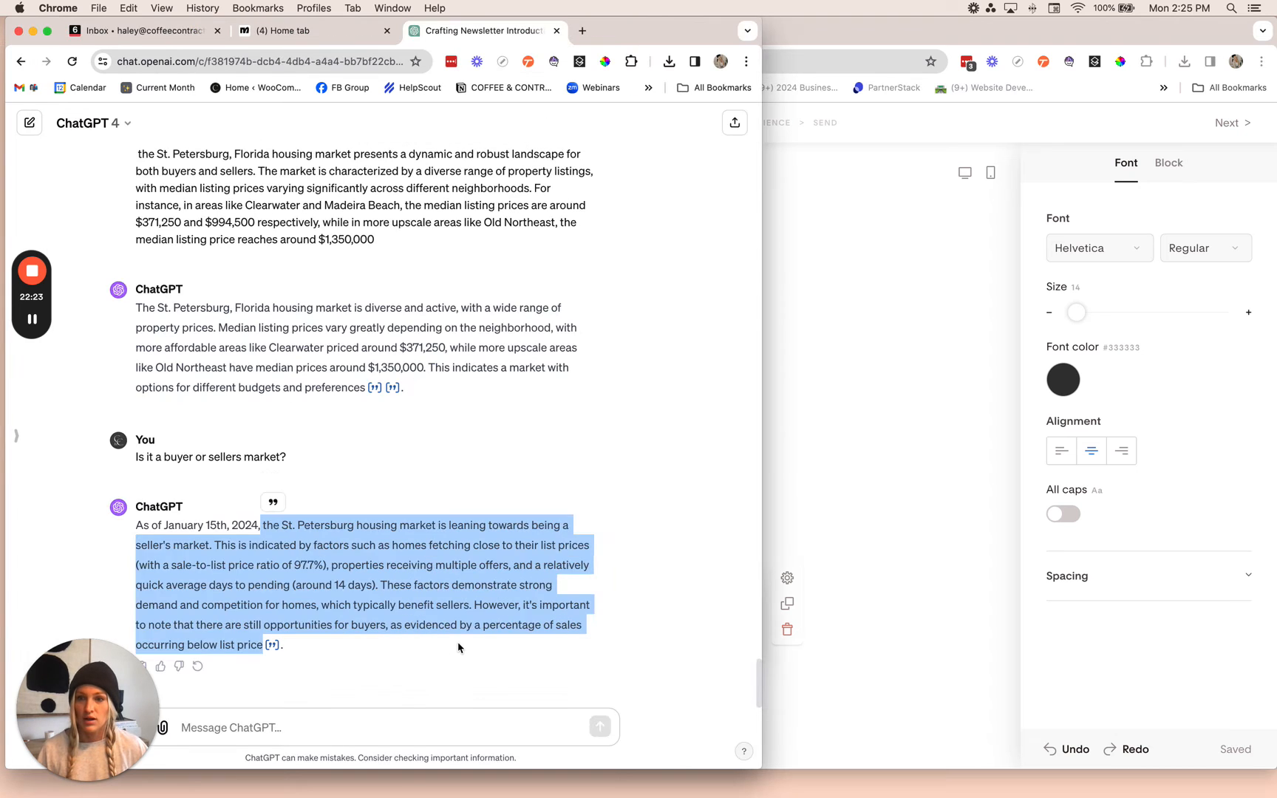
{"action": "left_click", "coordinate": [367, 731]}
{"action": "type", "text": "Write me a blurb"}
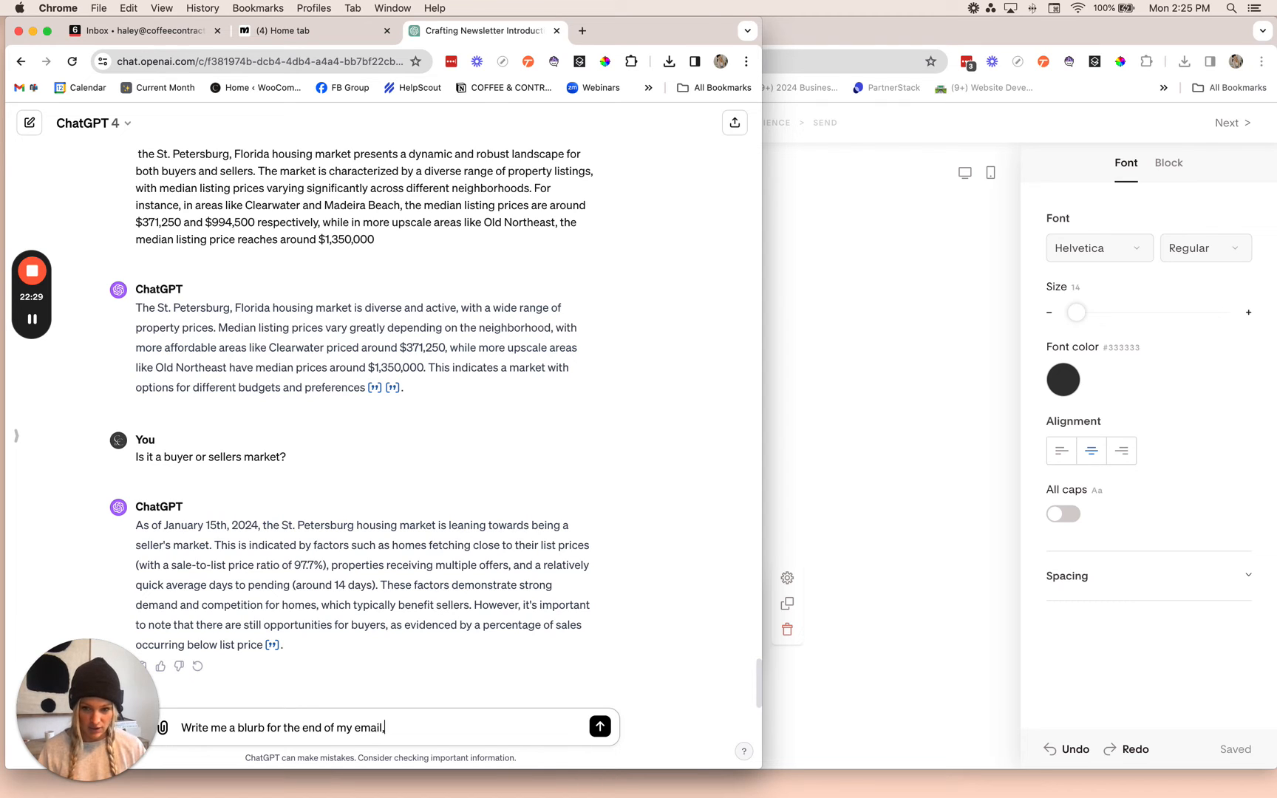
{"action": "type", "text": "for the end of my email, about"}
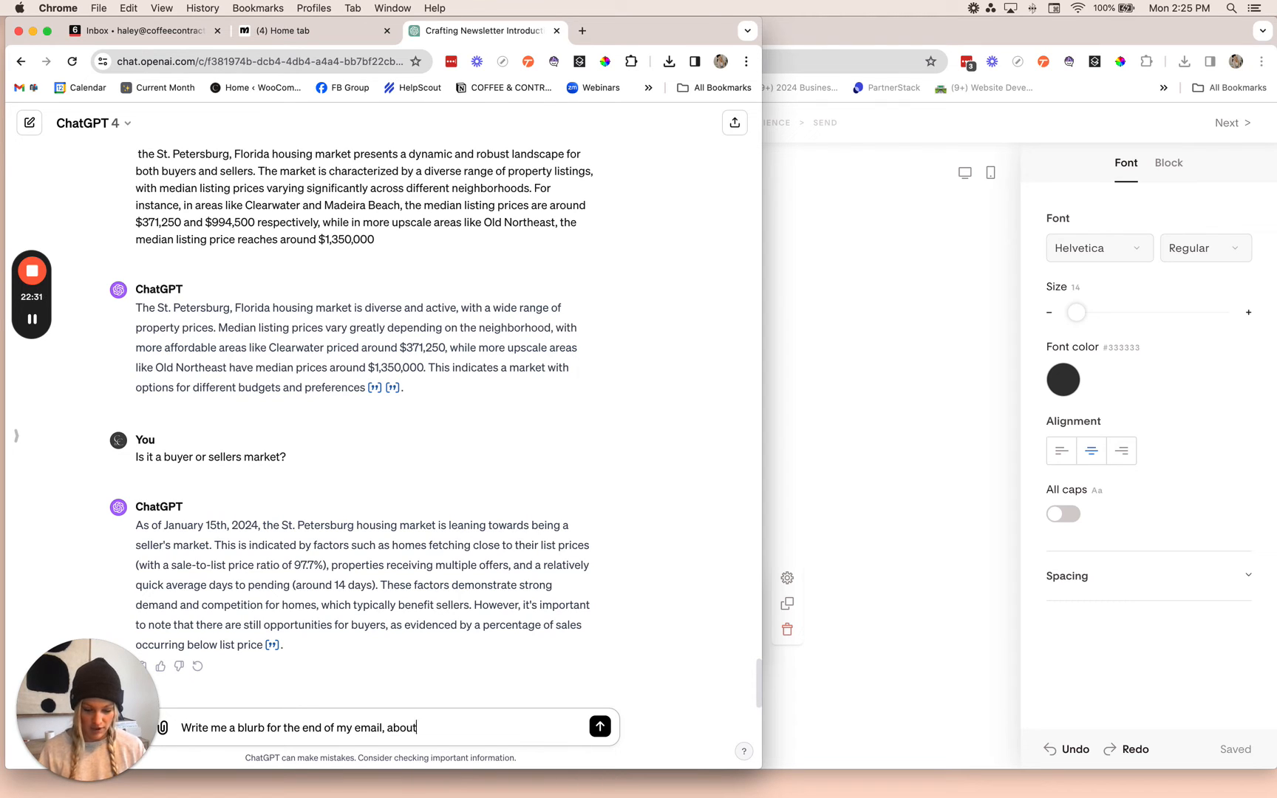
{"action": "type", "text": " 2 sentences,"}
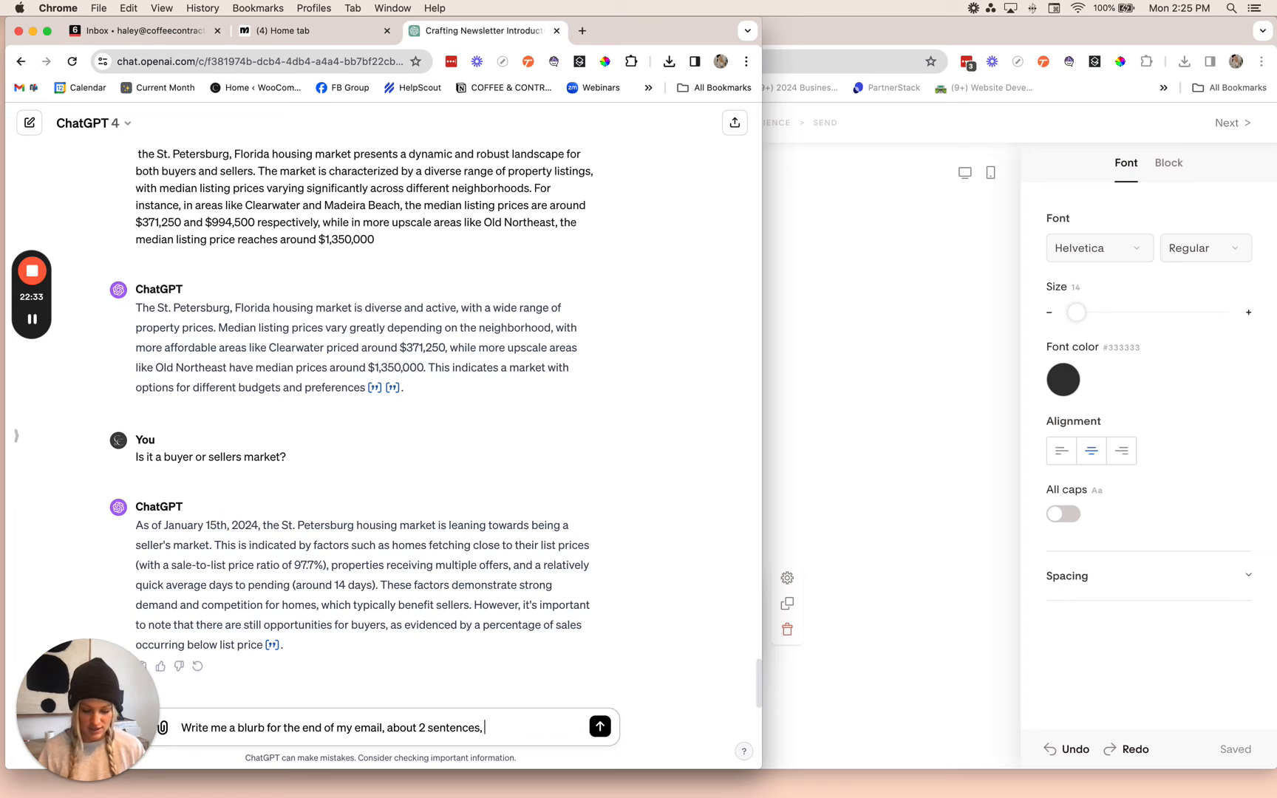
{"action": "type", "text": " telling p[eople th"}
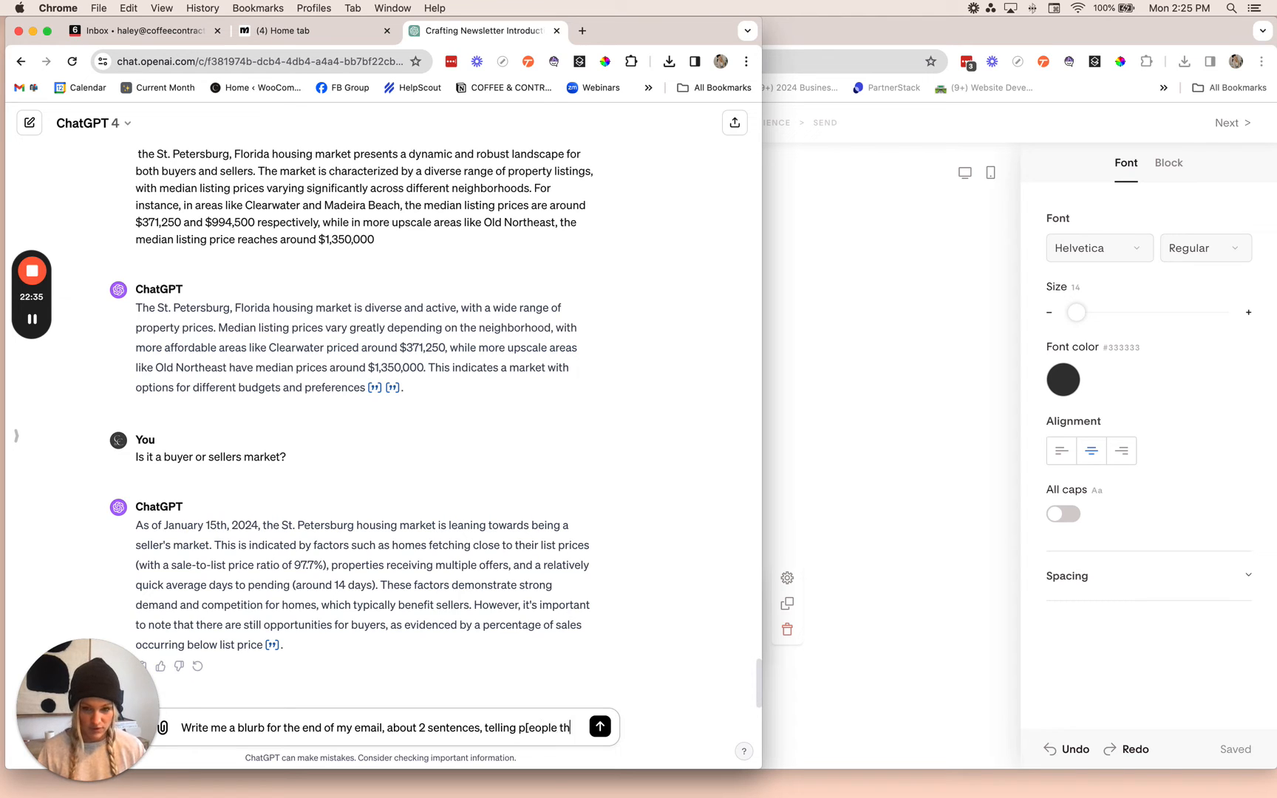
{"action": "type", "text": "at I wou"}
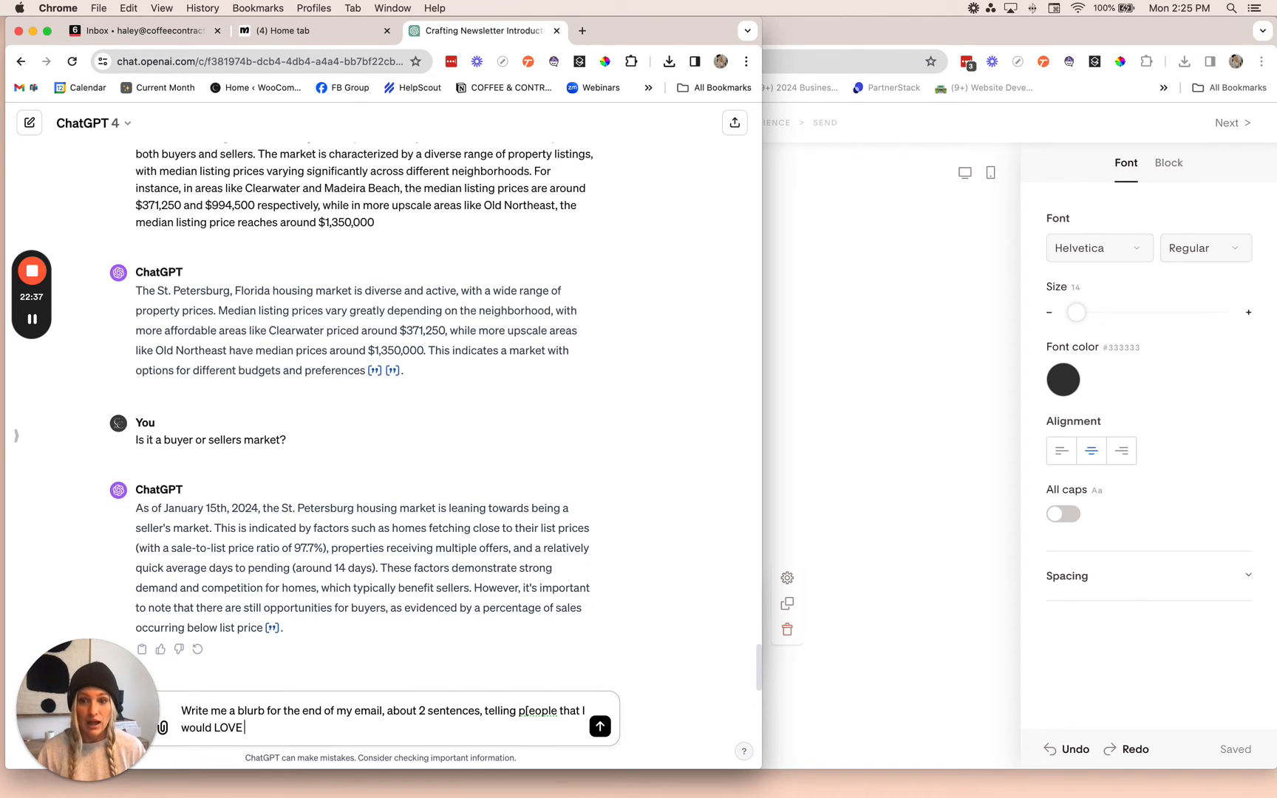
{"action": "type", "text": "ld LOVE to talk abo"}
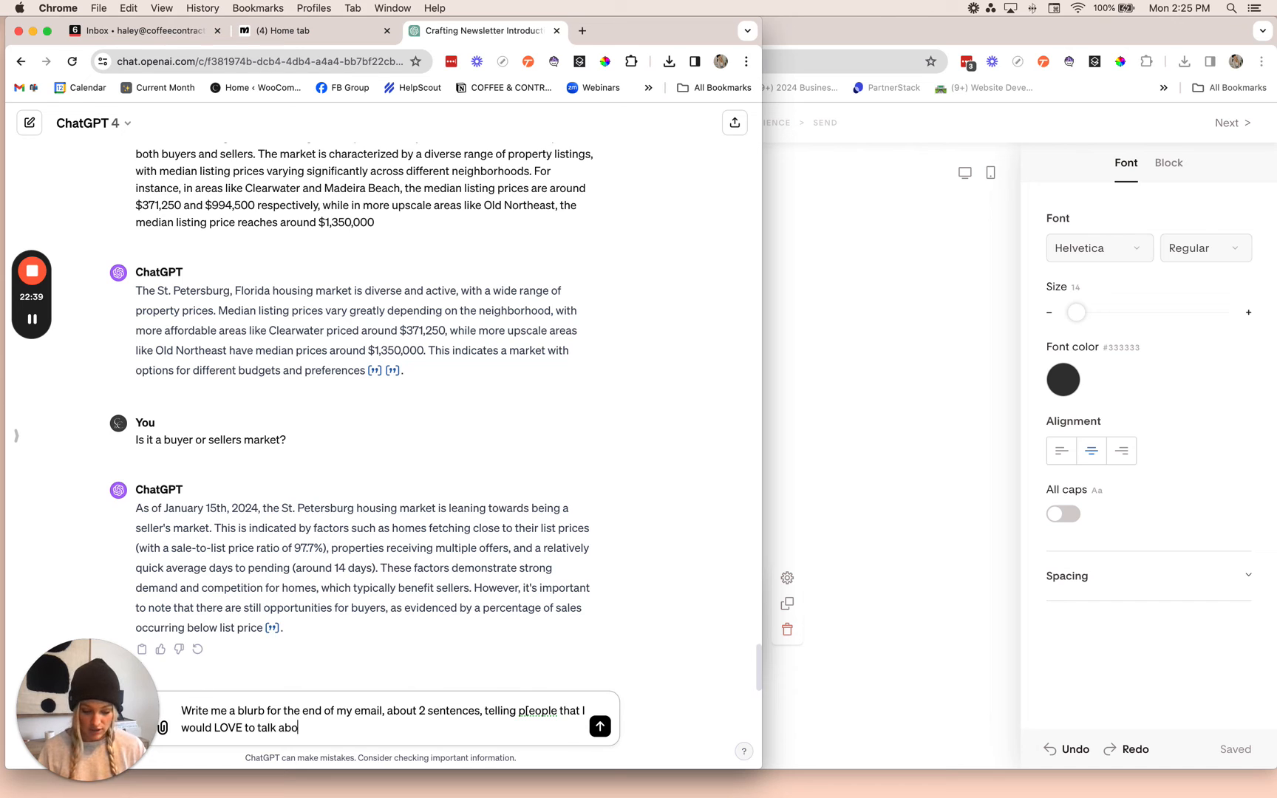
{"action": "type", "text": "ut real estate with "}
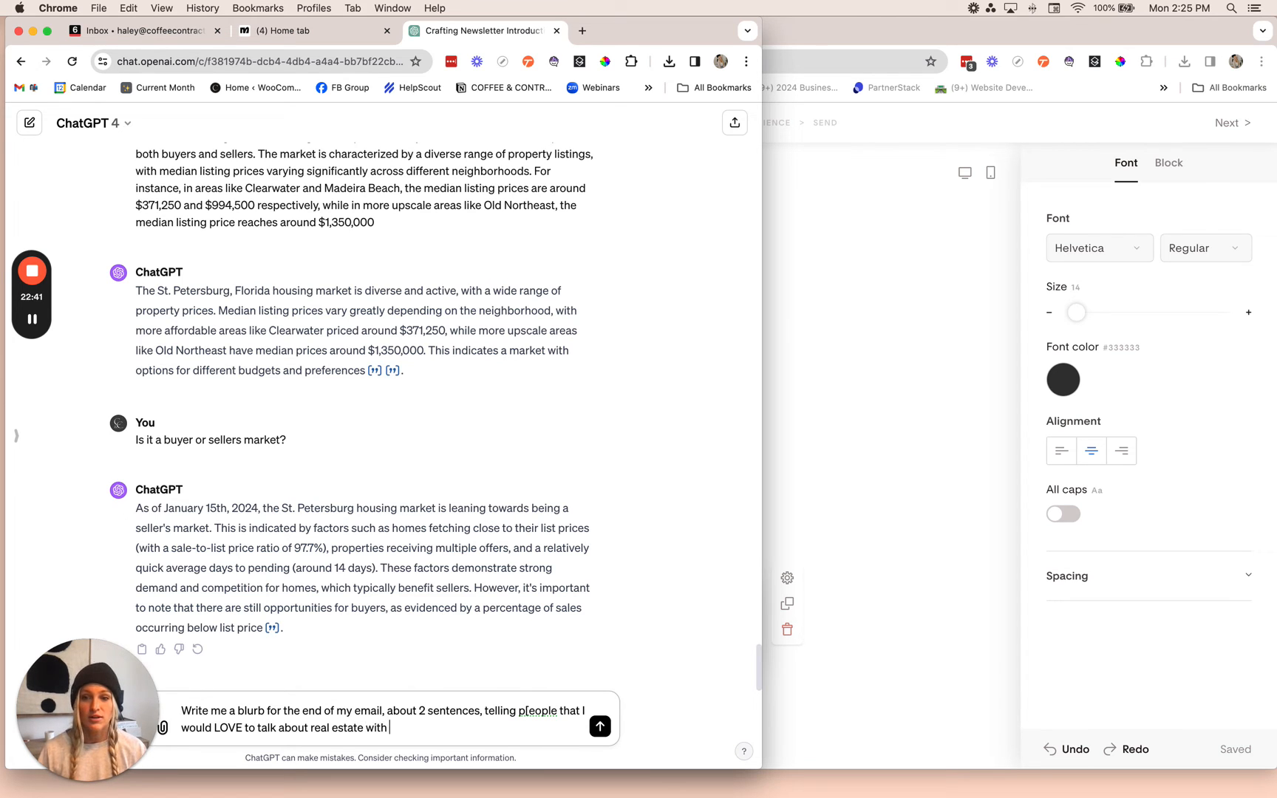
{"action": "type", "text": "them - even if they"}
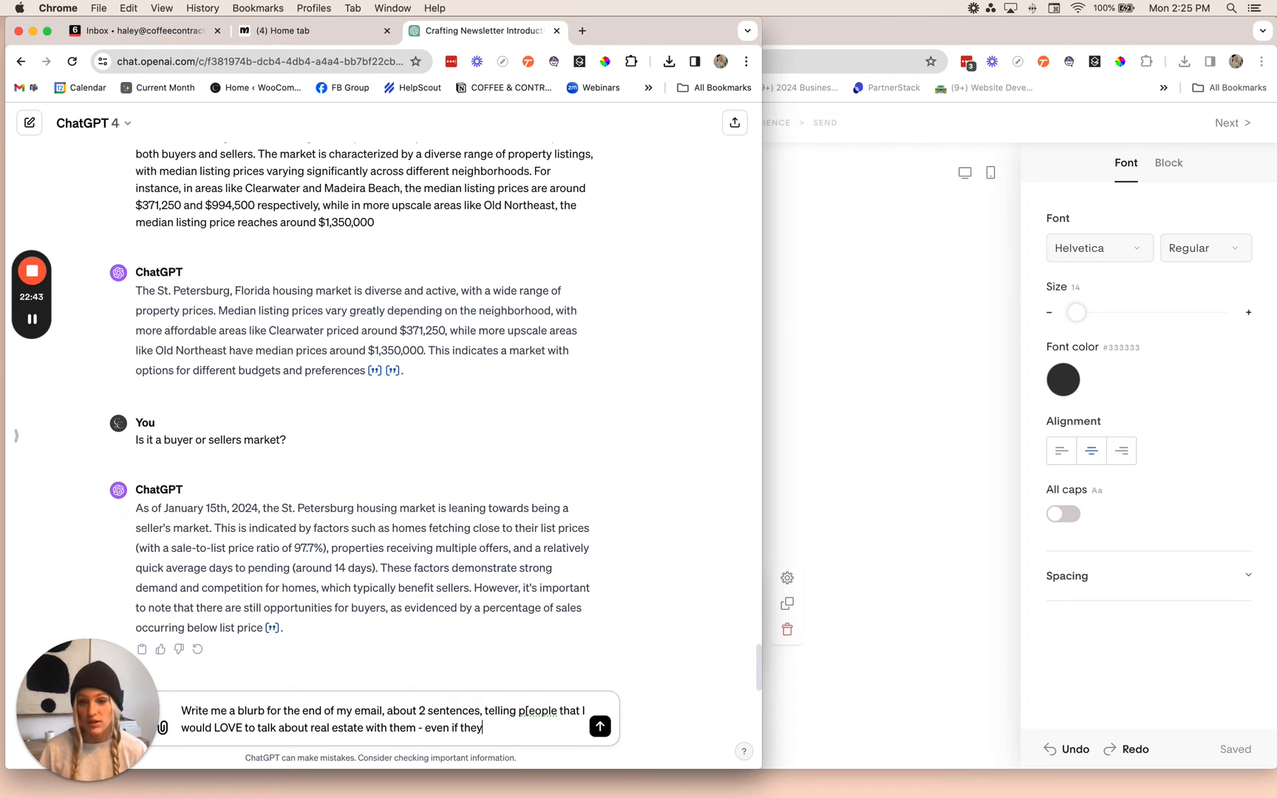
{"action": "type", "text": " don't plan on movi"}
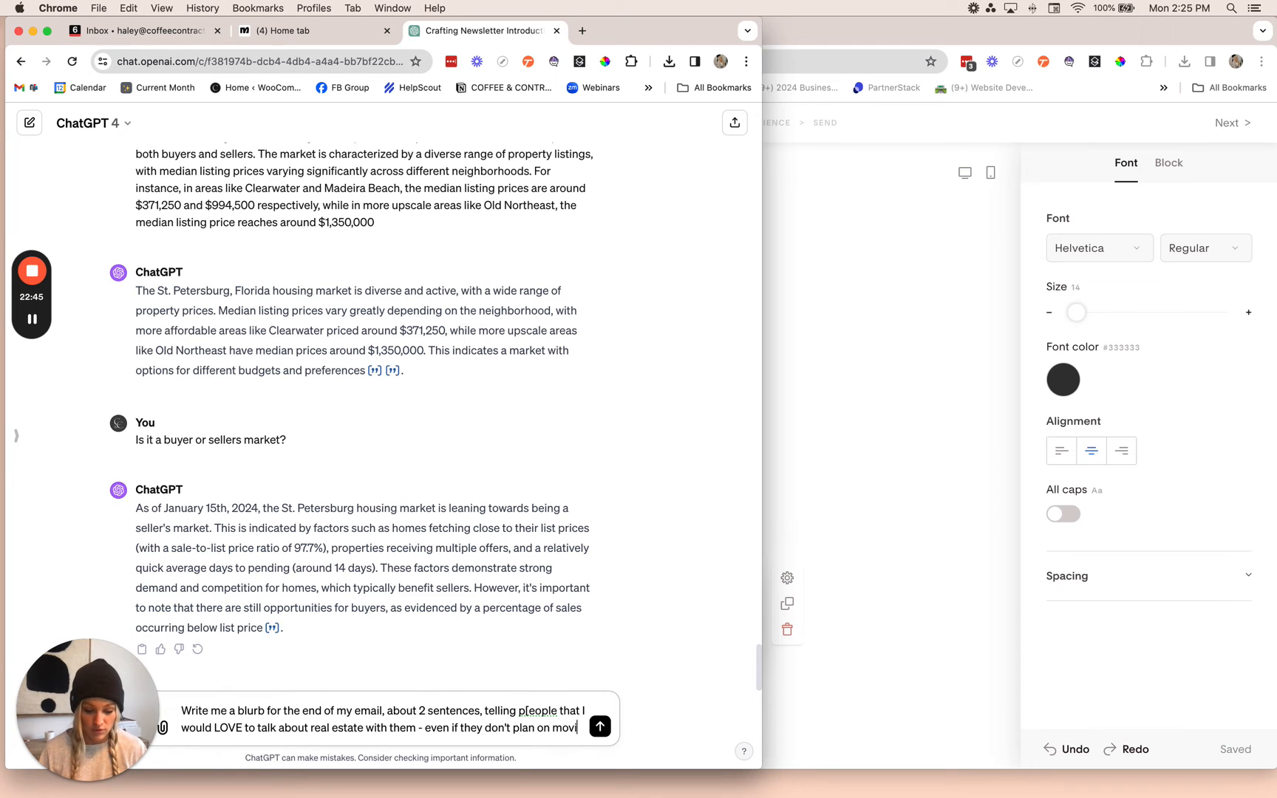
{"action": "type", "text": "ng for years. Tha"}
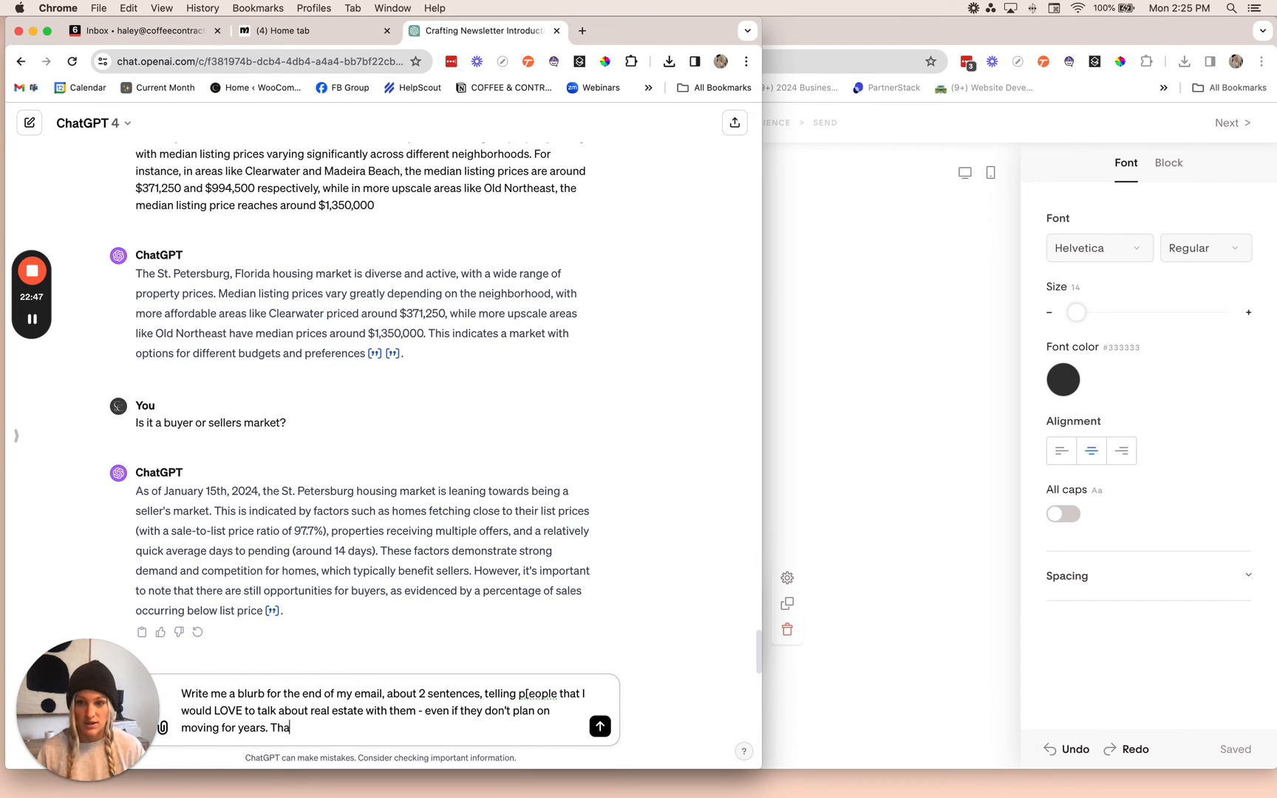
{"action": "type", "text": "t's what I'm here"}
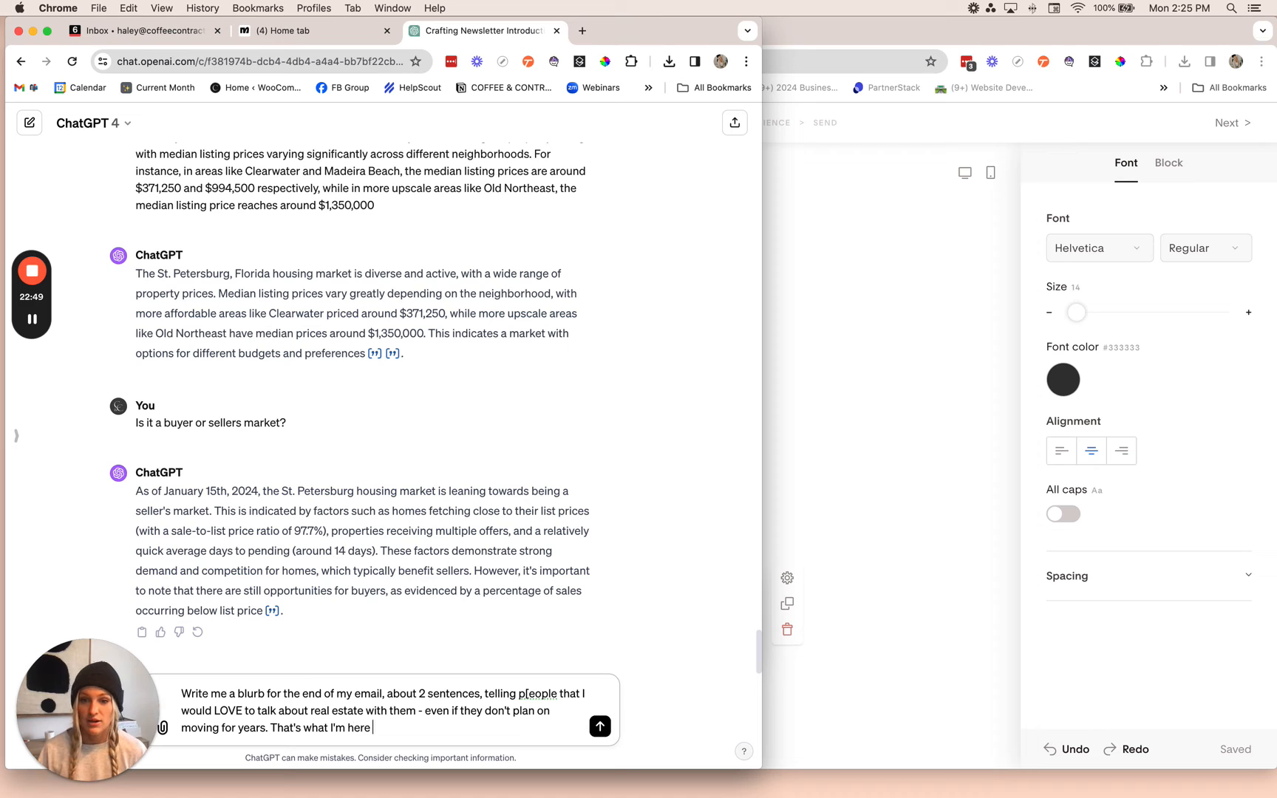
{"action": "type", "text": " for! Ple"}
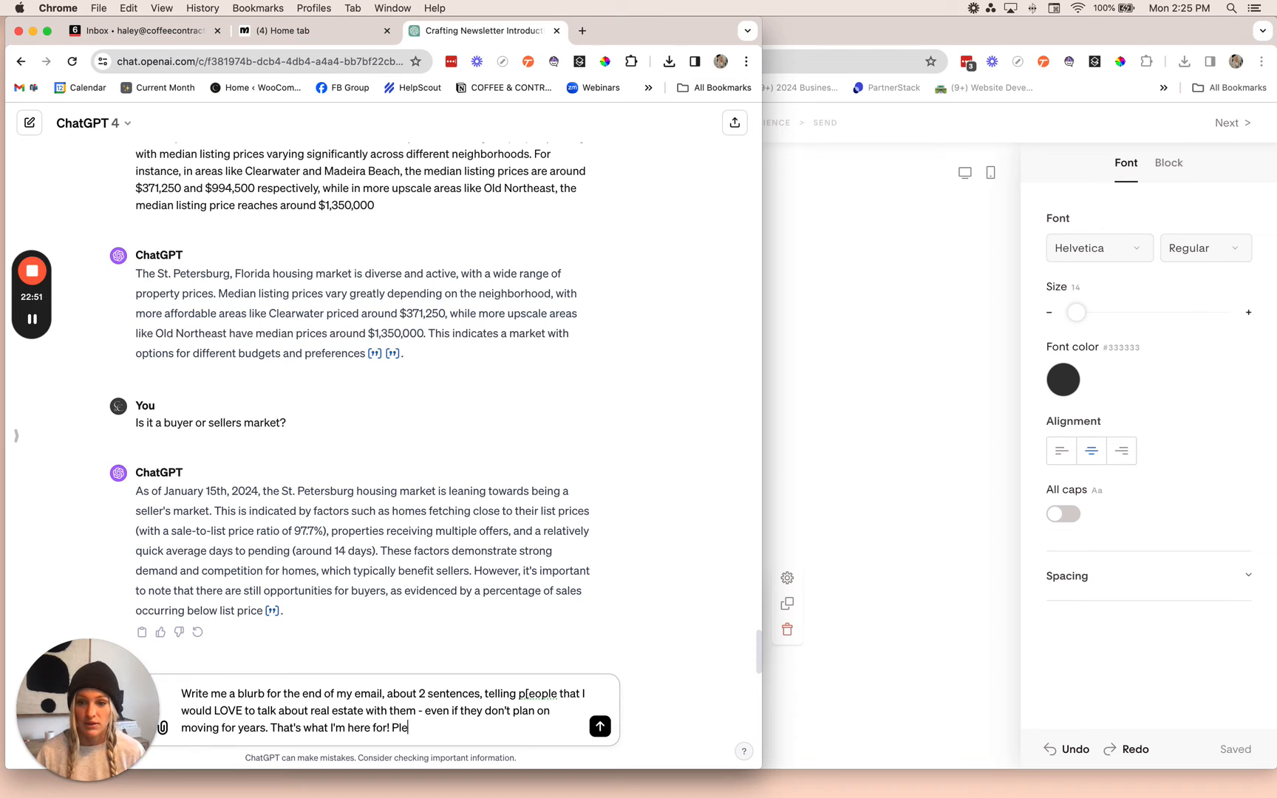
Complete the prompt by asking readers to respond to the email and give feedback on the newsletter and adding value as their real estate agent, and submit it.
{"action": "type", "text": "ase respond to the email. Also wo"}
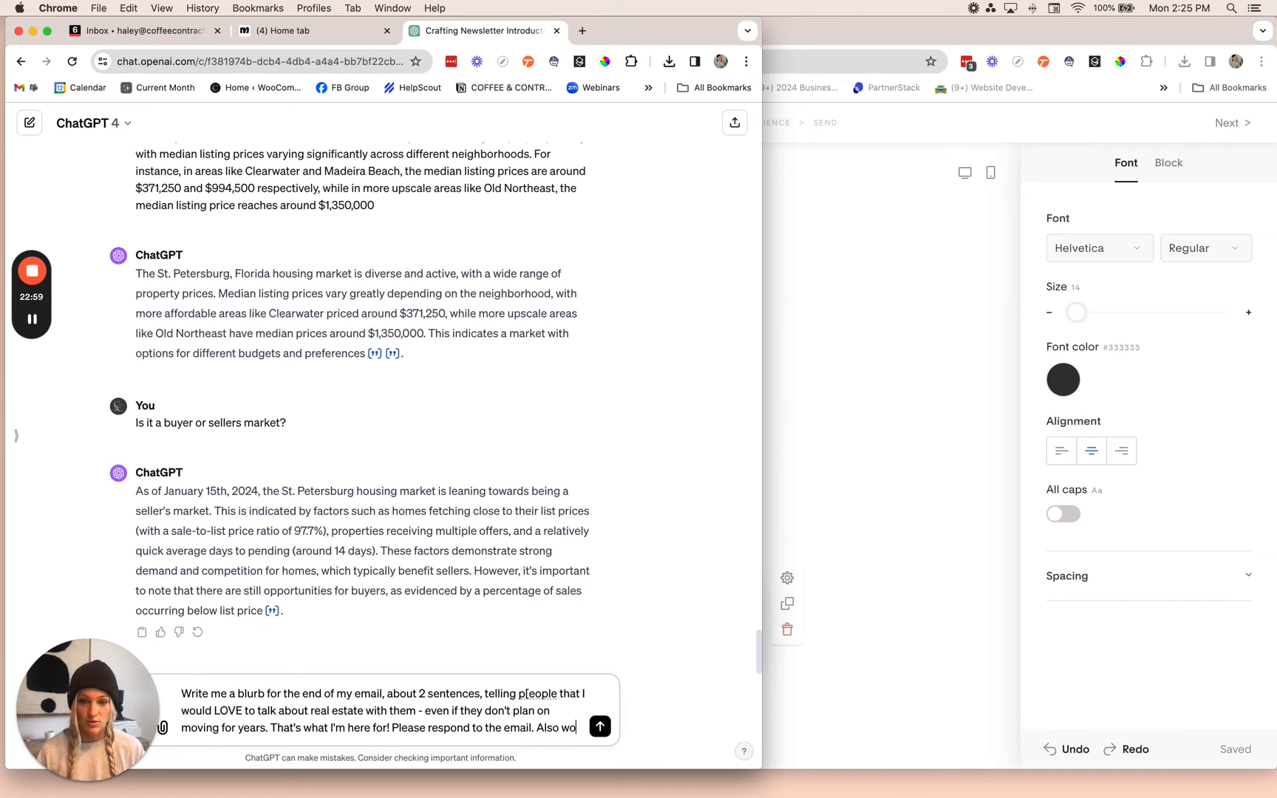
{"action": "type", "text": "uld love feedback "}
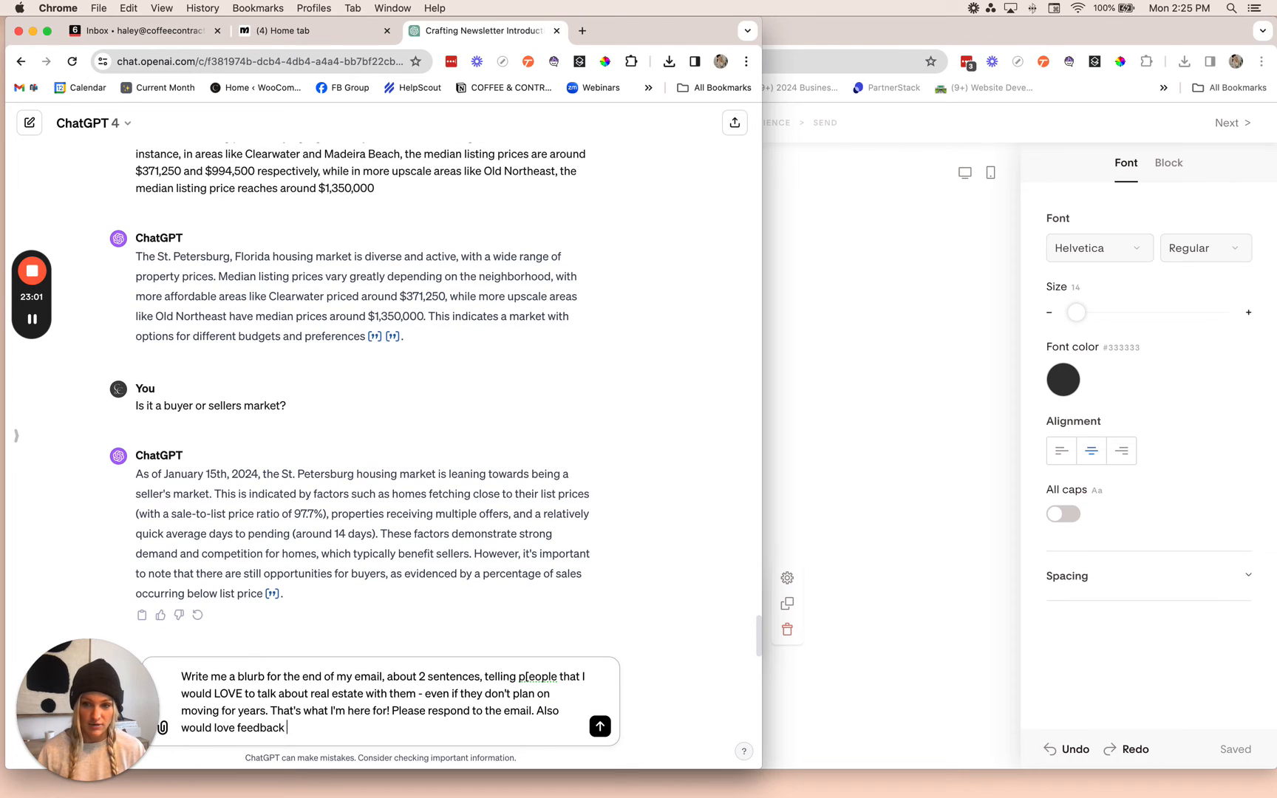
{"action": "type", "text": "from them on my e"}
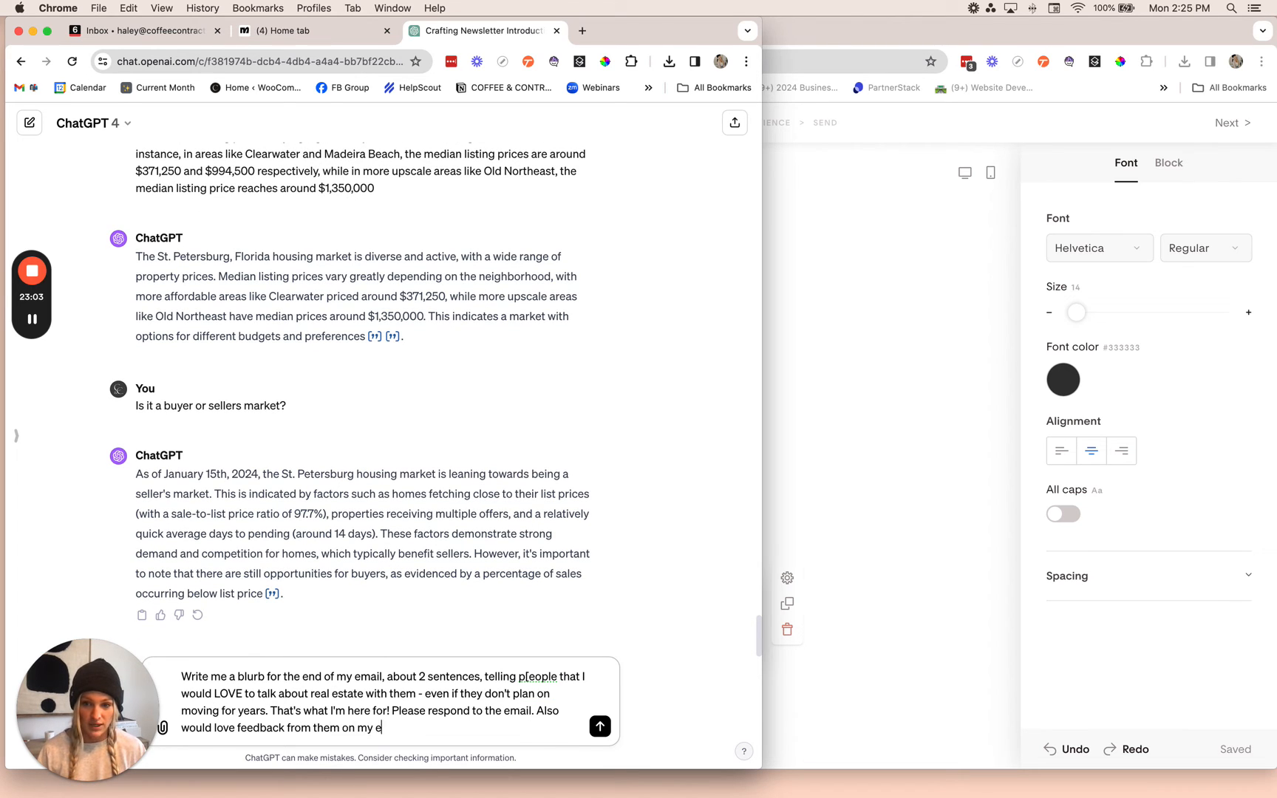
{"action": "type", "text": "mail newsletter and hj"}
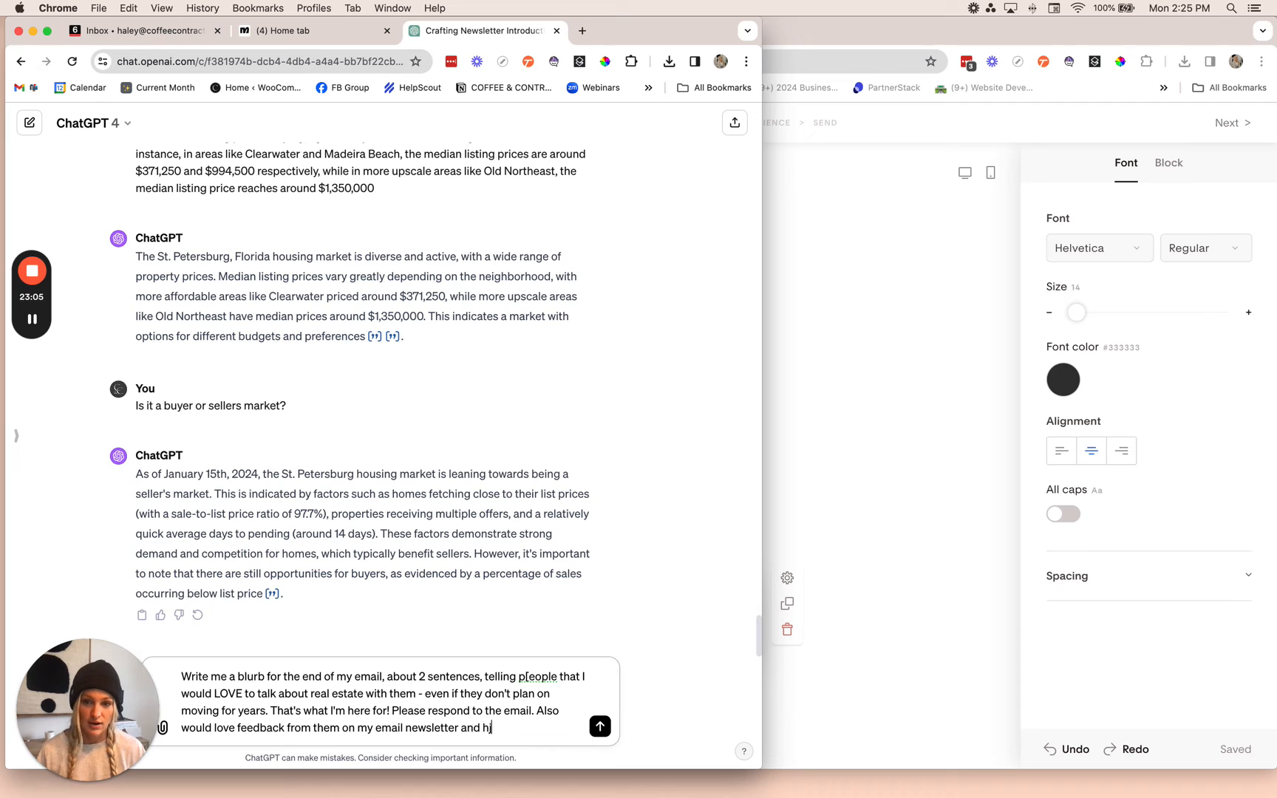
{"action": "key", "text": "BackSpace"}
{"action": "type", "text": "ow I can a"}
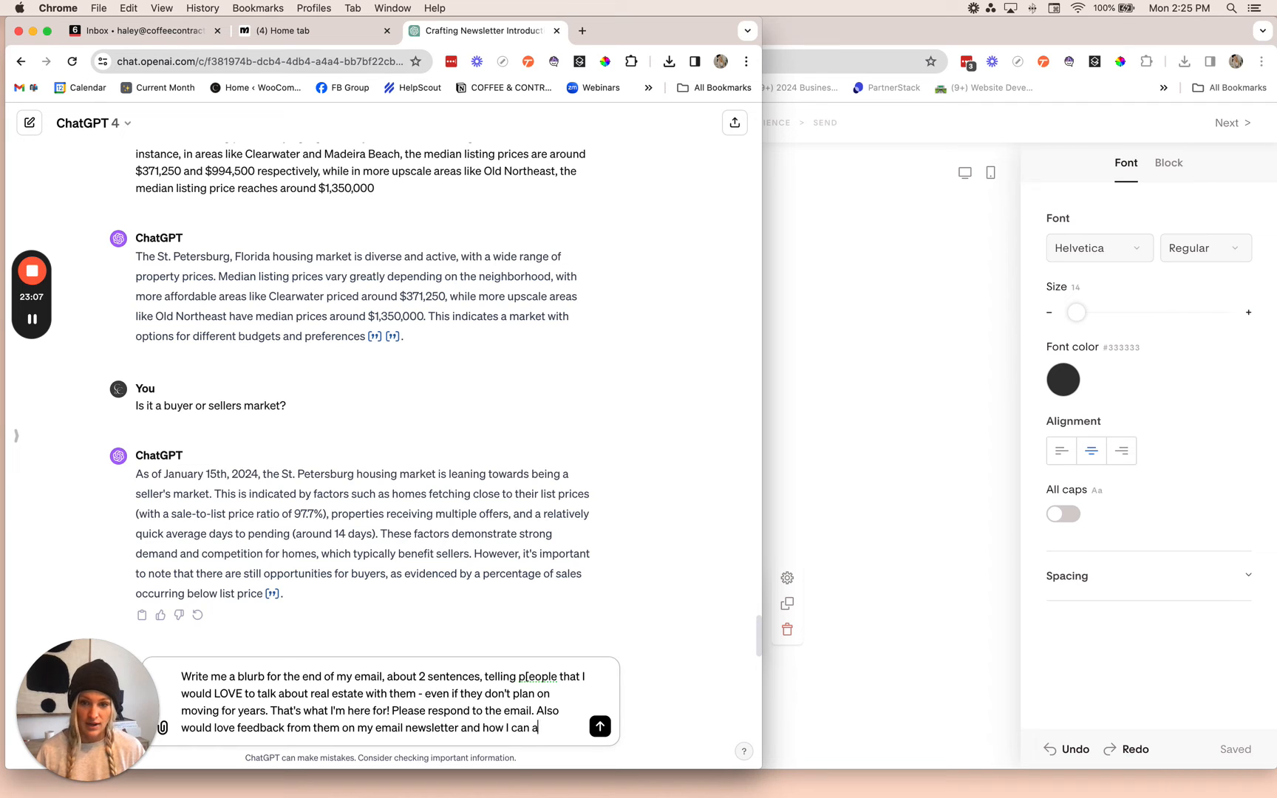
{"action": "type", "text": "dd value as their r"}
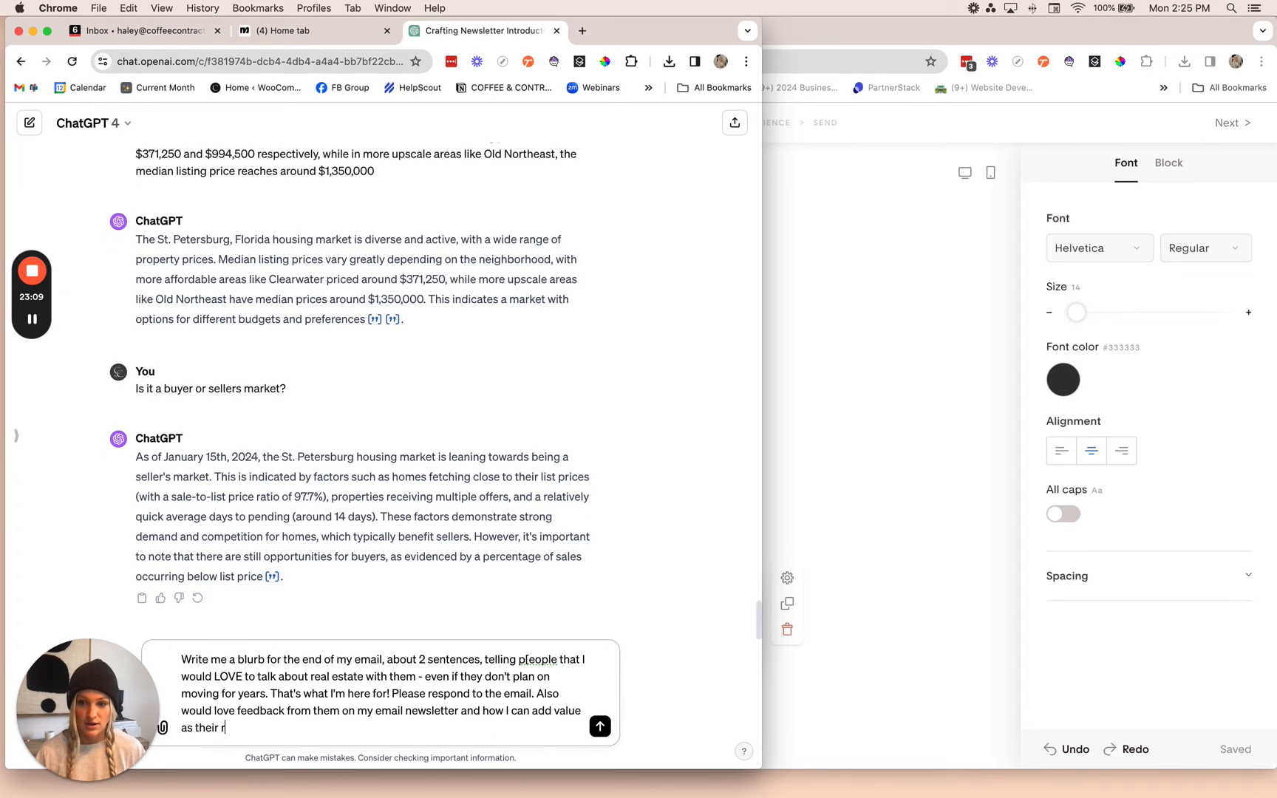
{"action": "type", "text": "eal estate agent"}
{"action": "key", "text": "Return"}
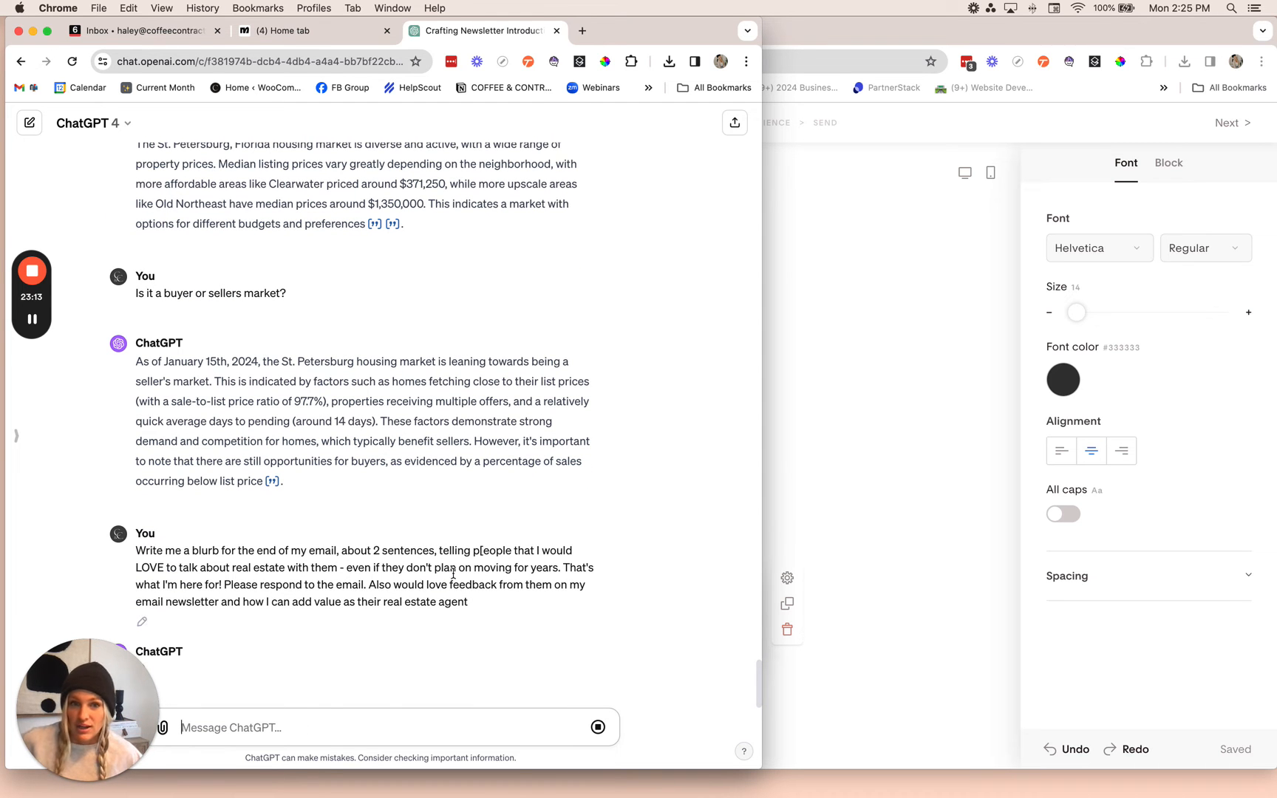
Switch back to Flodesk and add a text block directly below "The Monthly Edit" header image.
{"action": "left_click", "coordinate": [828, 459]}
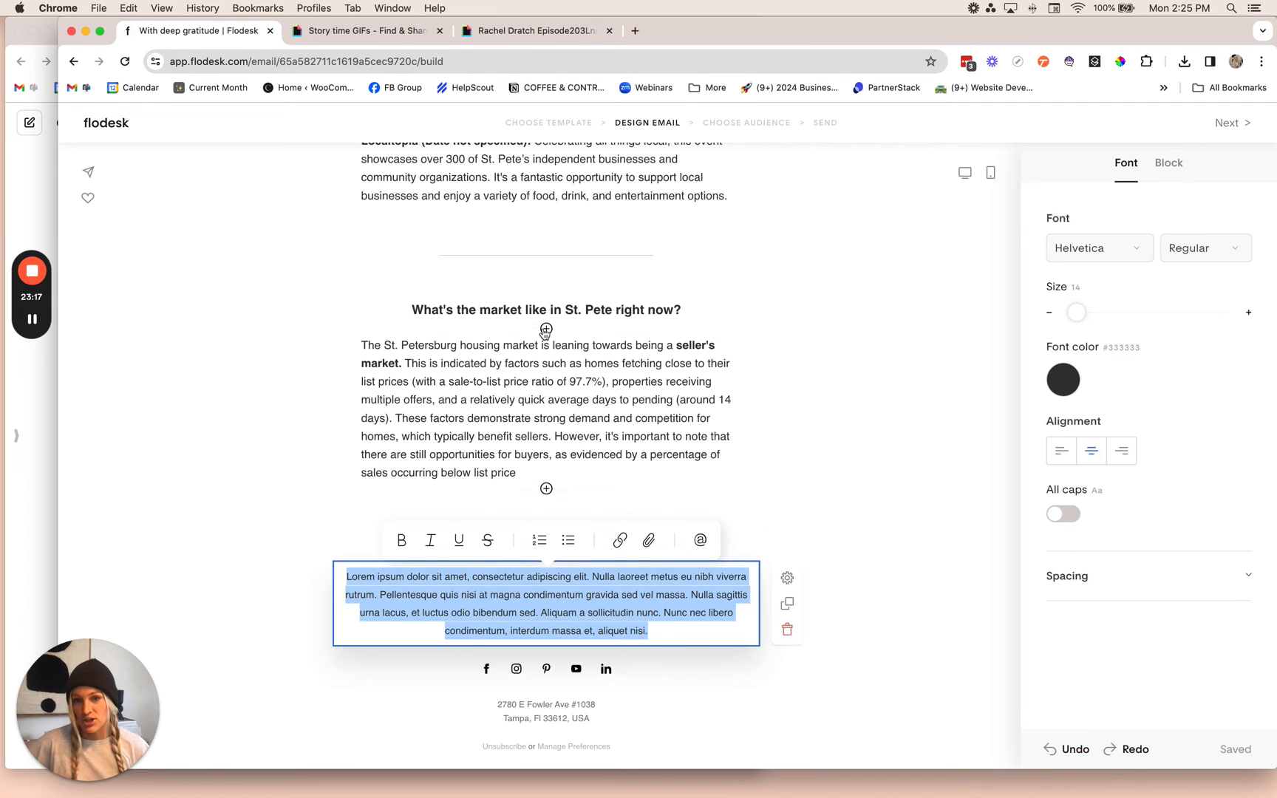
{"action": "left_click", "coordinate": [612, 313]}
{"action": "scroll", "coordinate": [606, 318], "scroll_direction": "up", "scroll_amount": 15}
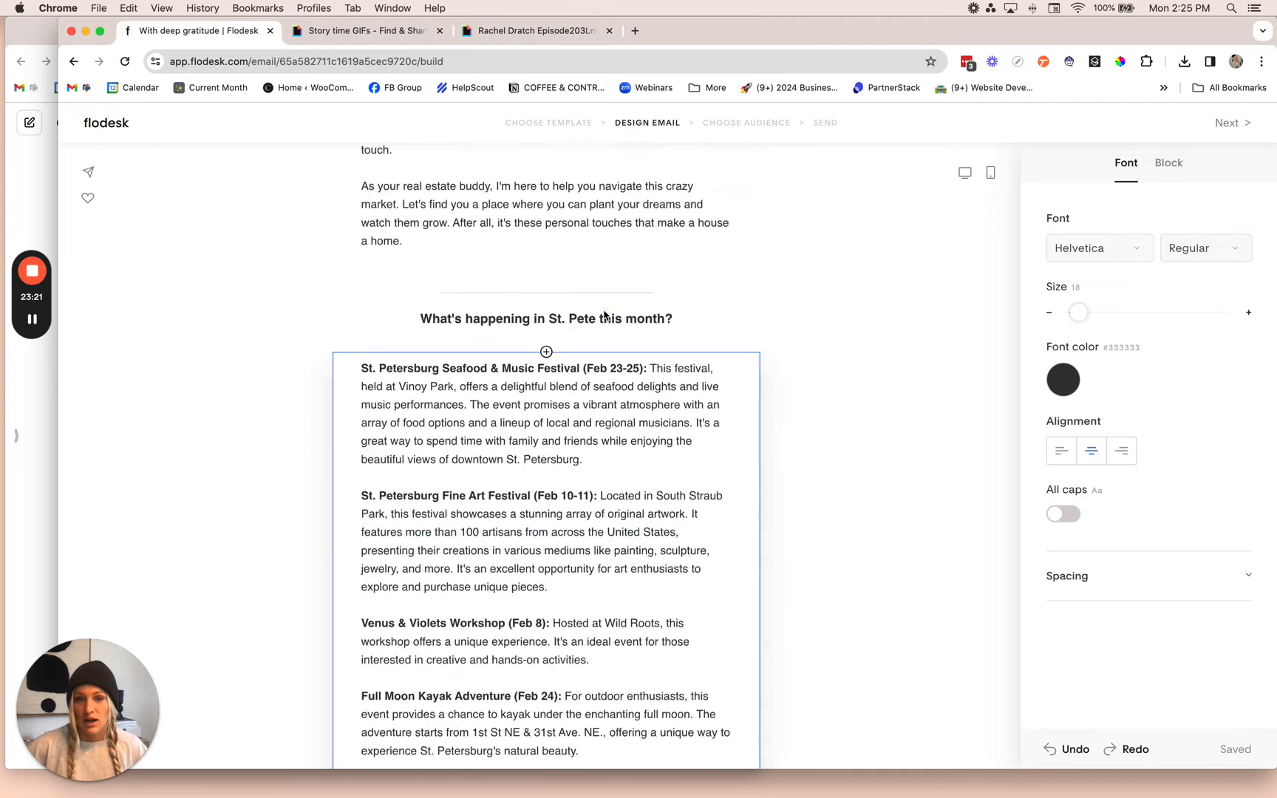
{"action": "scroll", "coordinate": [698, 391], "scroll_direction": "down", "scroll_amount": 3}
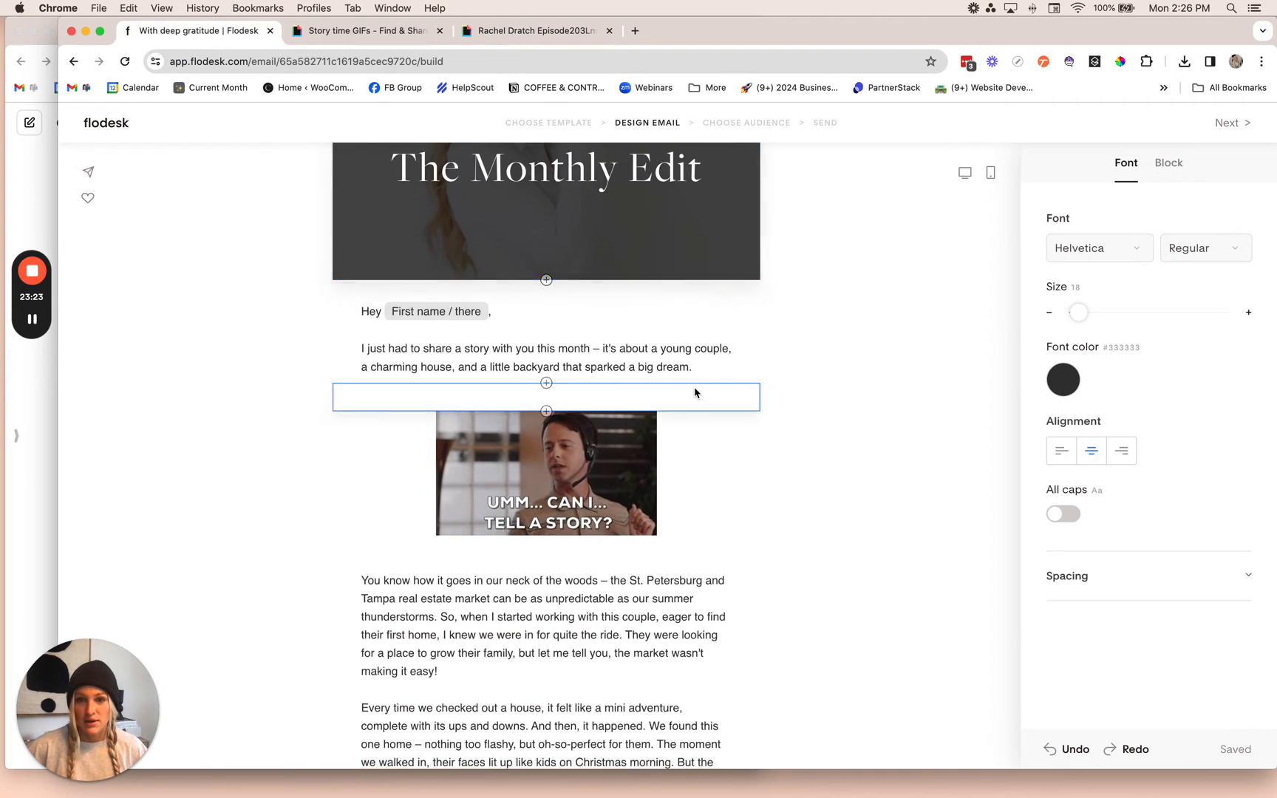
{"action": "scroll", "coordinate": [570, 350], "scroll_direction": "up", "scroll_amount": 3}
{"action": "left_click", "coordinate": [546, 435]}
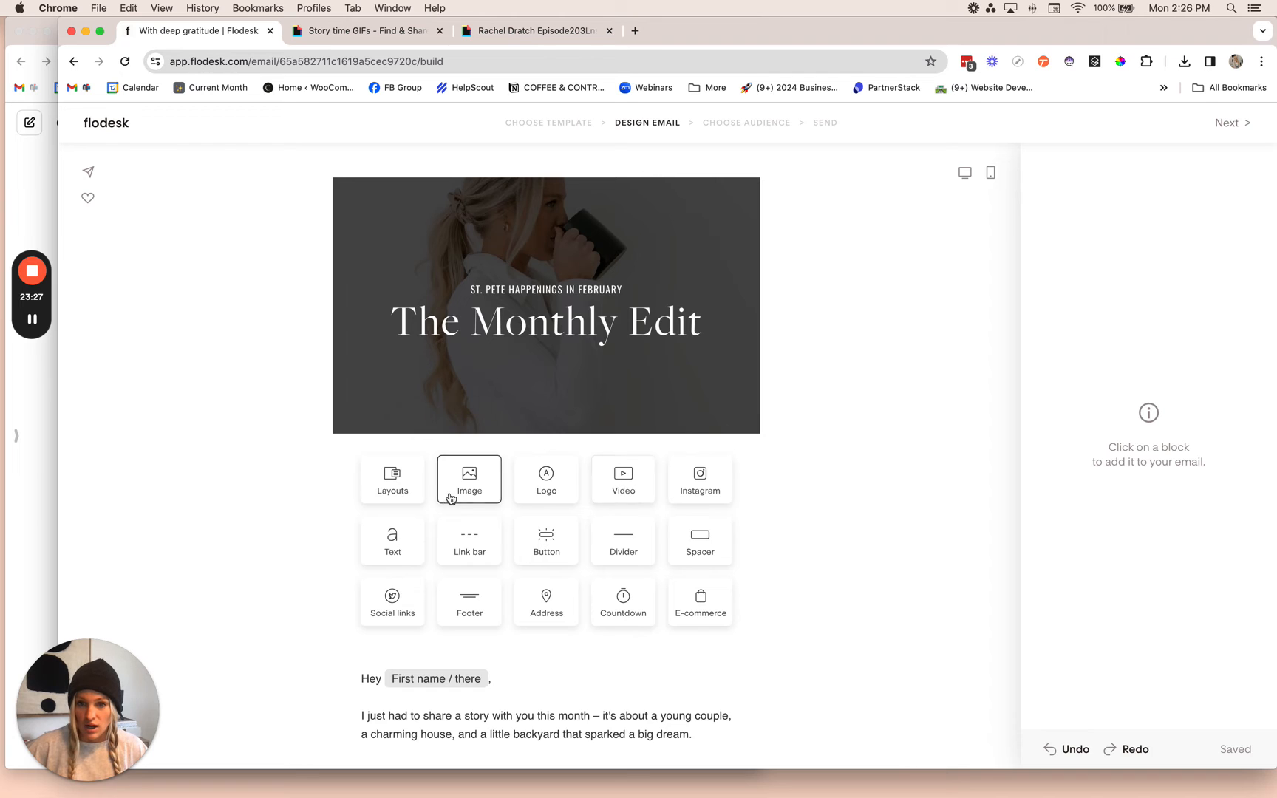
{"action": "left_click", "coordinate": [402, 543]}
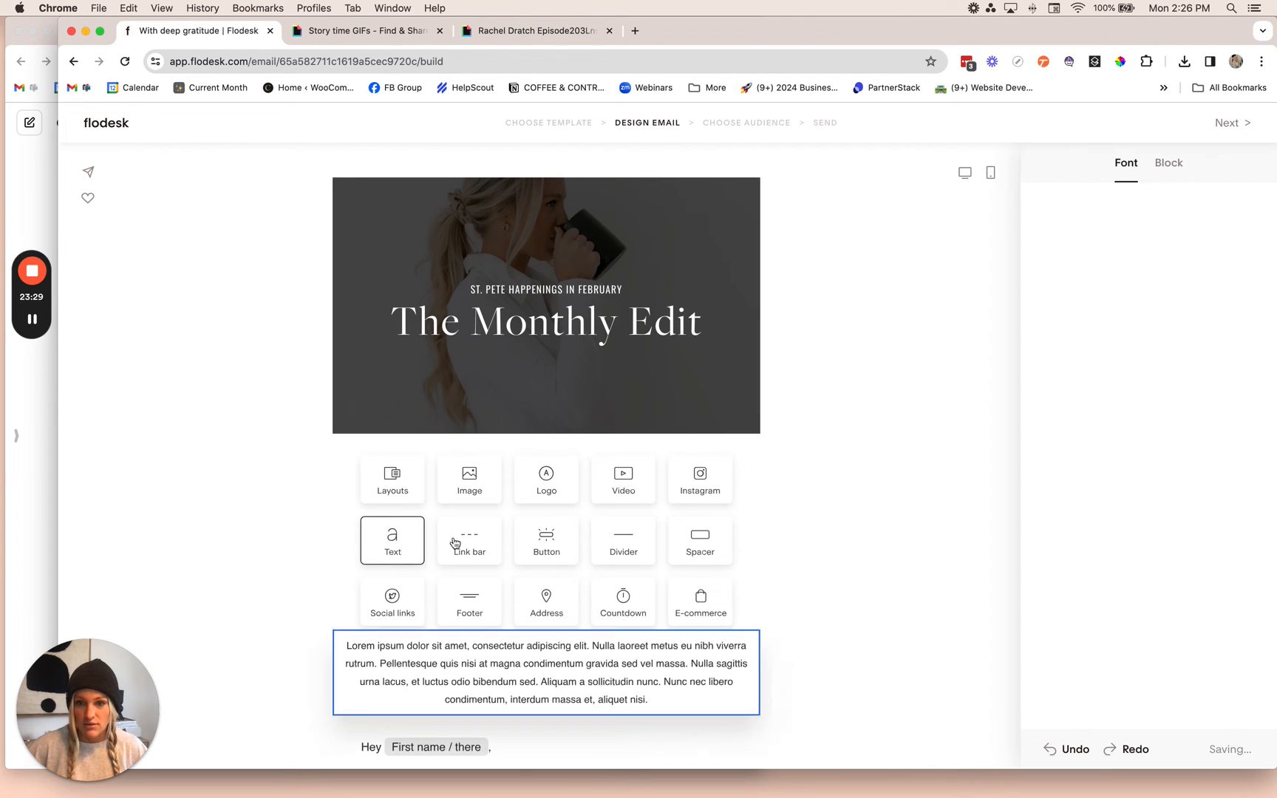
Add a spacer block above and another one below the new placeholder text block.
{"action": "left_click", "coordinate": [546, 435]}
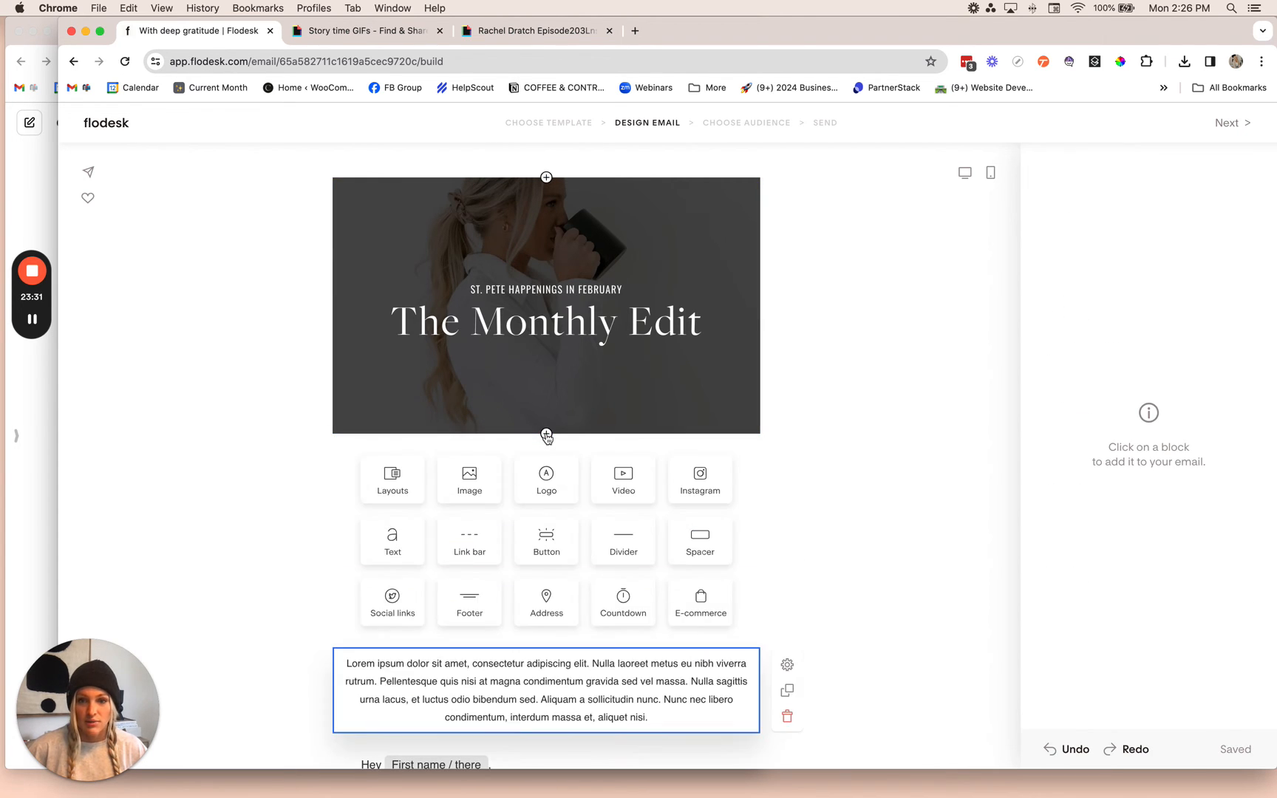
{"action": "left_click", "coordinate": [700, 542]}
{"action": "left_click", "coordinate": [612, 507]}
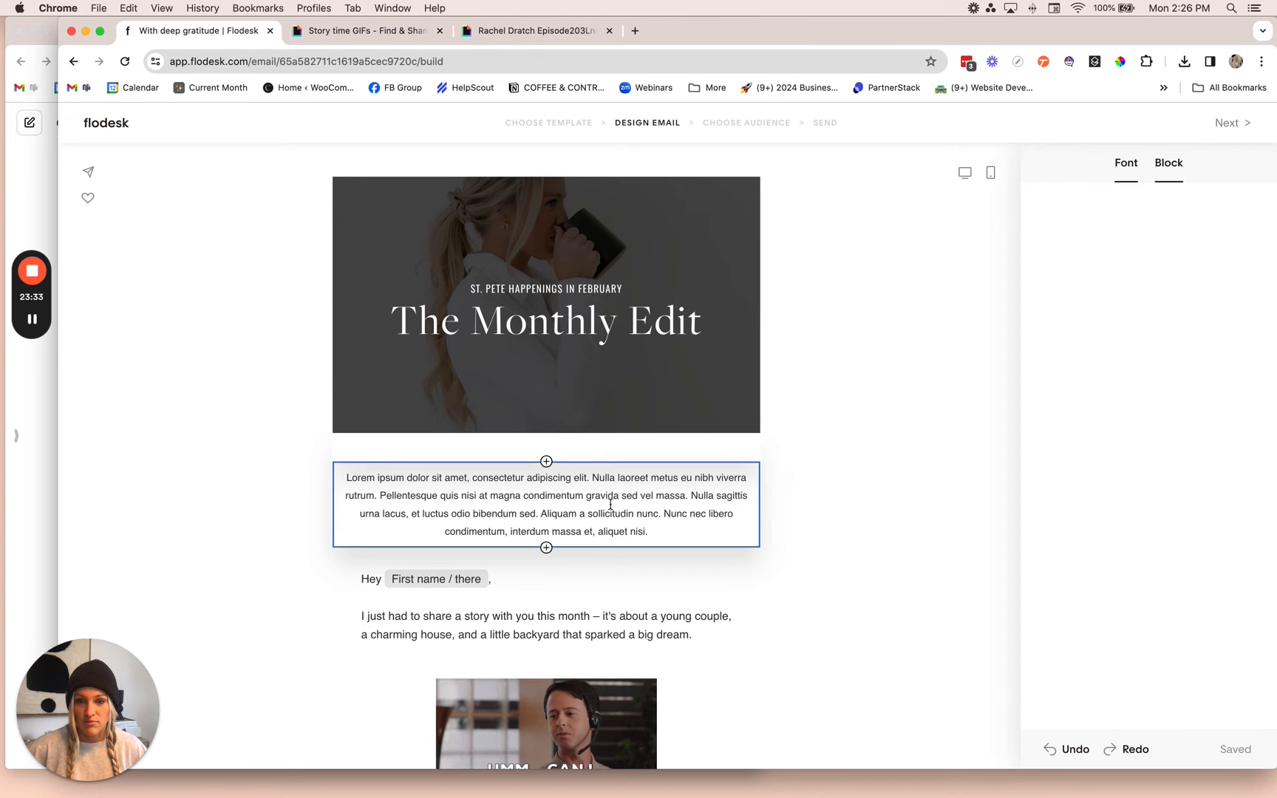
{"action": "left_click", "coordinate": [546, 547]}
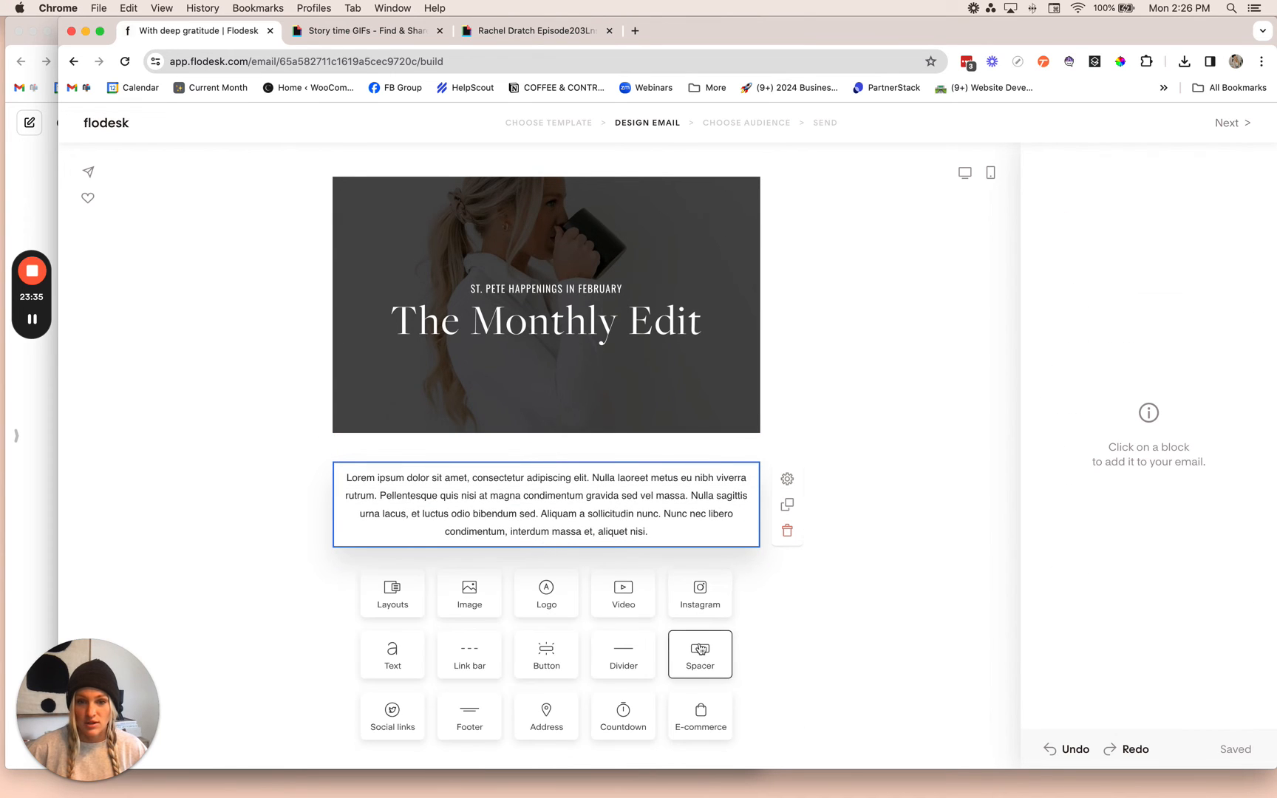
{"action": "left_click", "coordinate": [700, 654]}
Give the placeholder text block under the header a black (#000000) background and white text.
{"action": "left_click", "coordinate": [630, 507]}
{"action": "left_click", "coordinate": [1167, 170]}
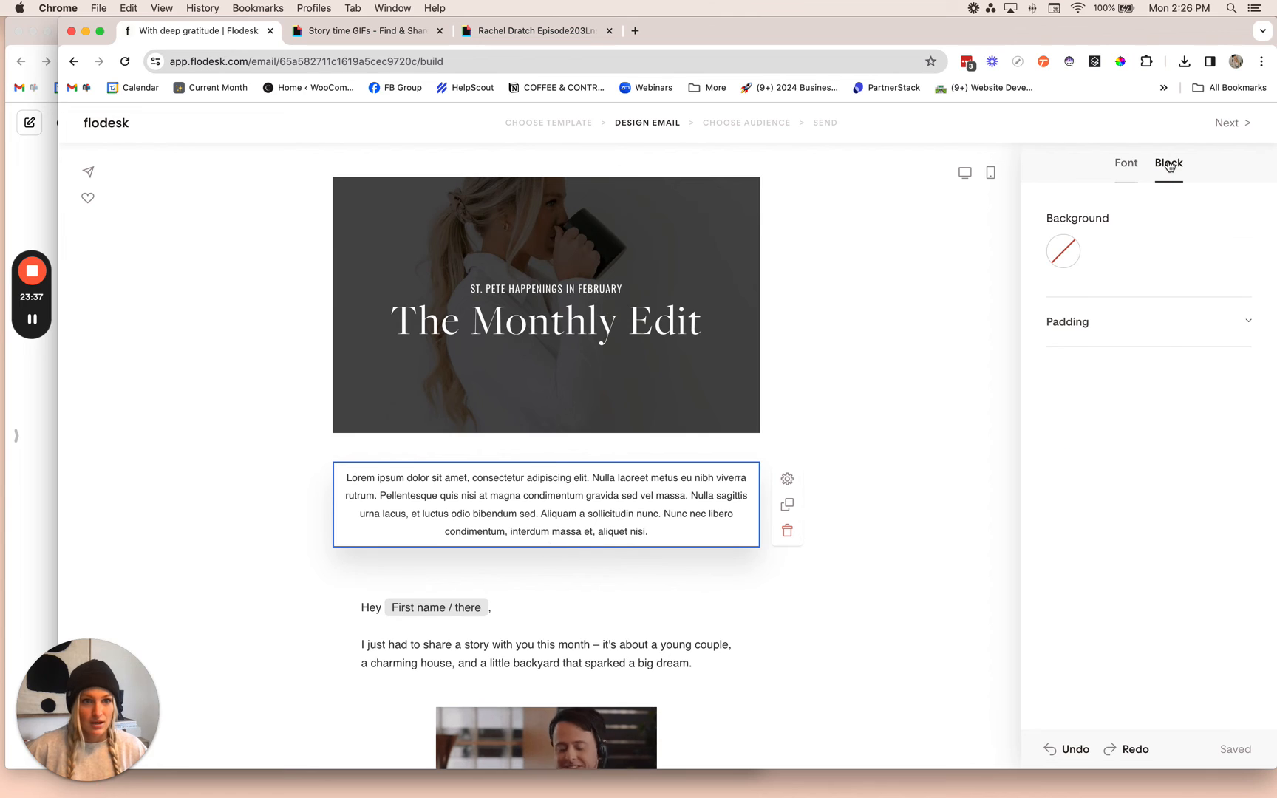
{"action": "left_click", "coordinate": [1063, 253]}
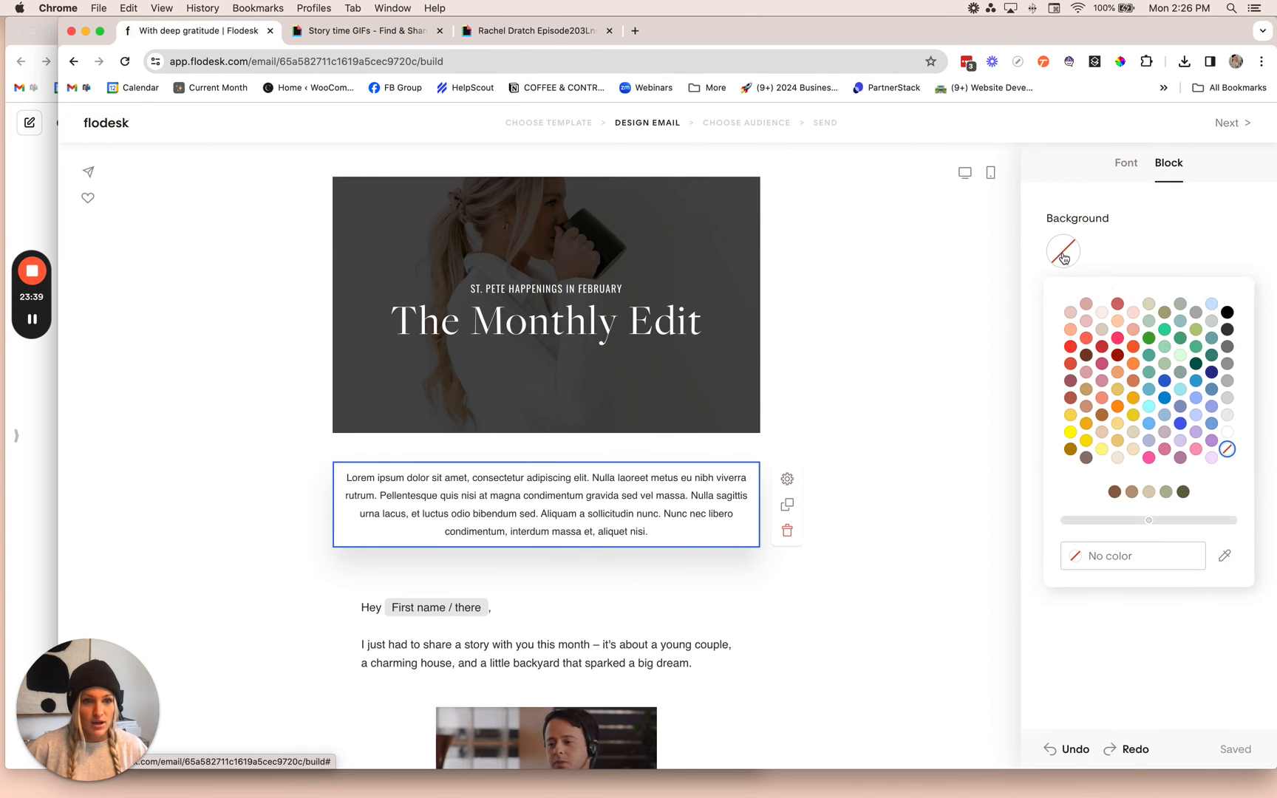
{"action": "left_click", "coordinate": [1227, 312]}
{"action": "left_click", "coordinate": [1118, 170]}
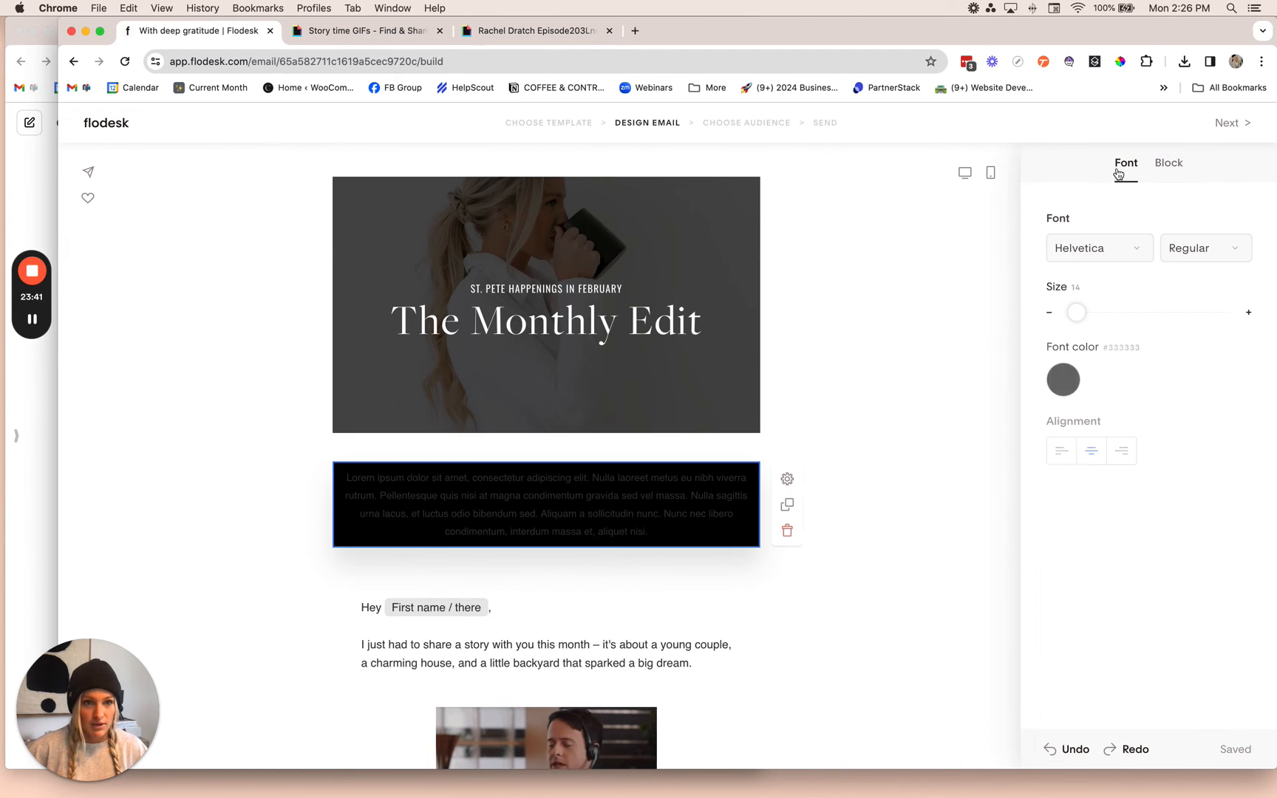
{"action": "left_click", "coordinate": [1075, 380]}
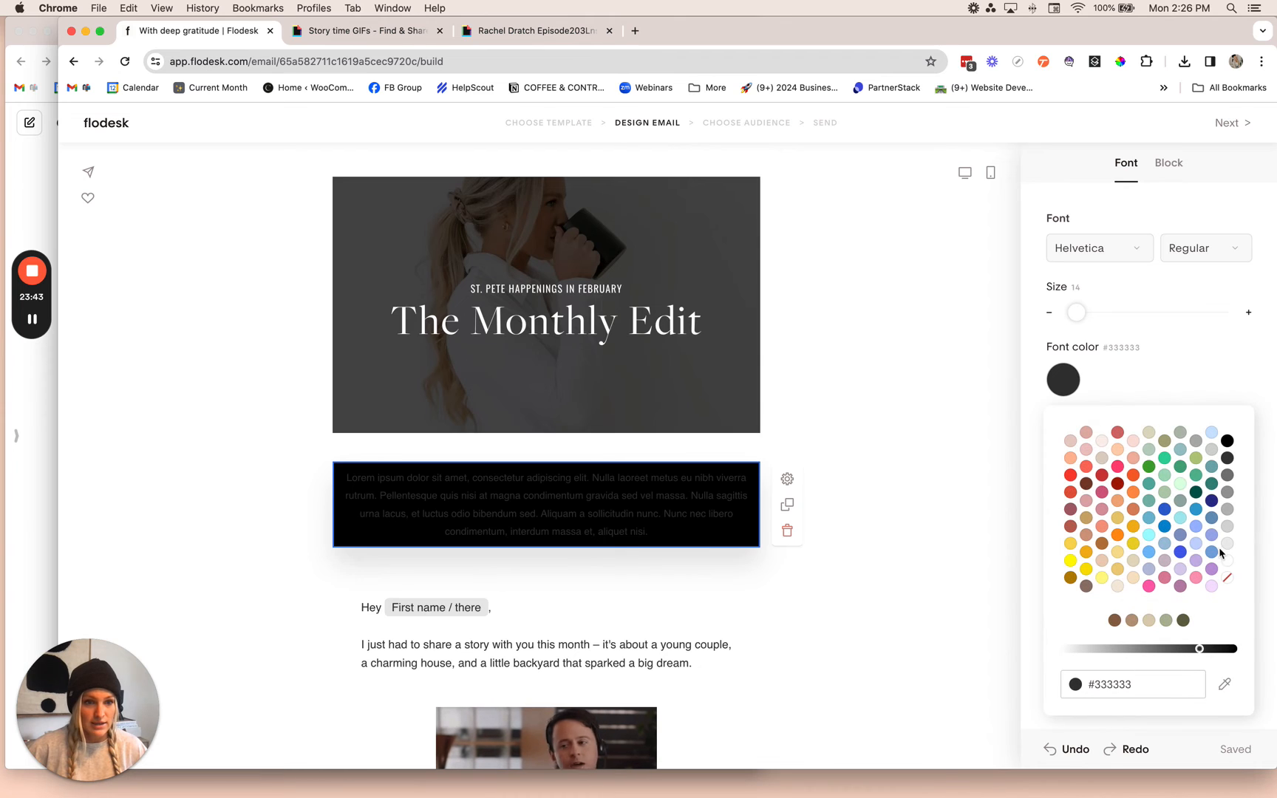
{"action": "left_click", "coordinate": [1226, 560]}
Set the bottom padding of the black text block to 30.
{"action": "left_click", "coordinate": [1171, 164]}
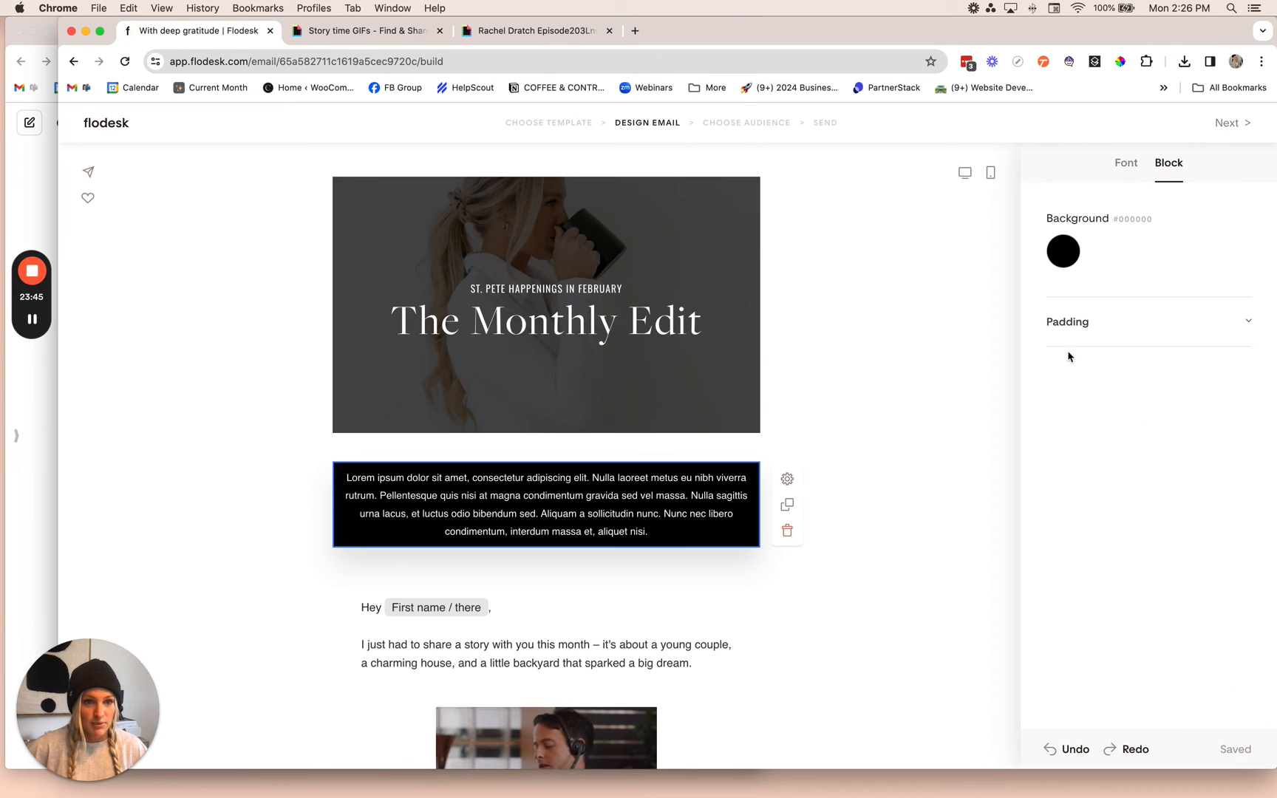
{"action": "left_click", "coordinate": [1154, 339]}
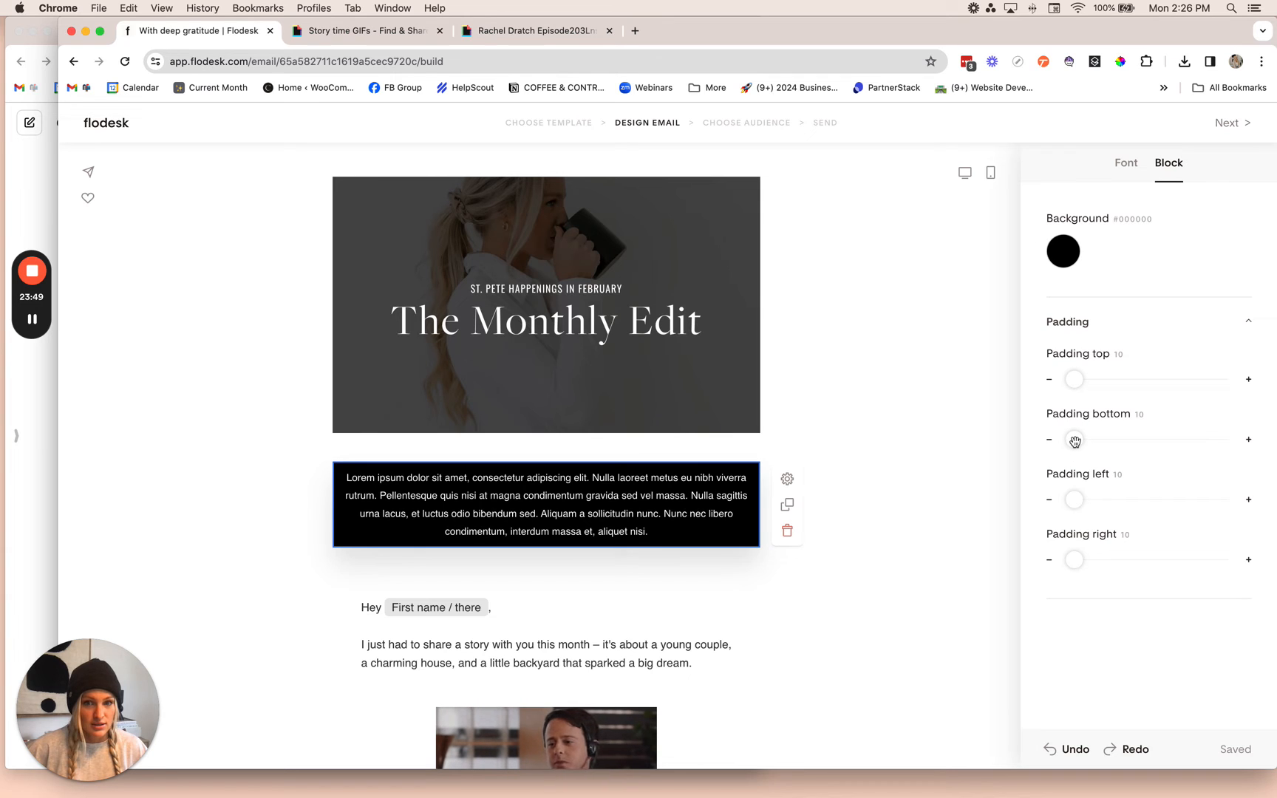
{"action": "left_click_drag", "start_coordinate": [1081, 442], "coordinate": [1084, 442]}
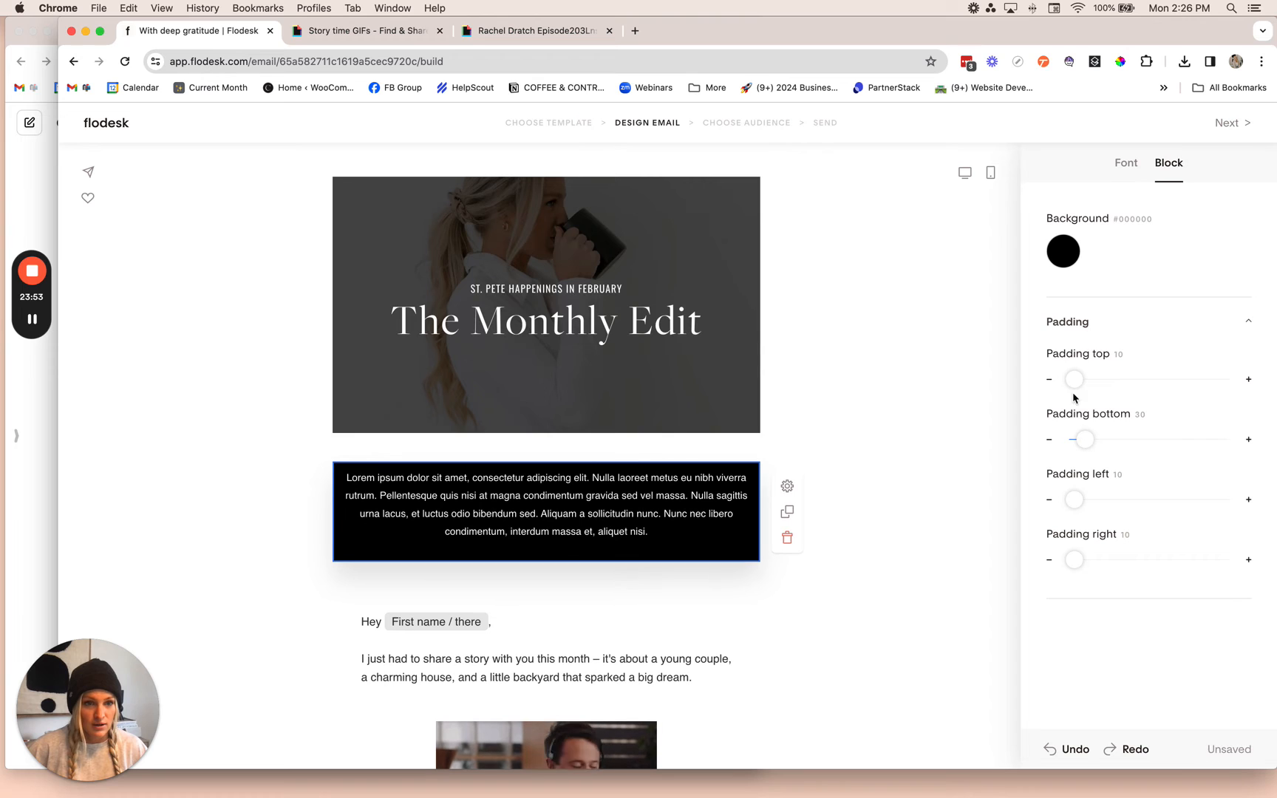
Set the top, left and right padding of the black text block to 30.
{"action": "left_click_drag", "start_coordinate": [1077, 383], "coordinate": [1085, 383]}
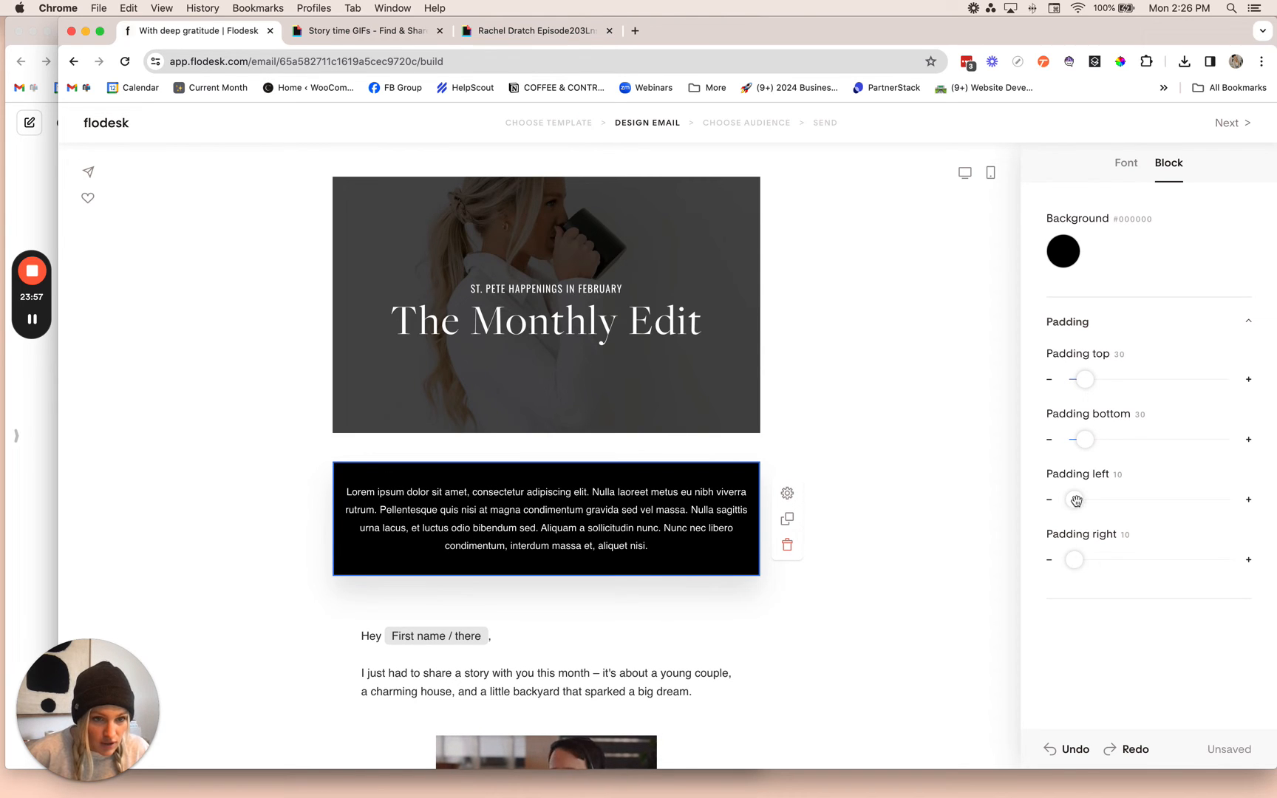
{"action": "left_click_drag", "start_coordinate": [1076, 501], "coordinate": [1086, 502]}
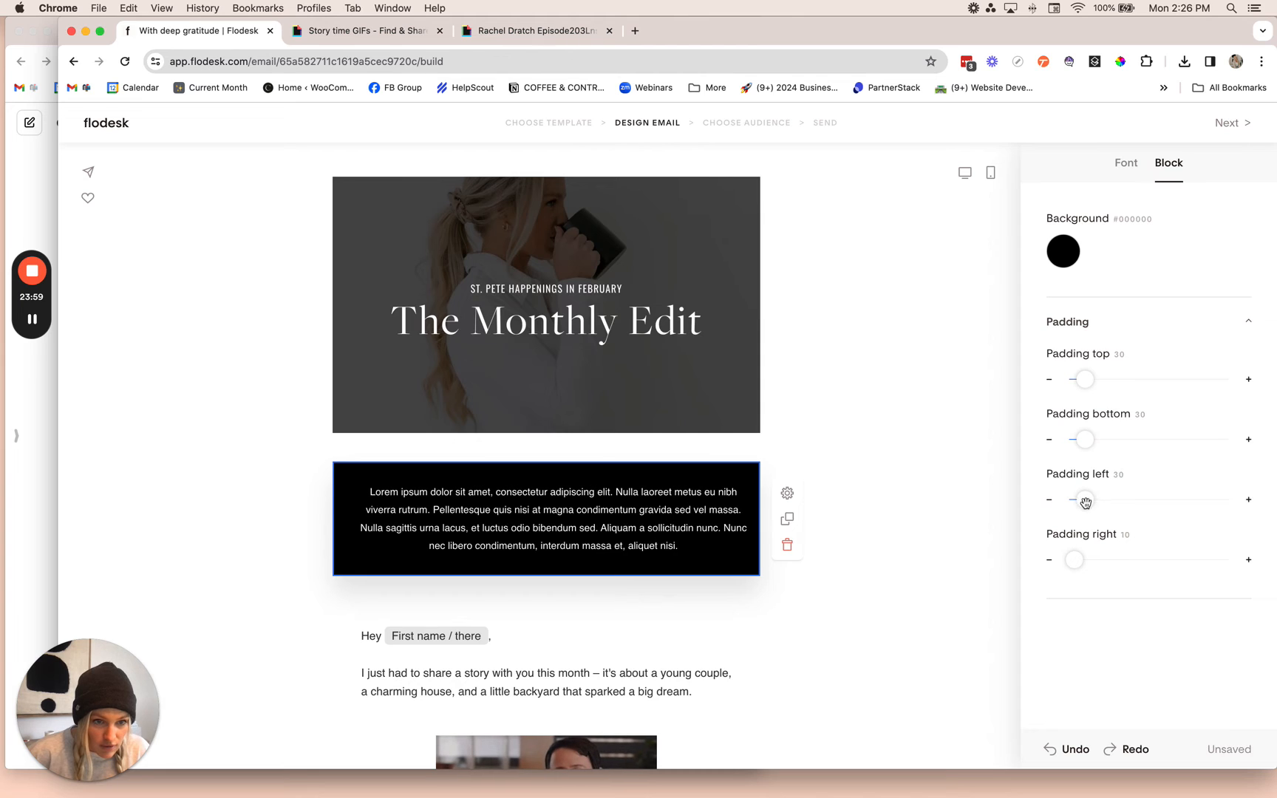
{"action": "left_click_drag", "start_coordinate": [1075, 561], "coordinate": [1086, 566]}
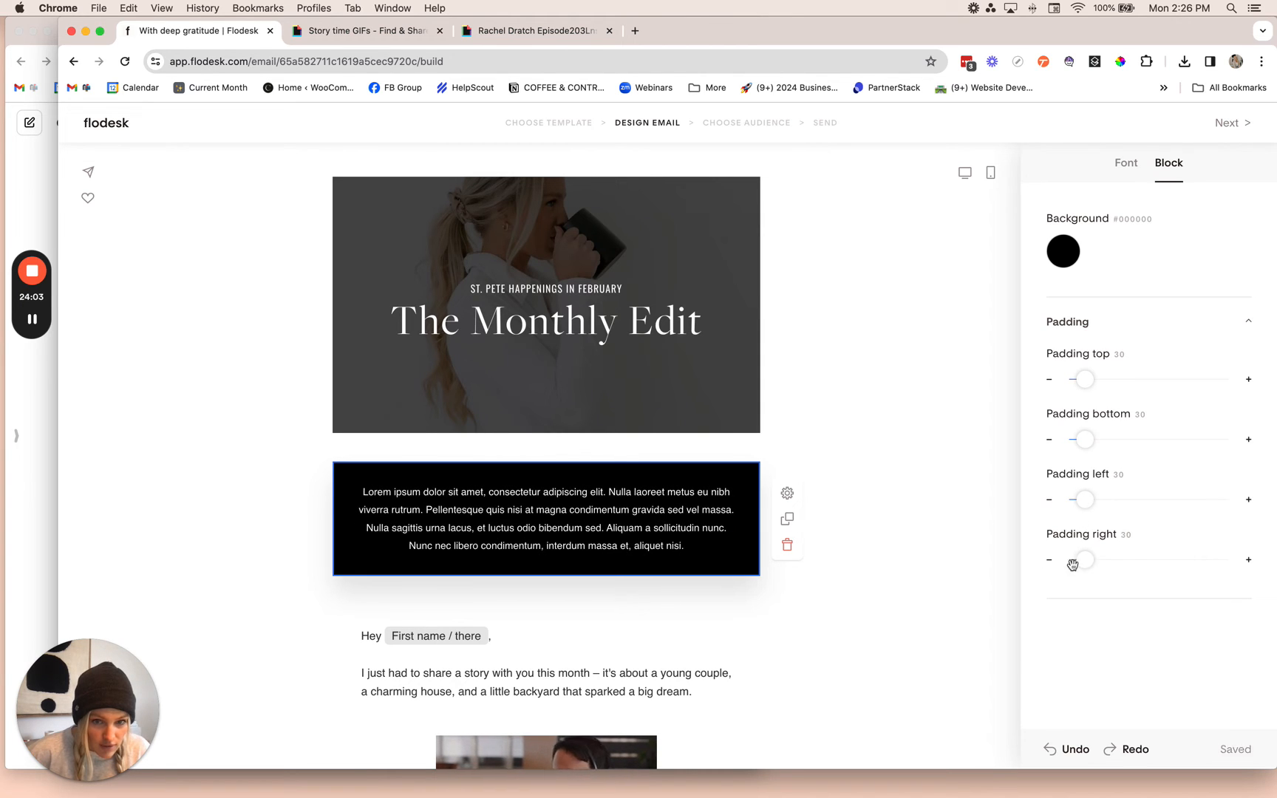
Replace the placeholder text in the black block with a bold "In this email..." heading and start a new line below it.
{"action": "triple_click", "coordinate": [623, 521]}
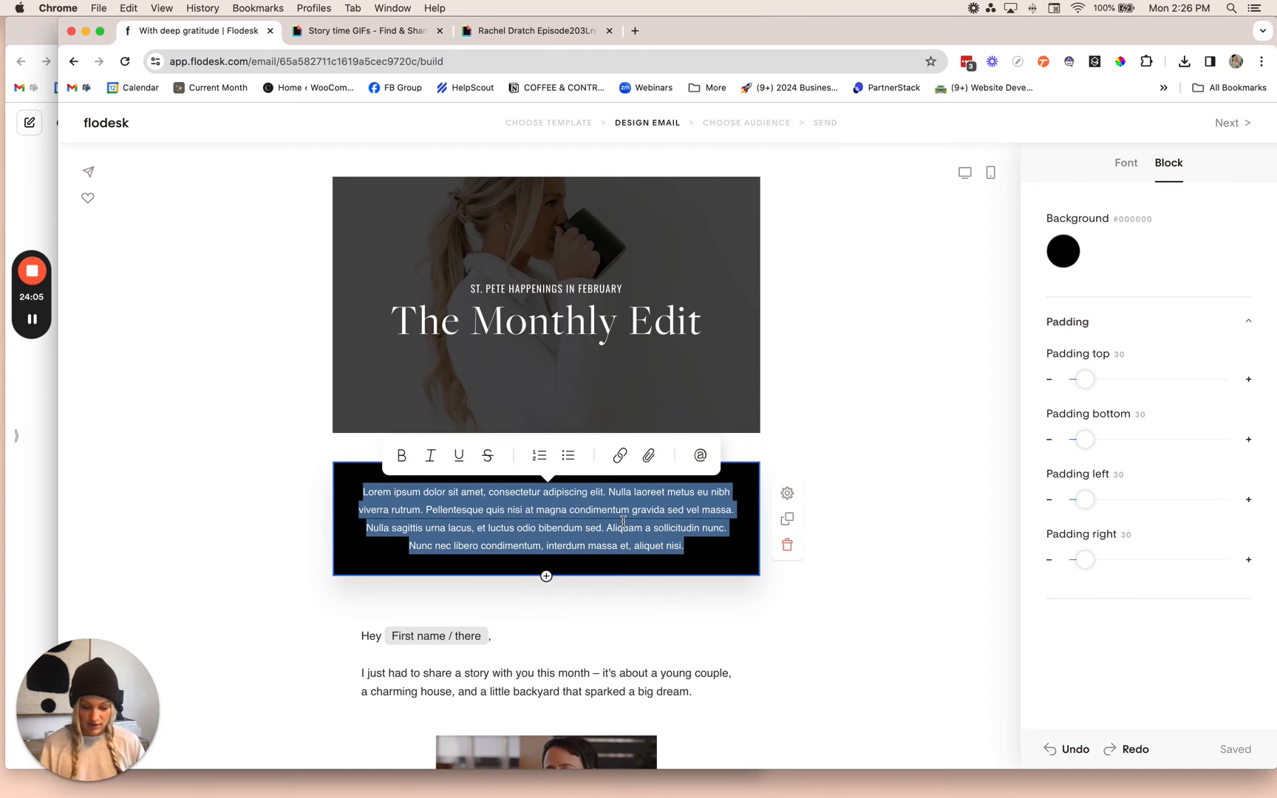
{"action": "type", "text": "In this email..."}
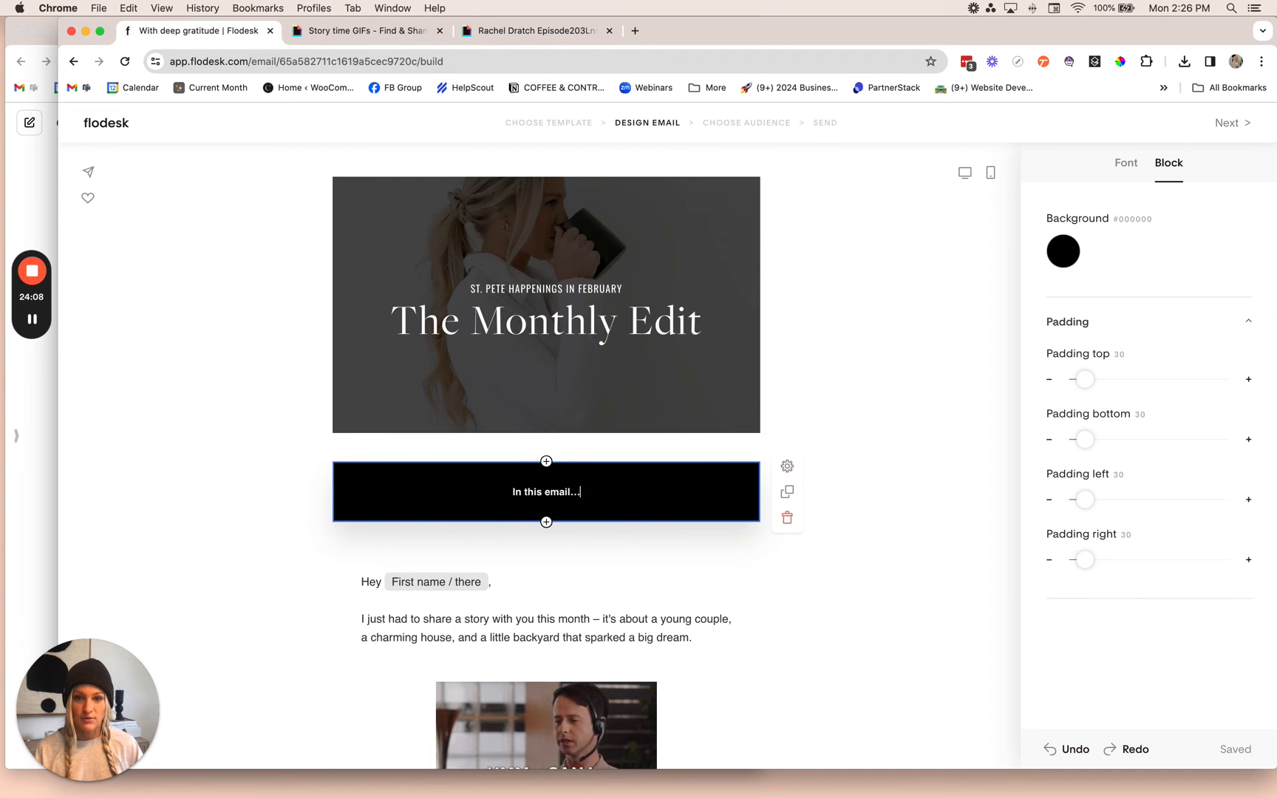
{"action": "key", "text": "Return"}
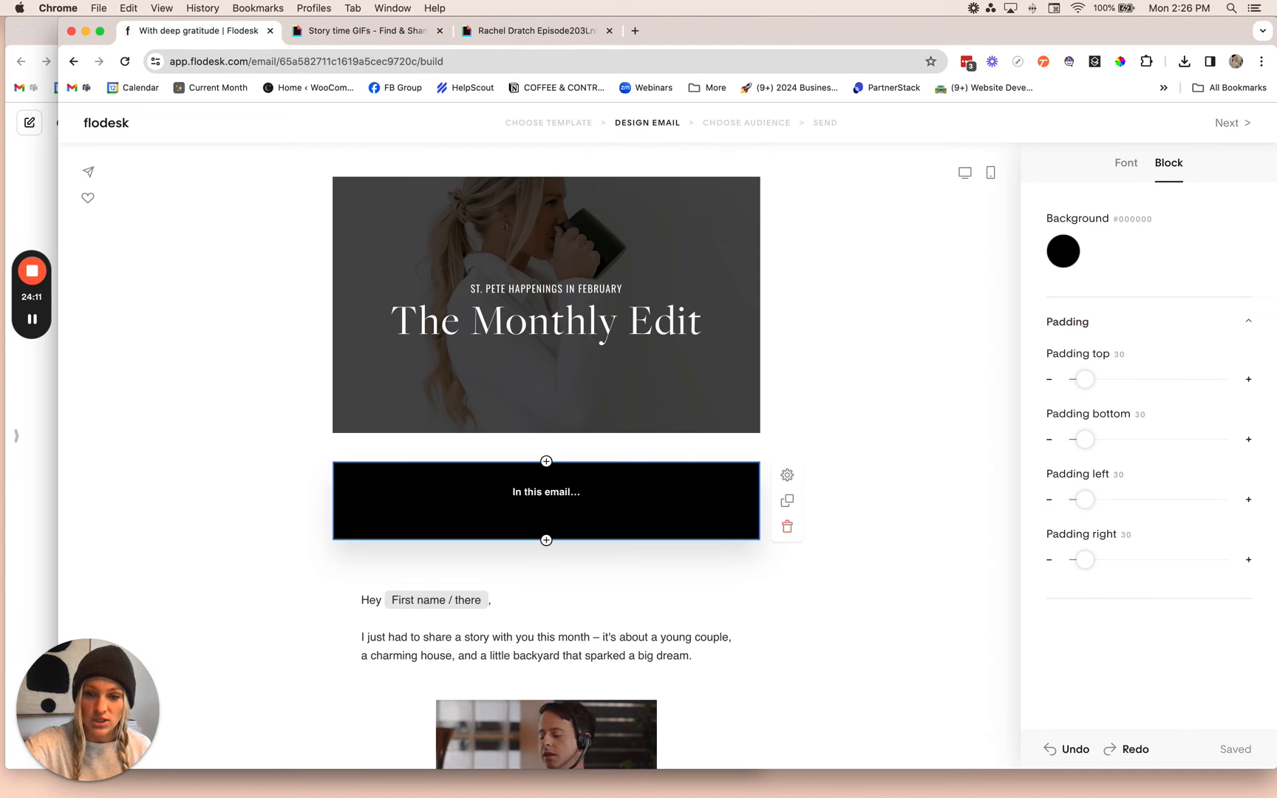
Insert a house emoji on the line below the "In this email..." heading.
{"action": "key", "text": "ctrl+super+space"}
{"action": "key", "text": "Escape"}
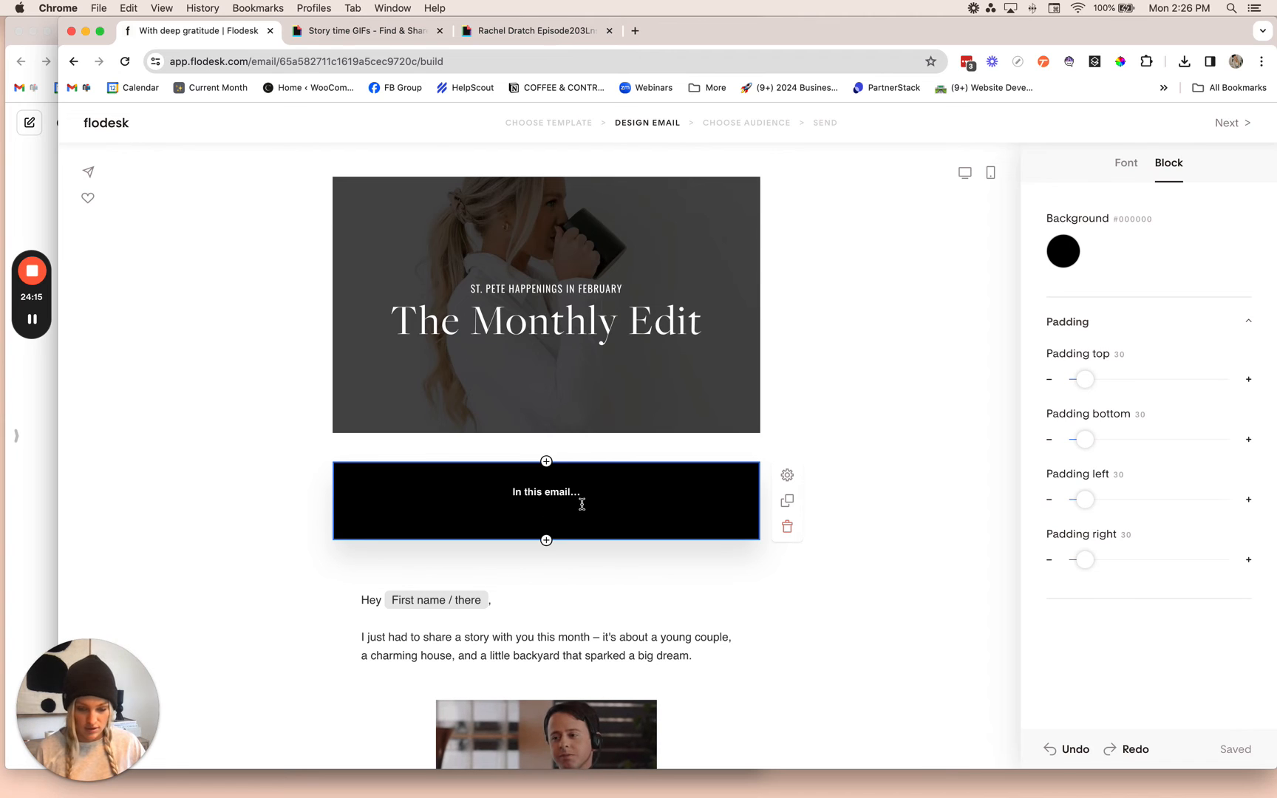
{"action": "key", "text": "super+a"}
{"action": "key", "text": "Down"}
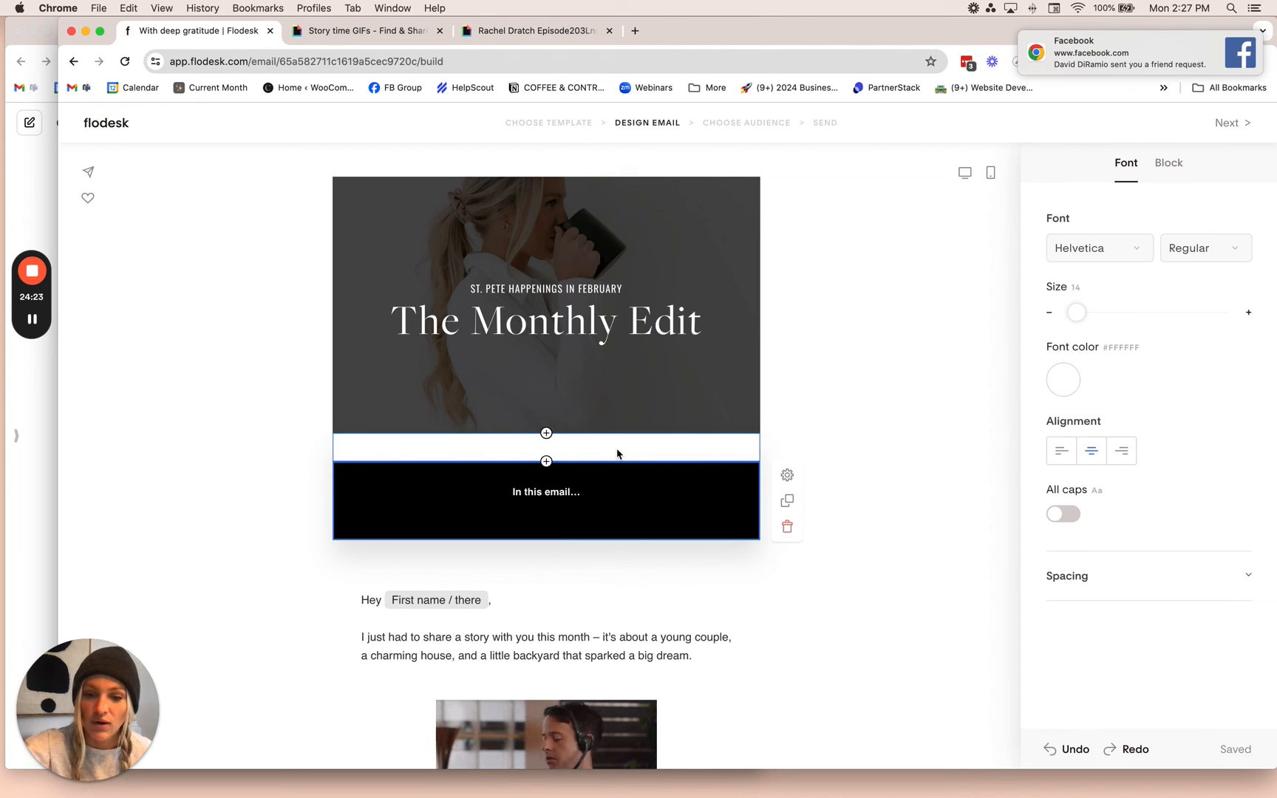
{"action": "key", "text": "ctrl+super+space"}
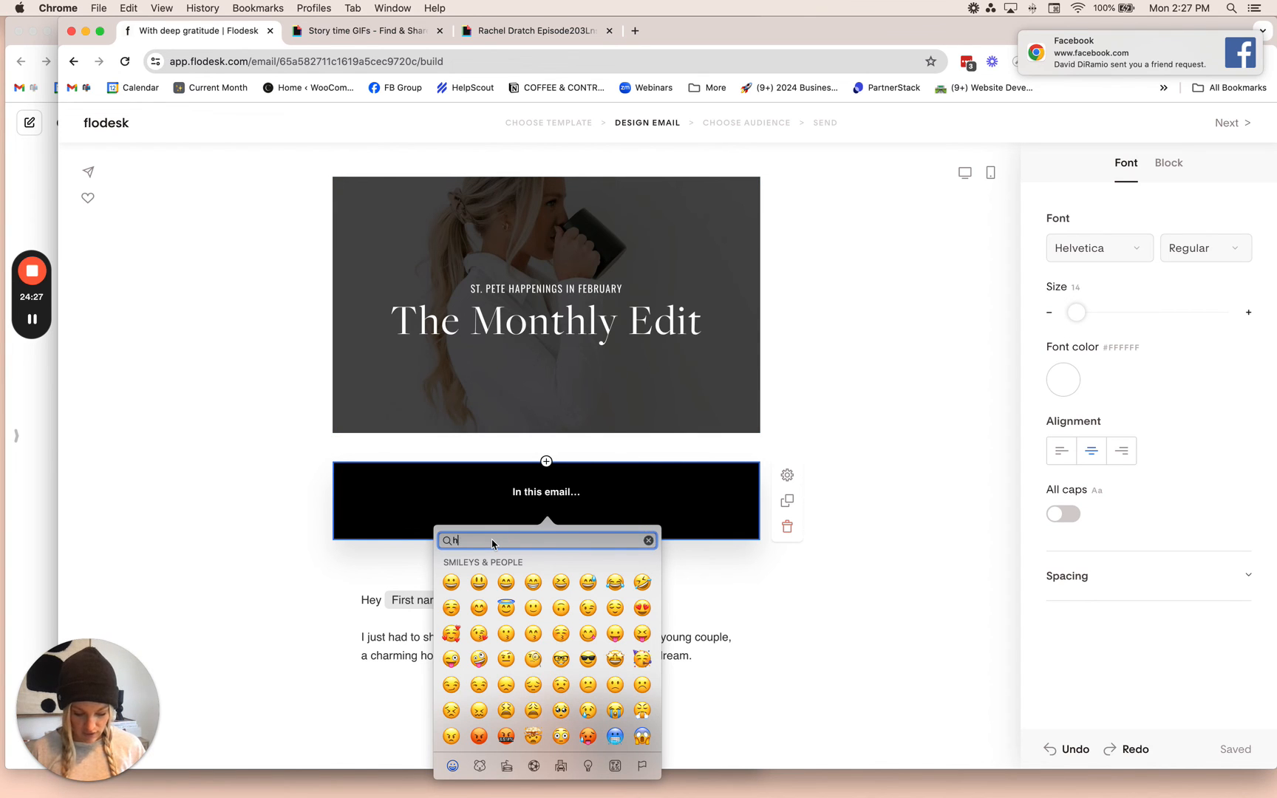
{"action": "type", "text": "house"}
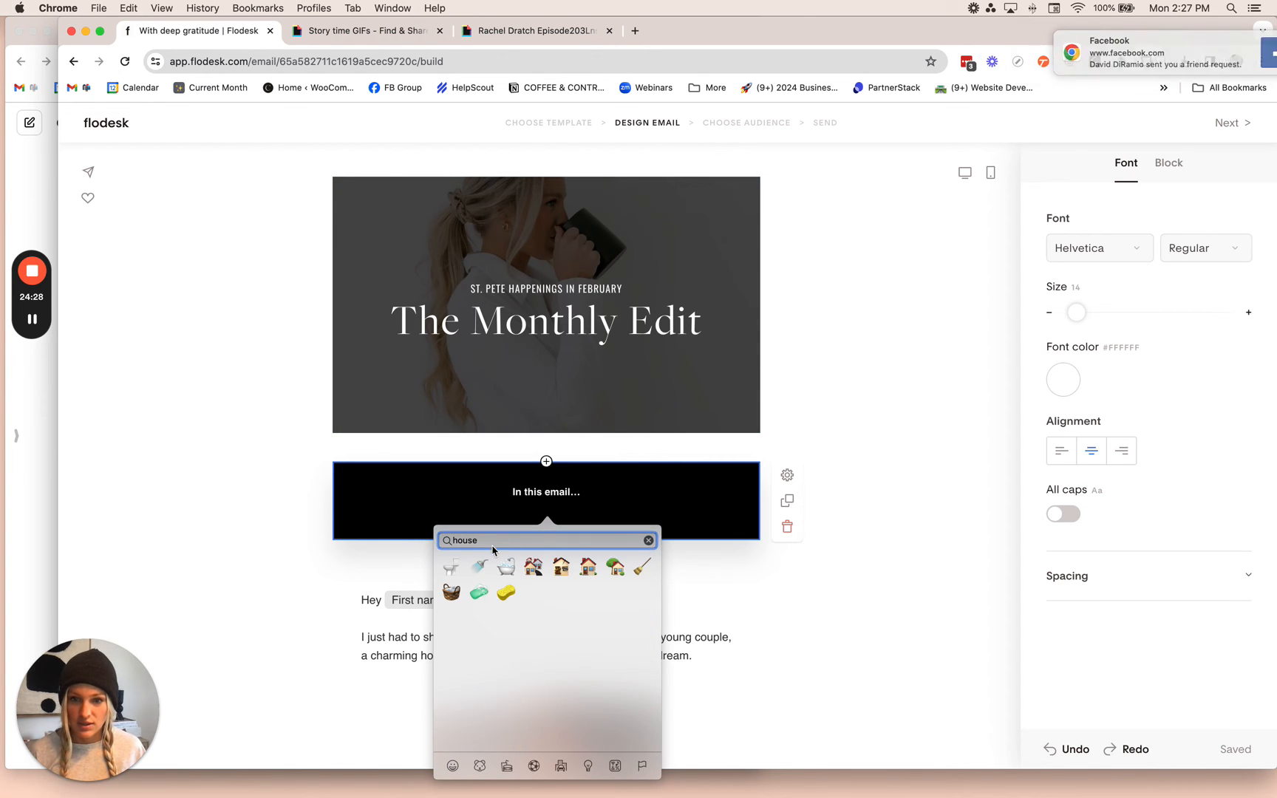
{"action": "left_click", "coordinate": [588, 567]}
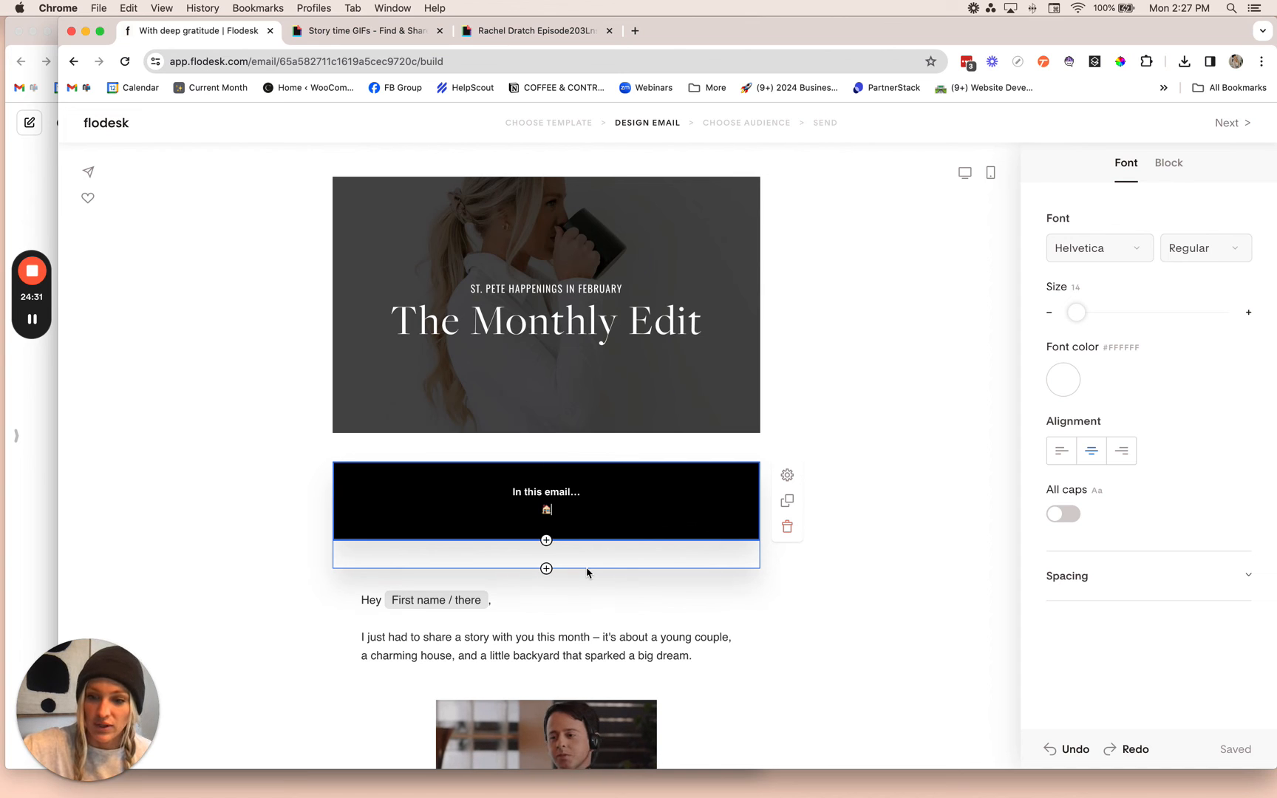
Add a calendar emoji and a money bag emoji after the house emoji in the black block.
{"action": "key", "text": "ctrl+super+space"}
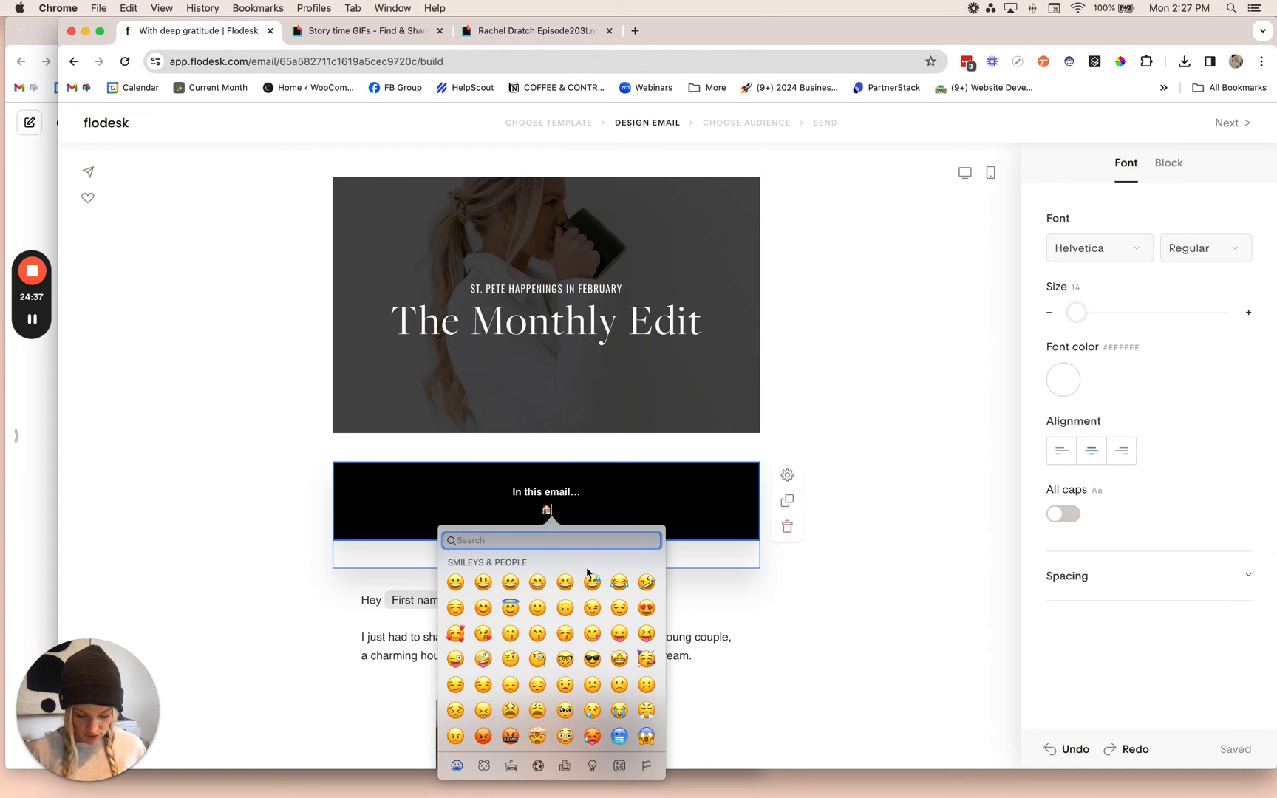
{"action": "type", "text": "calend"}
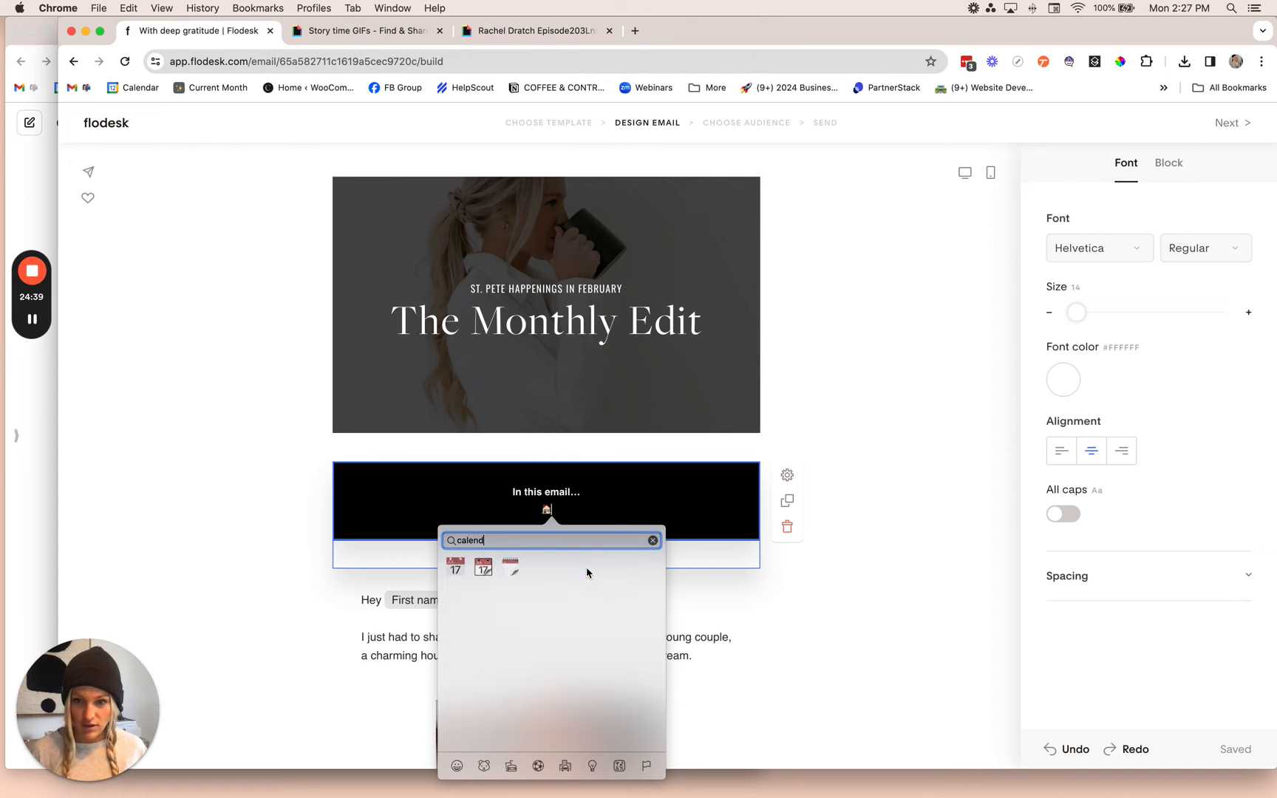
{"action": "left_click", "coordinate": [482, 568]}
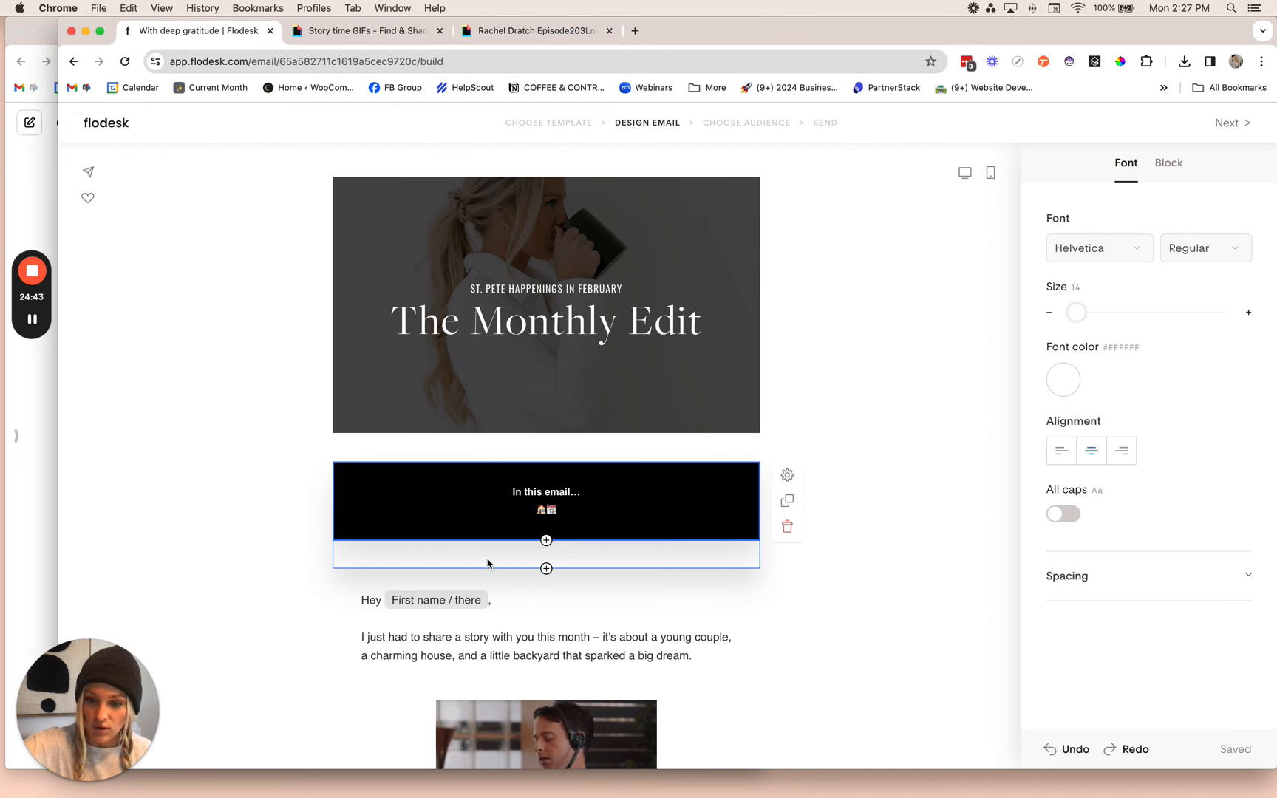
{"action": "key", "text": "ctrl+super+space"}
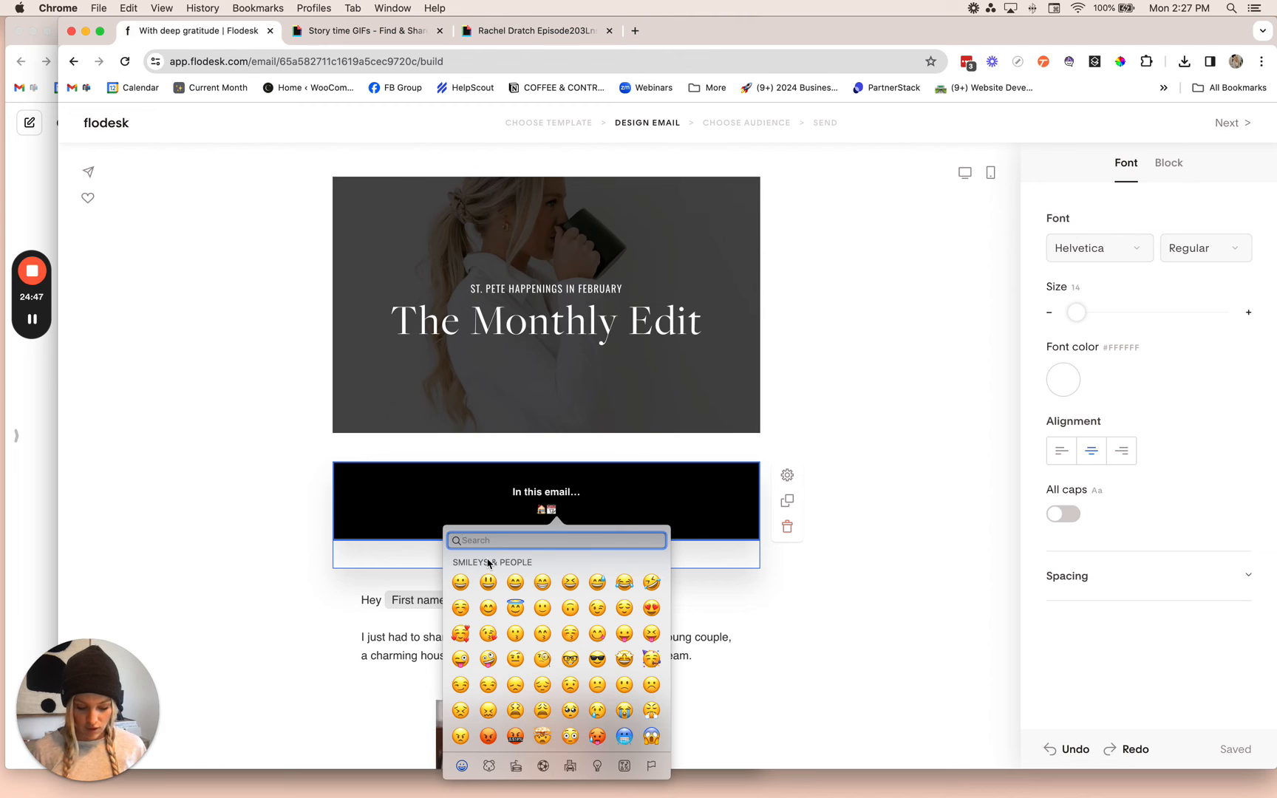
{"action": "type", "text": "money"}
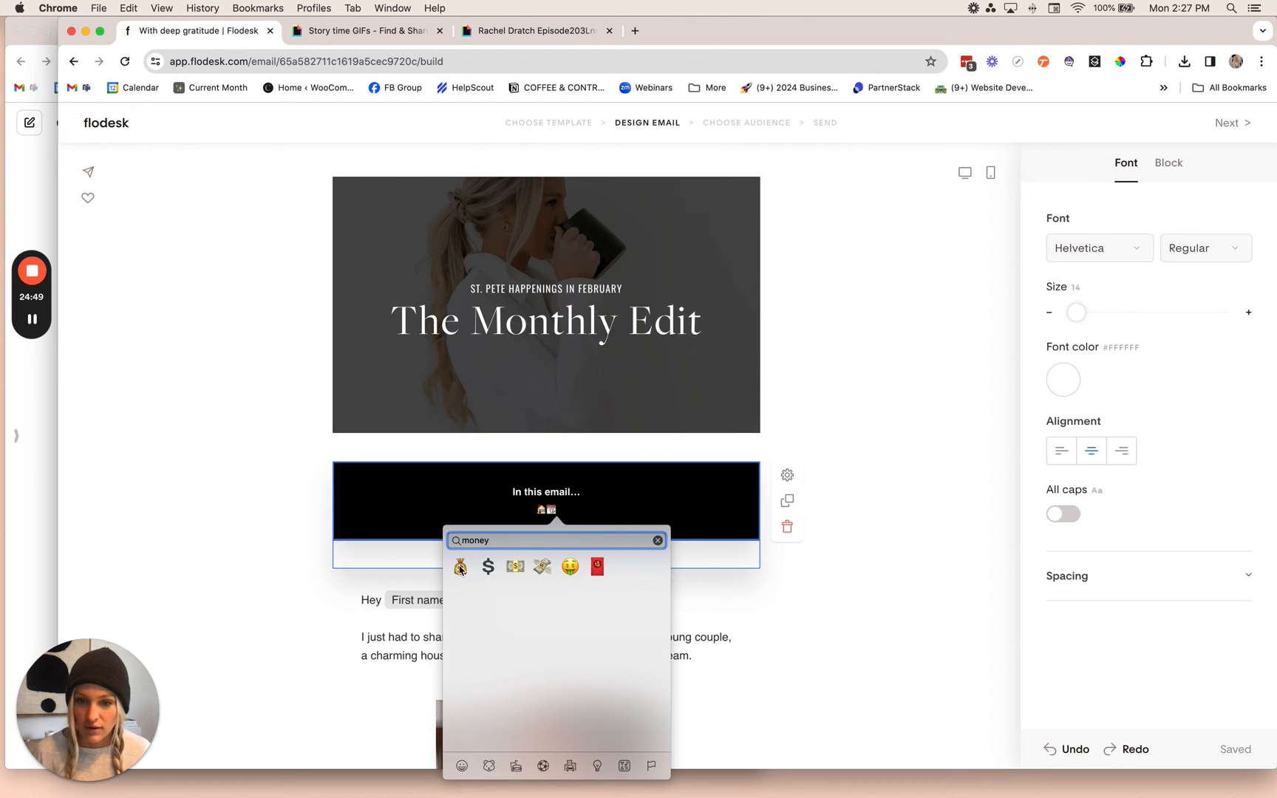
{"action": "left_click", "coordinate": [460, 567]}
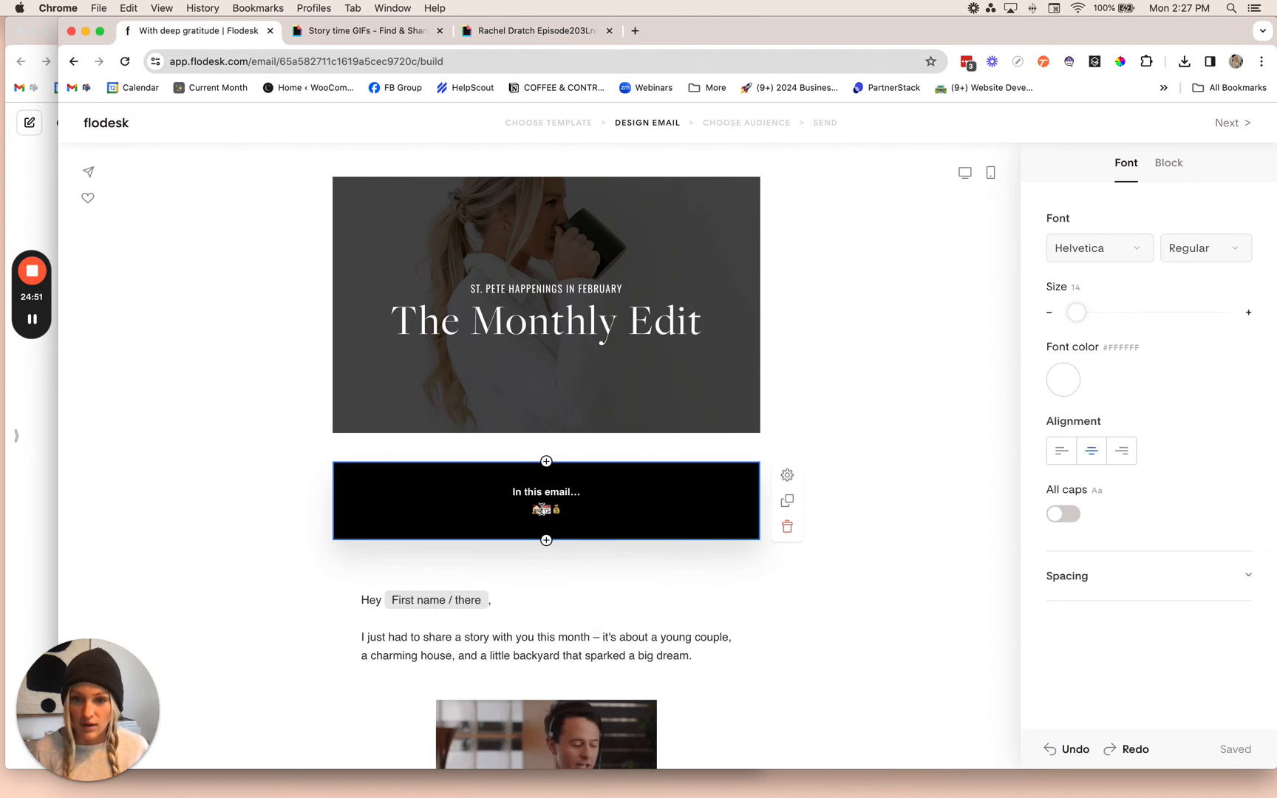
Split the house, calendar and money bag emojis onto separate lines.
{"action": "left_click", "coordinate": [542, 509]}
{"action": "key", "text": "Return"}
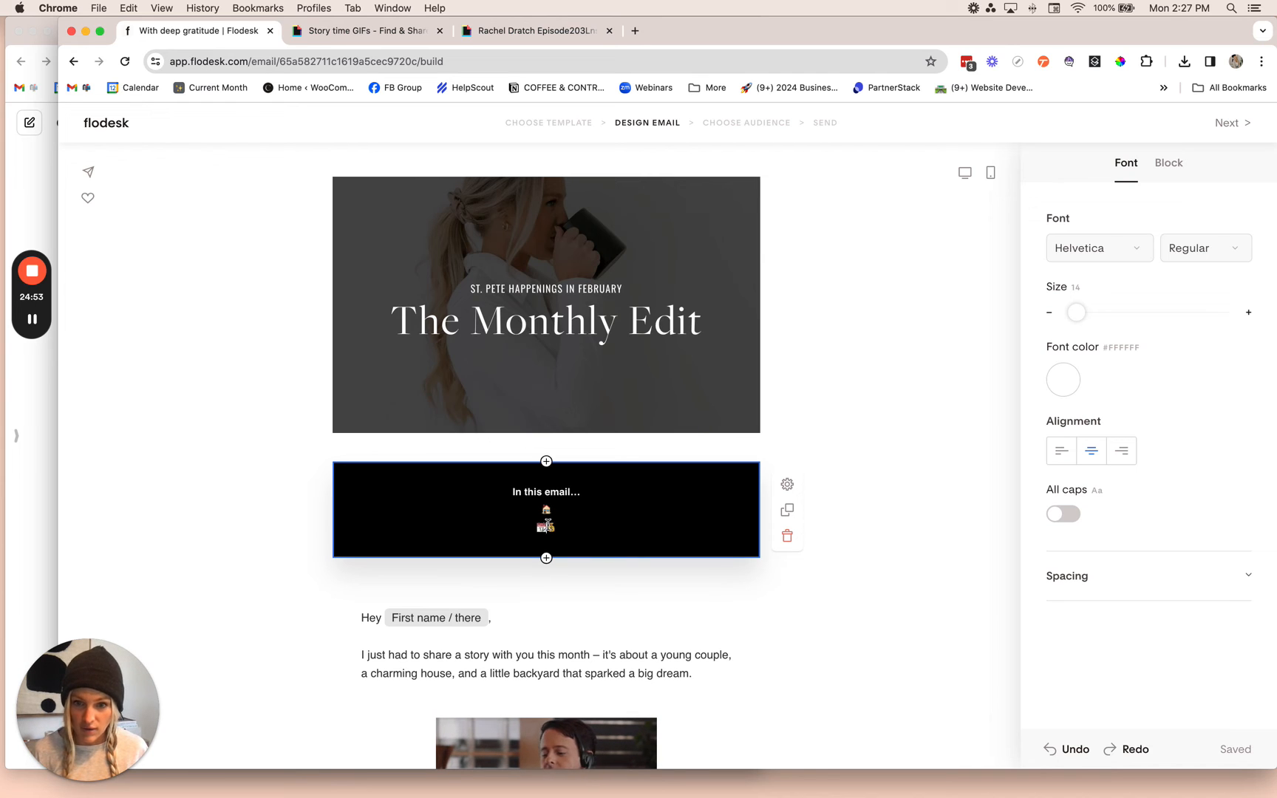
{"action": "left_click", "coordinate": [545, 526]}
{"action": "key", "text": "Return"}
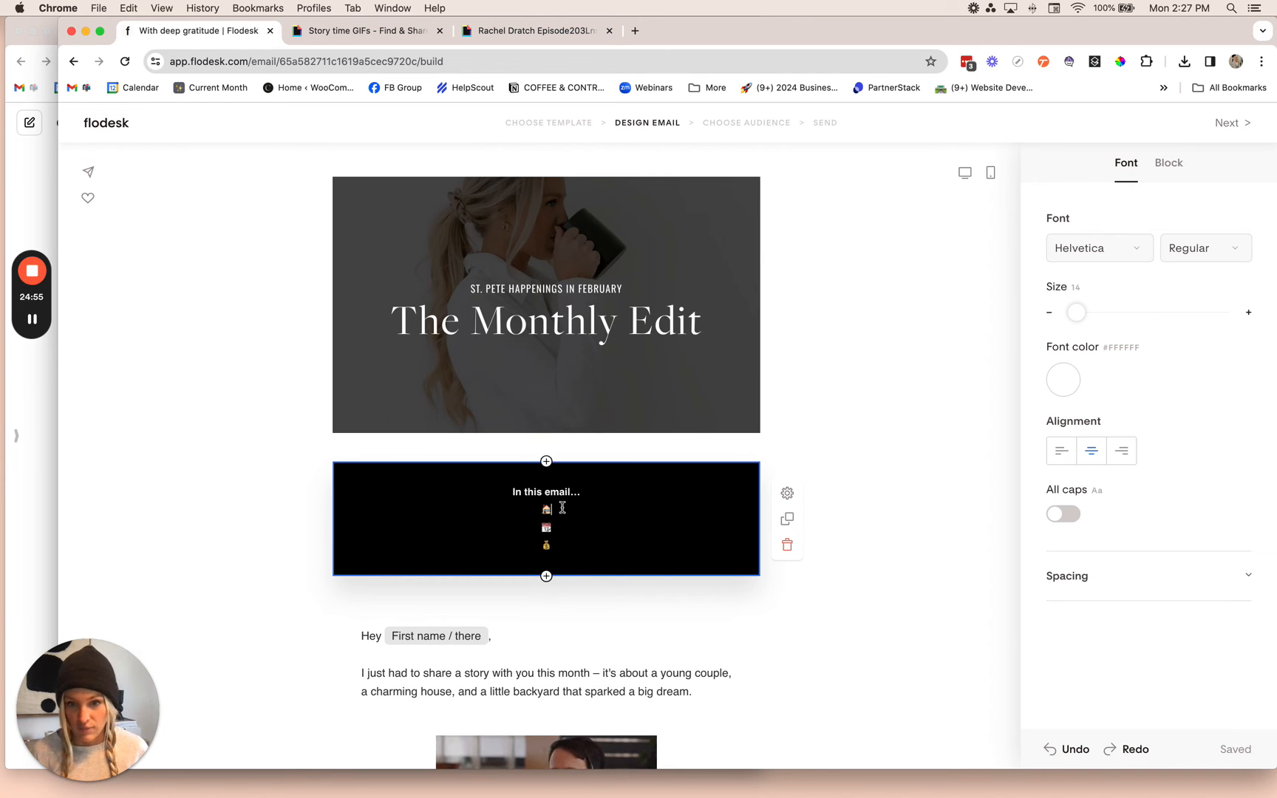
Write bold "Monthly Market Update:" followed by regular "Is it a buyers or sellers market?" beside the money bag emoji.
{"action": "scroll", "coordinate": [547, 517], "scroll_direction": "down", "scroll_amount": 5}
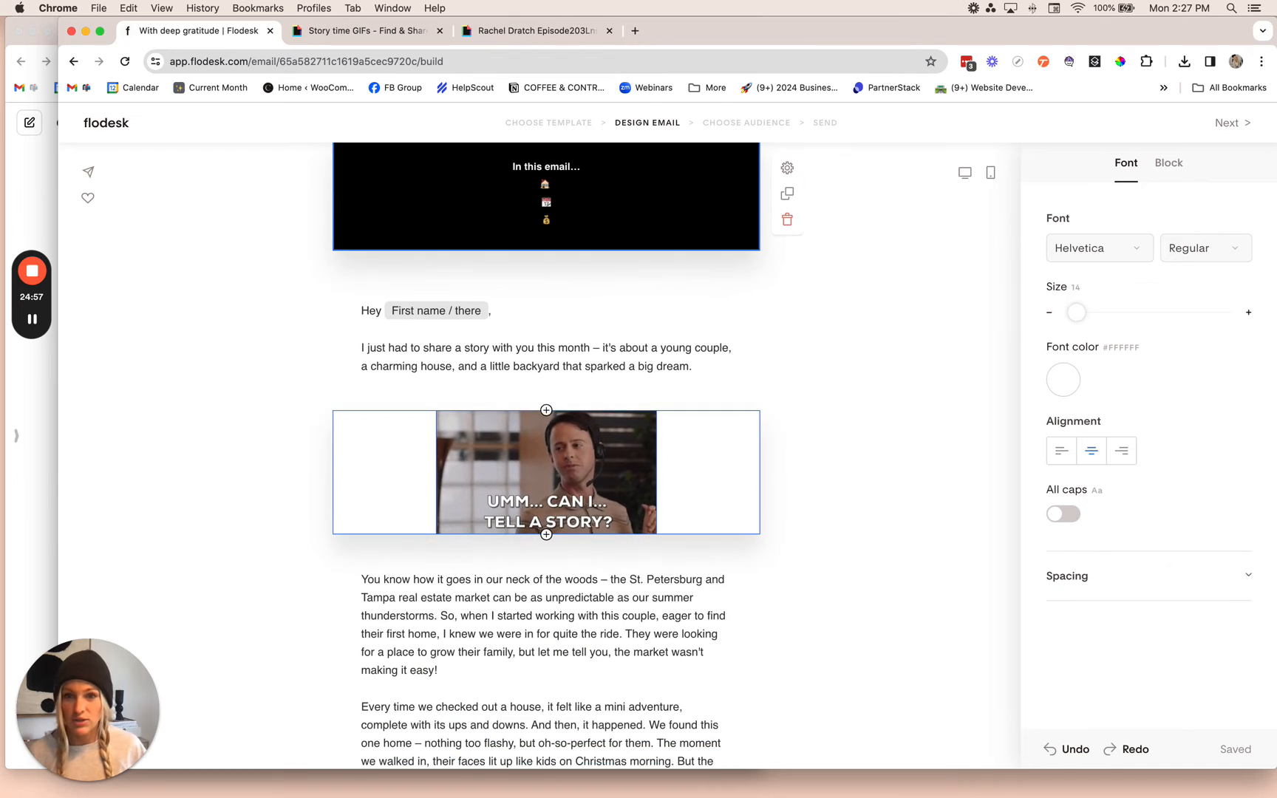
{"action": "scroll", "coordinate": [546, 517], "scroll_direction": "up", "scroll_amount": 3}
{"action": "left_click", "coordinate": [585, 404]}
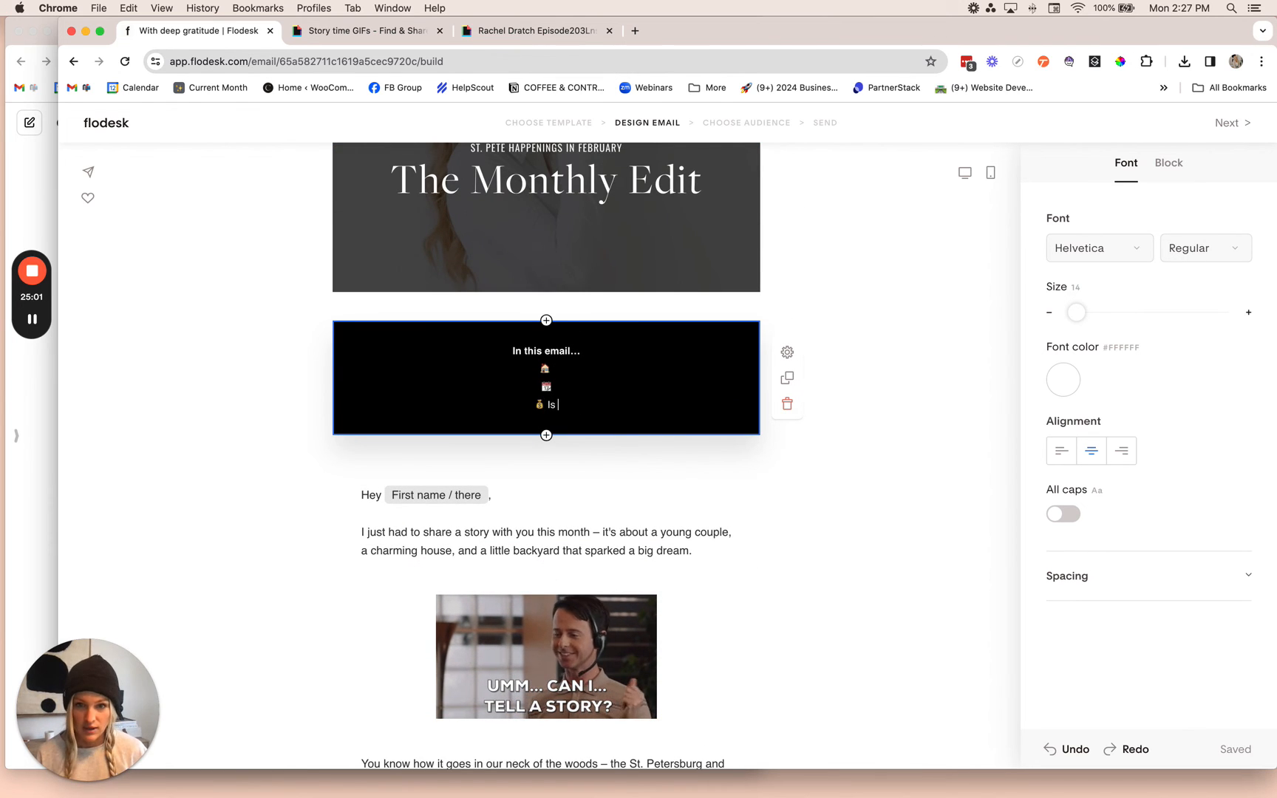
{"action": "type", "text": "Is it a buyers"}
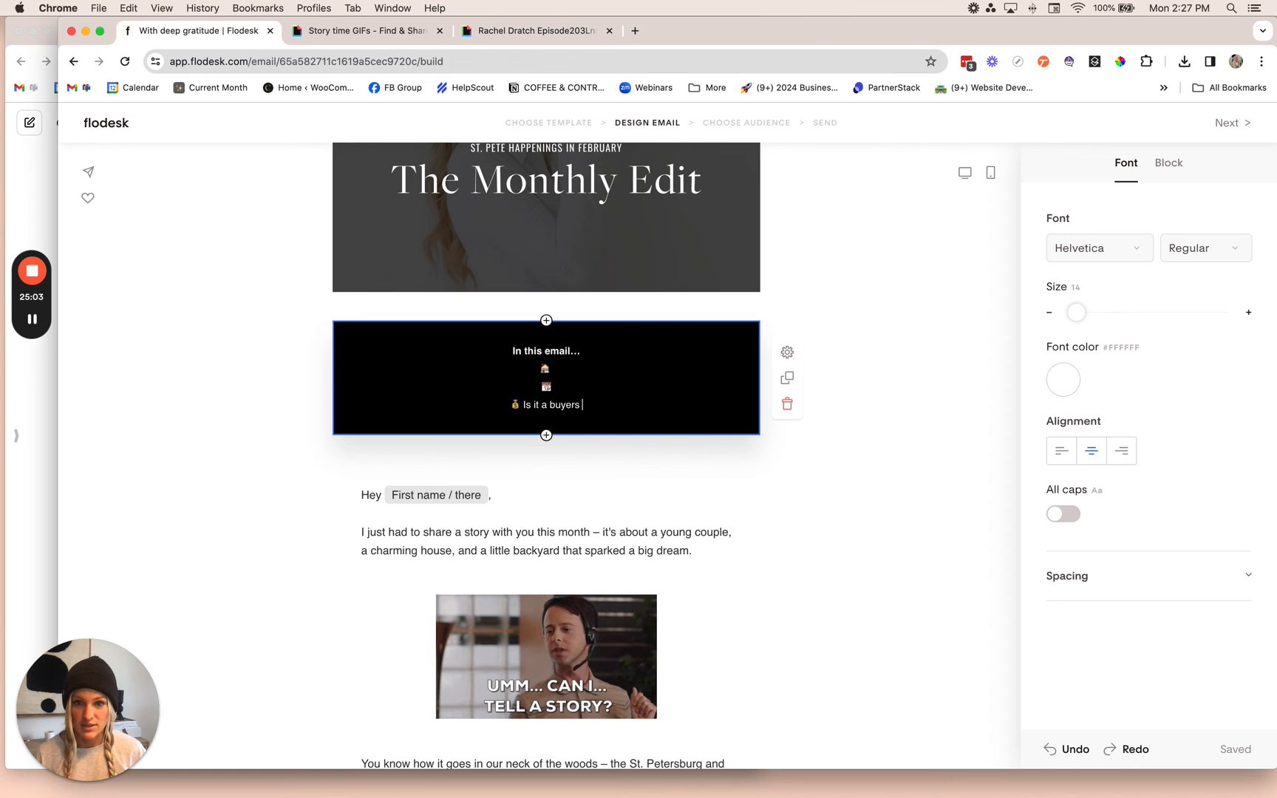
{"action": "type", "text": " ar sellers market?"}
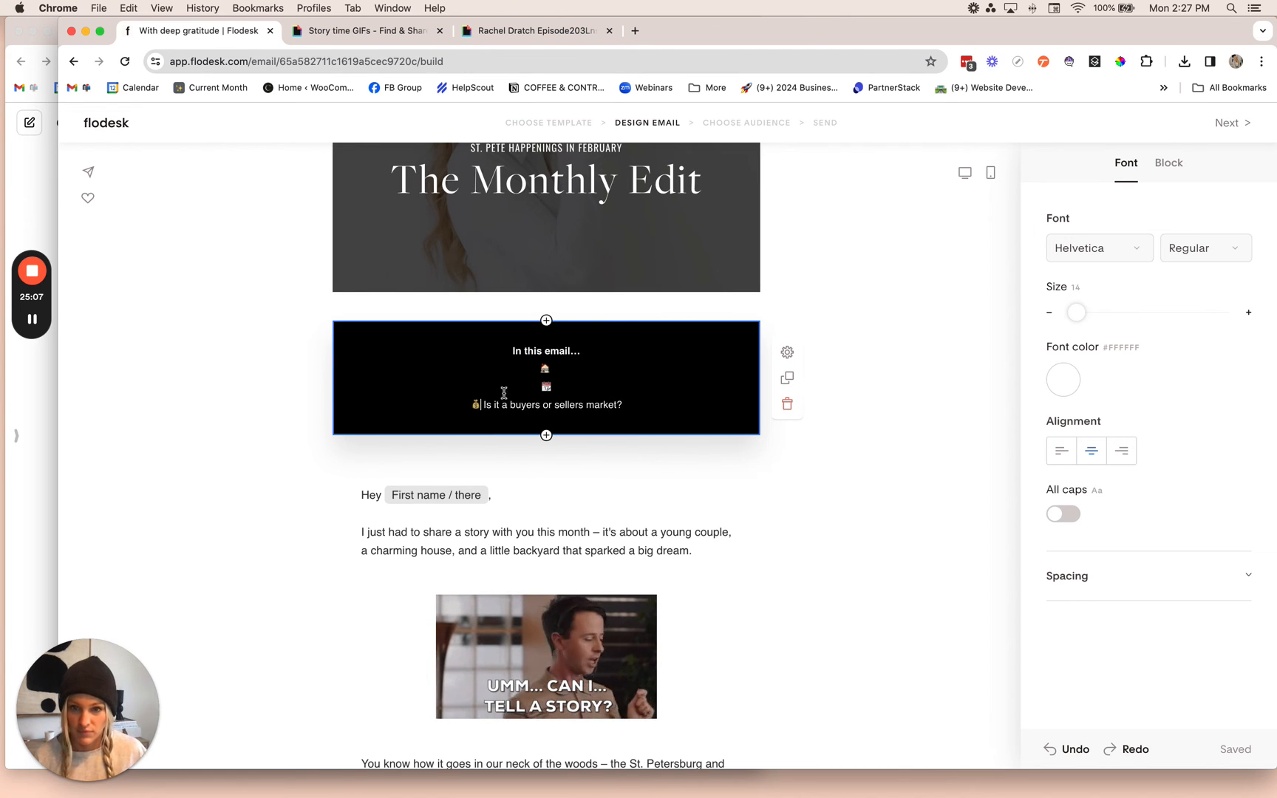
{"action": "type", "text": " Monthly Market"}
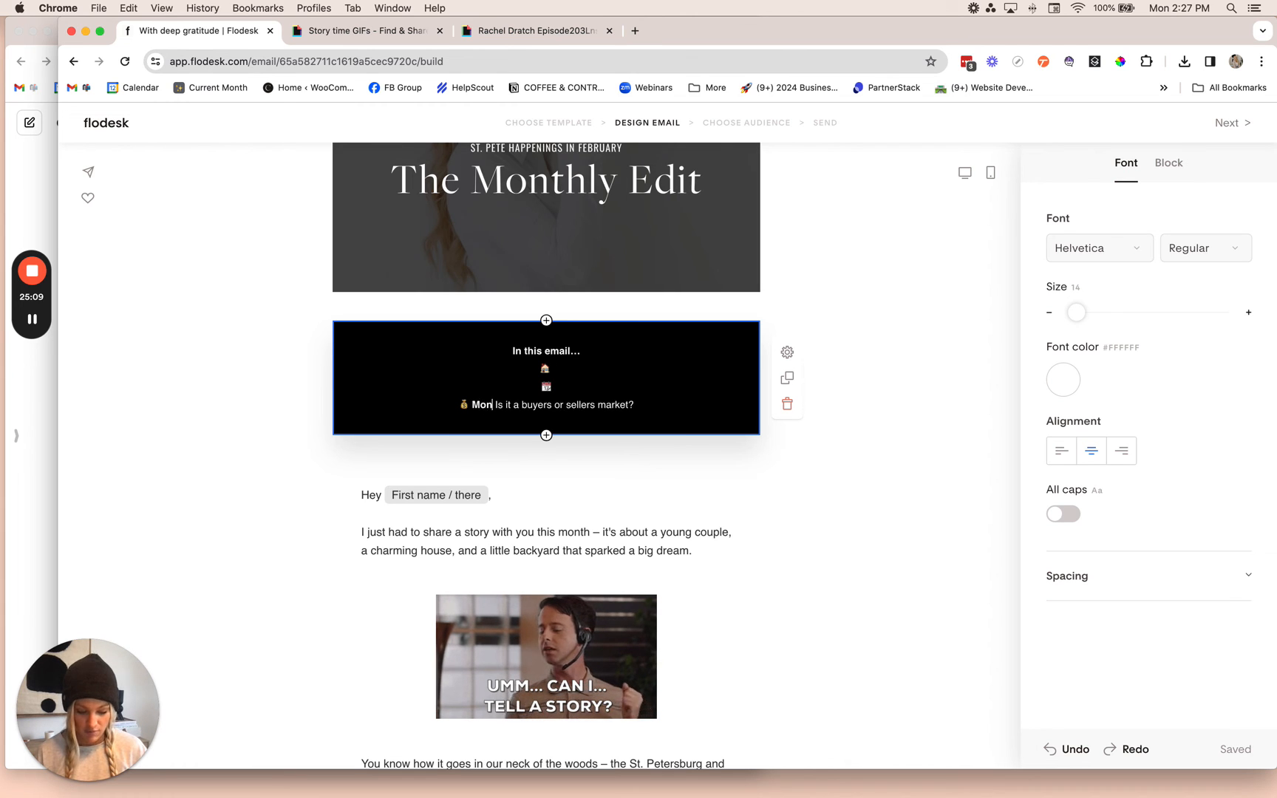
{"action": "type", "text": " Update:"}
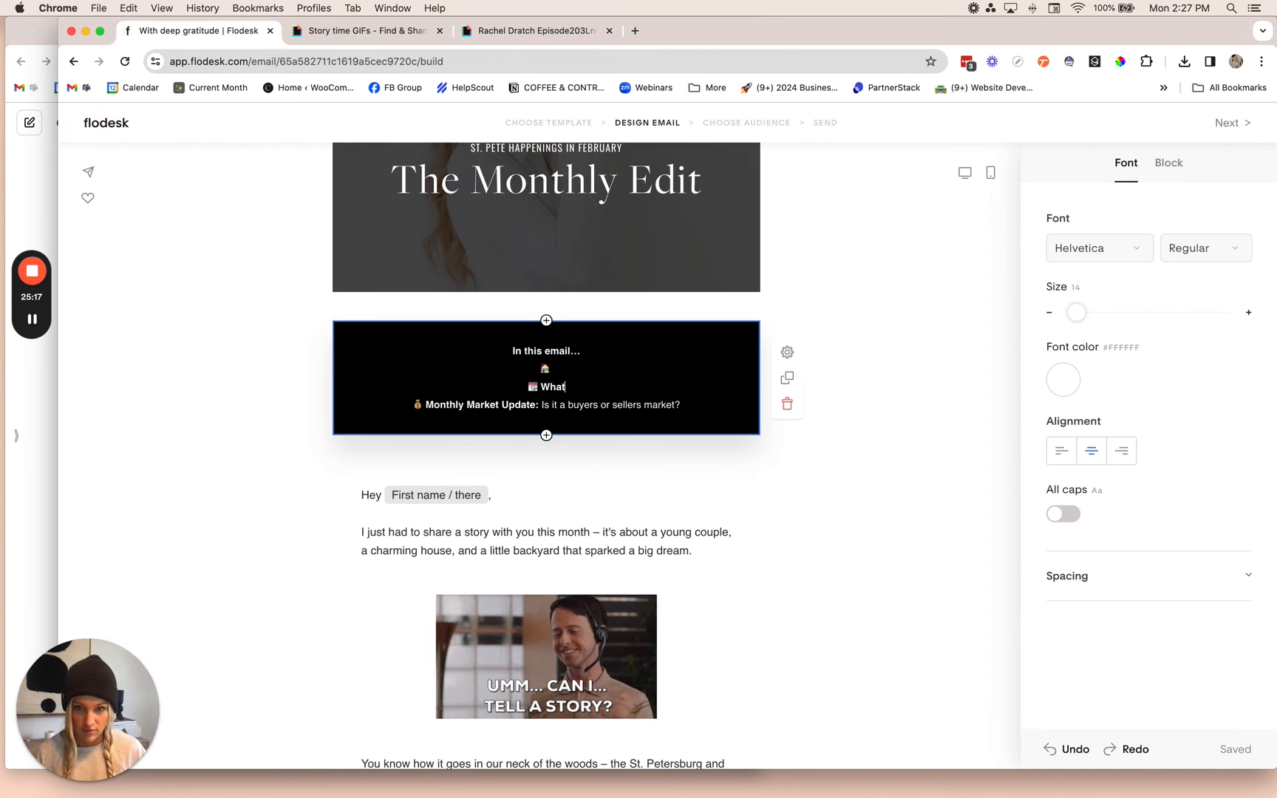
Write bold "What's happening in St. Pete this month:" followed by regular "Lobsterfest!" beside the calendar emoji.
{"action": "type", "text": "happening in"}
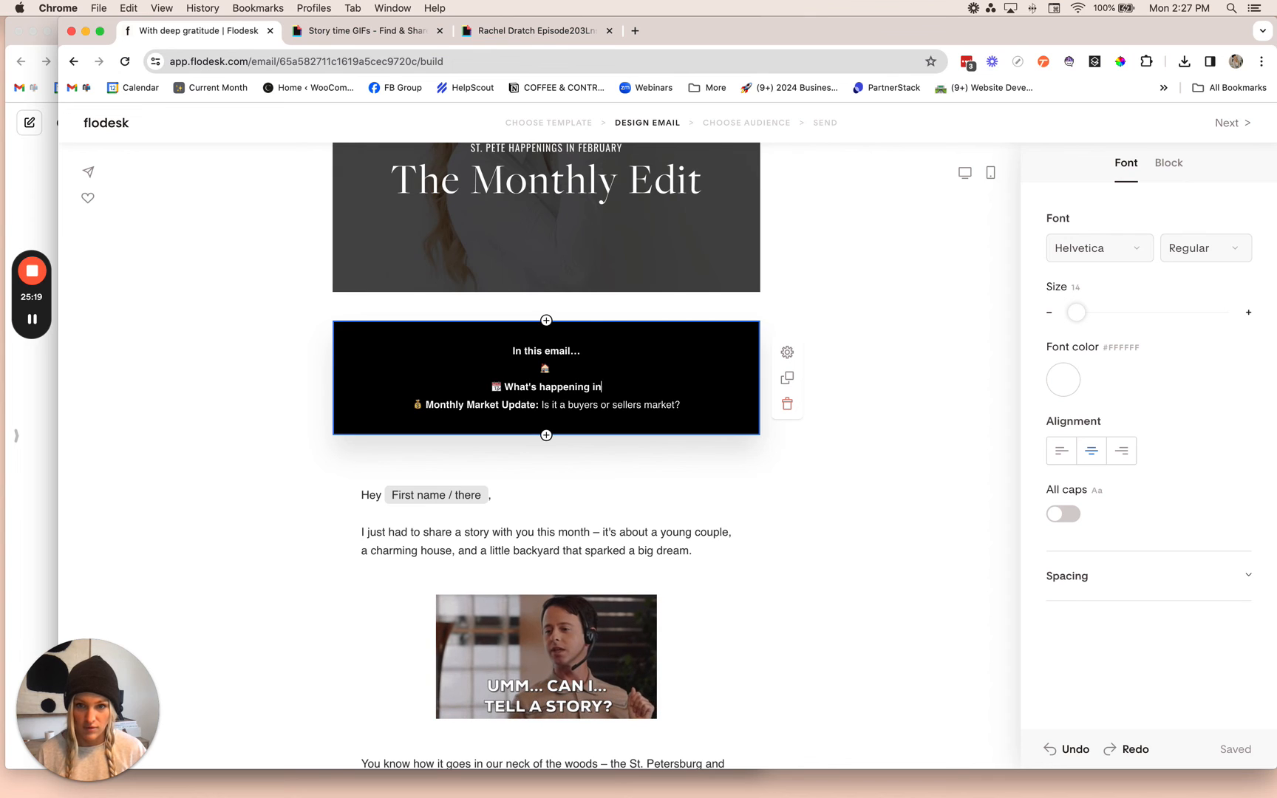
{"action": "type", "text": " St. Pete this m"}
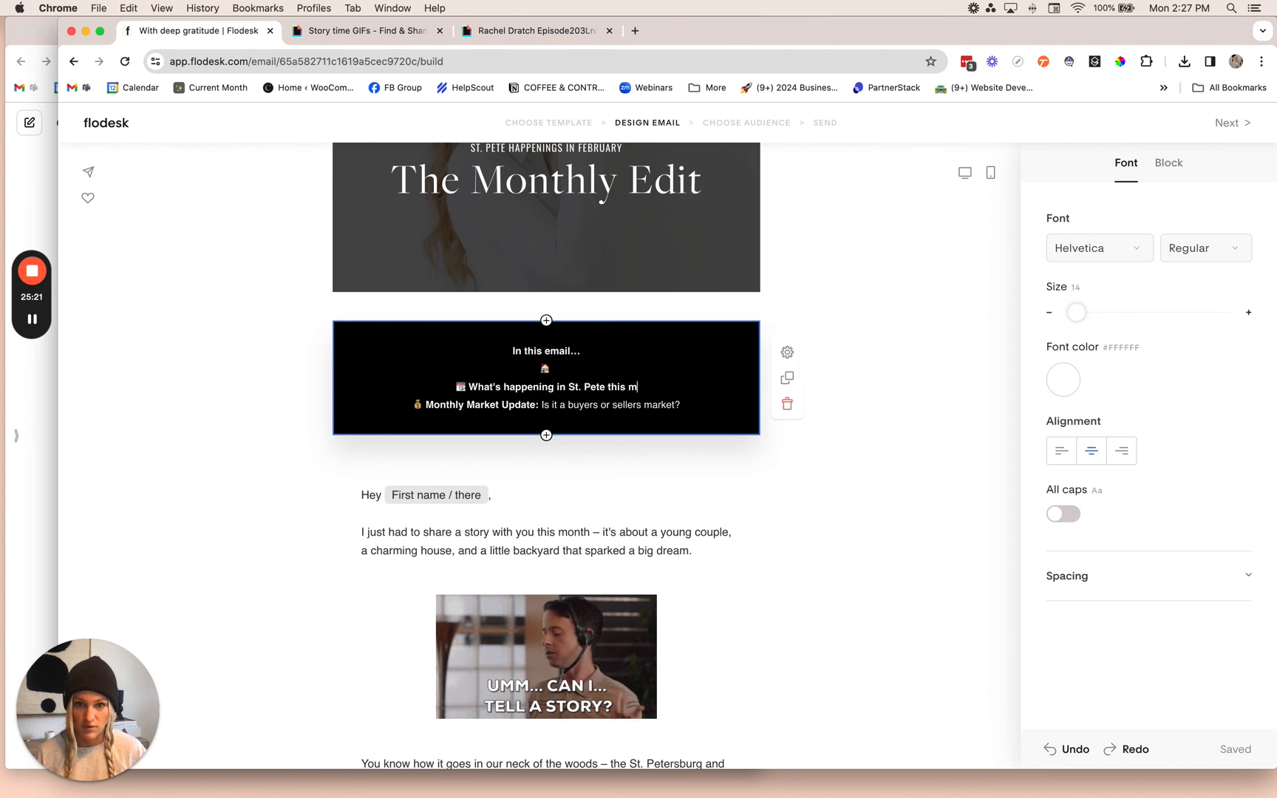
{"action": "type", "text": "onth"}
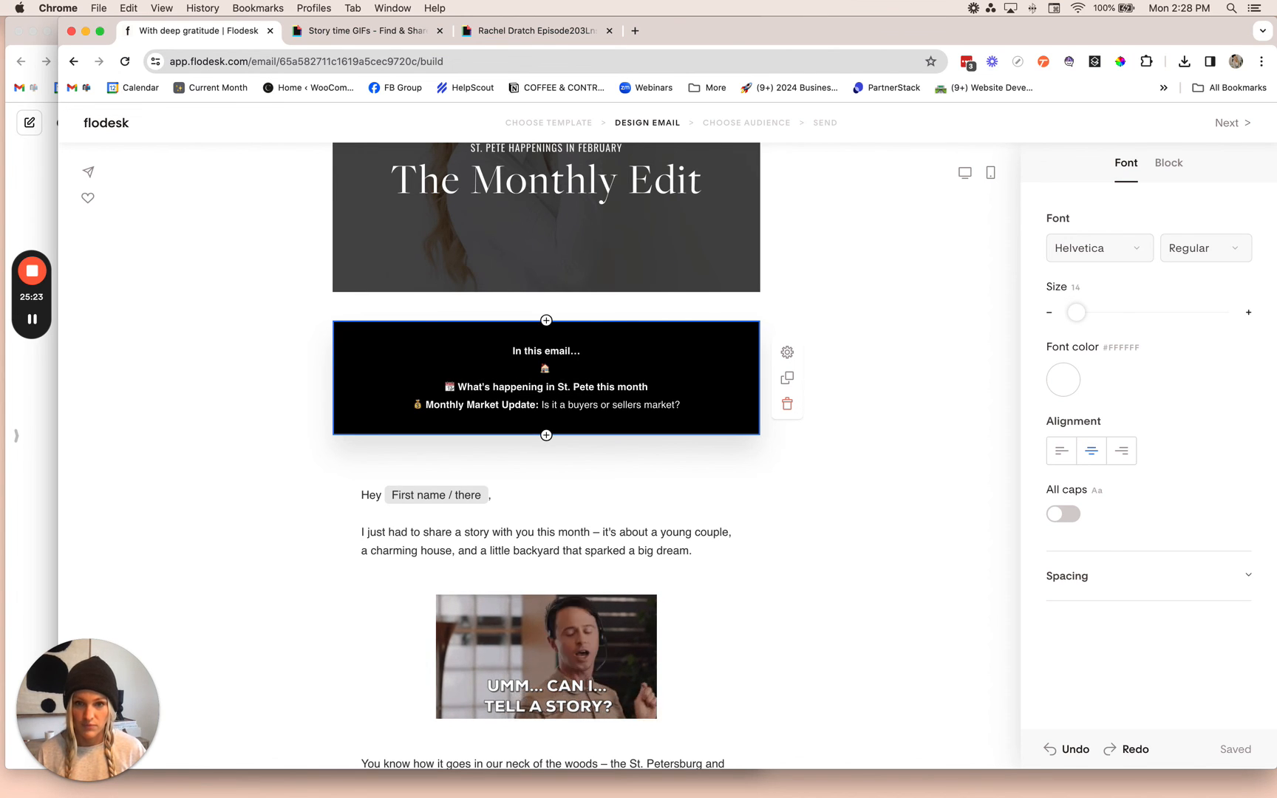
{"action": "type", "text": ": Lobsterfest!"}
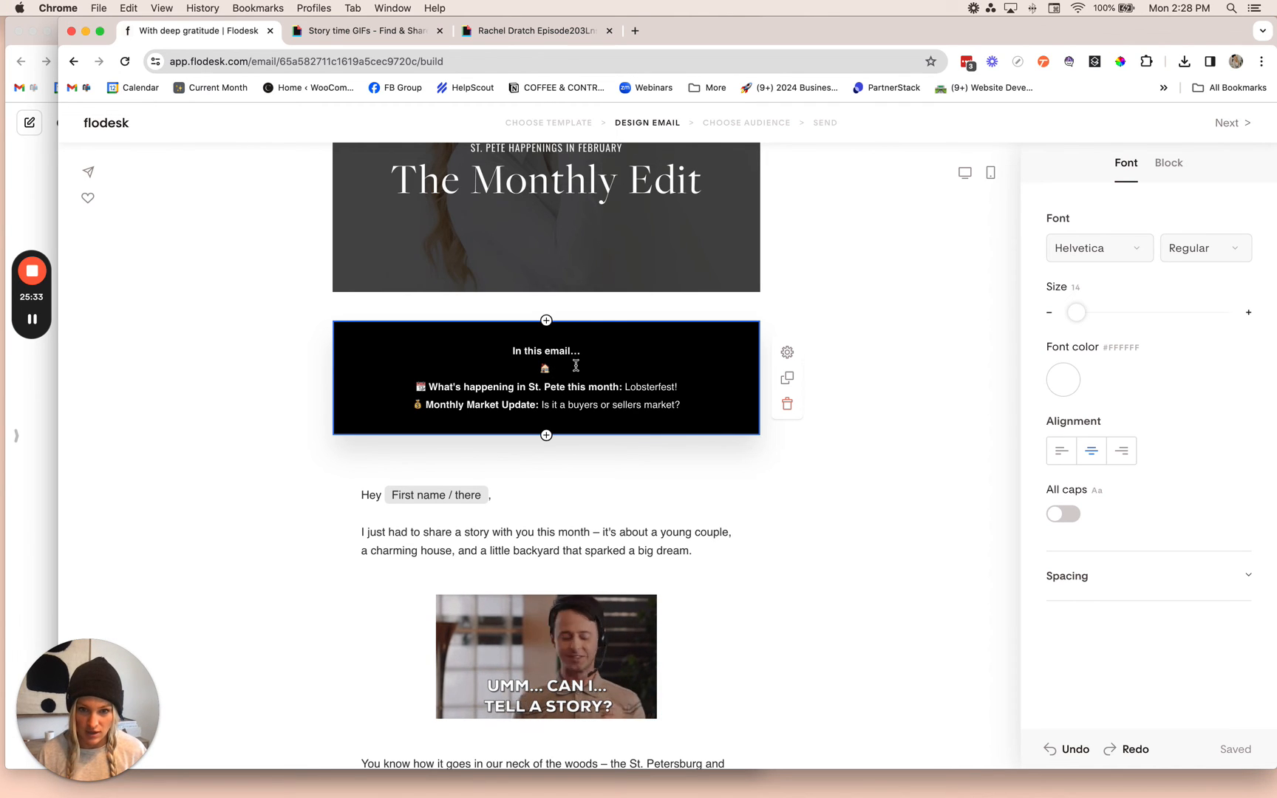
Write bold "A reminder to stay patient" beside the house emoji in the black block.
{"action": "scroll", "coordinate": [658, 579], "scroll_direction": "down", "scroll_amount": 8}
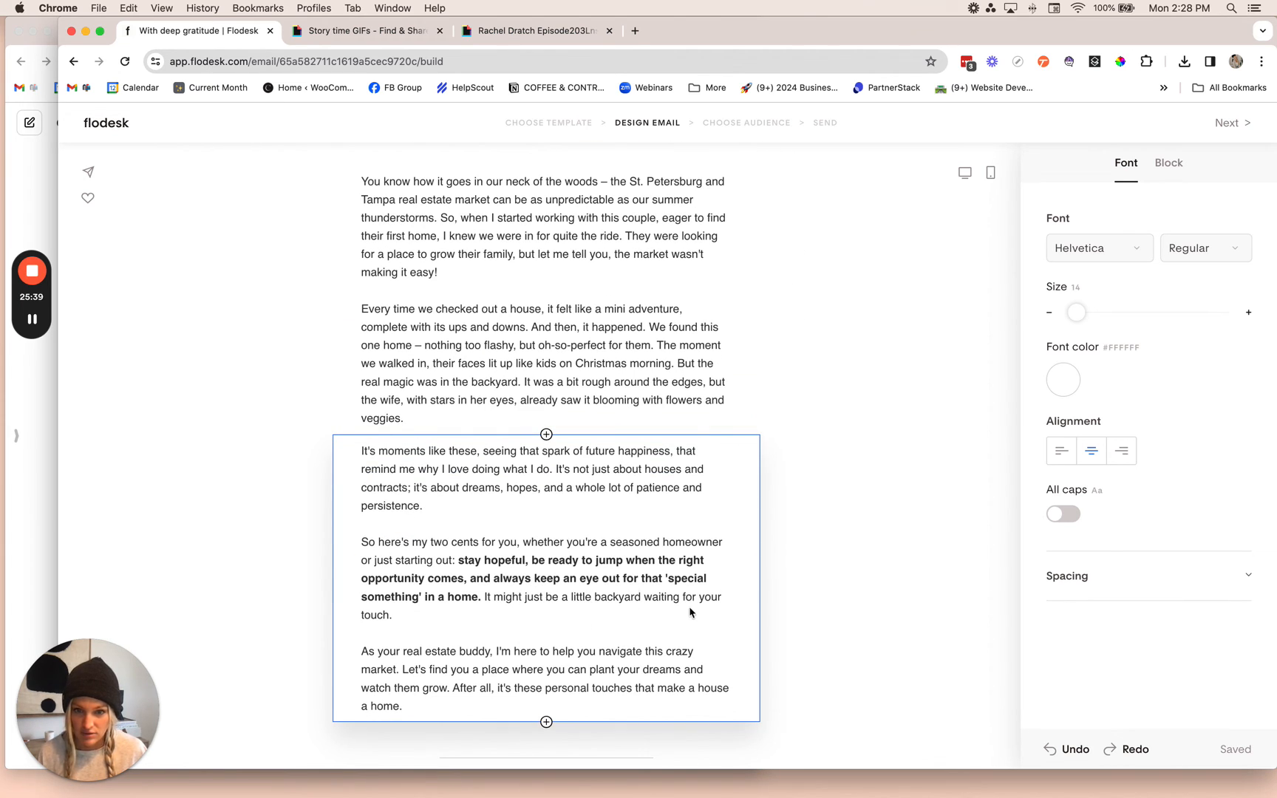
{"action": "scroll", "coordinate": [683, 606], "scroll_direction": "up", "scroll_amount": 8}
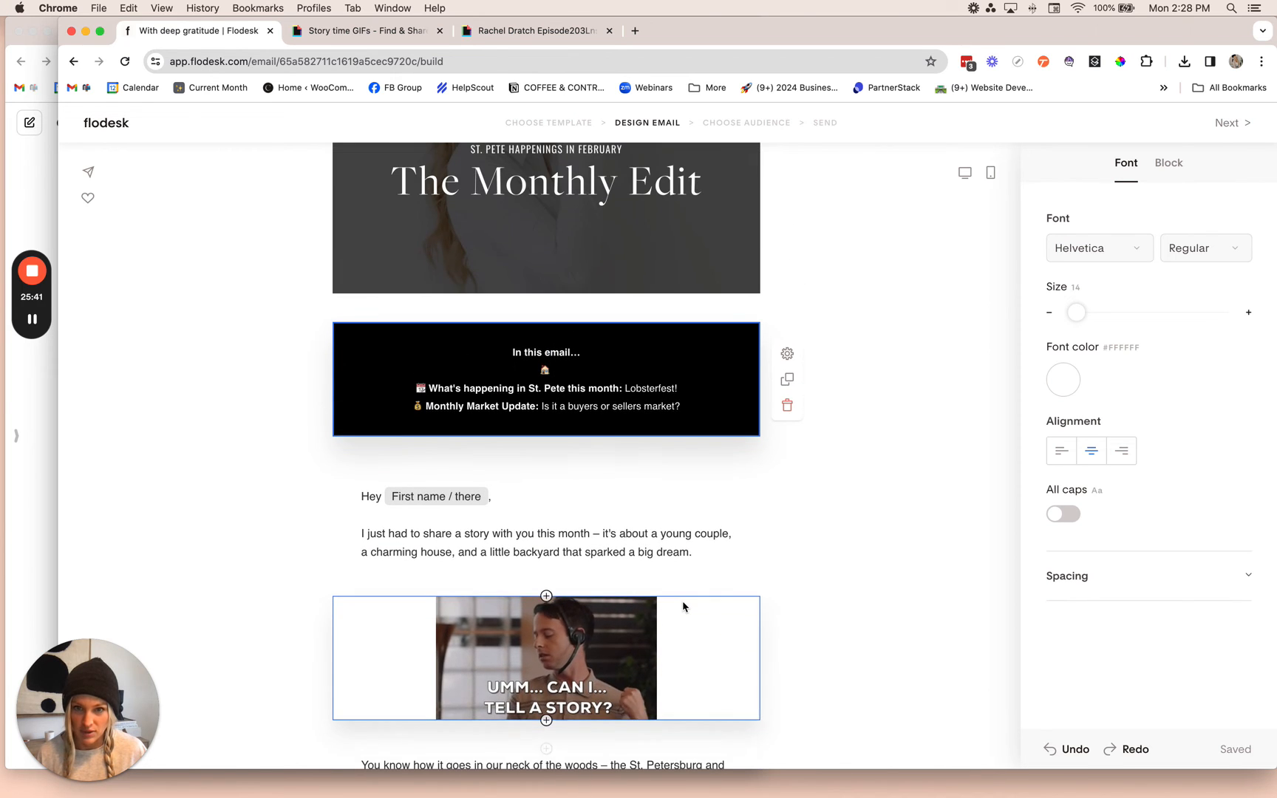
{"action": "type", "text": "emi"}
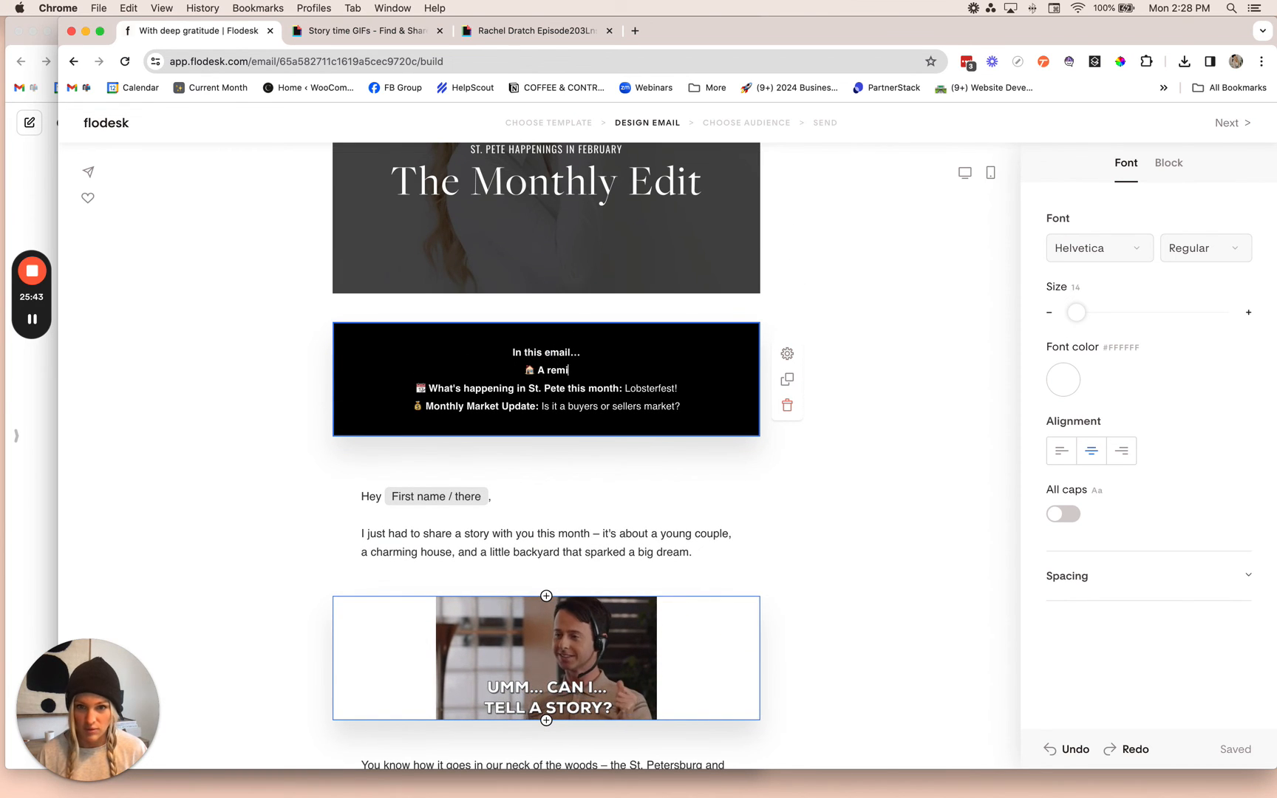
{"action": "type", "text": "nder"}
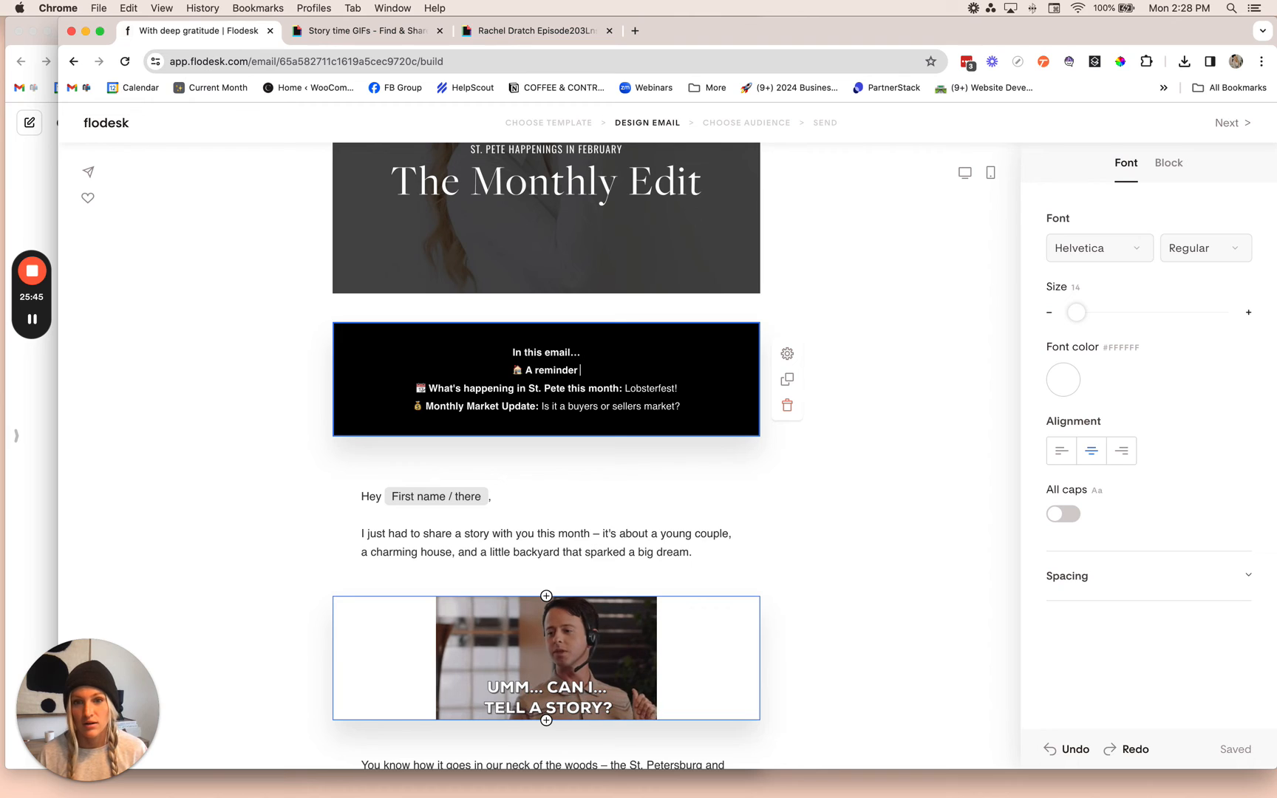
{"action": "type", "text": " to stay p"}
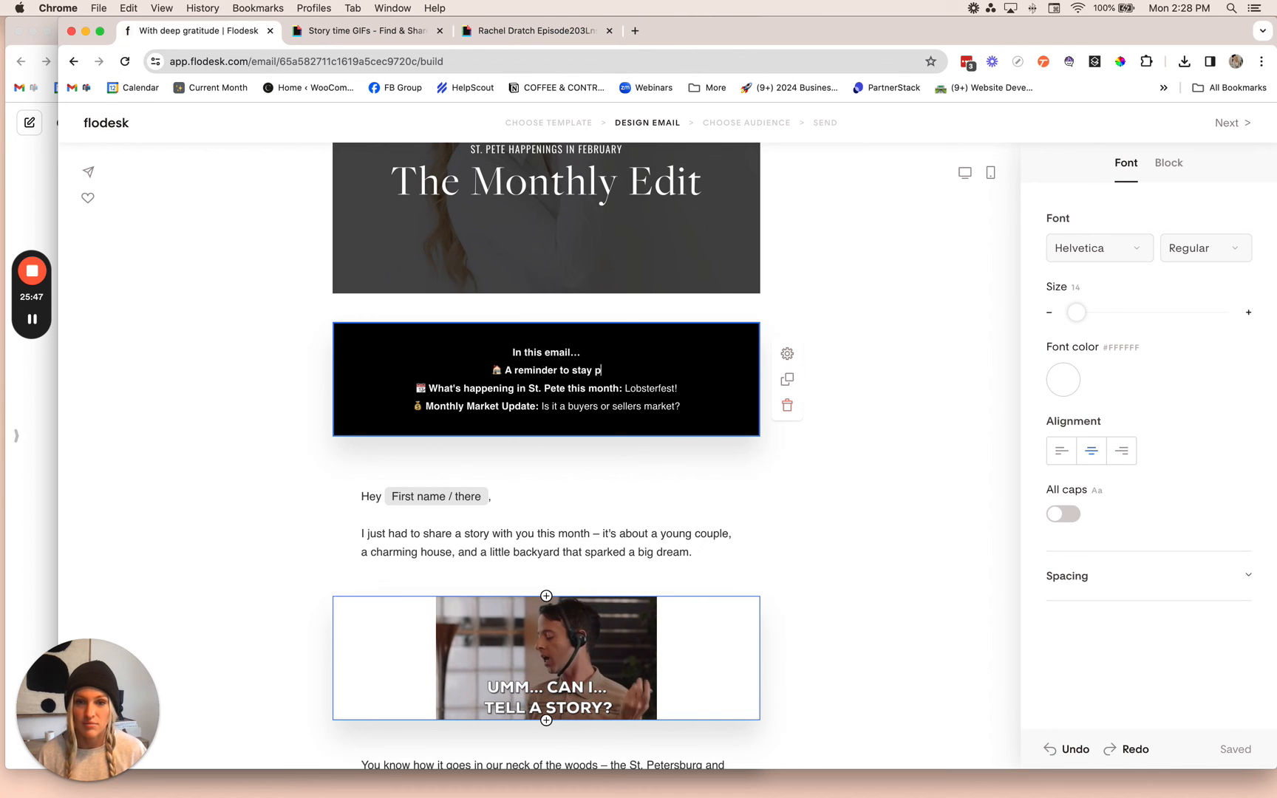
{"action": "type", "text": "atient "}
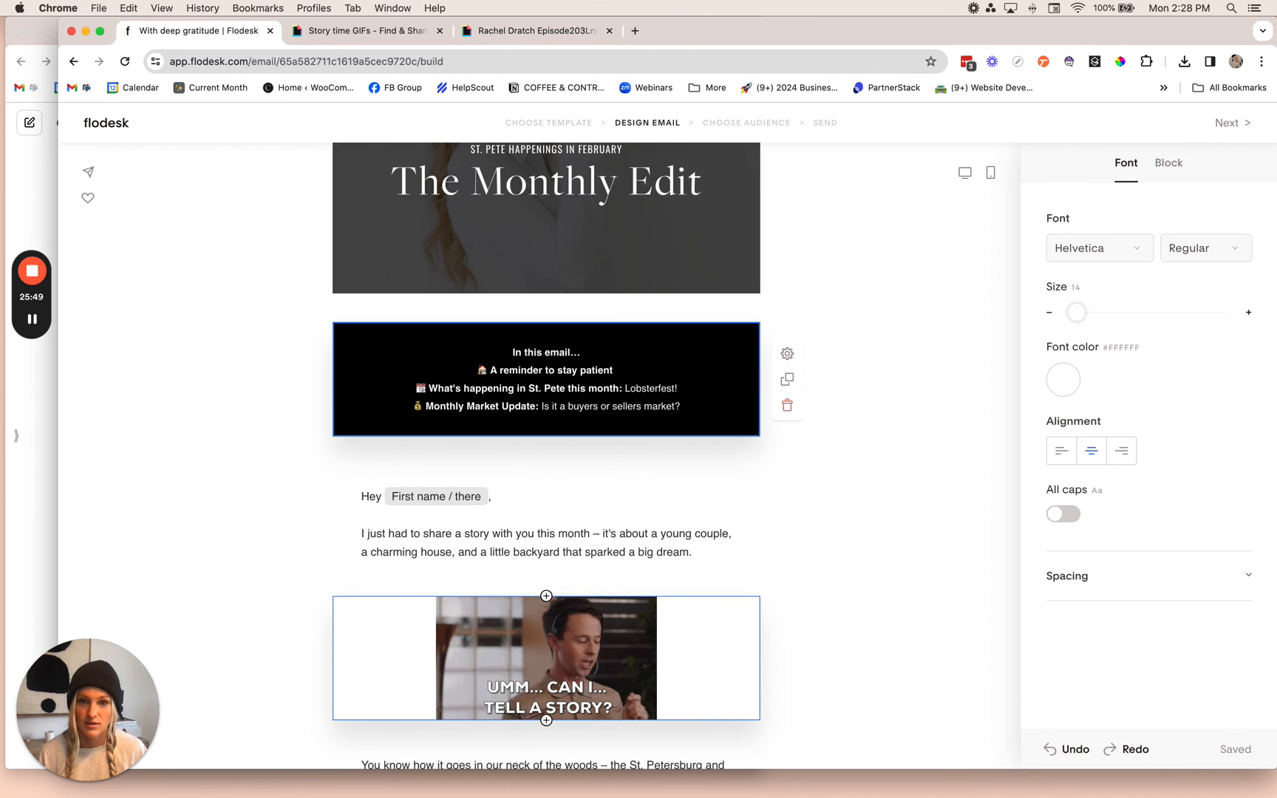
{"action": "type", "text": "your backyour"}
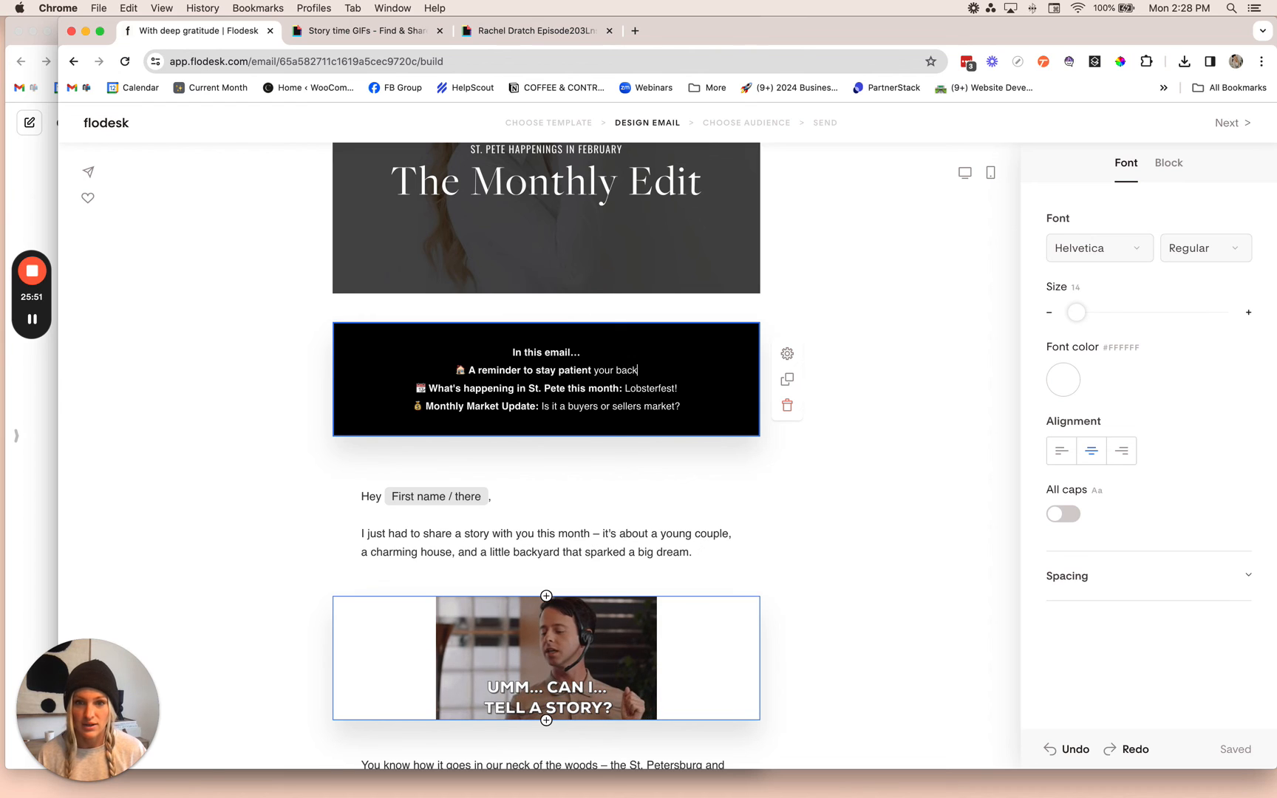
{"action": "key", "text": "BackSpace"}
{"action": "key", "text": "BackSpace"}
{"action": "key", "text": "BackSpace"}
{"action": "key", "text": "BackSpace"}
{"action": "key", "text": "BackSpace"}
{"action": "key", "text": "BackSpace"}
{"action": "key", "text": "BackSpace"}
{"action": "key", "text": "BackSpace"}
{"action": "key", "text": "BackSpace"}
{"action": "key", "text": "BackSpace"}
{"action": "key", "text": "BackSpace"}
{"action": "key", "text": "BackSpace"}
{"action": "key", "text": "BackSpace"}
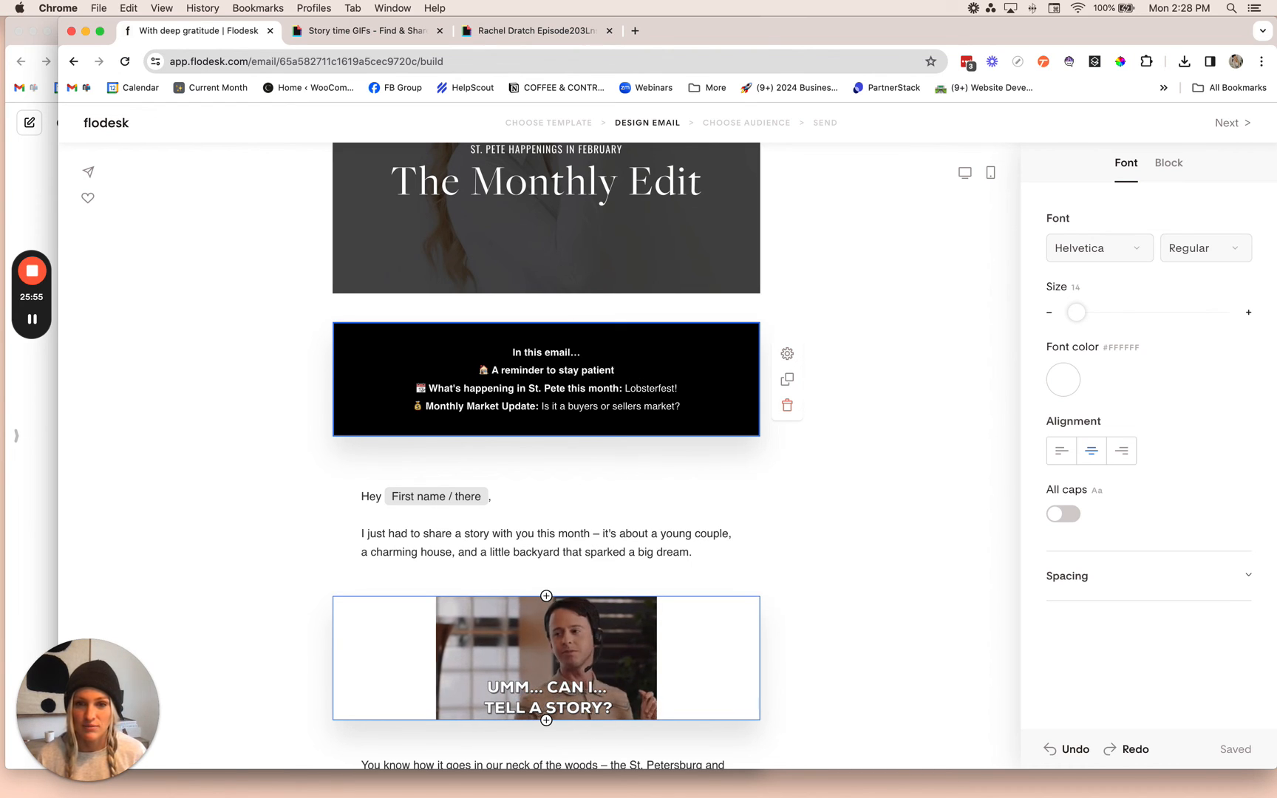
Complete the house emoji line with a bold colon and regular "How my buyers landed their dream home".
{"action": "type", "text": "H"}
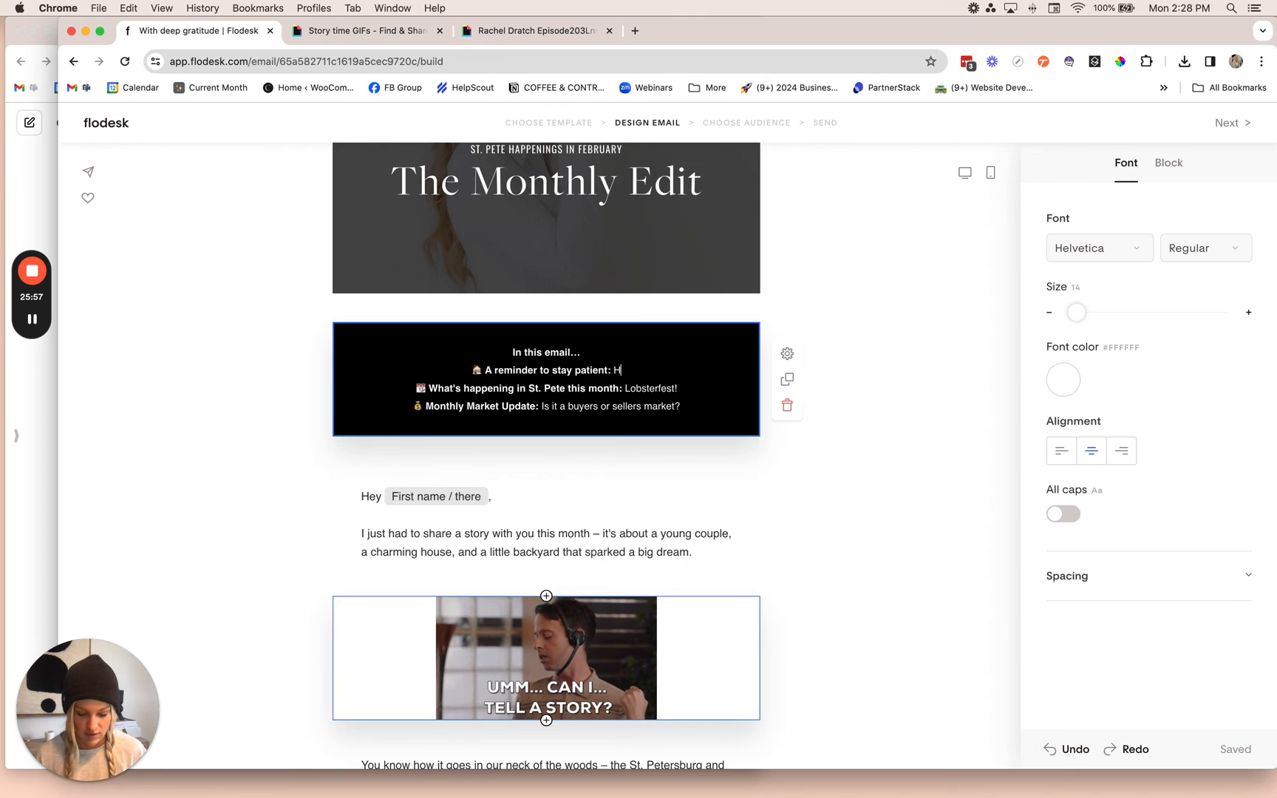
{"action": "type", "text": "ow my buyers "}
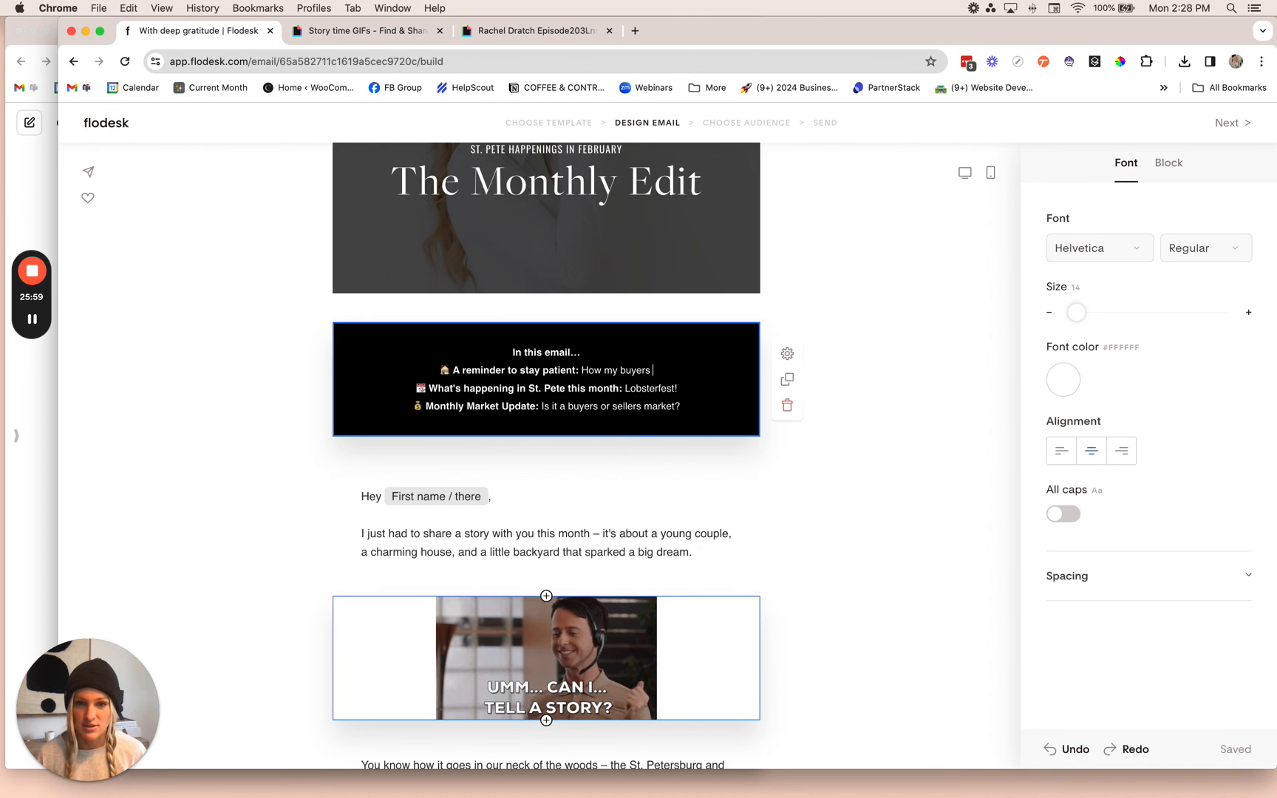
{"action": "type", "text": "landed their dr"}
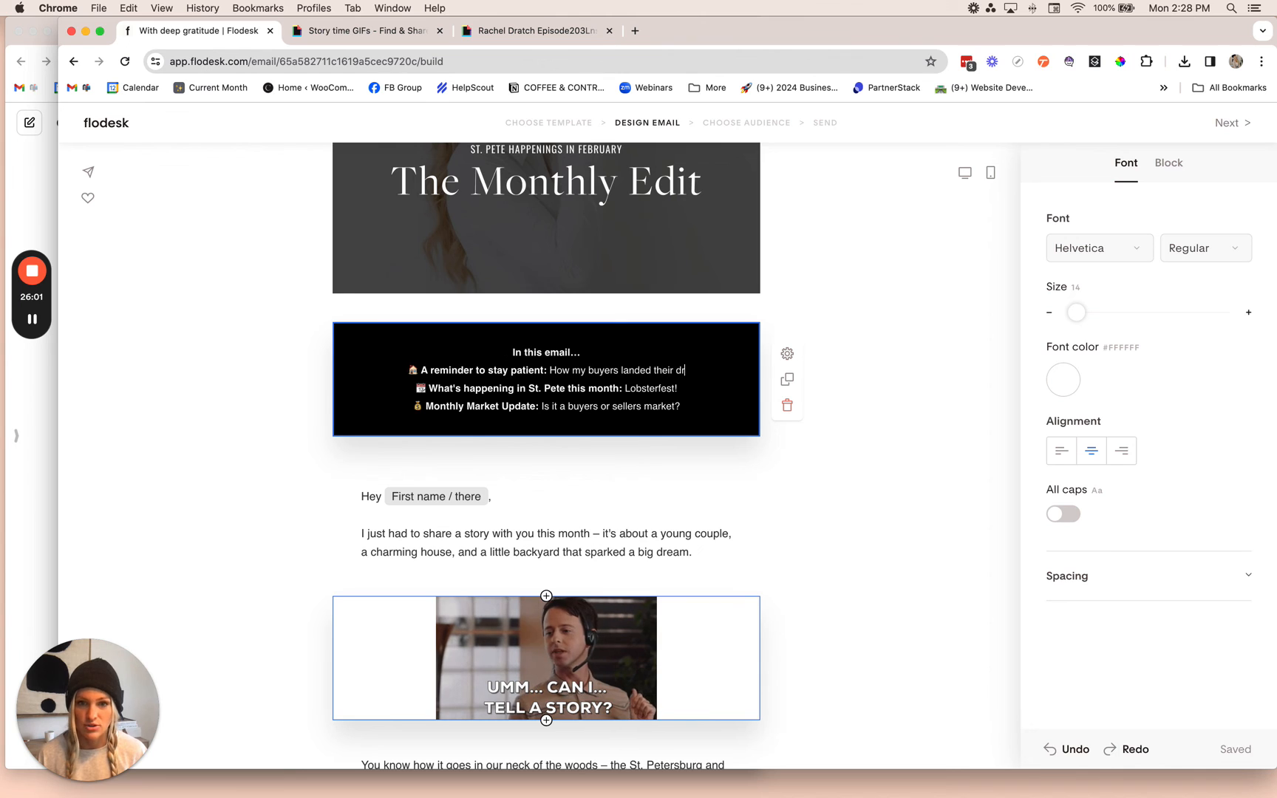
{"action": "type", "text": "eam home"}
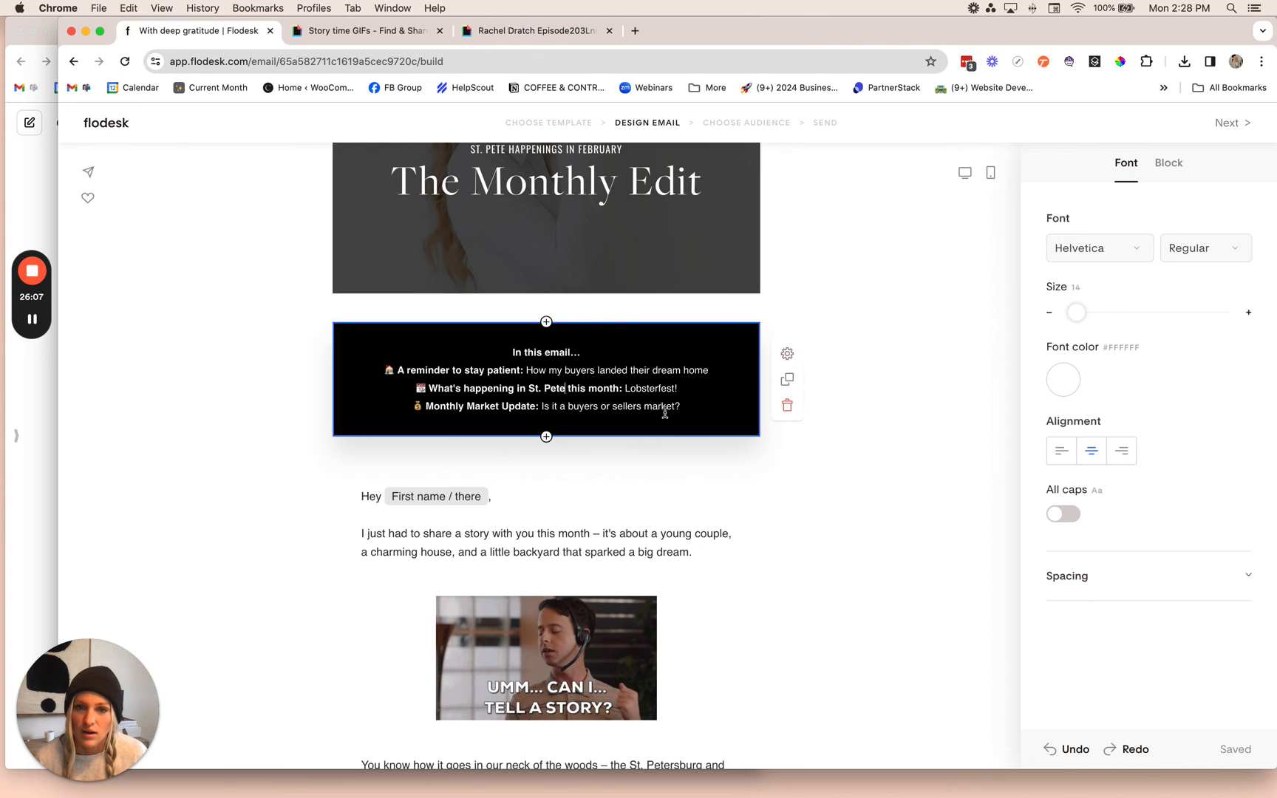
Italicize the "In this email..." heading in the black block.
{"action": "left_click_drag", "start_coordinate": [689, 406], "coordinate": [481, 346]}
{"action": "left_click", "coordinate": [599, 353]}
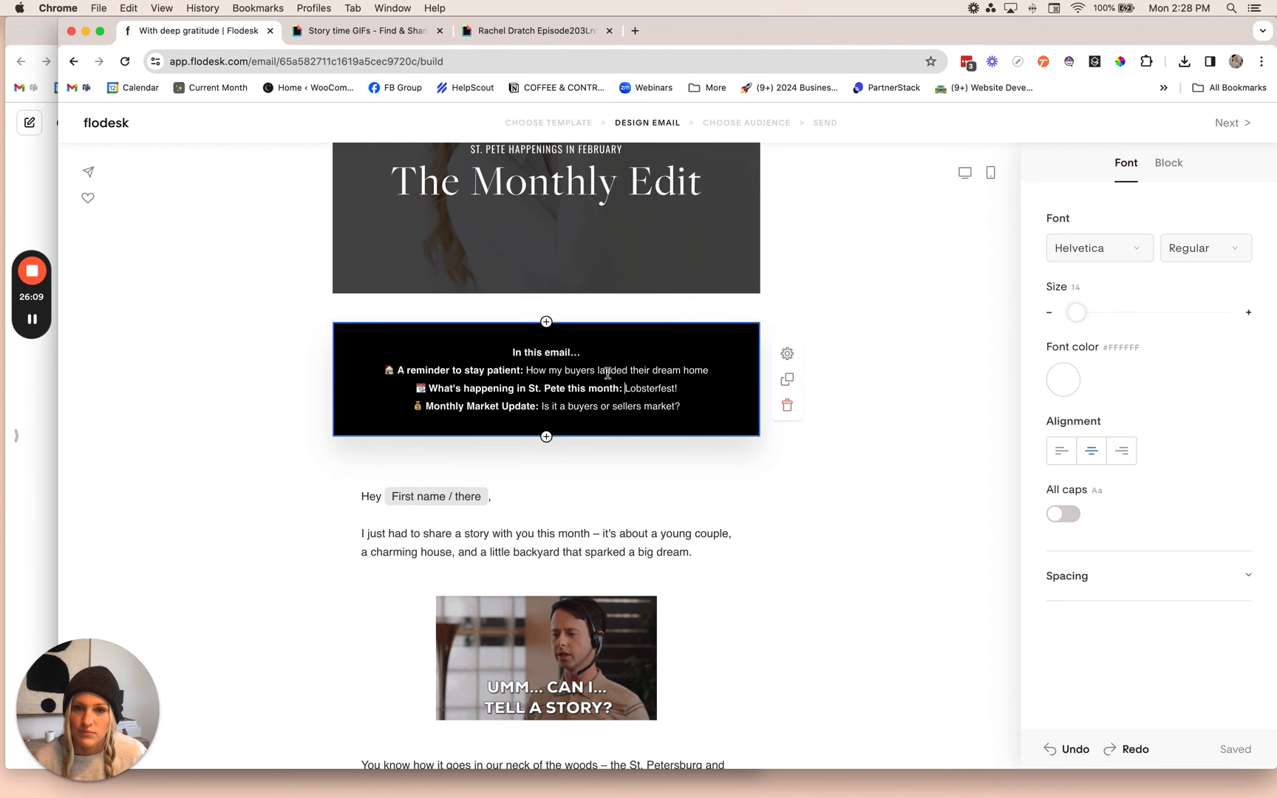
{"action": "left_click_drag", "start_coordinate": [639, 353], "coordinate": [513, 352]}
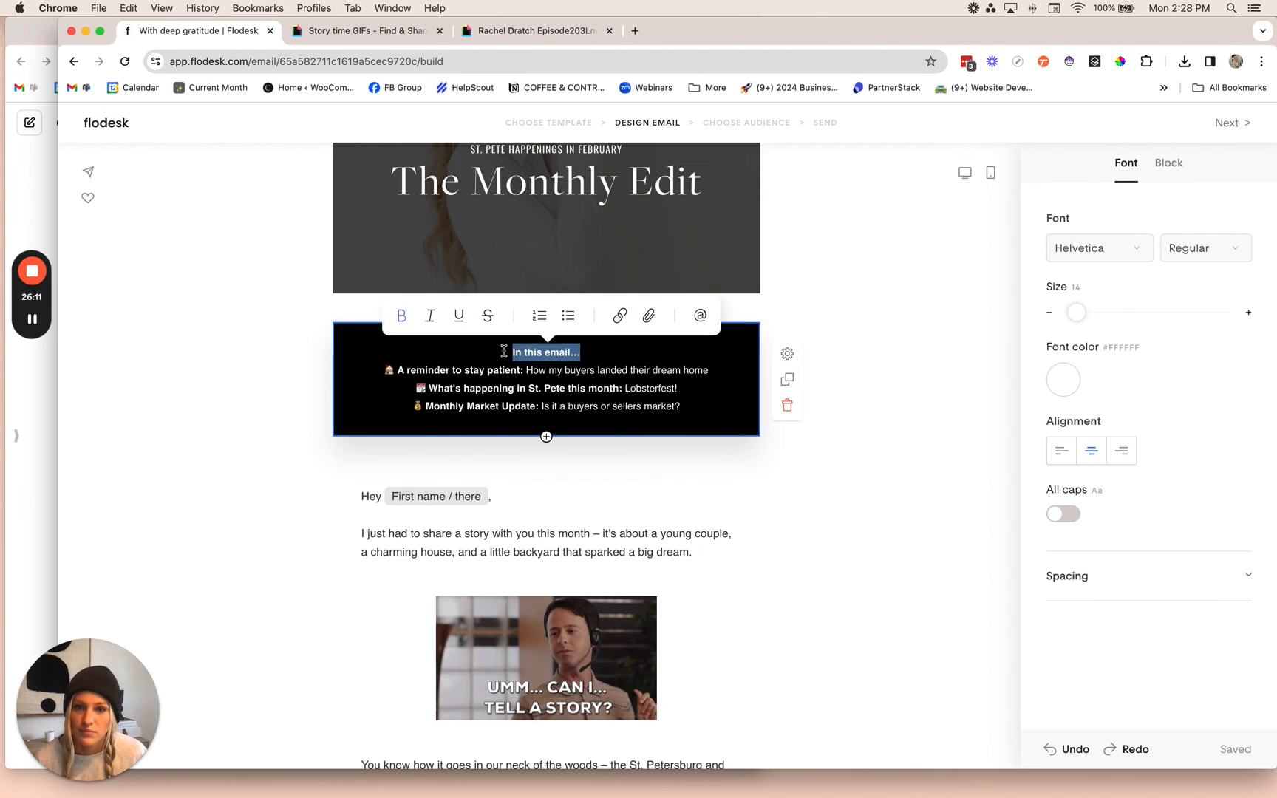
{"action": "left_click", "coordinate": [437, 318]}
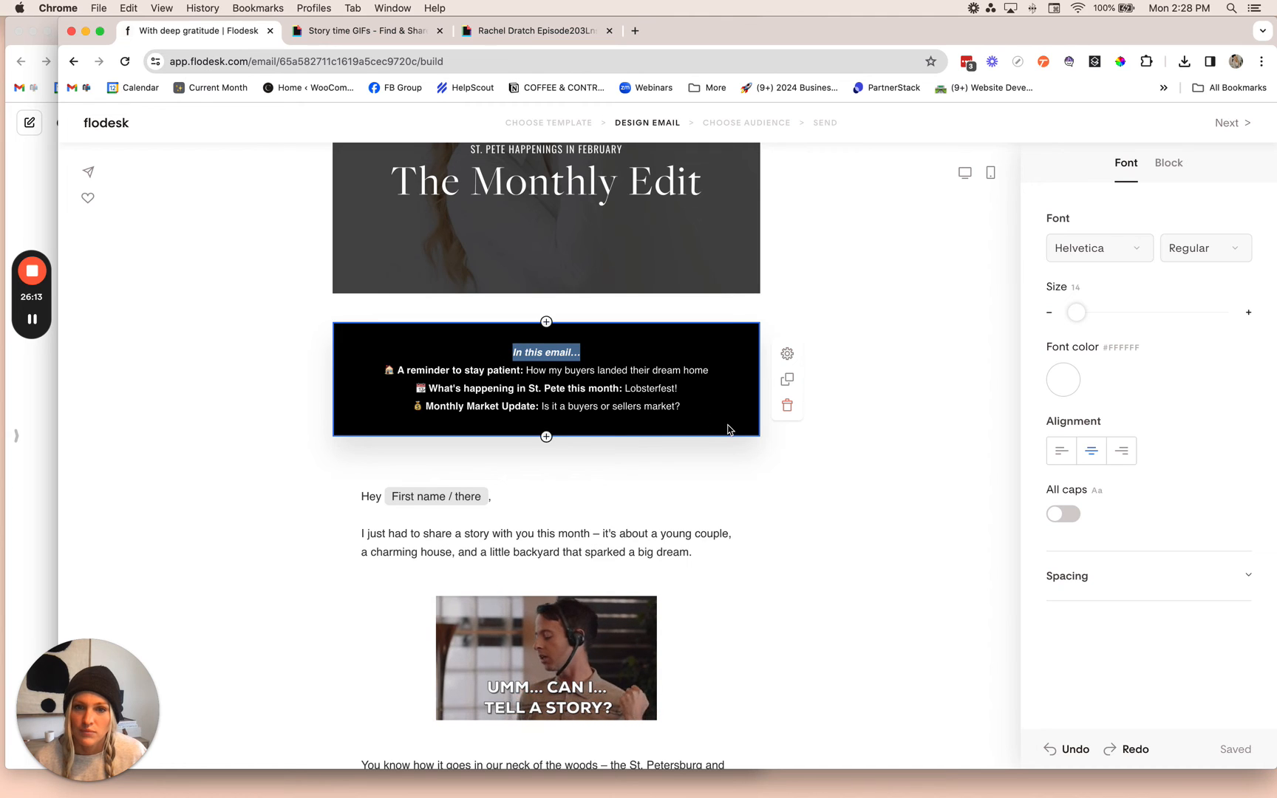
Delete the white spacer between "The Monthly Edit" header image and the black summary block.
{"action": "left_click", "coordinate": [860, 315]}
{"action": "scroll", "coordinate": [859, 317], "scroll_direction": "up", "scroll_amount": 2}
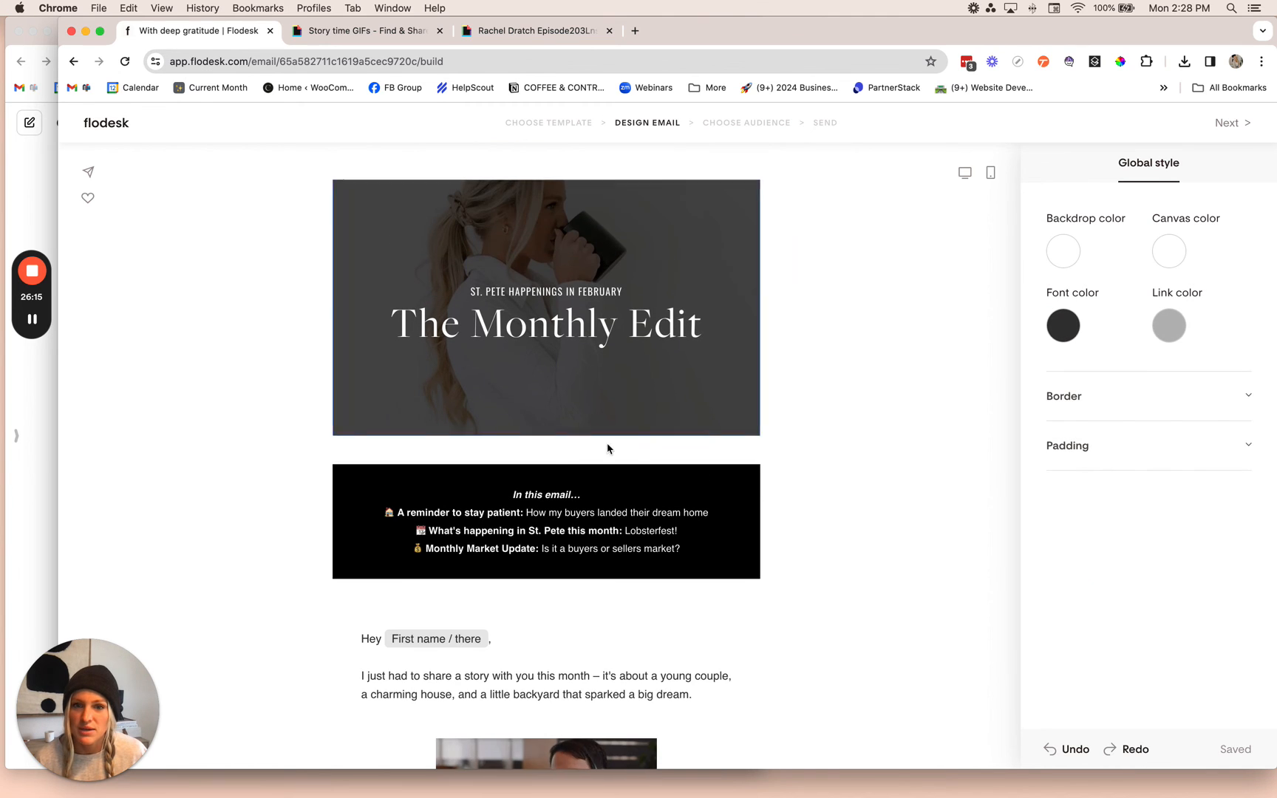
{"action": "left_click", "coordinate": [562, 449]}
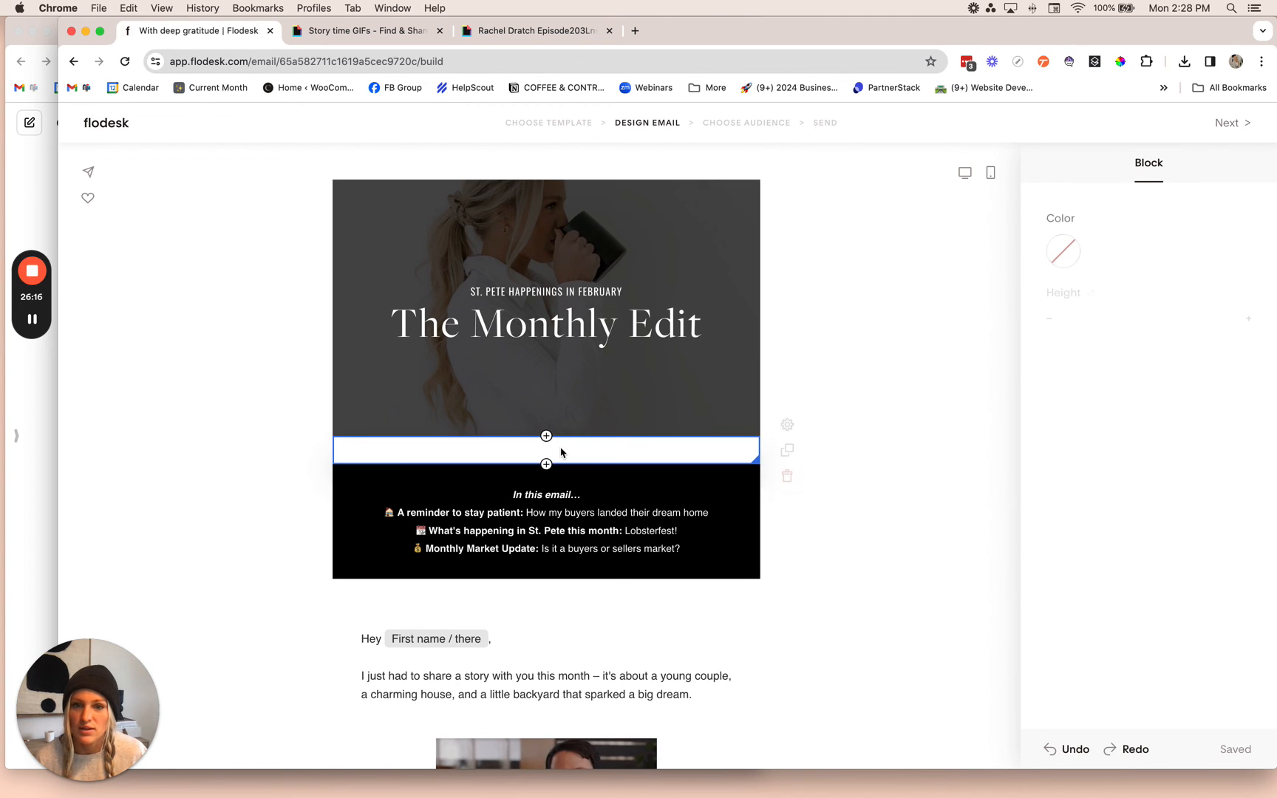
{"action": "left_click", "coordinate": [787, 476]}
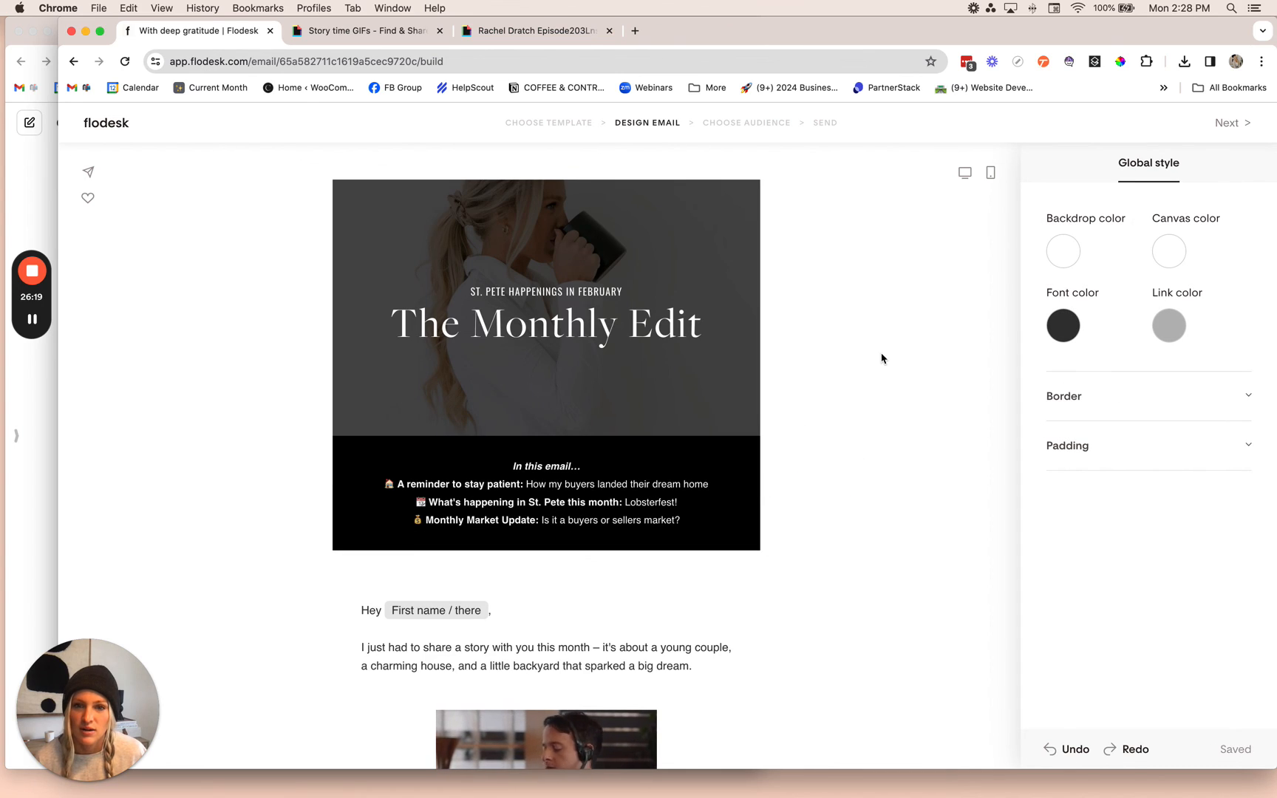
Copy ChatGPT's closing blurb from "I'd love to chat with you" through "Just hit reply, and let's talk!".
{"action": "scroll", "coordinate": [857, 351], "scroll_direction": "down", "scroll_amount": 10}
{"action": "scroll", "coordinate": [881, 360], "scroll_direction": "down", "scroll_amount": 15}
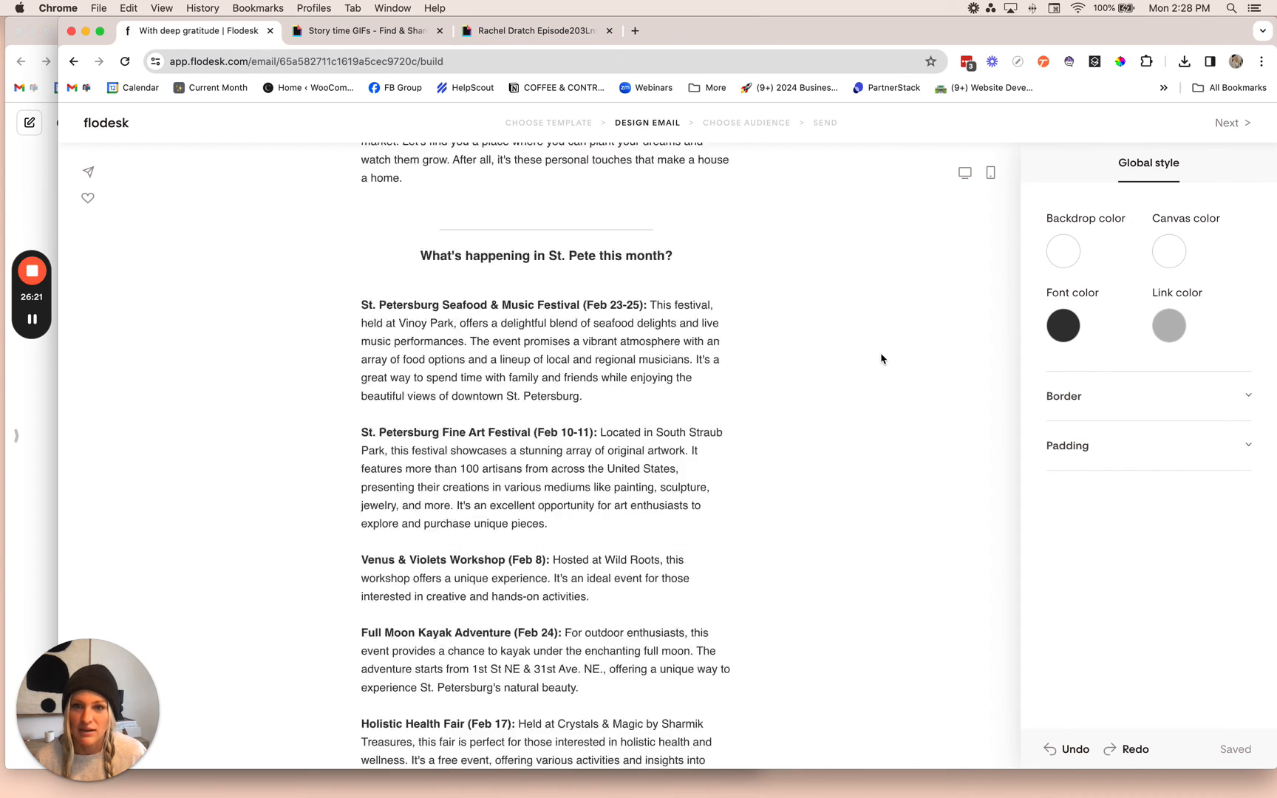
{"action": "left_click", "coordinate": [599, 610]}
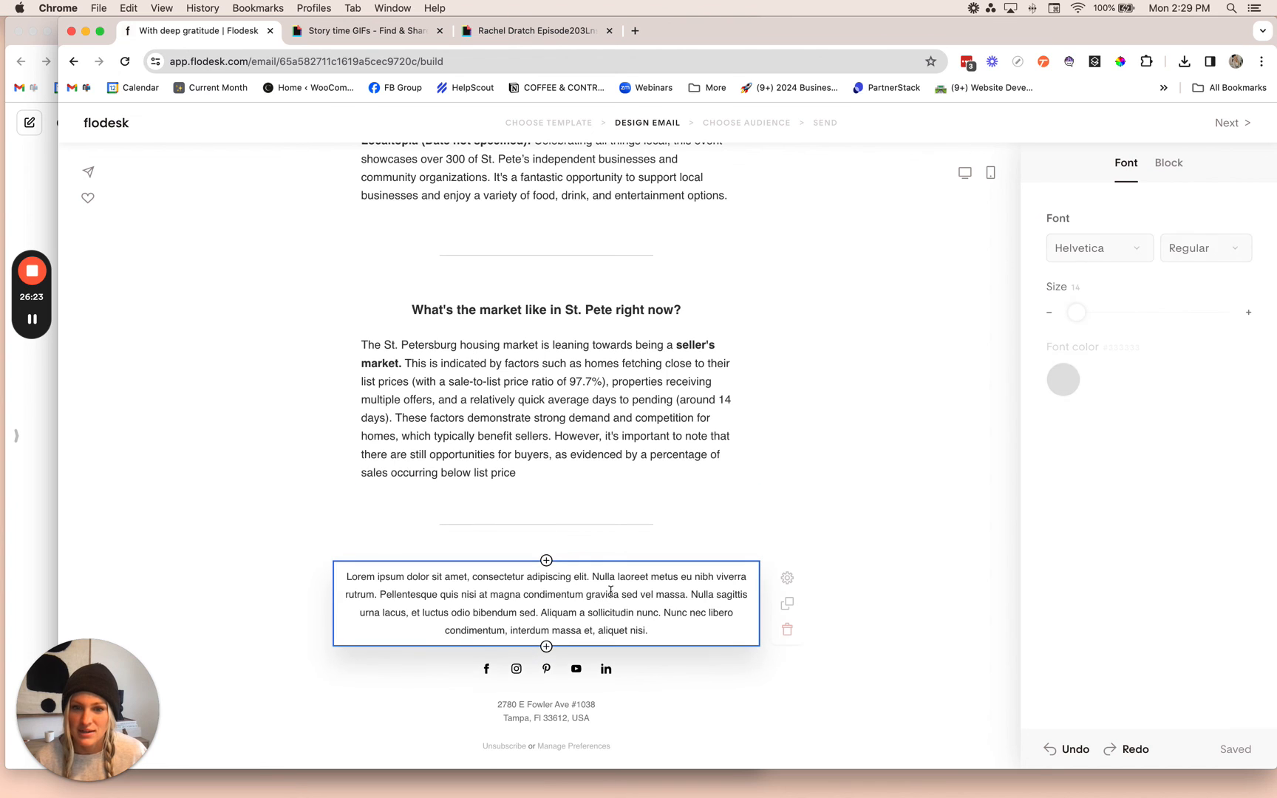
{"action": "left_click", "coordinate": [10, 423]}
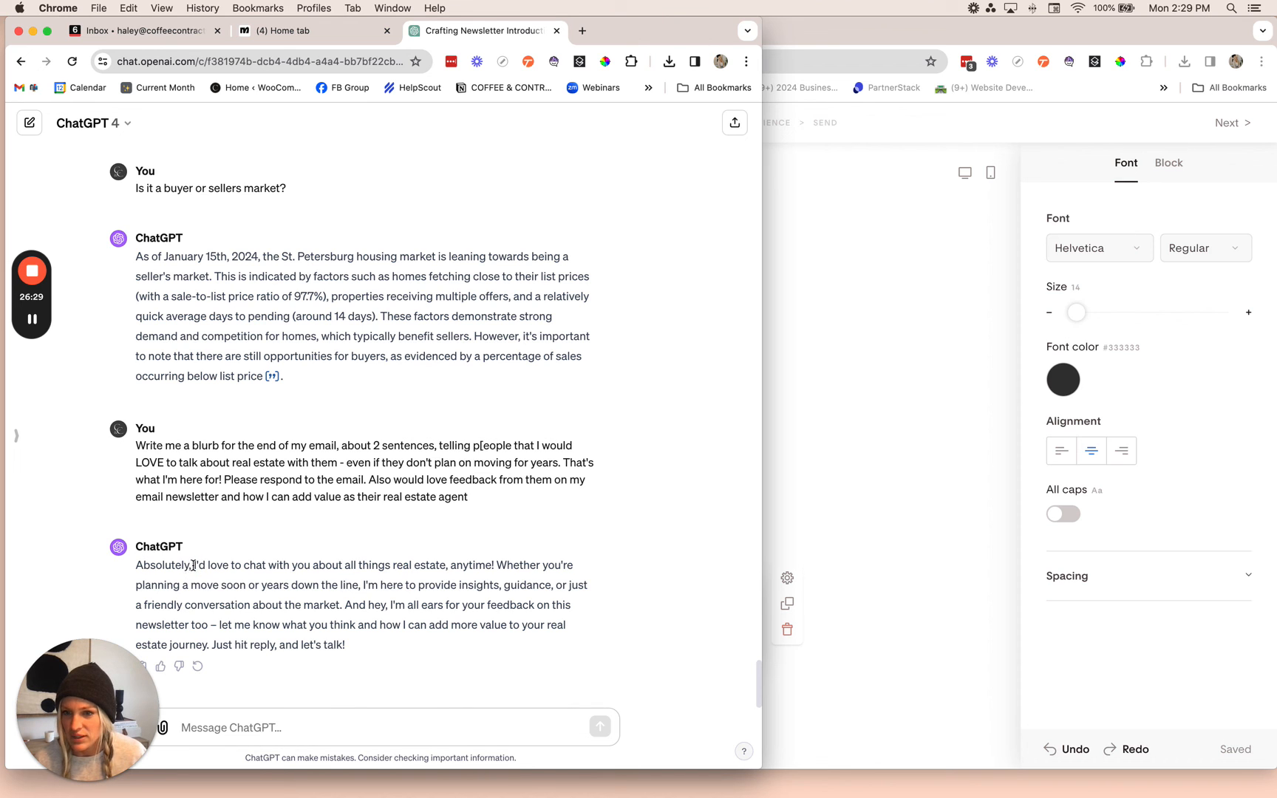
{"action": "left_click_drag", "start_coordinate": [194, 566], "coordinate": [361, 652]}
{"action": "key", "text": "super+c"}
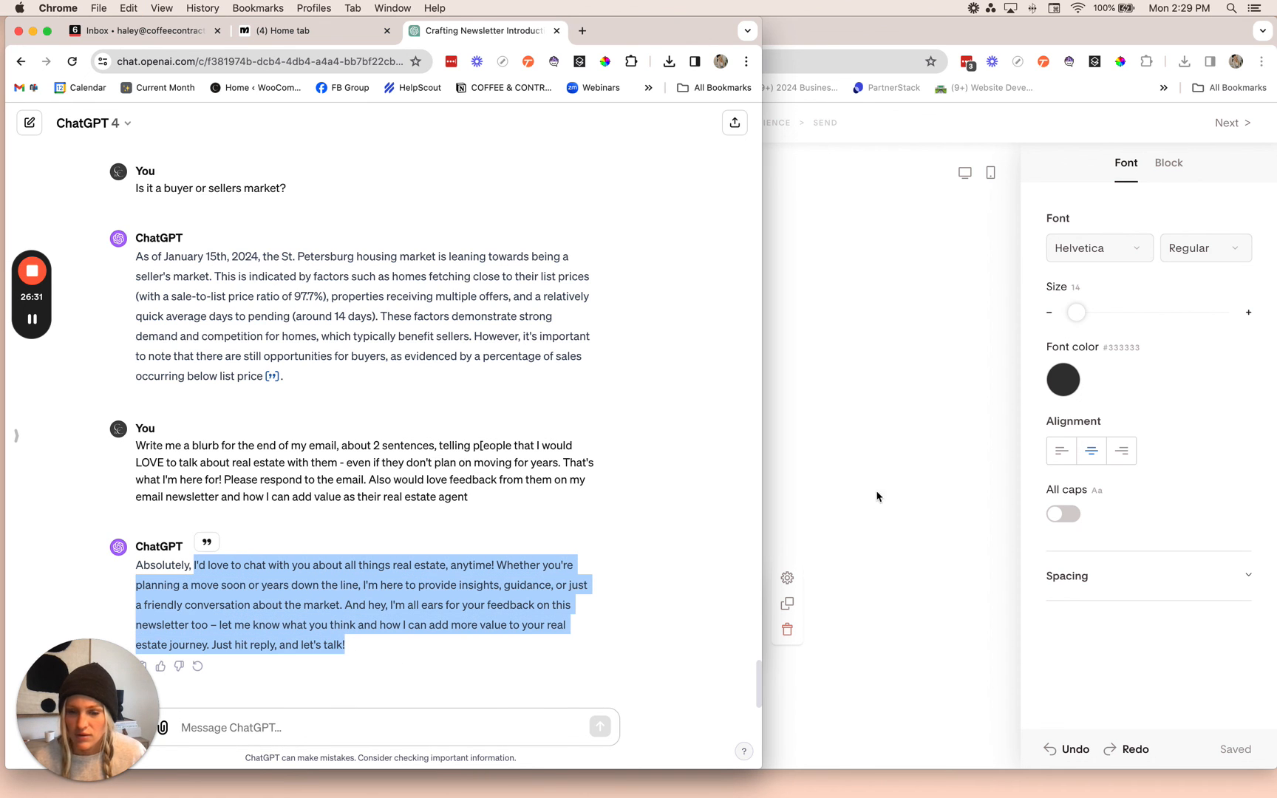
Replace the Lorem ipsum paragraph above the social icons in the Flodesk email with the copied closing blurb.
{"action": "left_click", "coordinate": [877, 496]}
{"action": "triple_click", "coordinate": [640, 610]}
{"action": "key", "text": "super+v"}
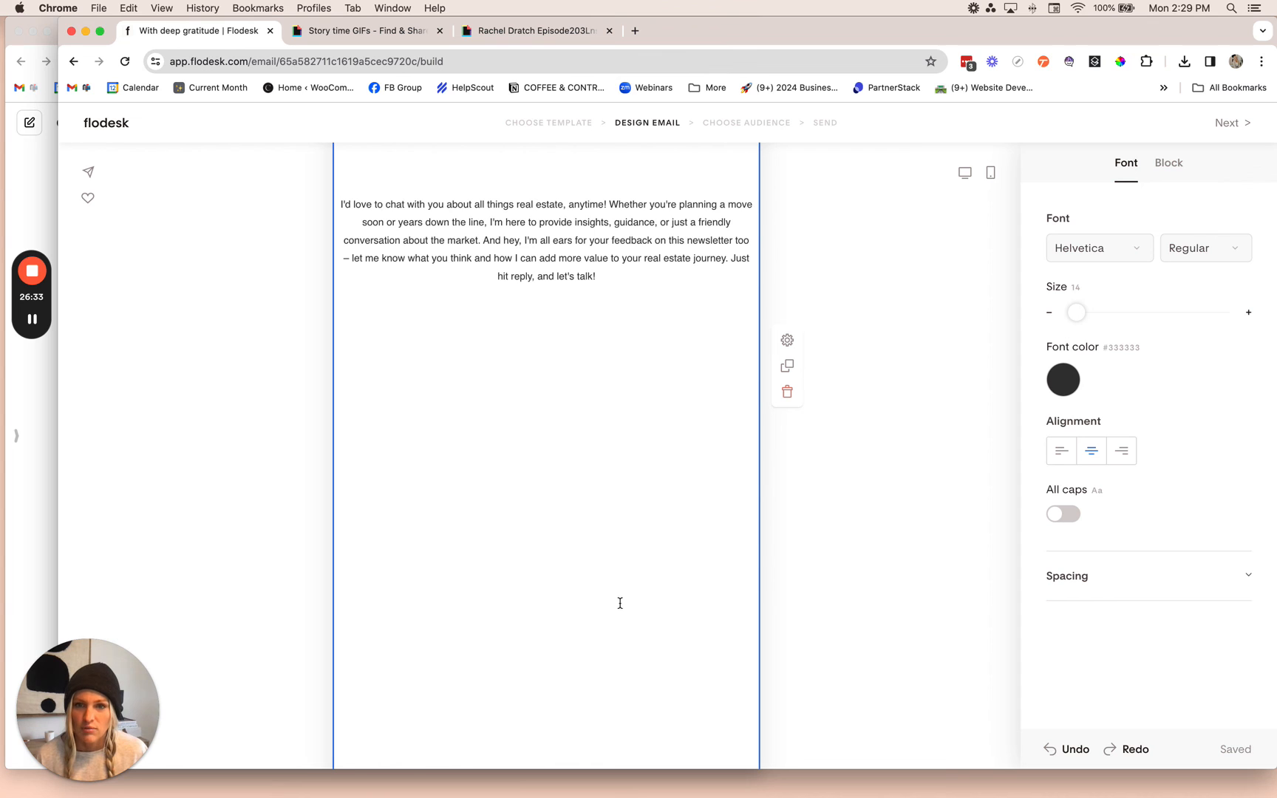
Remove the blank lines above and below the closing blurb.
{"action": "left_click_drag", "start_coordinate": [550, 745], "coordinate": [492, 322]}
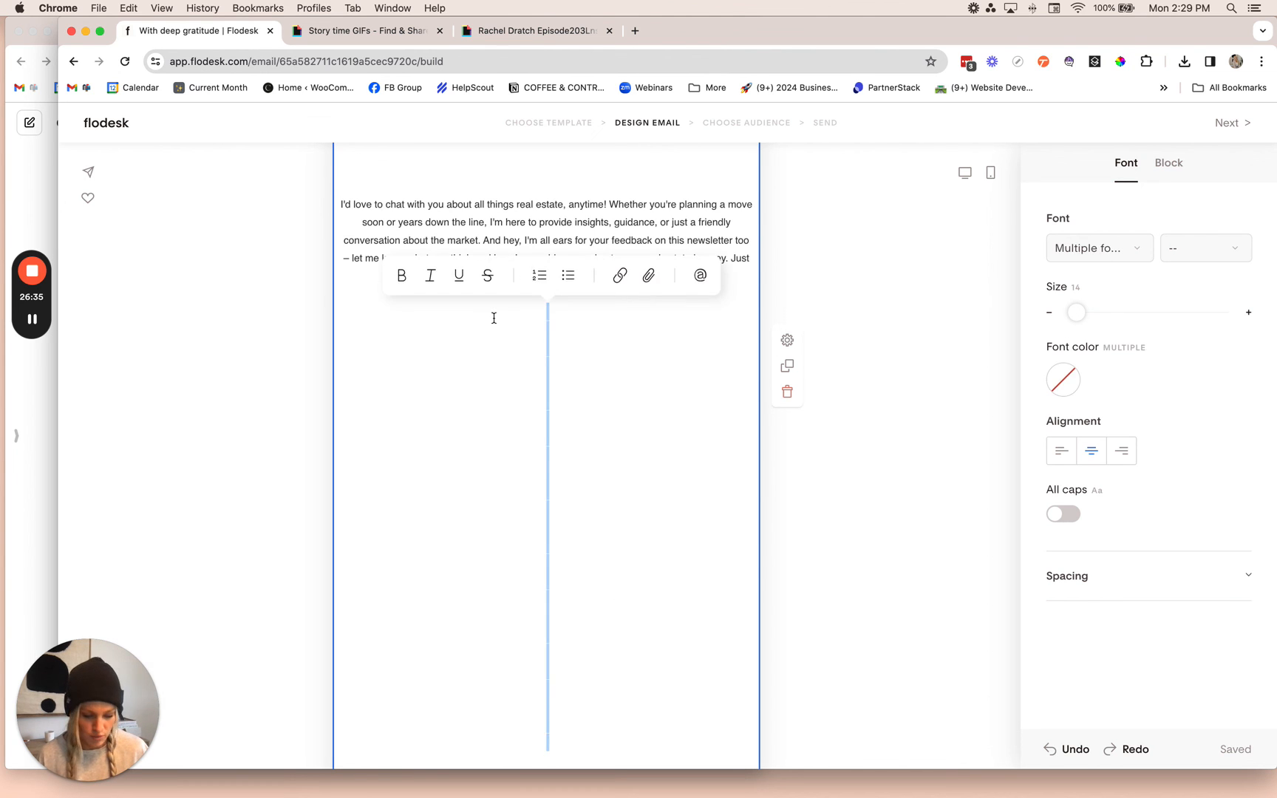
{"action": "key", "text": "BackSpace"}
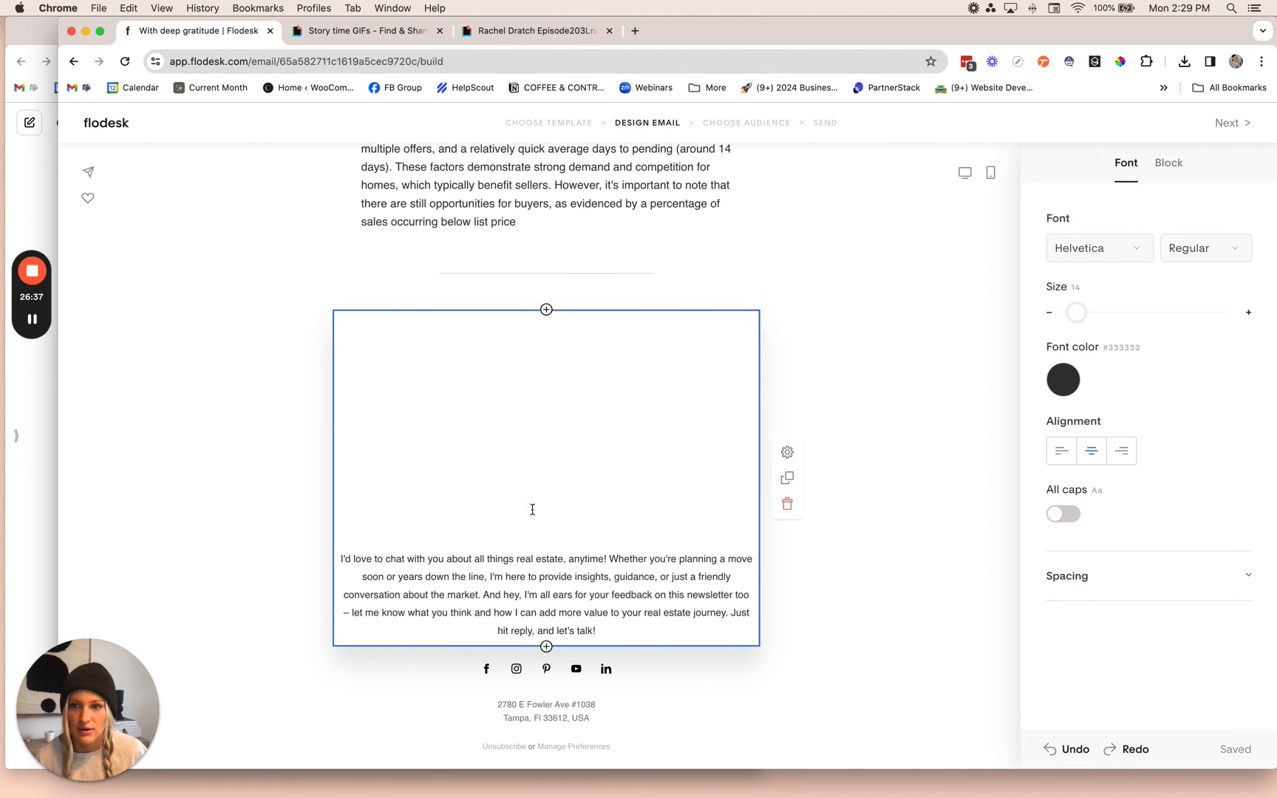
{"action": "left_click_drag", "start_coordinate": [533, 538], "coordinate": [512, 350]}
{"action": "key", "text": "BackSpace"}
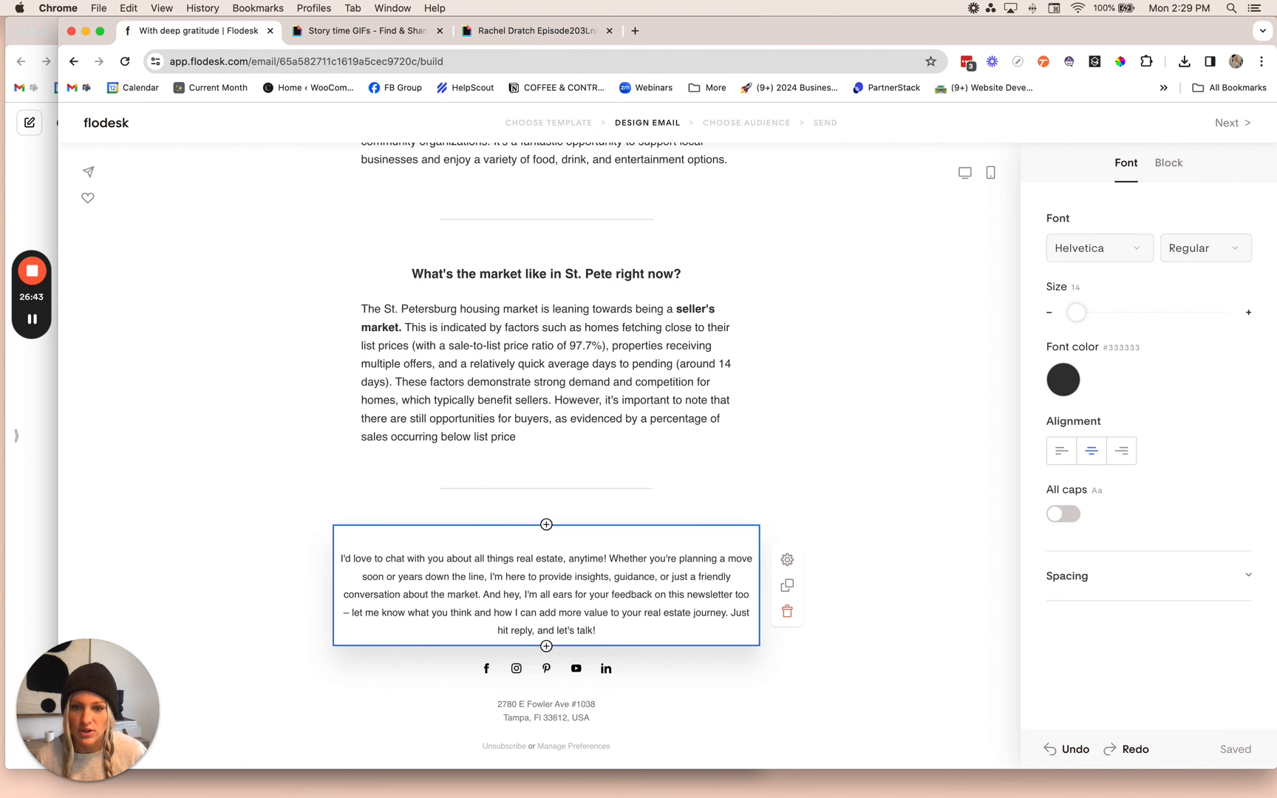
{"action": "key", "text": "BackSpace"}
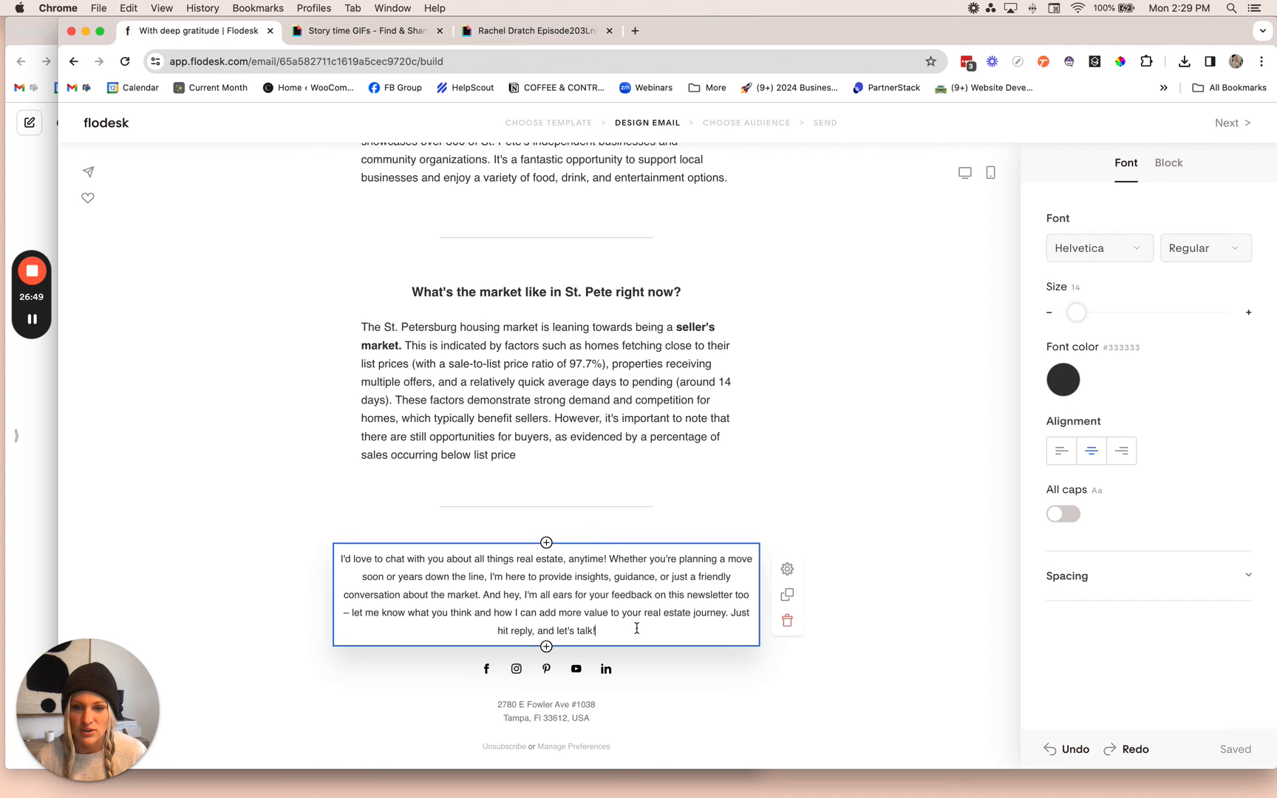
{"action": "triple_click", "coordinate": [639, 597]}
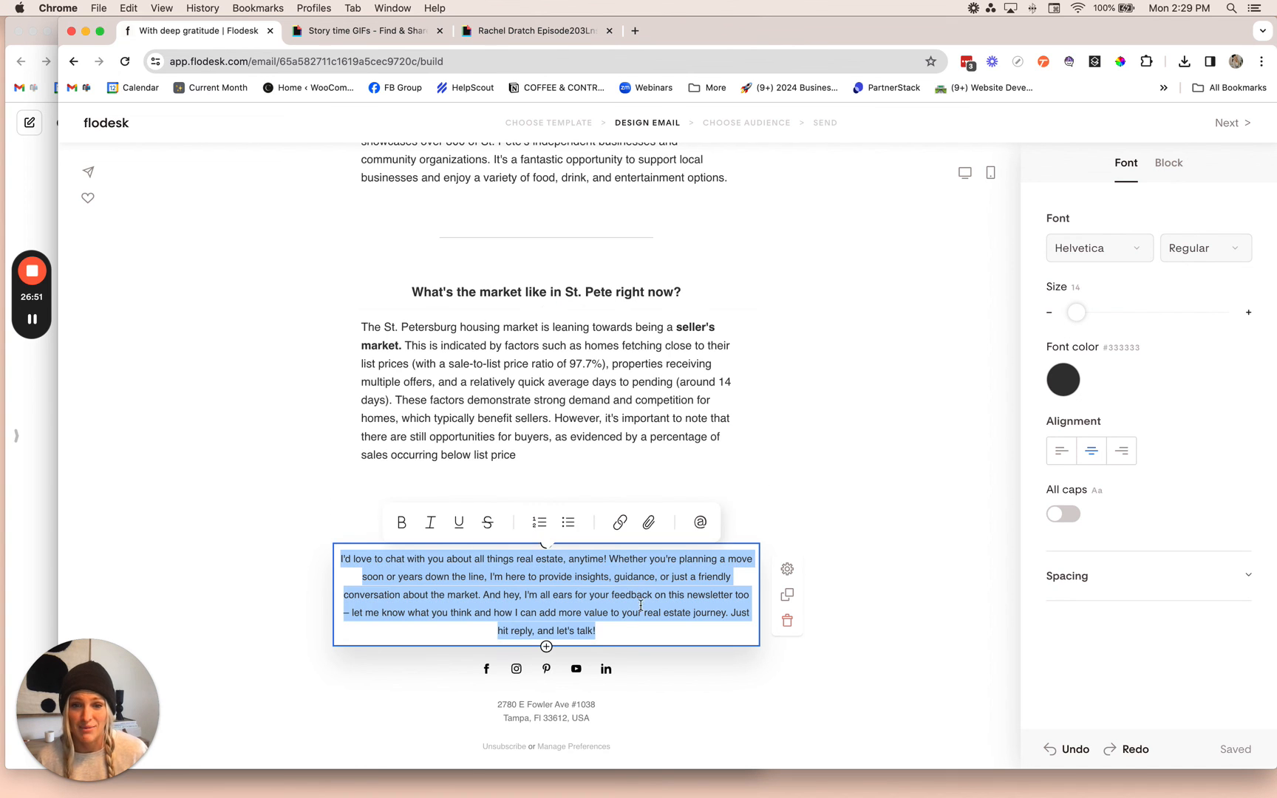
{"action": "left_click", "coordinate": [613, 637]}
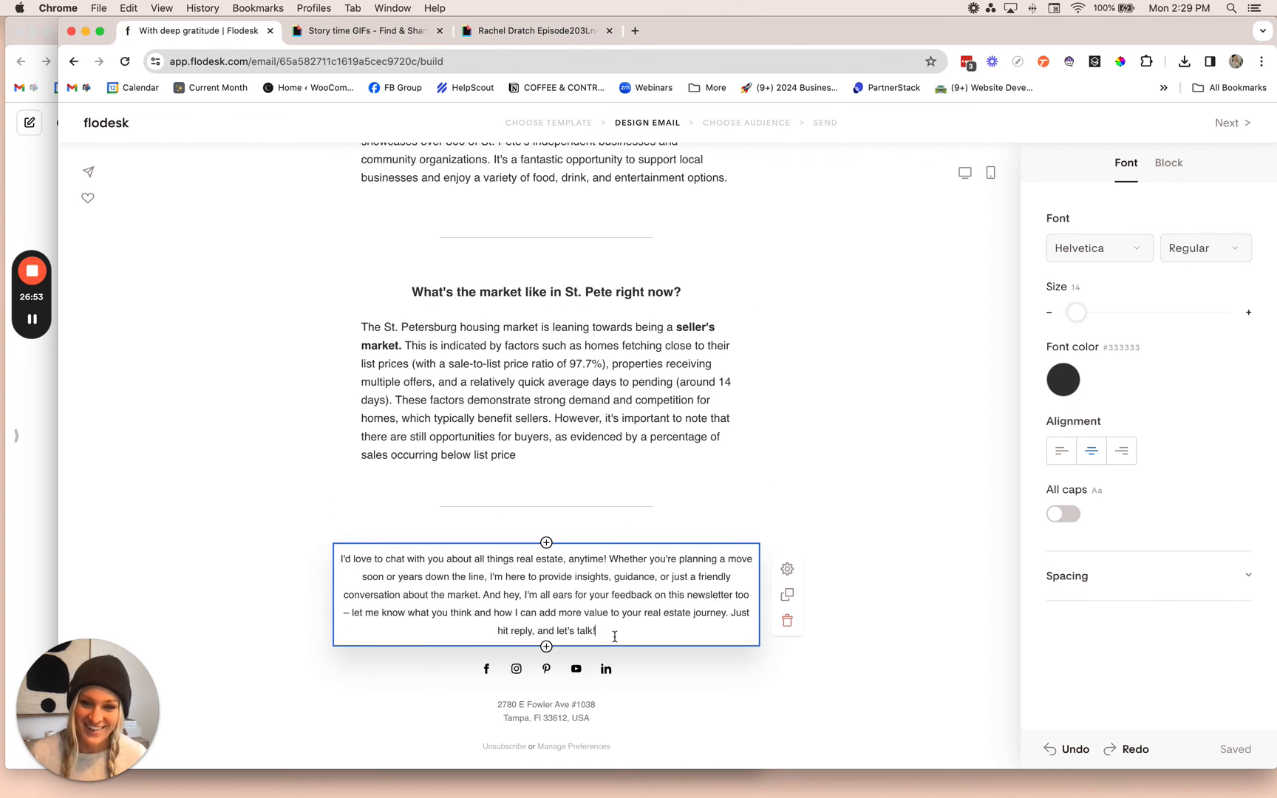
Insert the "Add some beautiful text with a custom font." layout below the closing blurb and select its placeholder text.
{"action": "left_click", "coordinate": [546, 646]}
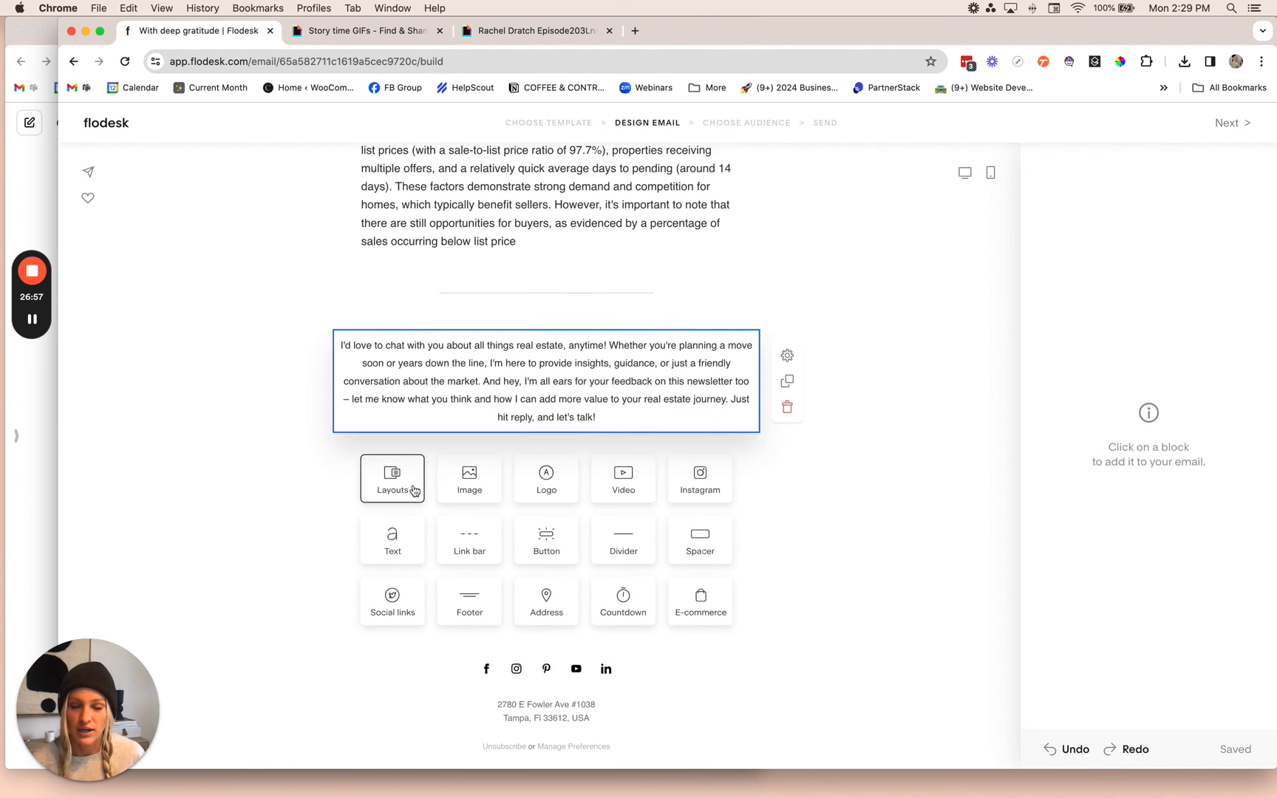
{"action": "left_click", "coordinate": [414, 491]}
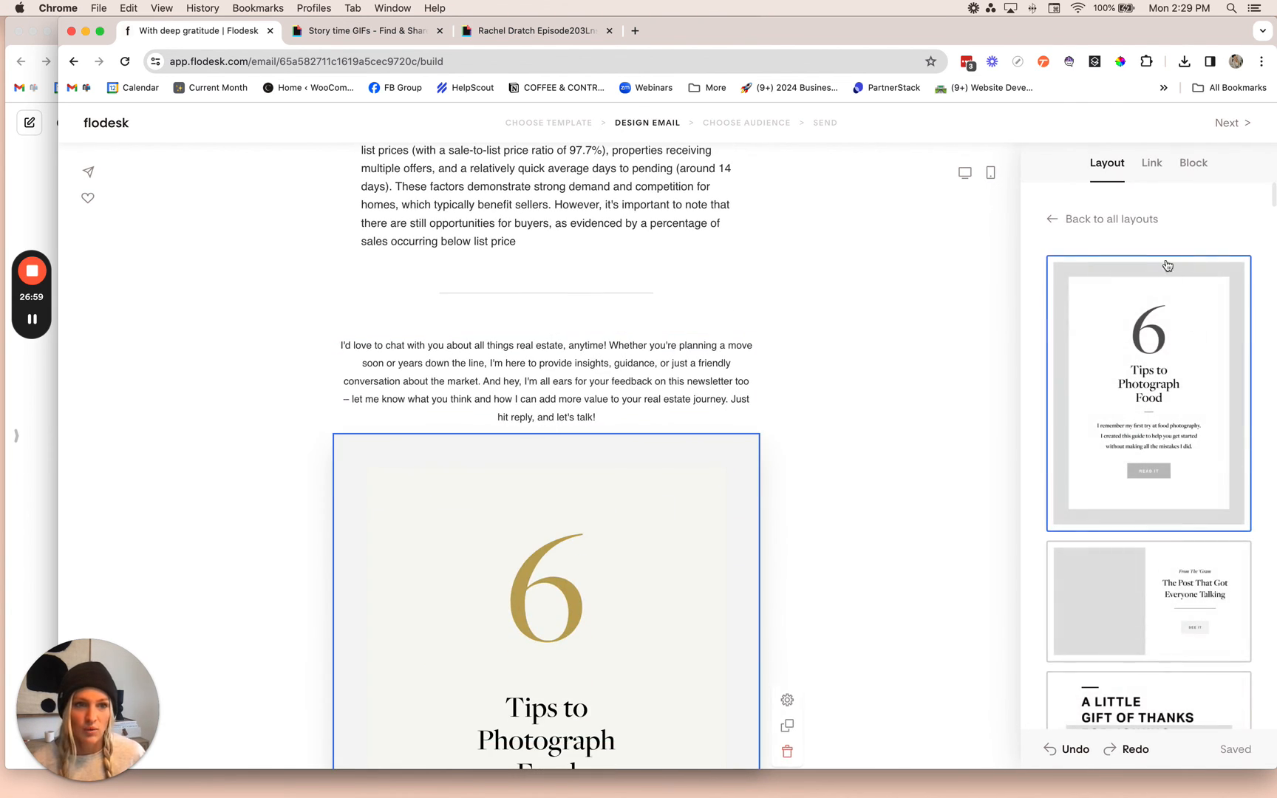
{"action": "scroll", "coordinate": [1180, 434], "scroll_direction": "down", "scroll_amount": 15}
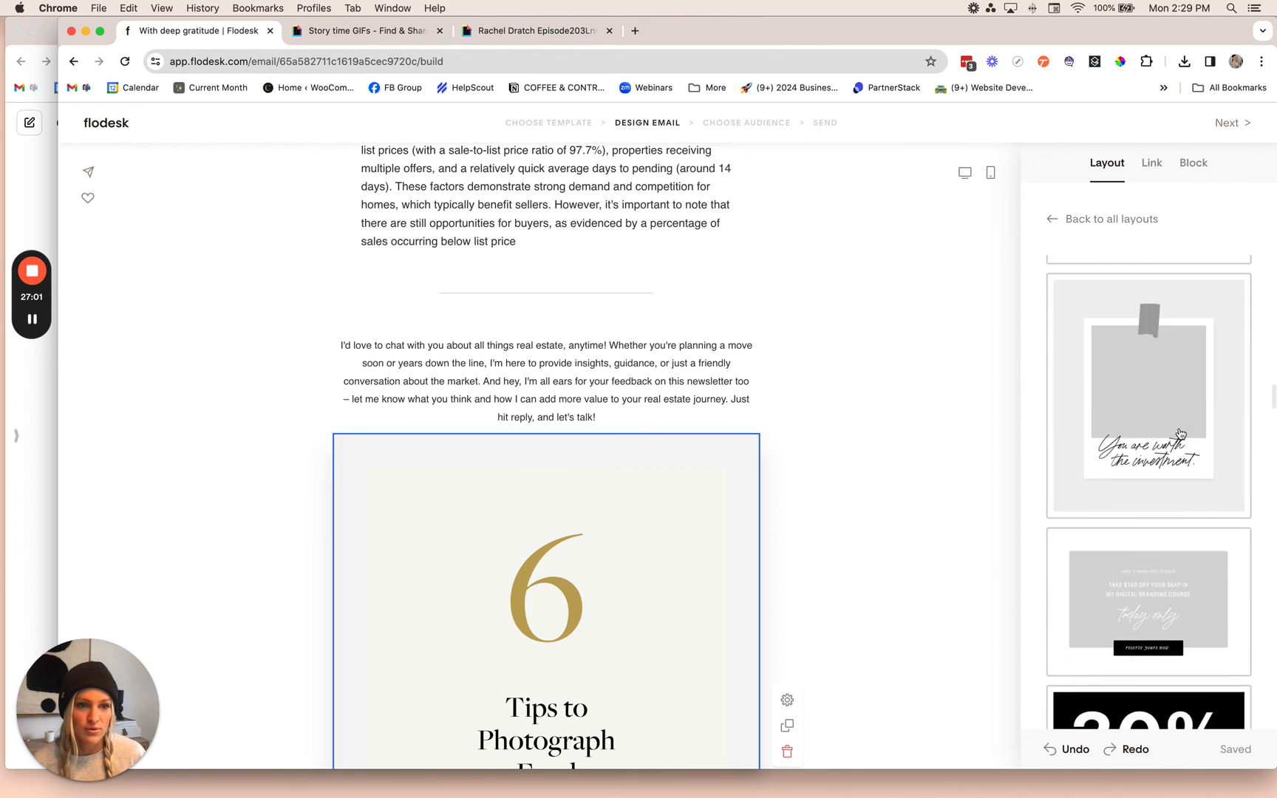
{"action": "scroll", "coordinate": [1181, 434], "scroll_direction": "down", "scroll_amount": 15}
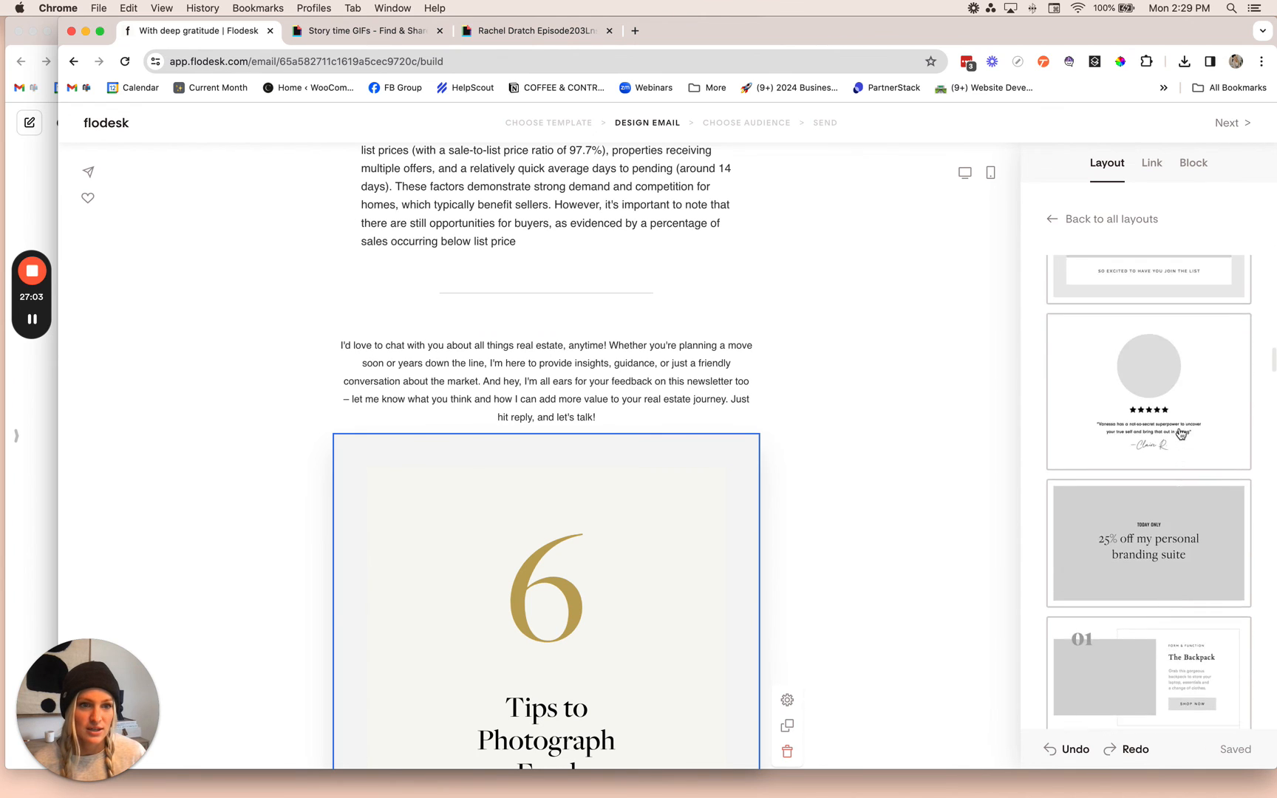
{"action": "scroll", "coordinate": [1180, 434], "scroll_direction": "down", "scroll_amount": 15}
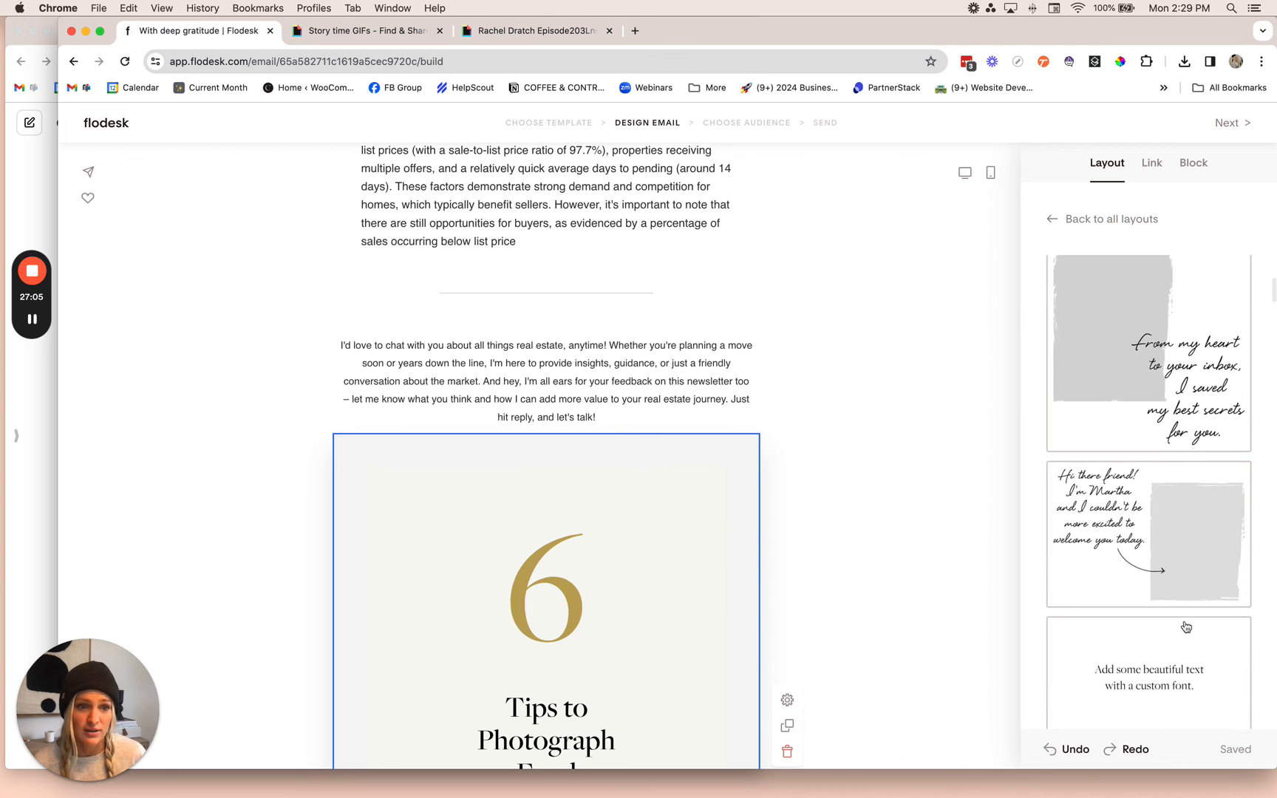
{"action": "left_click", "coordinate": [1167, 668]}
{"action": "triple_click", "coordinate": [597, 632]}
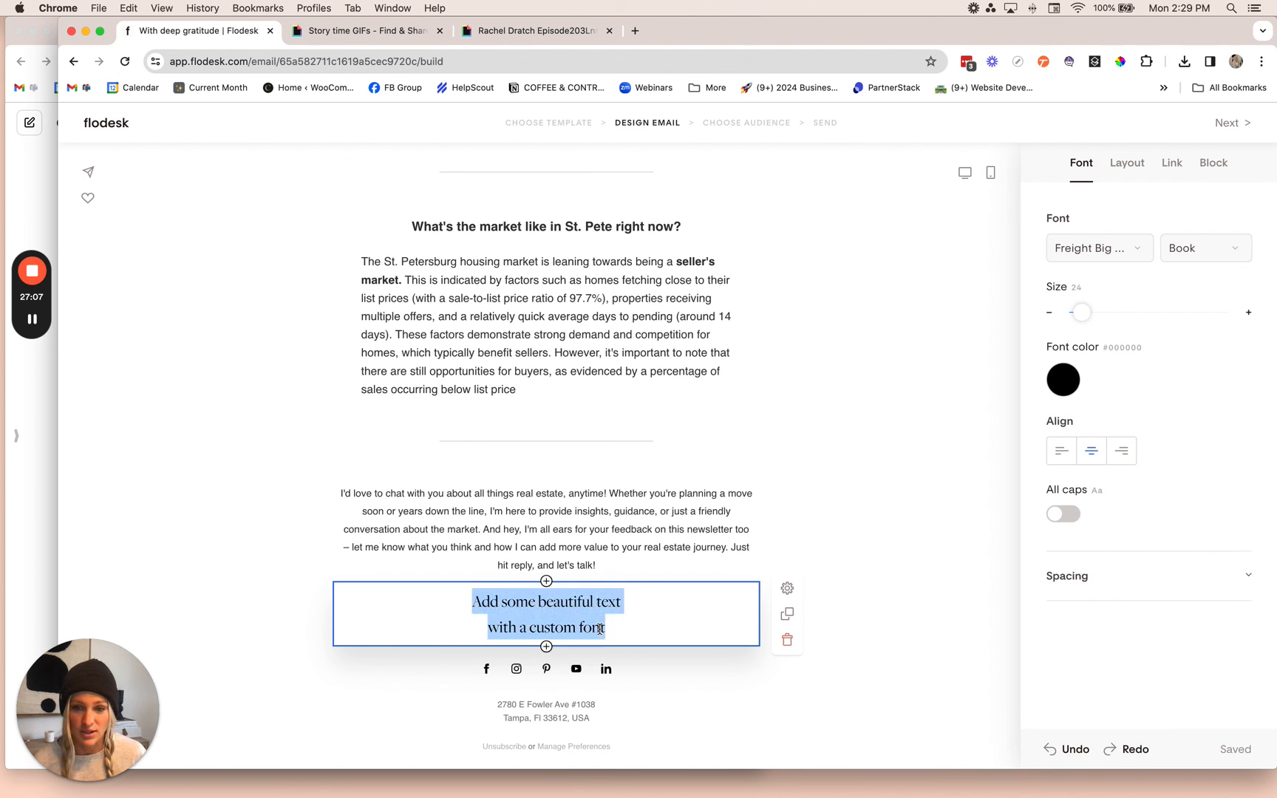
Replace the placeholder below the closing blurb with the sender's first name, styled as a signature in the Sebastian script font at size 111.
{"action": "type", "text": "Haley"}
{"action": "key", "text": "super+a"}
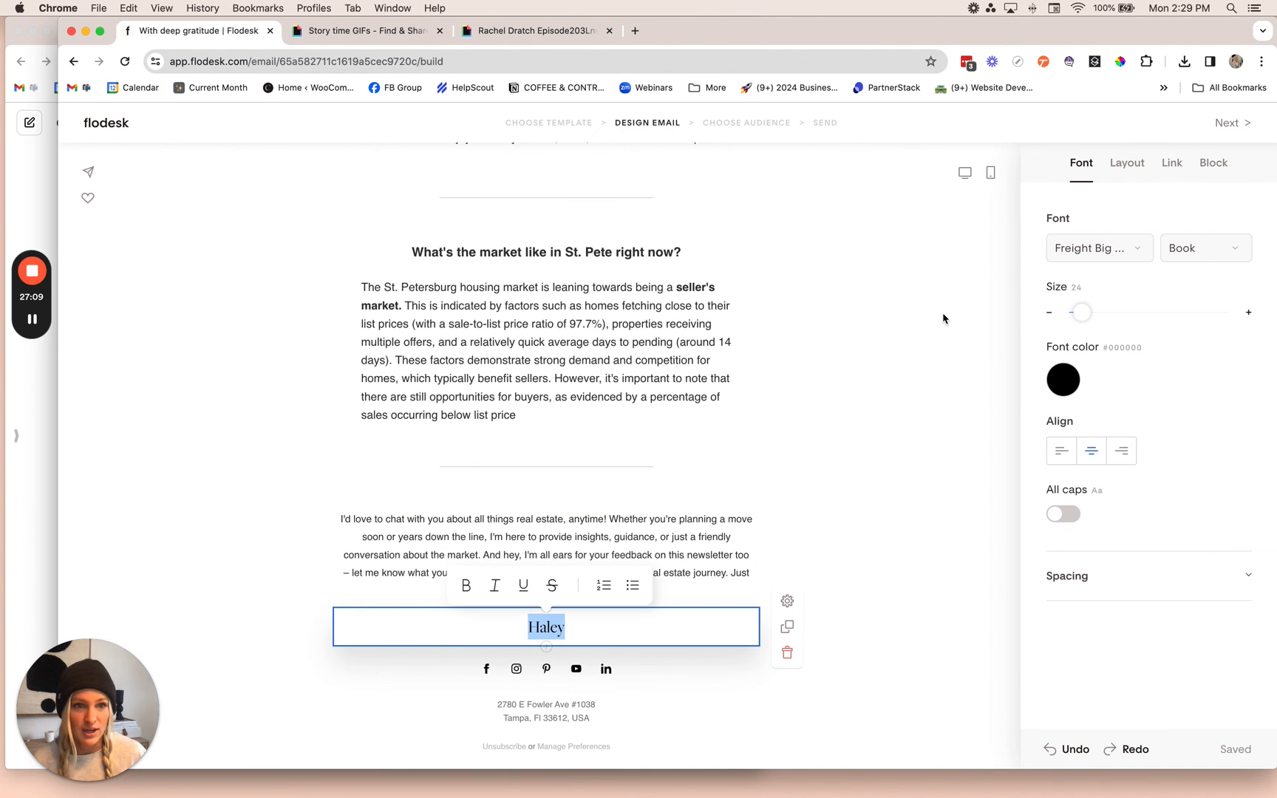
{"action": "left_click", "coordinate": [1100, 251]}
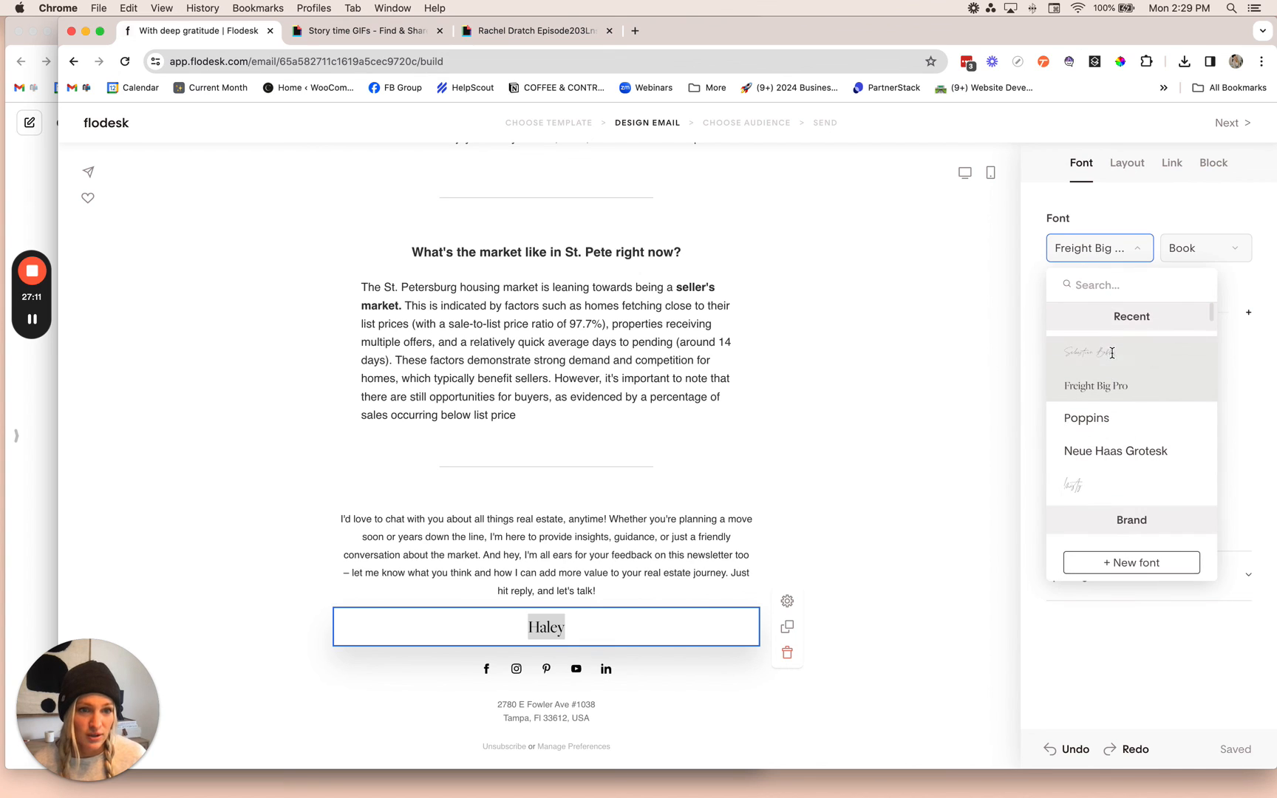
{"action": "left_click", "coordinate": [1112, 353]}
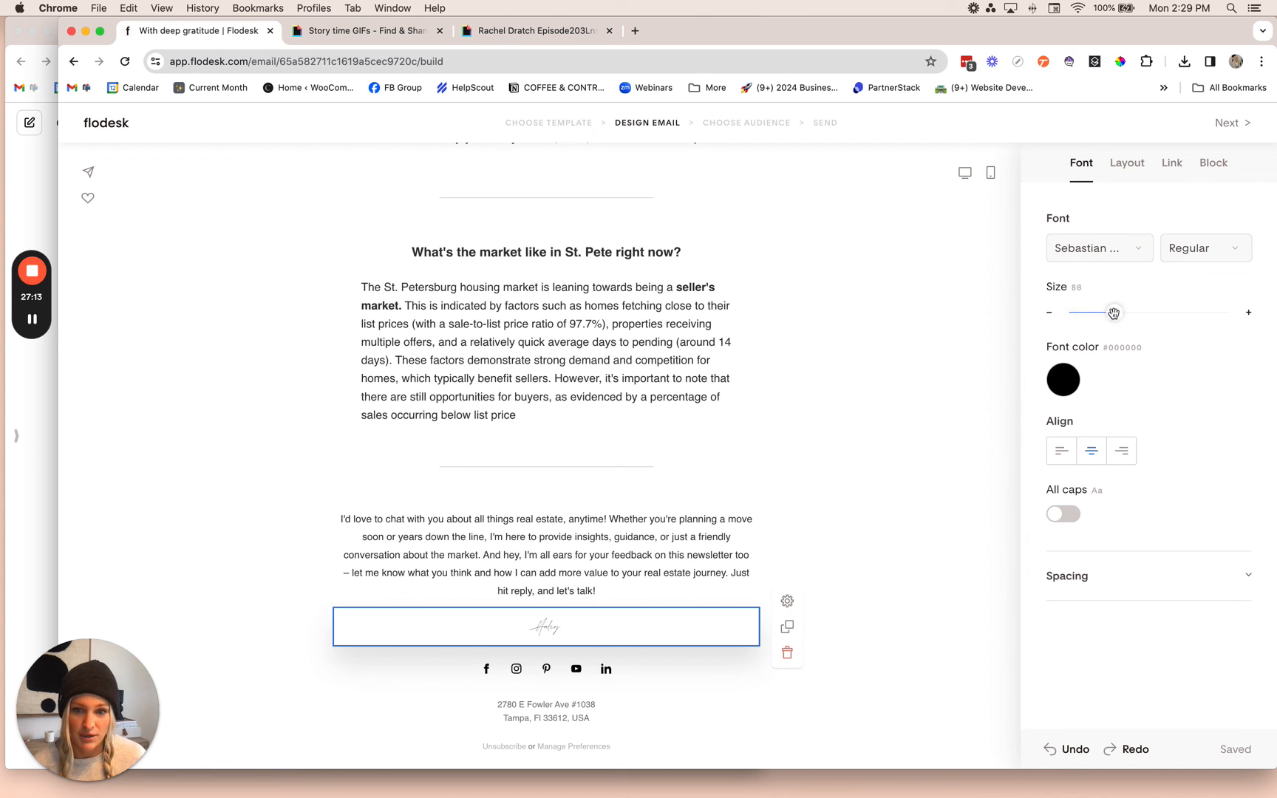
{"action": "left_click_drag", "start_coordinate": [1113, 313], "coordinate": [1126, 313]}
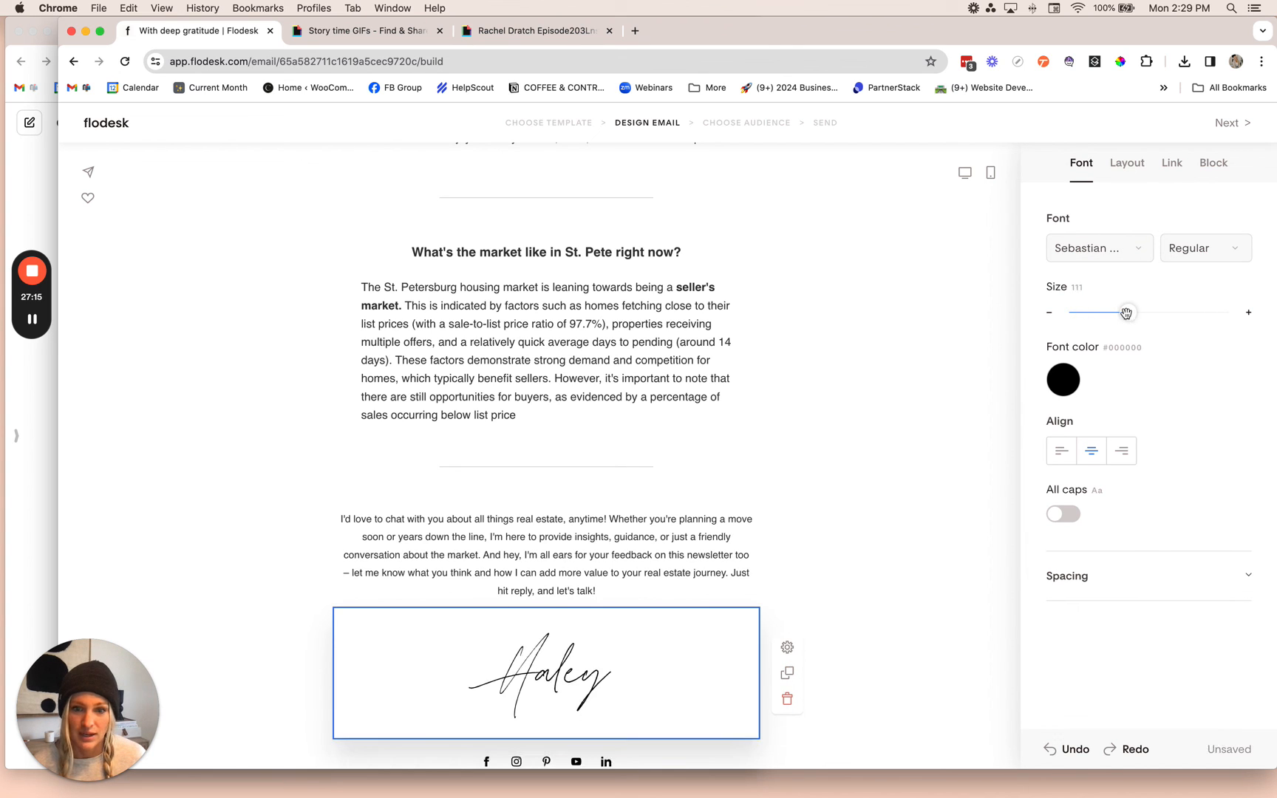
{"action": "left_click", "coordinate": [980, 482]}
Add a money bag emoji before the "What's the market like in St. Pete right now?" heading and a calendar emoji before "What's happening in St. Pete this month?".
{"action": "scroll", "coordinate": [931, 487], "scroll_direction": "down", "scroll_amount": 2}
{"action": "scroll", "coordinate": [777, 460], "scroll_direction": "up", "scroll_amount": 3}
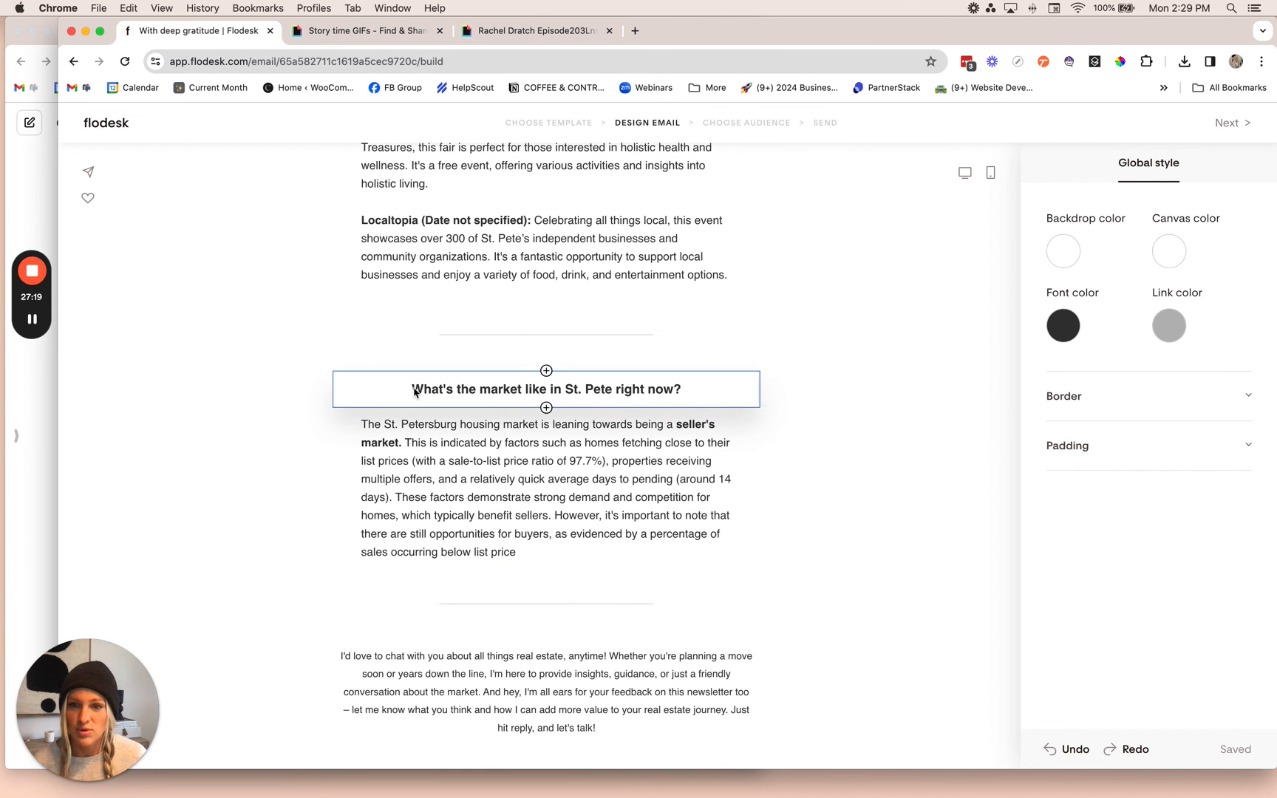
{"action": "left_click", "coordinate": [414, 390]}
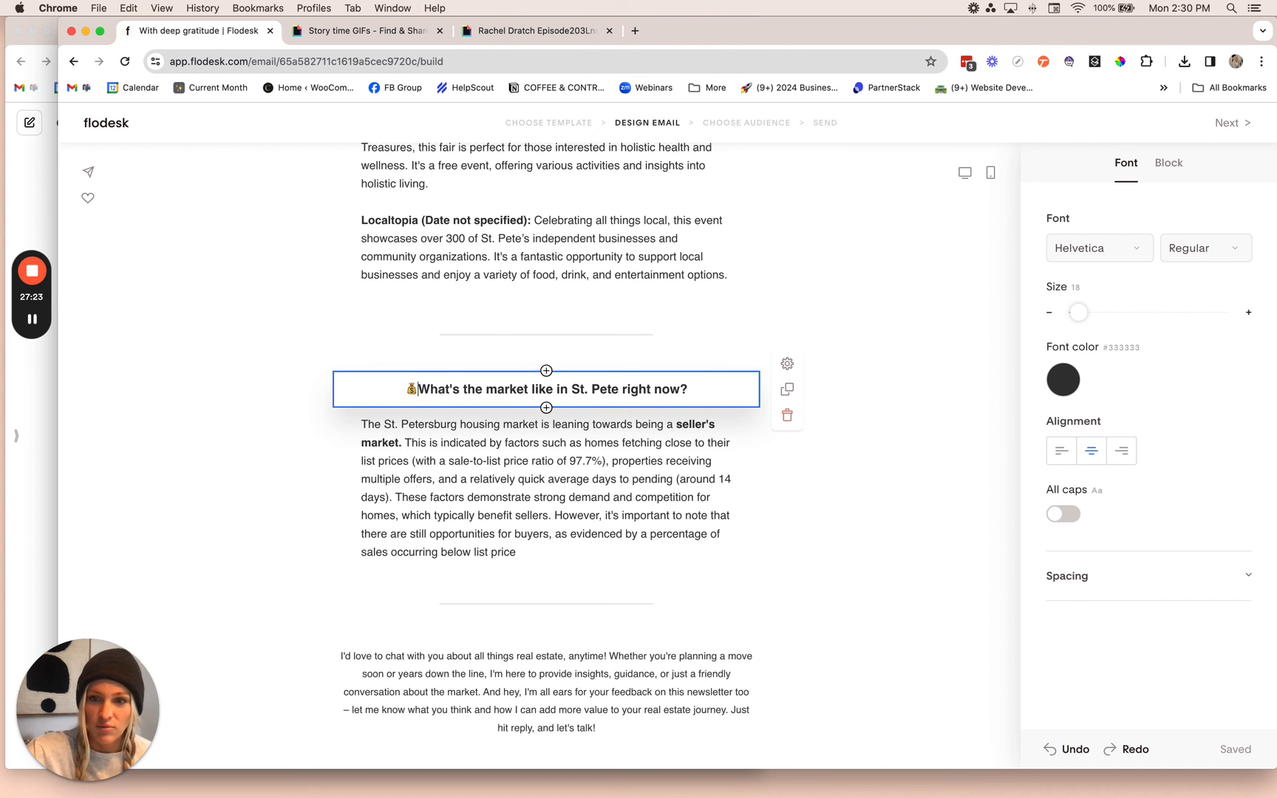
{"action": "scroll", "coordinate": [480, 385], "scroll_direction": "up", "scroll_amount": 8}
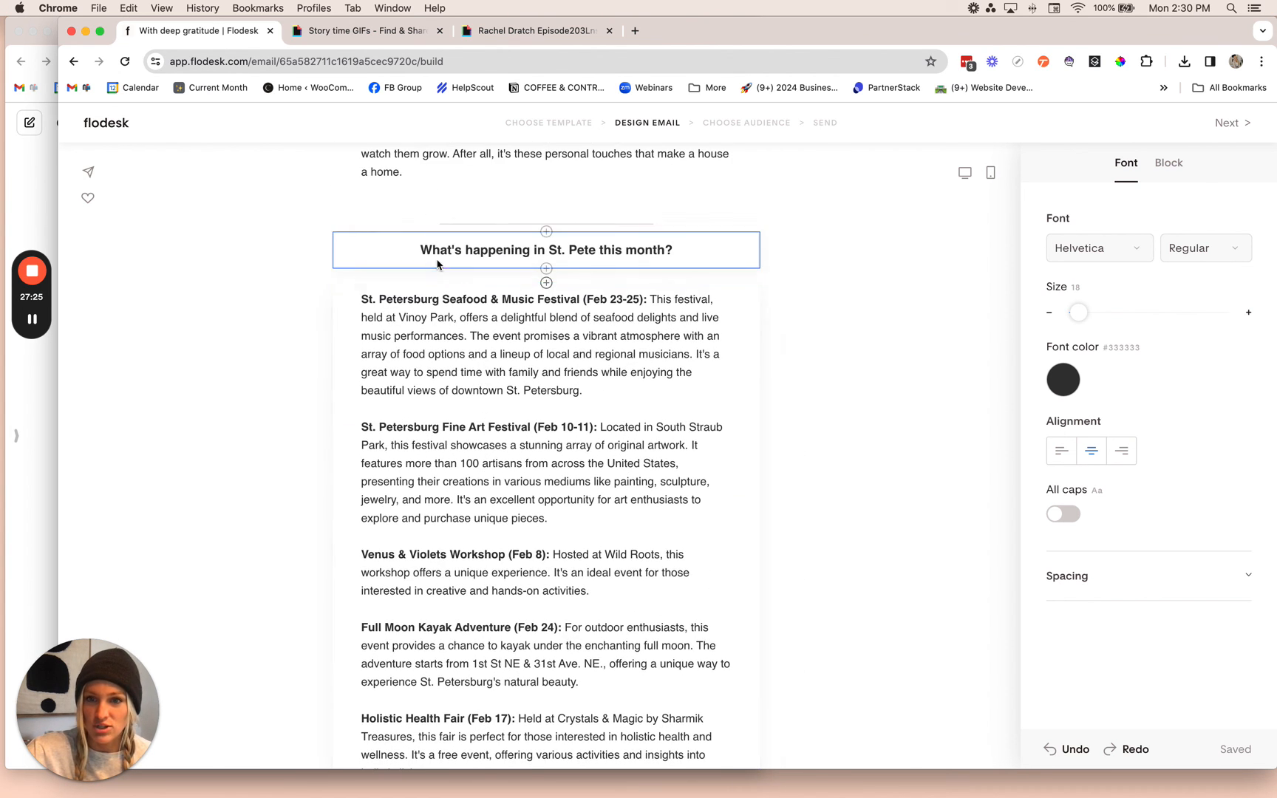
{"action": "left_click", "coordinate": [439, 249]}
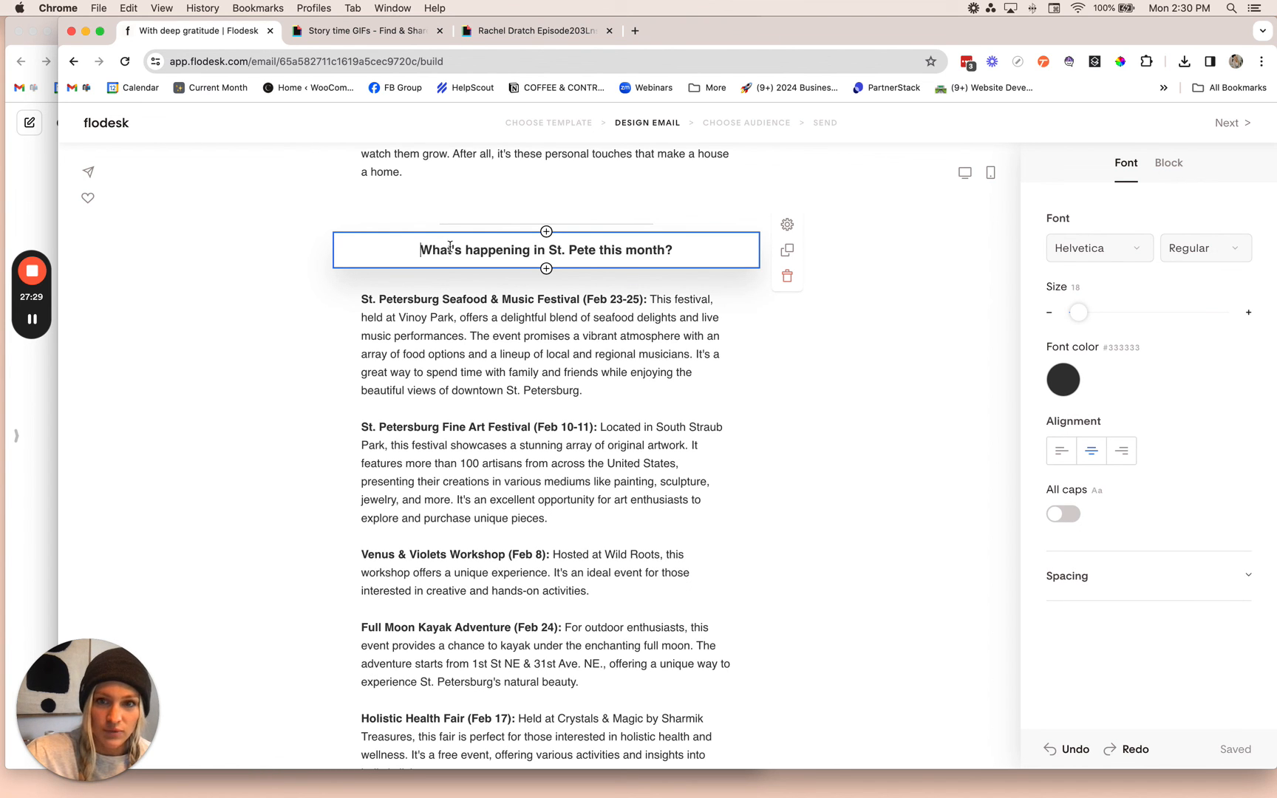
{"action": "scroll", "coordinate": [454, 246], "scroll_direction": "up", "scroll_amount": 10}
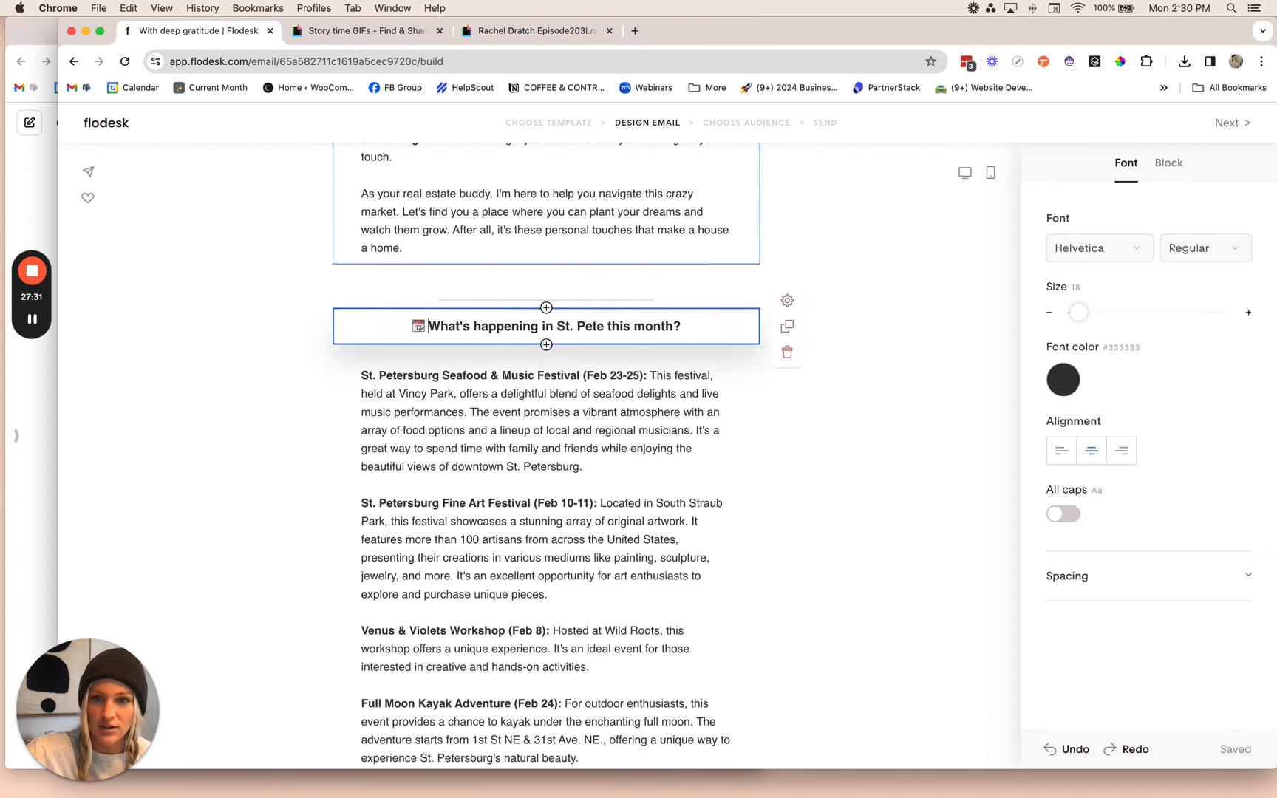
Review the newsletter from the black summary block through the story, events and market sections to the signature.
{"action": "scroll", "coordinate": [595, 366], "scroll_direction": "up", "scroll_amount": 4}
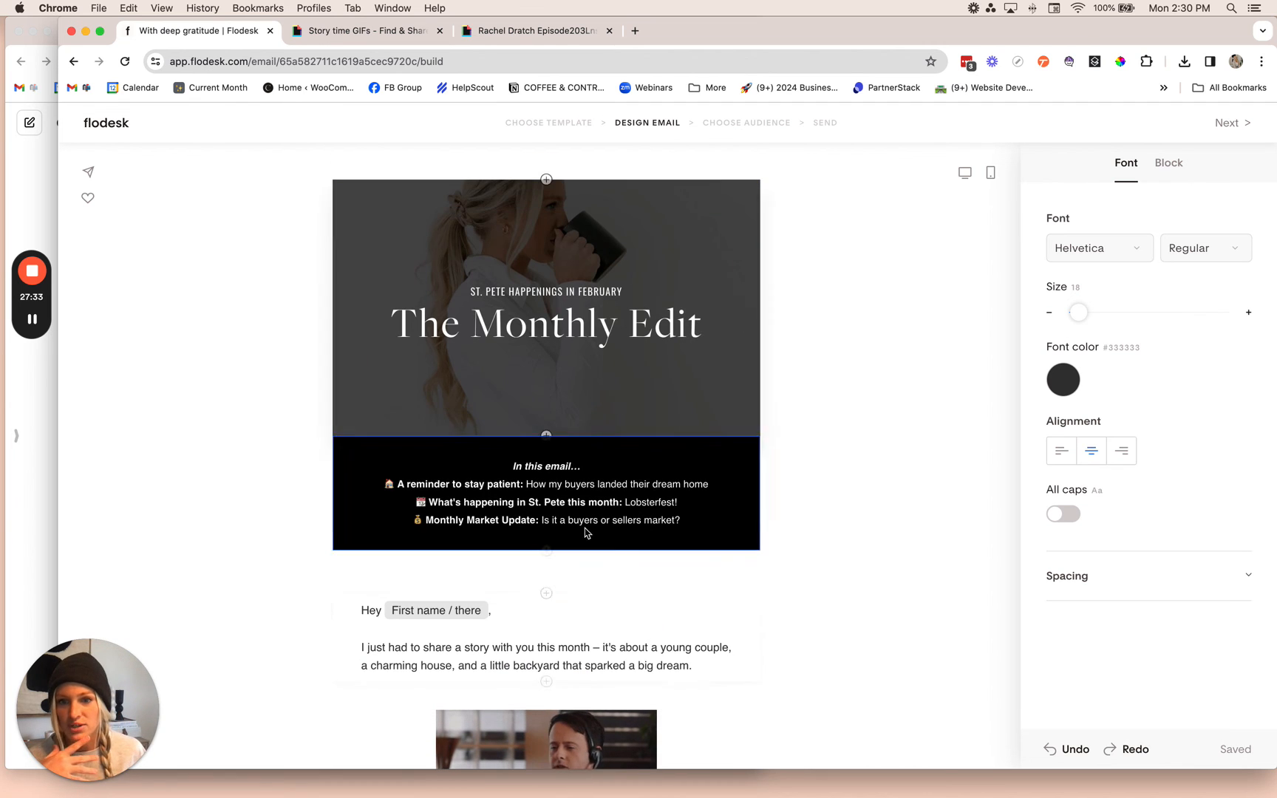
{"action": "scroll", "coordinate": [662, 547], "scroll_direction": "down", "scroll_amount": 15}
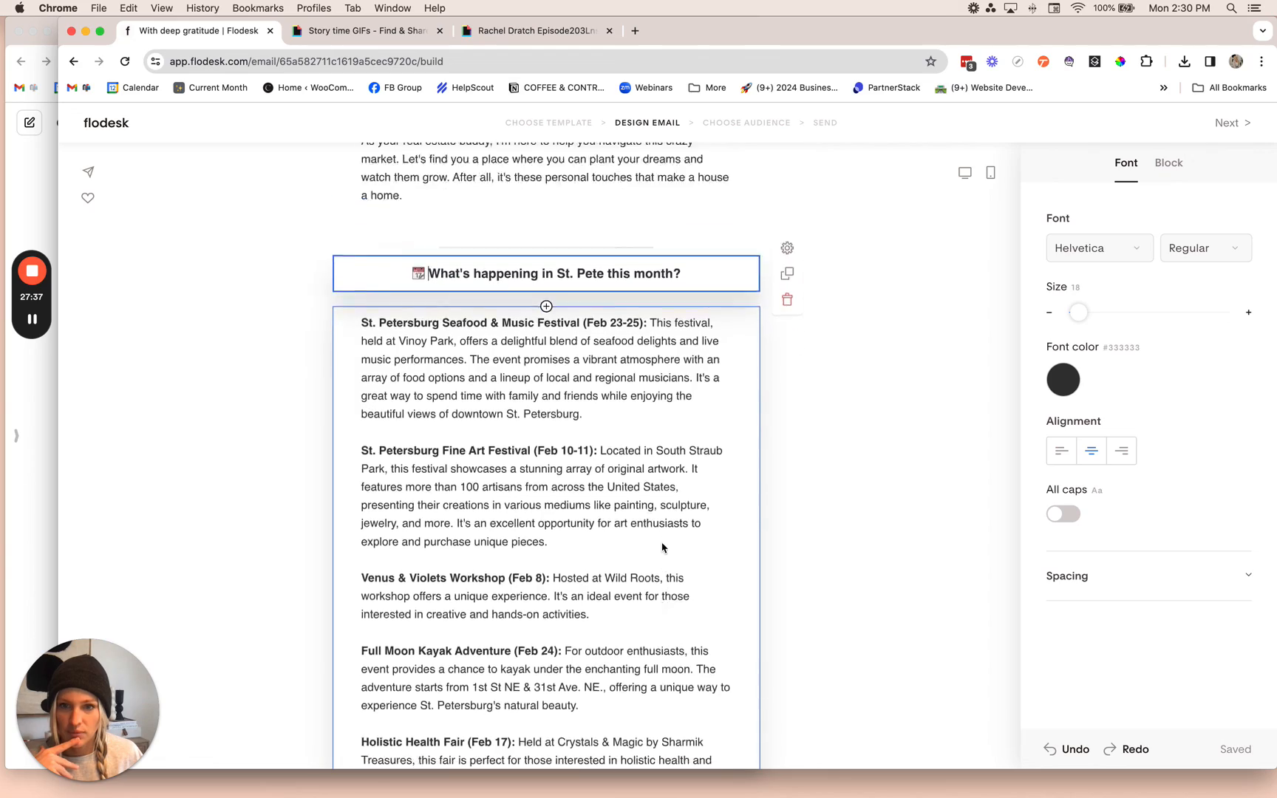
{"action": "scroll", "coordinate": [662, 546], "scroll_direction": "up", "scroll_amount": 15}
{"action": "scroll", "coordinate": [676, 547], "scroll_direction": "down", "scroll_amount": 20}
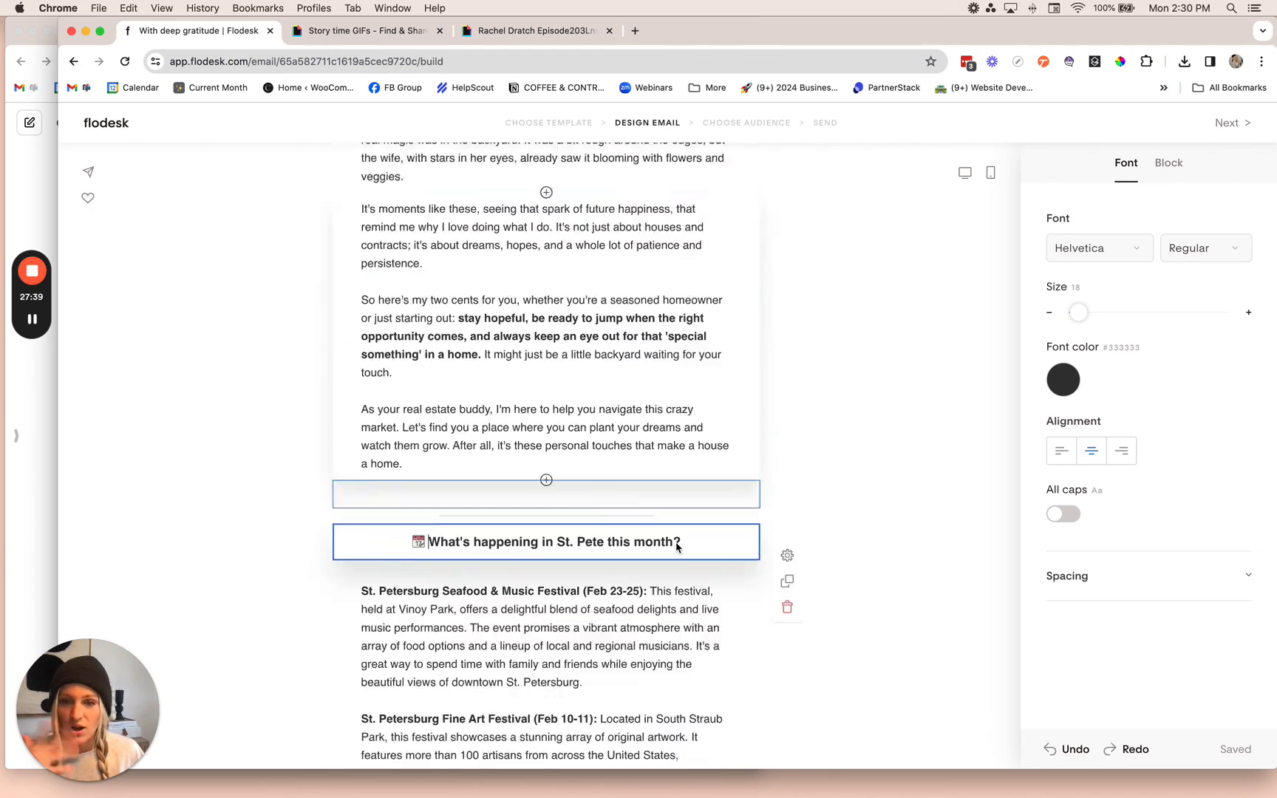
{"action": "scroll", "coordinate": [676, 547], "scroll_direction": "up", "scroll_amount": 3}
{"action": "scroll", "coordinate": [676, 548], "scroll_direction": "up", "scroll_amount": 2}
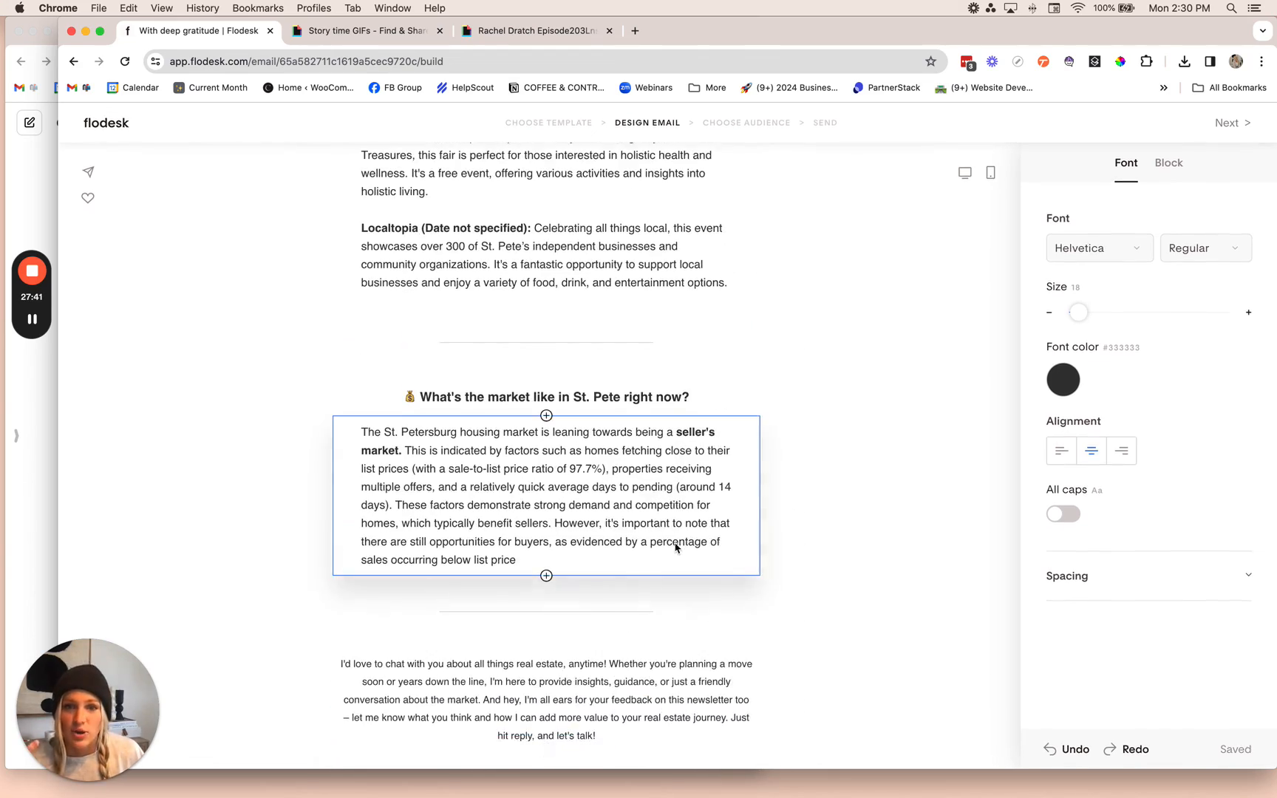
{"action": "scroll", "coordinate": [675, 547], "scroll_direction": "up", "scroll_amount": 2}
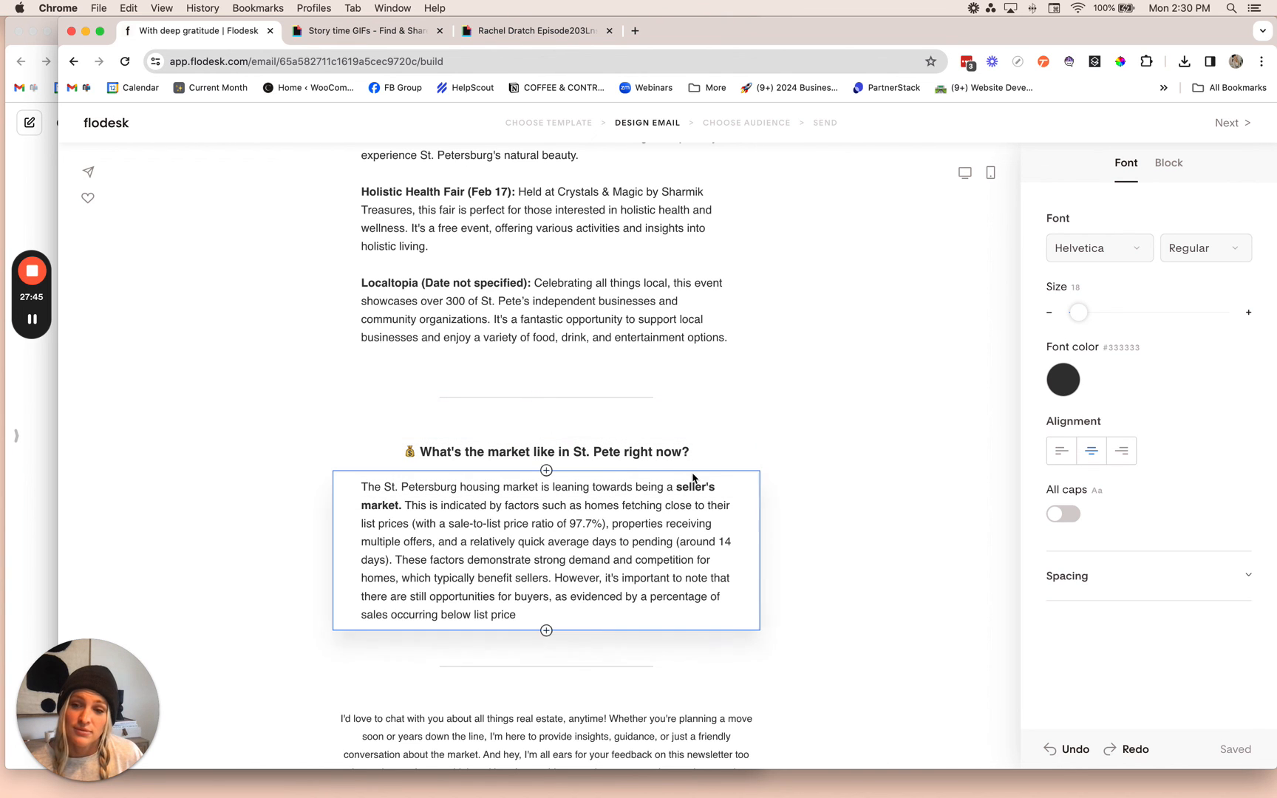
{"action": "scroll", "coordinate": [693, 478], "scroll_direction": "down", "scroll_amount": 6}
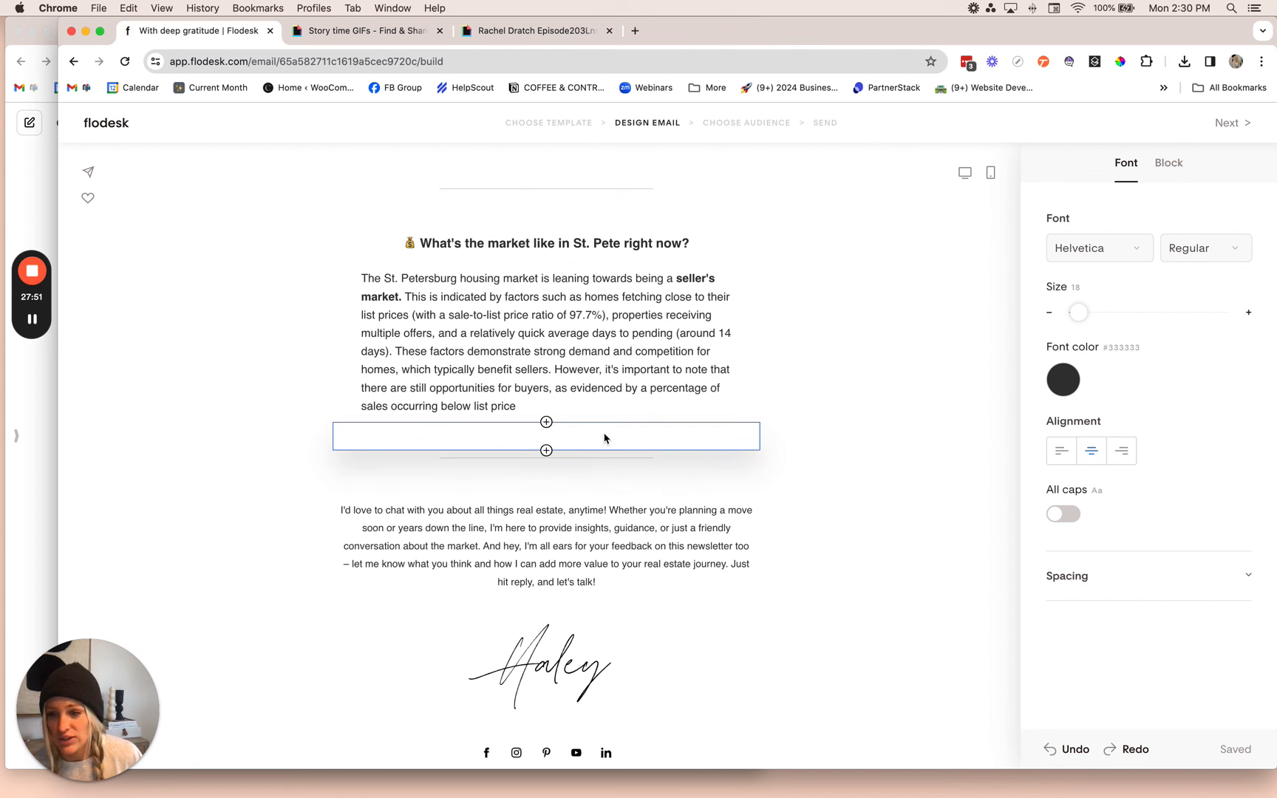
{"action": "scroll", "coordinate": [638, 317], "scroll_direction": "up", "scroll_amount": 3}
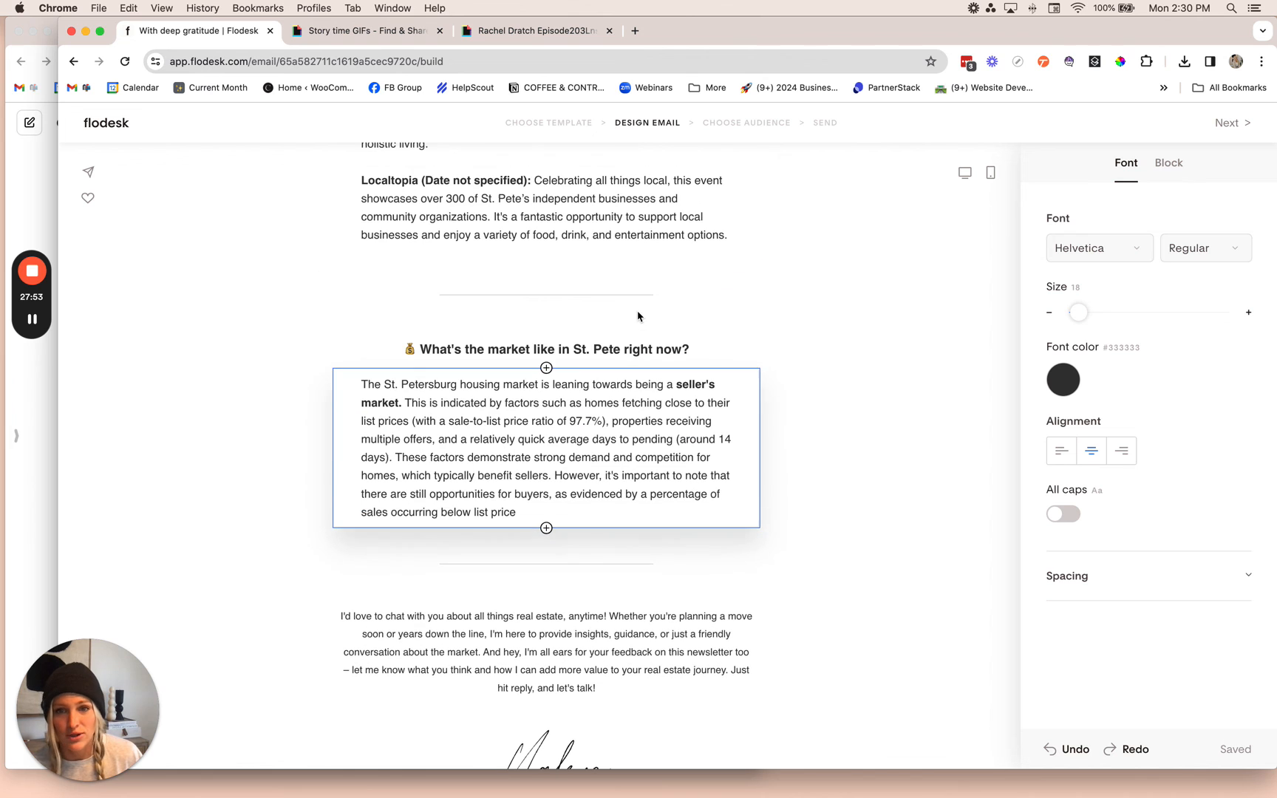
Examine the bold "seller's market." wording in the market section, and look back over the events and story up to the header.
{"action": "left_click", "coordinate": [696, 392]}
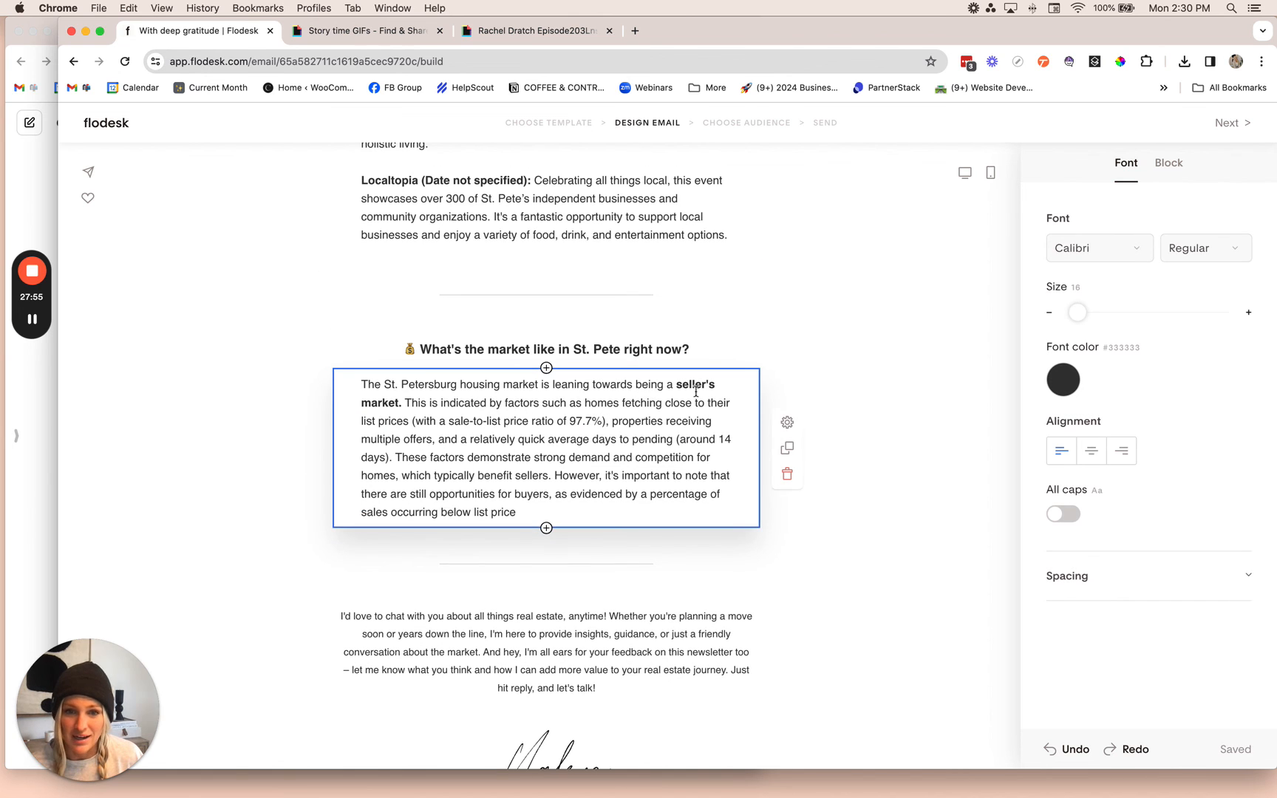
{"action": "left_click_drag", "start_coordinate": [676, 385], "coordinate": [412, 404]}
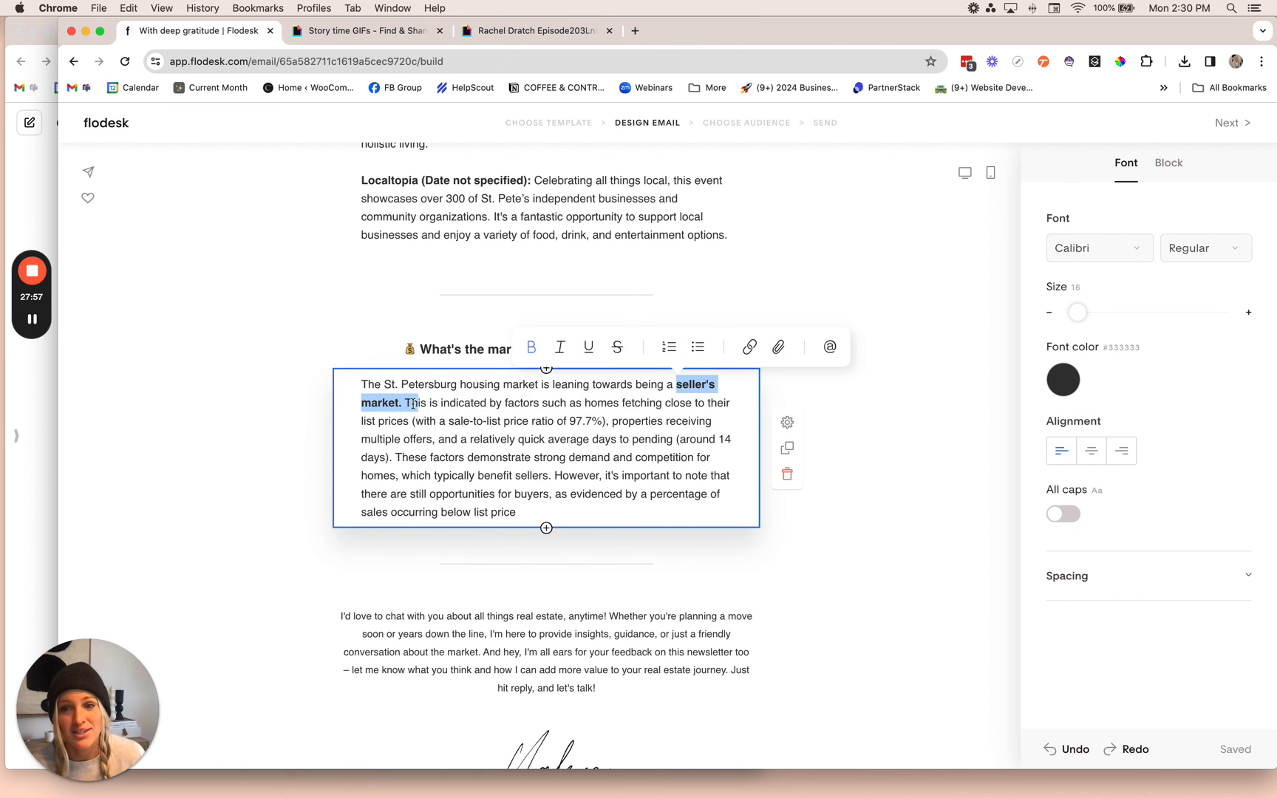
{"action": "left_click", "coordinate": [419, 402]}
{"action": "scroll", "coordinate": [686, 421], "scroll_direction": "up", "scroll_amount": 10}
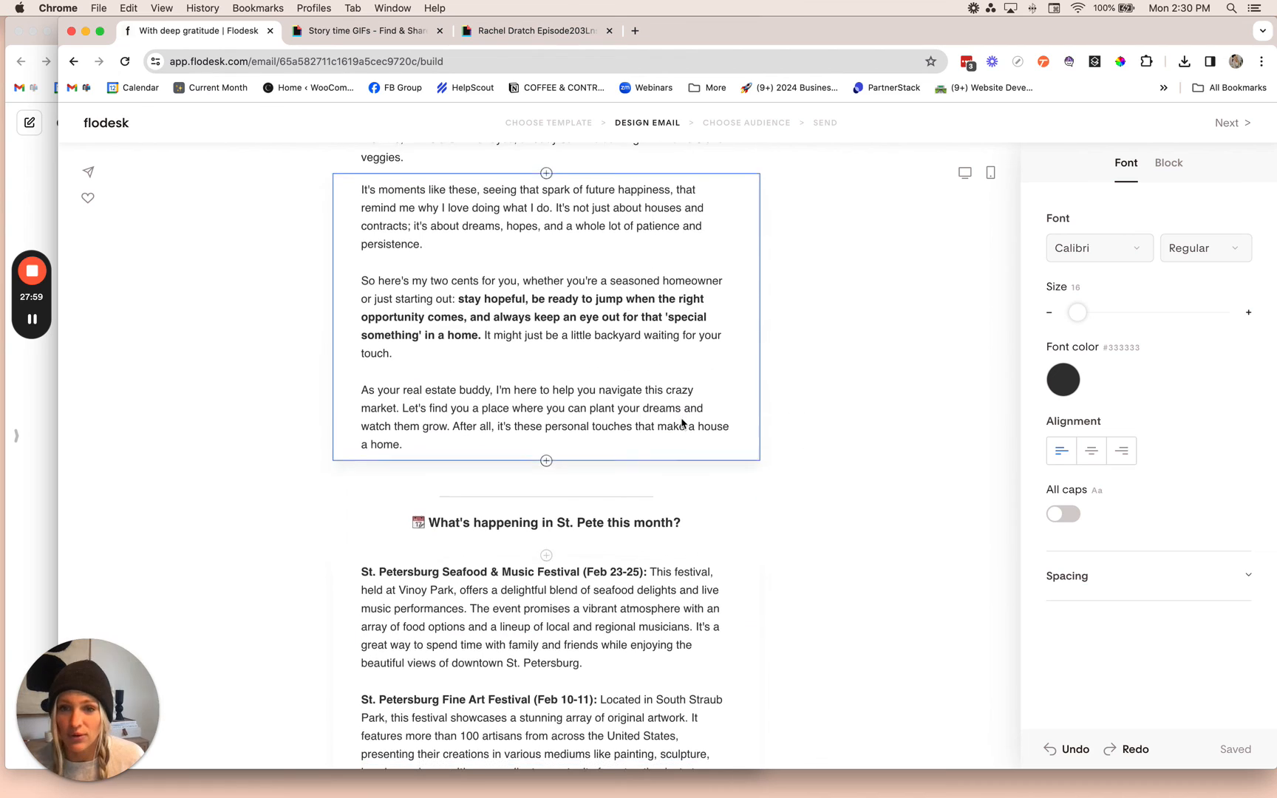
{"action": "scroll", "coordinate": [687, 428], "scroll_direction": "down", "scroll_amount": 6}
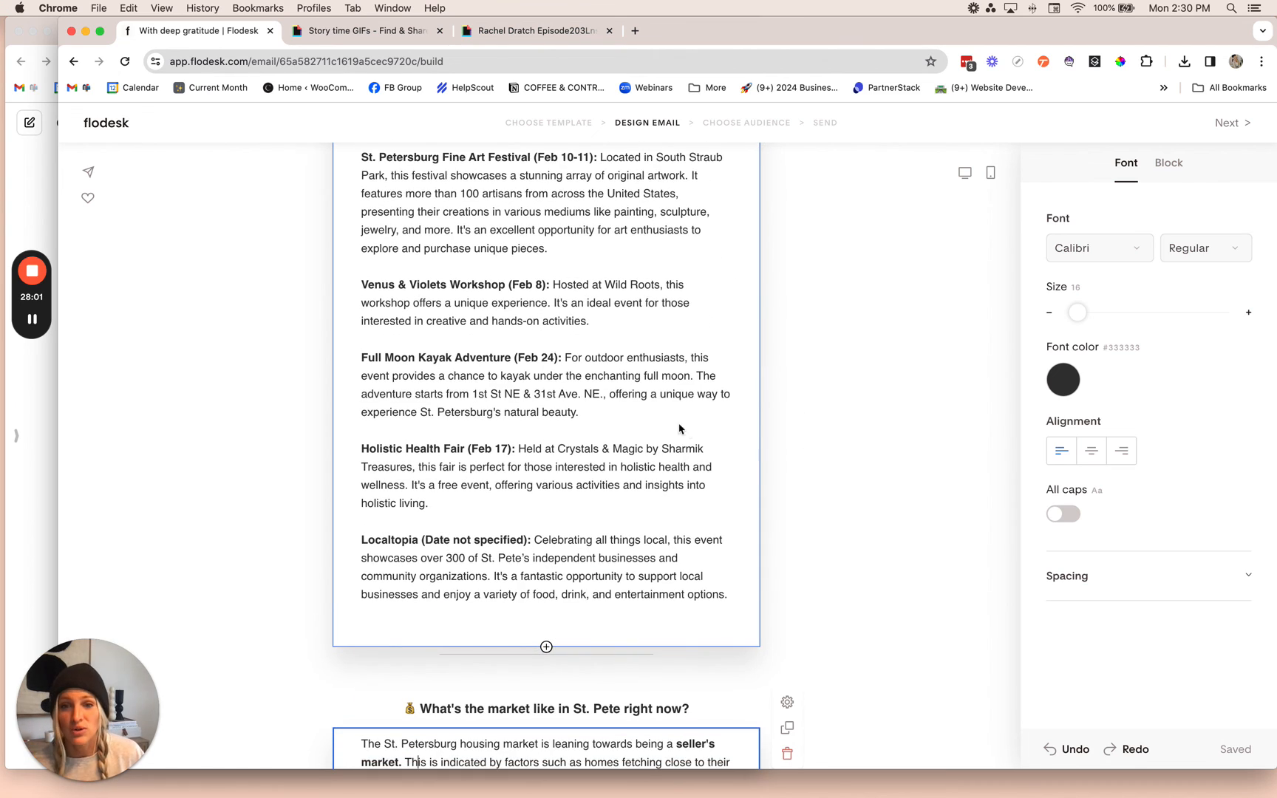
{"action": "scroll", "coordinate": [679, 428], "scroll_direction": "up", "scroll_amount": 3}
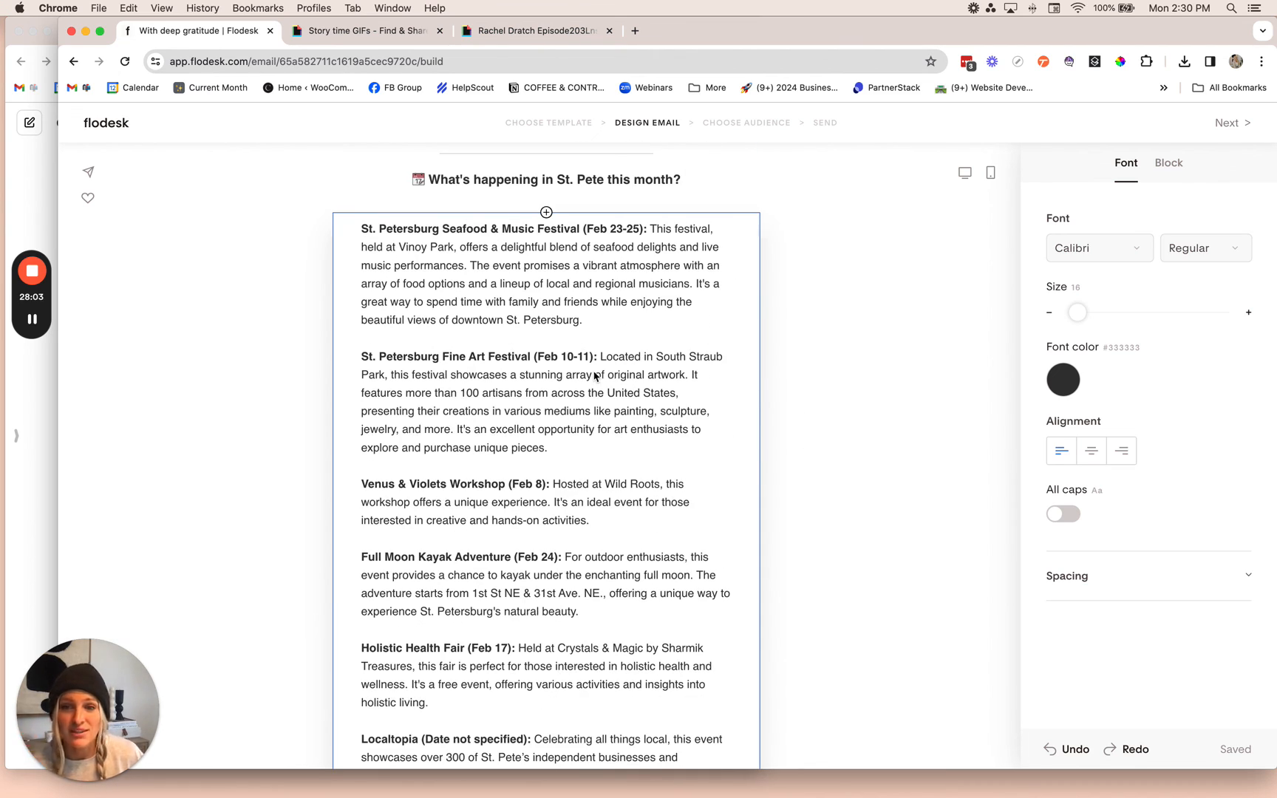
{"action": "scroll", "coordinate": [599, 378], "scroll_direction": "up", "scroll_amount": 11}
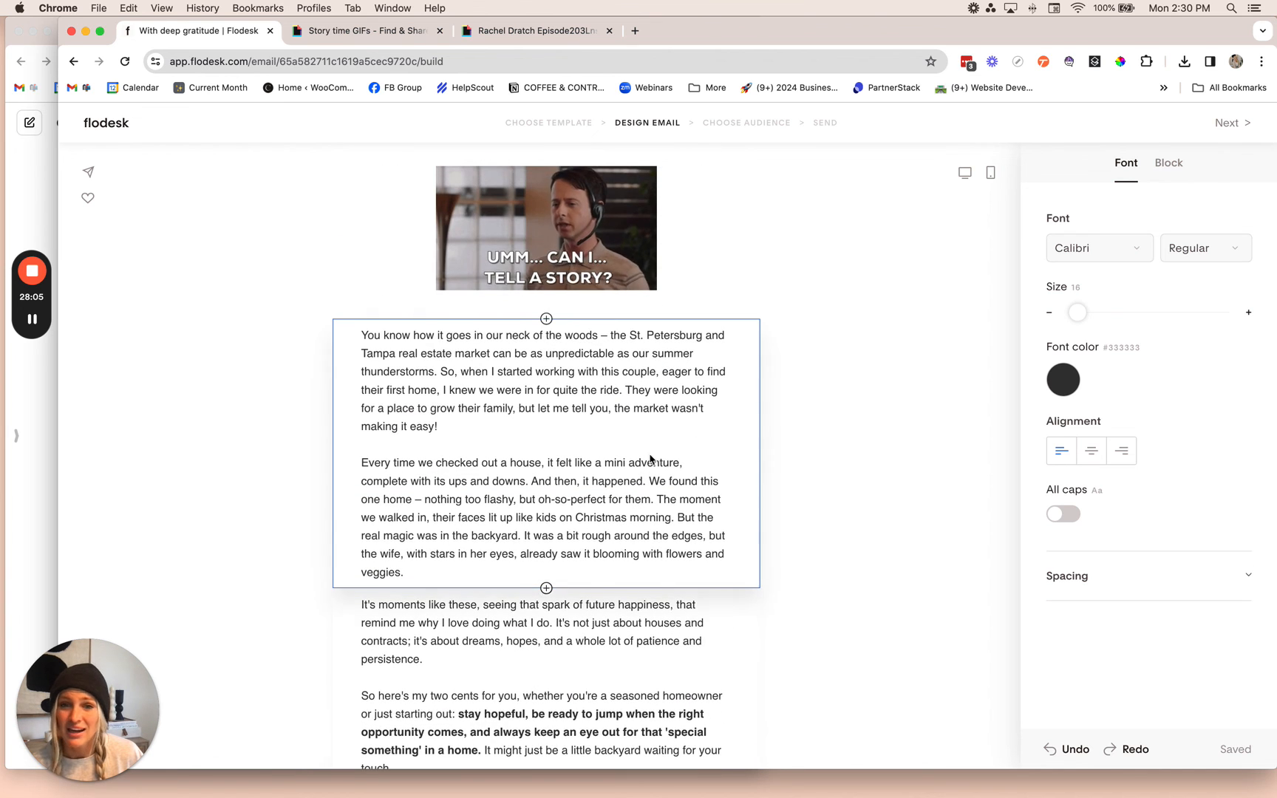
{"action": "scroll", "coordinate": [654, 458], "scroll_direction": "up", "scroll_amount": 8}
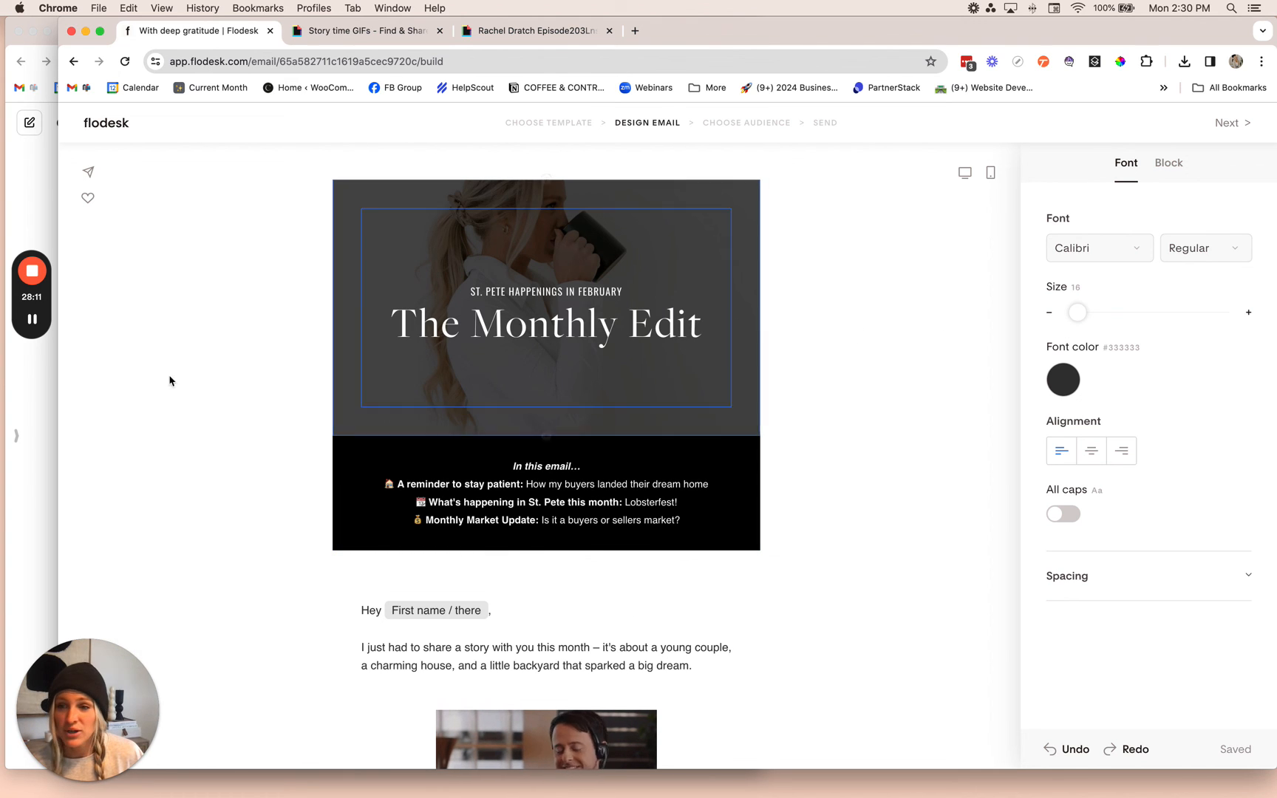
{"action": "mouse_move", "coordinate": [32, 279]}
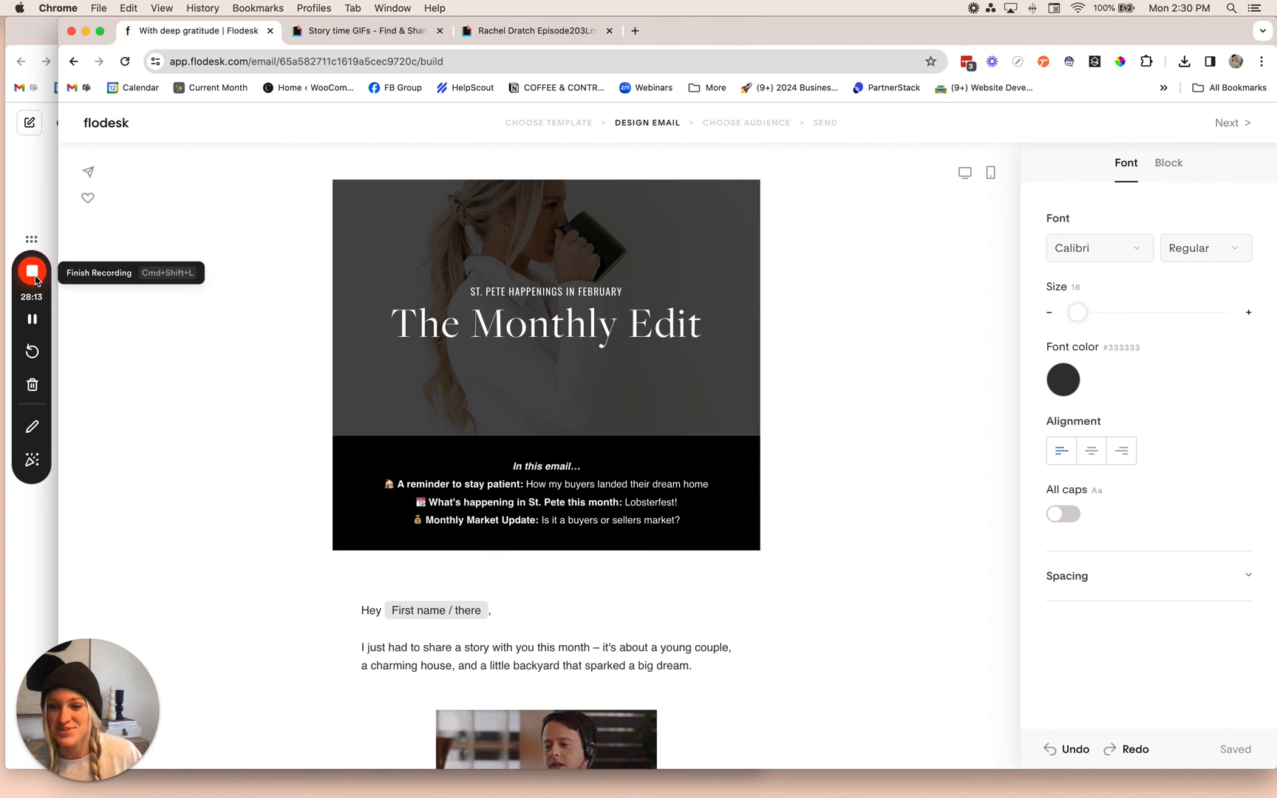